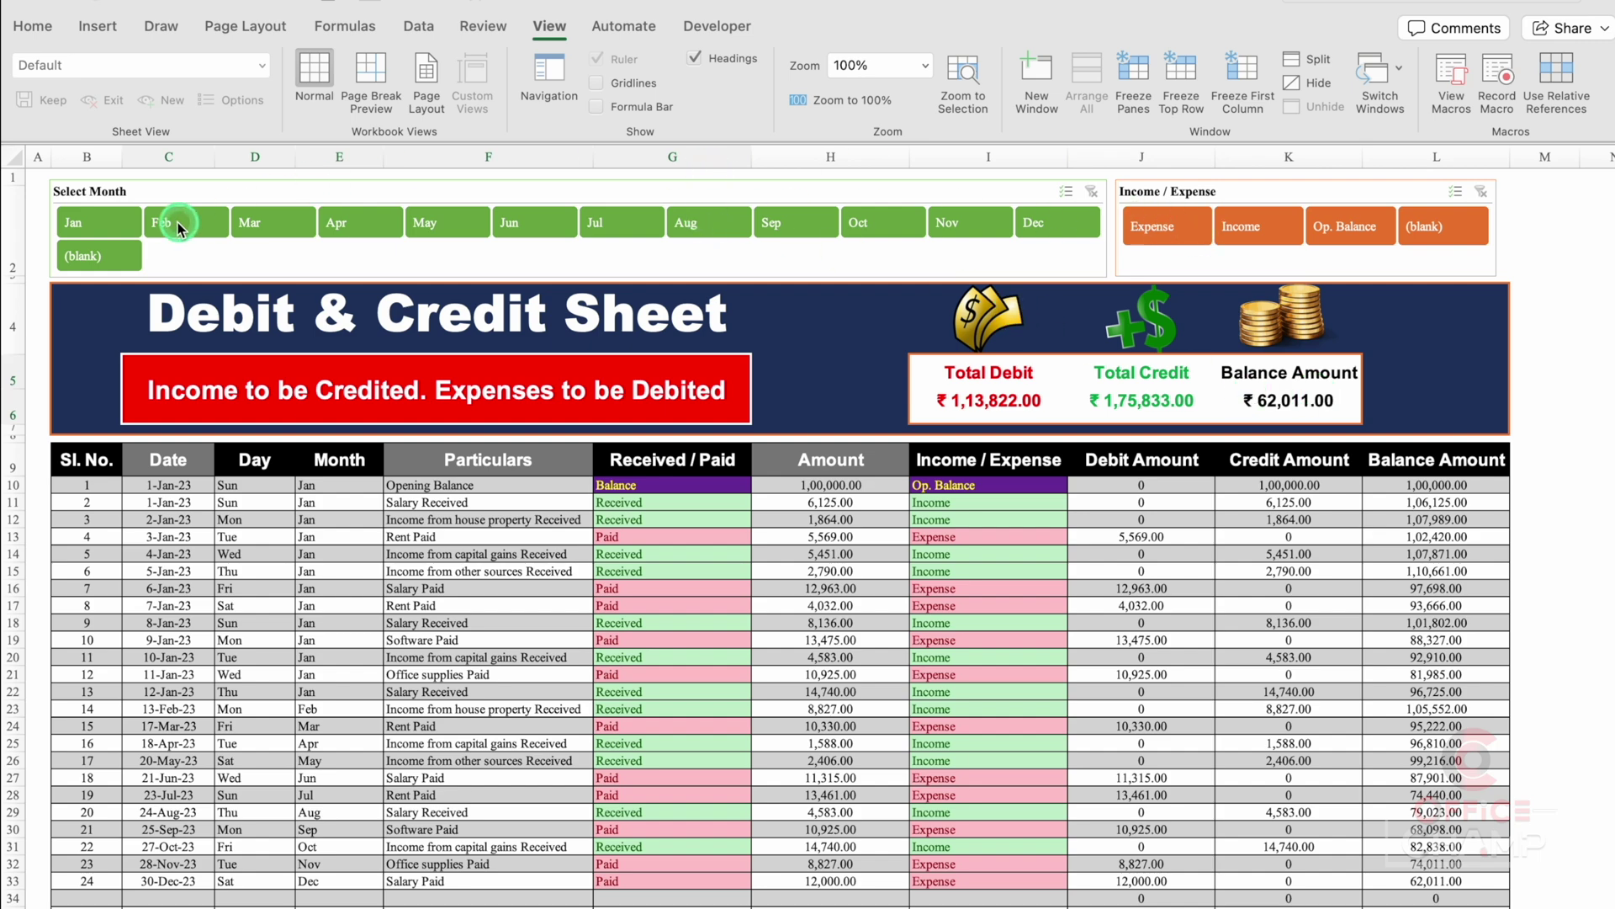
Preview the January entries of the finished Debit & Credit Sheet using the month filter, and clear the filter.
left_click(116, 227)
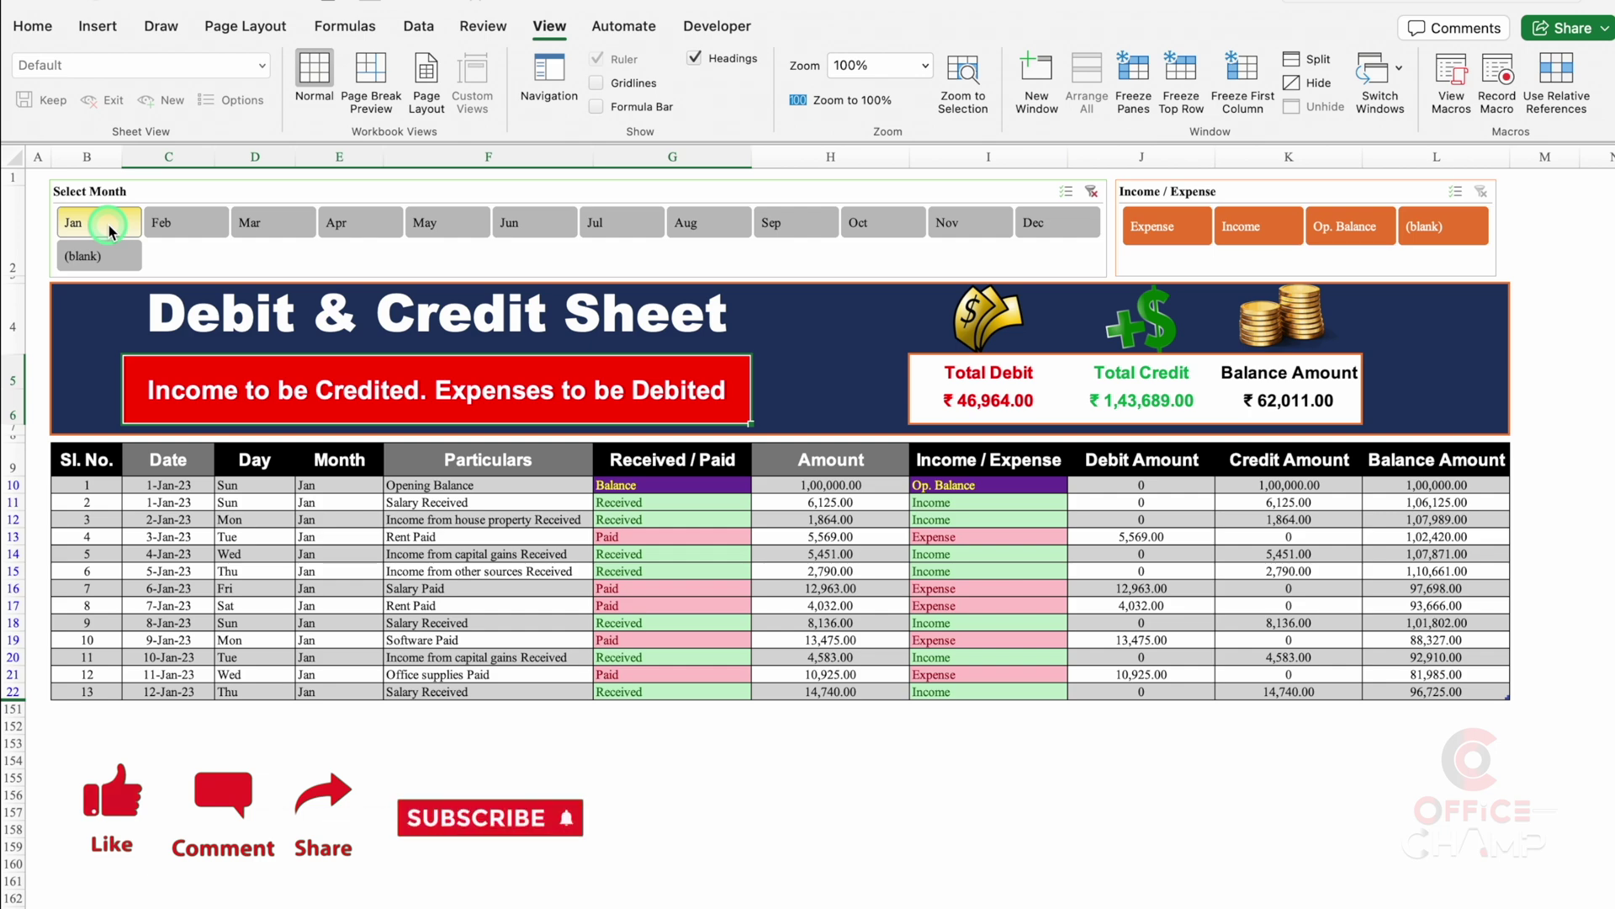
left_click(1094, 195)
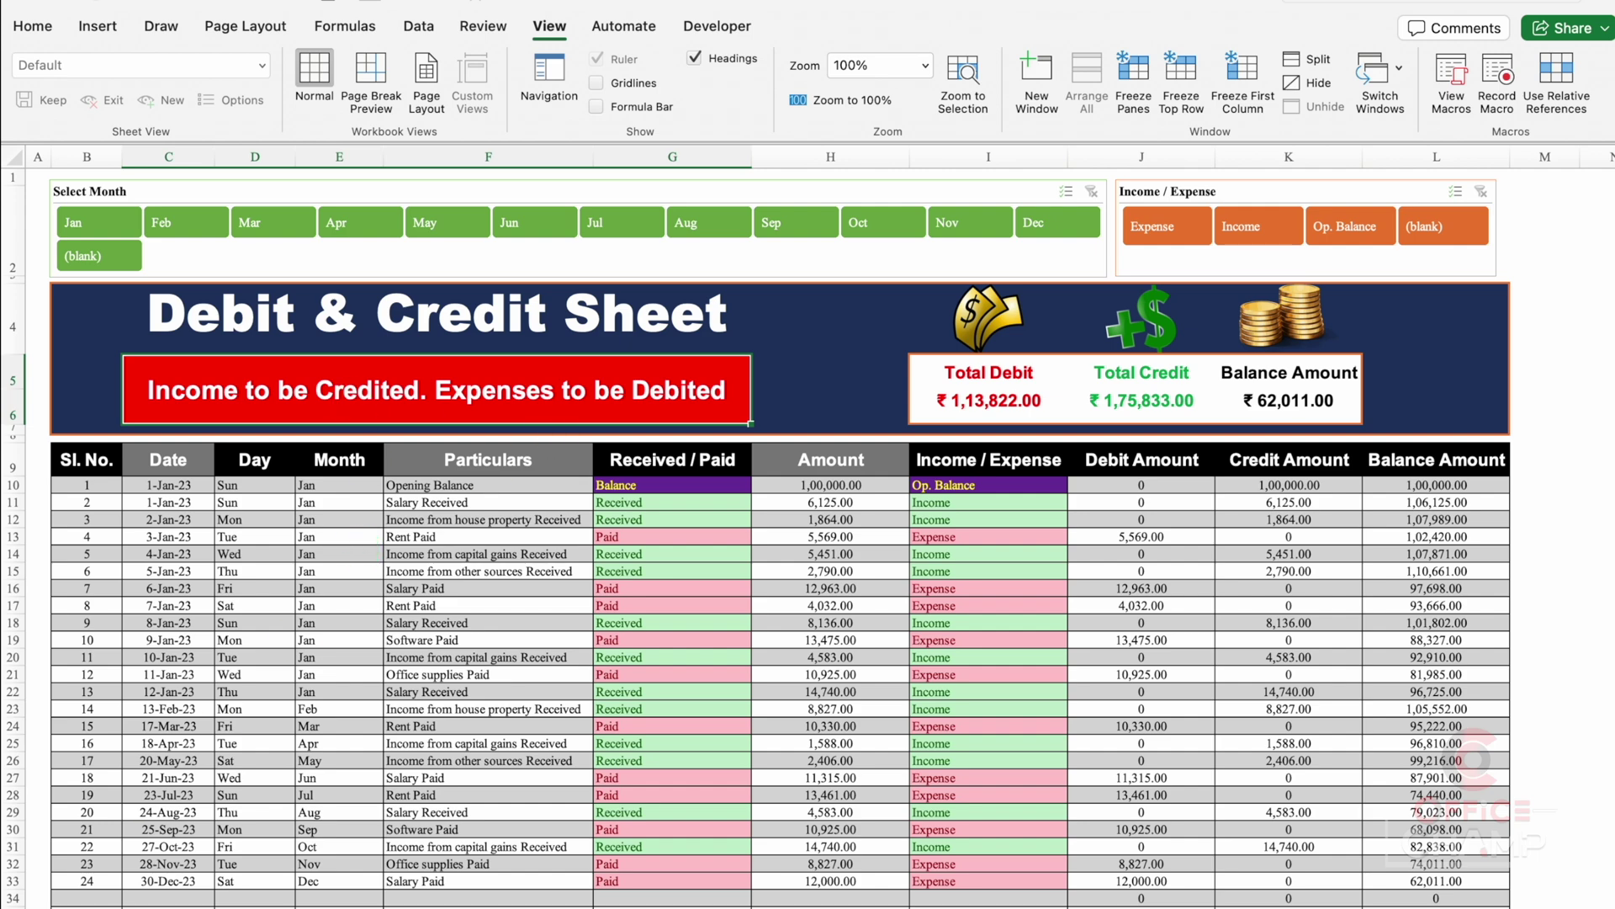
Switch to the blank workbook and rename its sheet as "Income & Expenses Example".
left_click(191, 907)
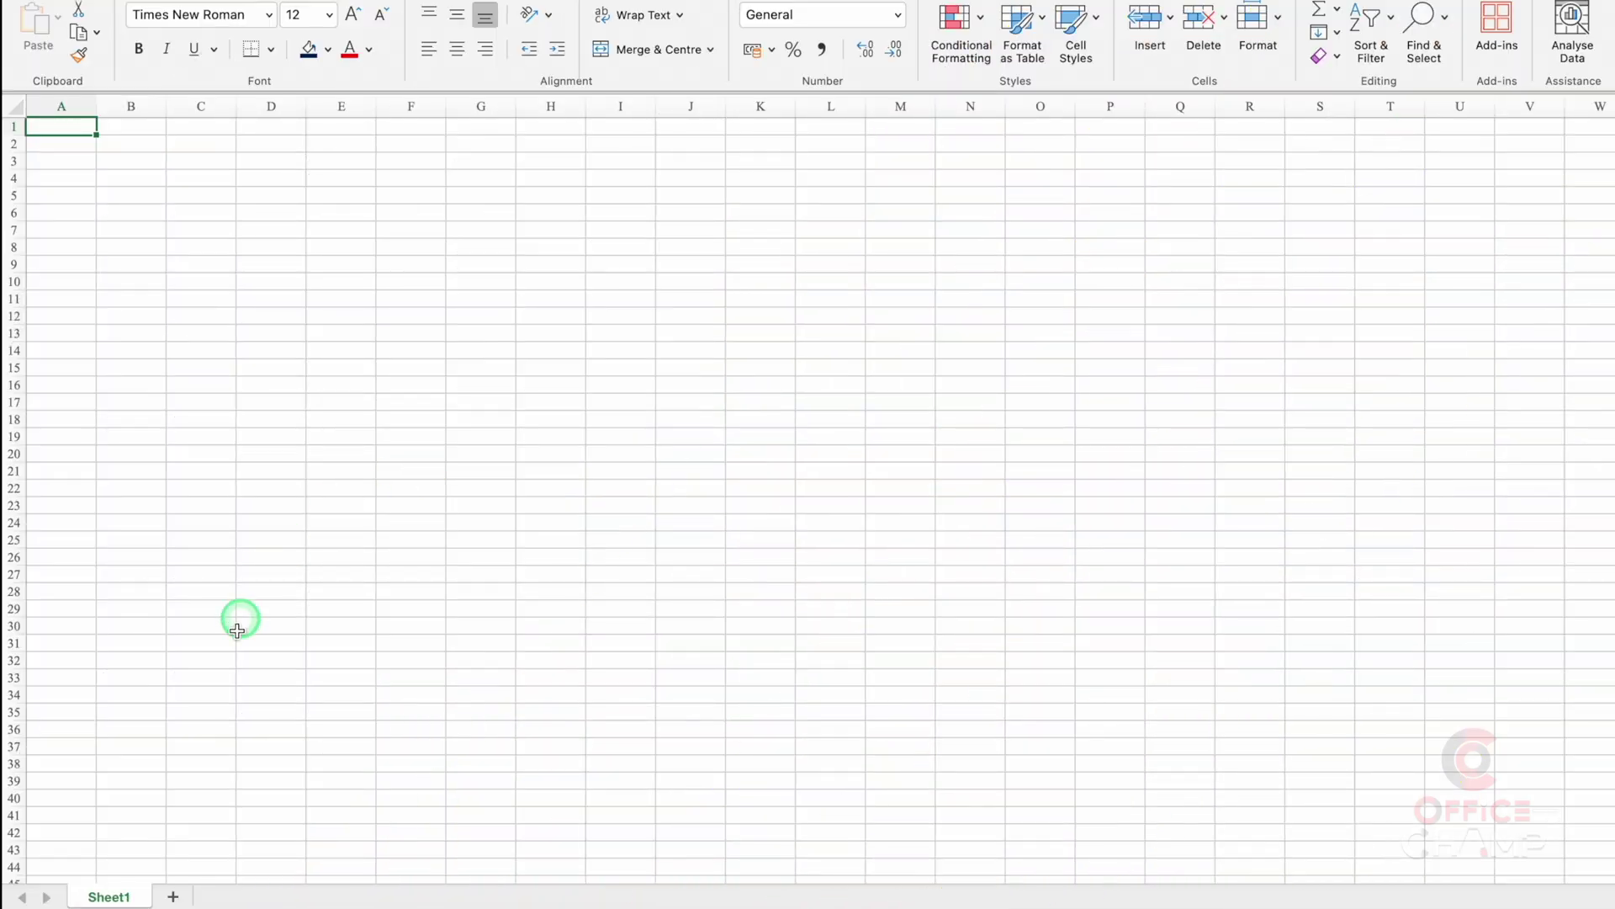
double_click(126, 897)
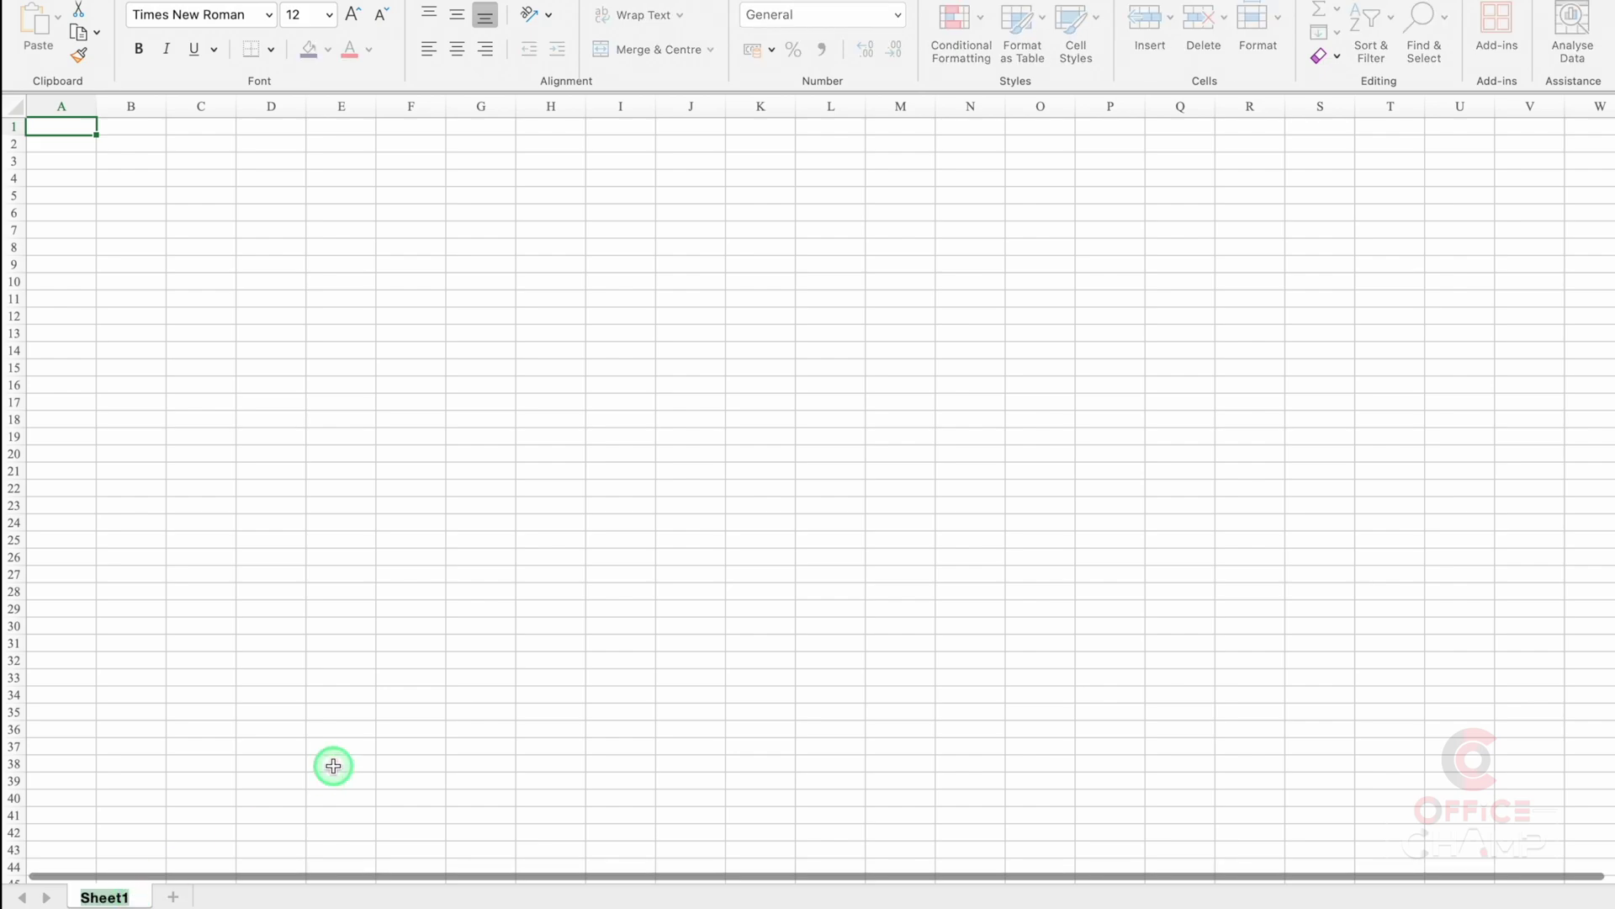
type("Income & Expenses Example")
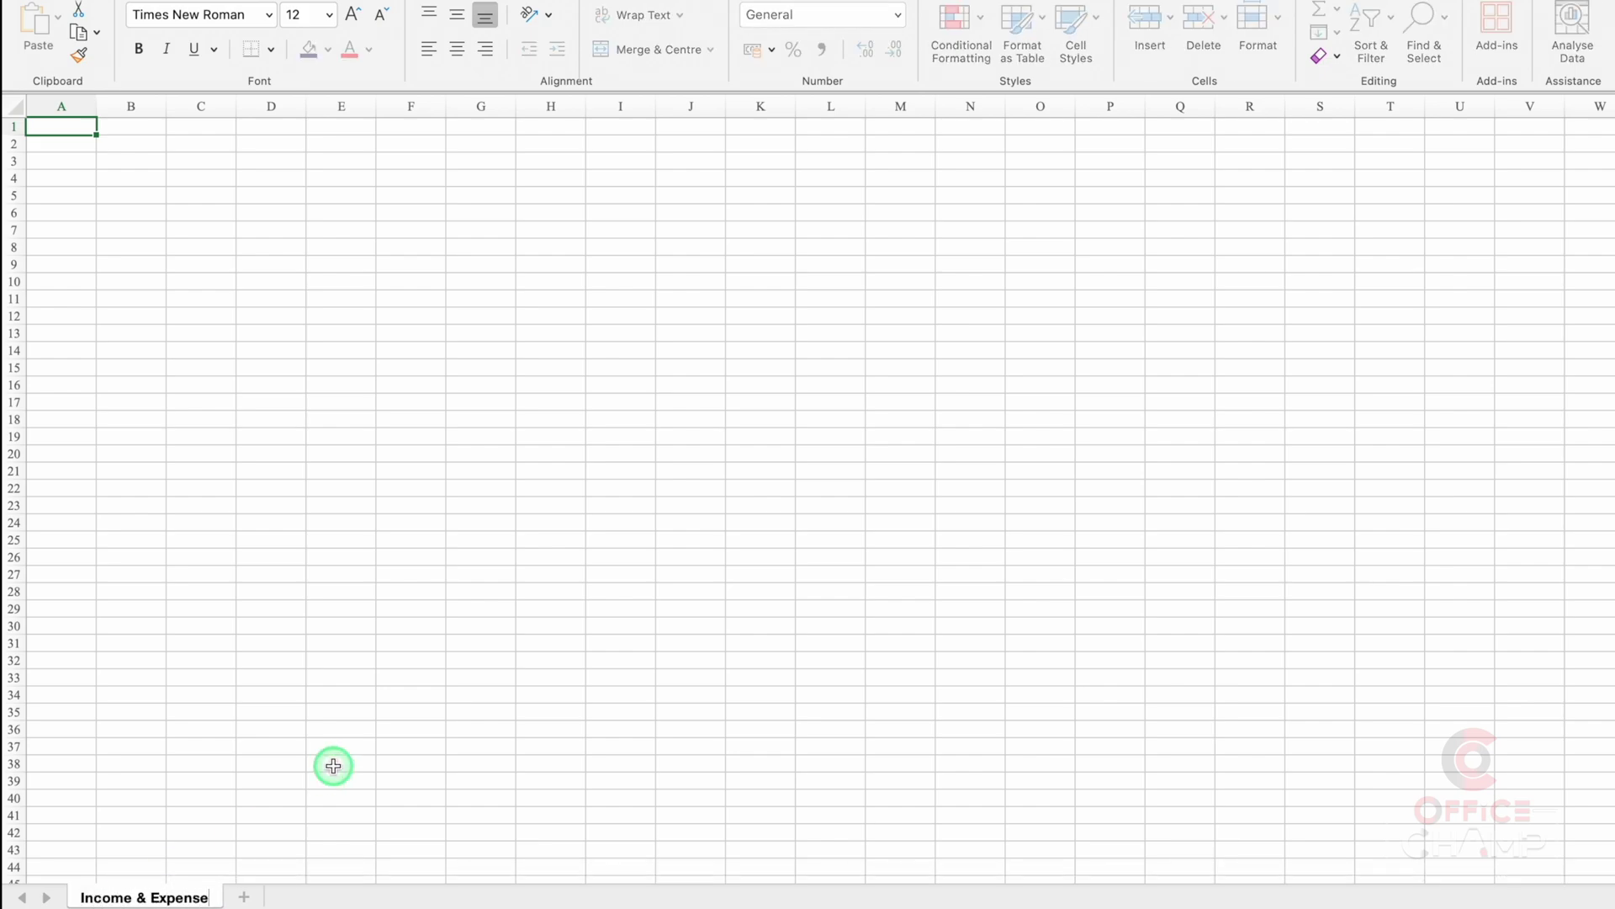
left_click(71, 127)
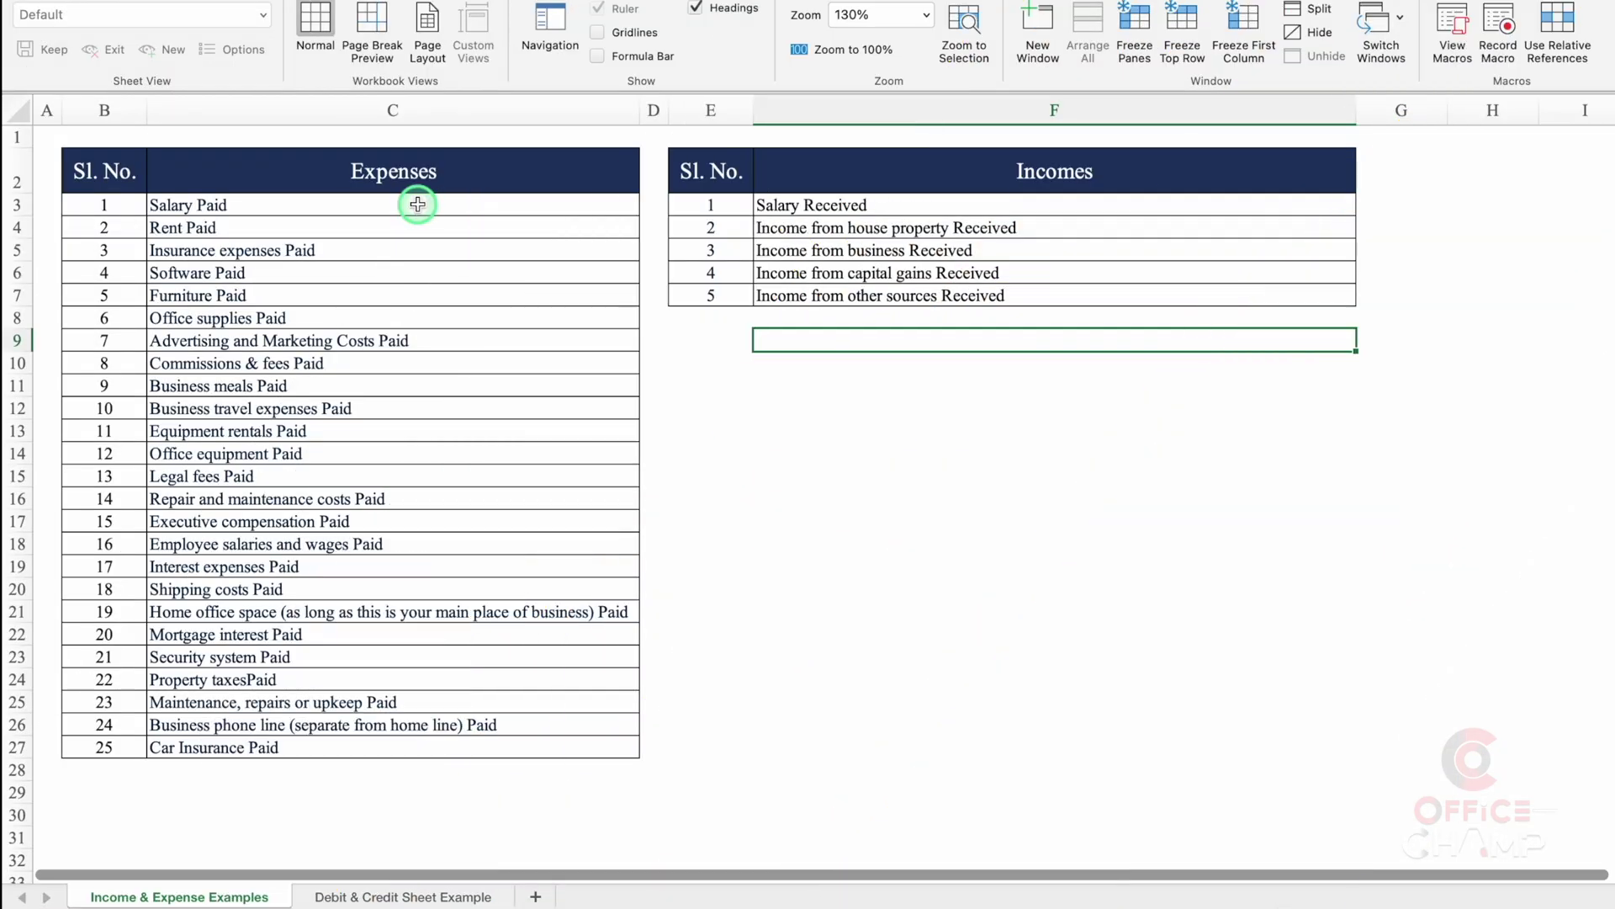
Review the expense and income categories listed on the Income & Expense Examples sheet.
left_click(426, 205)
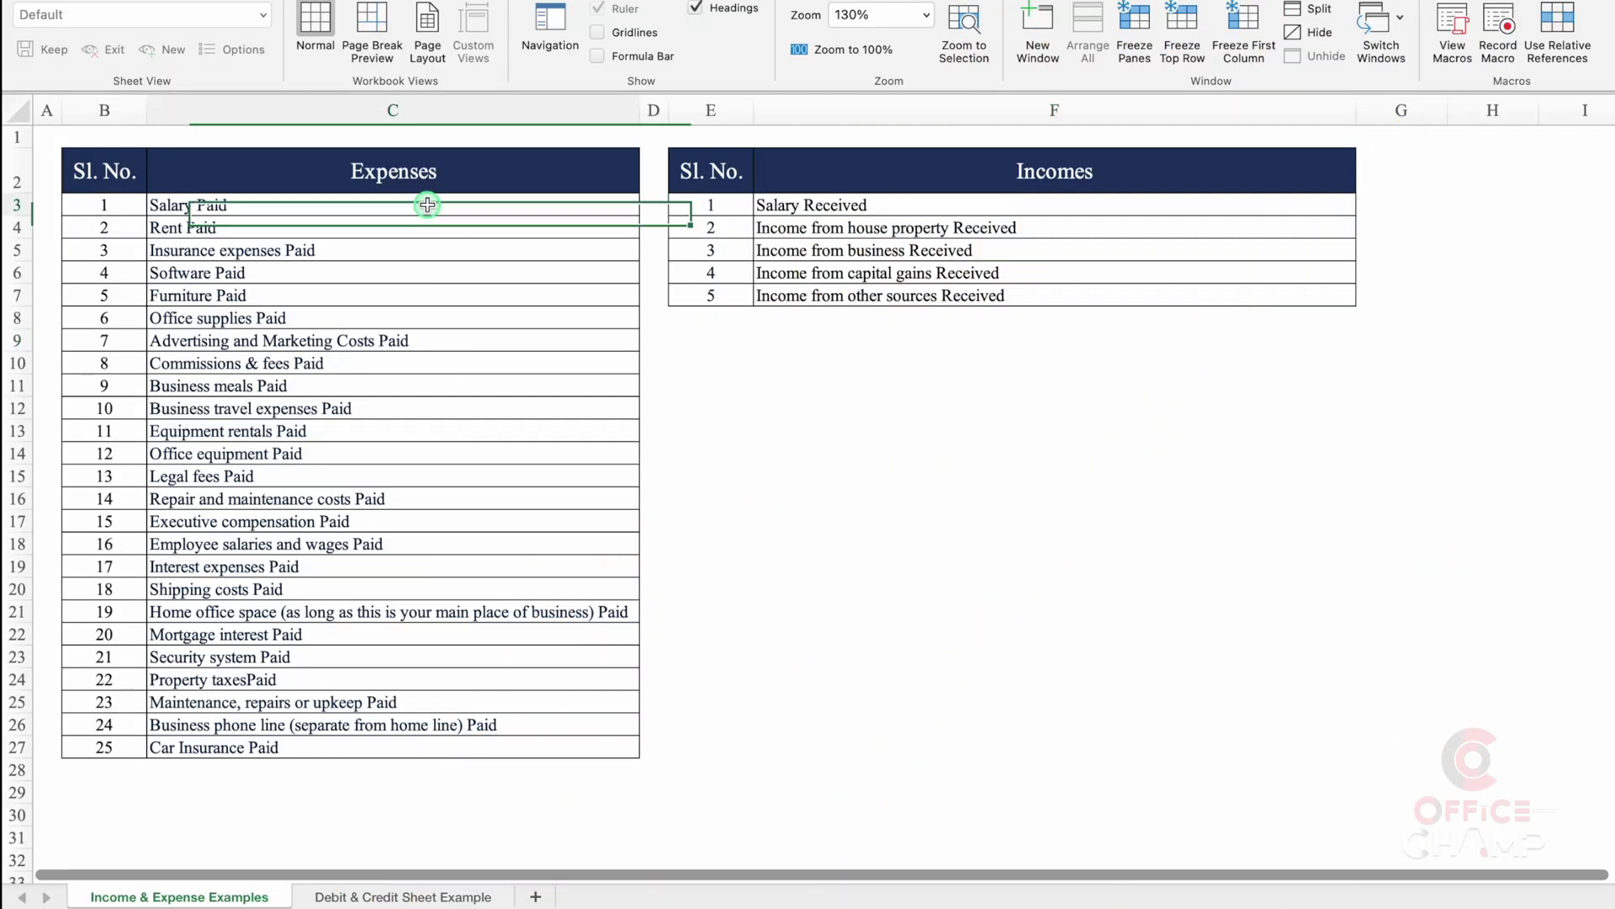
left_click(442, 248)
left_click(458, 318)
left_click(469, 360)
left_click(541, 408)
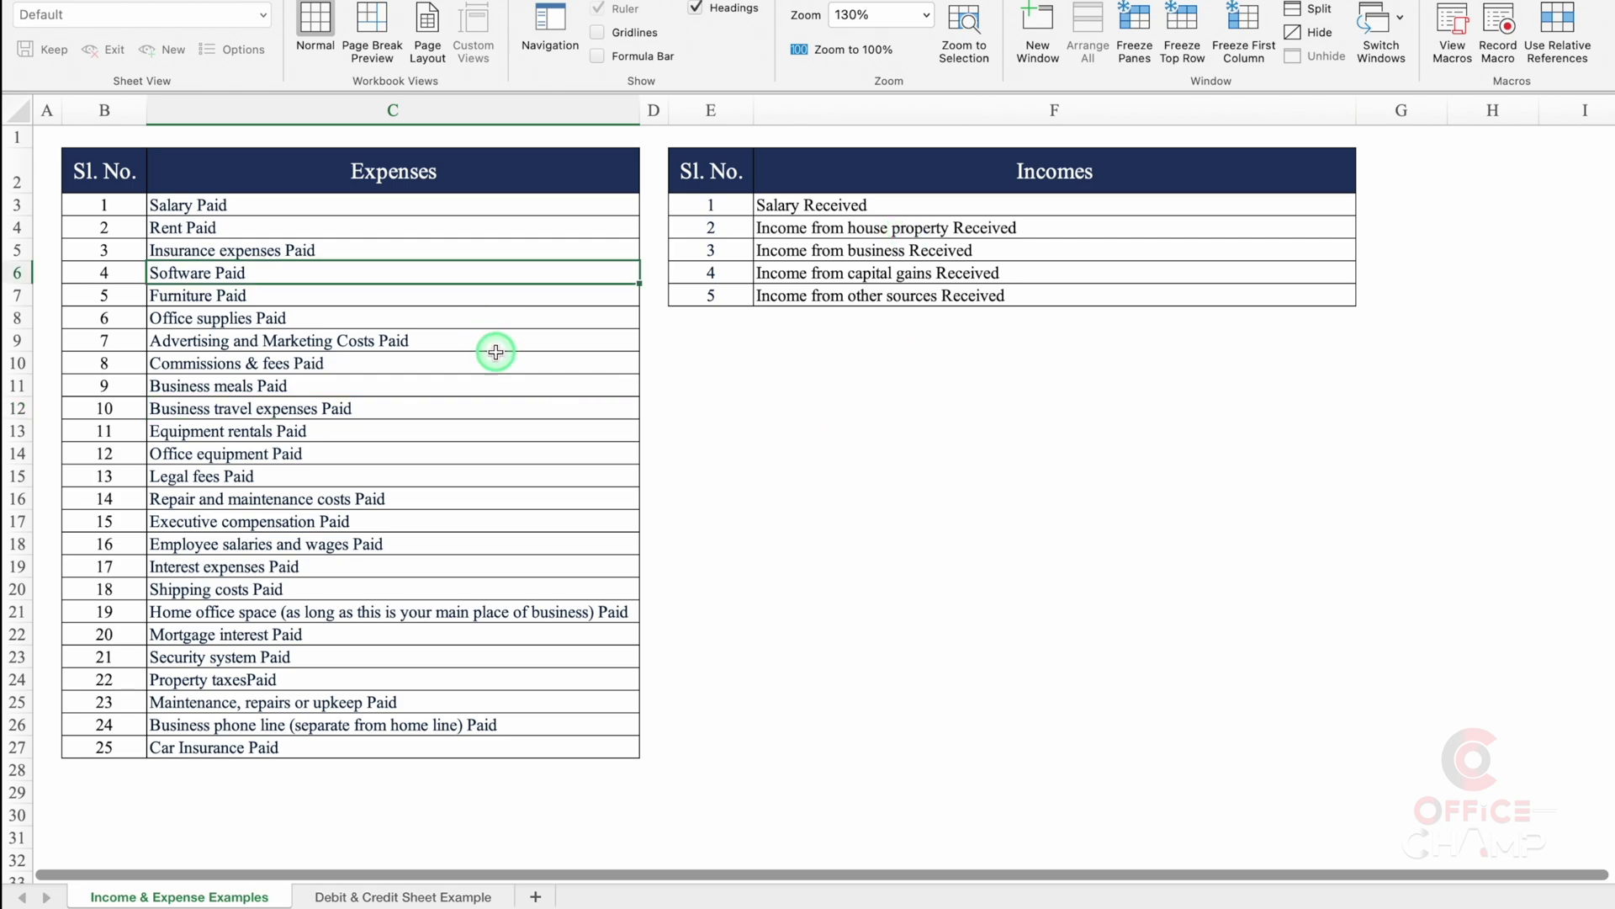
left_click(495, 354)
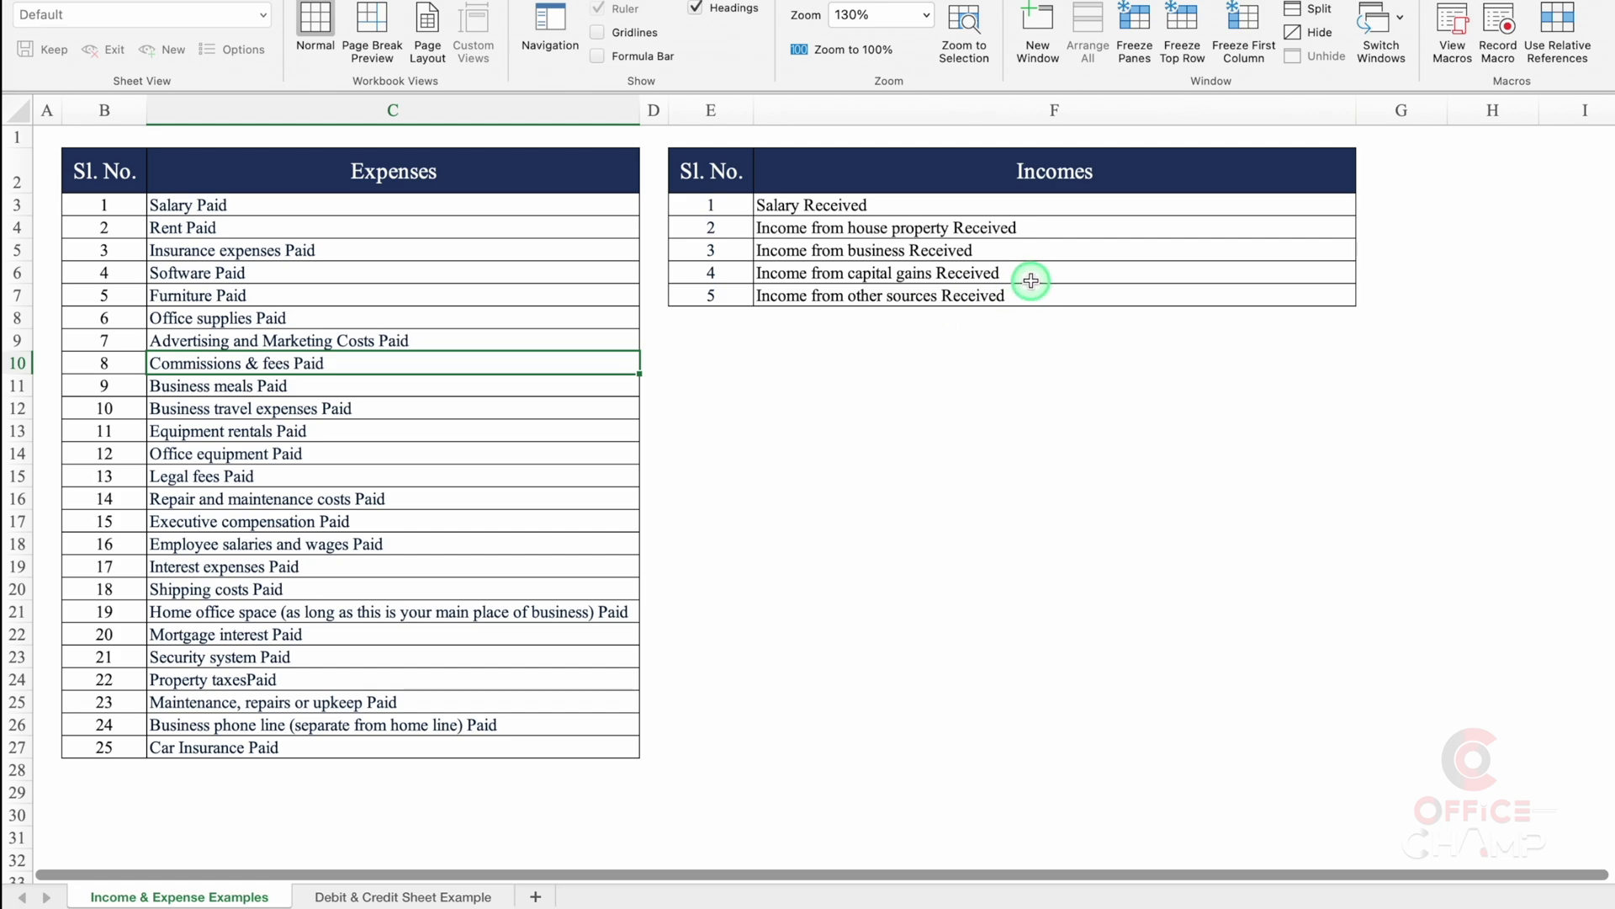
Copy the entire Income & Expense Examples sheet and paste it into the new workbook's Income & Expenses Example sheet.
left_click(26, 112)
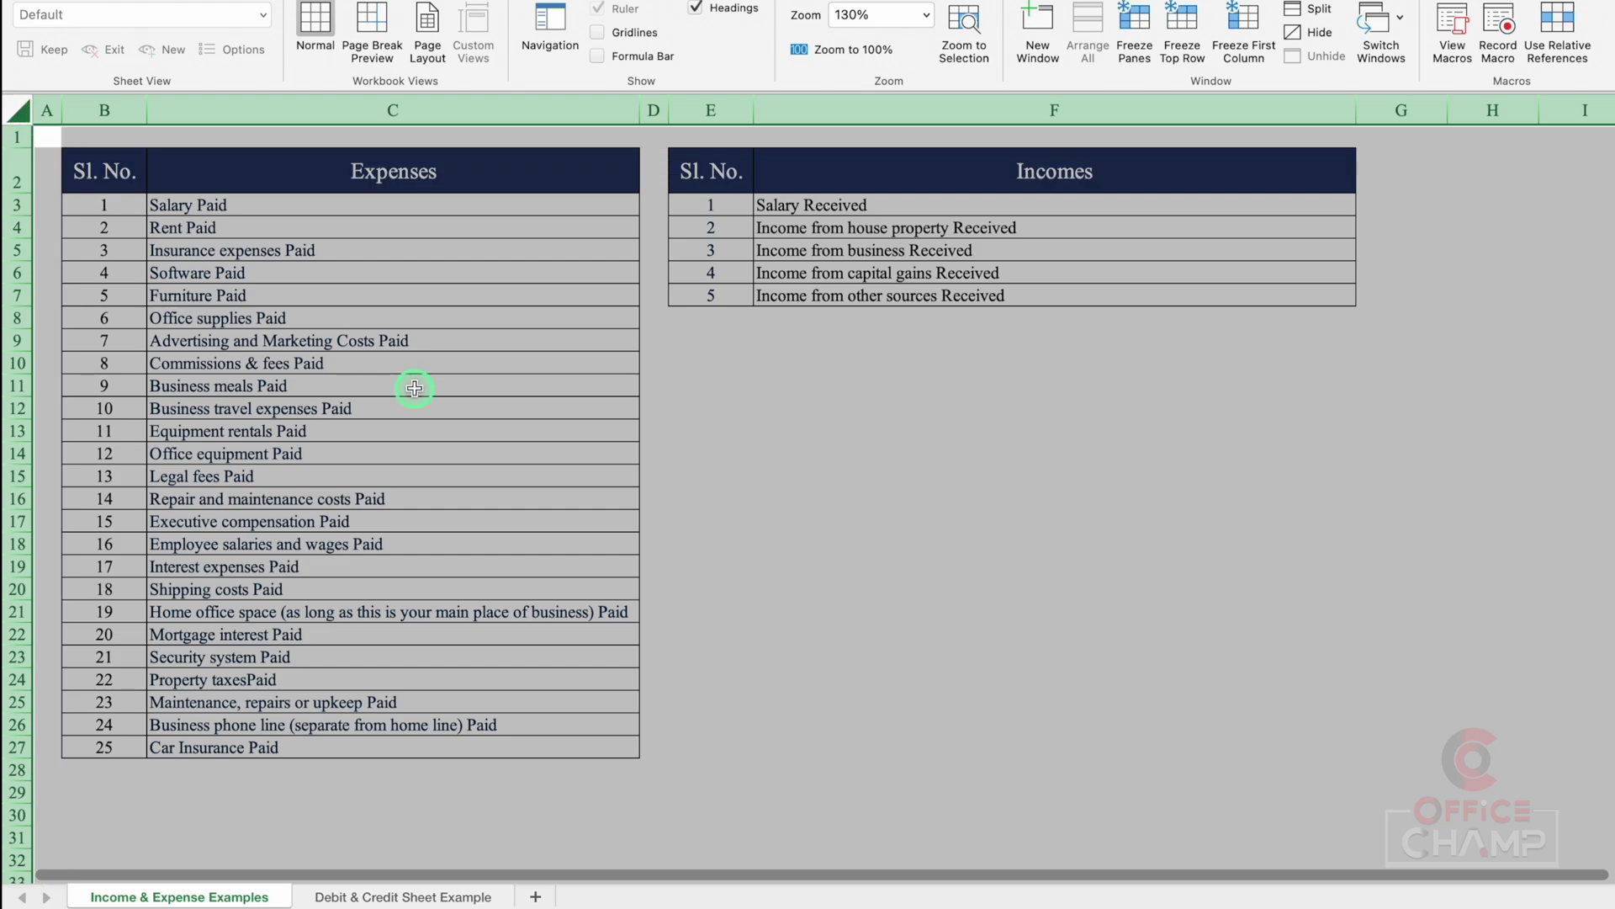
key("super+c")
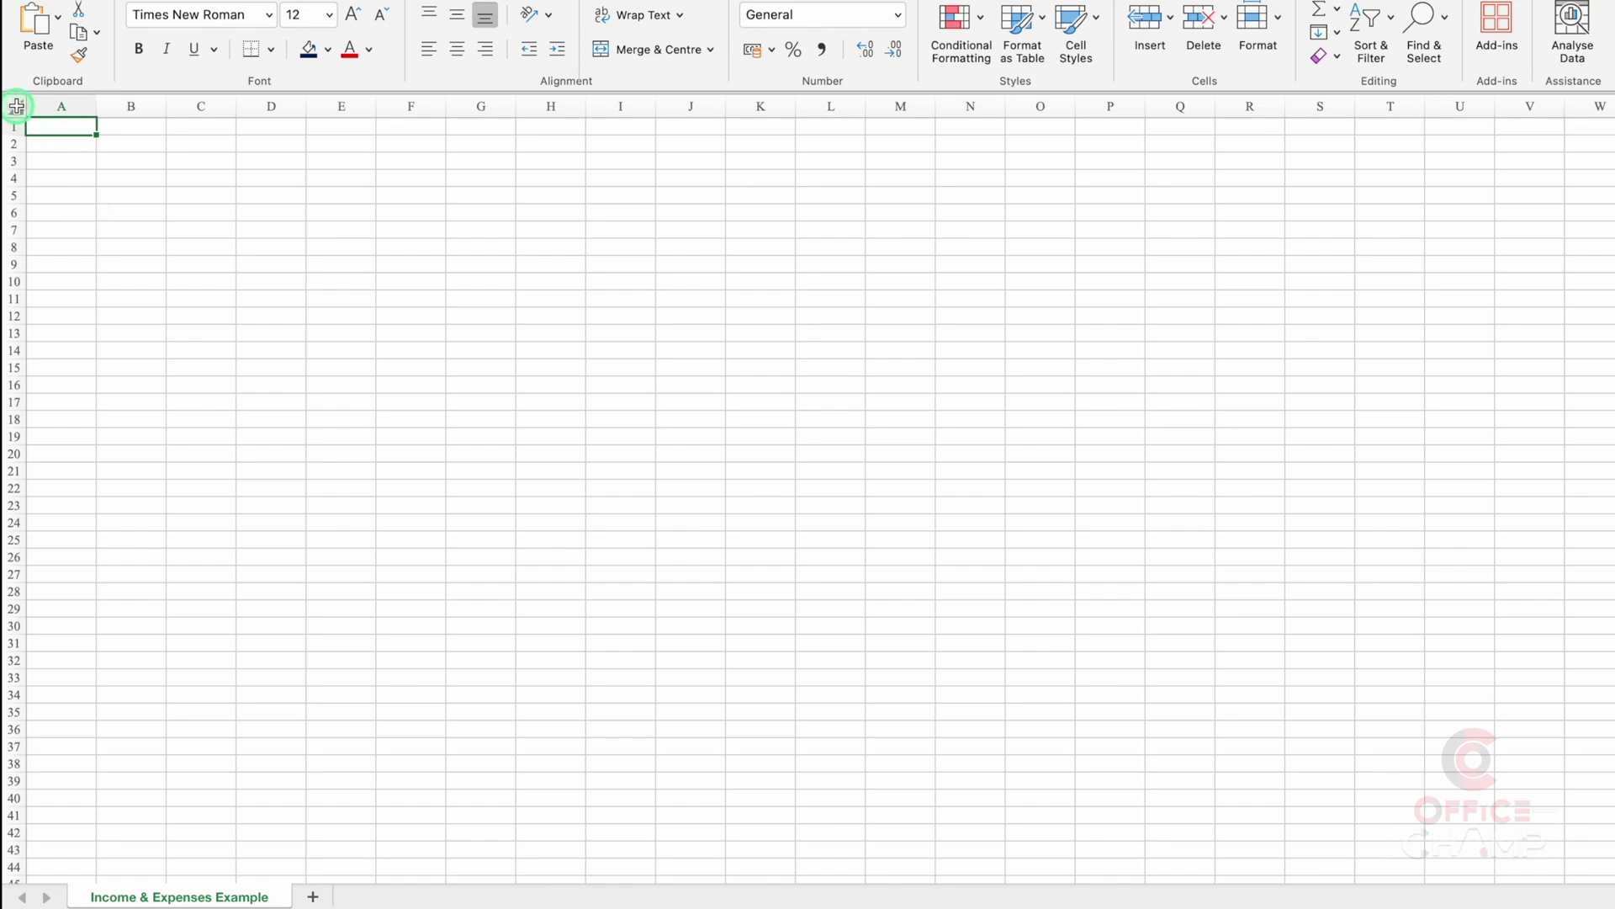
left_click(17, 106)
key("super+v")
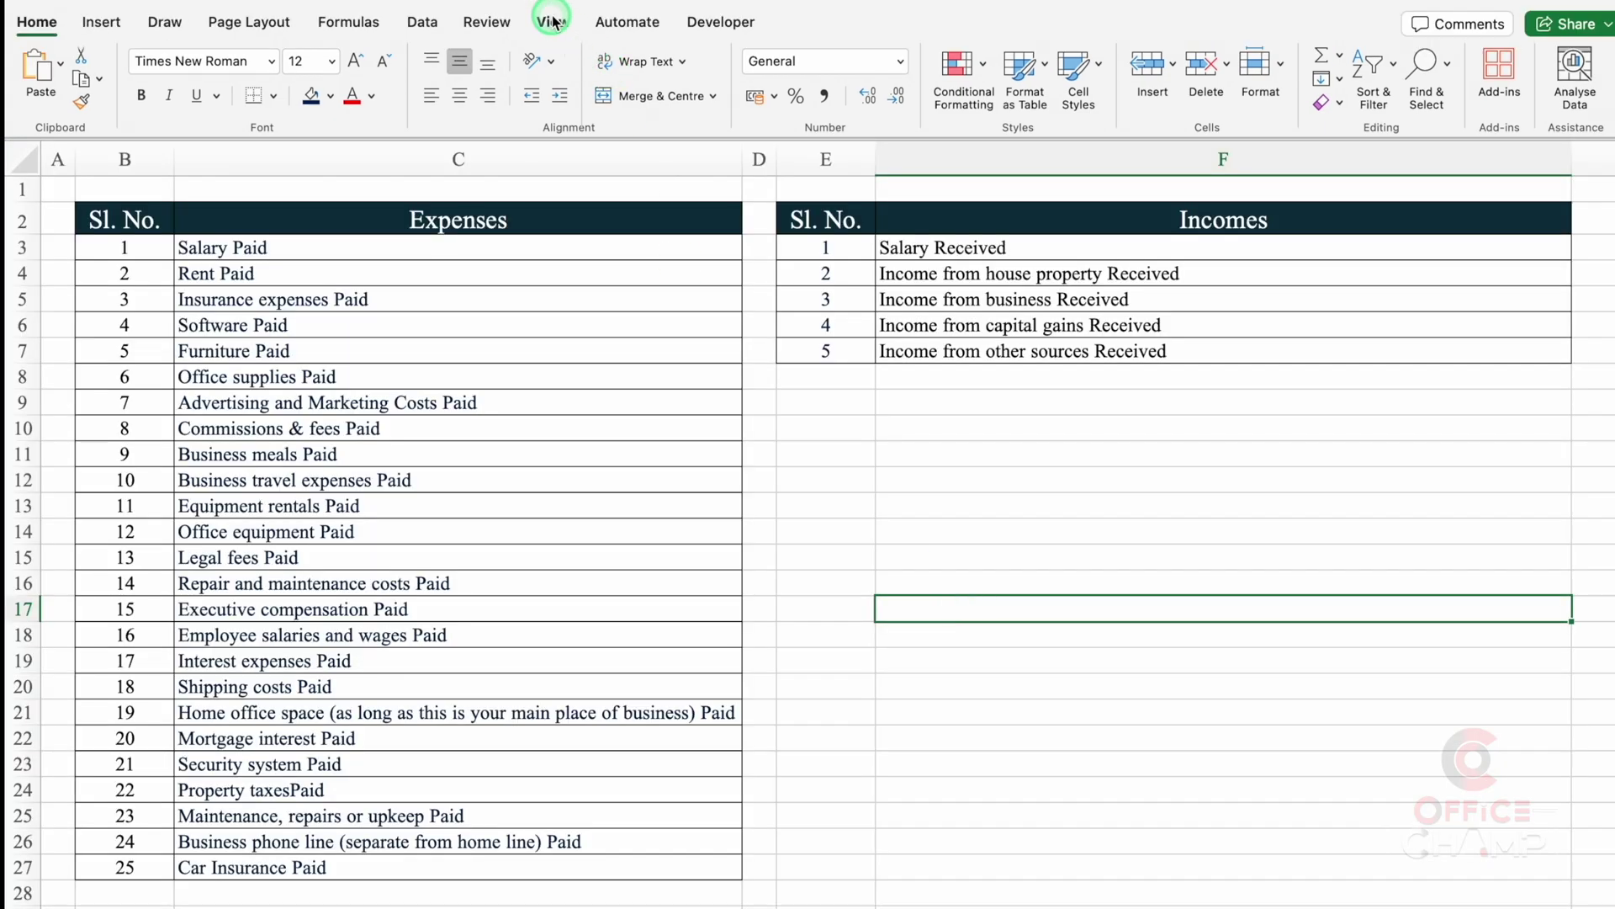
Hide the gridlines on the Income & Expenses Example sheet.
left_click(552, 22)
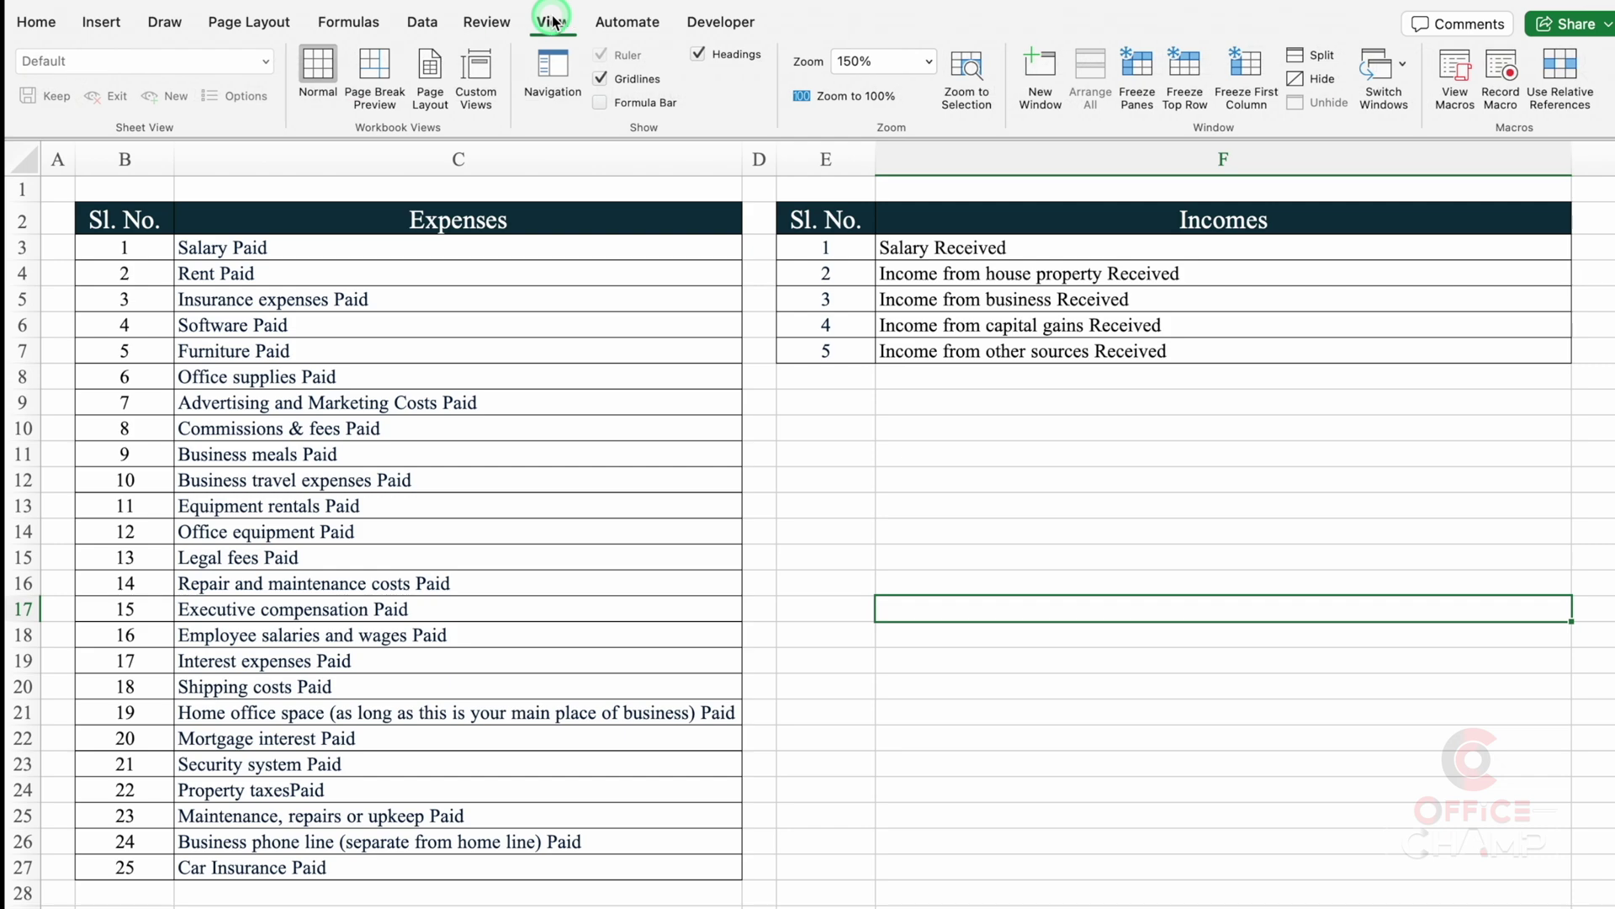
left_click(601, 79)
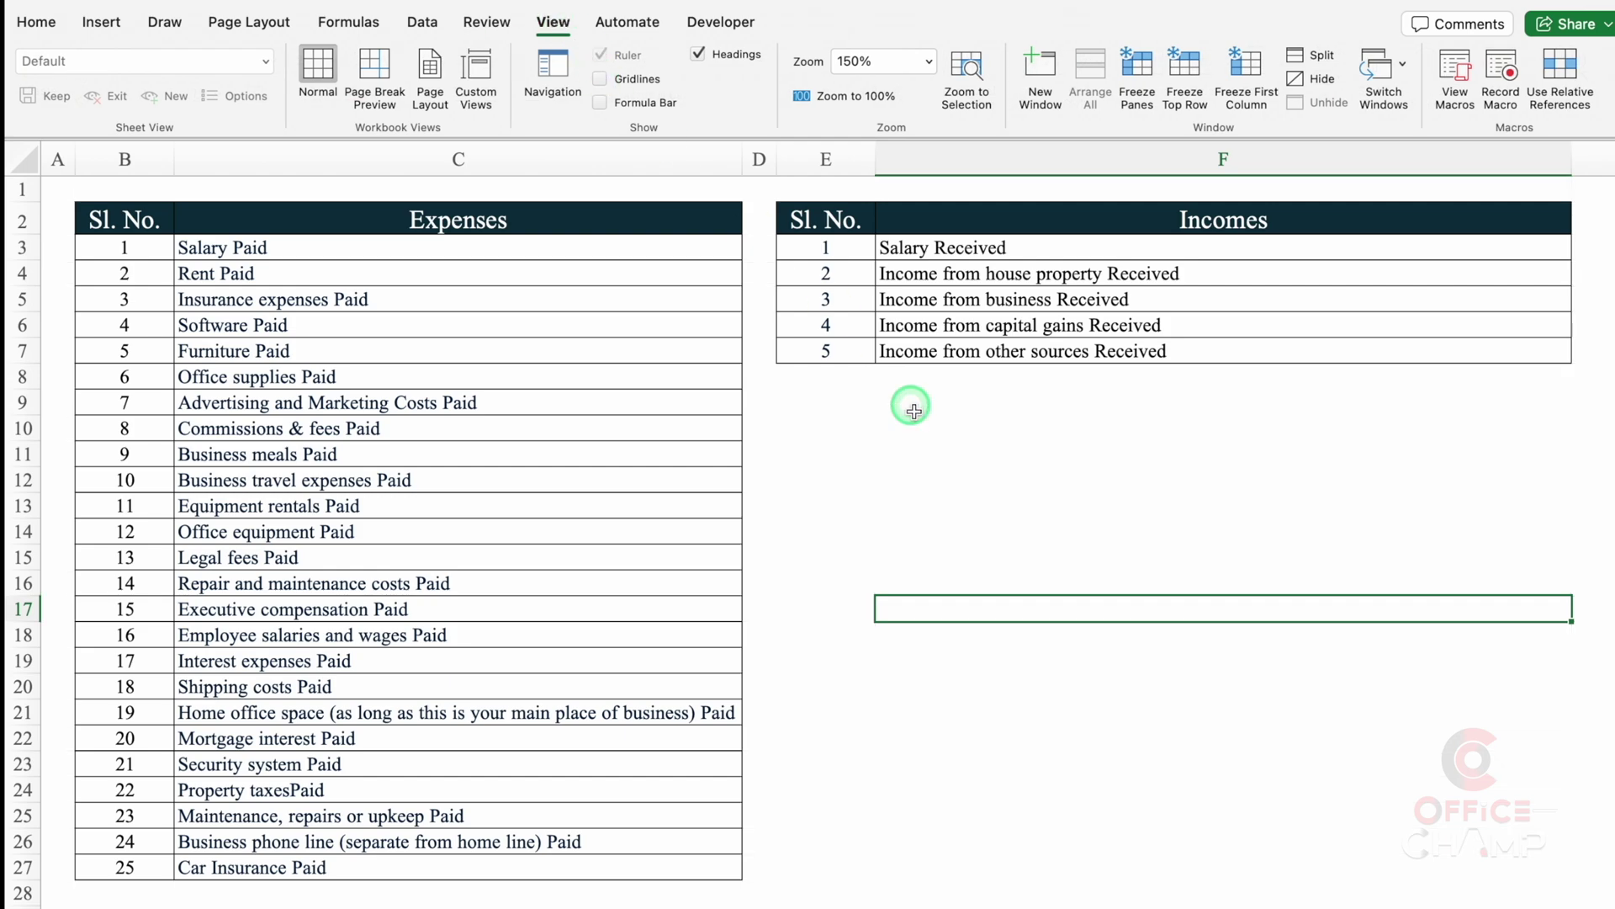
left_click(934, 436)
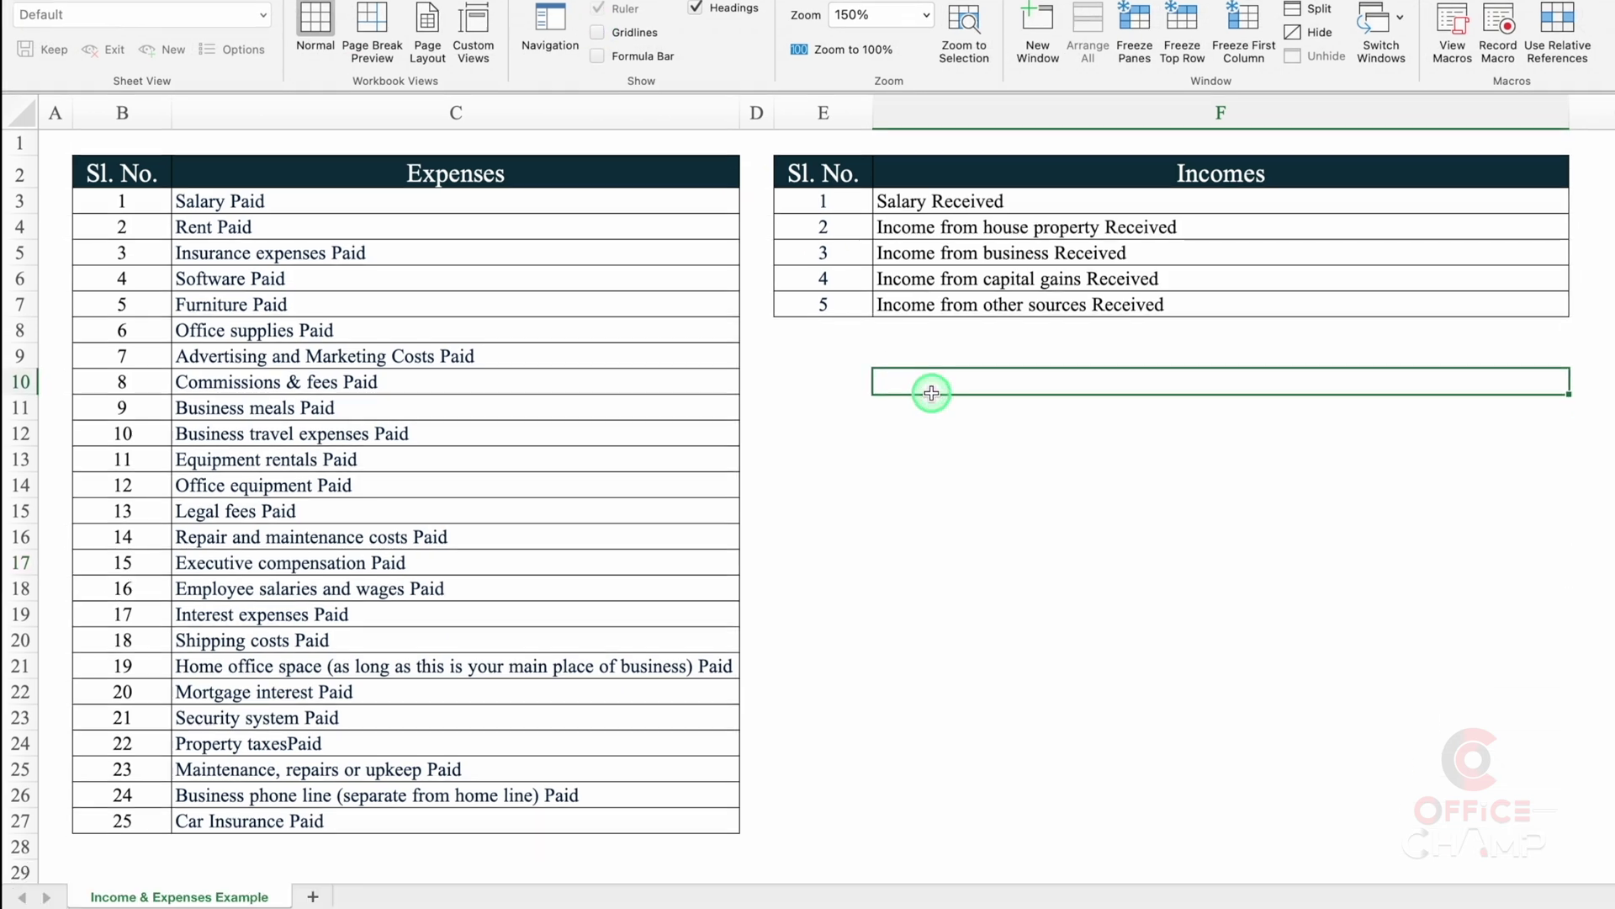
Add a new sheet named "Debit & Credit" and narrow its column A to a thin margin.
left_click(320, 896)
double_click(326, 897)
type("Debit & Credit")
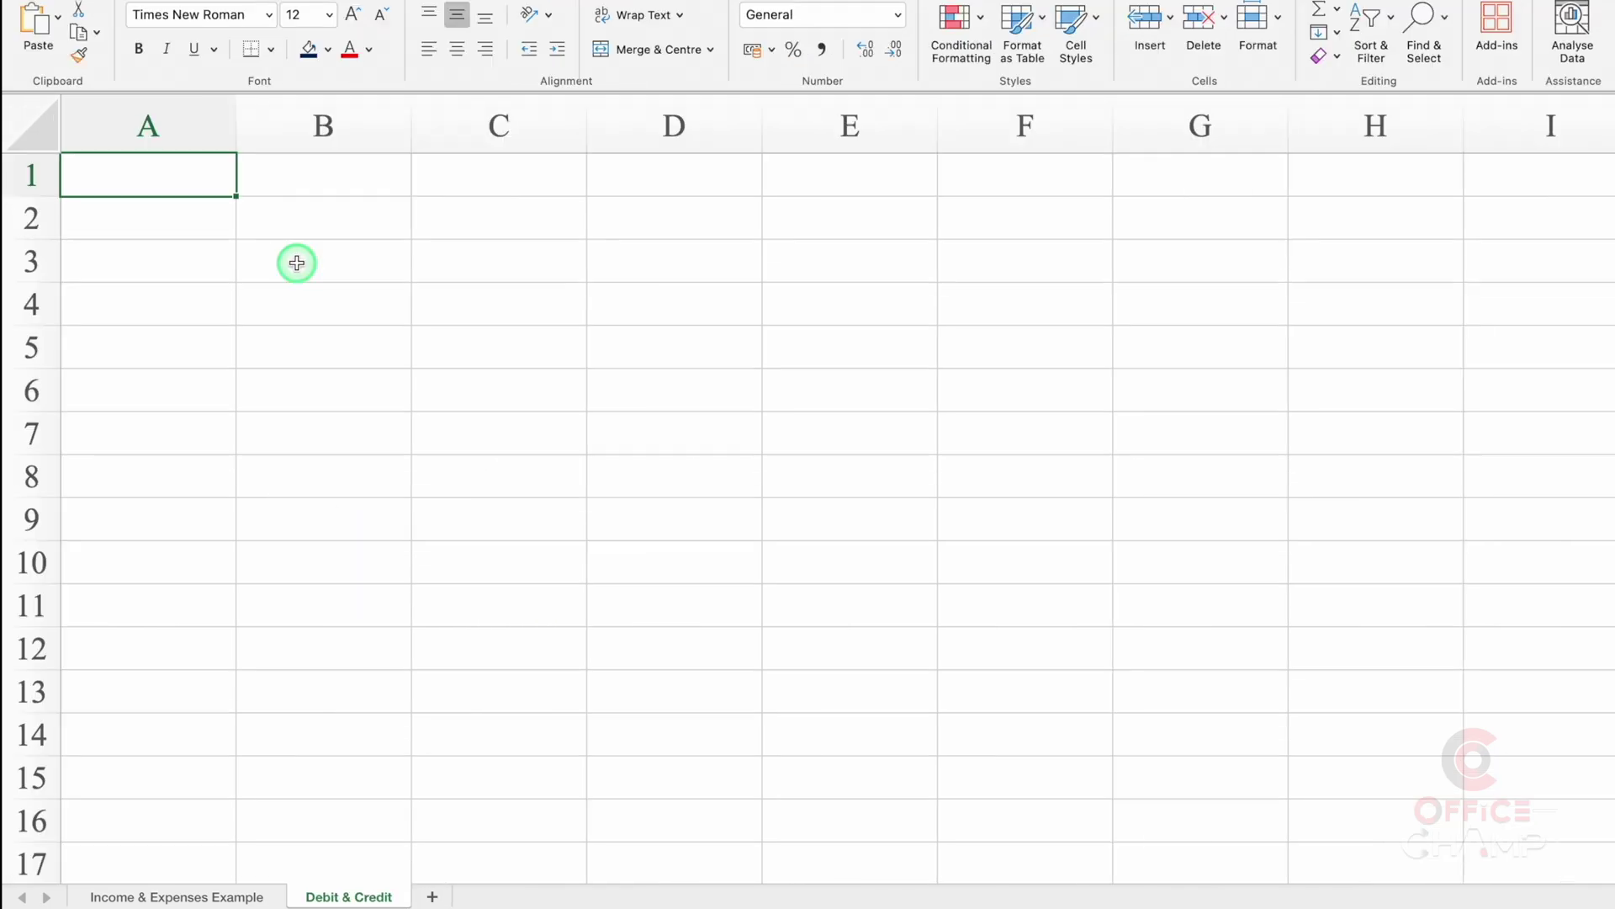
left_click_drag(237, 128, 90, 134)
Enter the headers Sl. No., Date, Day and Month in row 9, starting at cell B9.
left_click(209, 520)
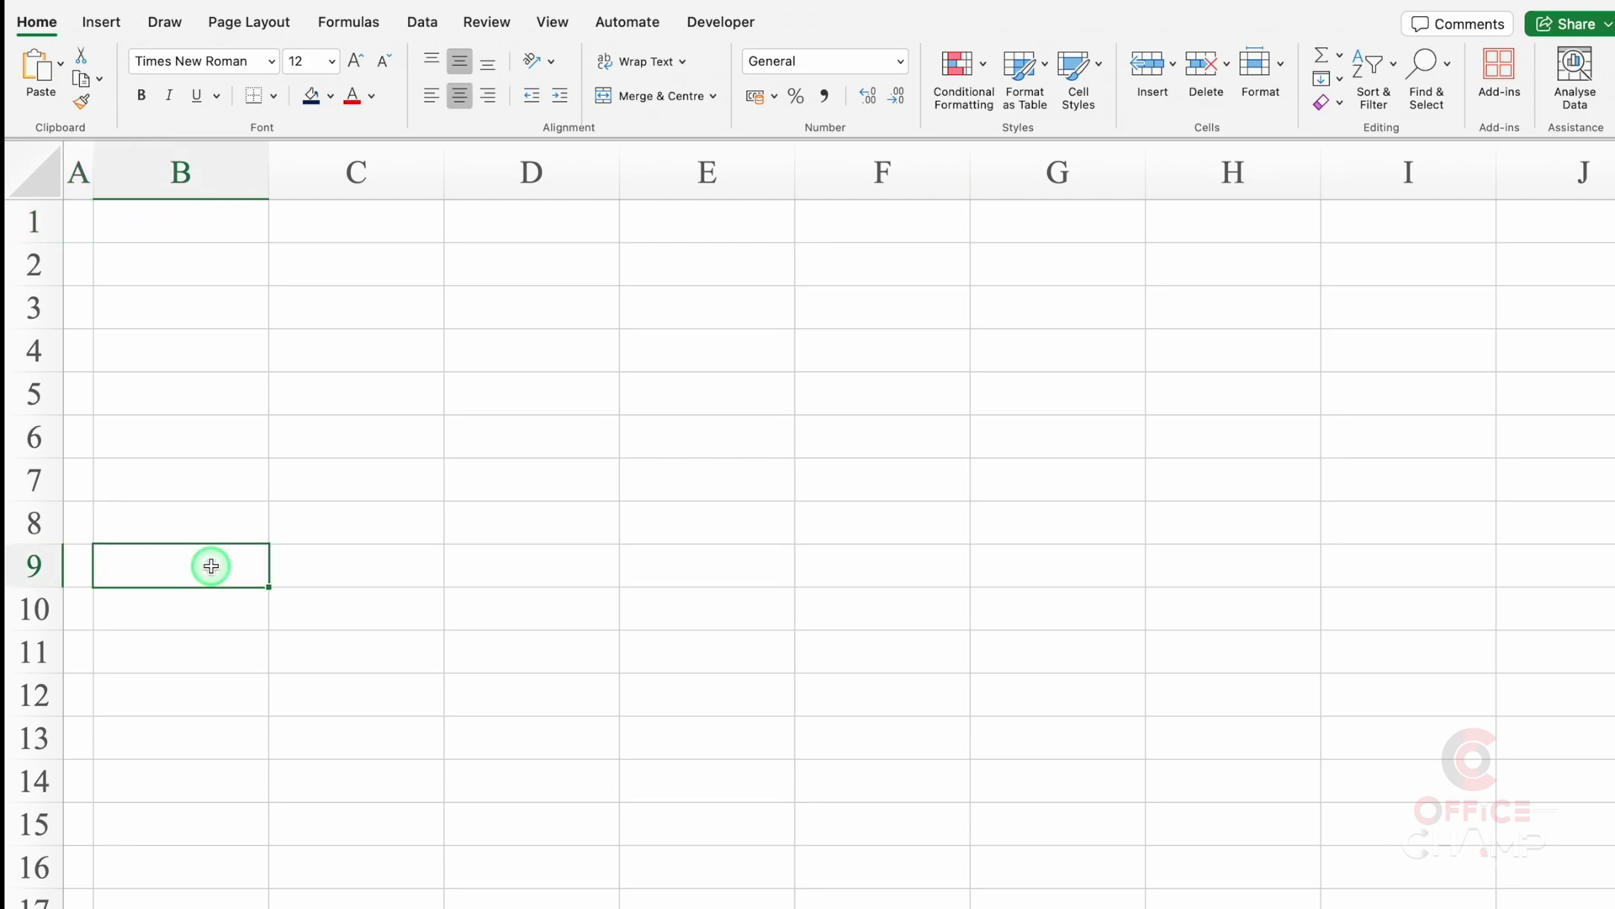
type("Sl. No.")
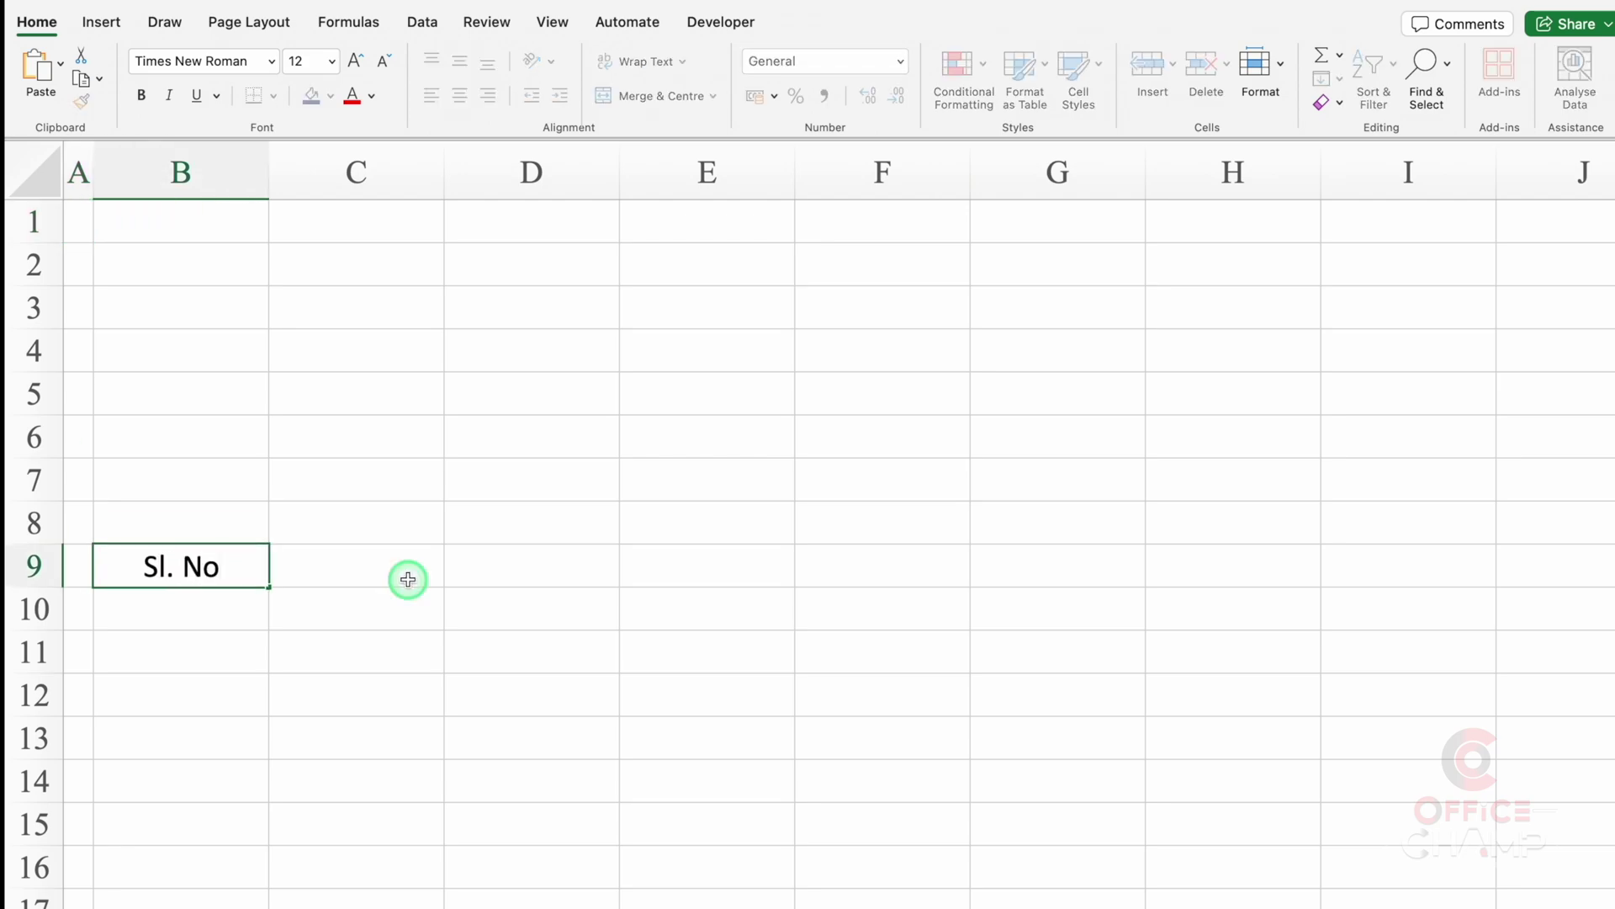
key("Tab")
type("Date")
key("Tab")
type("Day")
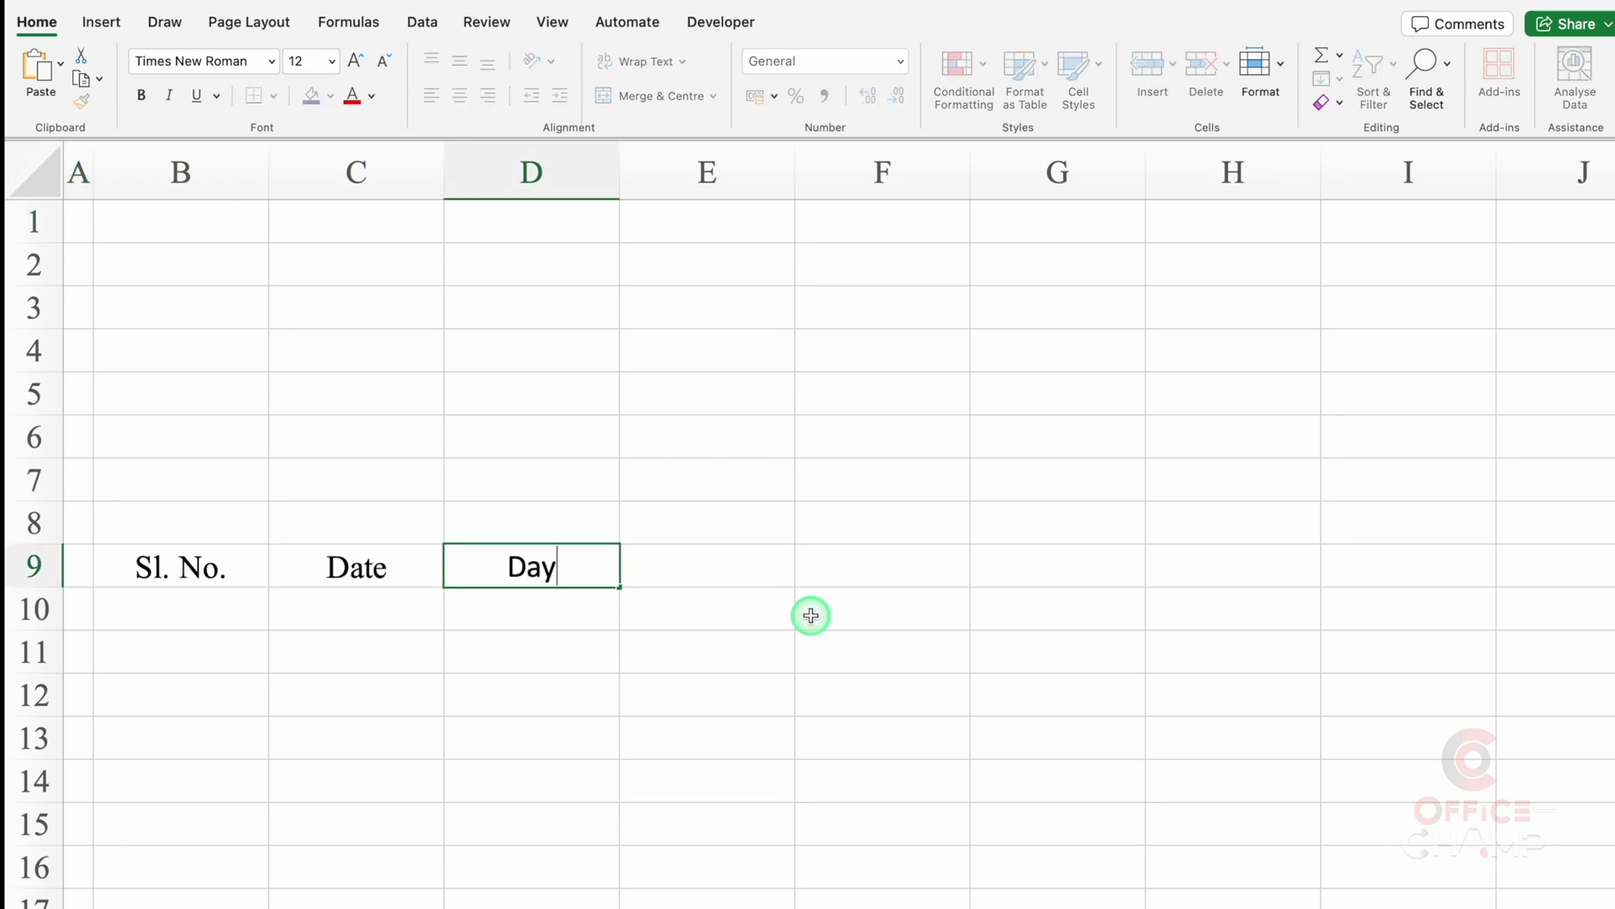
key("Tab")
type("Month")
key("Tab")
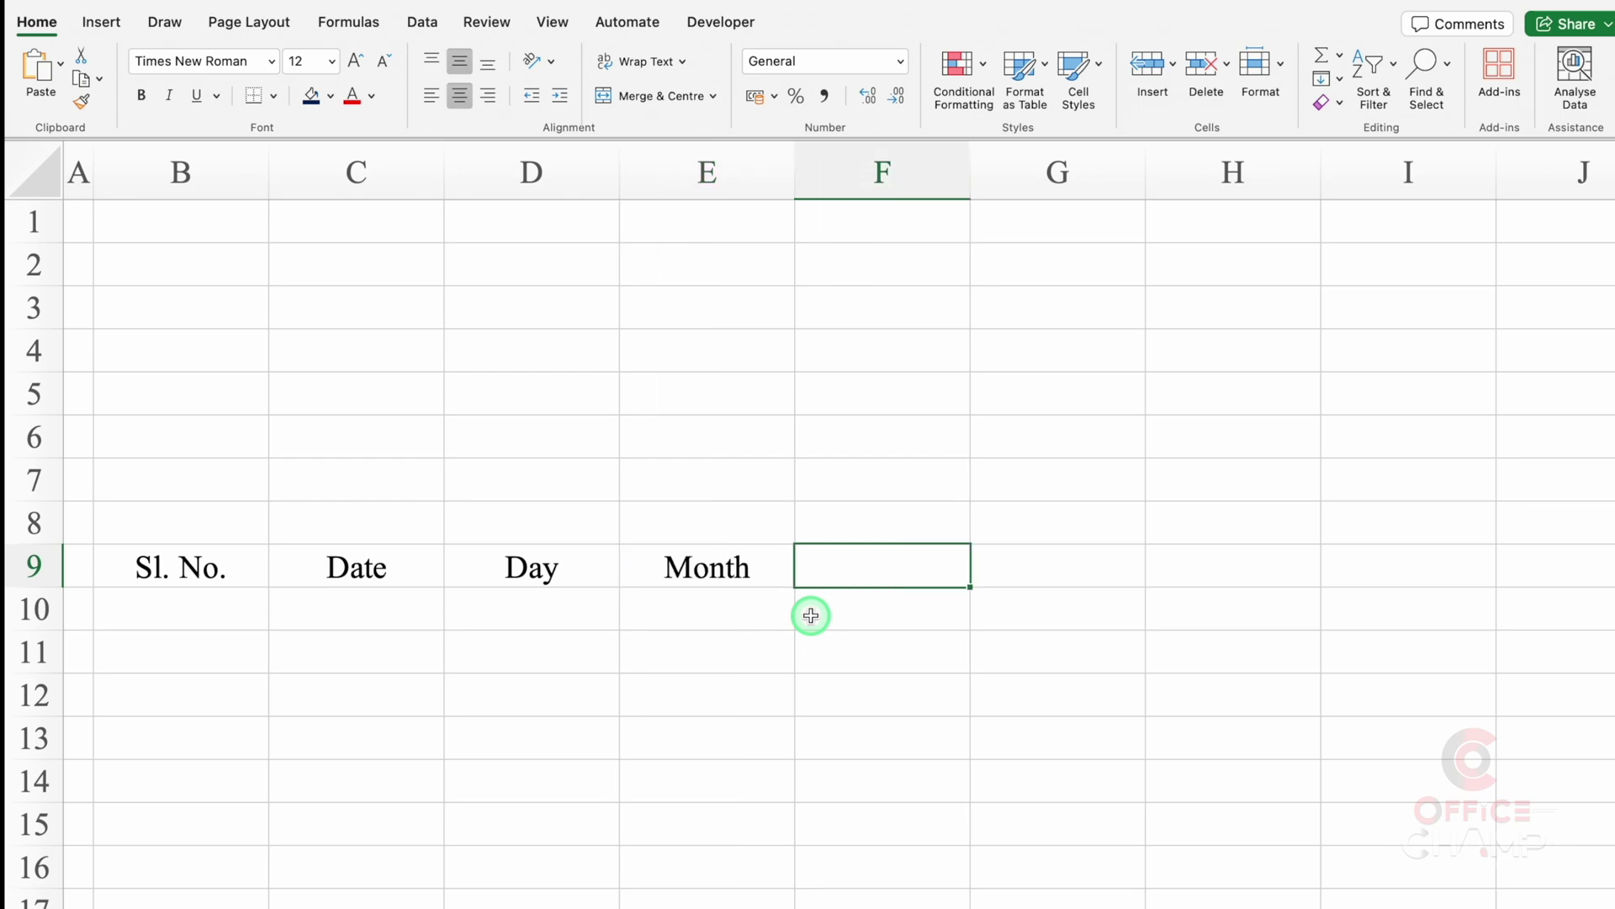
Add the headers Particulars in F9 and Received / Paid in G9, and widen column G to fit its header.
type("Particulars")
key("Tab")
type("Re")
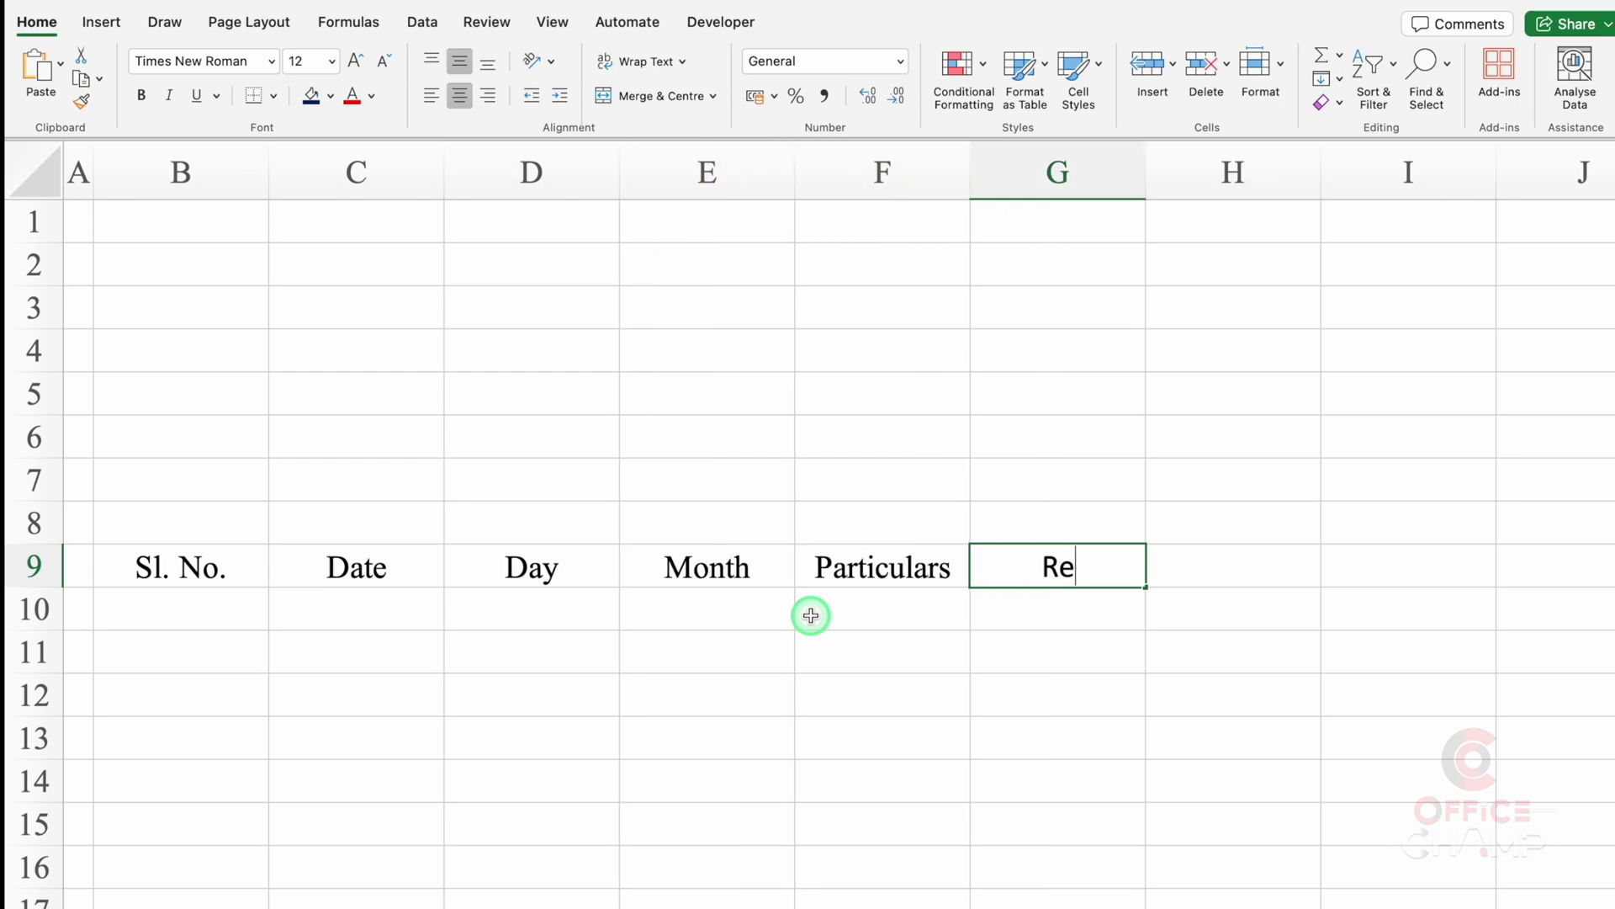
type("ceived / Paid")
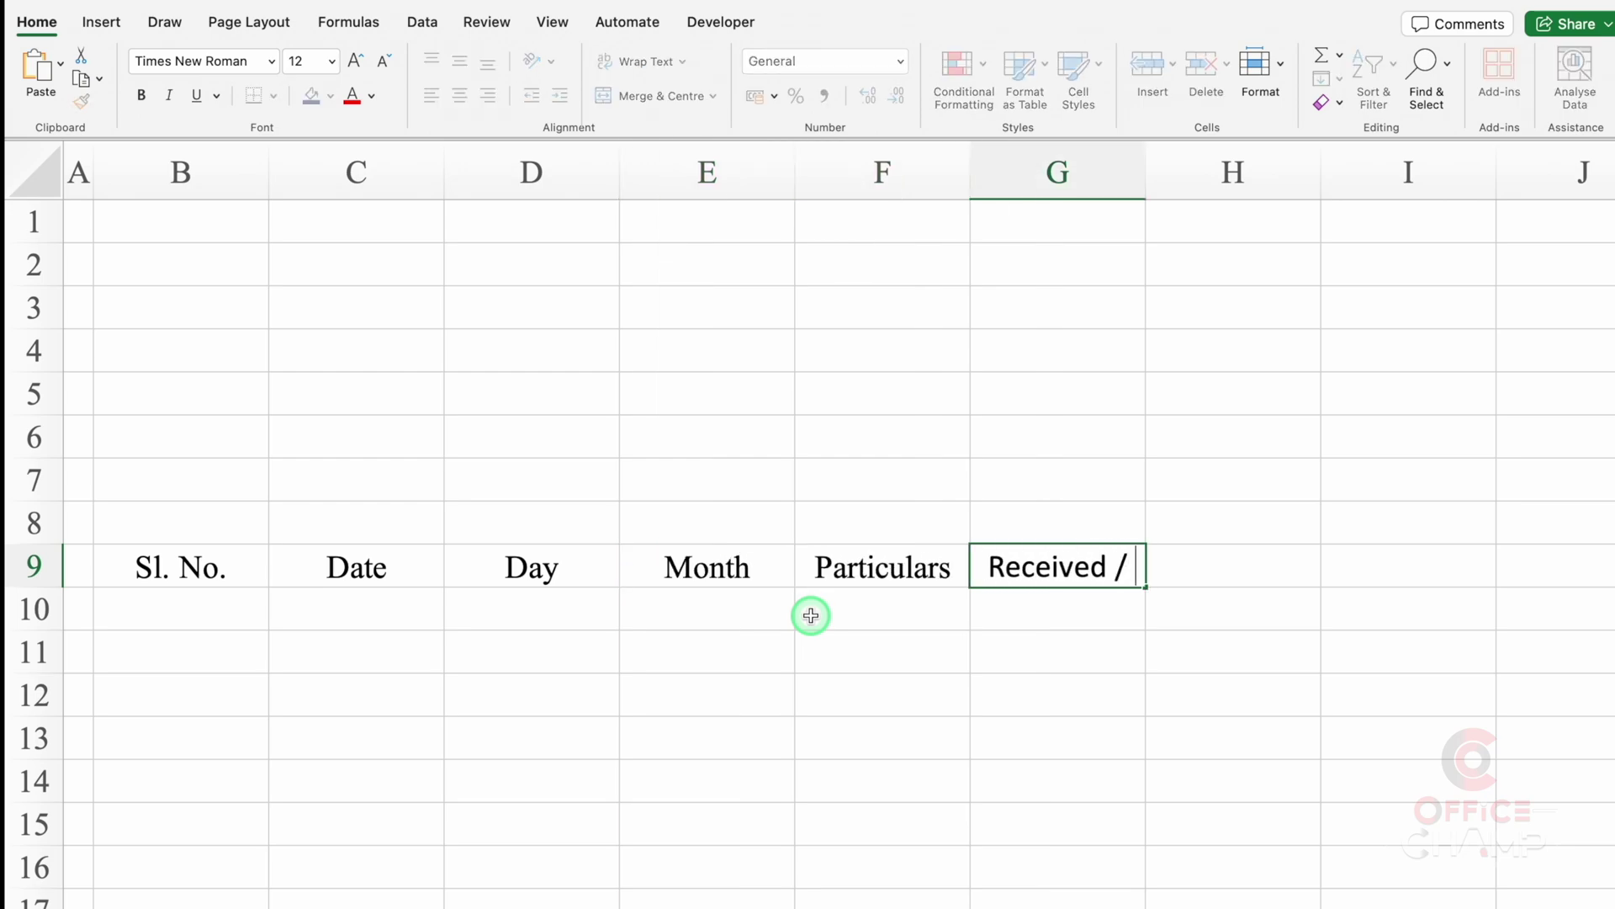
left_click(1122, 350)
left_click_drag(1150, 180, 1247, 183)
Enter serial numbers 1 and 2 in B10 and B11 and fill the series down to 12 in B21.
left_click(256, 616)
key("Down")
key("Down")
key("Down")
key("Down")
key("Down")
key("Down")
key("Down")
key("Down")
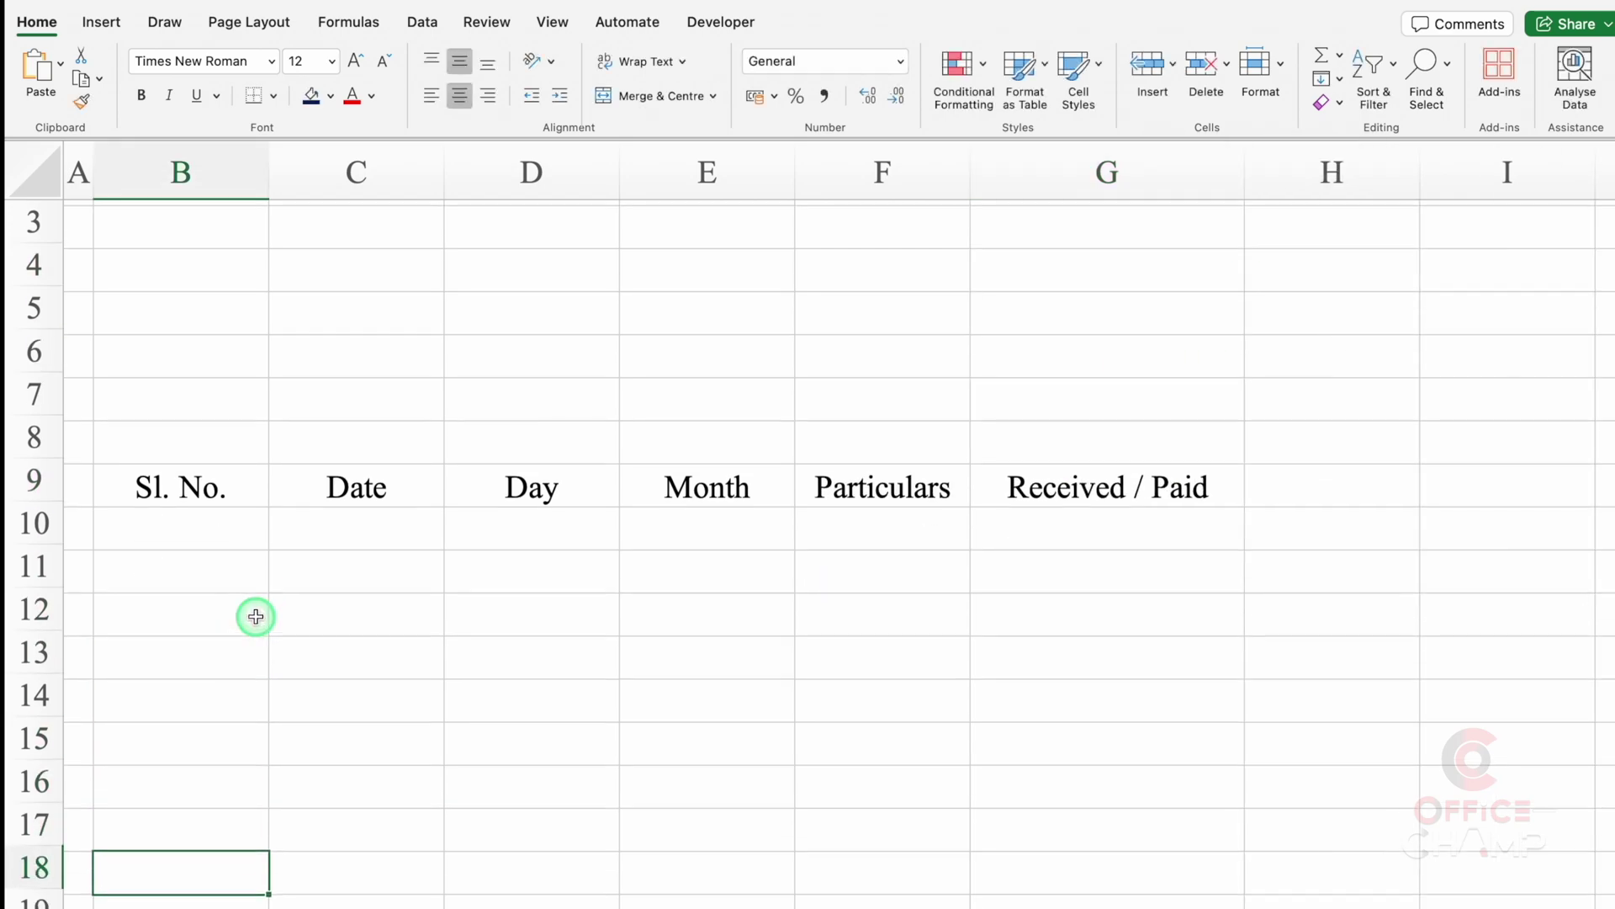
key("Down")
key("Down")
key("Down")
key("Down")
key("Down")
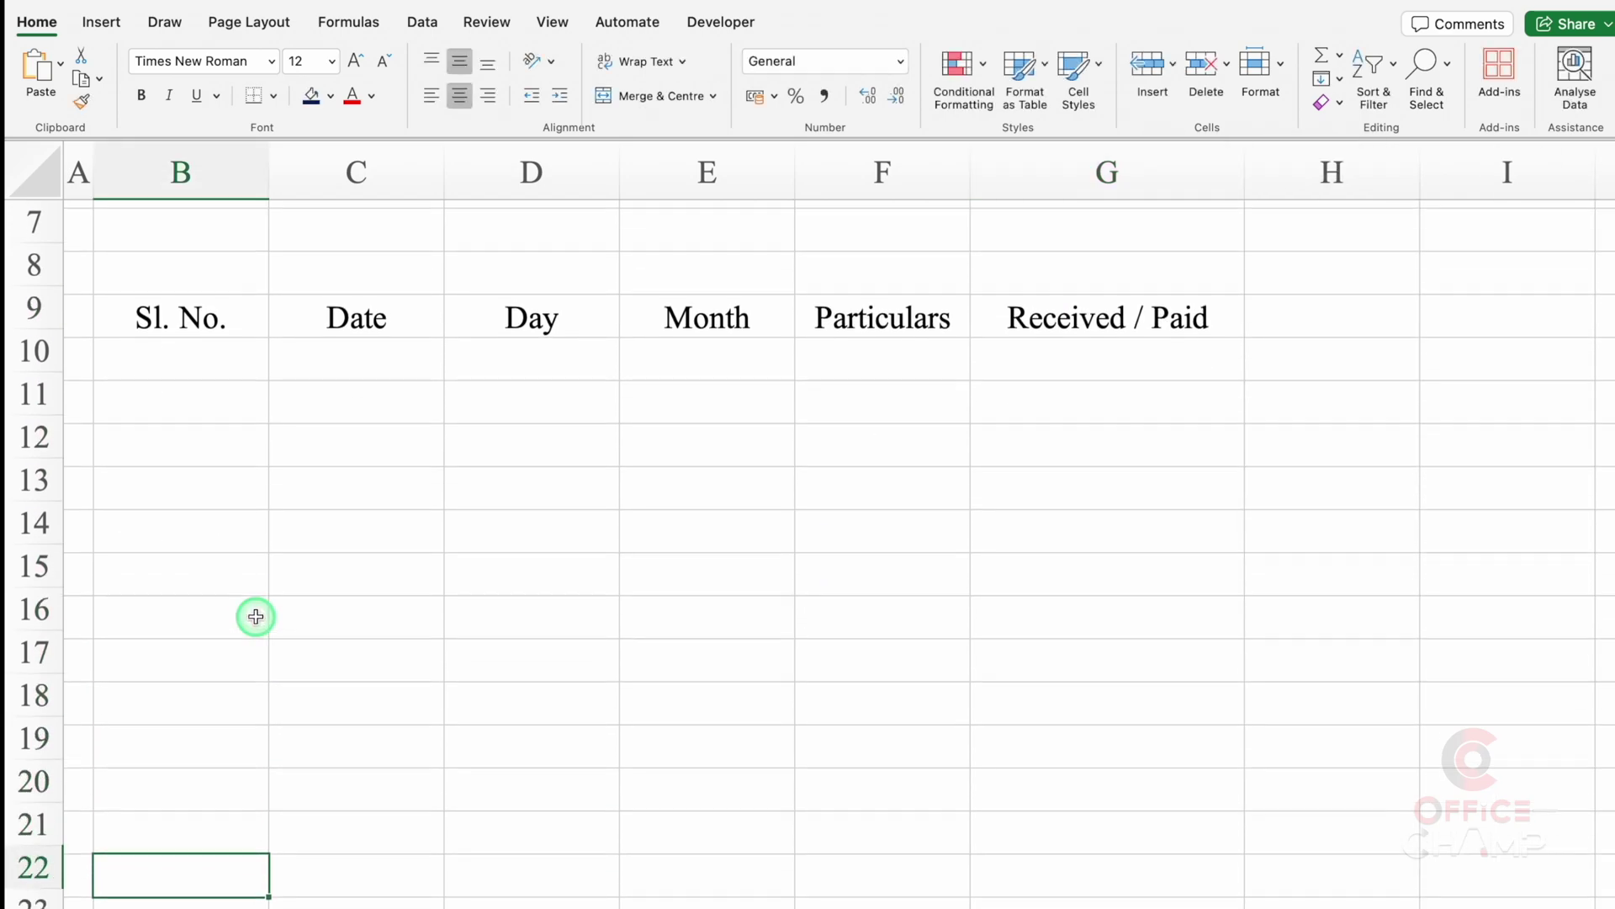
left_click(223, 319)
type("1")
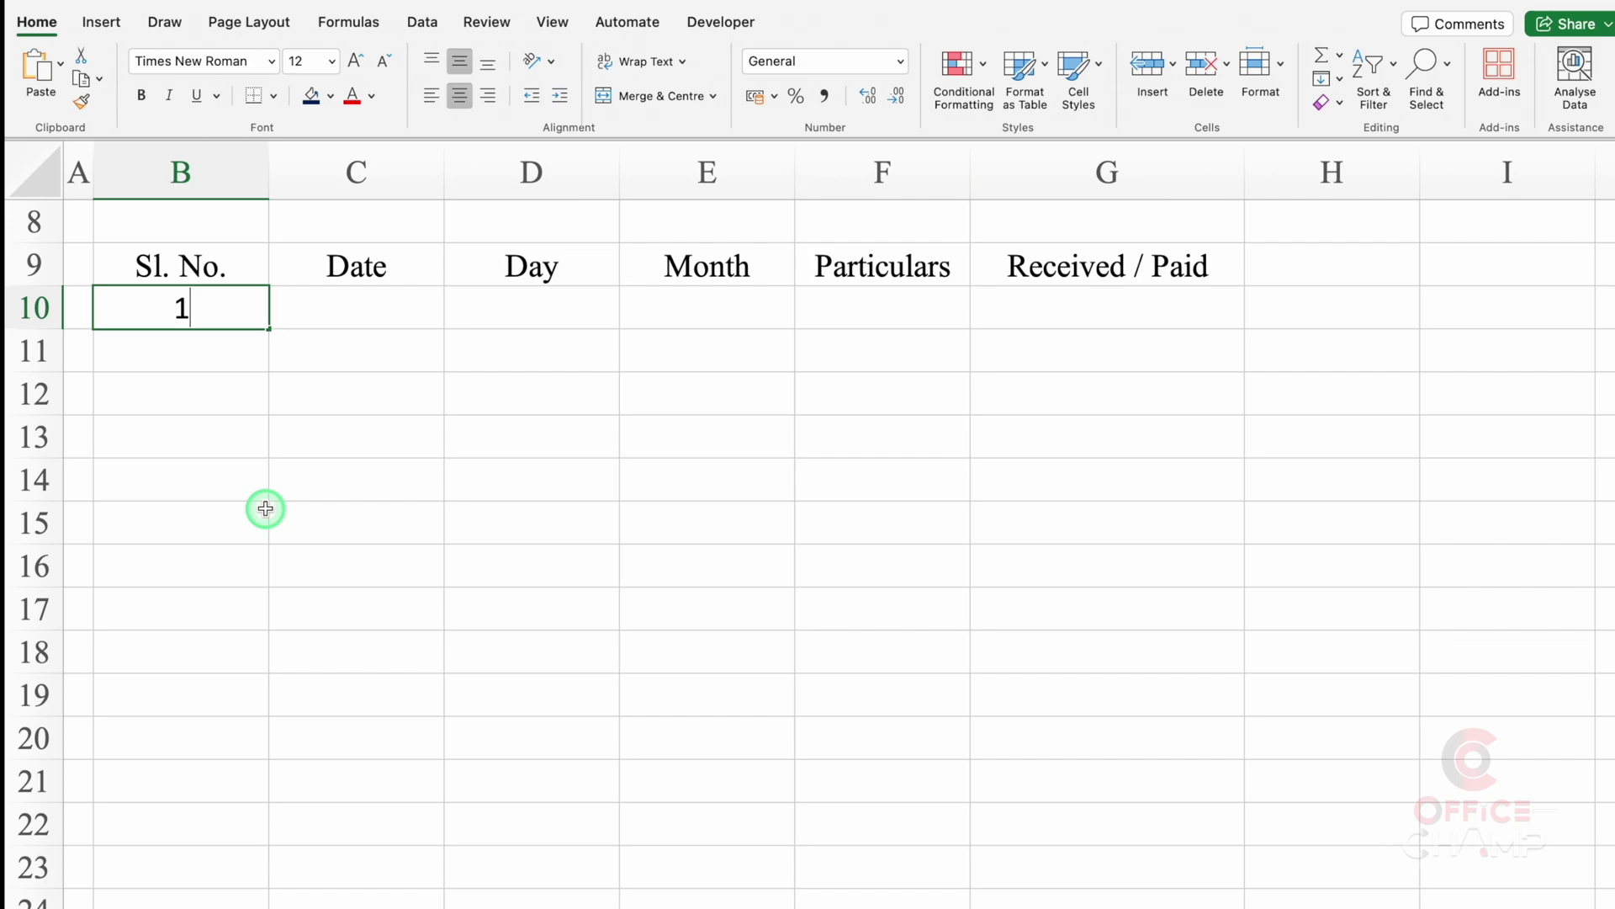
key("Return")
type("2")
left_click_drag(224, 308, 260, 799)
Delete serial numbers 11 and 12 from cells B20 and B21.
left_click(235, 739)
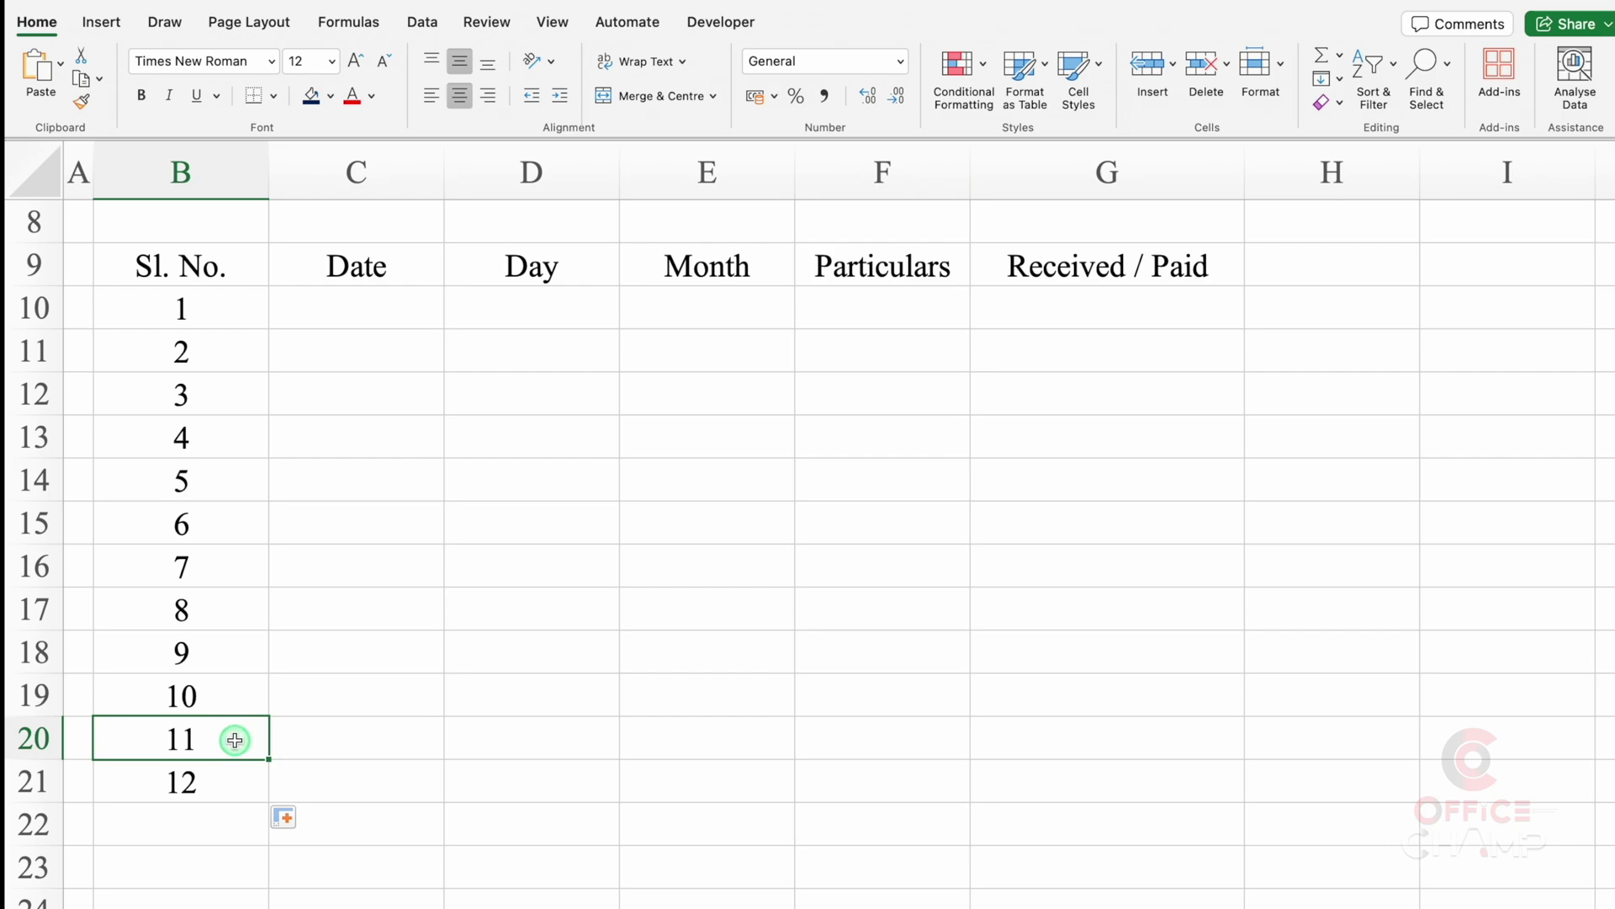
left_click_drag(235, 740, 236, 776)
key("Delete")
left_click(374, 659)
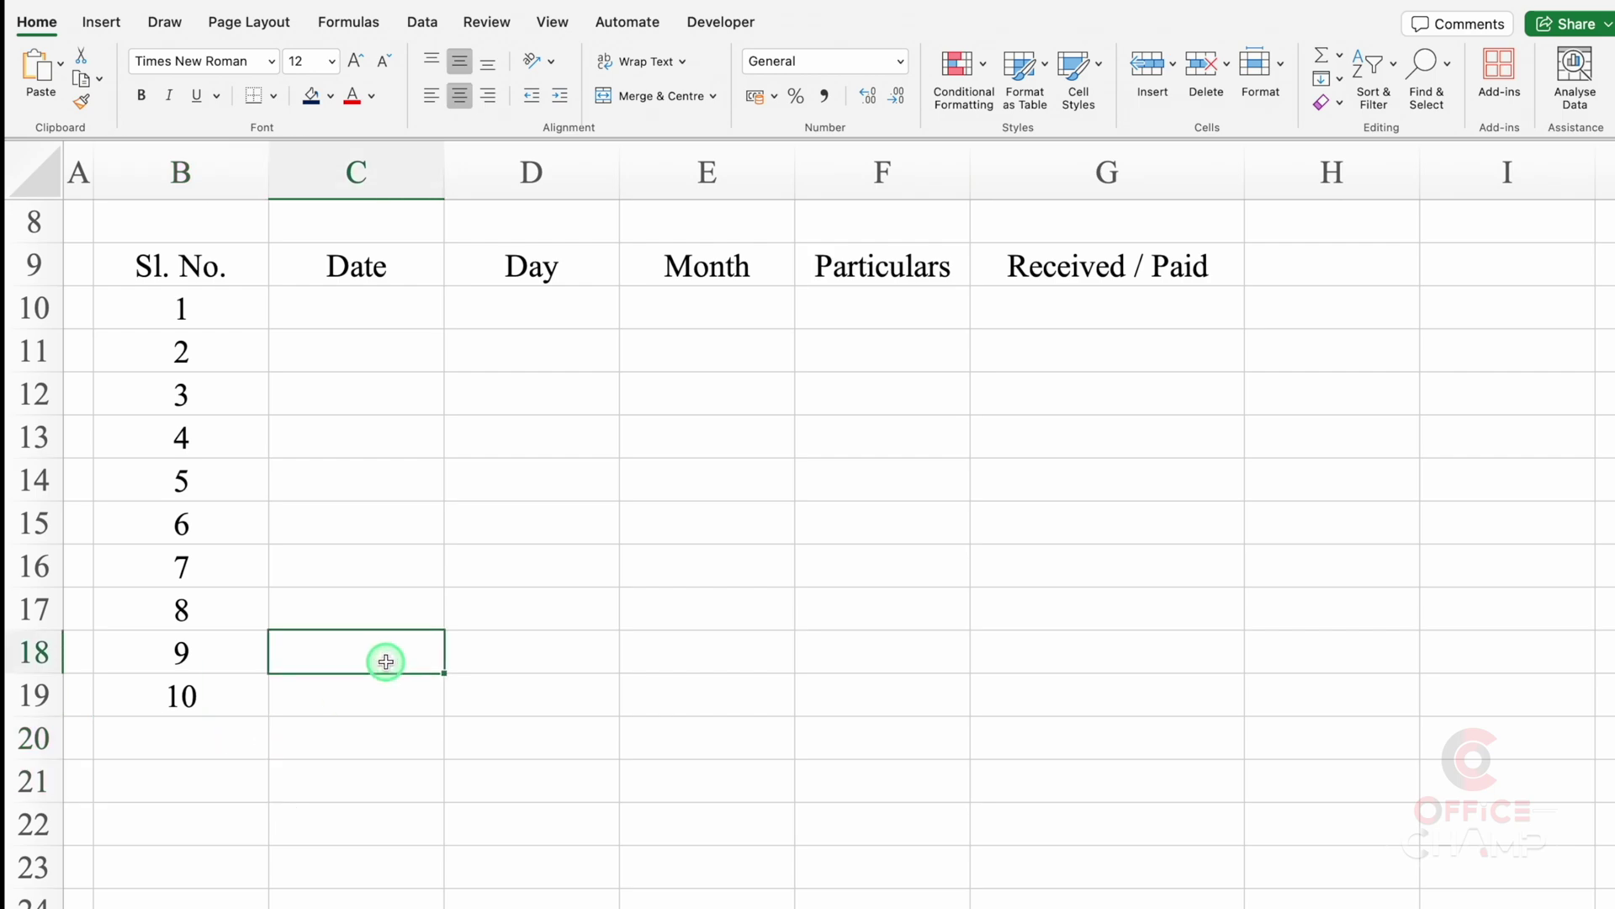
Enter the date 1/1/25 in cell C10 and left-align it.
left_click(371, 326)
type("1/1/25")
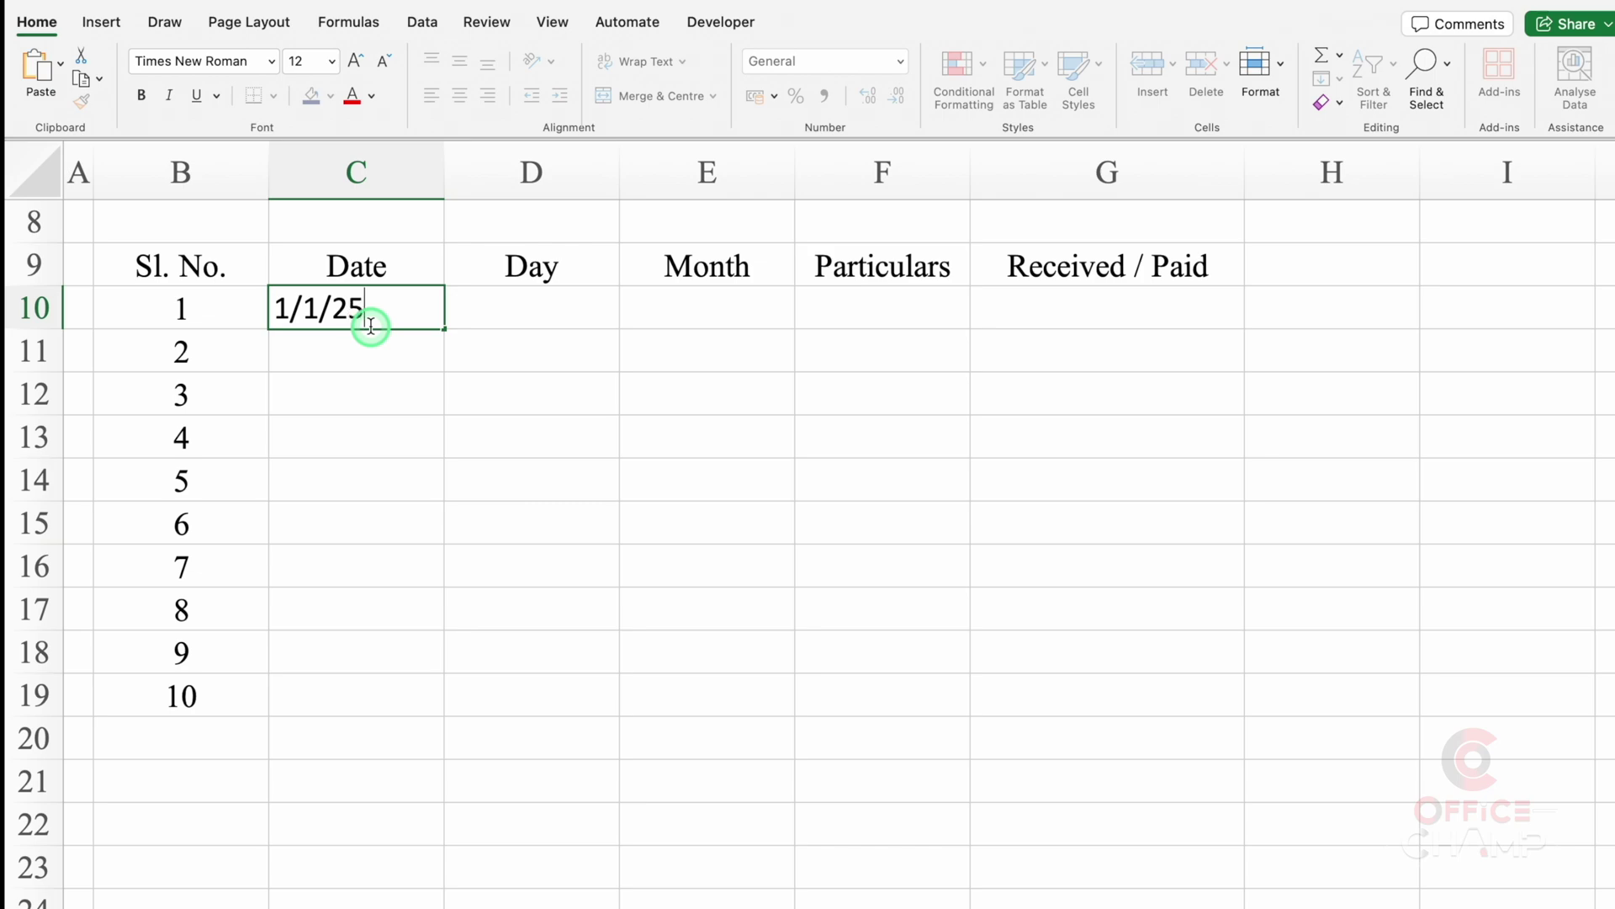
key("Return")
key("Up")
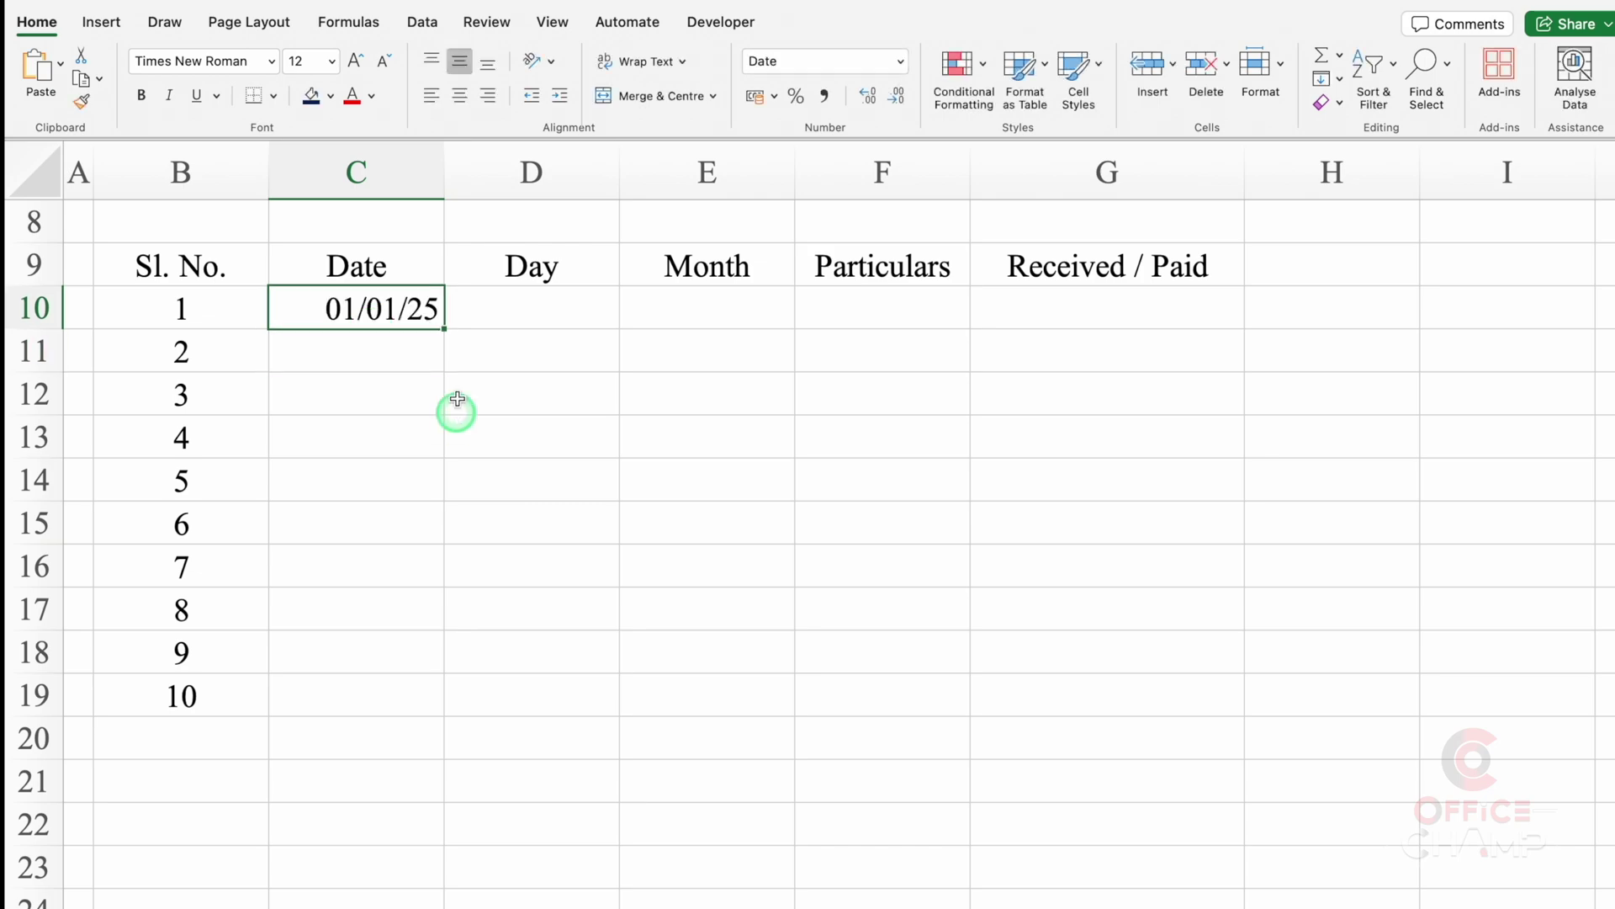
left_click(431, 95)
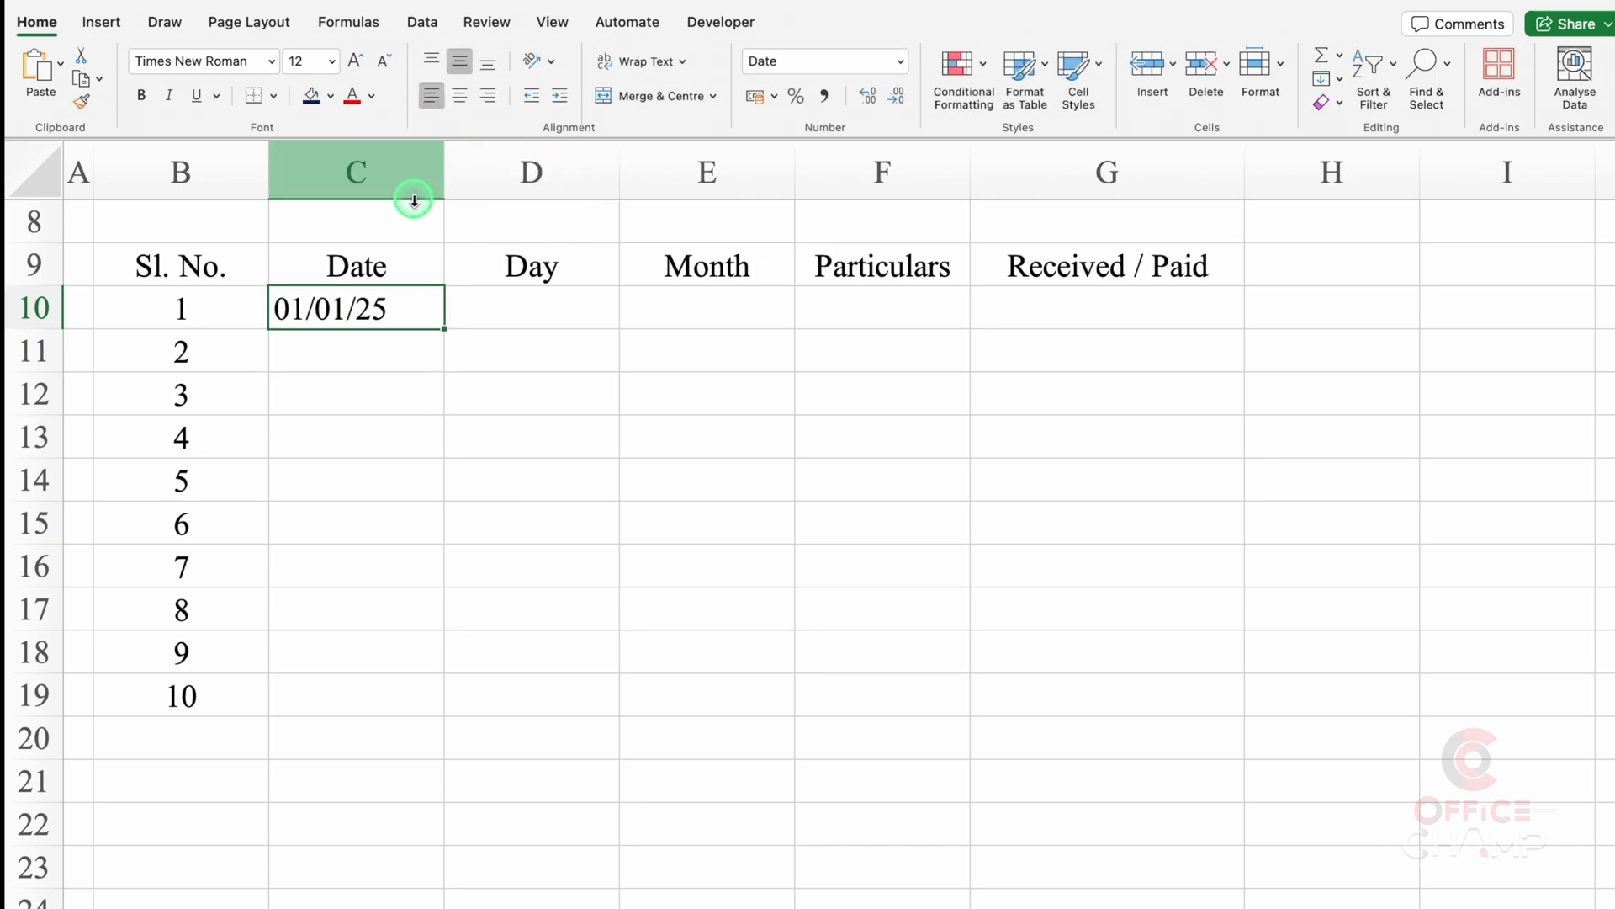
Format column C with the date type 14-Mar-12 and fill the dates from C10 down to C19.
left_click(369, 158)
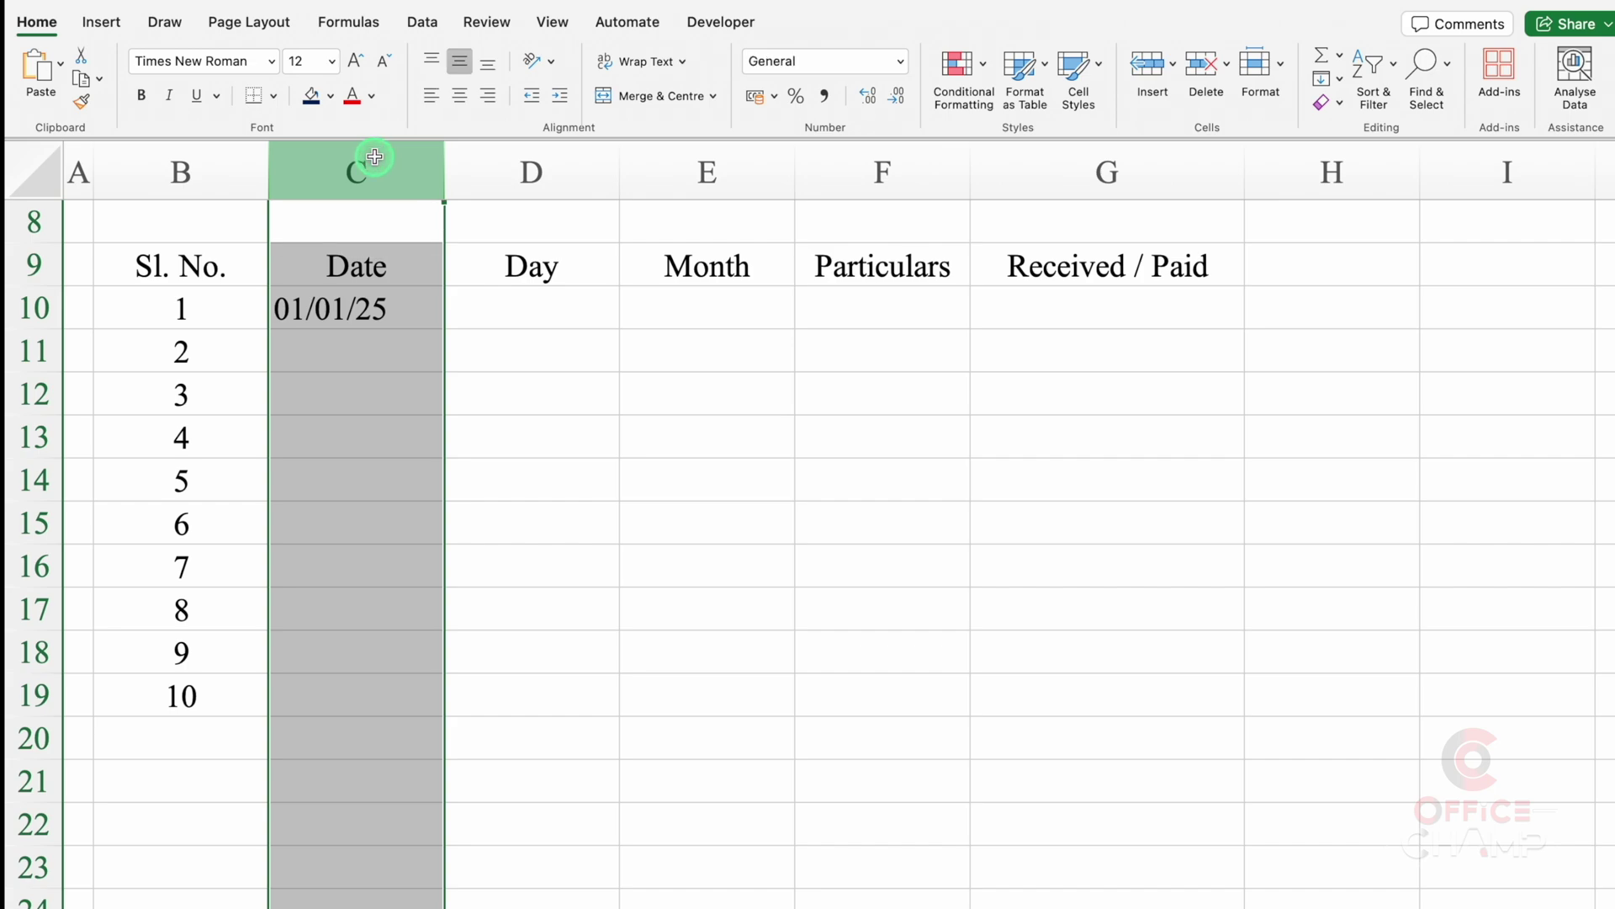
key("ctrl+1")
left_click(562, 248)
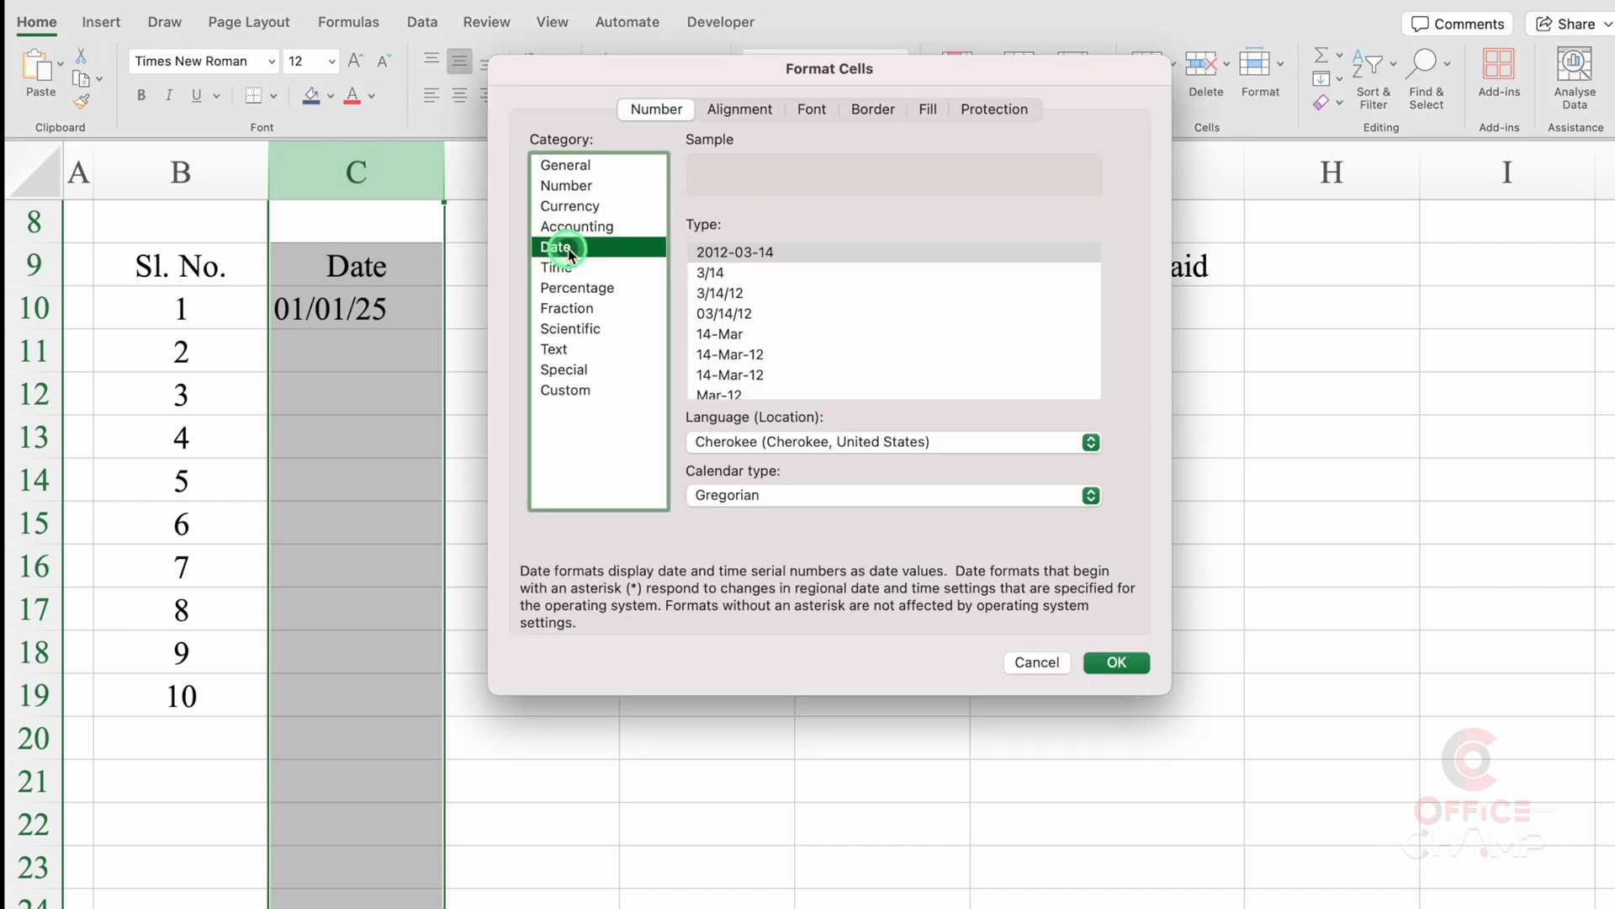
left_click(772, 355)
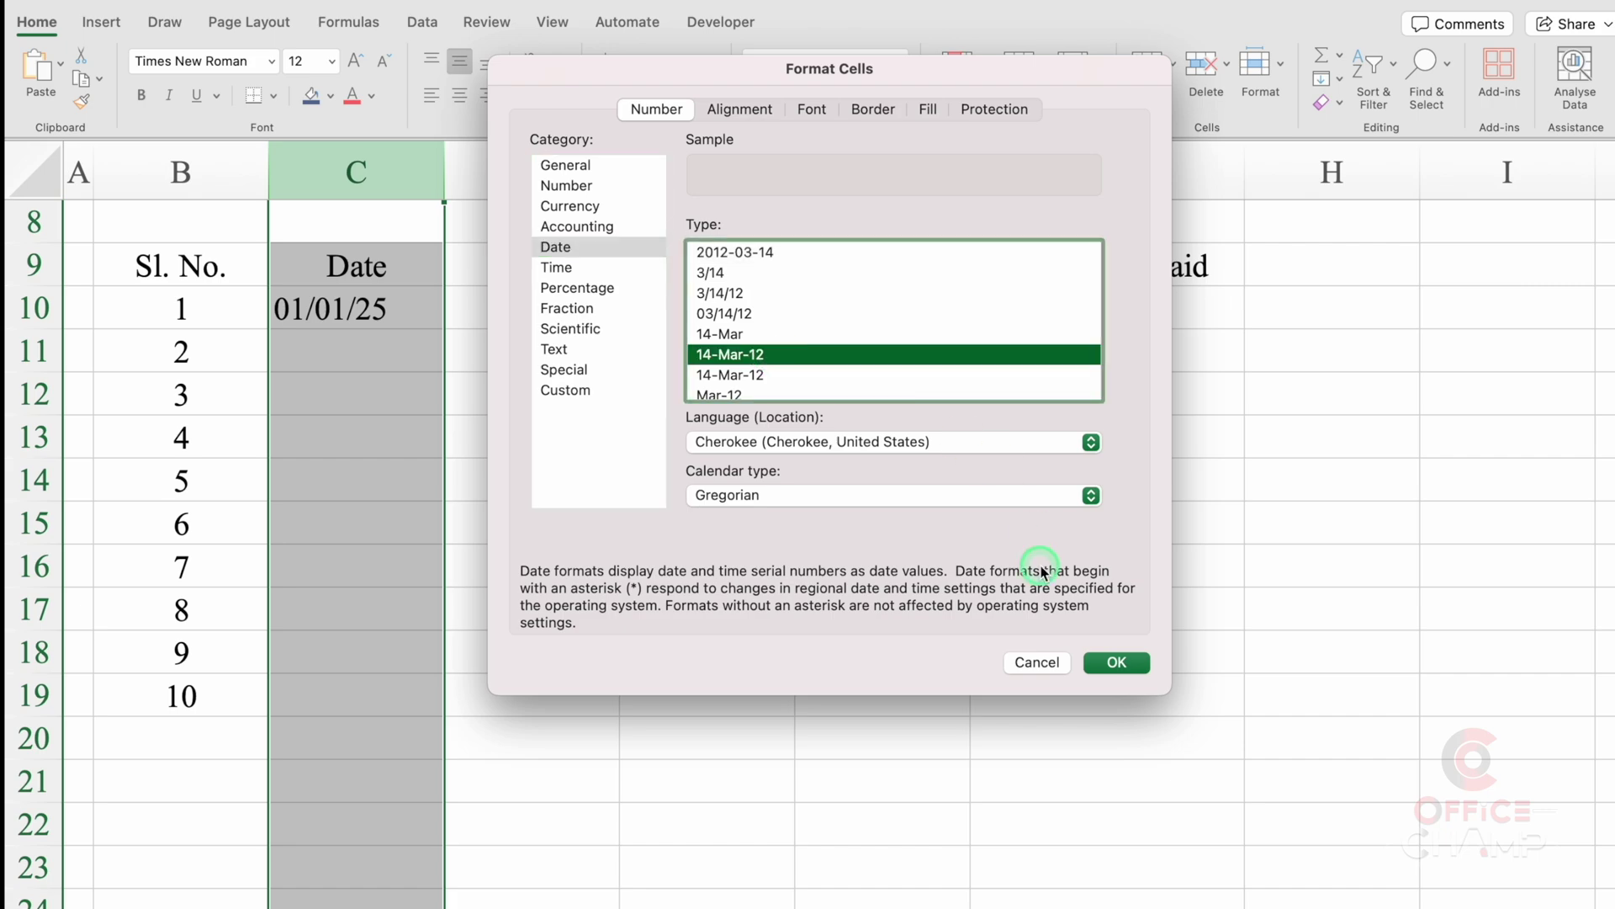
left_click(1117, 662)
left_click(435, 317)
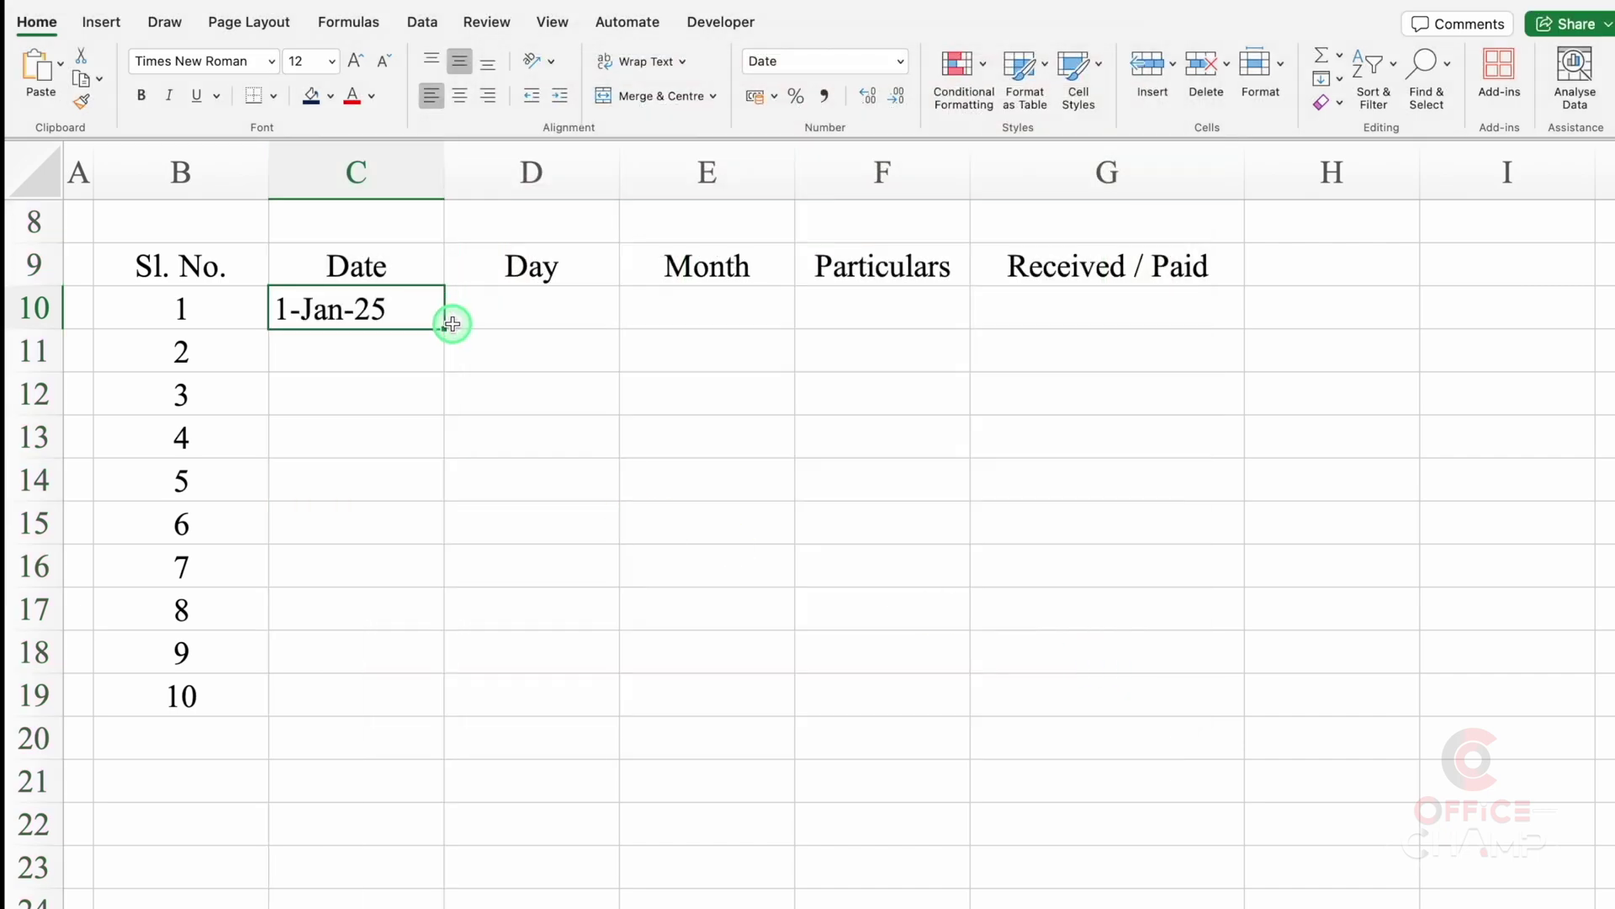
double_click(445, 329)
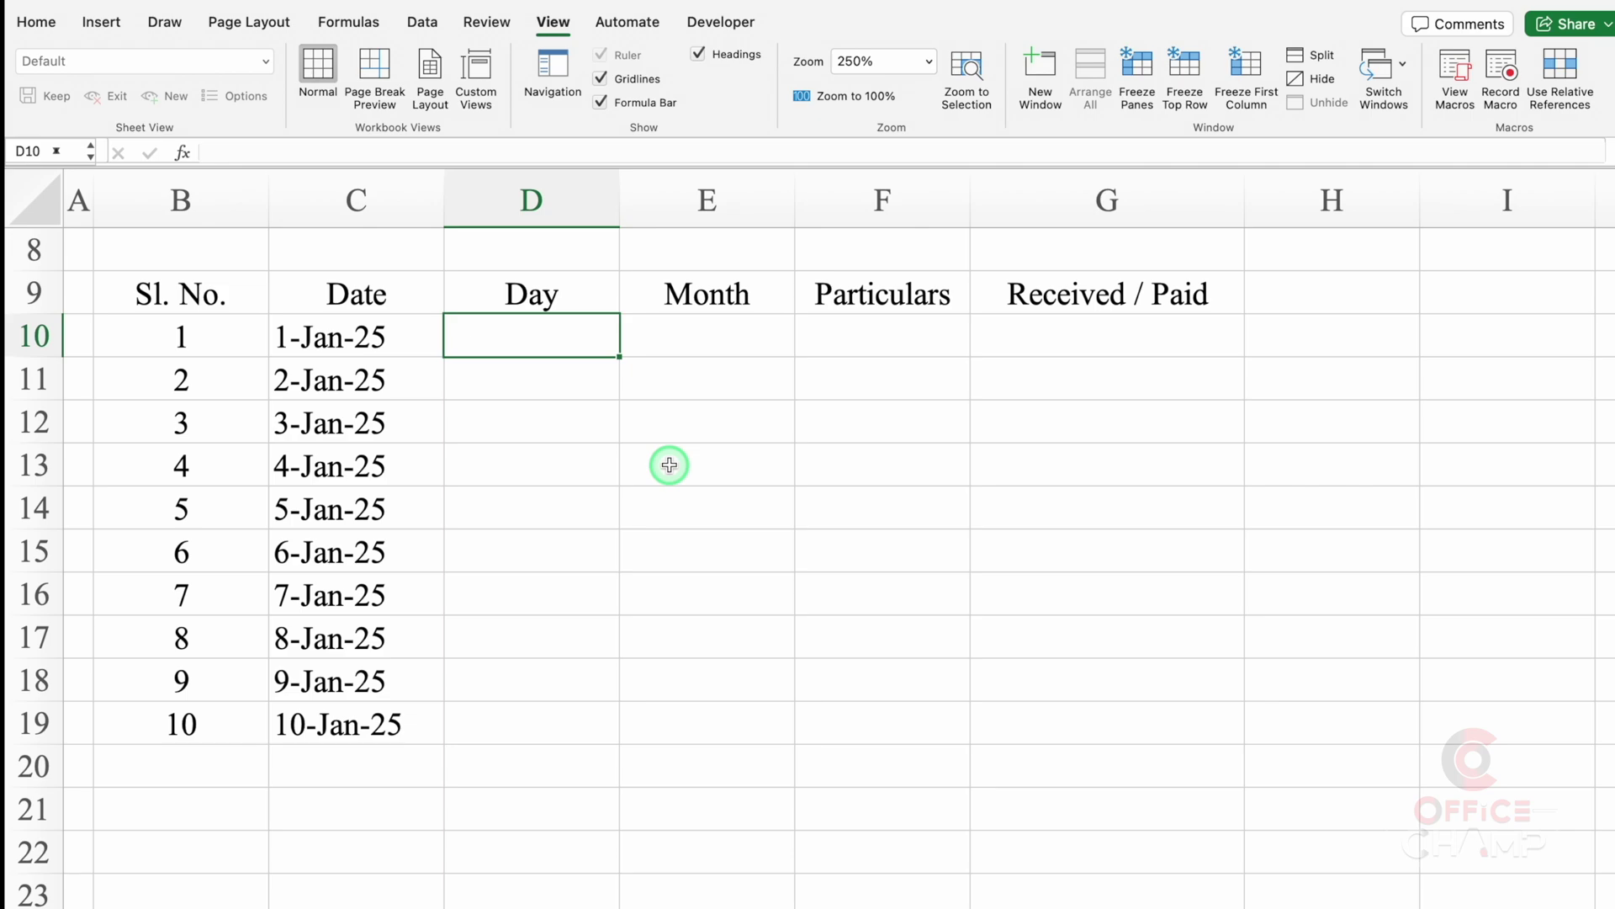
Enter the formula =TEXT(C10,"DDD") in cell D10 to return the day name of the date.
type("=text")
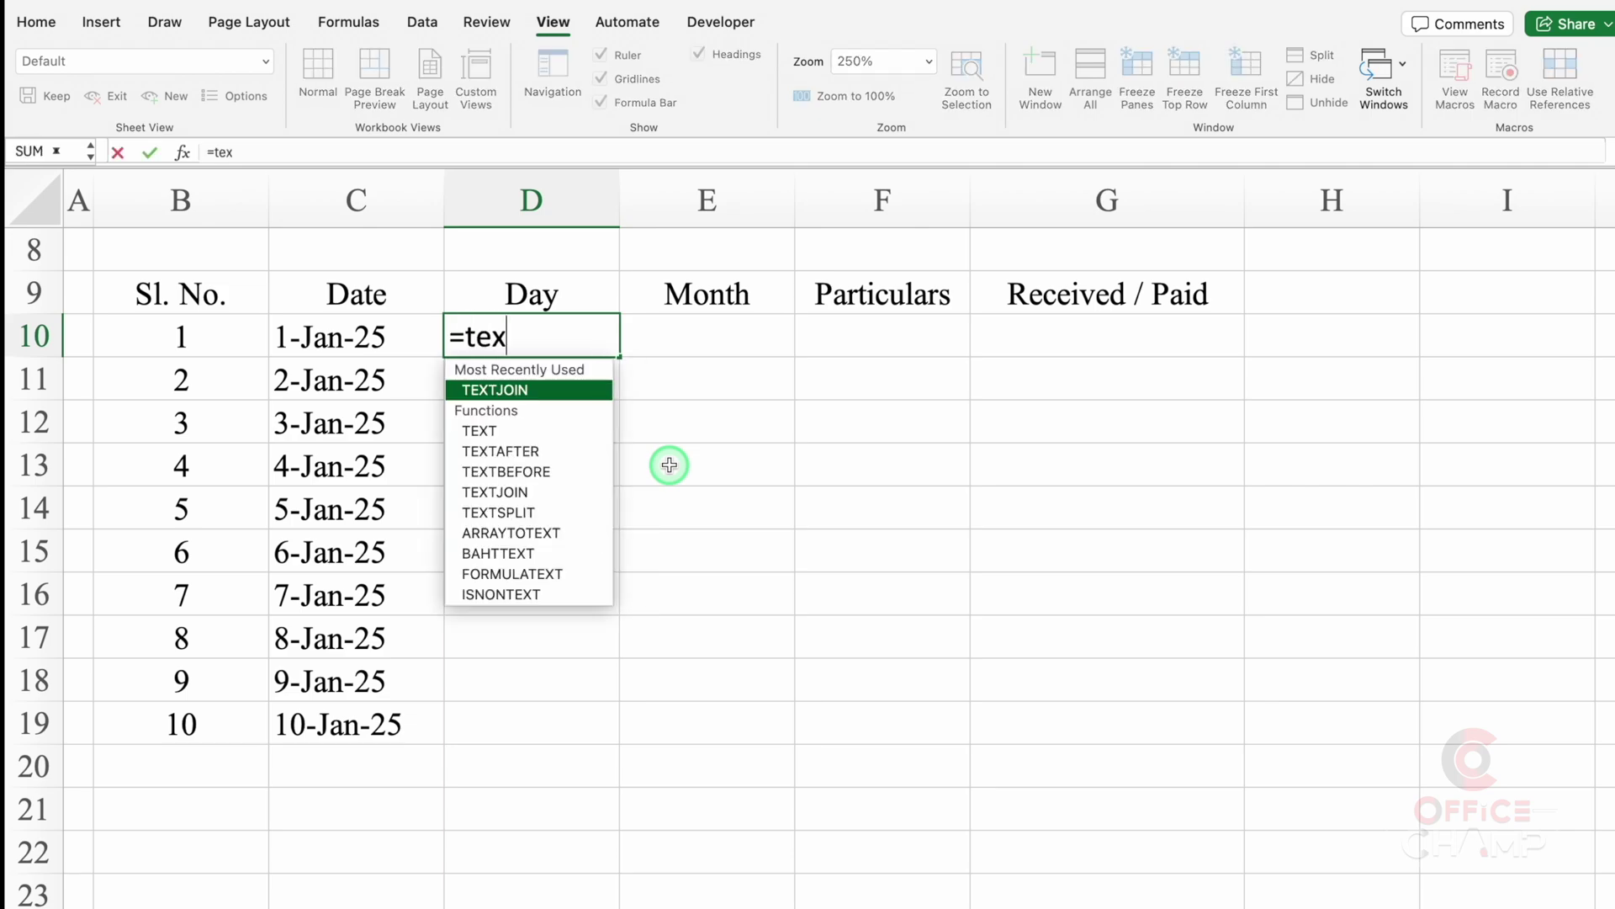
double_click(569, 431)
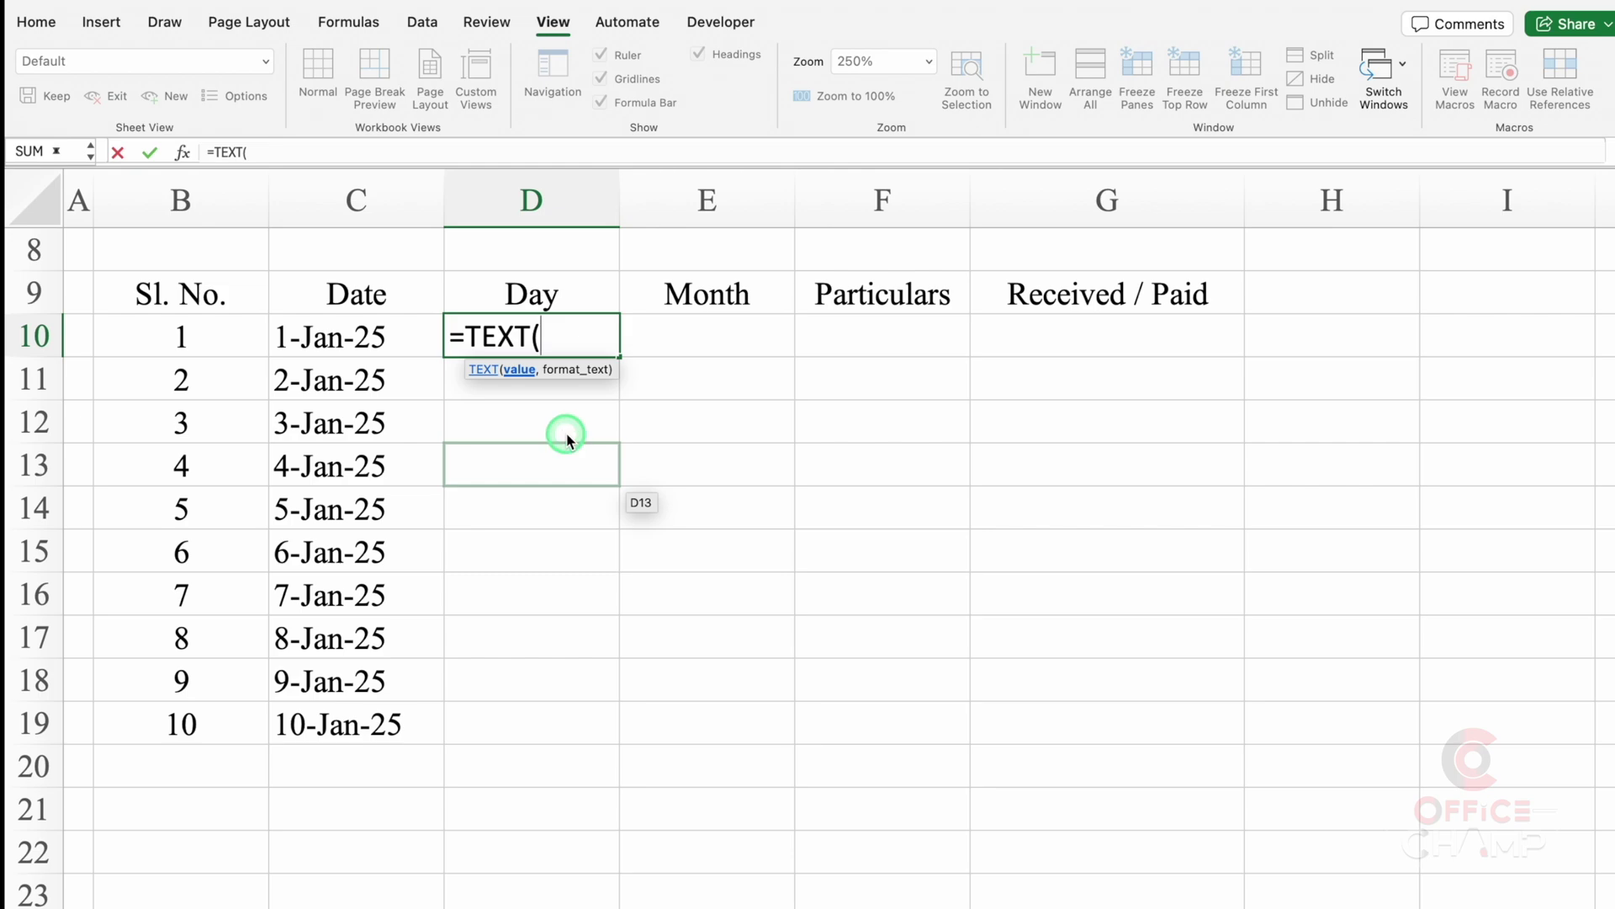
left_click(406, 334)
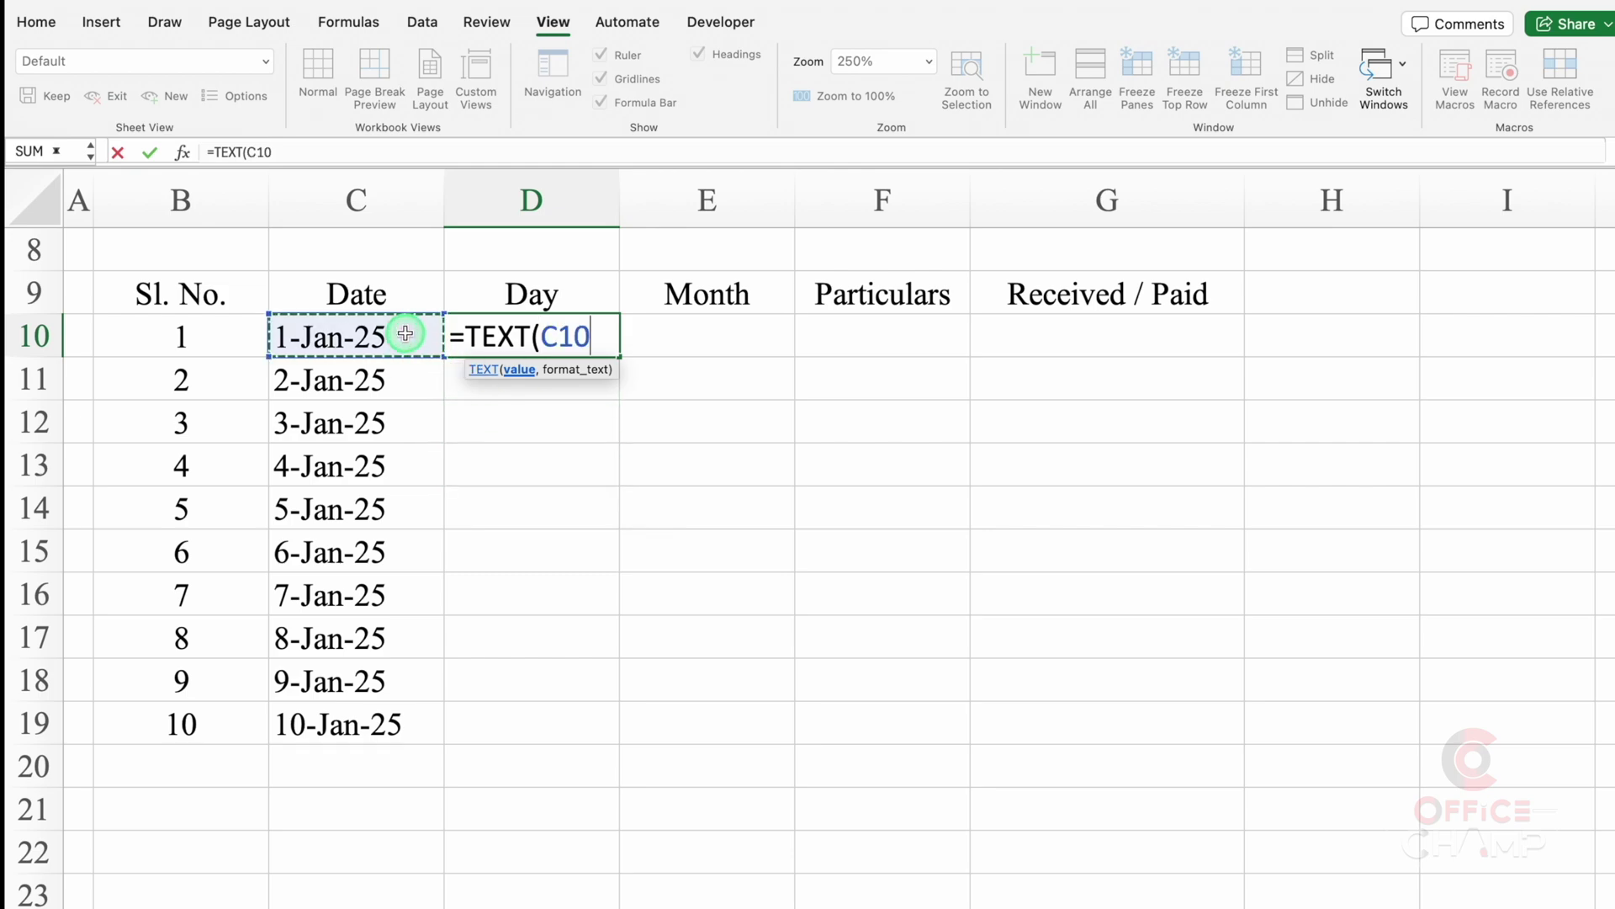
type(",\"")
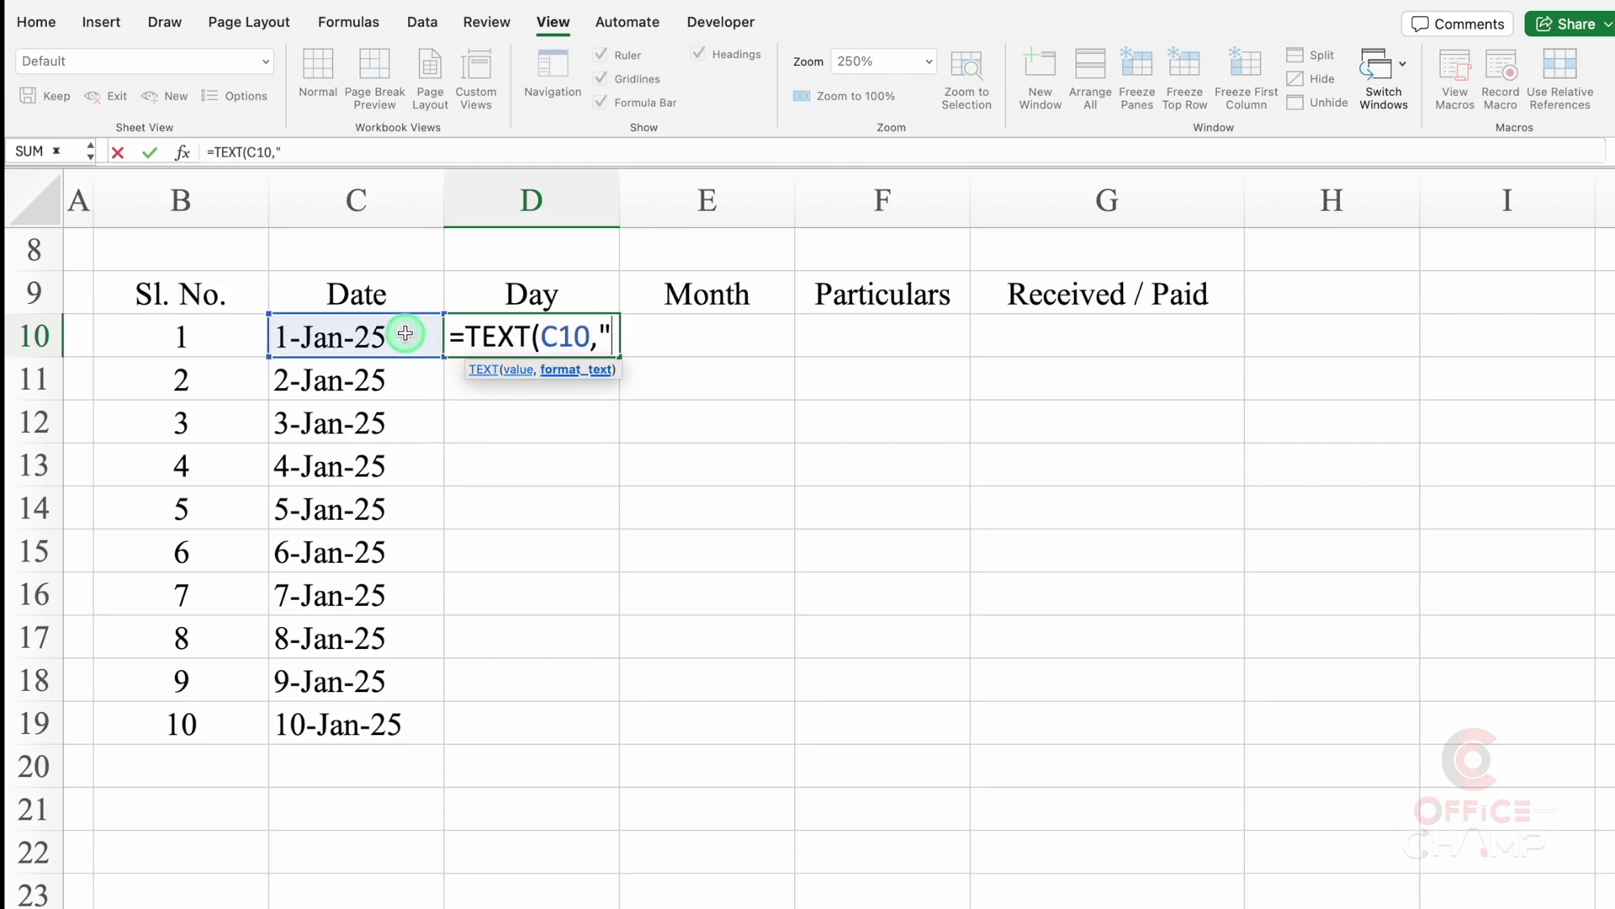
type("DDD")
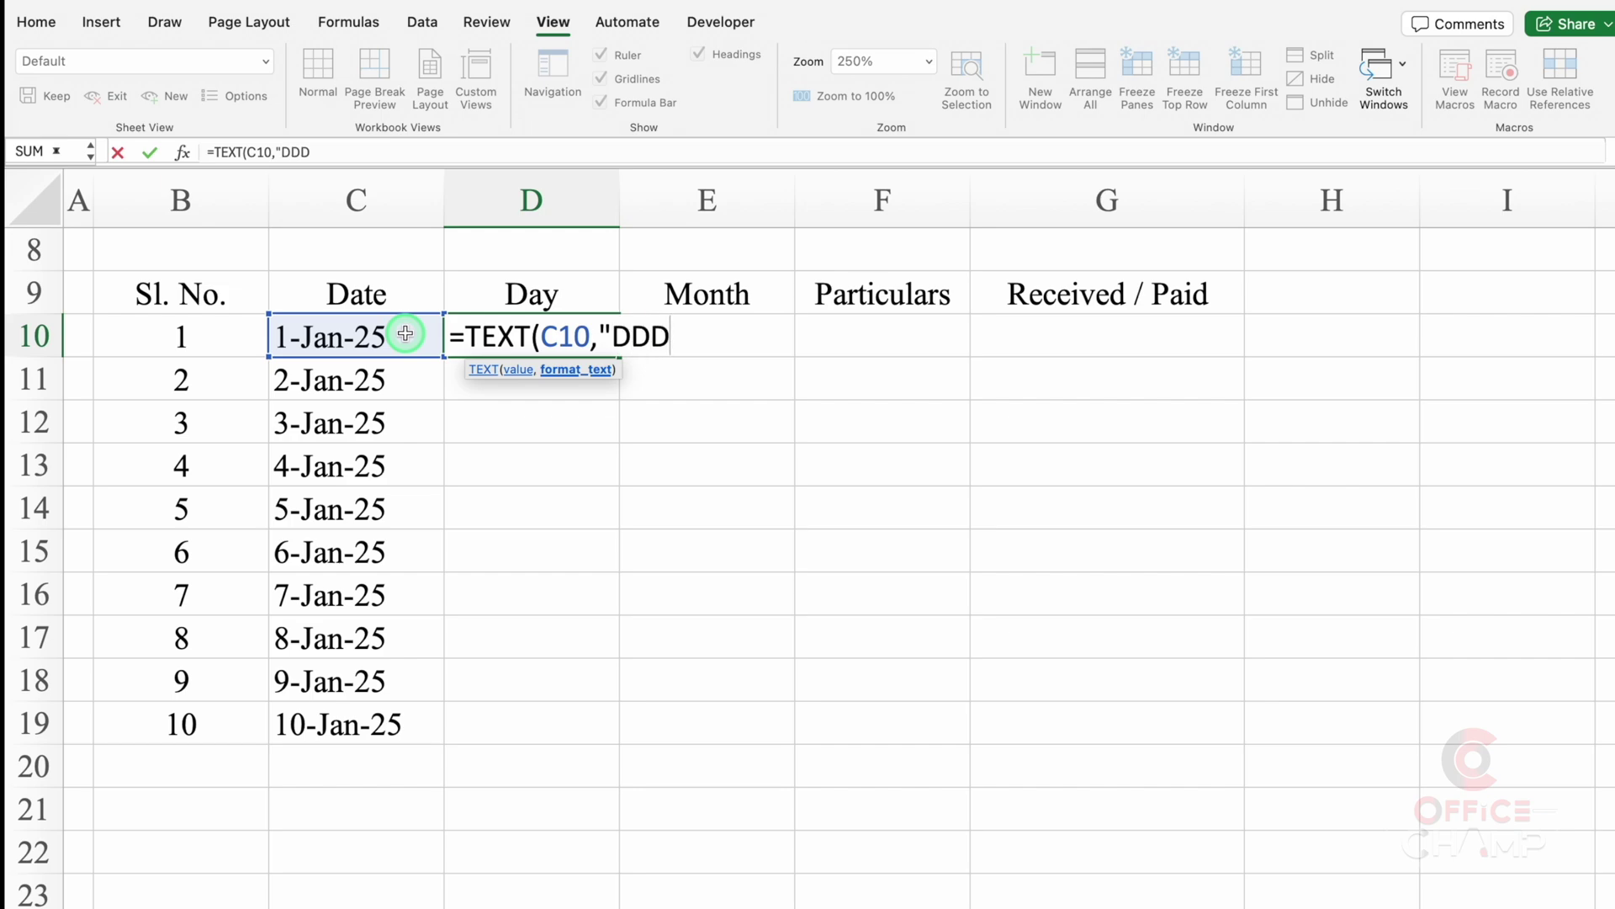
type("\")")
key("Return")
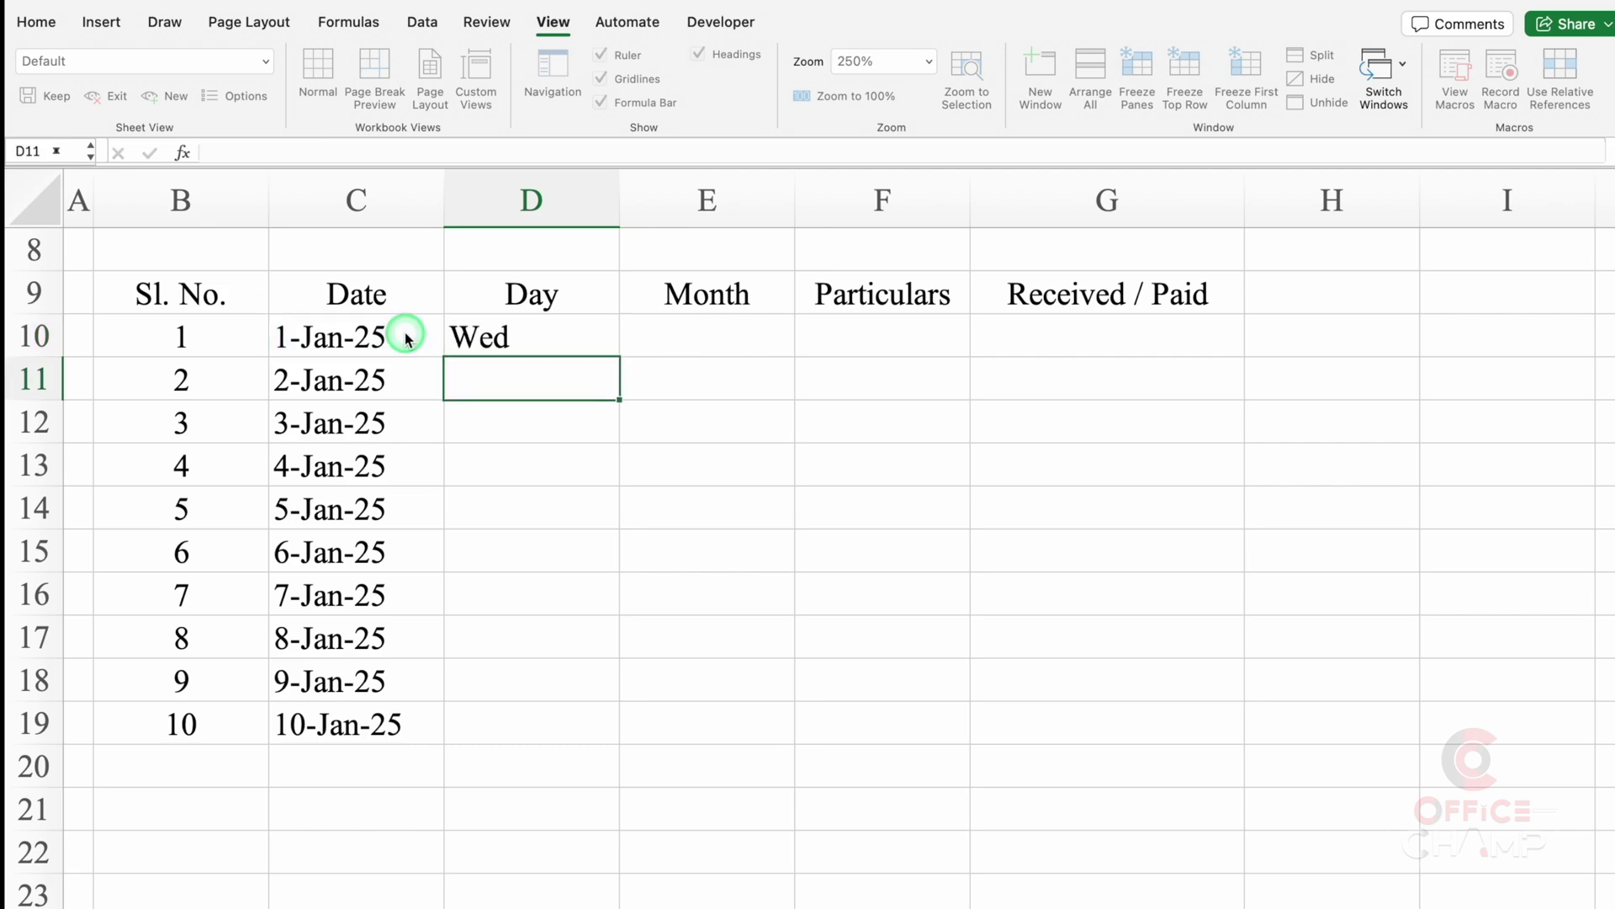
Copy the formula text of D10 into cell E10 with its reference to C10 kept.
key("Up")
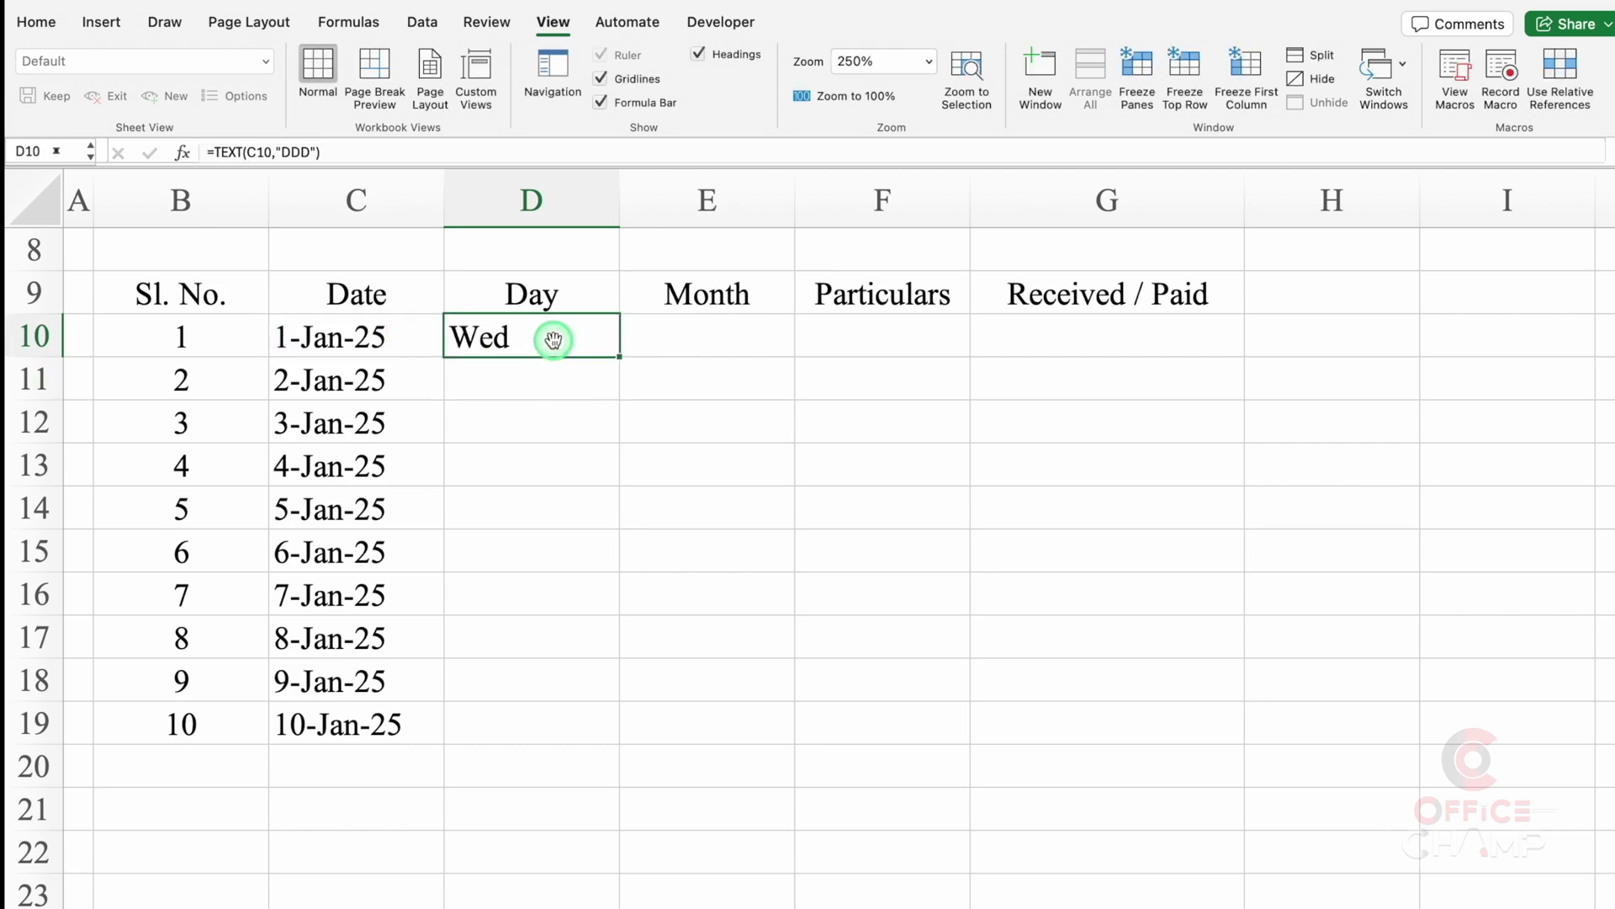
left_click(383, 151)
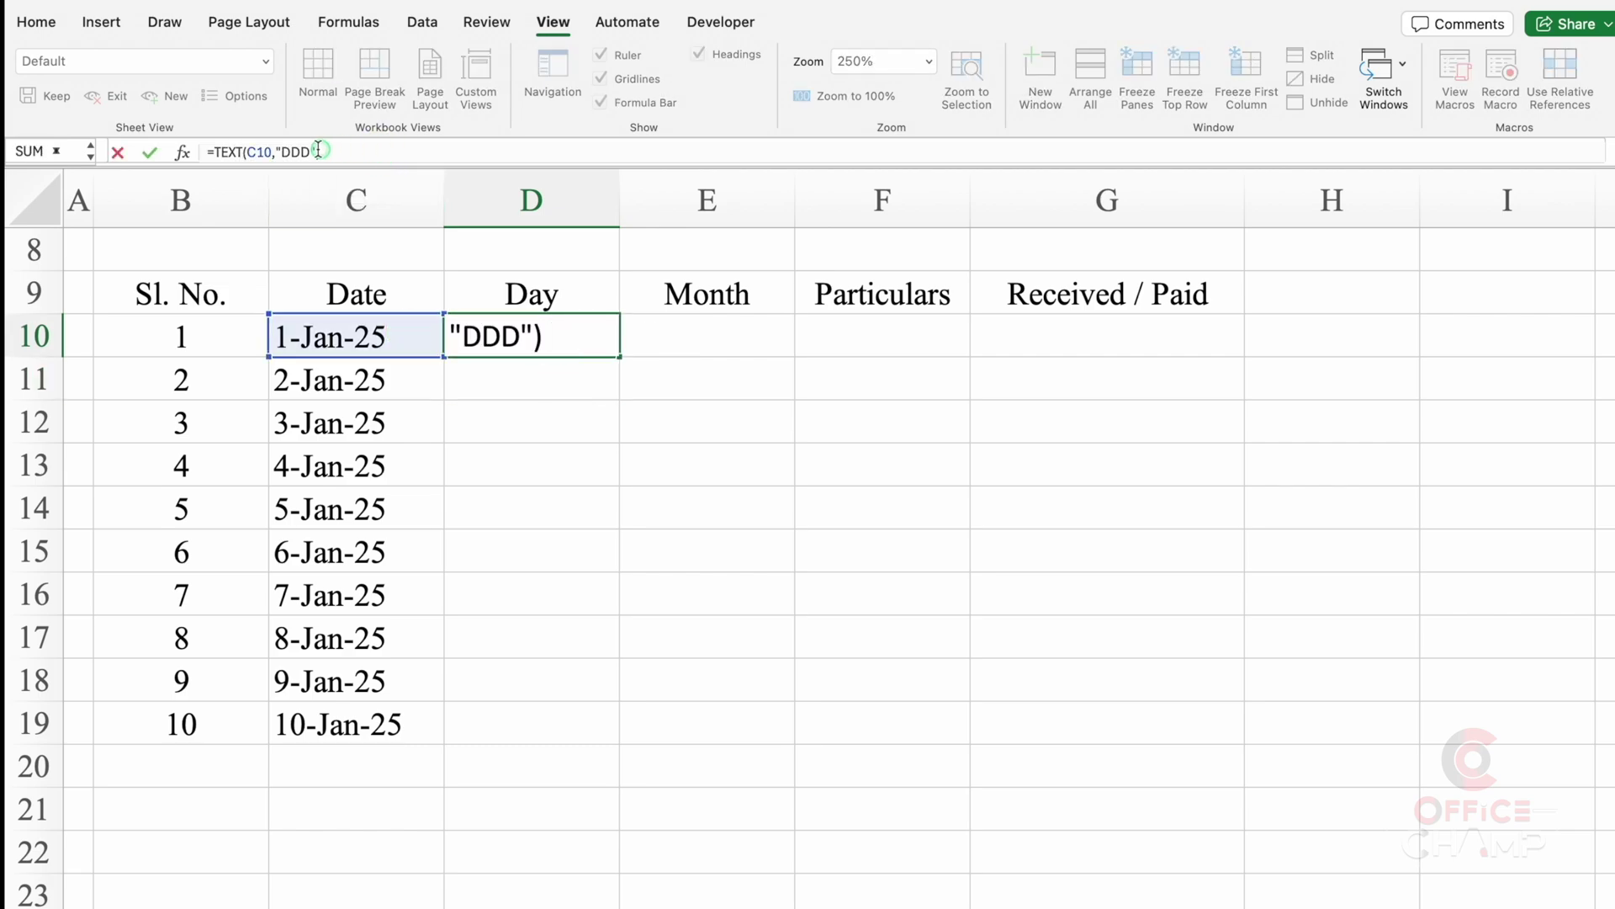
left_click_drag(318, 152, 198, 156)
key("super+c")
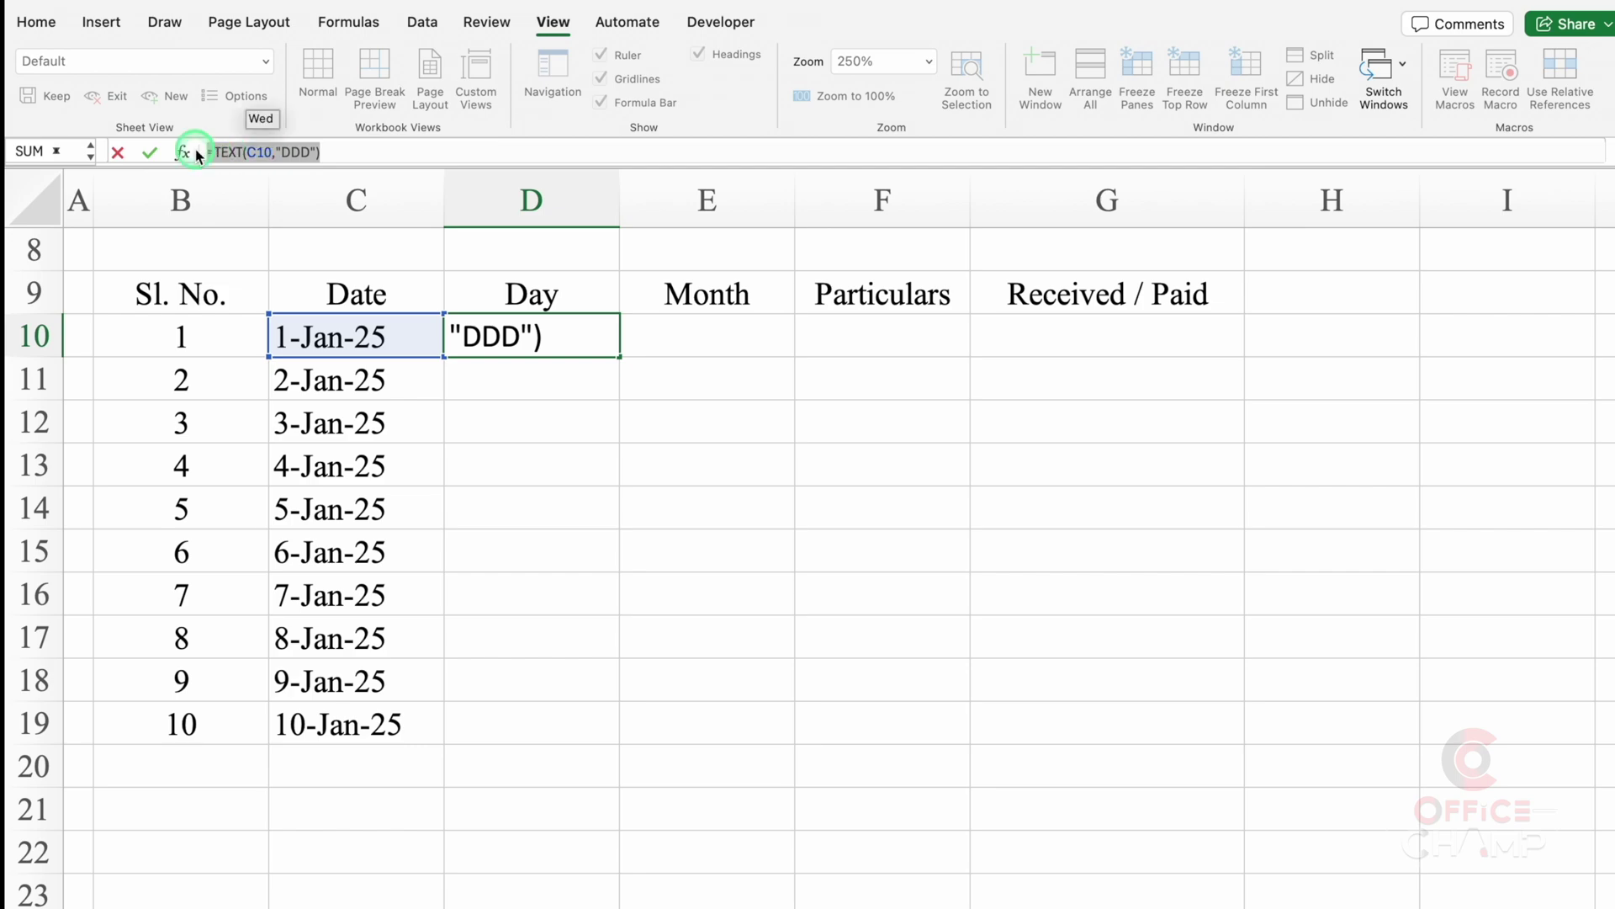
key("Escape")
left_click(705, 331)
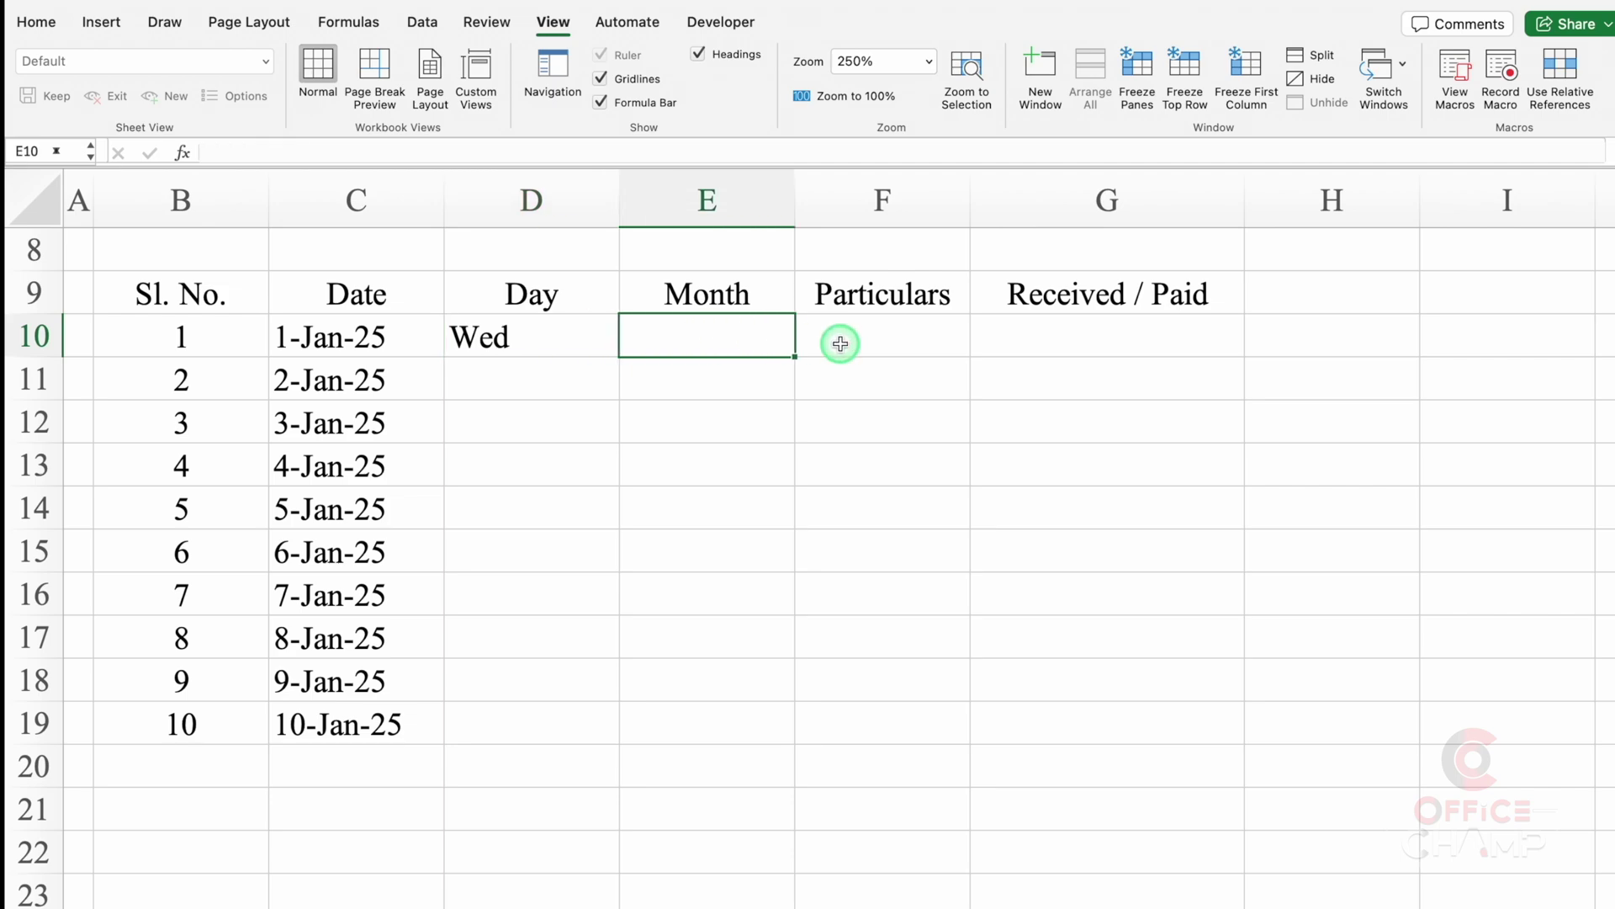
key("super+v")
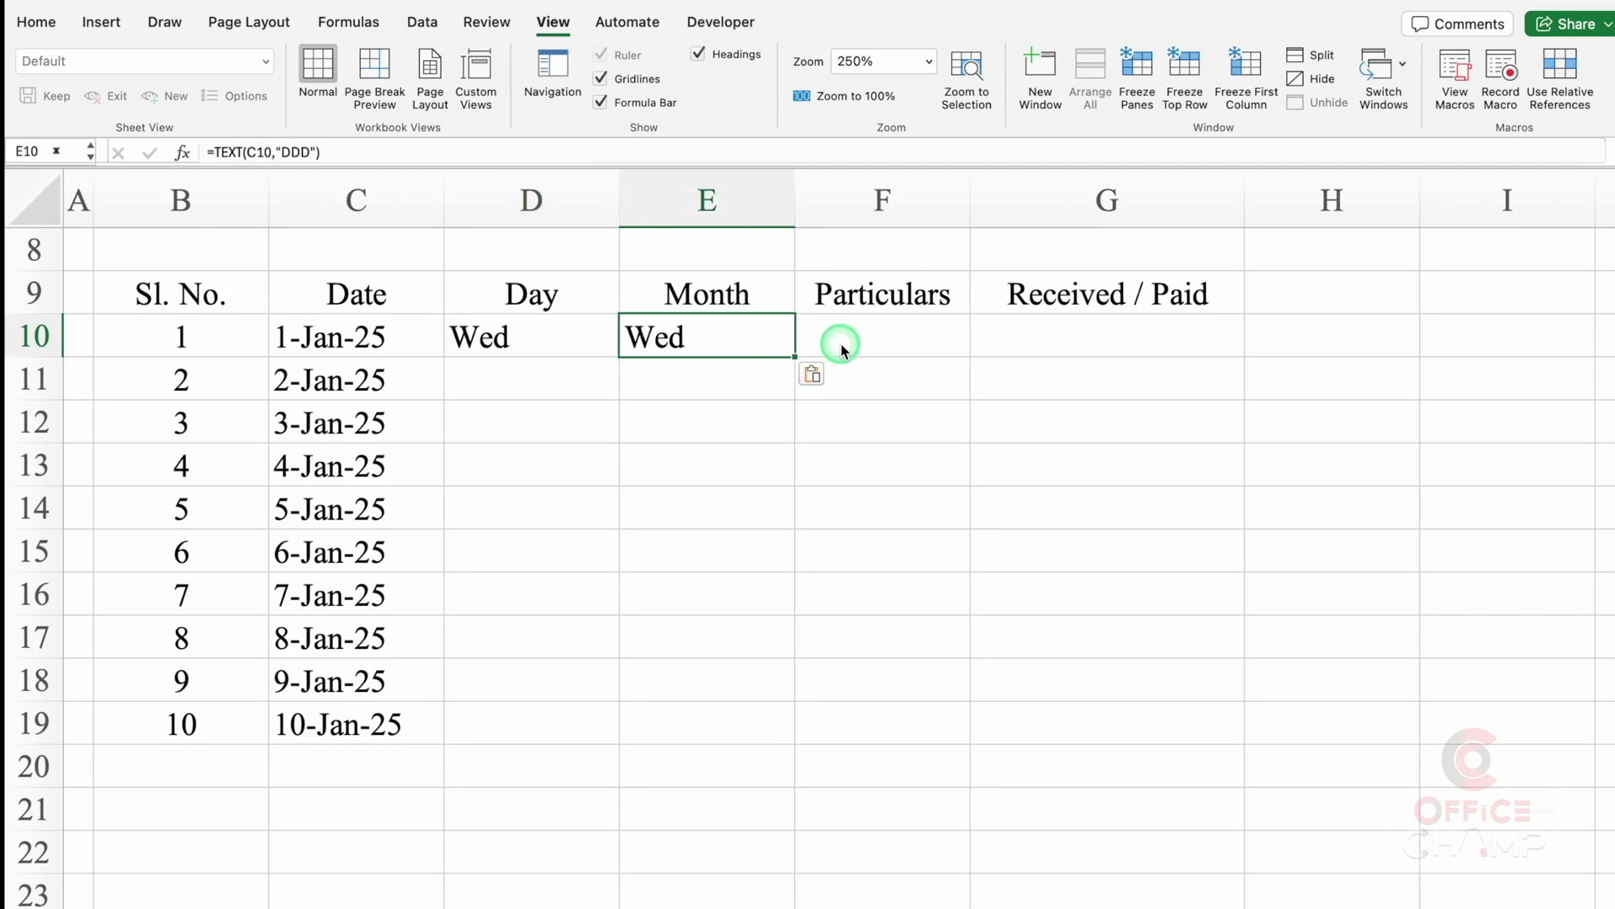
Change the format code in E10's formula to "MMM" so that it returns the month.
double_click(733, 337)
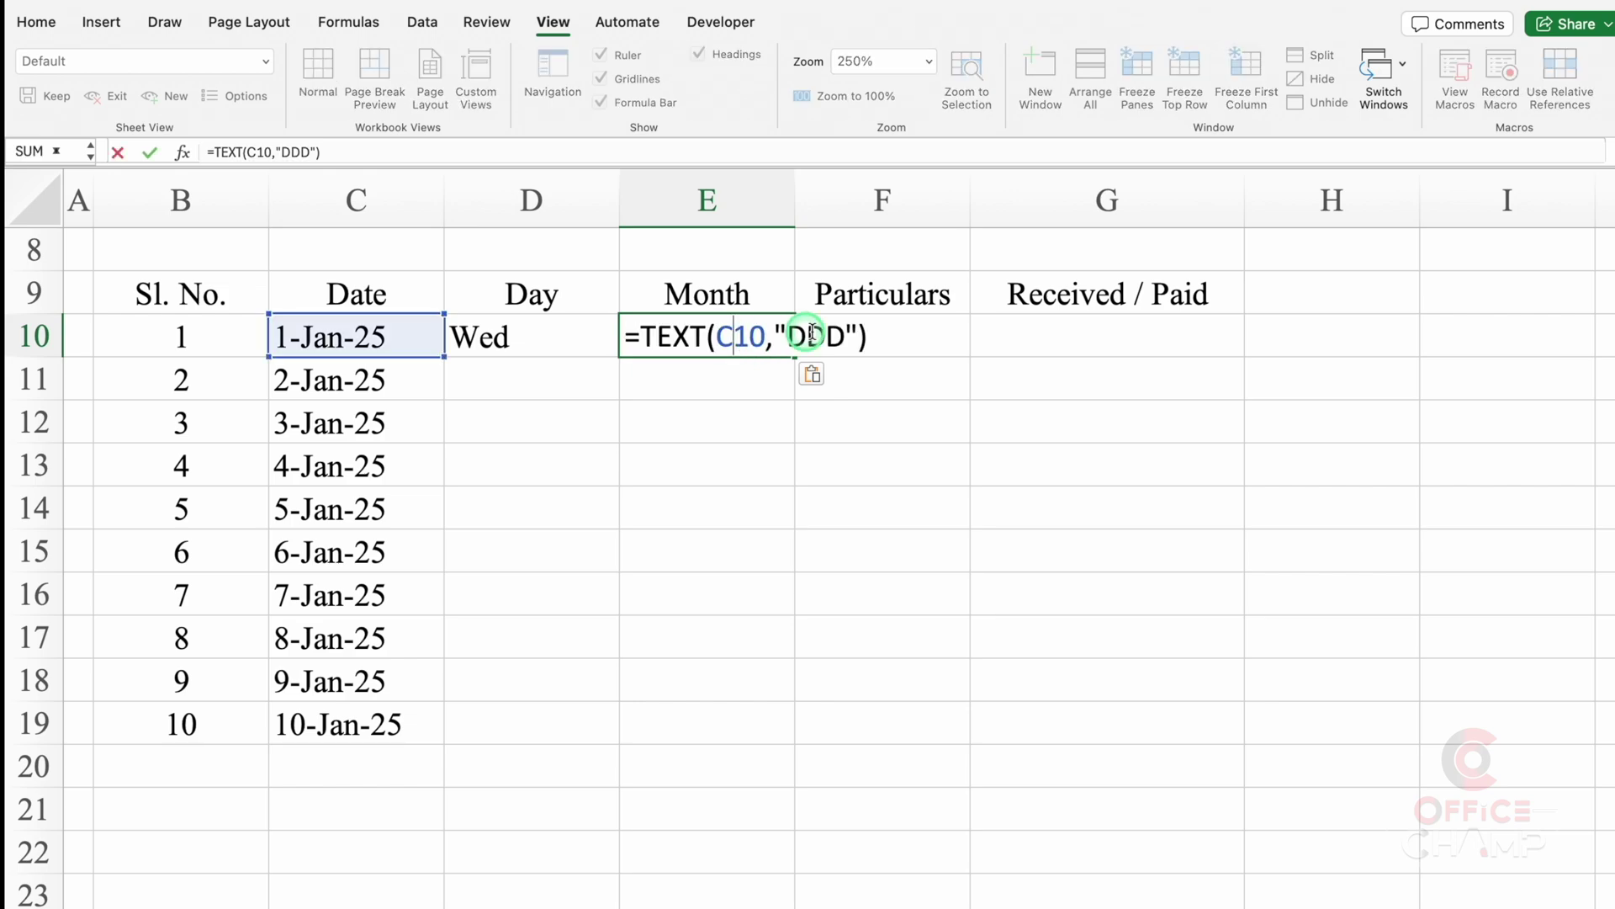
left_click(846, 337)
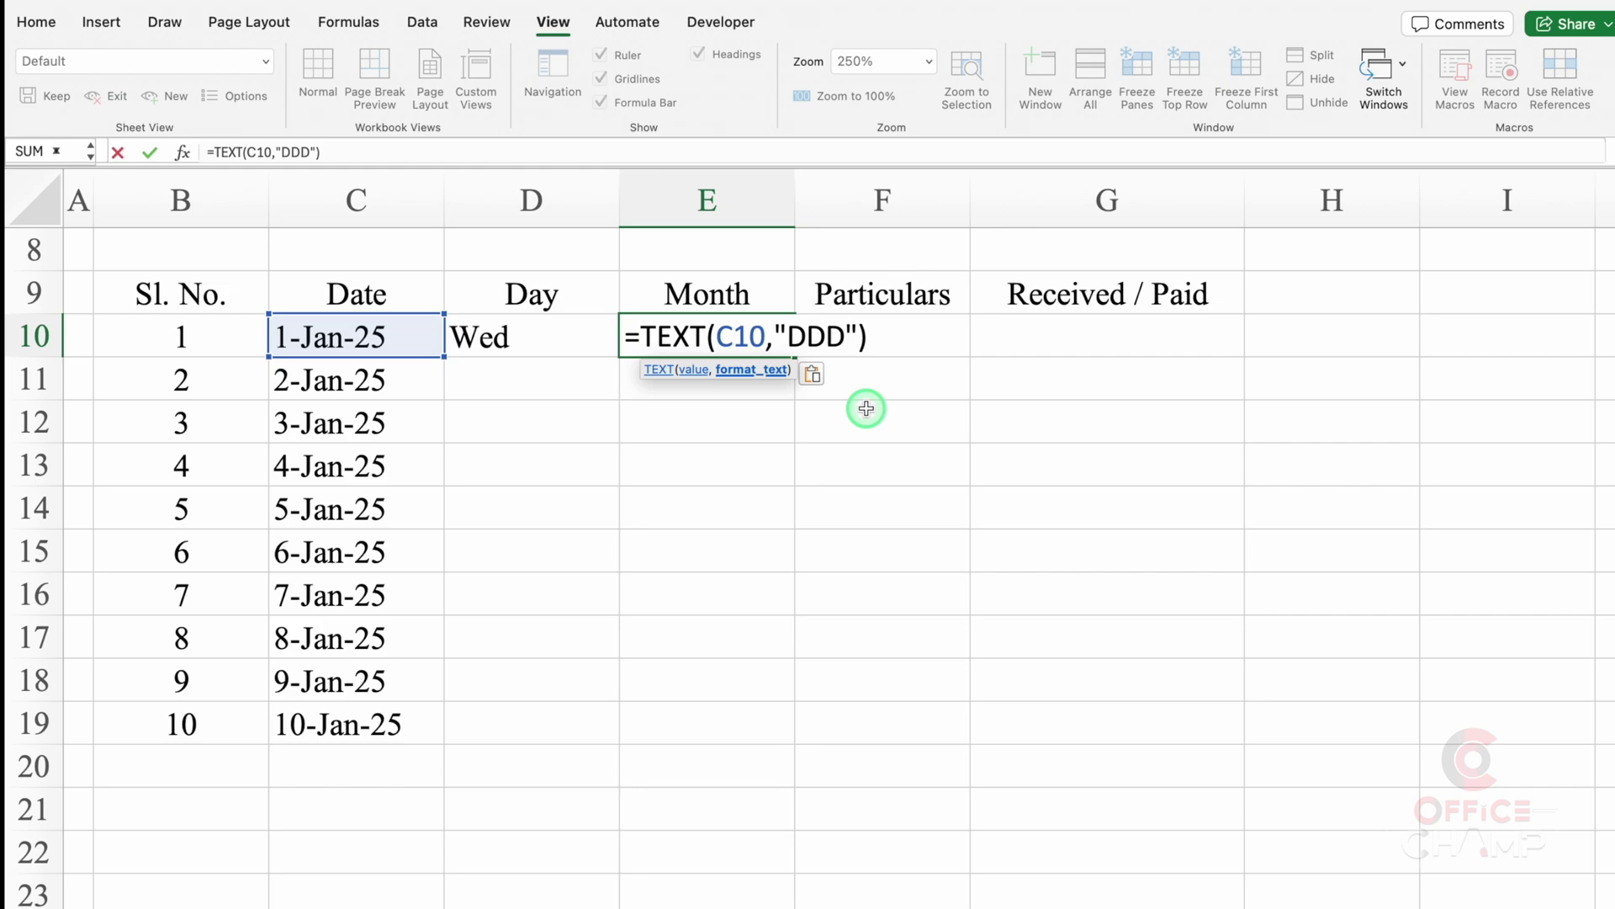
key("BackSpace")
key("BackSpace")
key("BackSpace")
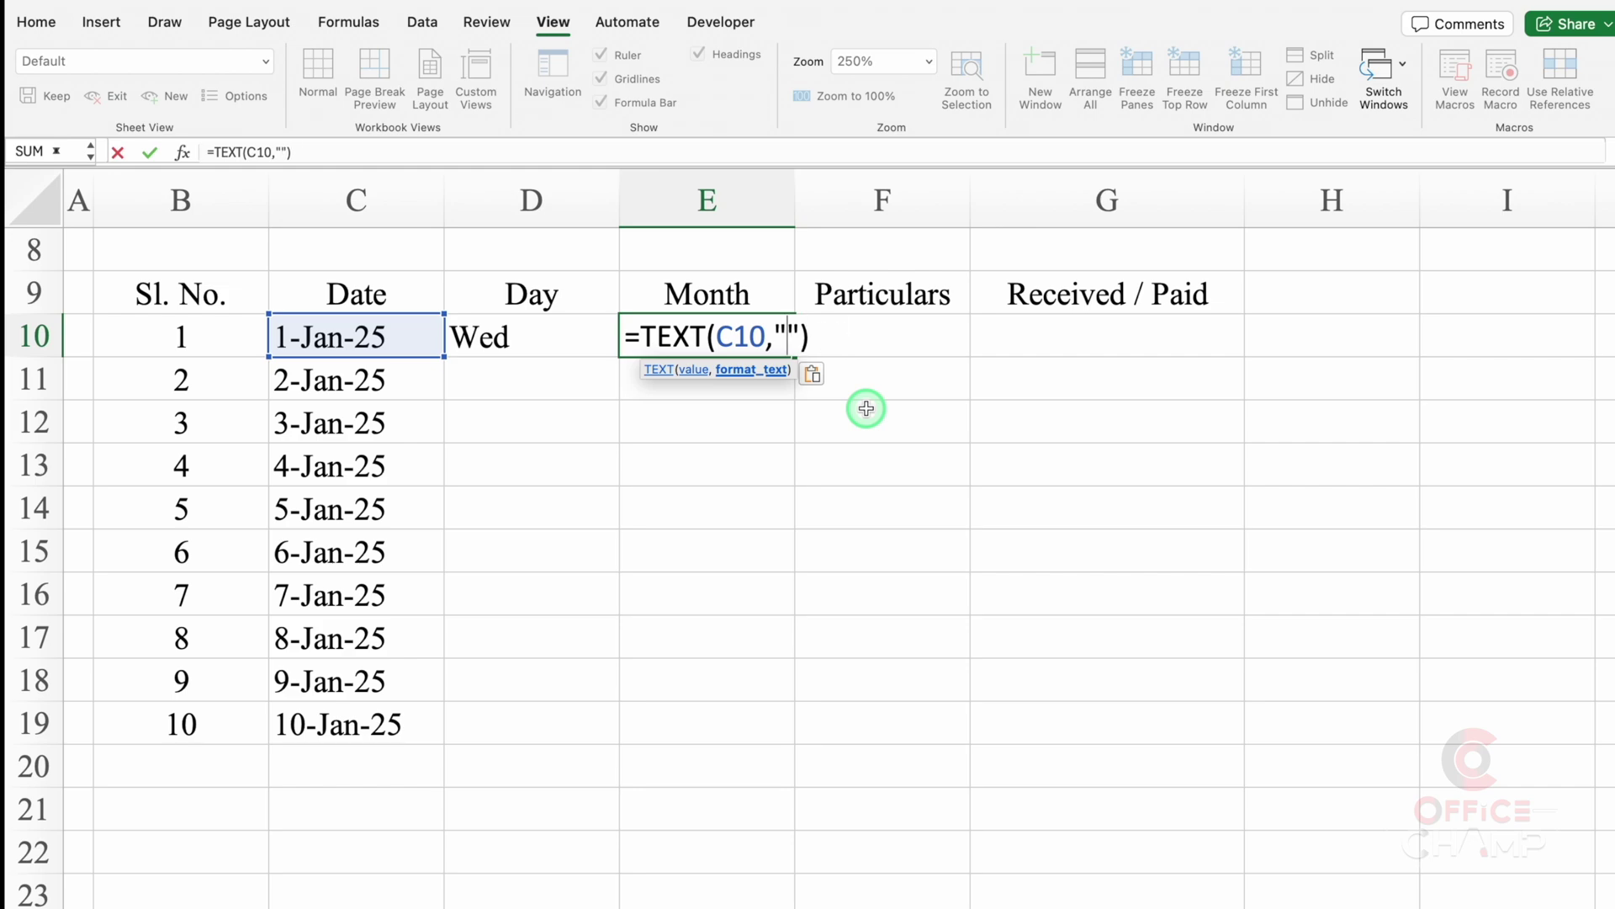
type("MMM")
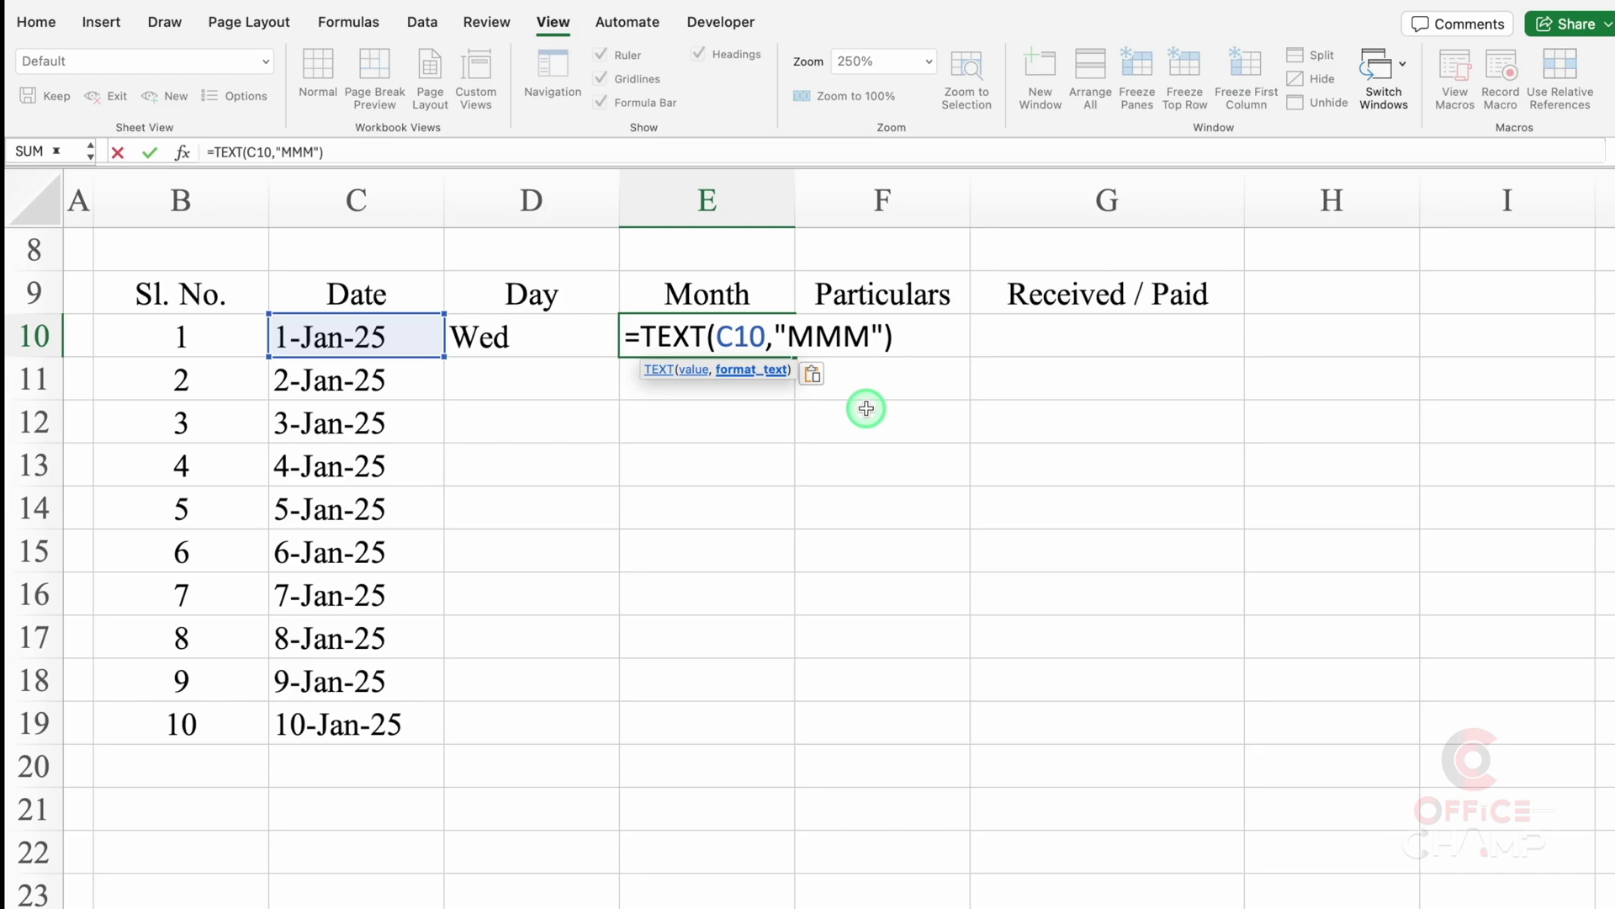
key("Return")
left_click(724, 334)
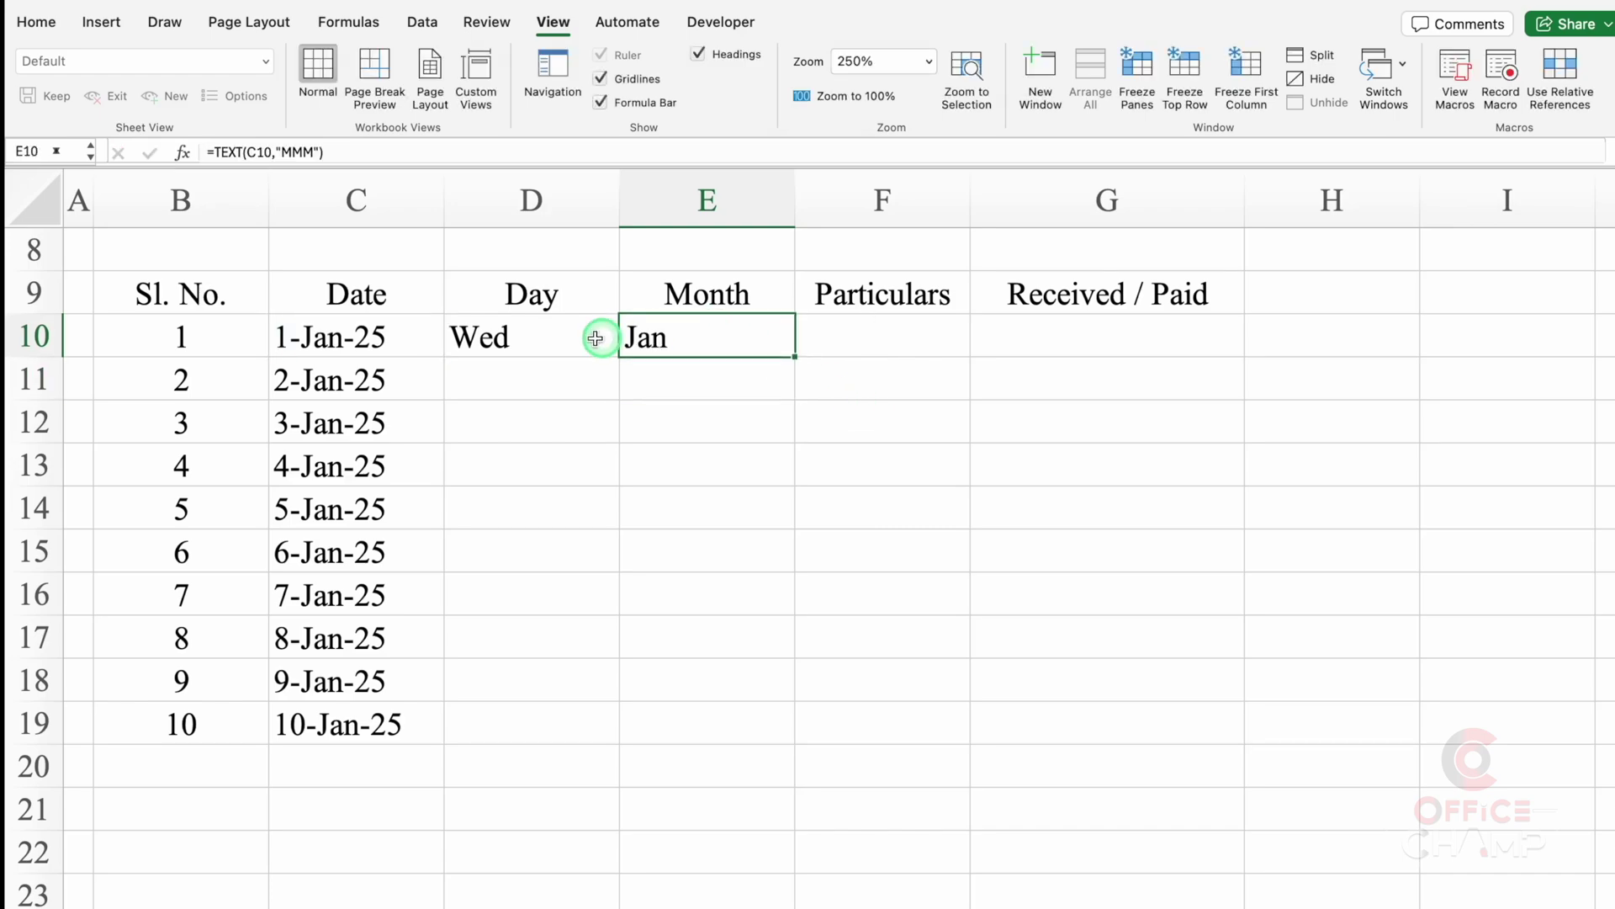
Fill the Day and Month formulas from D10 and E10 down to row 19.
left_click(562, 337)
double_click(620, 356)
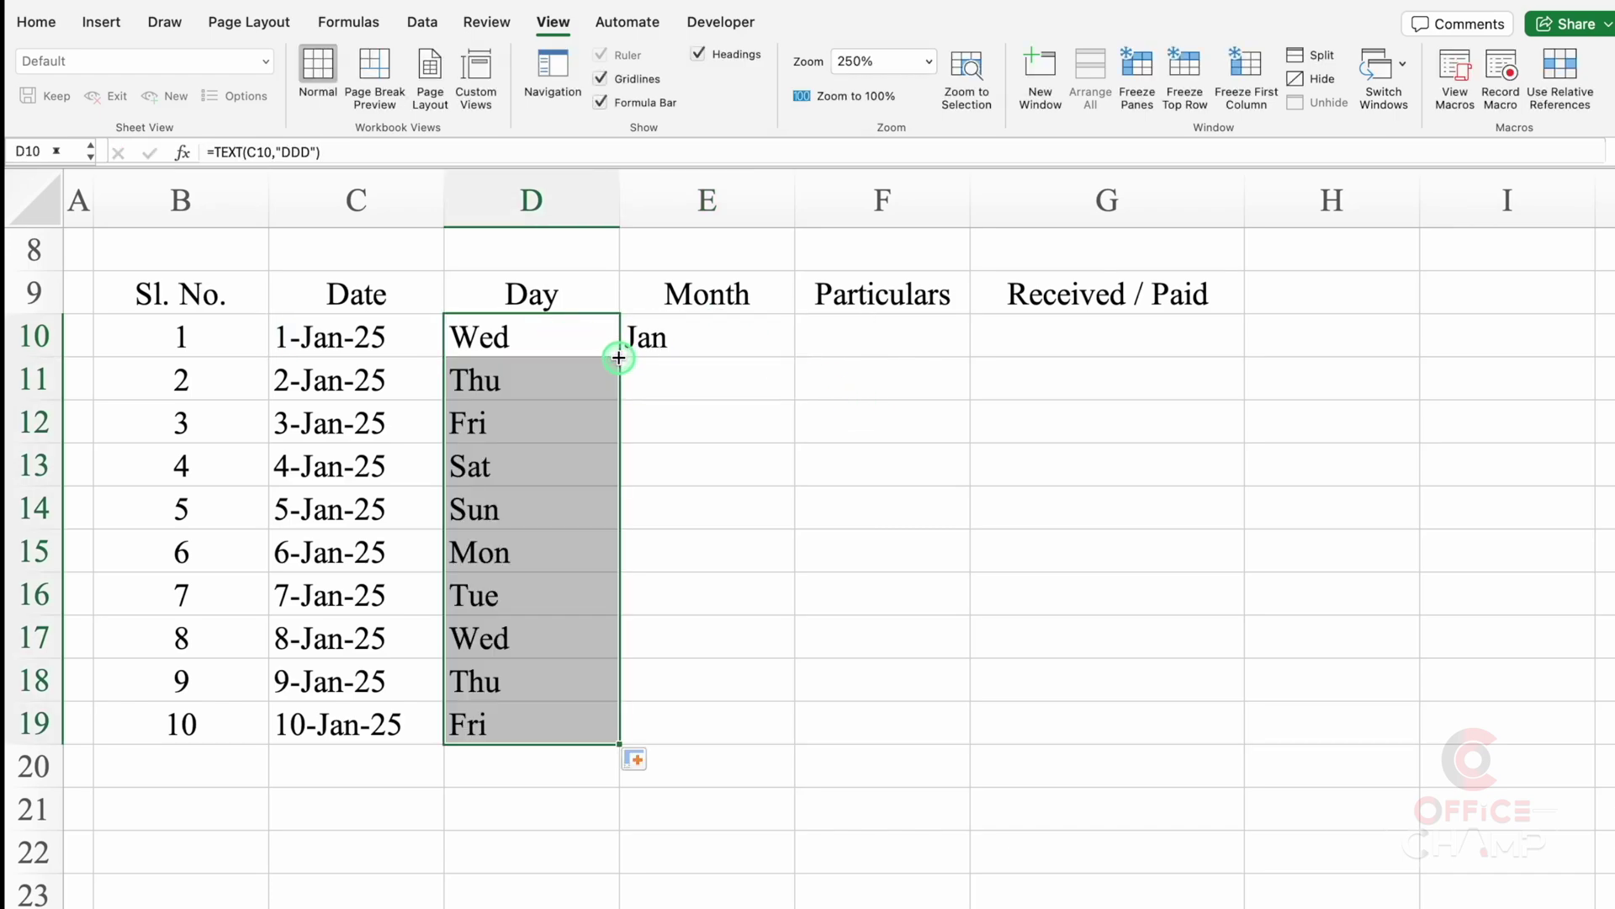
left_click(701, 339)
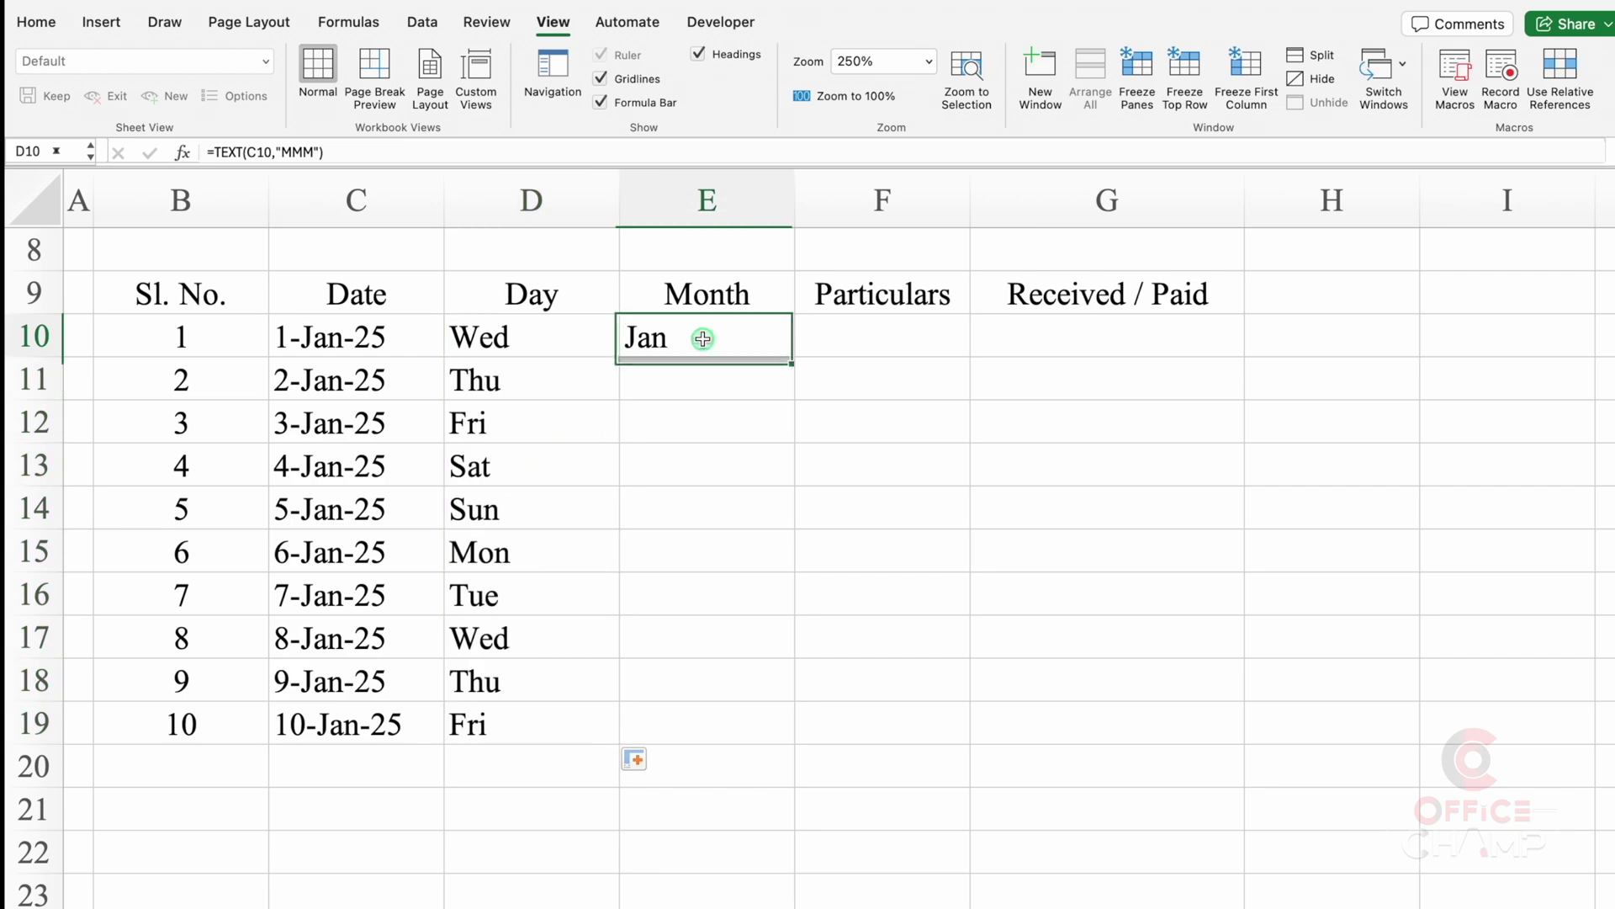
double_click(795, 356)
Change the date in cell C14 to 5 February 2025.
left_click(349, 509)
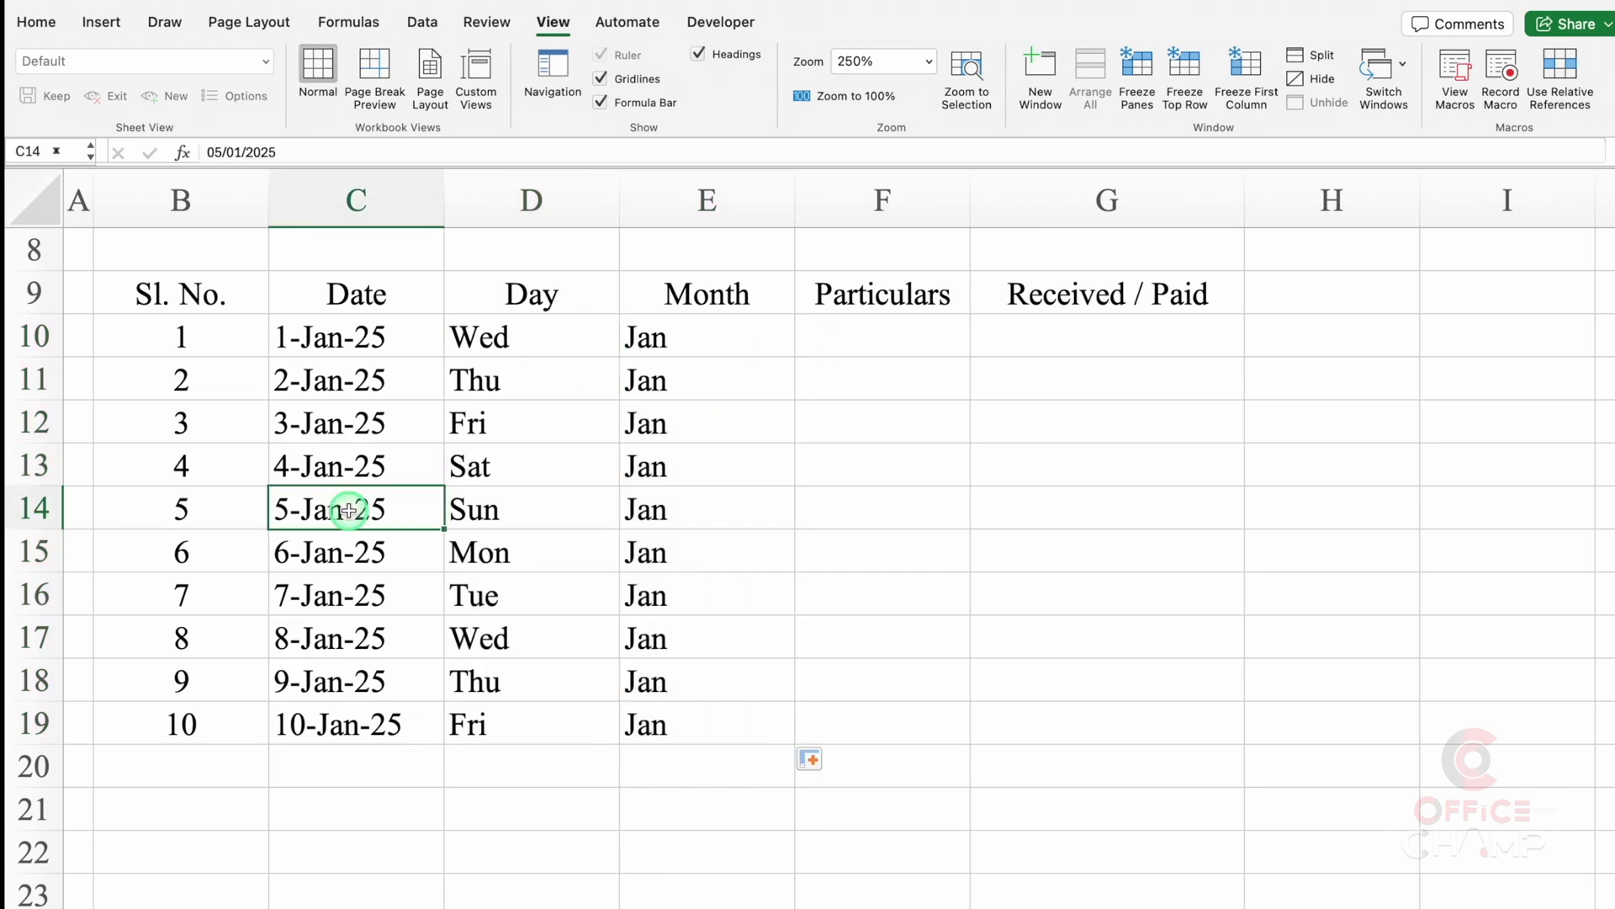
double_click(349, 509)
key("BackSpace")
type("2/2025")
key("Return")
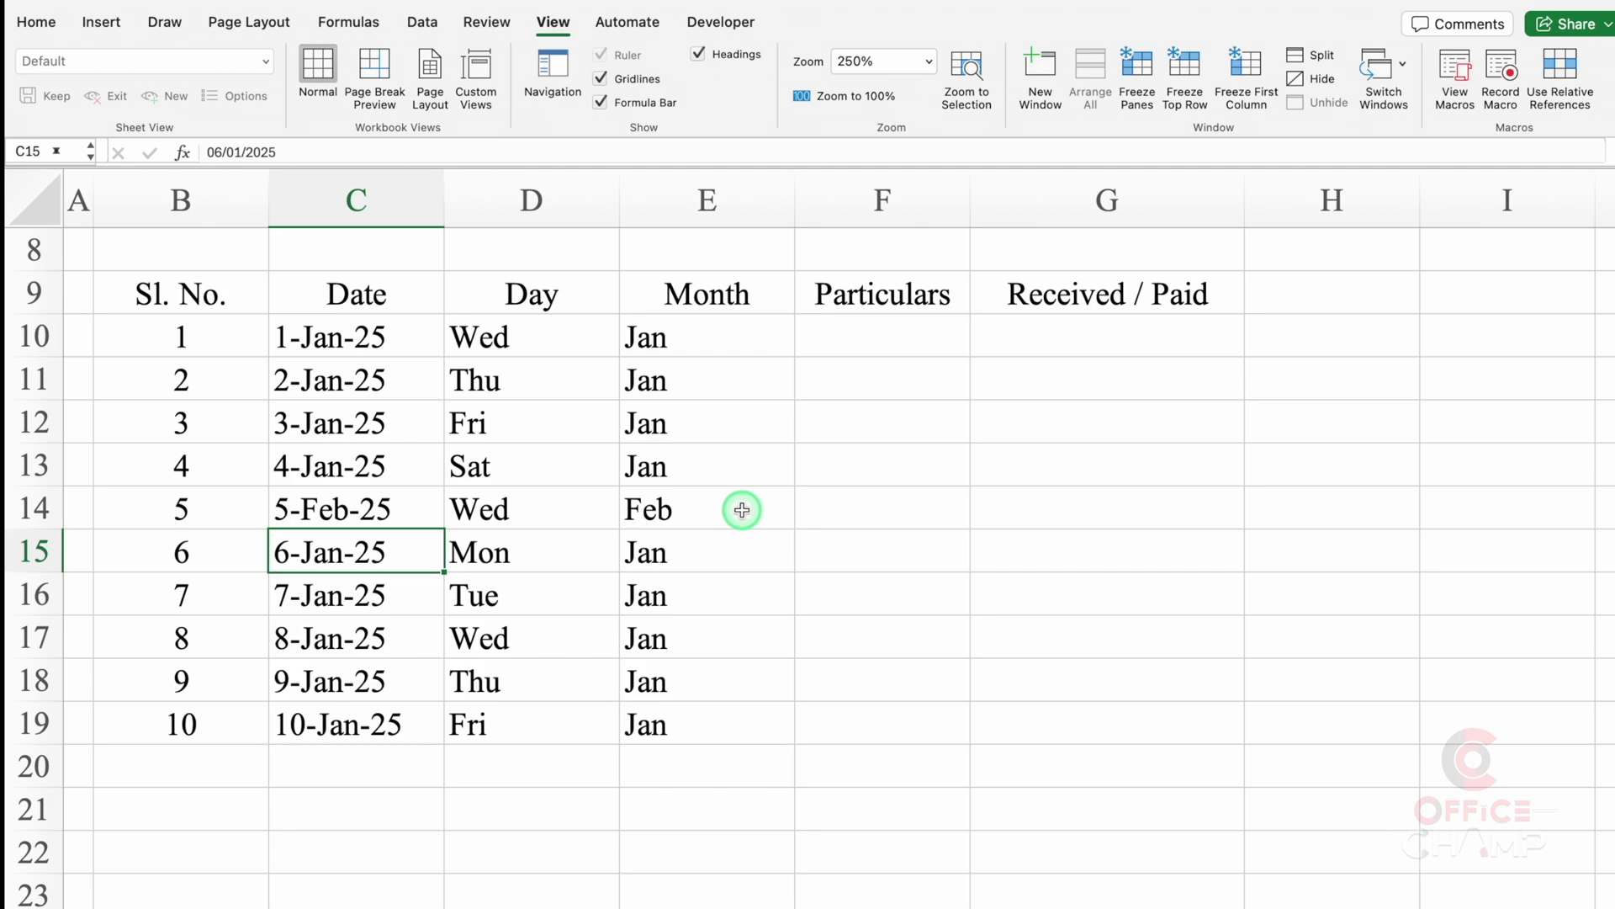
Widen column F and copy the first six expenses, Salary Paid to Office supplies Paid, from the category list into F10:F15.
left_click(887, 343)
left_click_drag(969, 216, 1182, 220)
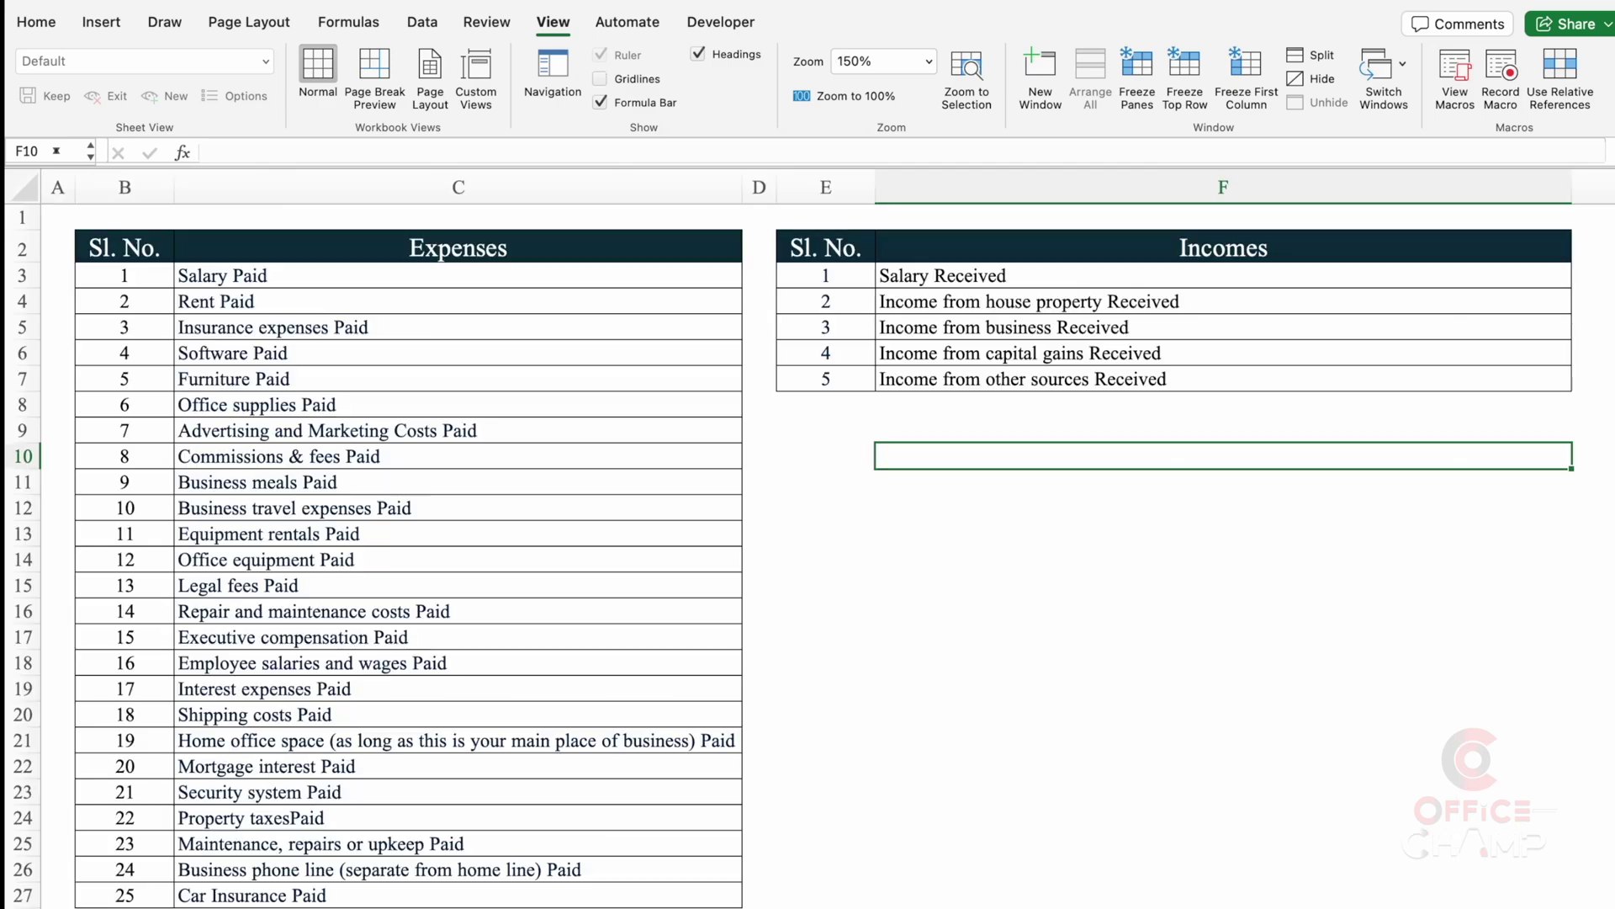
left_click_drag(451, 276, 466, 398)
key("super+c")
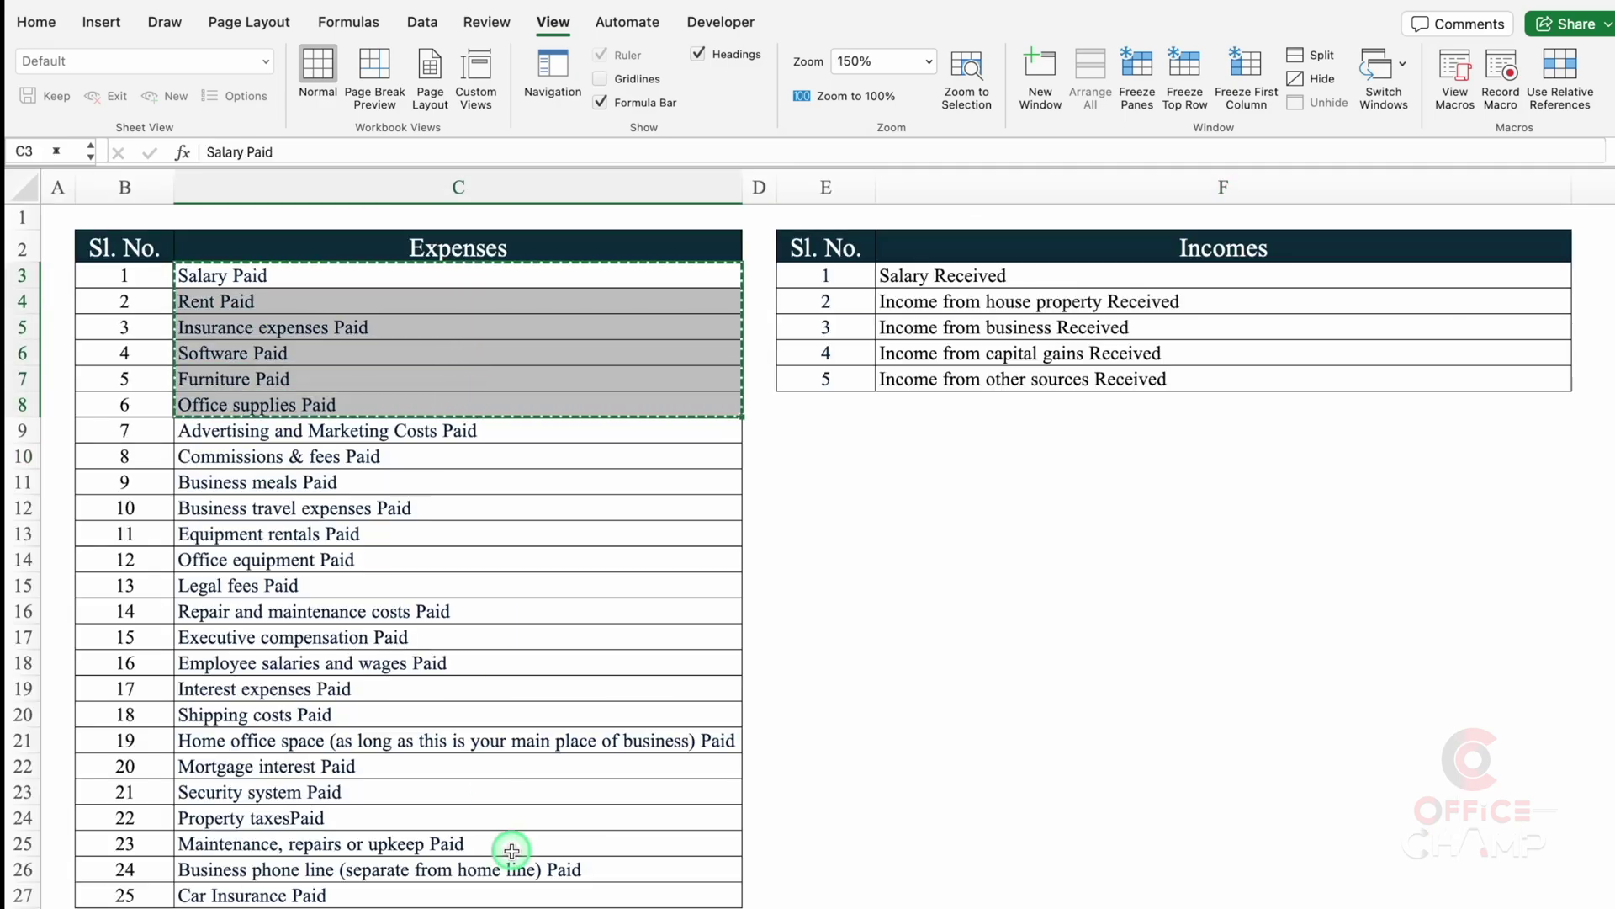
key("ctrl+Page_Up")
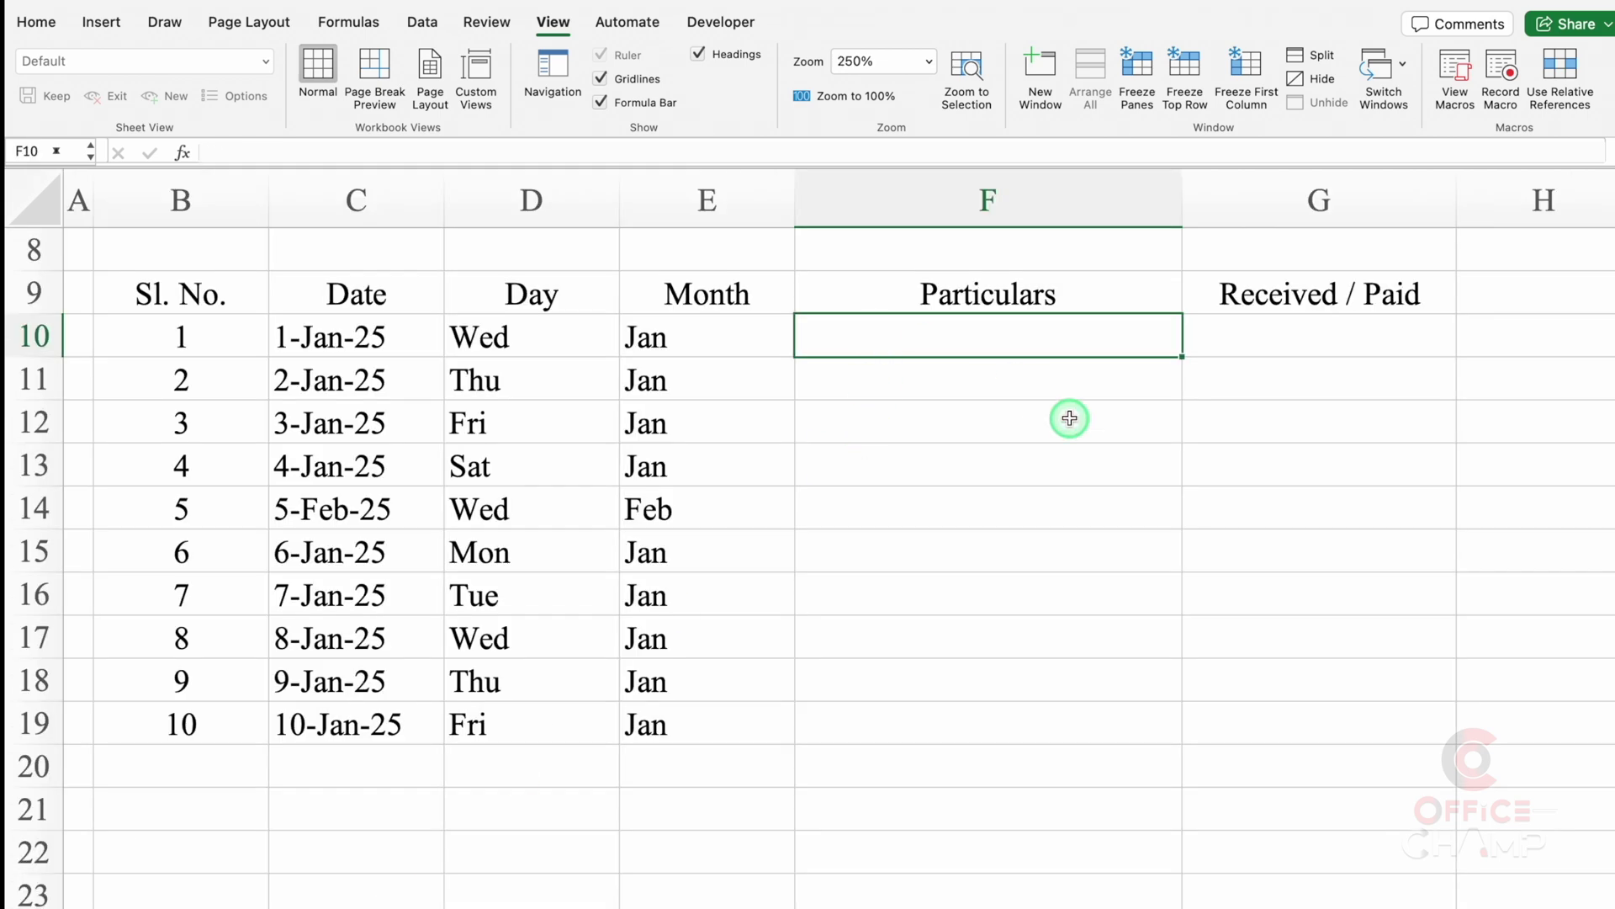
key("super+v")
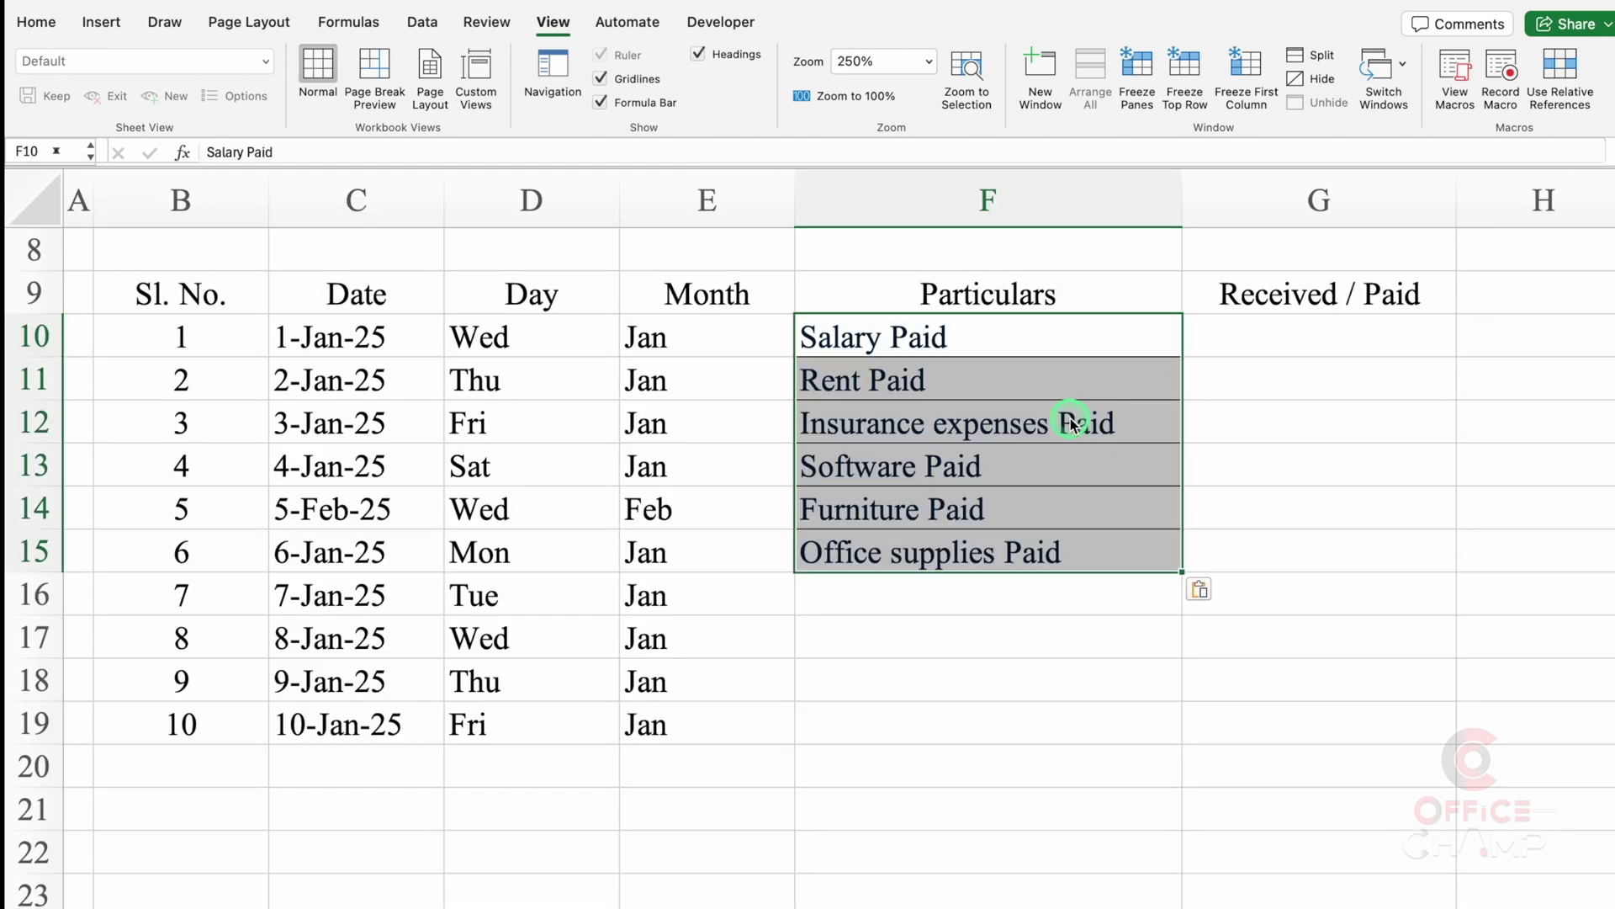
Copy all five entries of the Incomes list into the Particulars column, starting at F16.
left_click(960, 583)
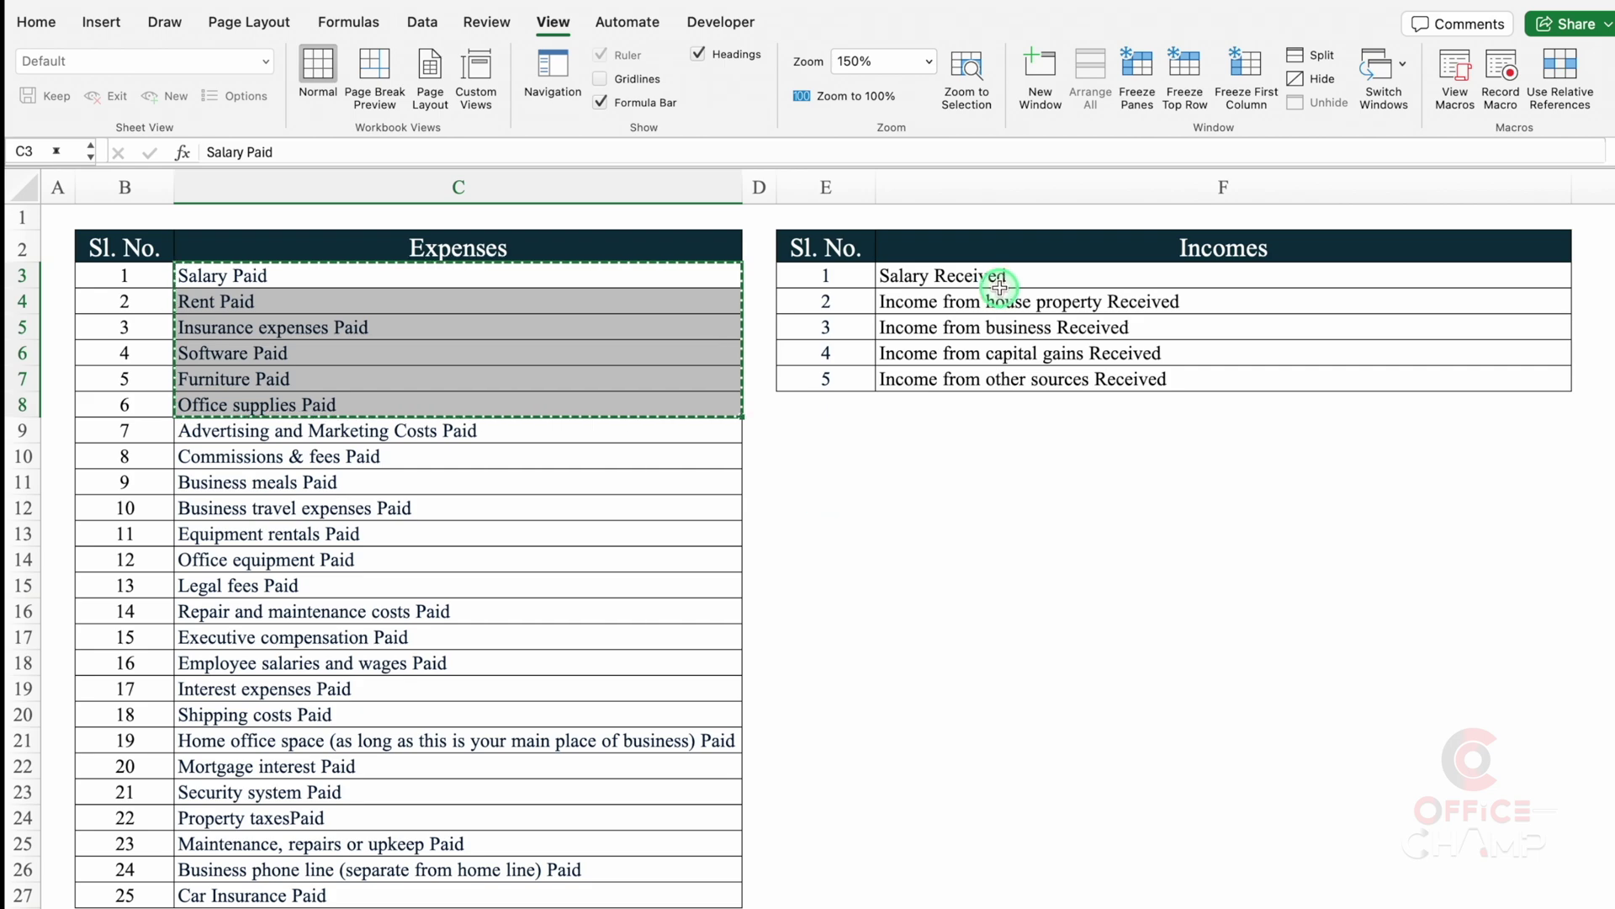
left_click_drag(985, 276, 1002, 384)
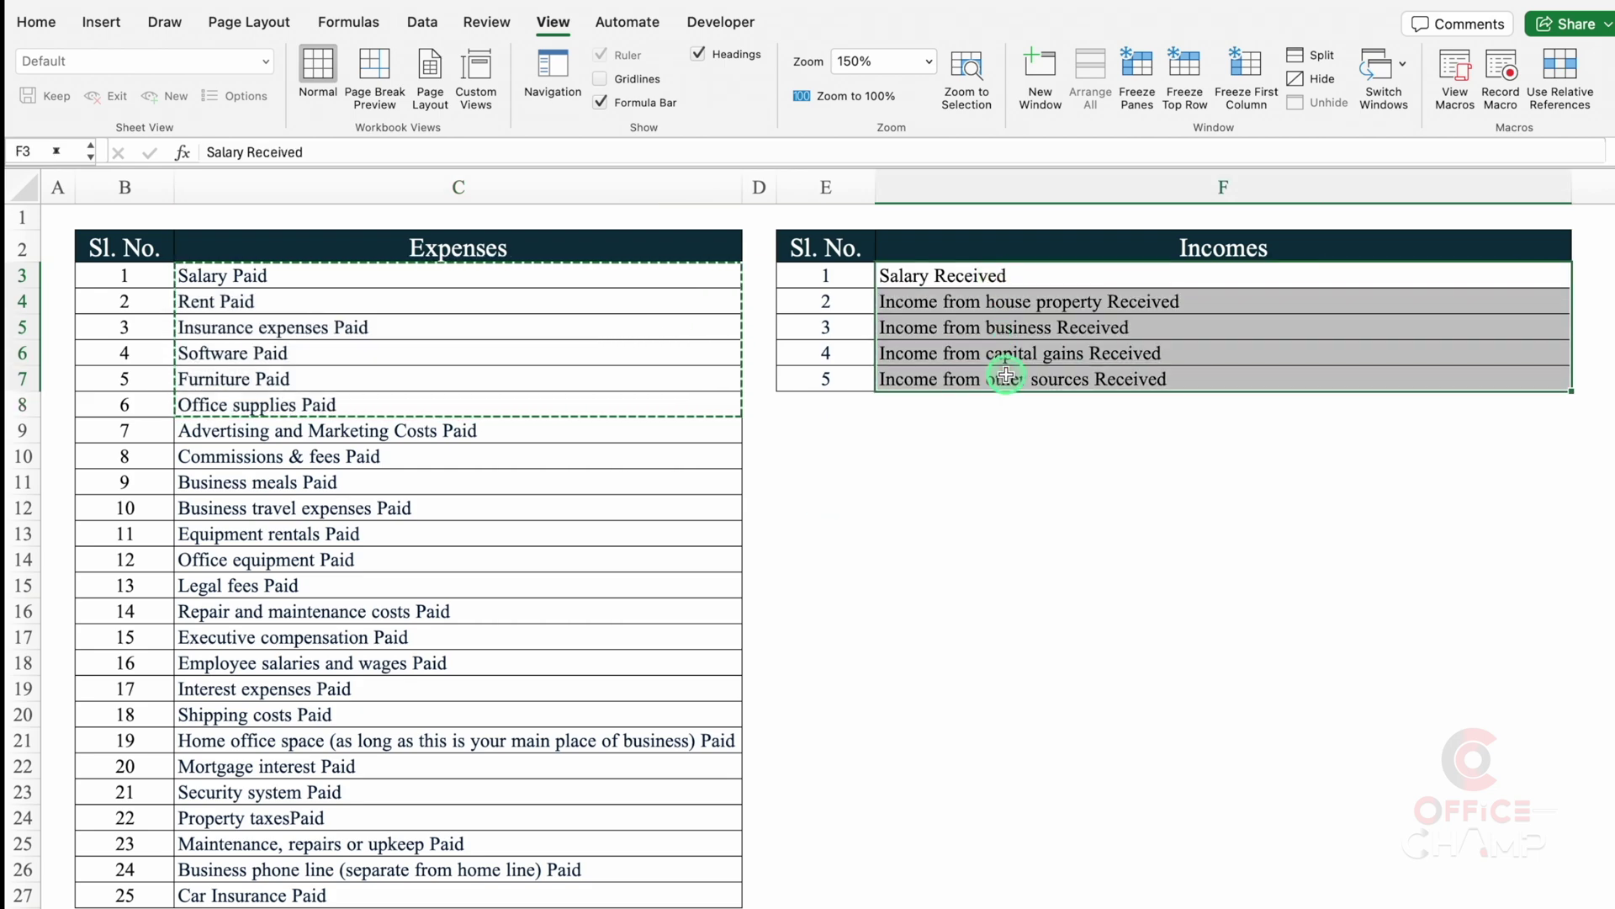
key("ctrl+c")
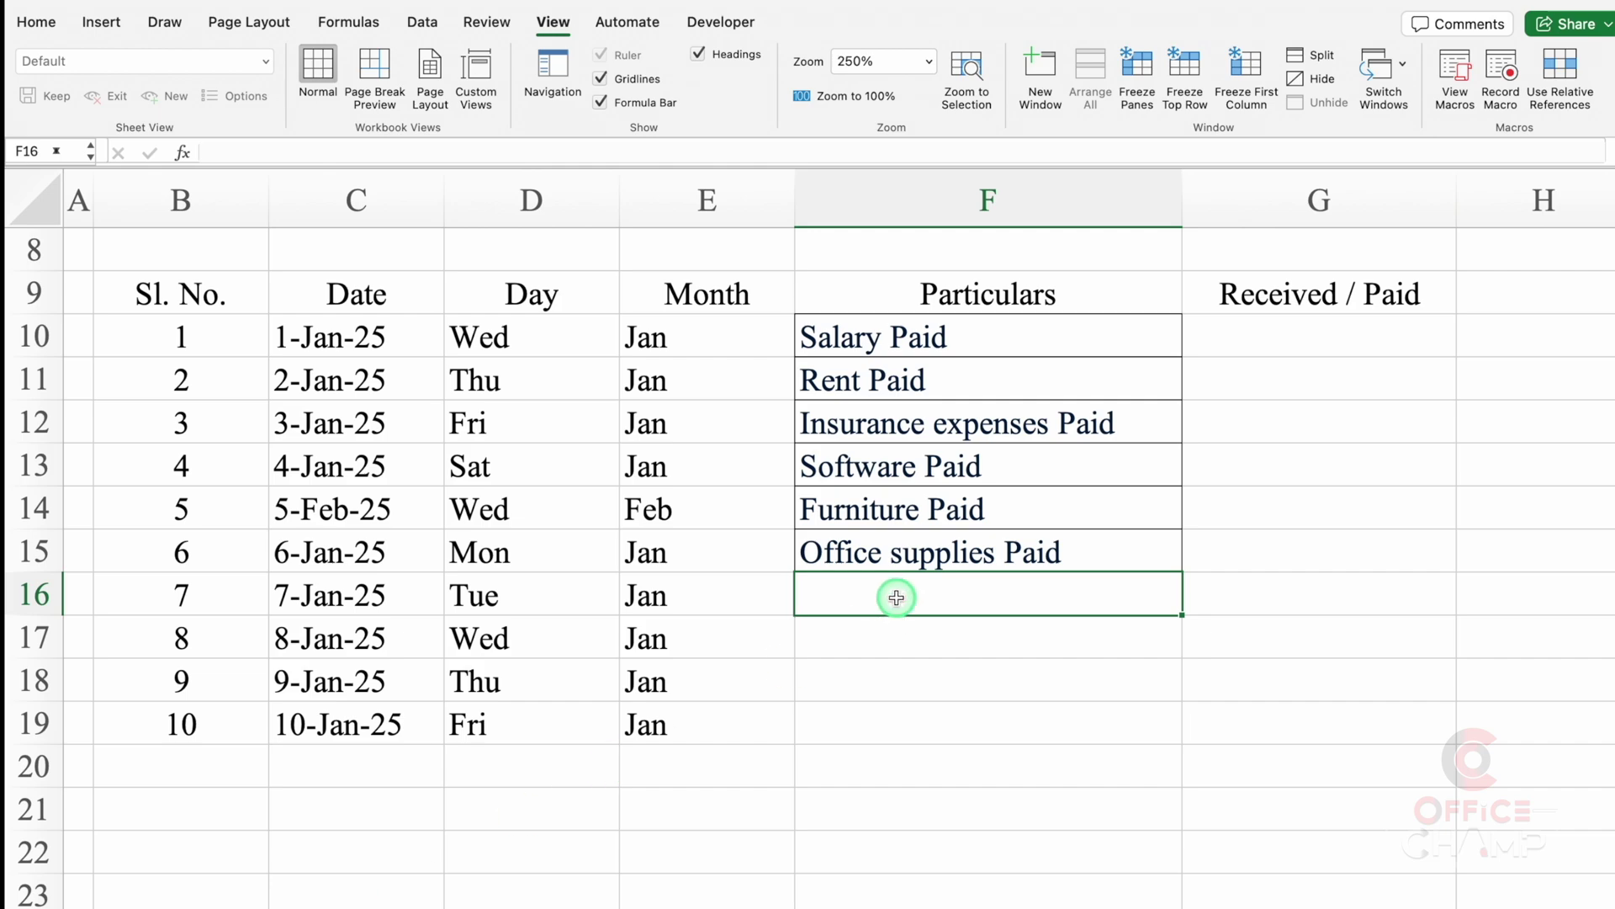
key("ctrl+v")
Clear the surplus income entry from F20 and fit column F's width to its contents.
left_click(905, 768)
key("Delete")
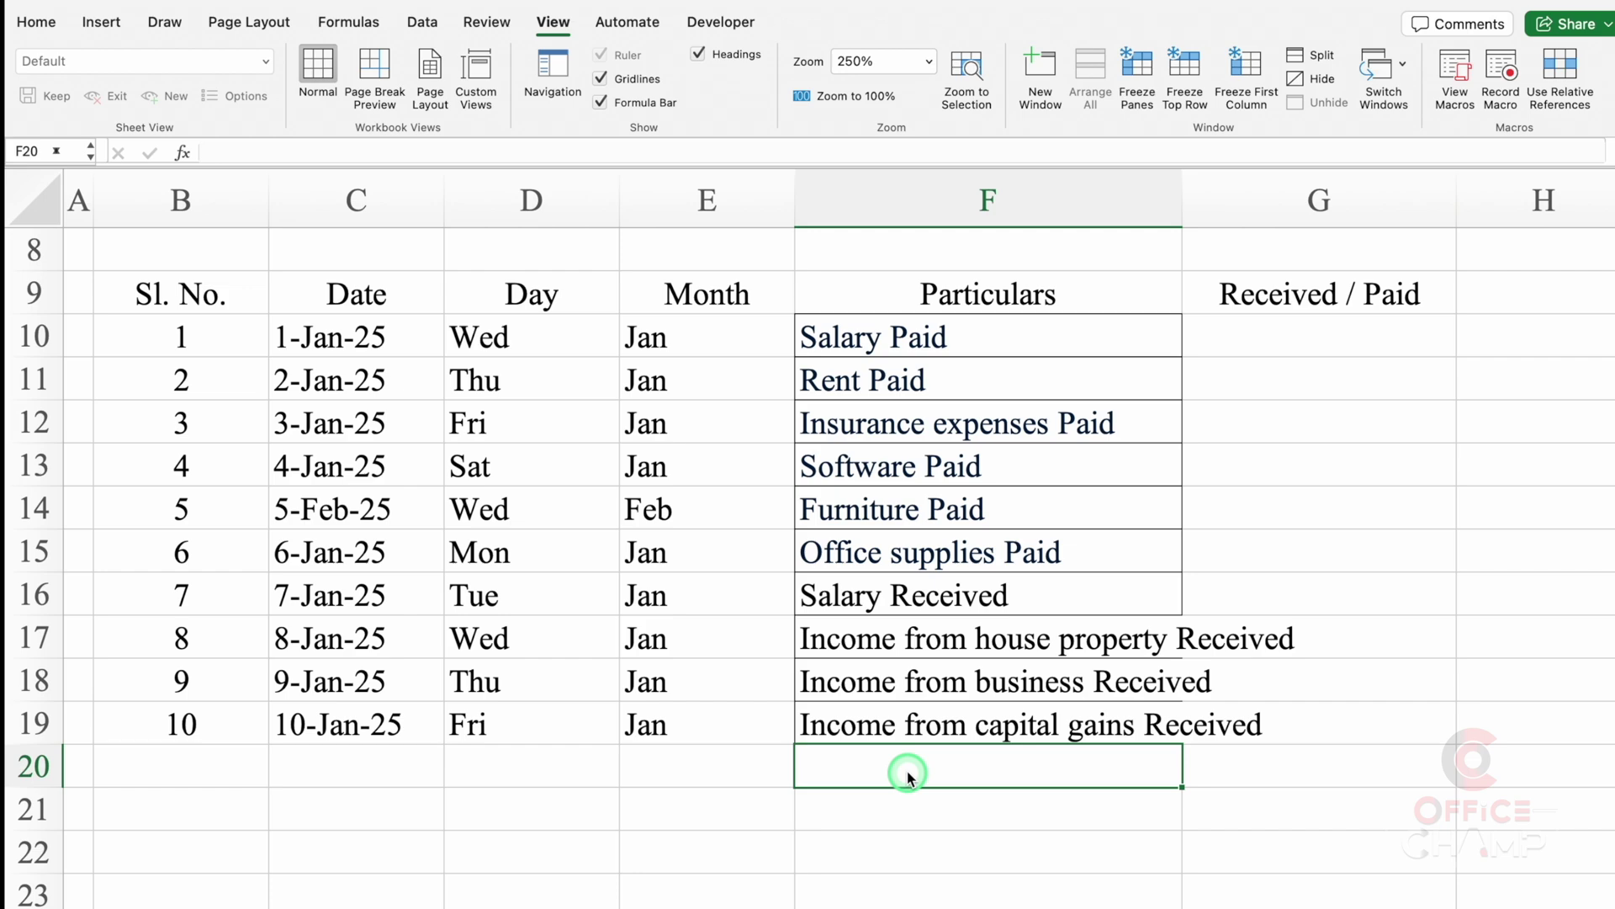
double_click(1178, 202)
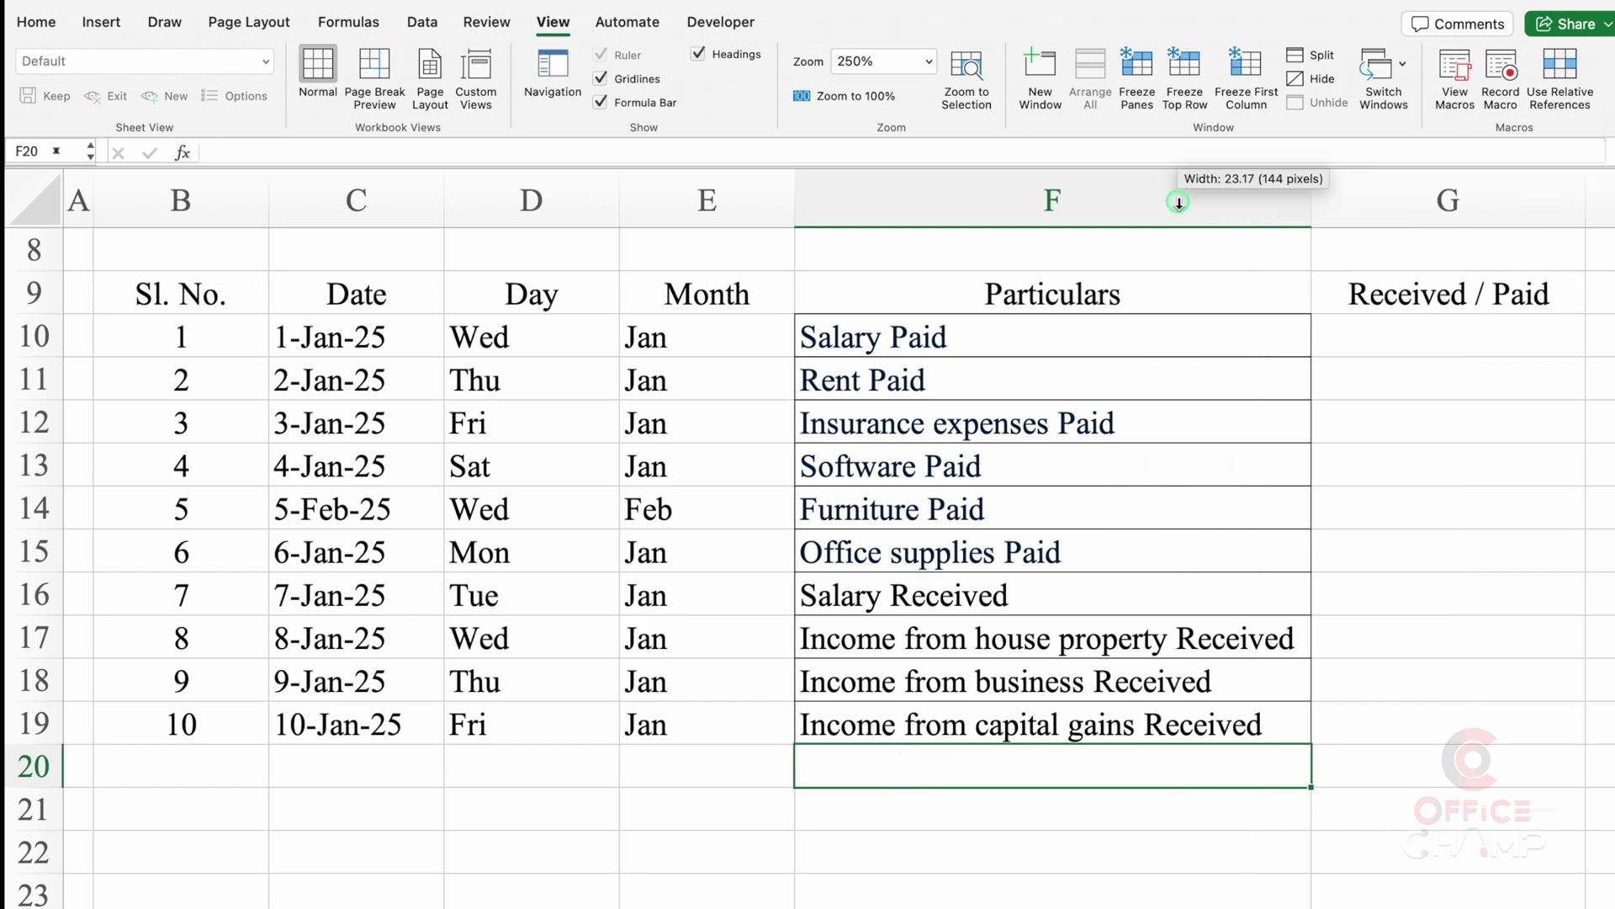
Examine the paid and received entries in the Particulars column.
left_click(1069, 342)
left_click(1078, 382)
left_click(1086, 424)
left_click(1098, 509)
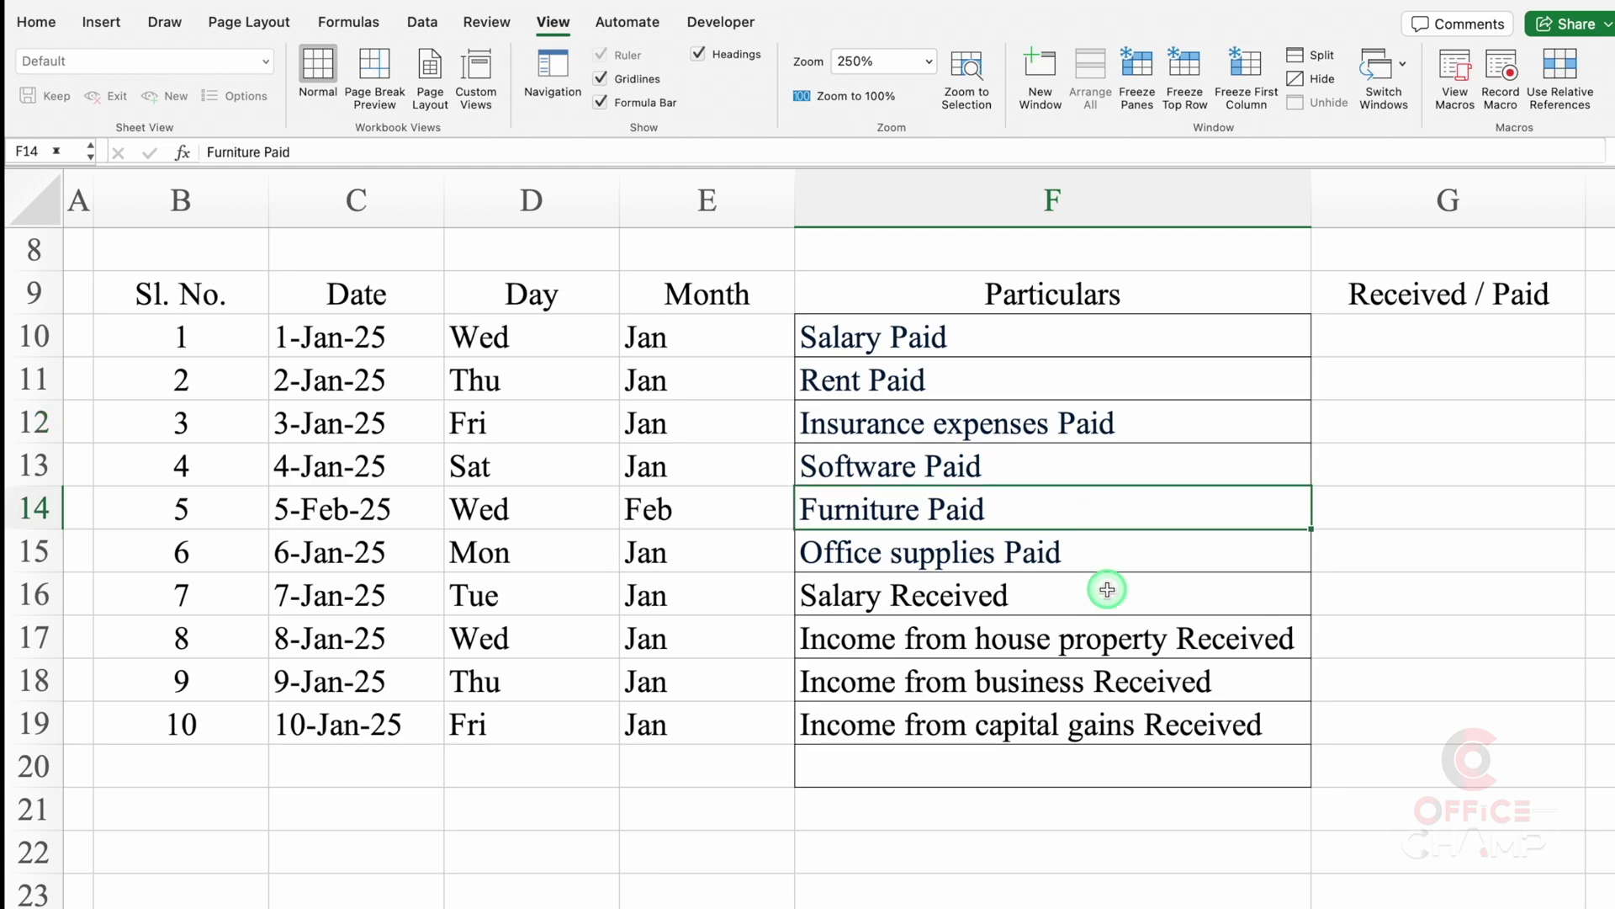
left_click(1108, 590)
left_click(1116, 641)
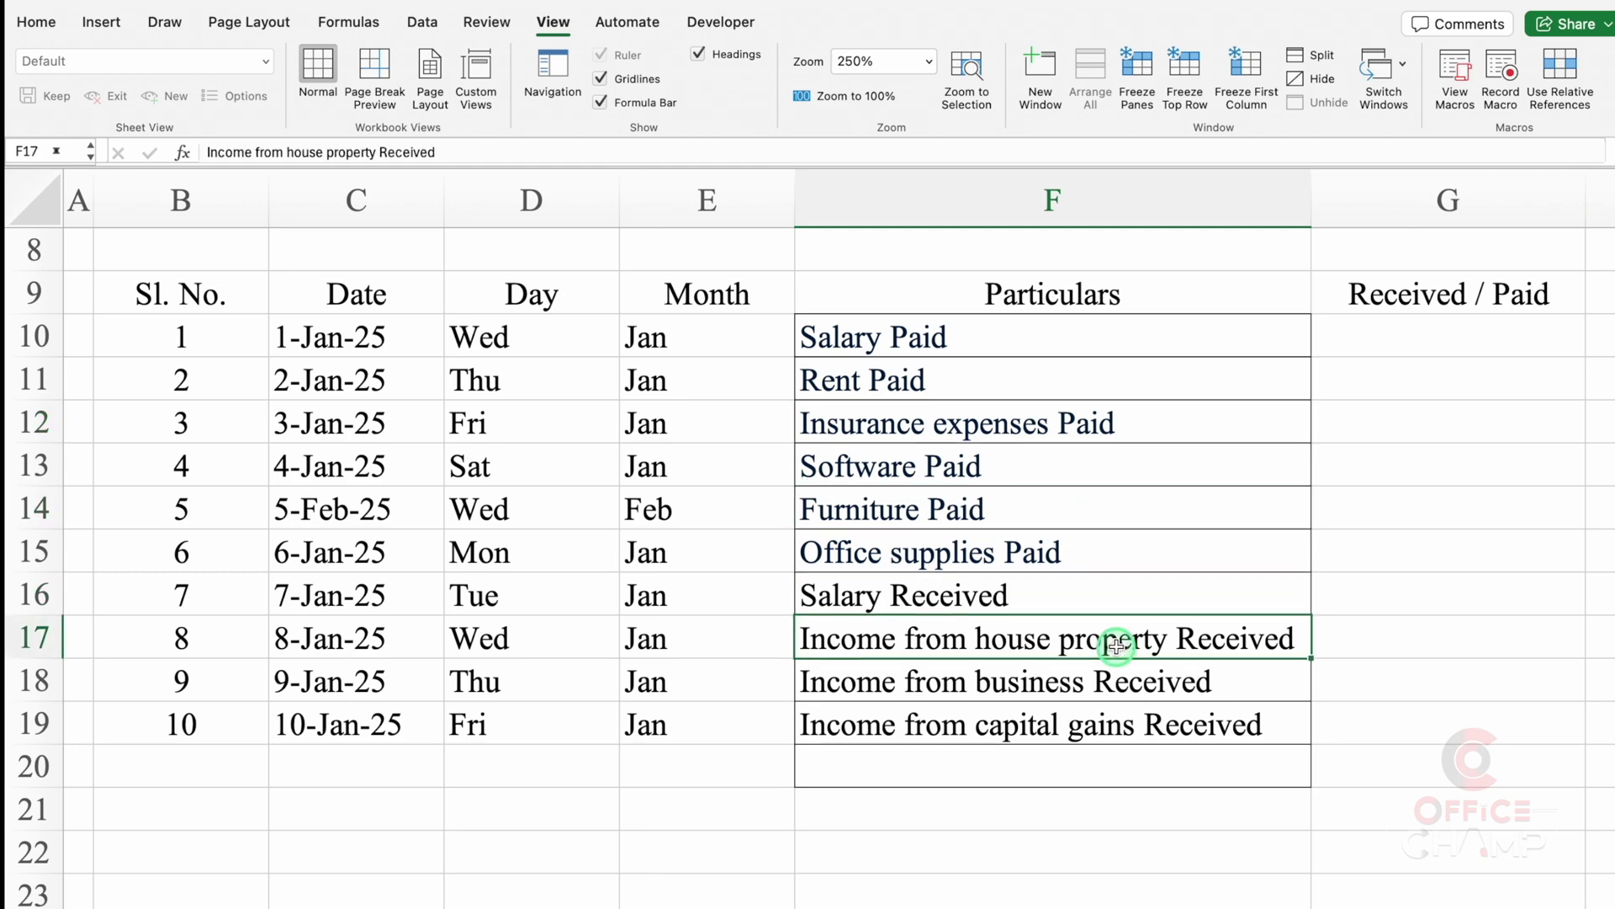
left_click(1003, 339)
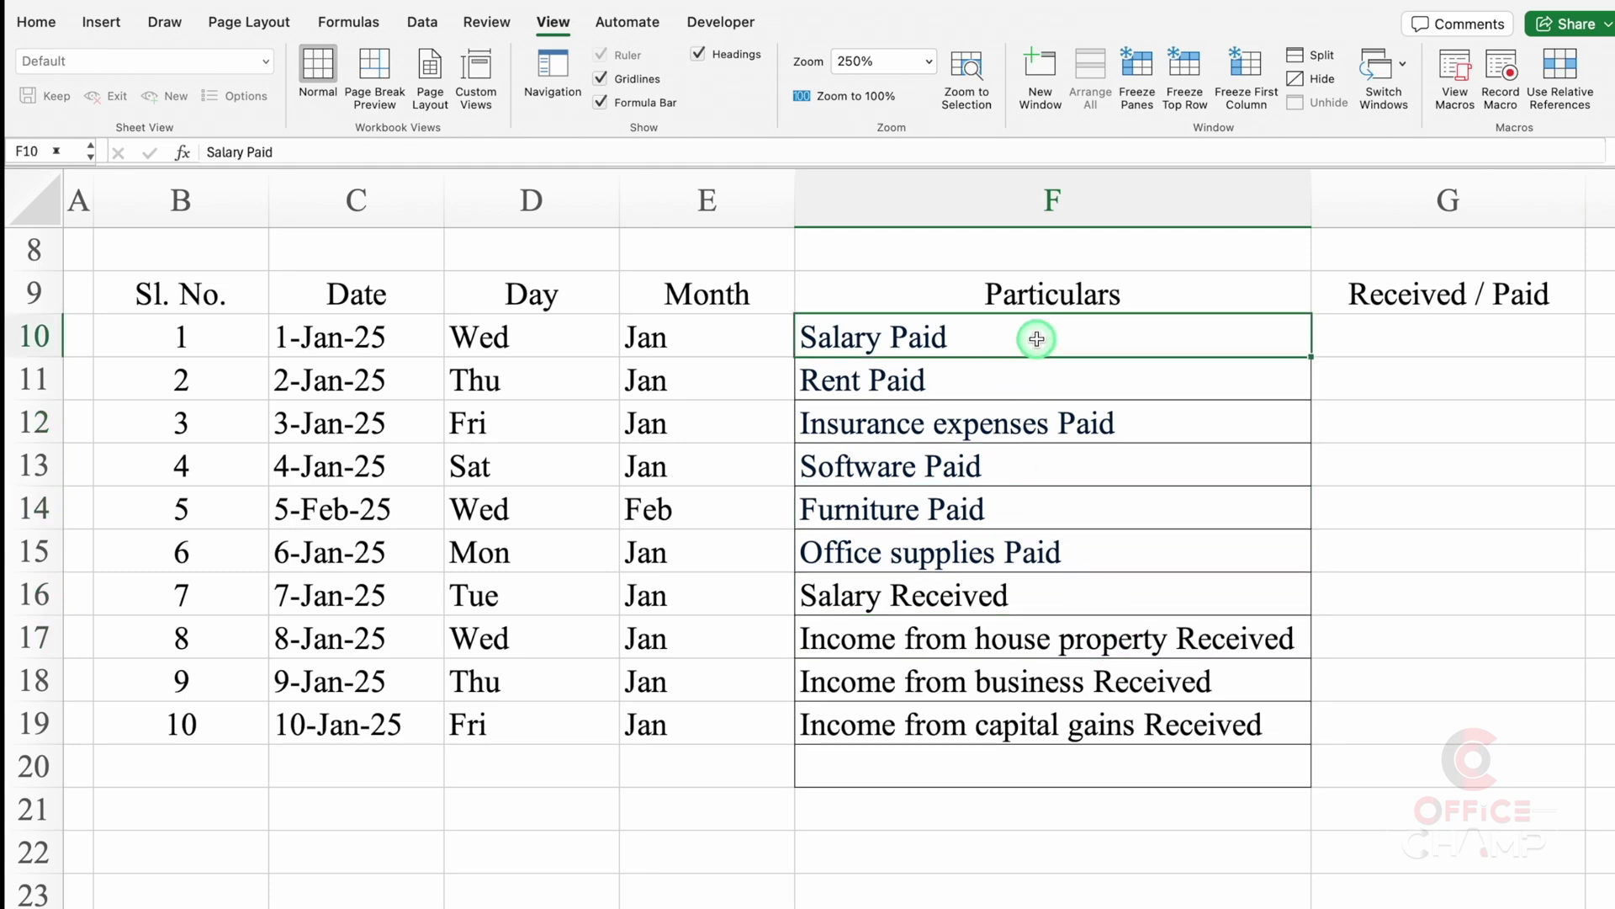
left_click(1152, 642)
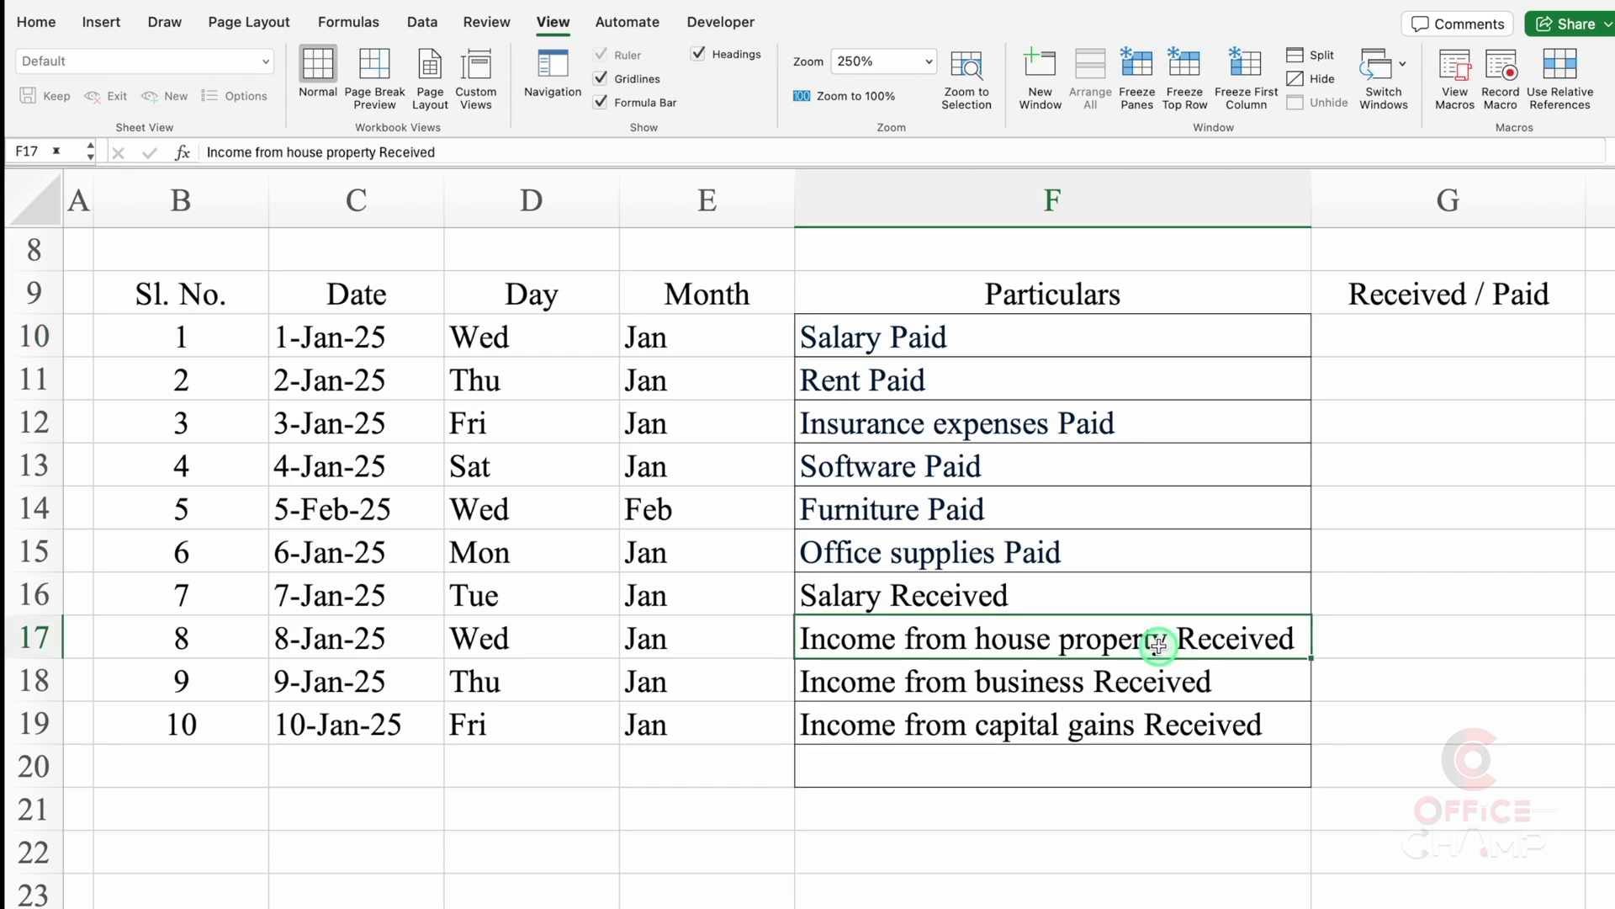
Apply all borders to the transaction table B9:G19.
left_click(213, 294)
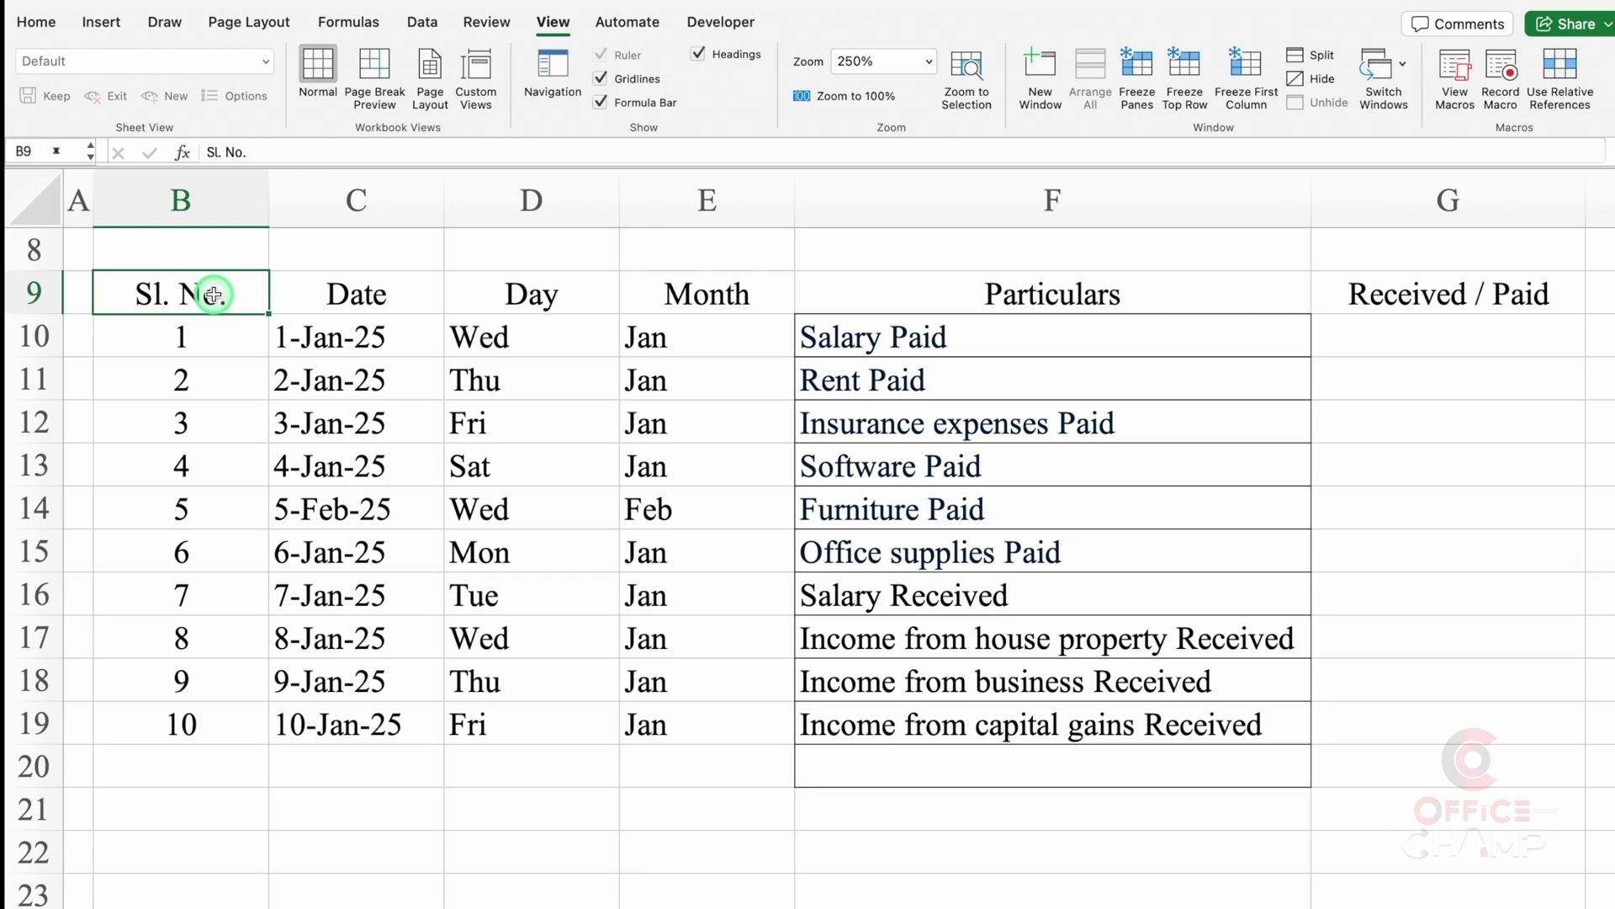
key("ctrl+shift+Right")
key("ctrl+shift+Down")
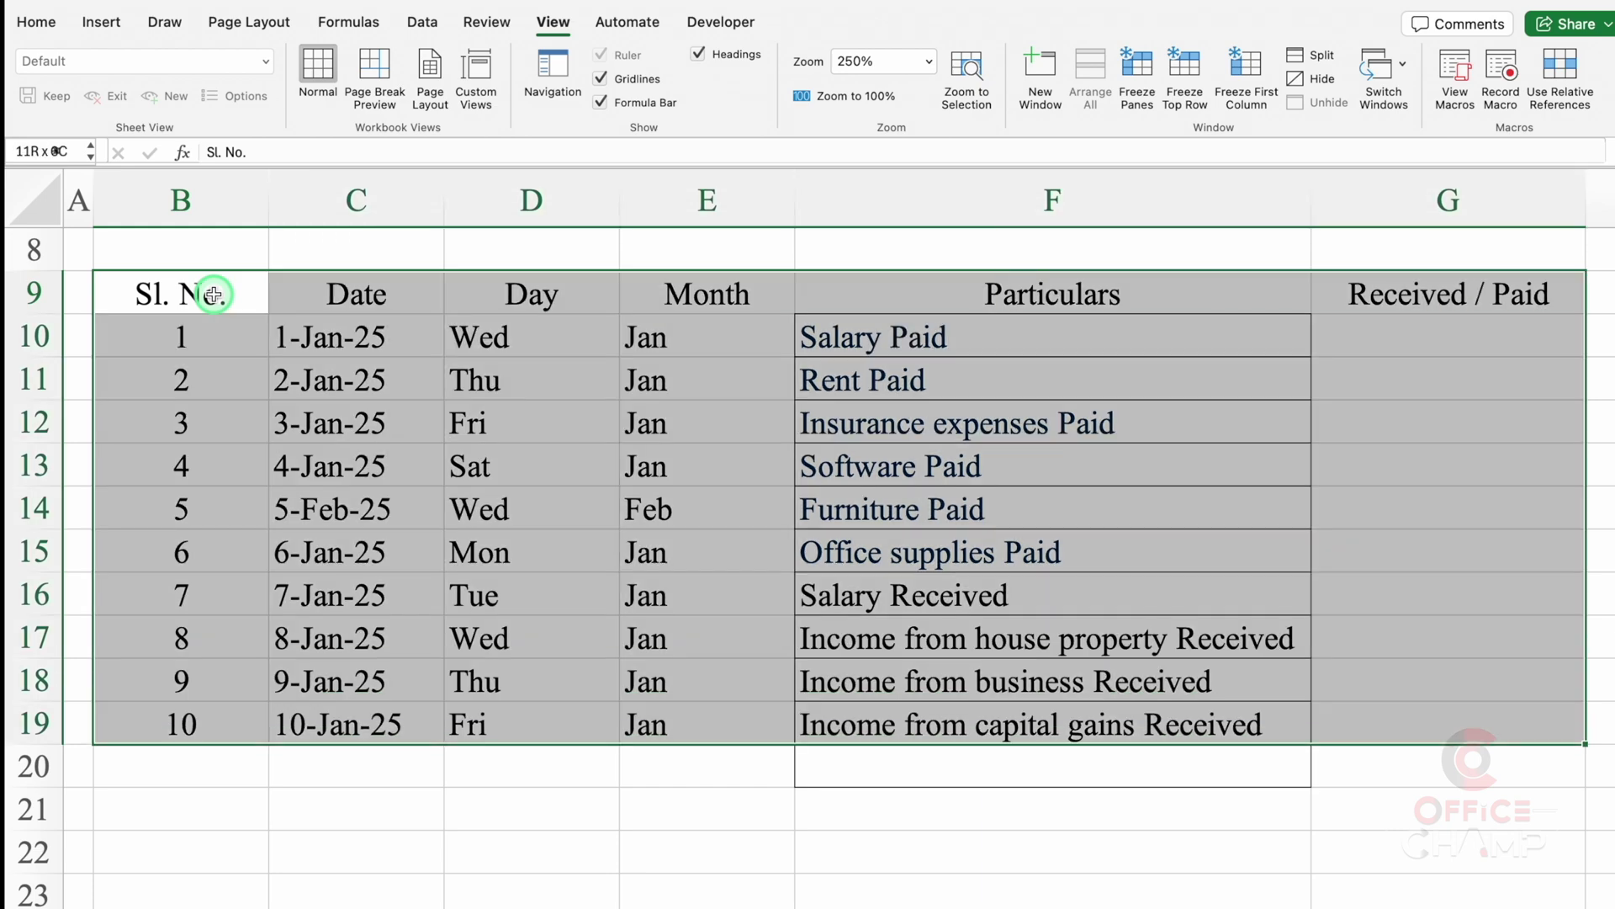
left_click(36, 22)
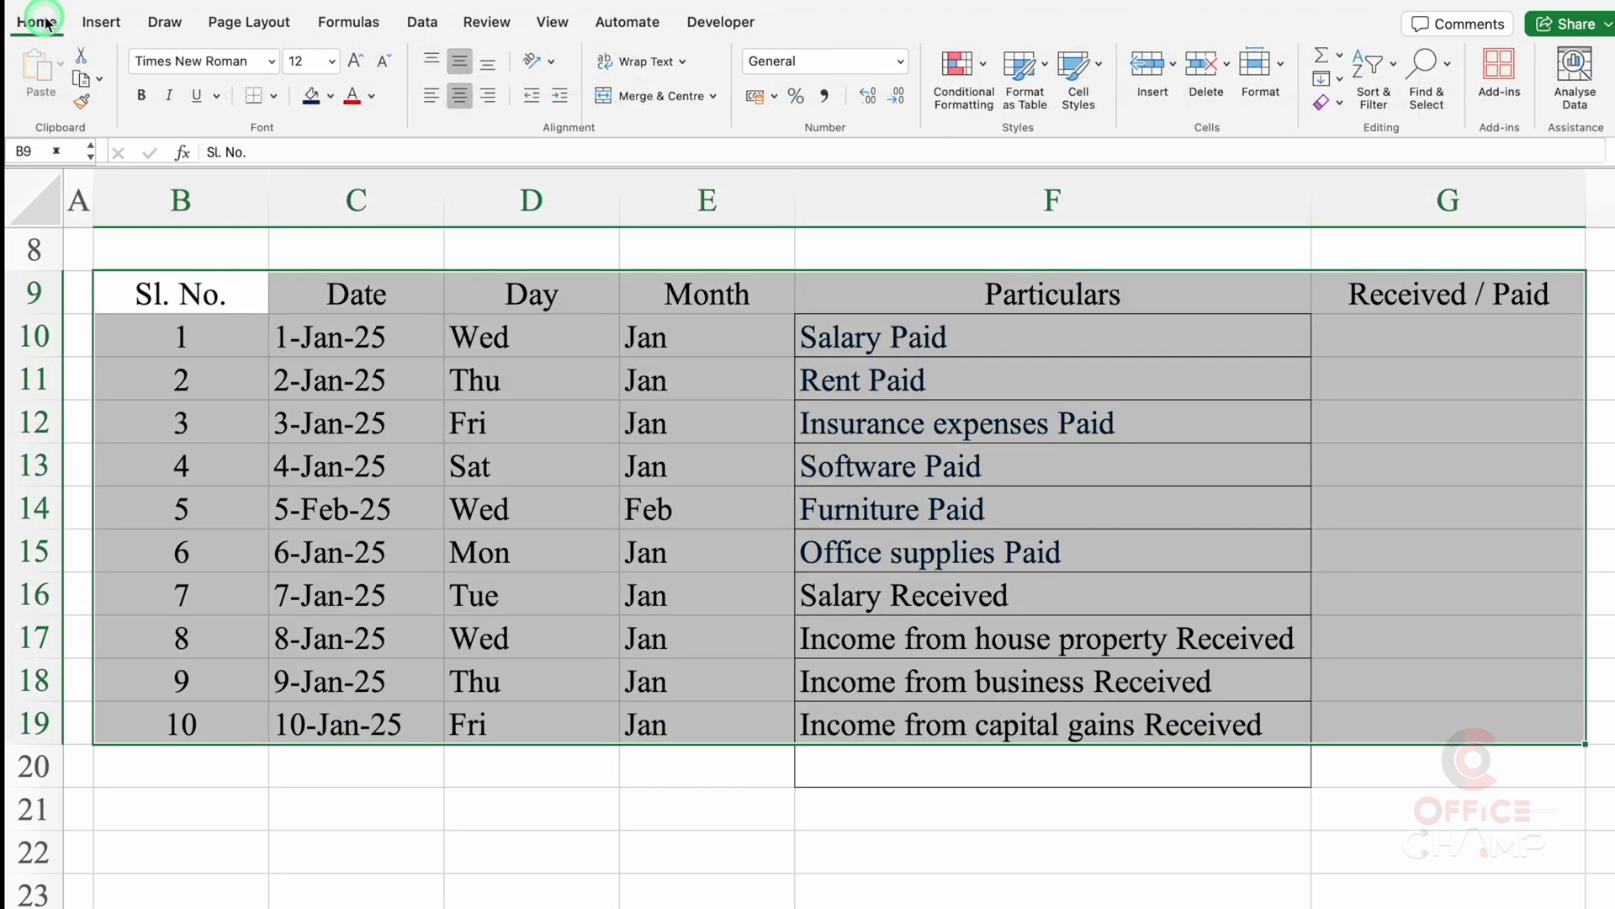
left_click(292, 91)
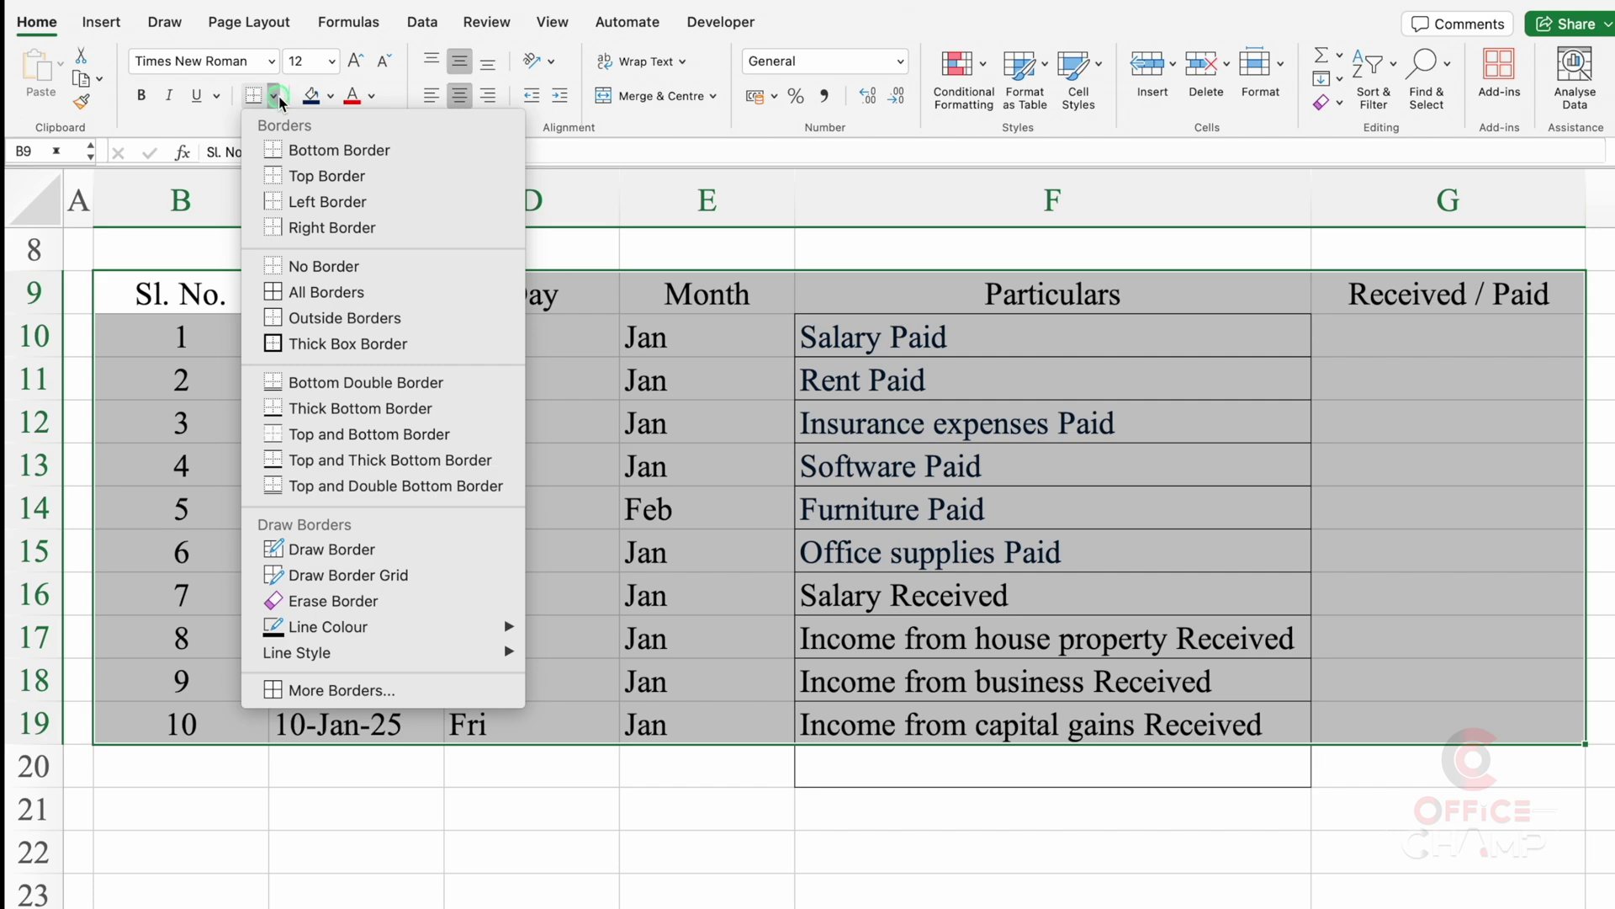
left_click(322, 294)
Set the header row 9 font to Arial Bold and fit column B's width to its contents.
left_click(76, 296)
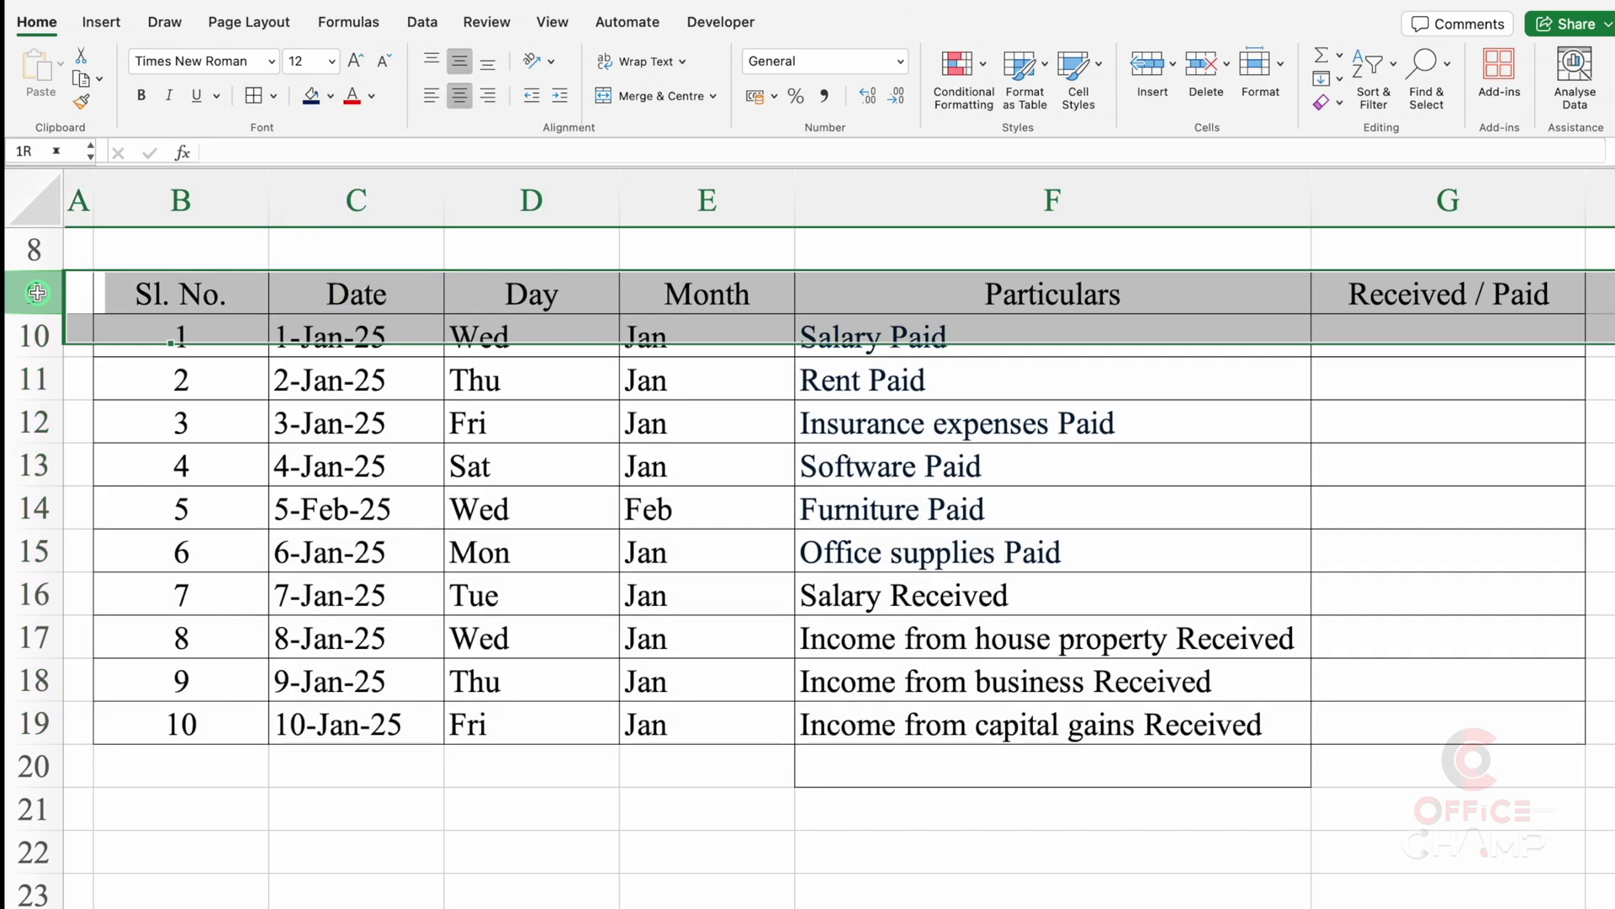
left_click(271, 64)
mouse_move(311, 242)
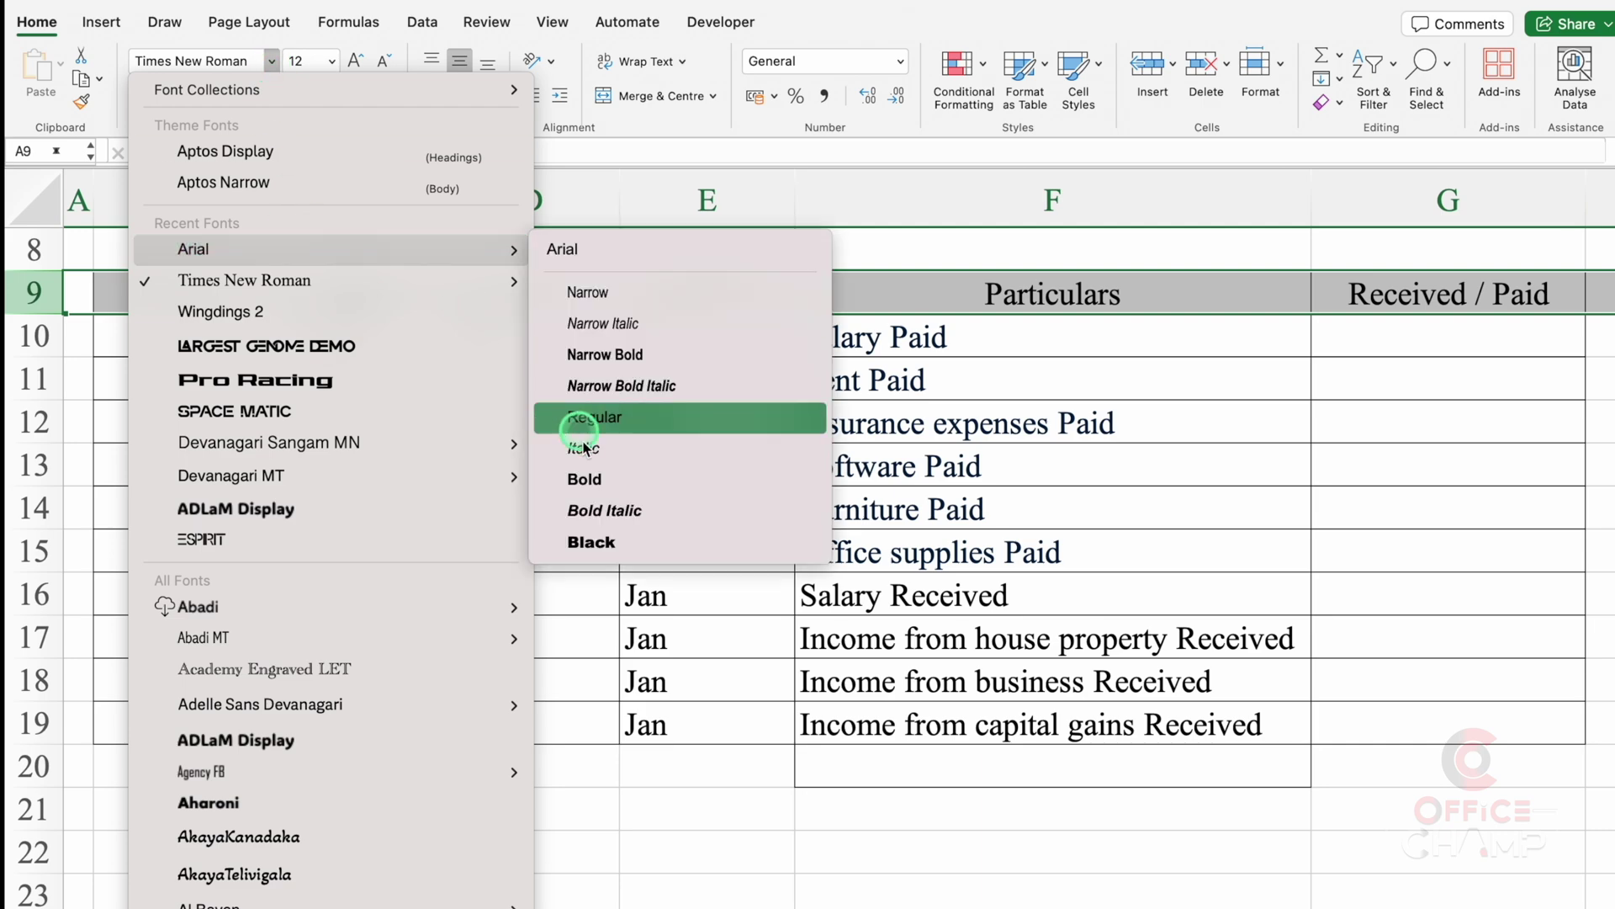
left_click(596, 479)
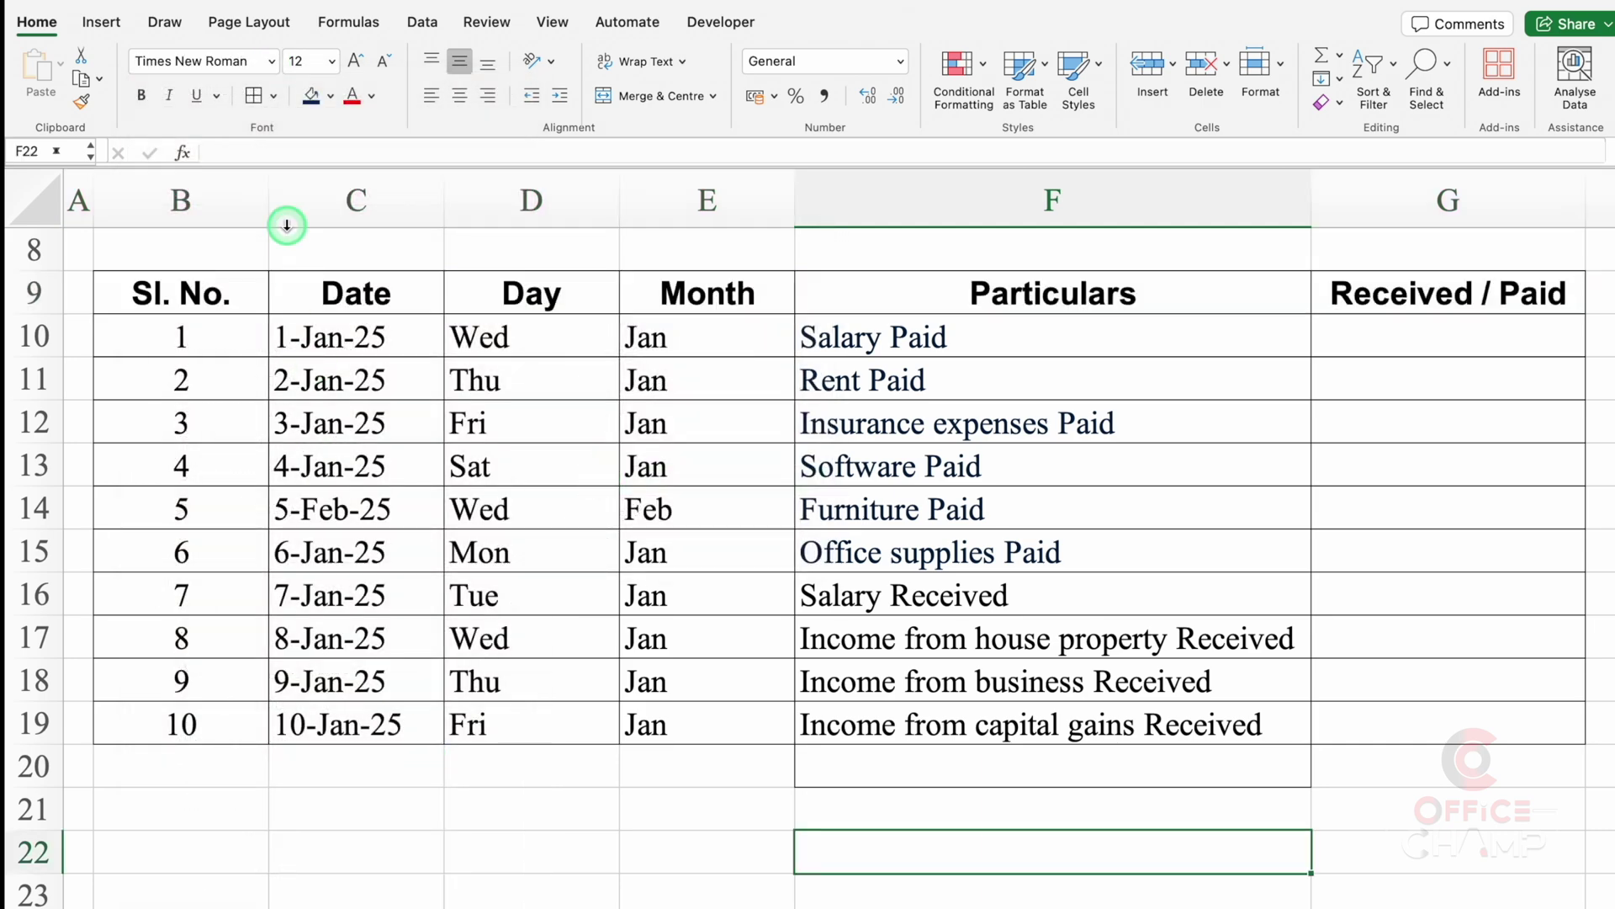
double_click(268, 204)
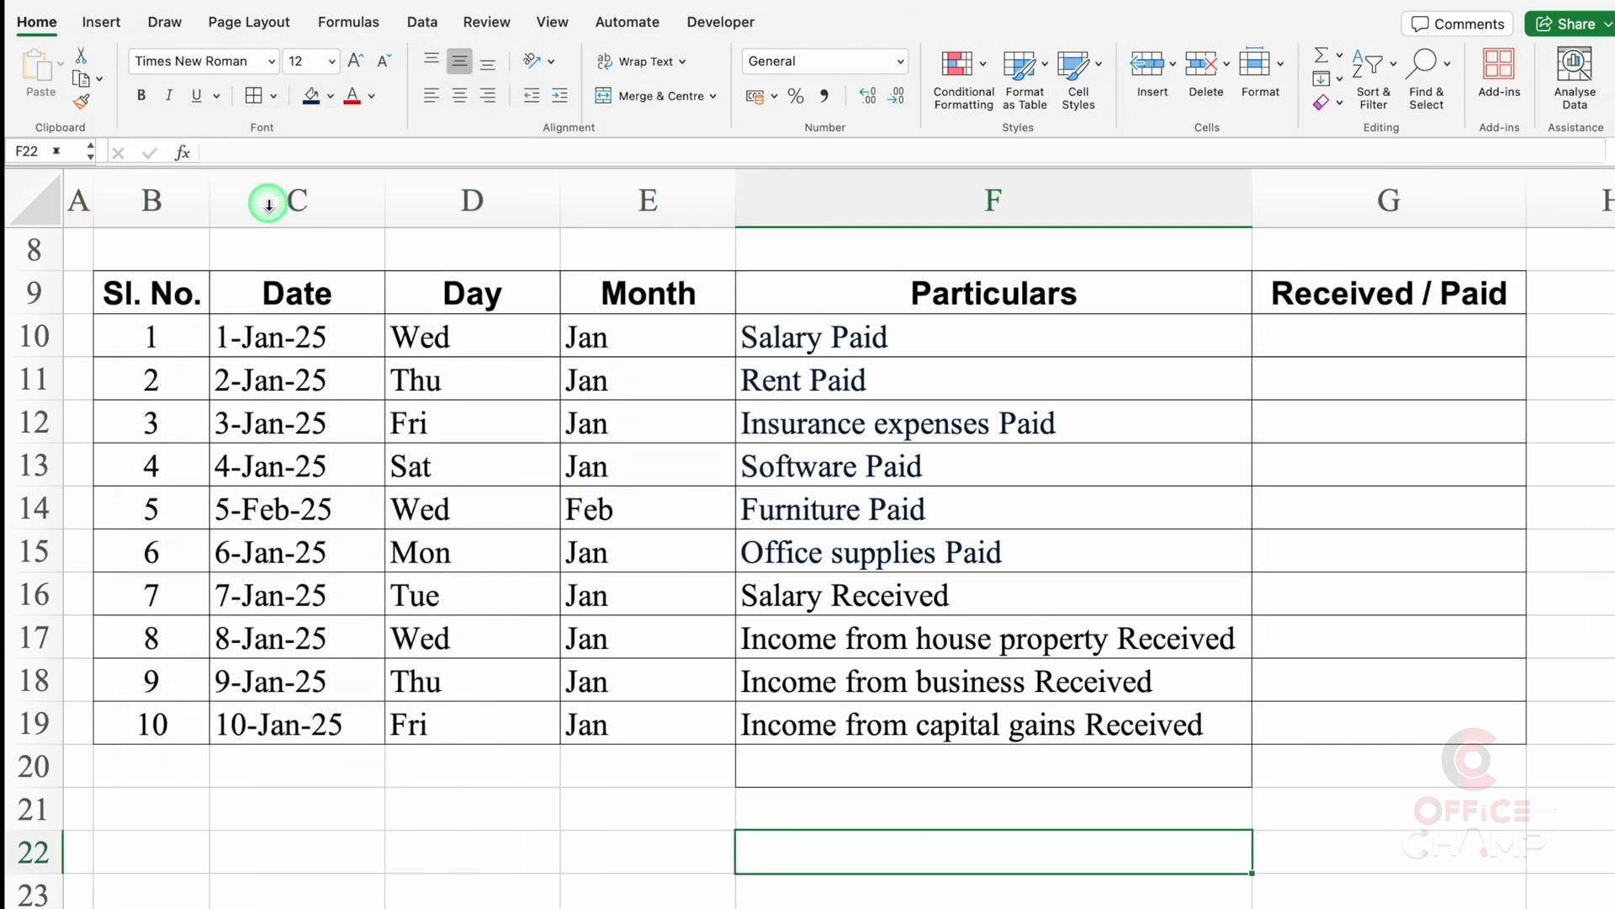
Fill the header cells B9:G9 with dark blue and set their text colour to white.
left_click(173, 293)
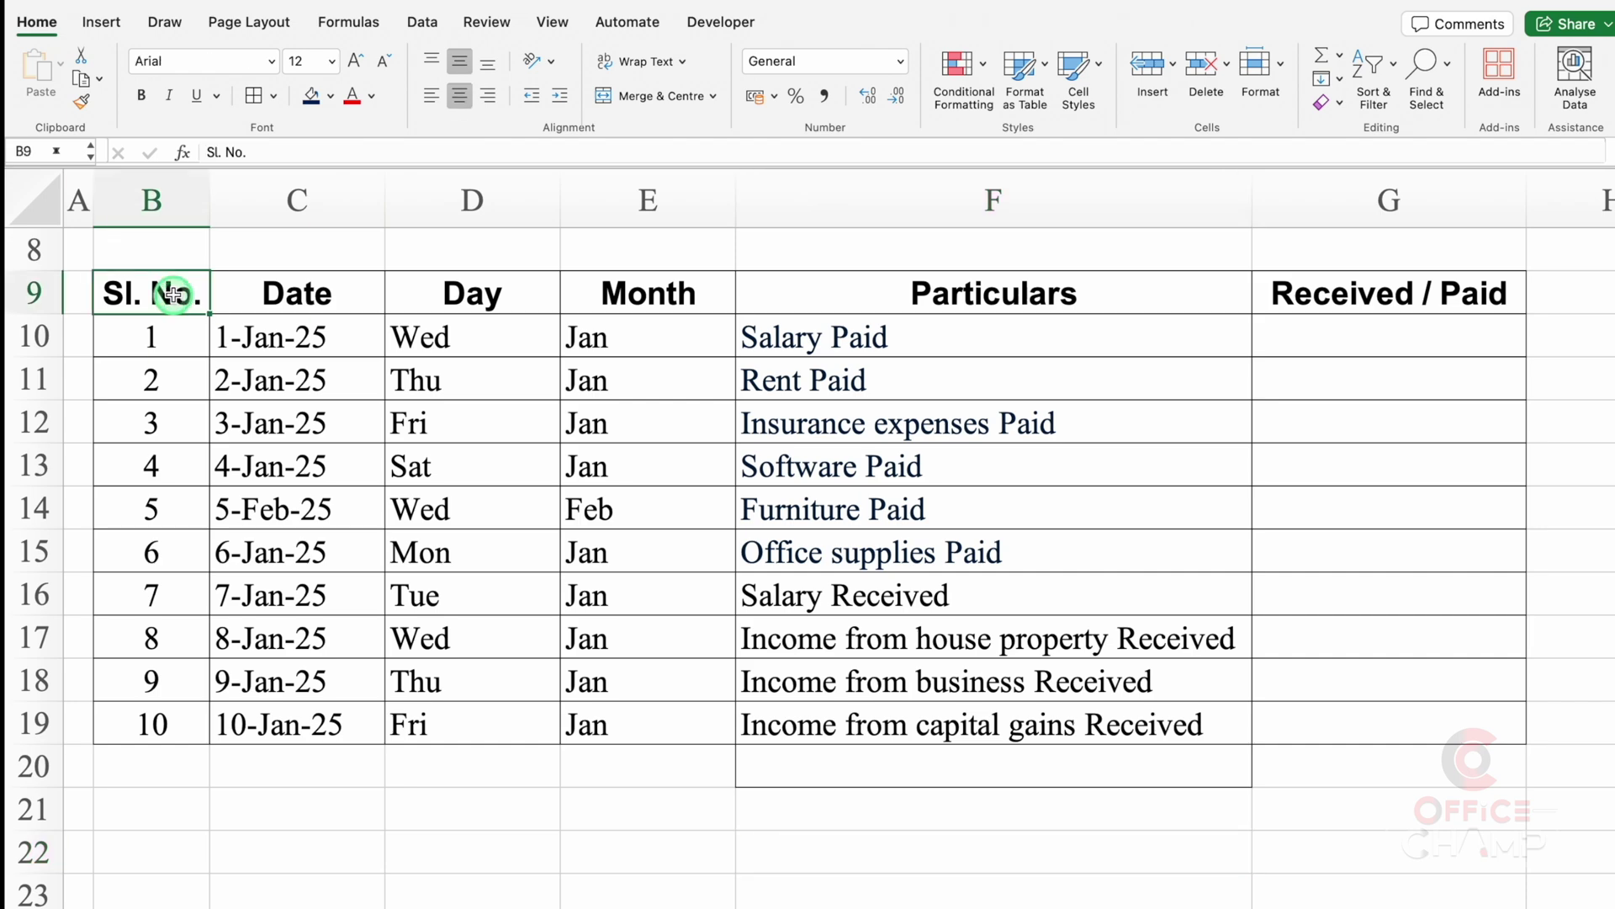
key("shift+Right")
key("shift+Right")
key("shift+Right")
key("shift+Right")
key("shift+Right")
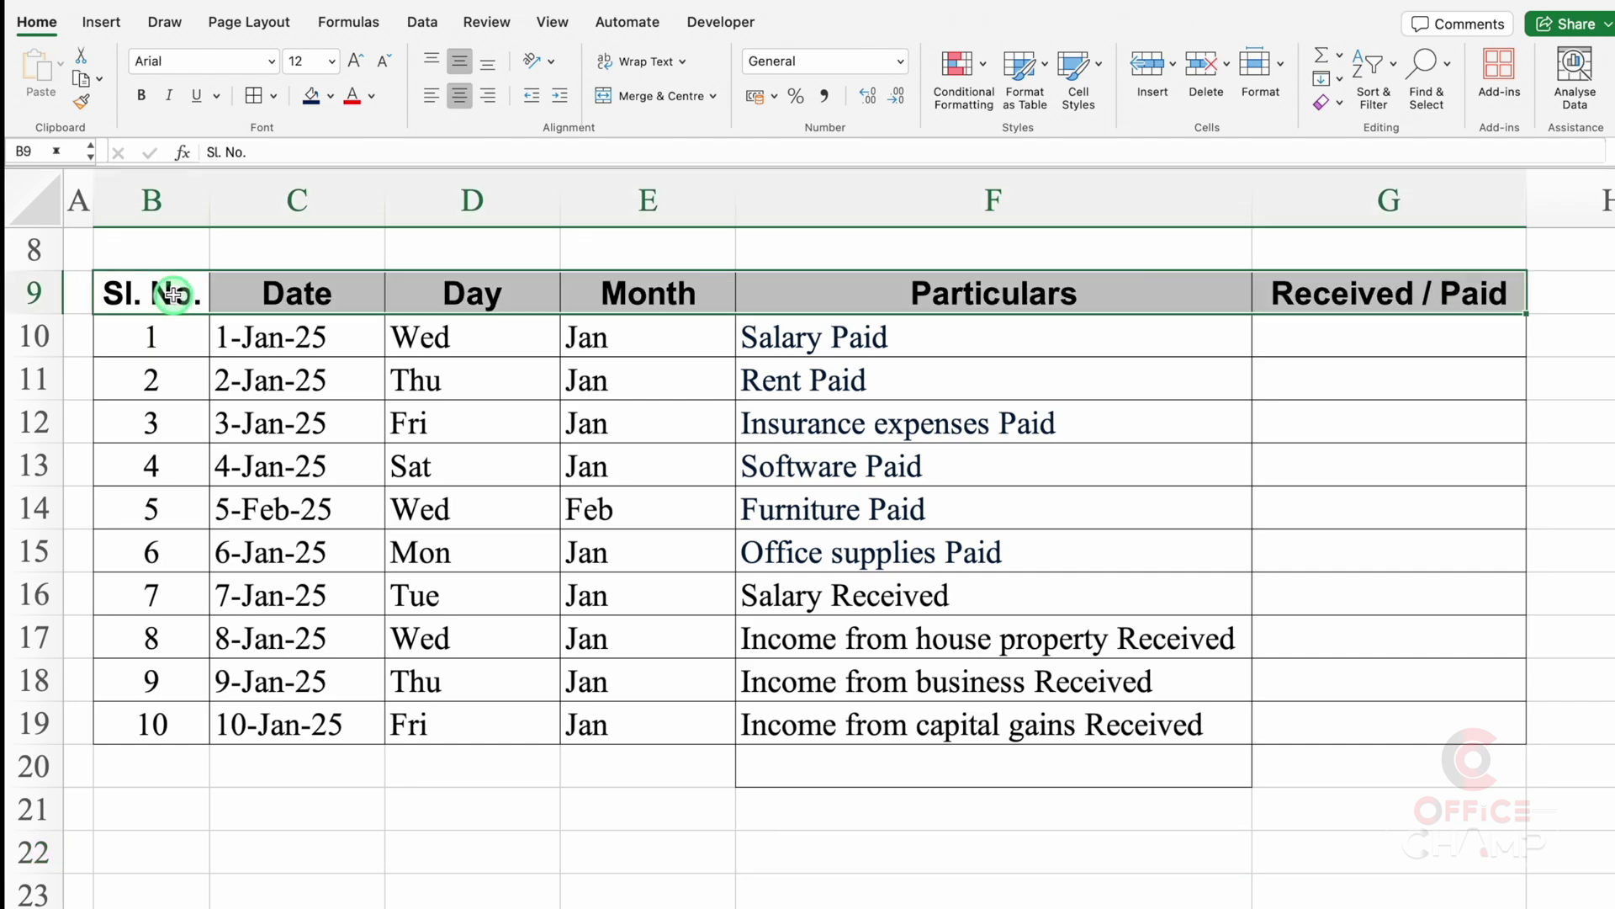
left_click(330, 96)
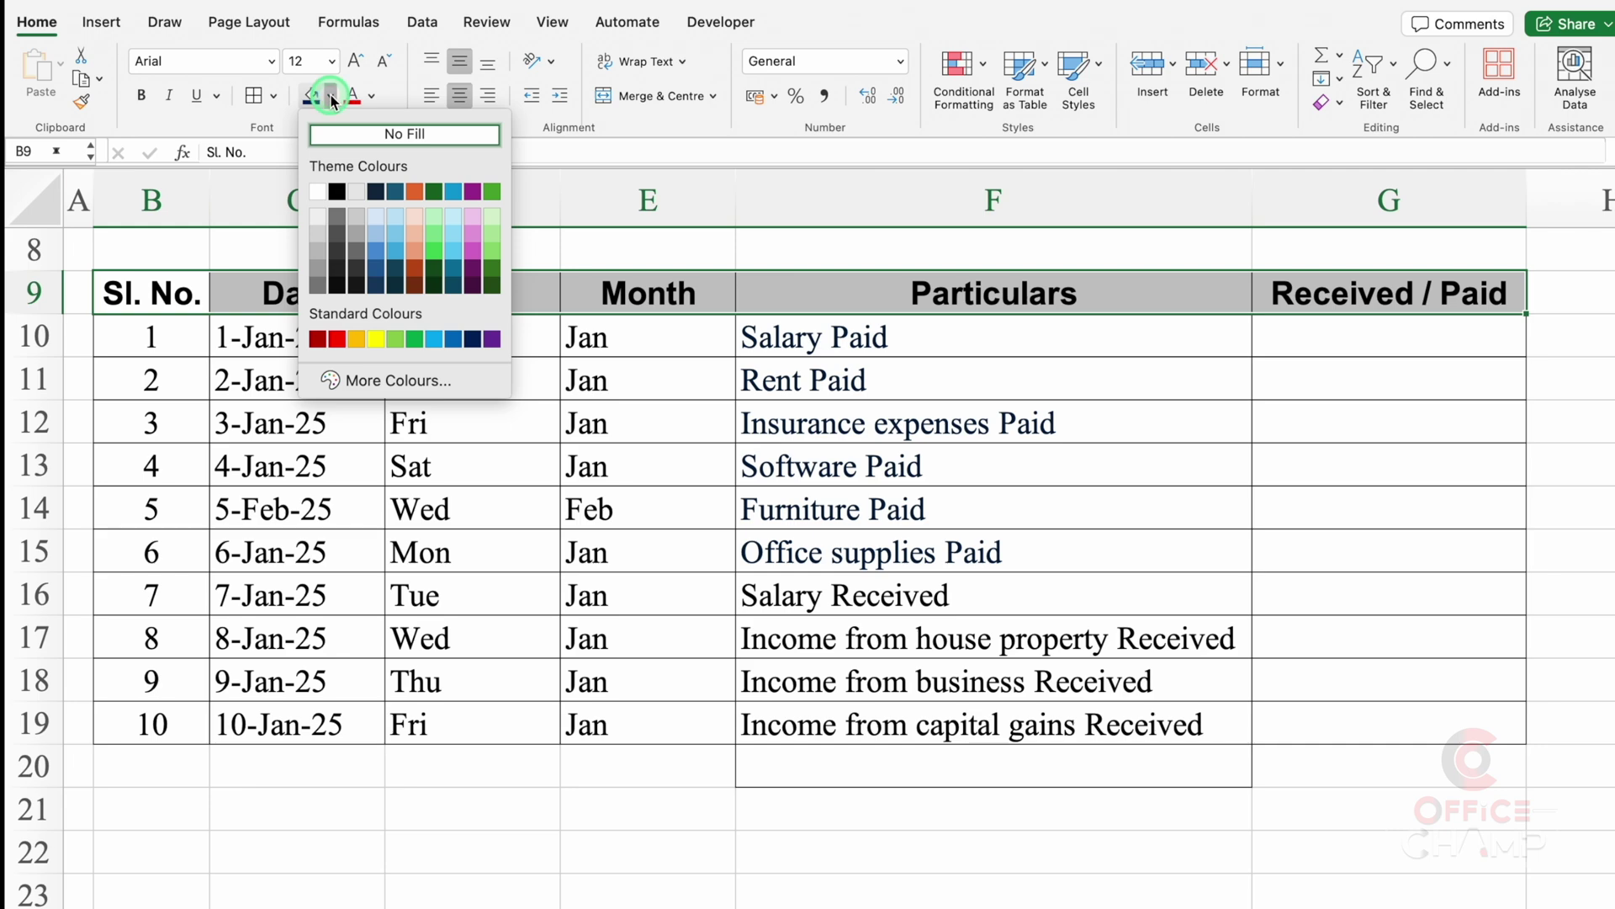
left_click(376, 272)
left_click(371, 95)
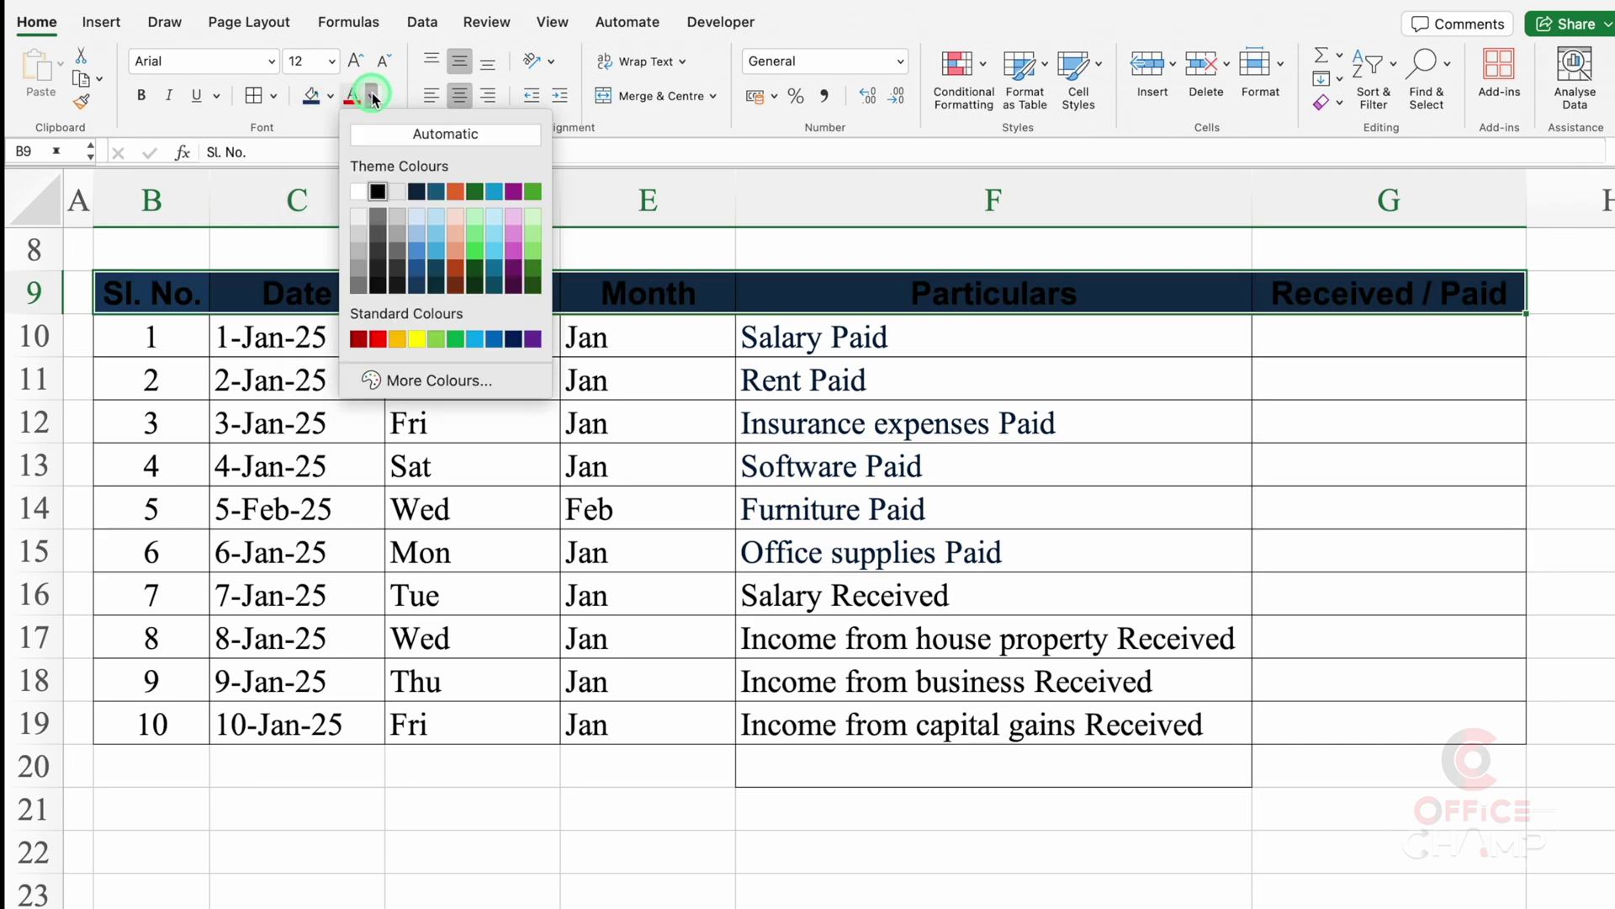
left_click(360, 192)
Begin a formula in G10, under Received / Paid, with =TRIM(RIGHT(.
left_click(1457, 346)
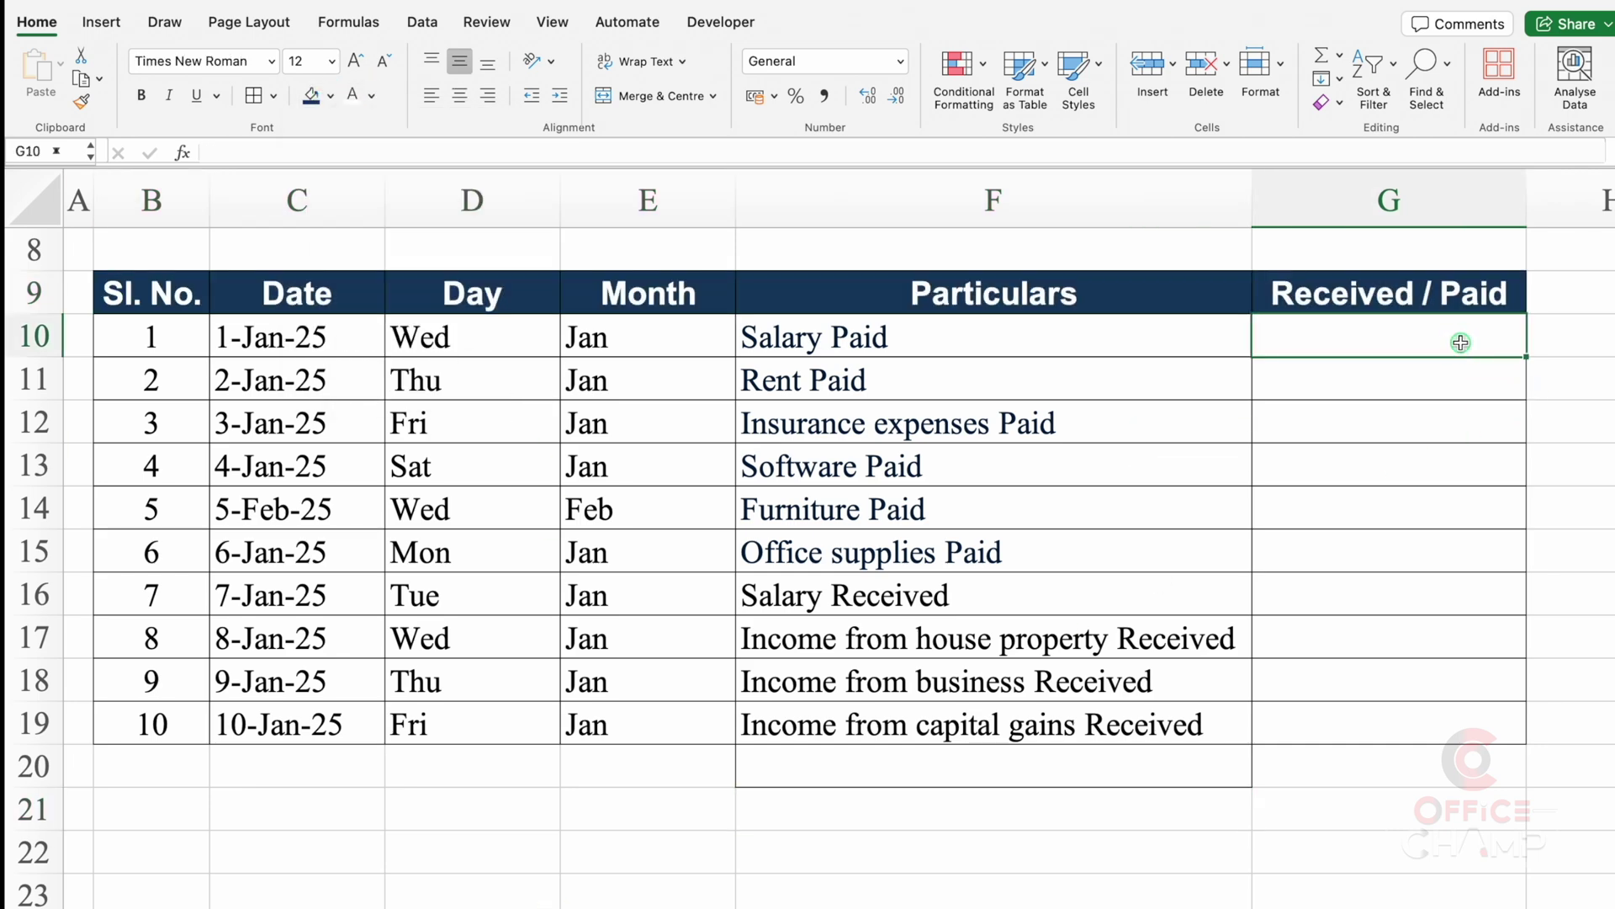
key("Right")
key("Right")
key("Right")
left_click(896, 333)
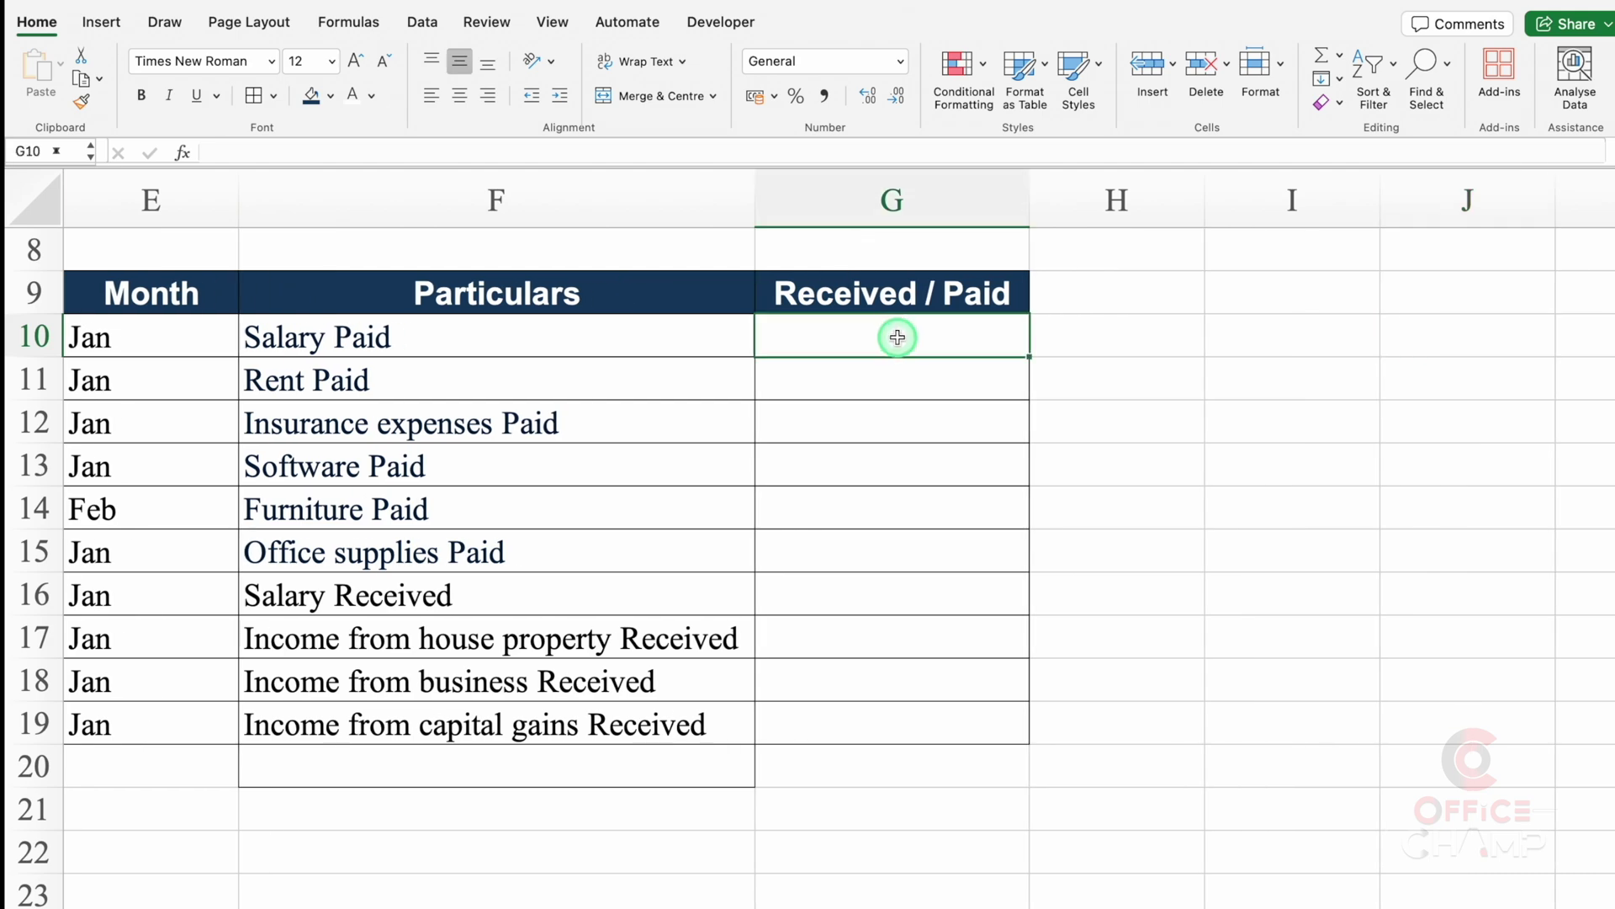
type("=")
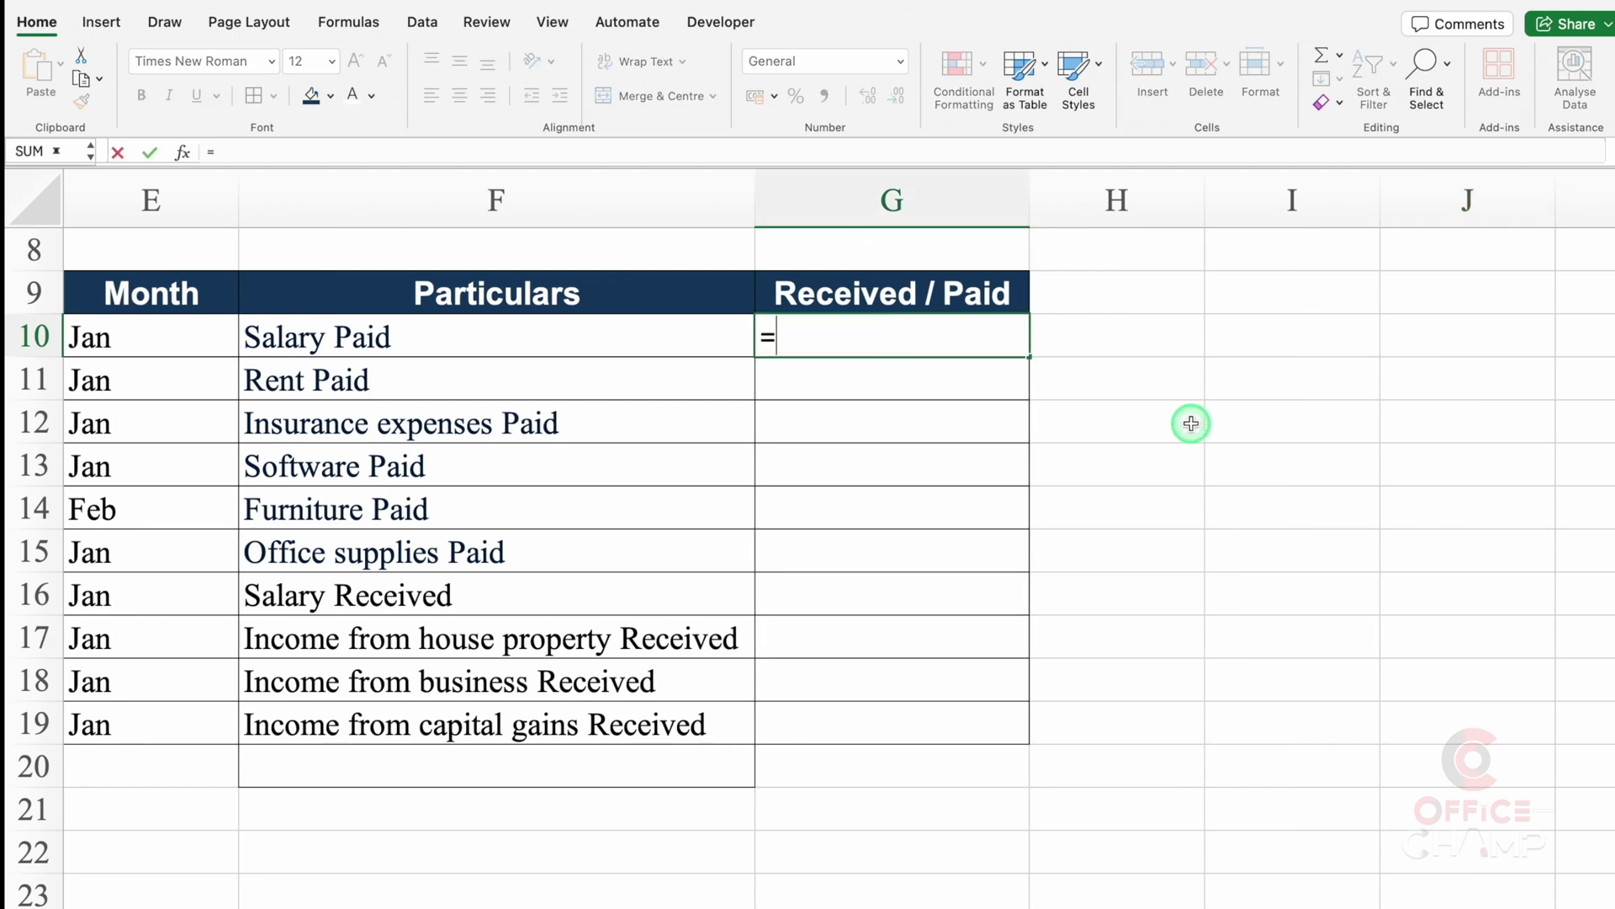
type("TRIM")
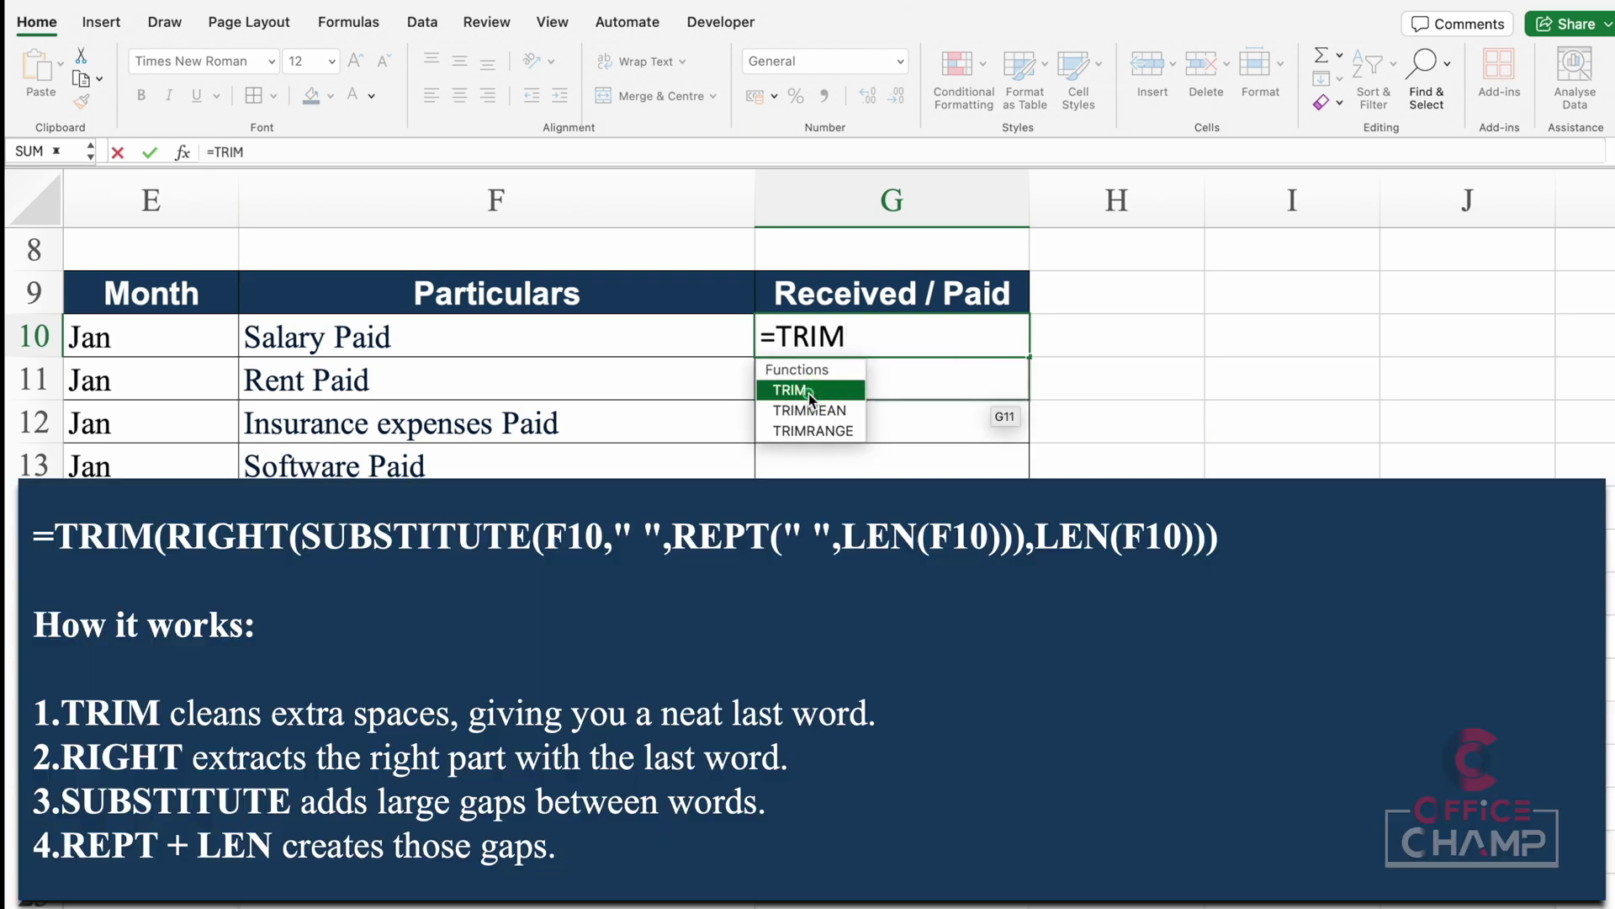
double_click(809, 396)
type("R")
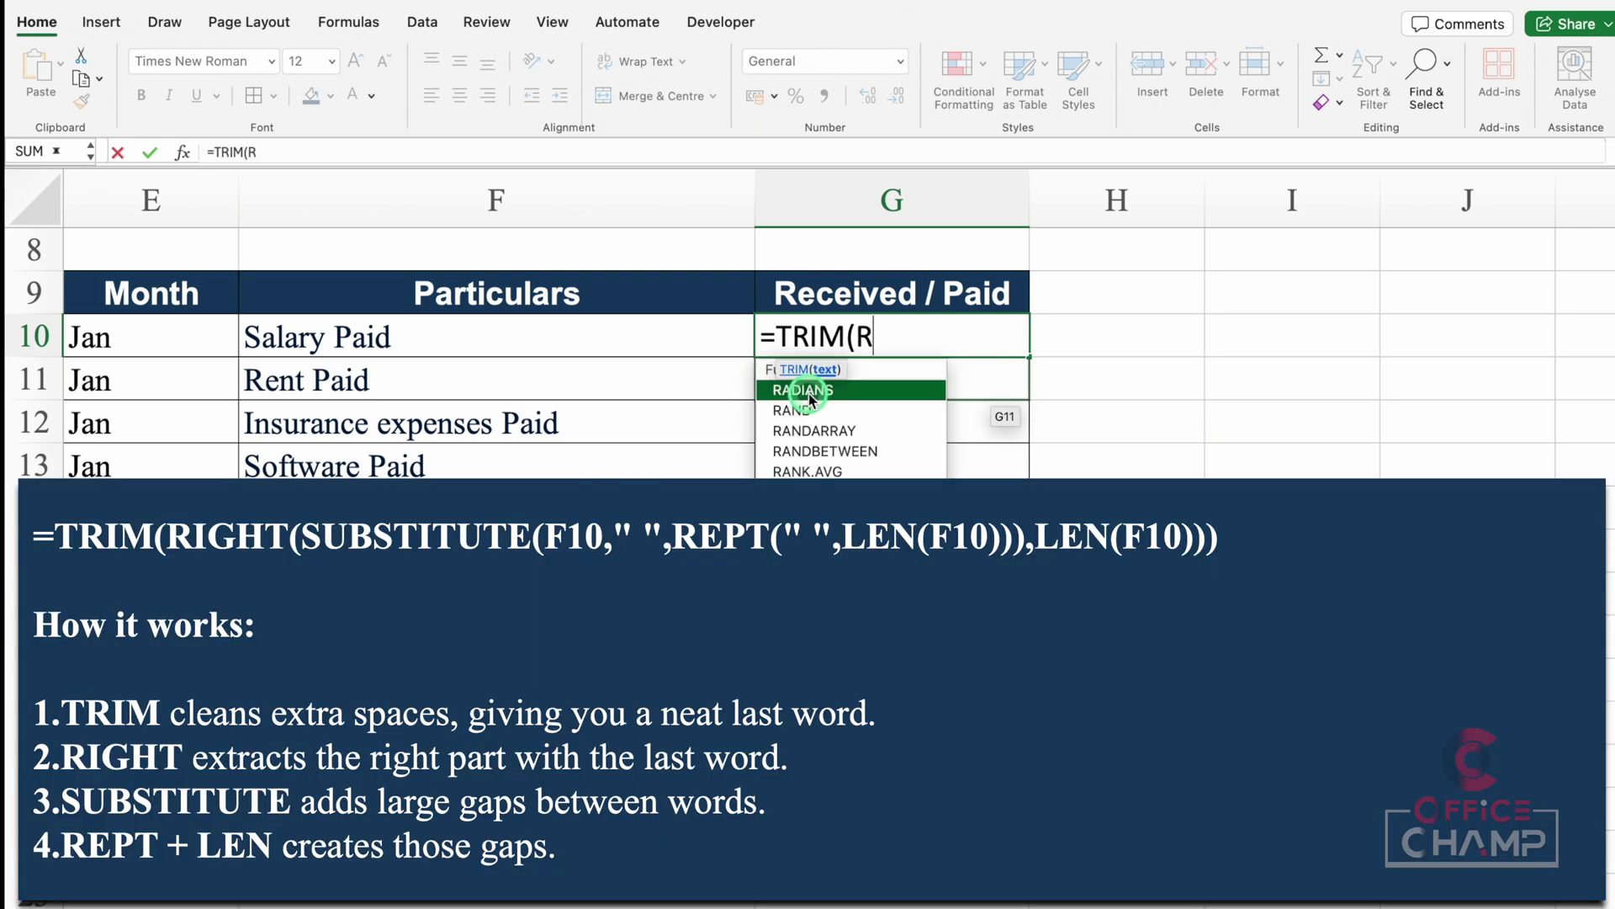
type("IGHT")
double_click(809, 395)
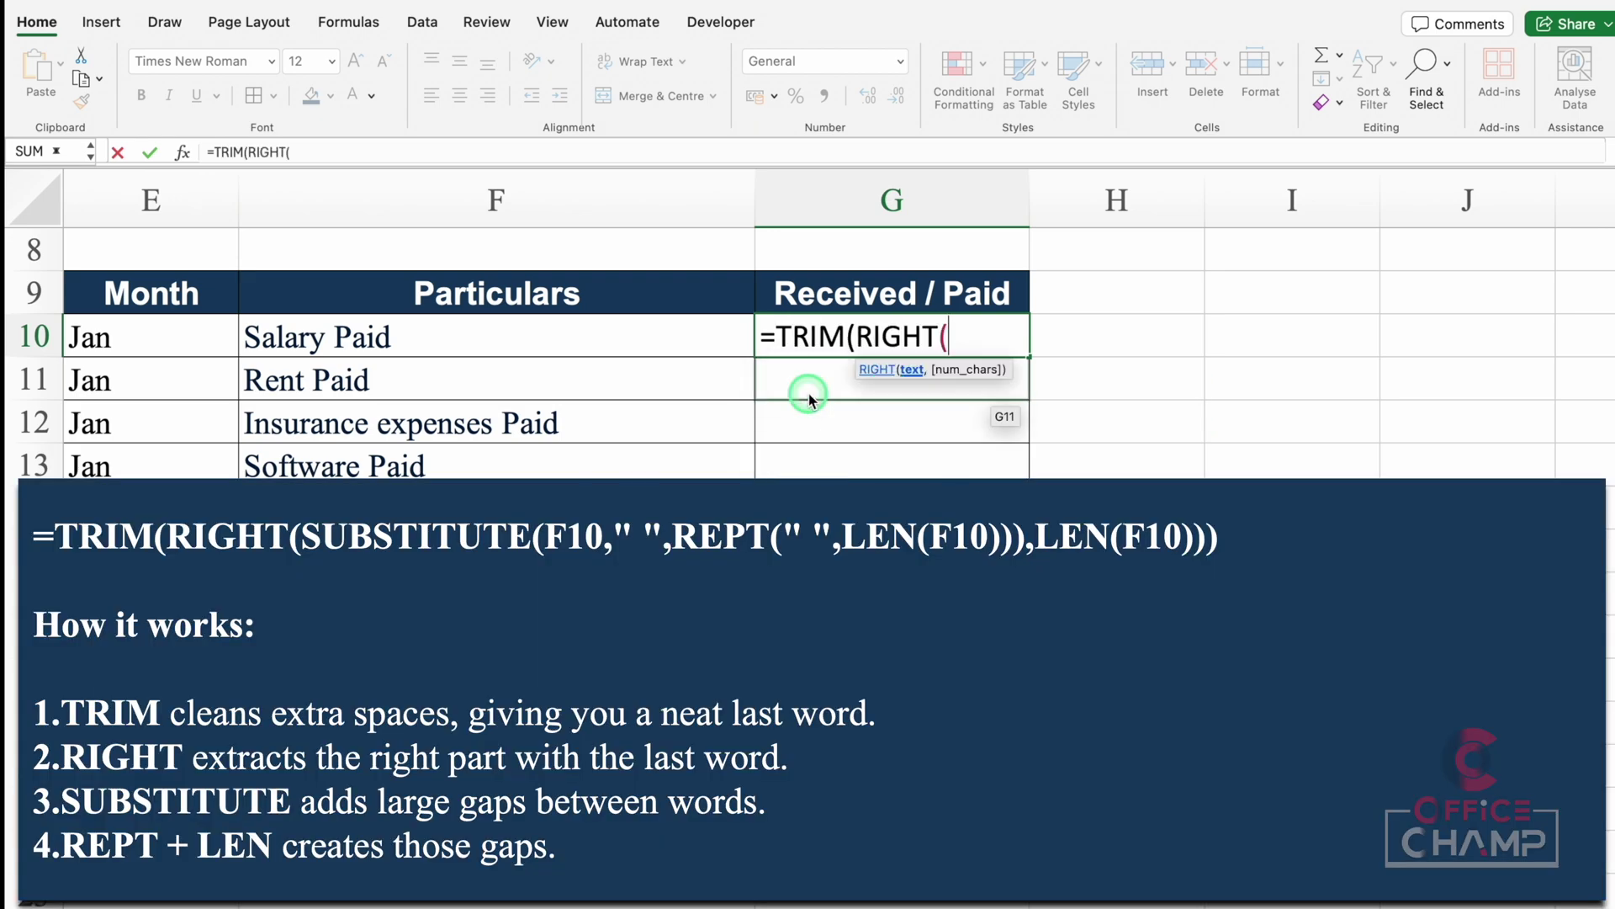
Add SUBSTITUTE(F10," ",REPT(" ",LEN(F10))) as the text argument of RIGHT in the G10 formula.
type("SUBS")
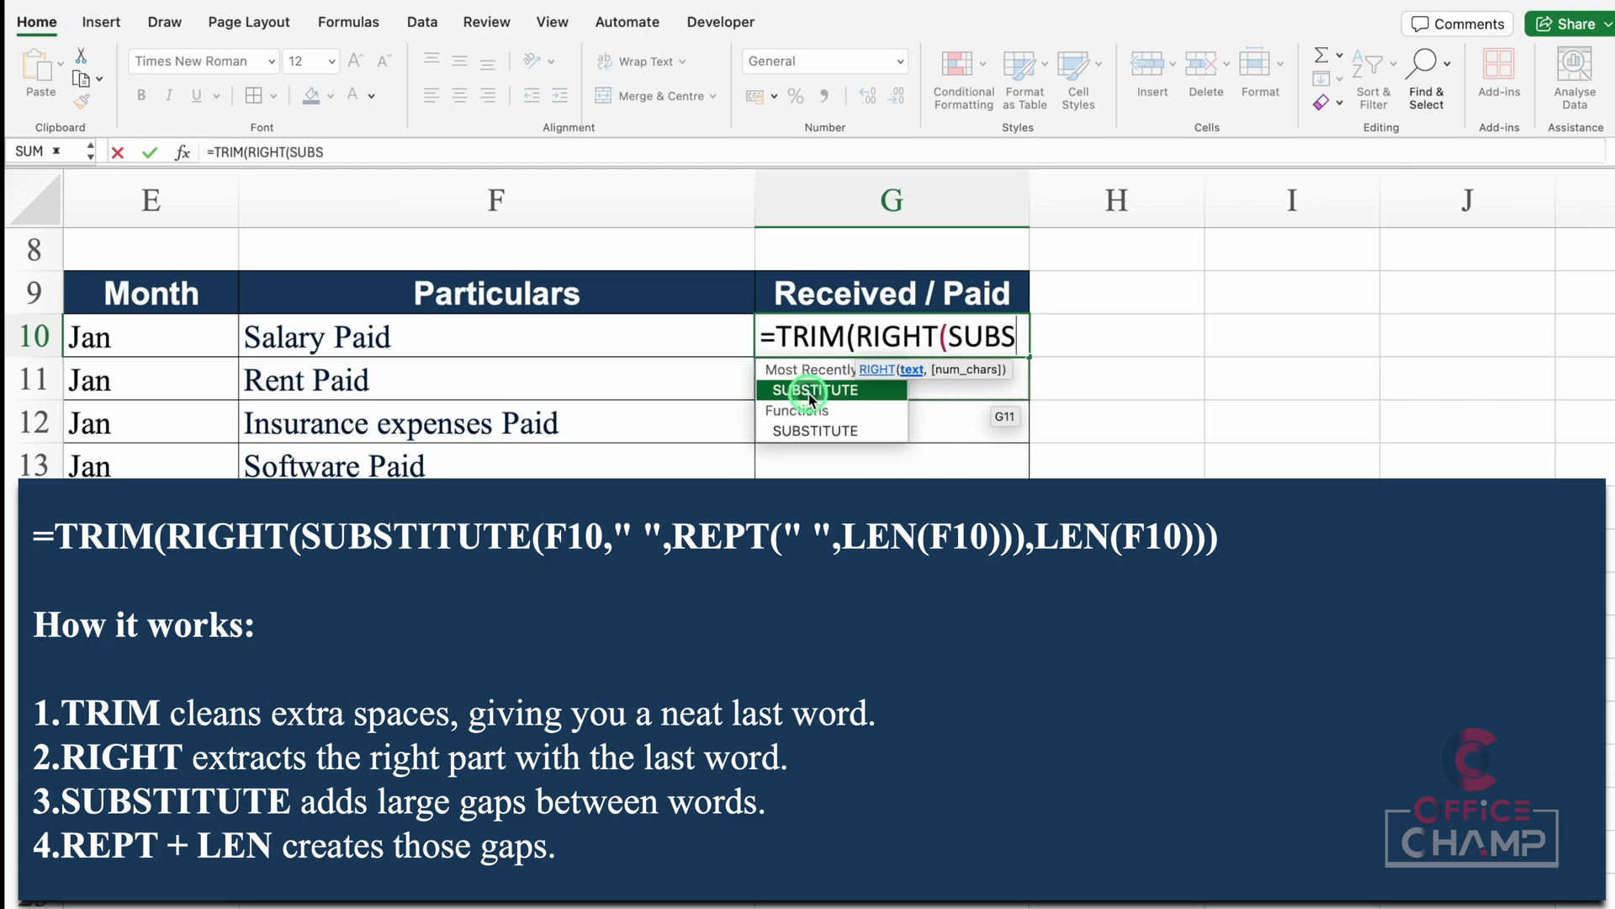
double_click(810, 396)
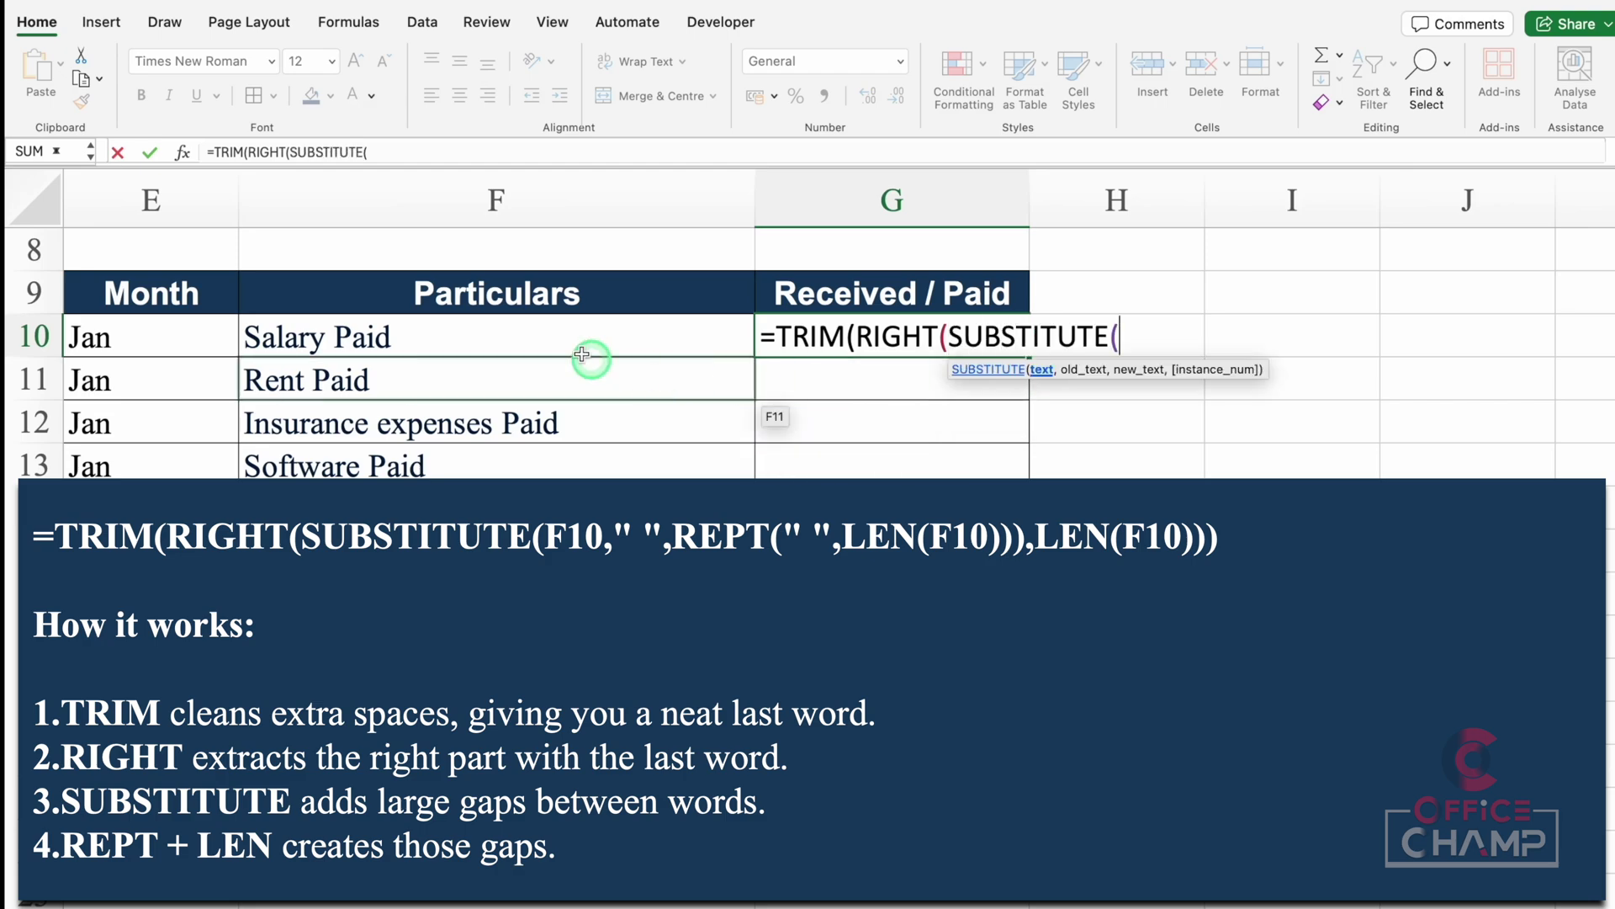
left_click(556, 335)
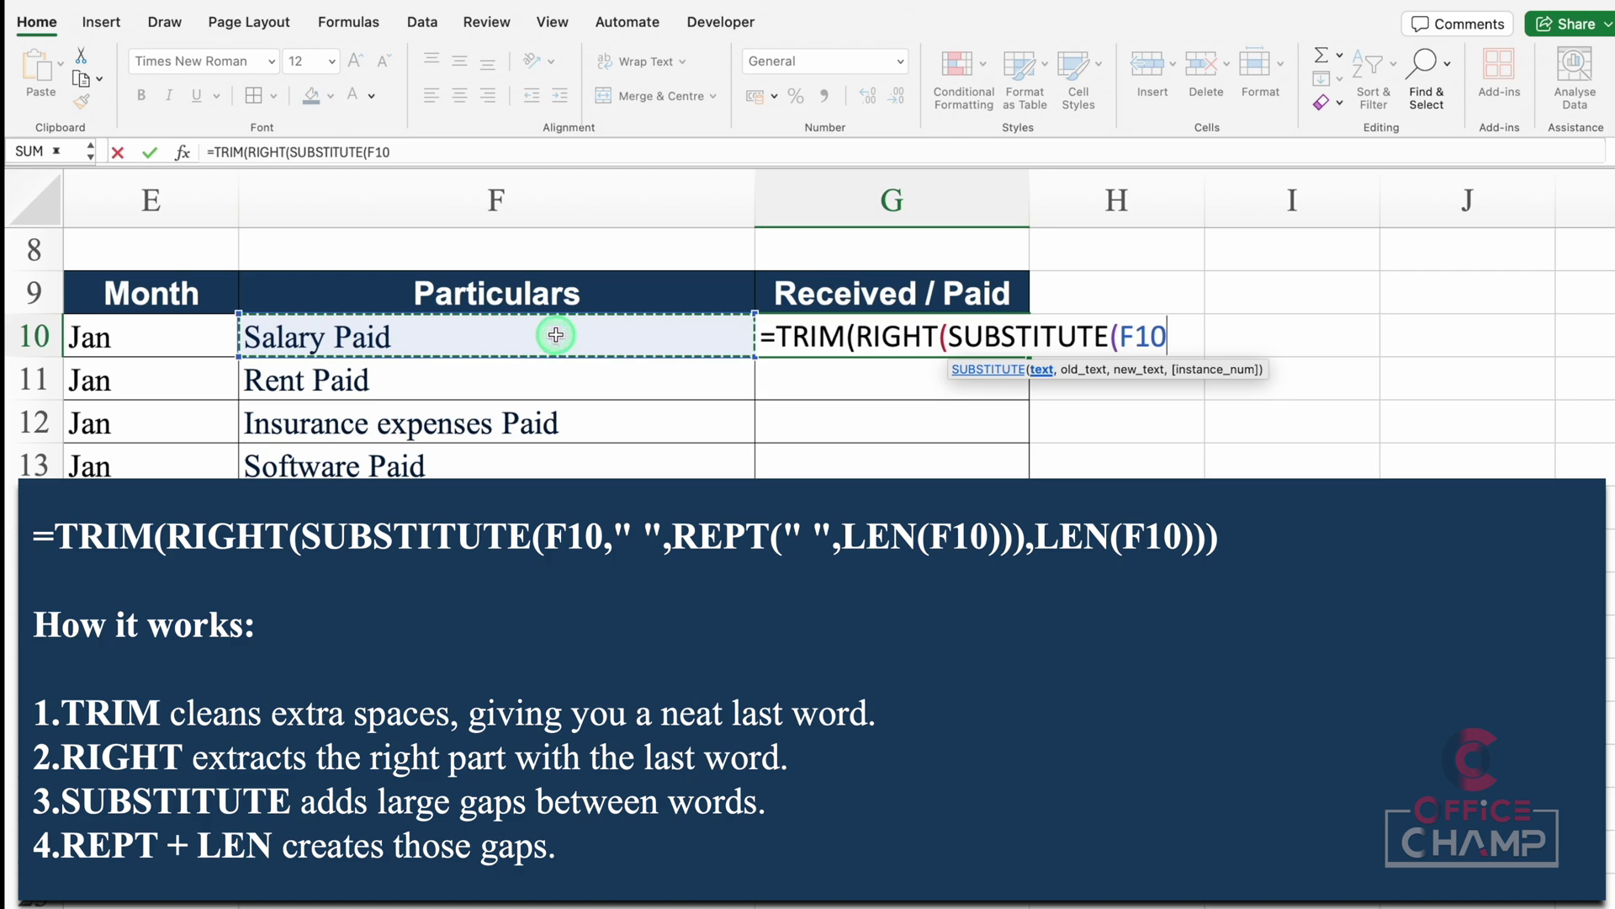
type(",")
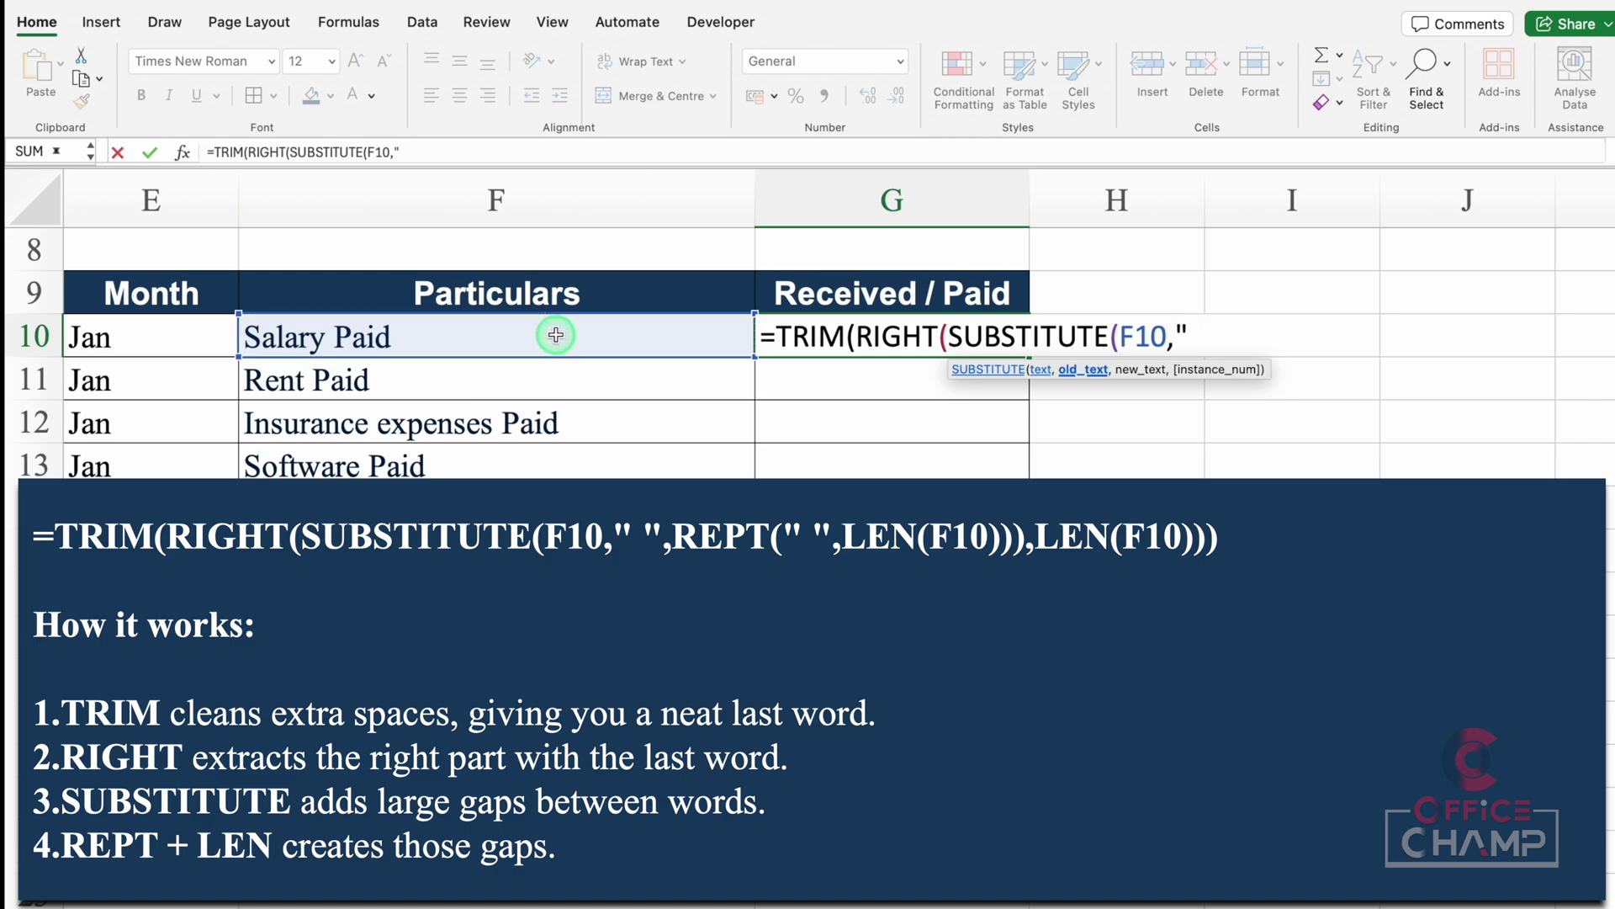
type("\" \",REPT")
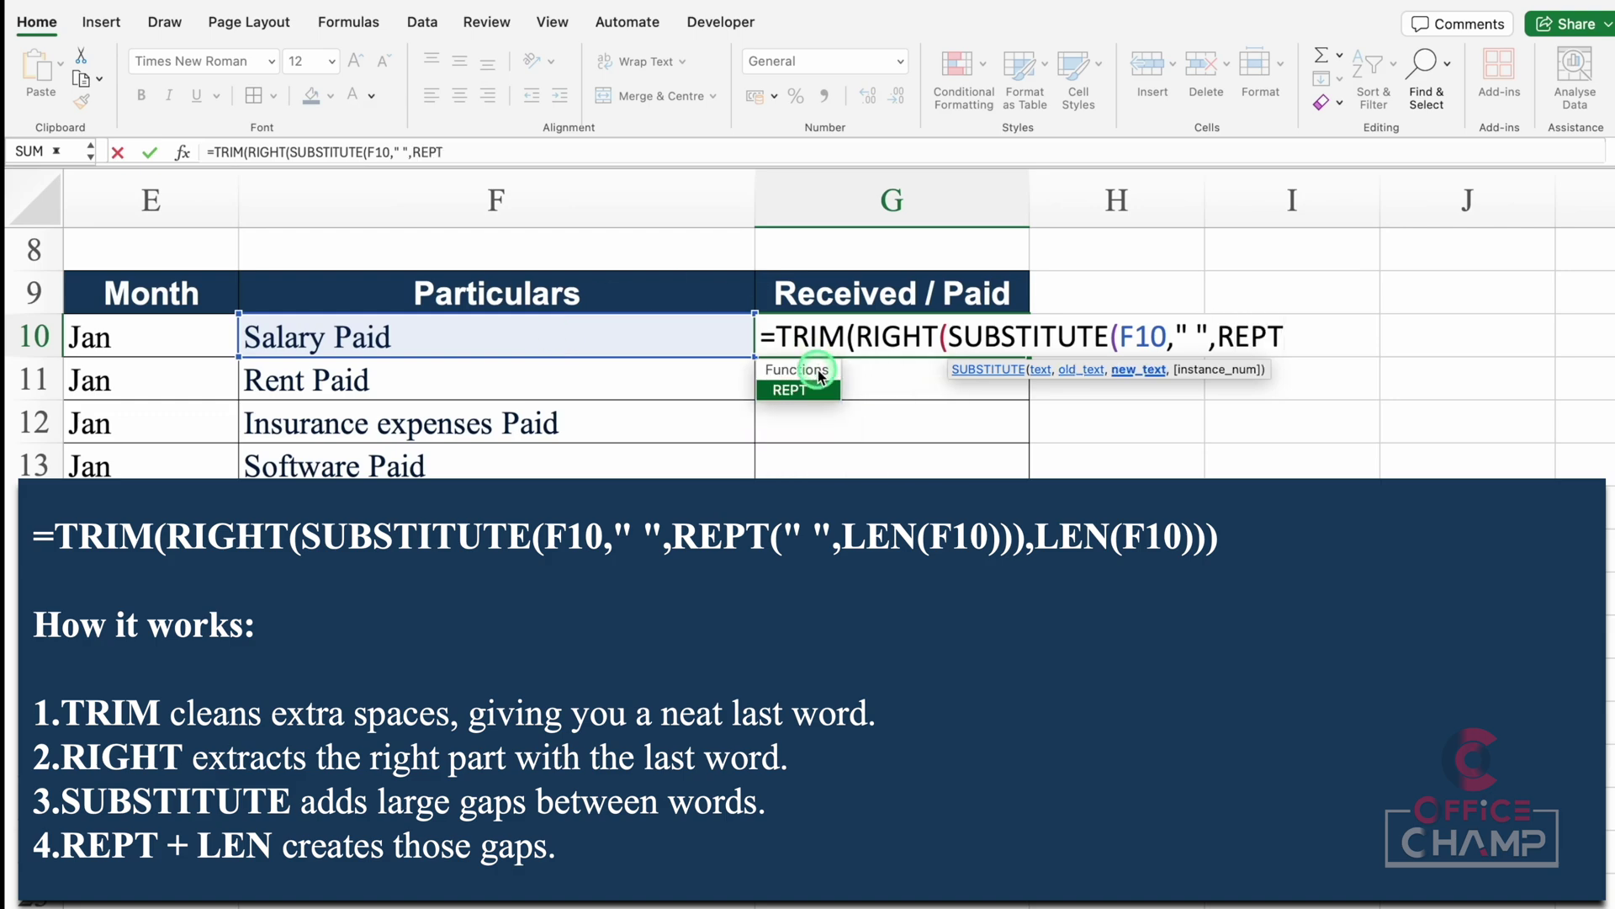
double_click(812, 389)
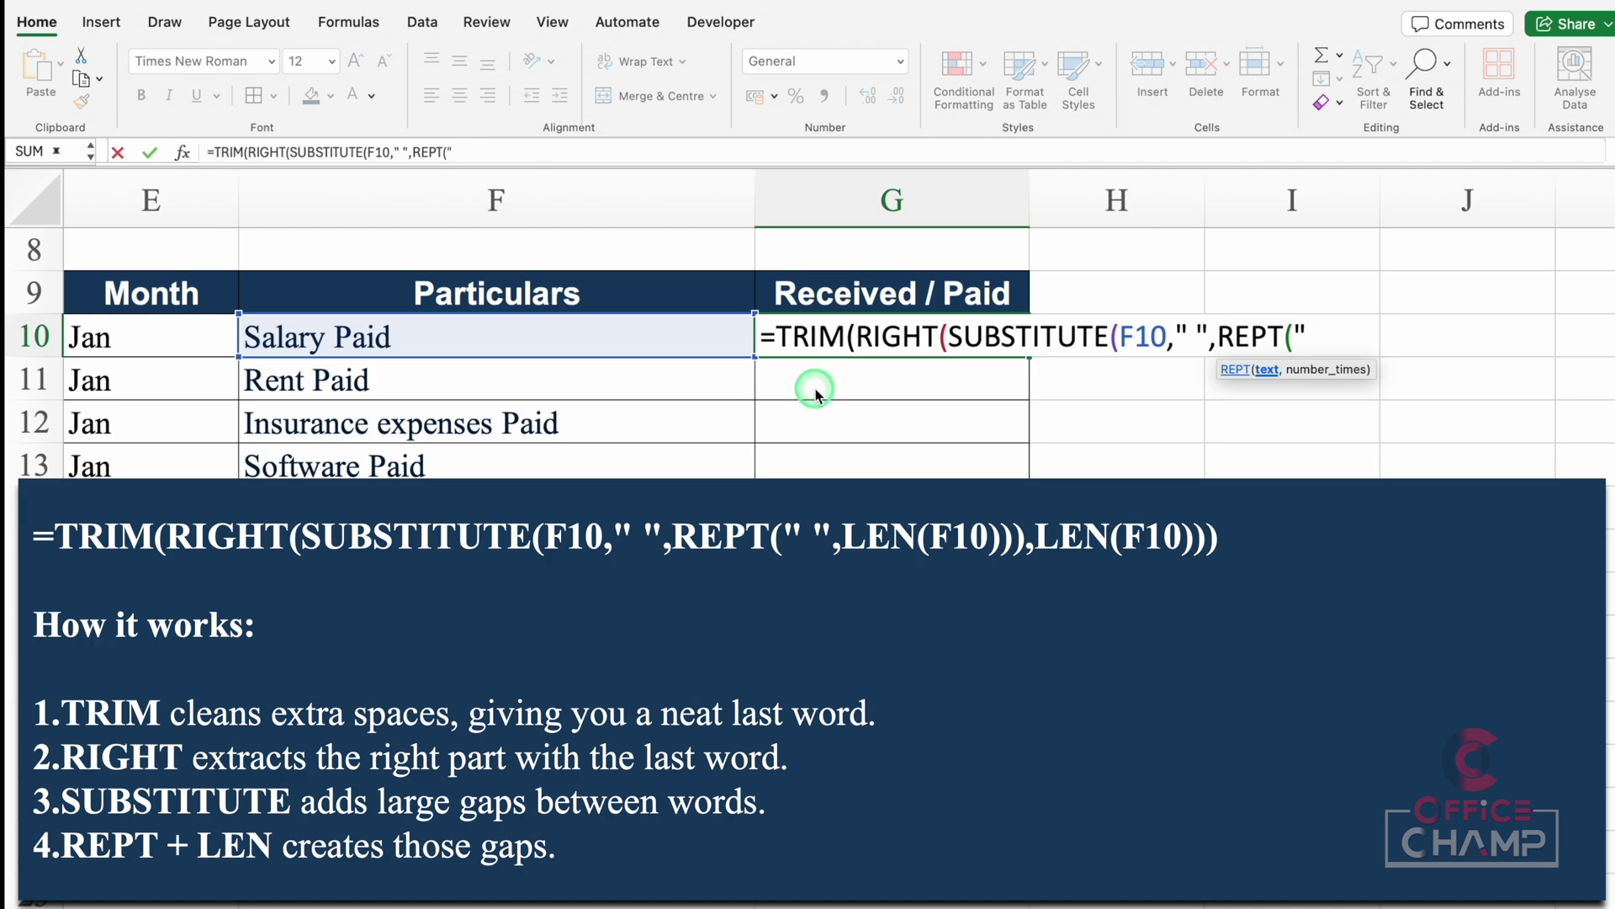
type("\" \",")
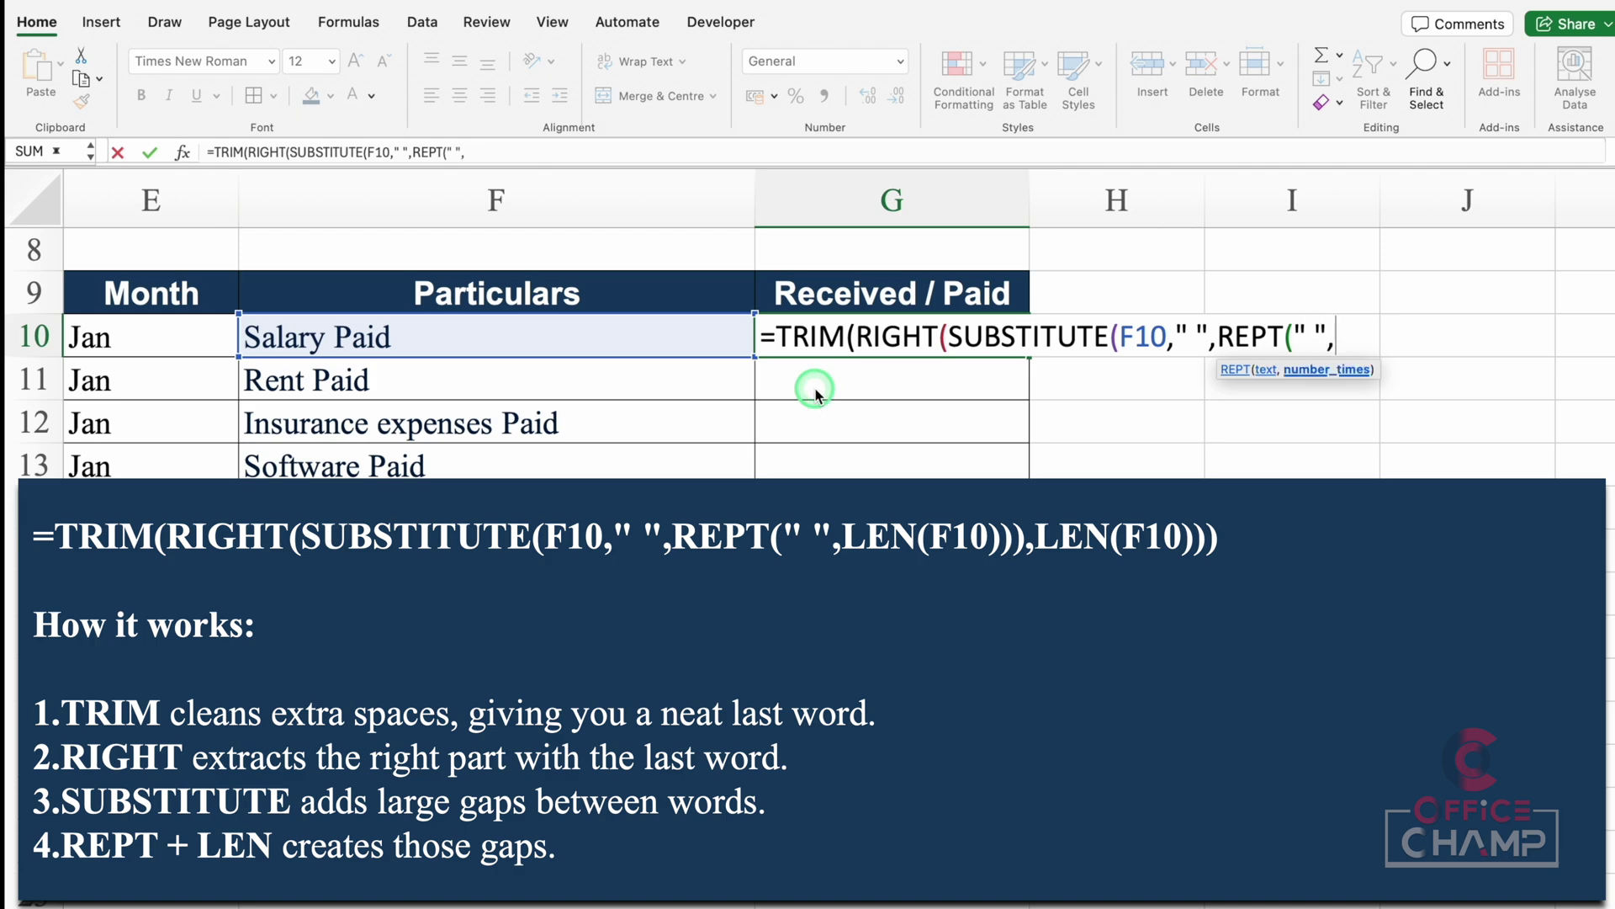
type("LEN")
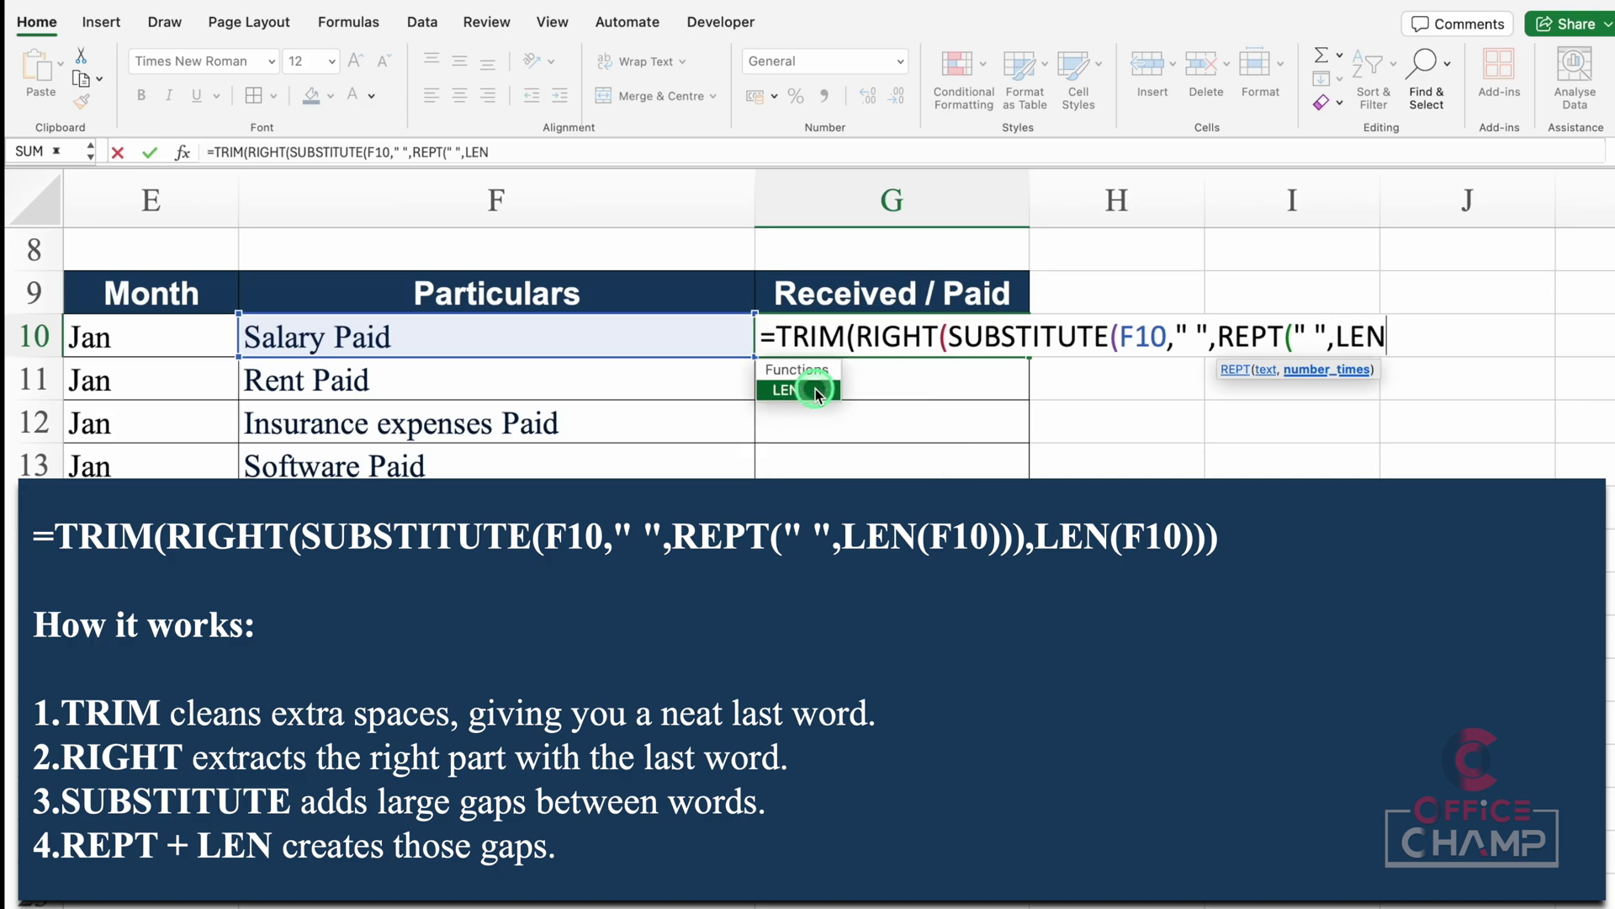
double_click(803, 390)
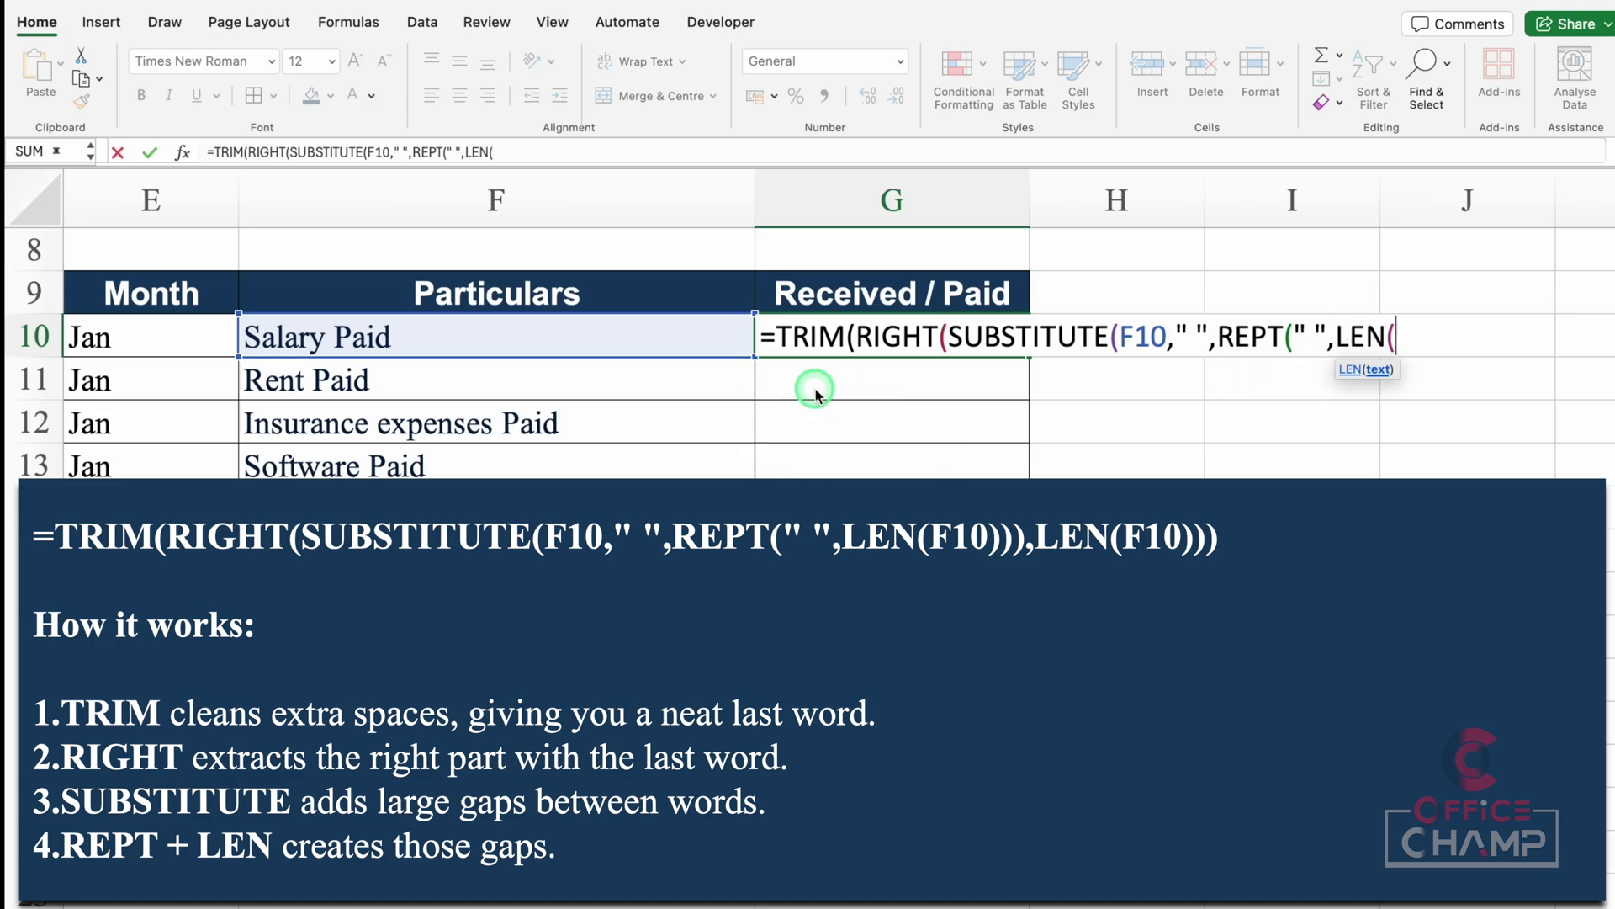
left_click(677, 335)
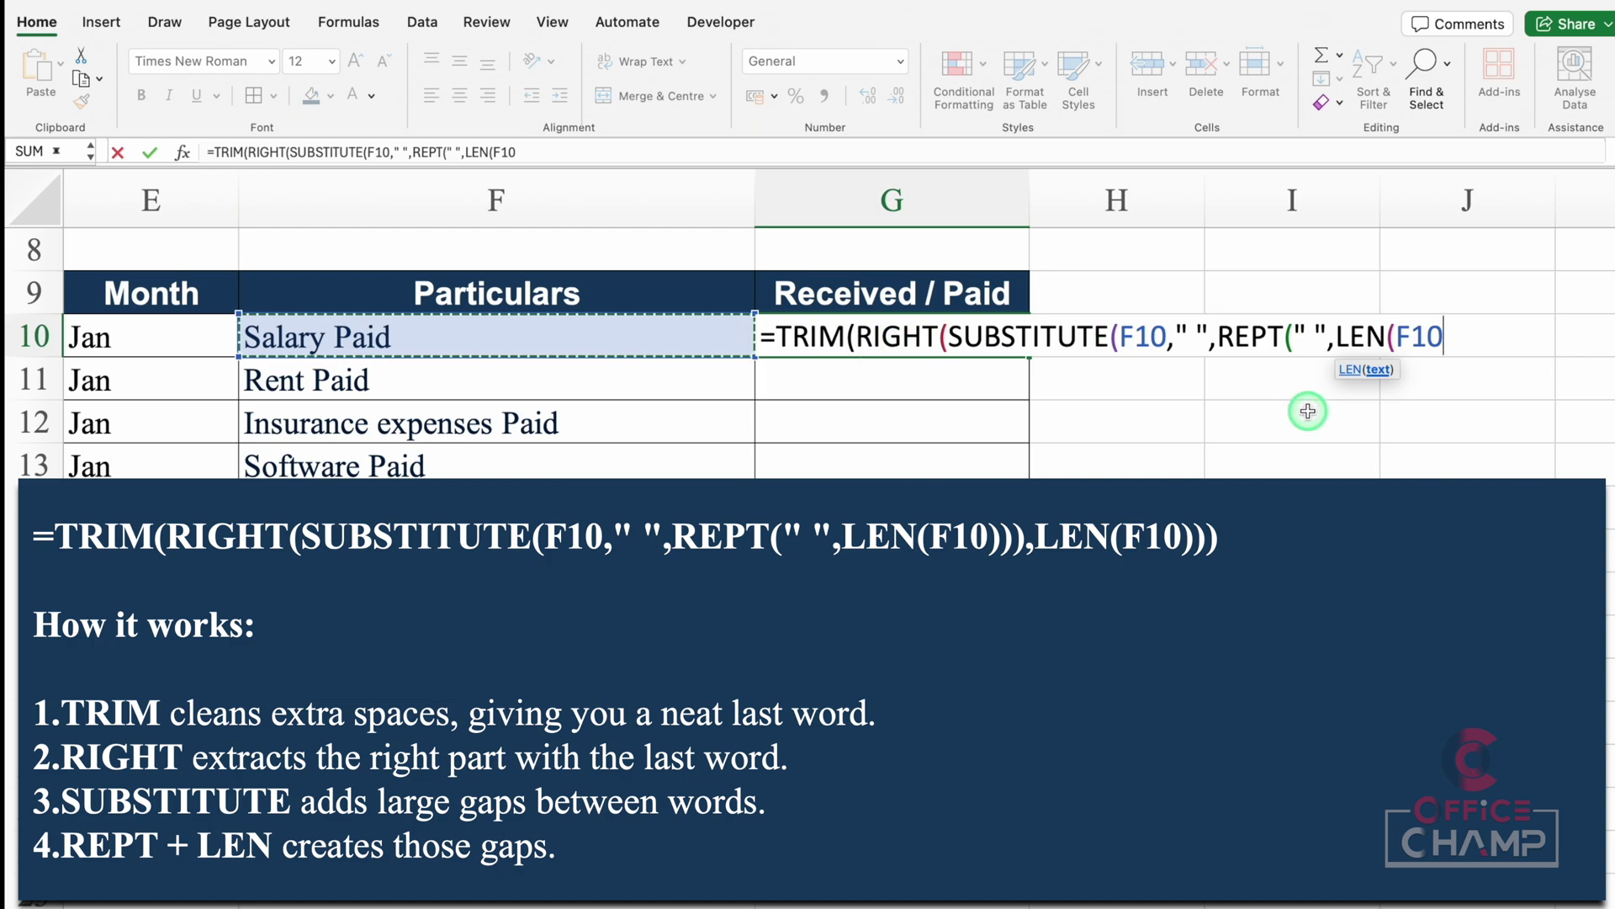
type("))),")
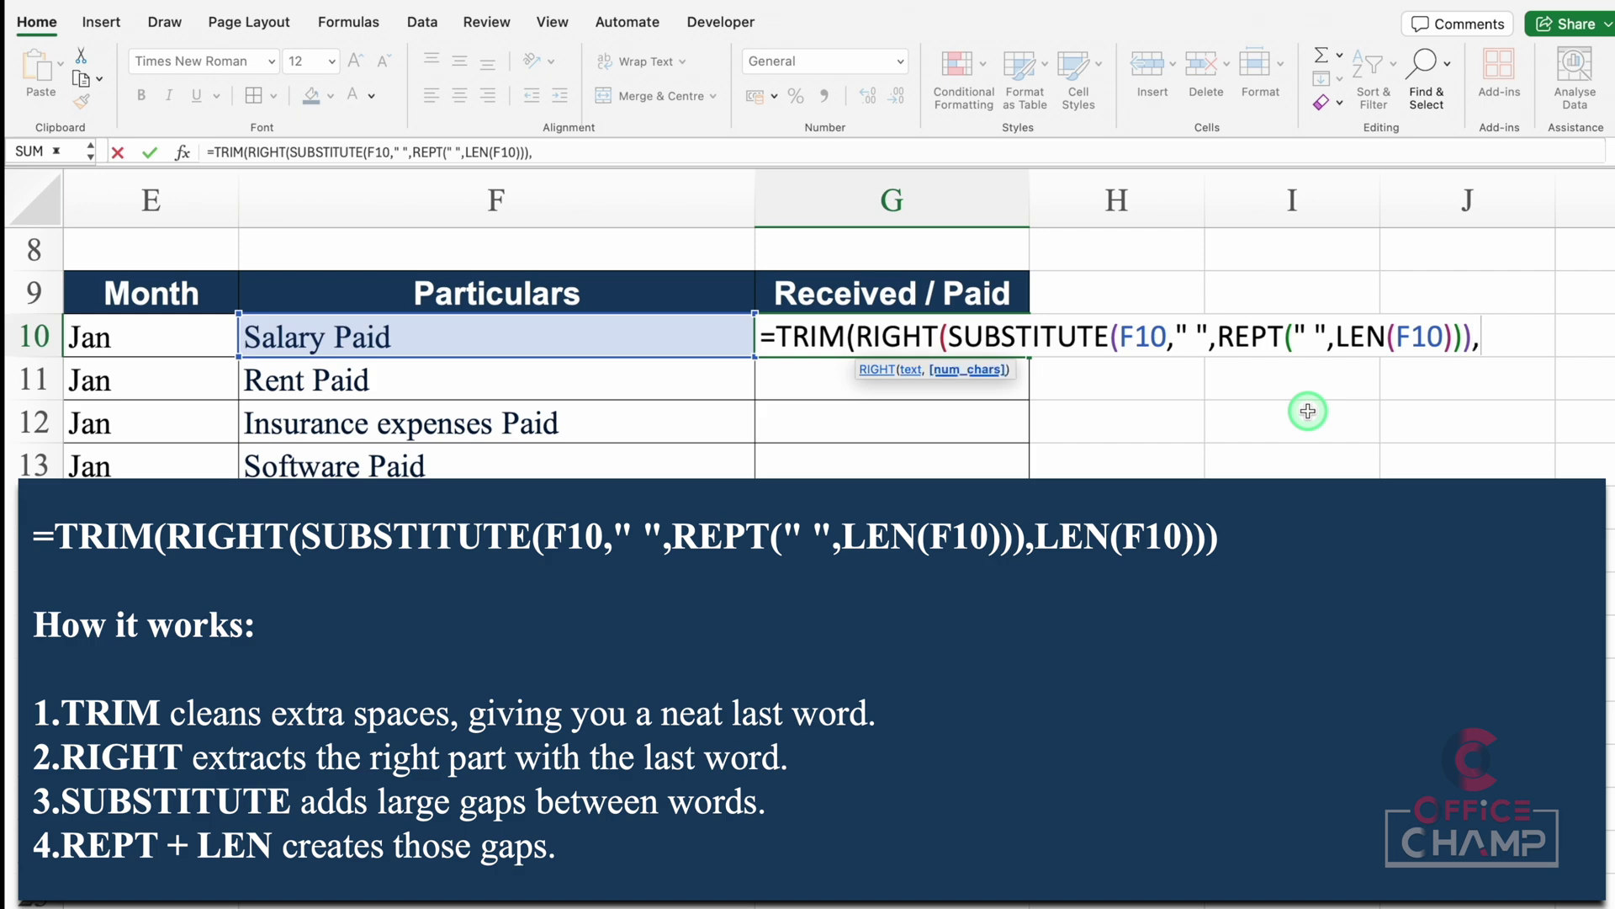
Complete the G10 formula with LEN(F10) as RIGHT's character count, close the brackets and enter it.
type("LEN(")
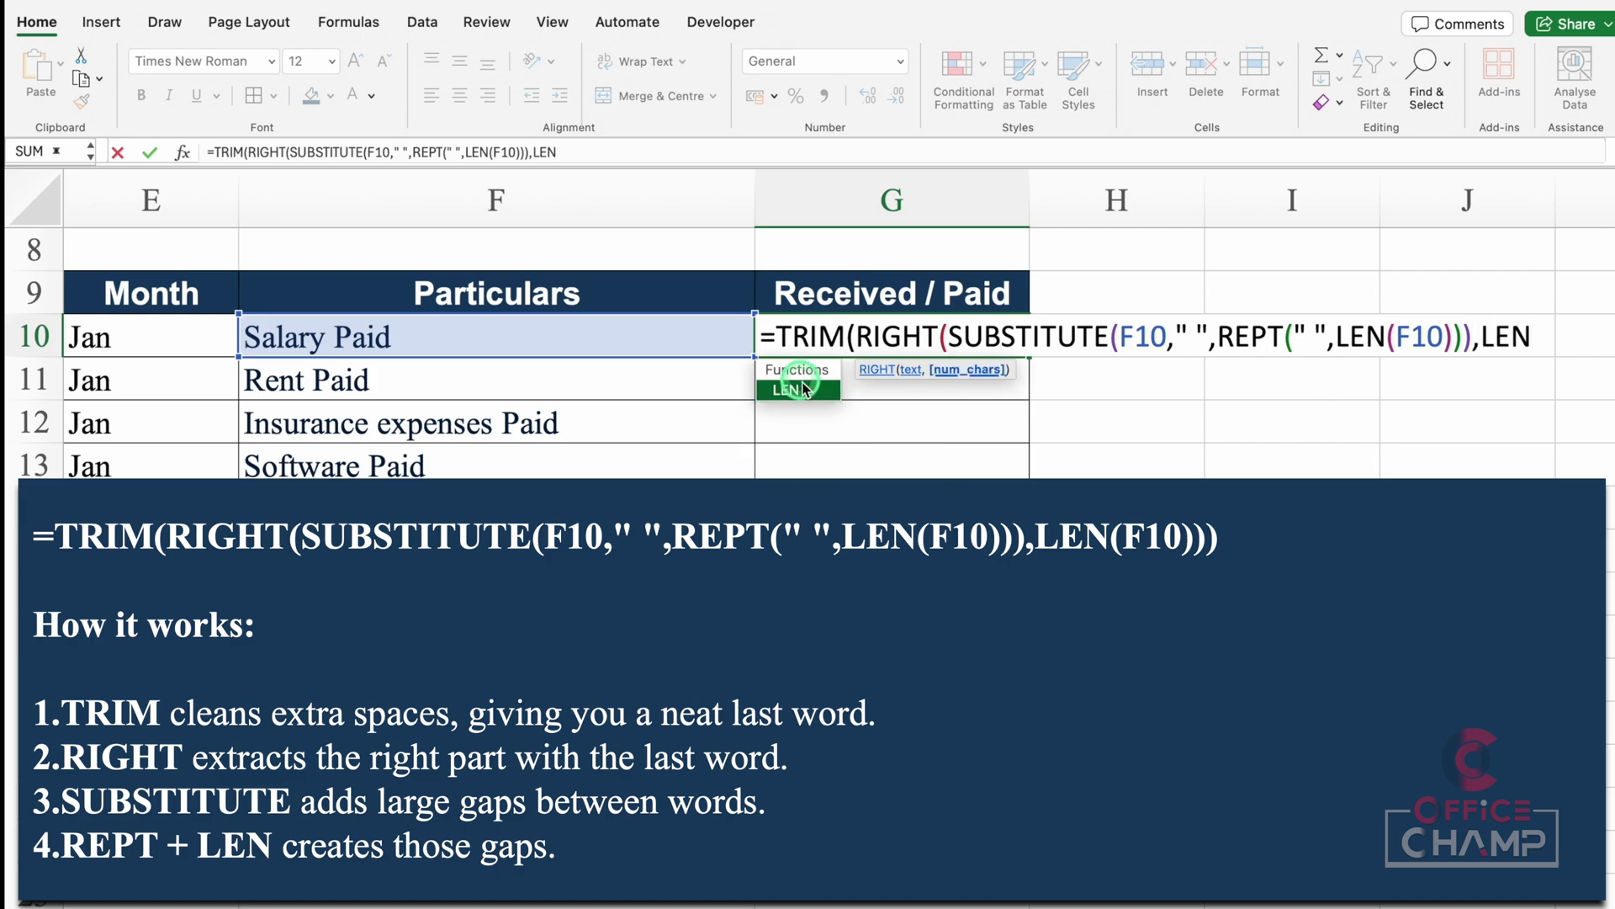
left_click(625, 334)
type(")))")
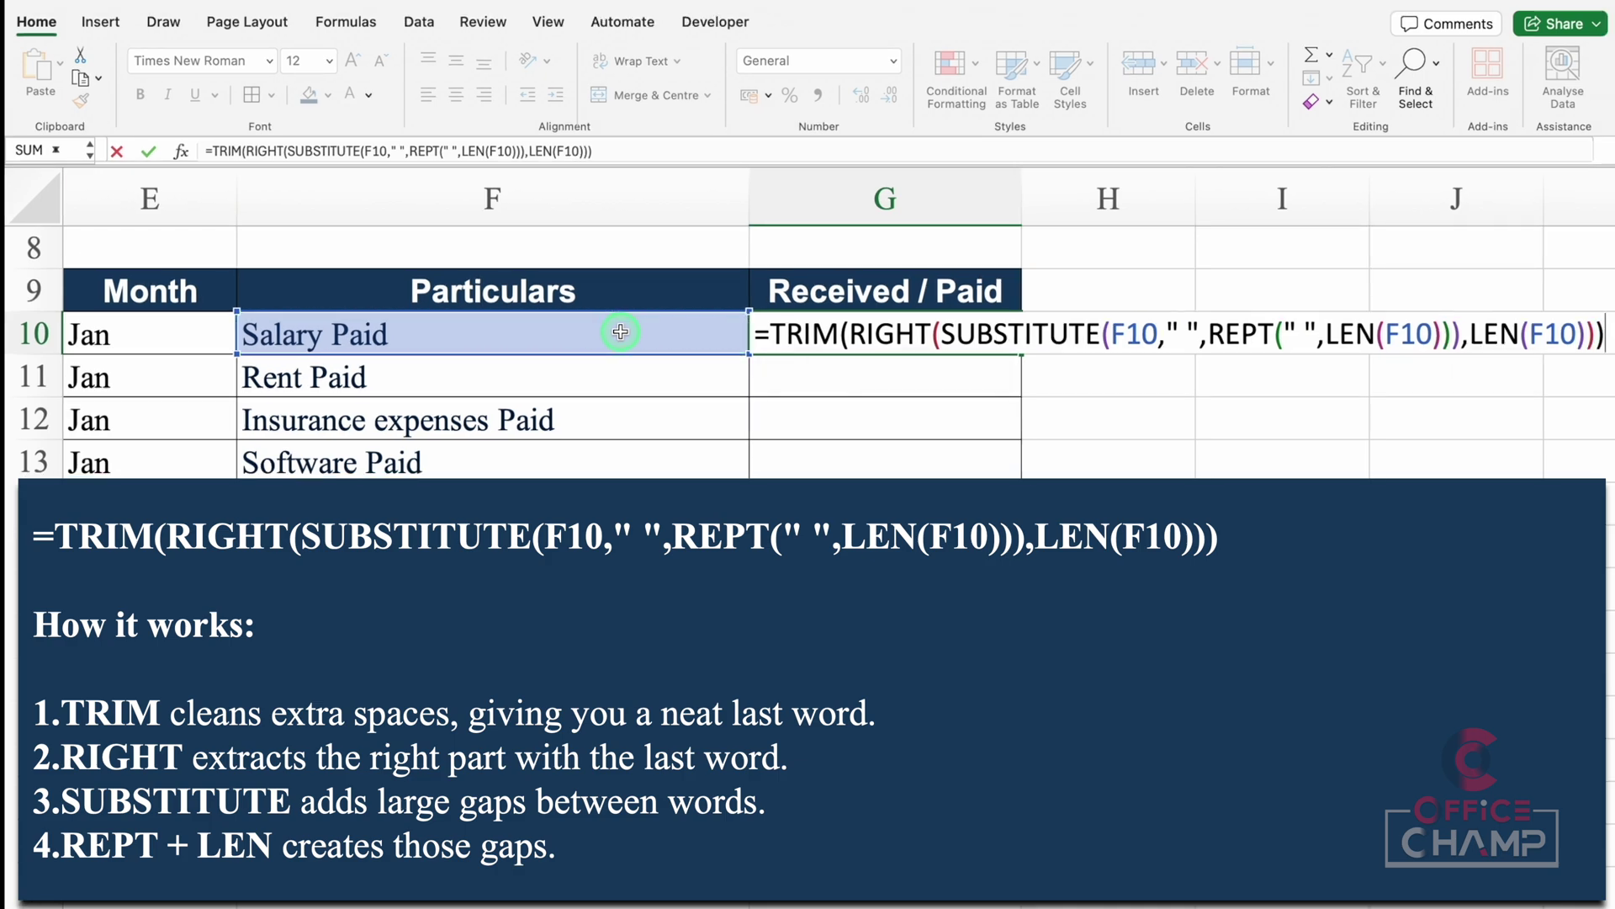
key("ctrl+Return")
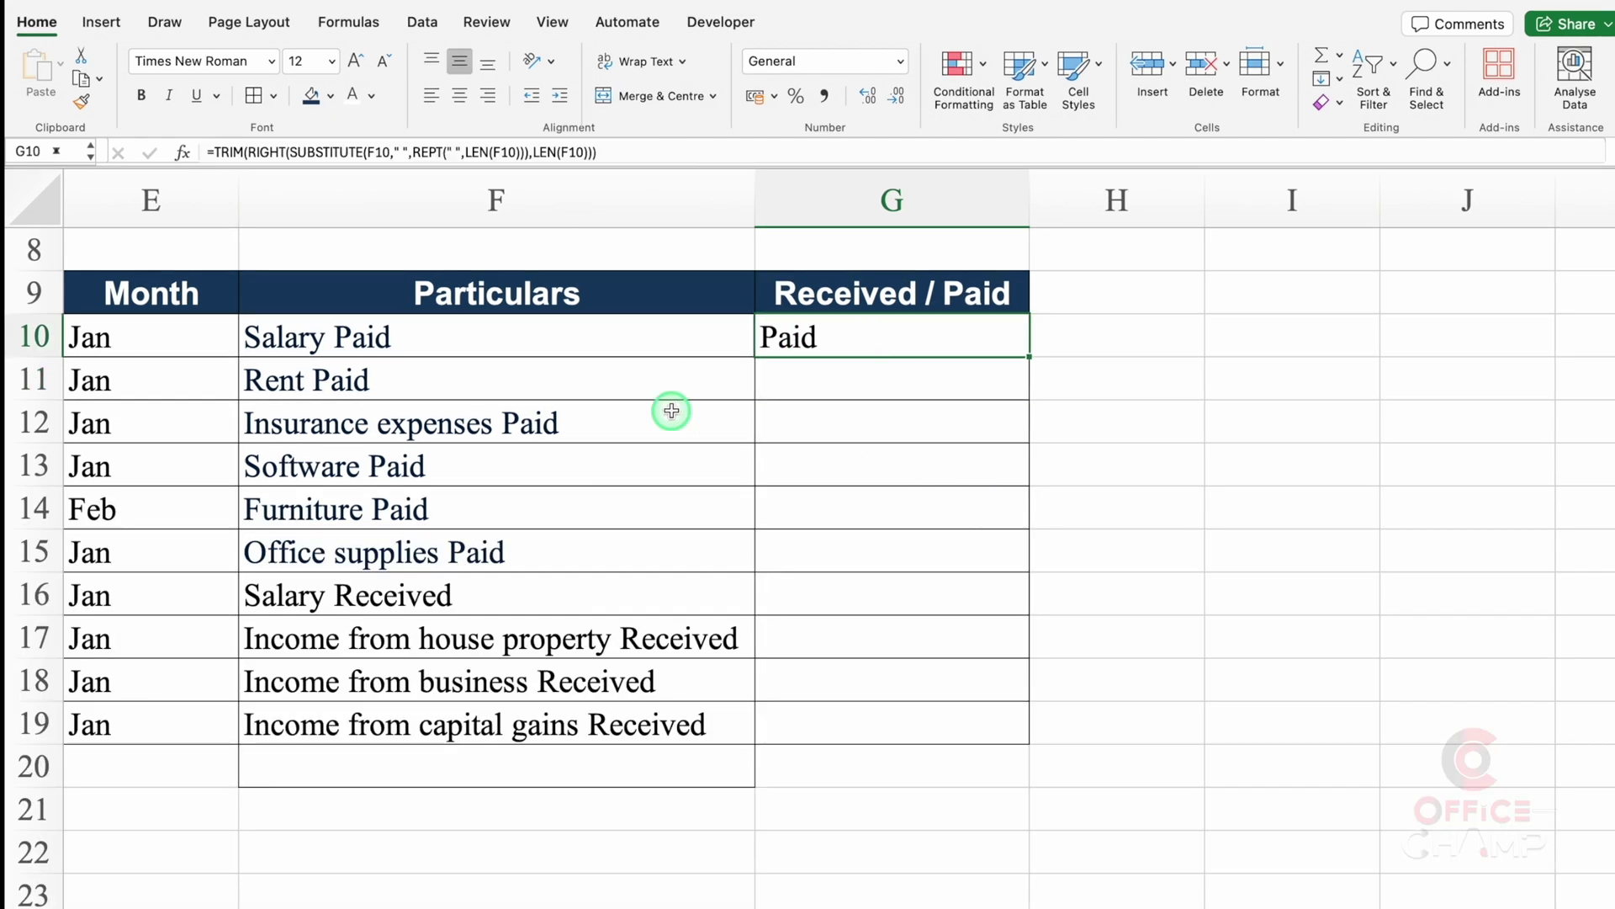
Fill the G10 formula down through G19 and check the copied formula in G16.
left_click(644, 340)
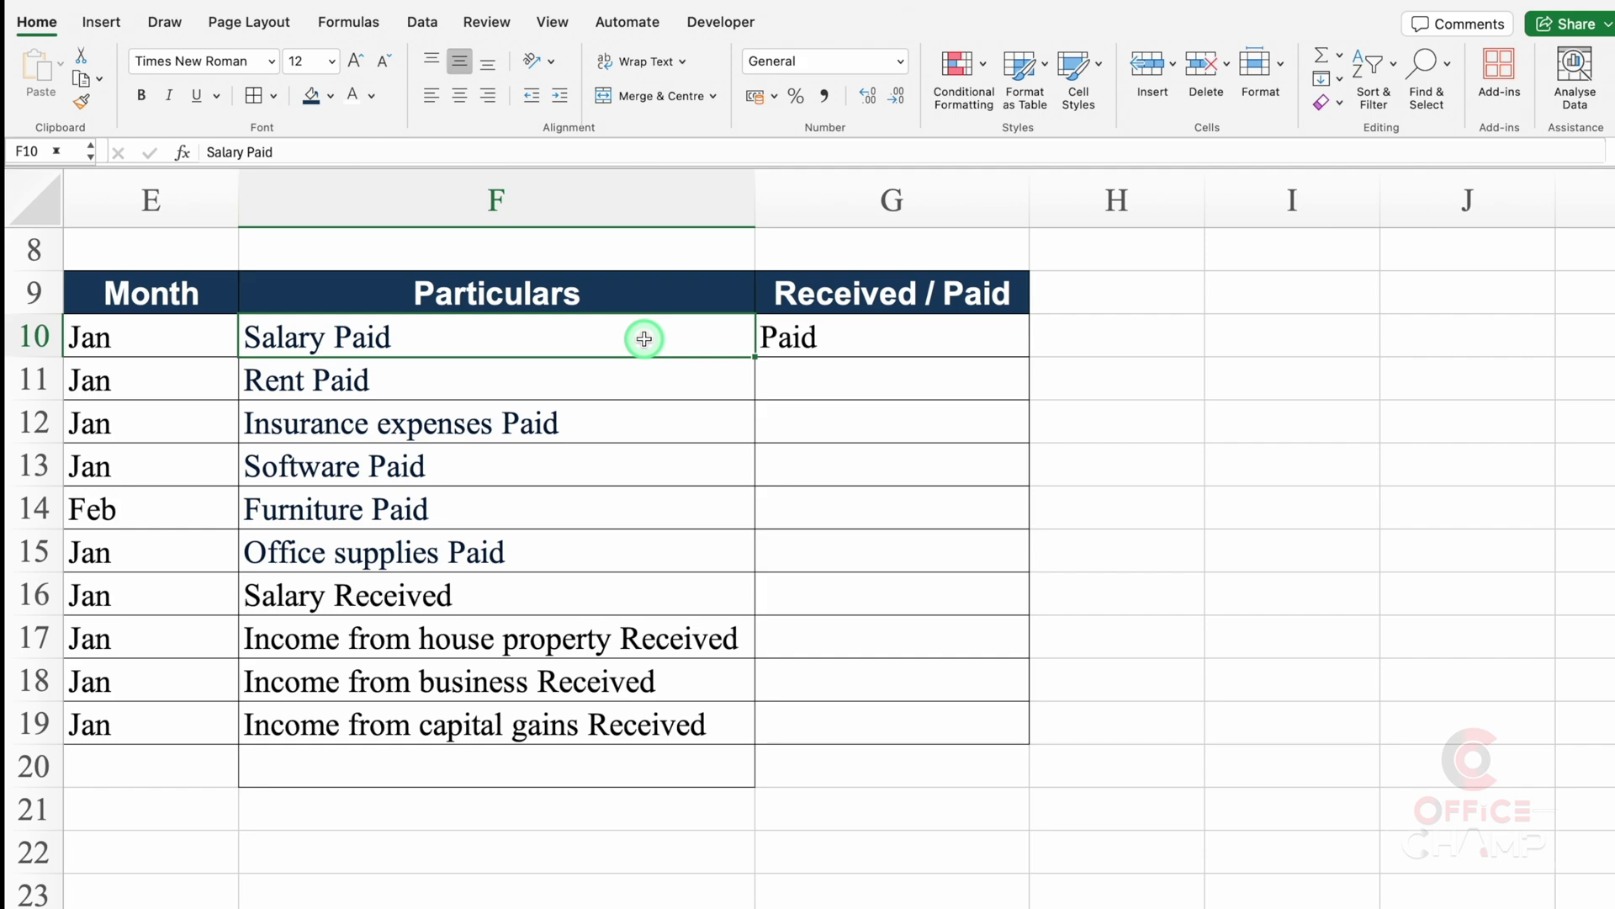
left_click(1018, 347)
double_click(1028, 356)
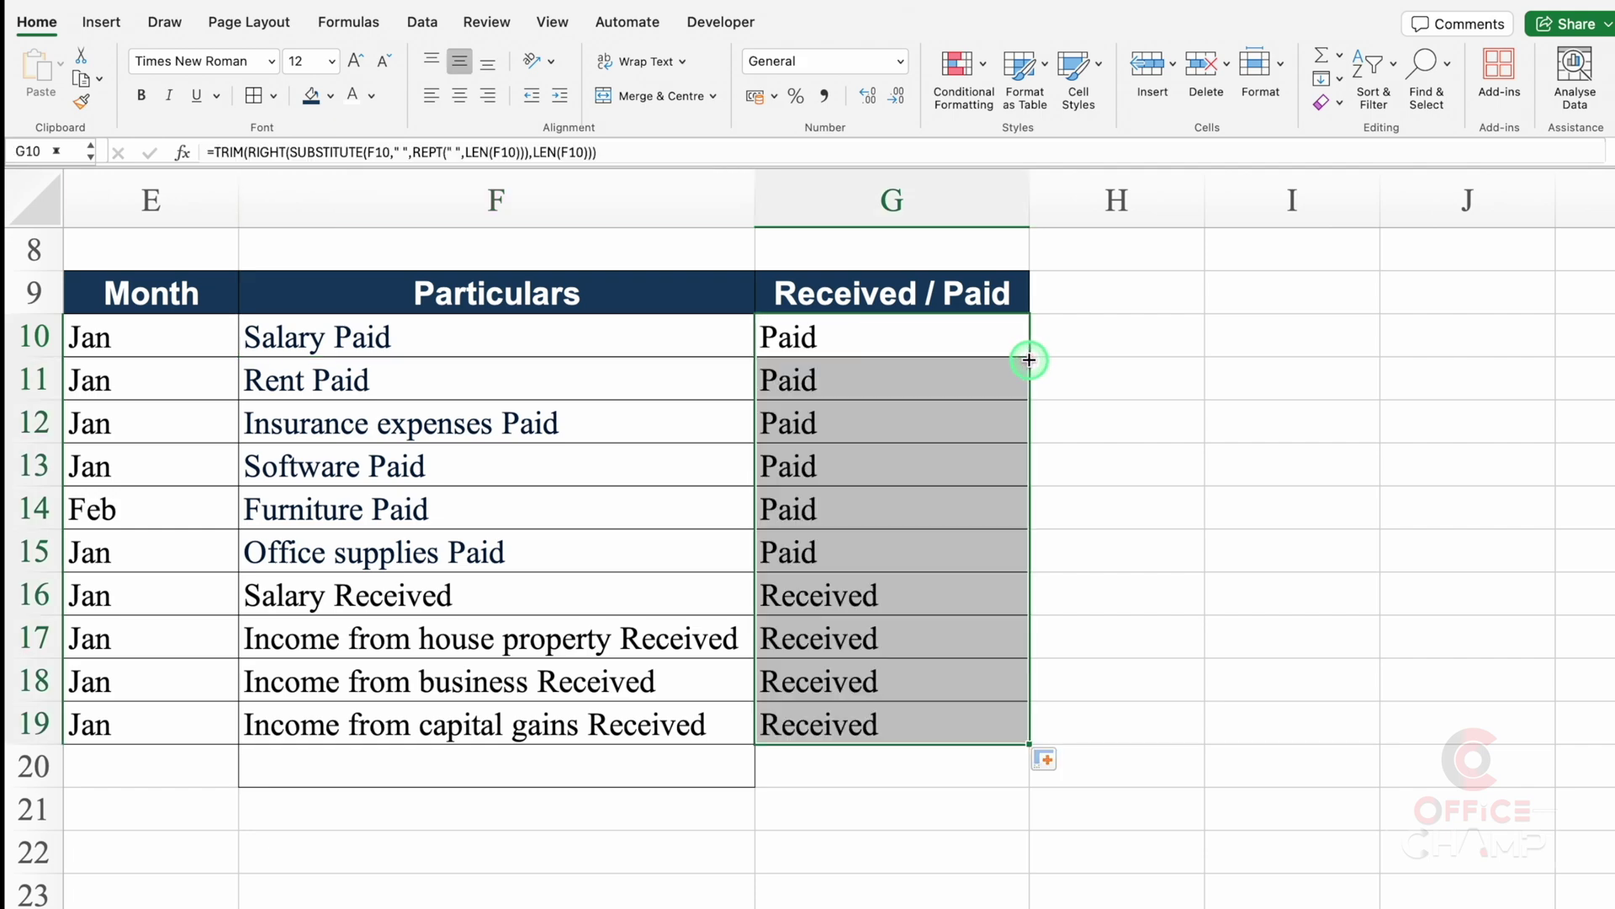
left_click(901, 341)
left_click(877, 594)
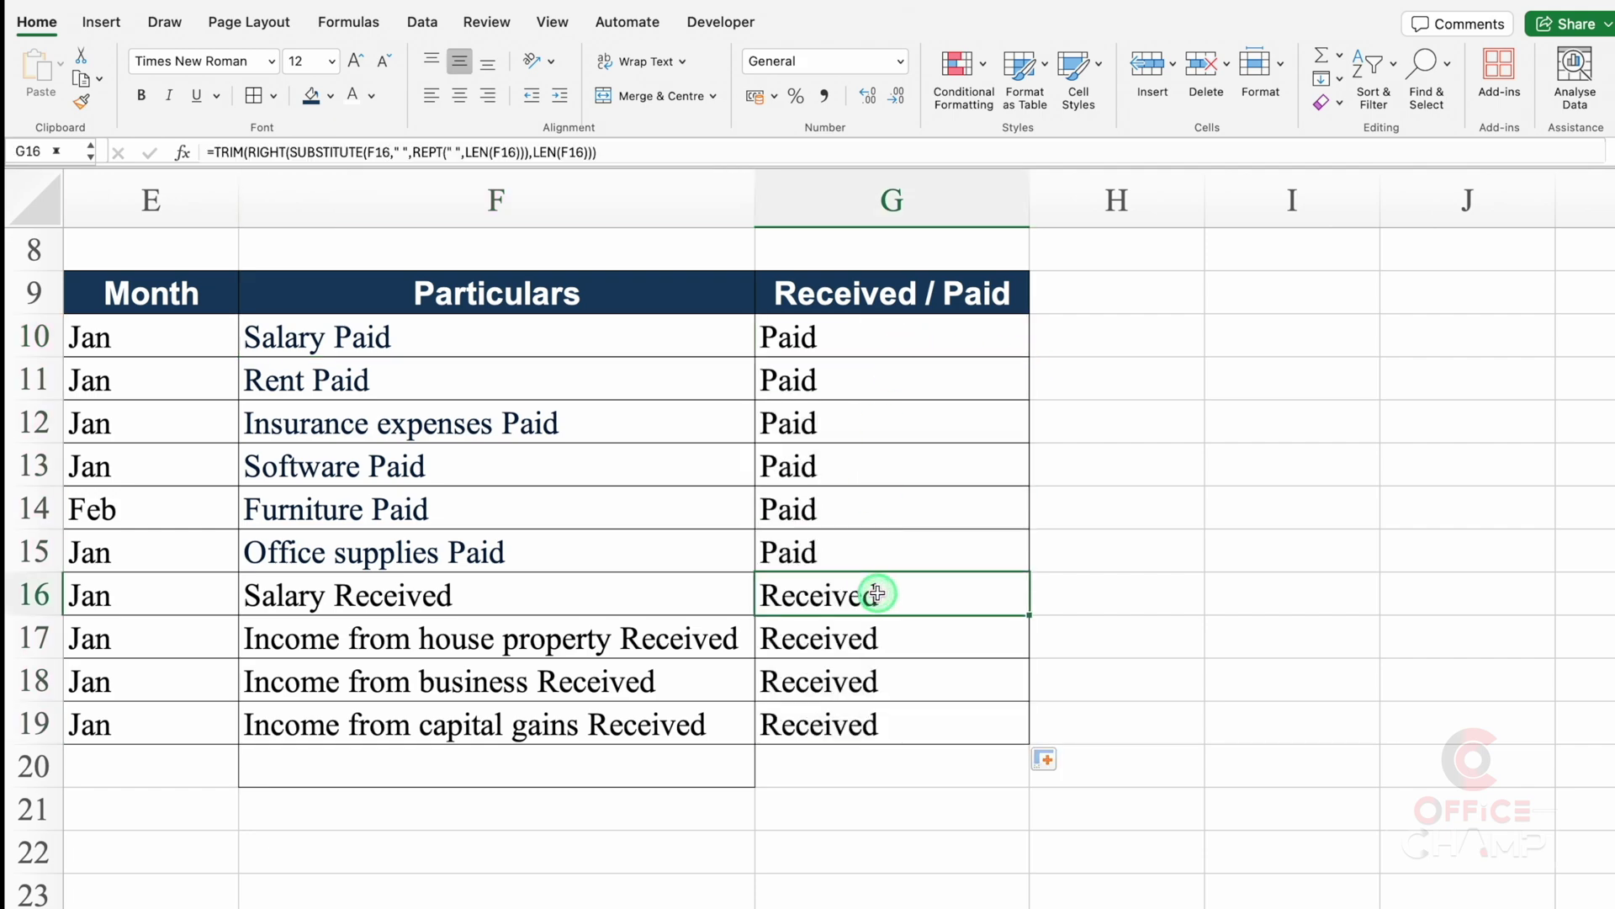
Try appending a person's name after Salary Paid in F10 and check the formula result in G10.
double_click(486, 342)
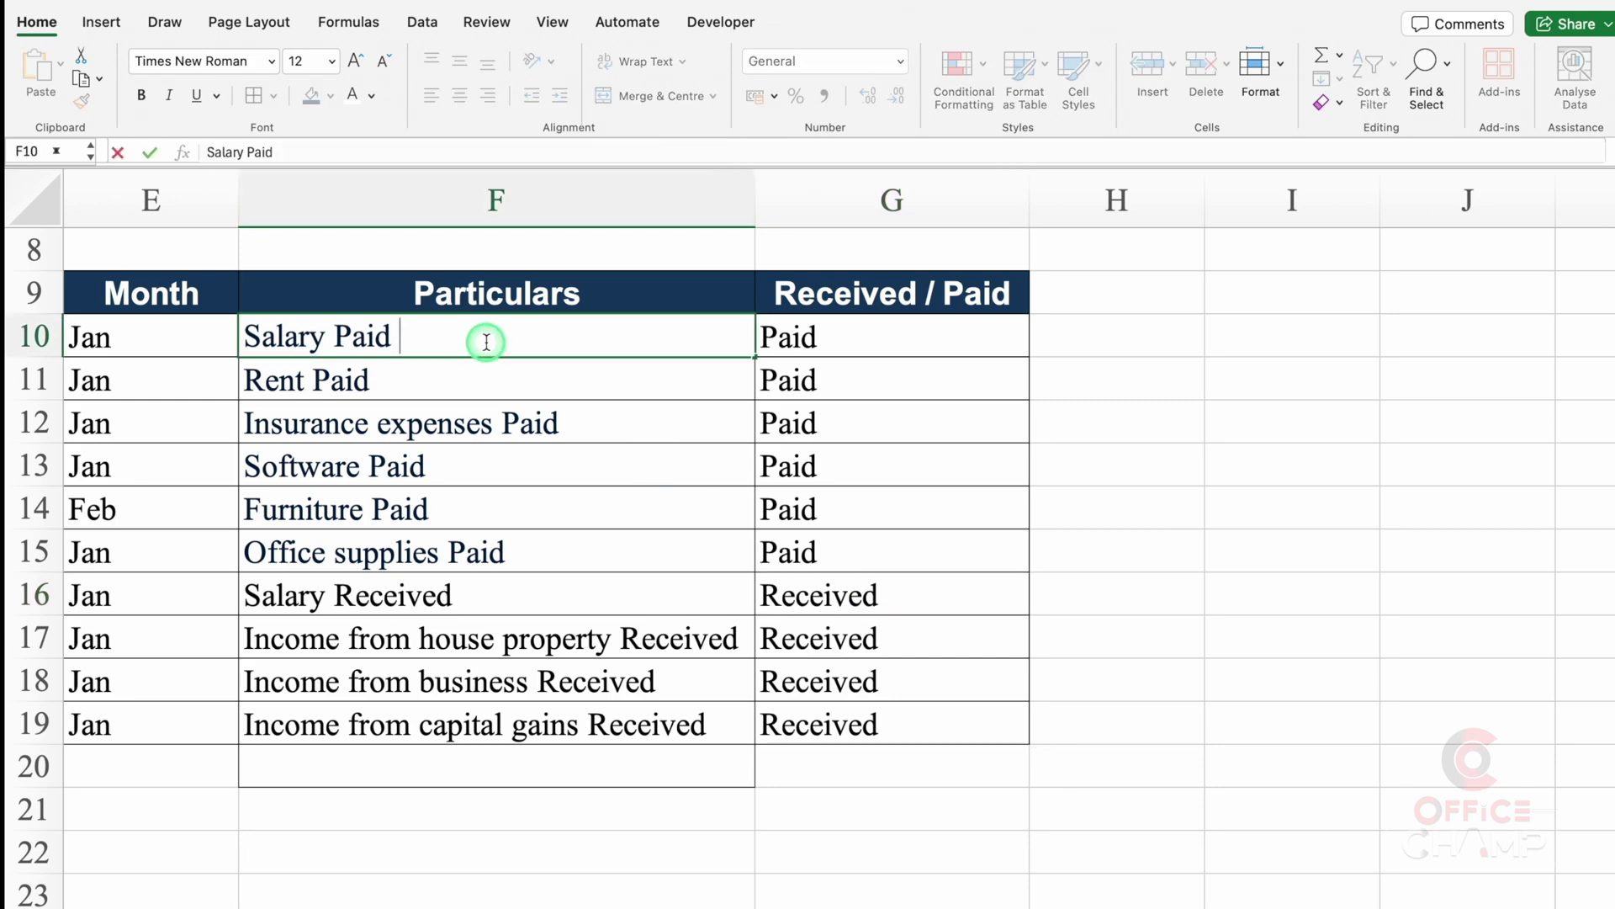
type("Vijay")
key("Return")
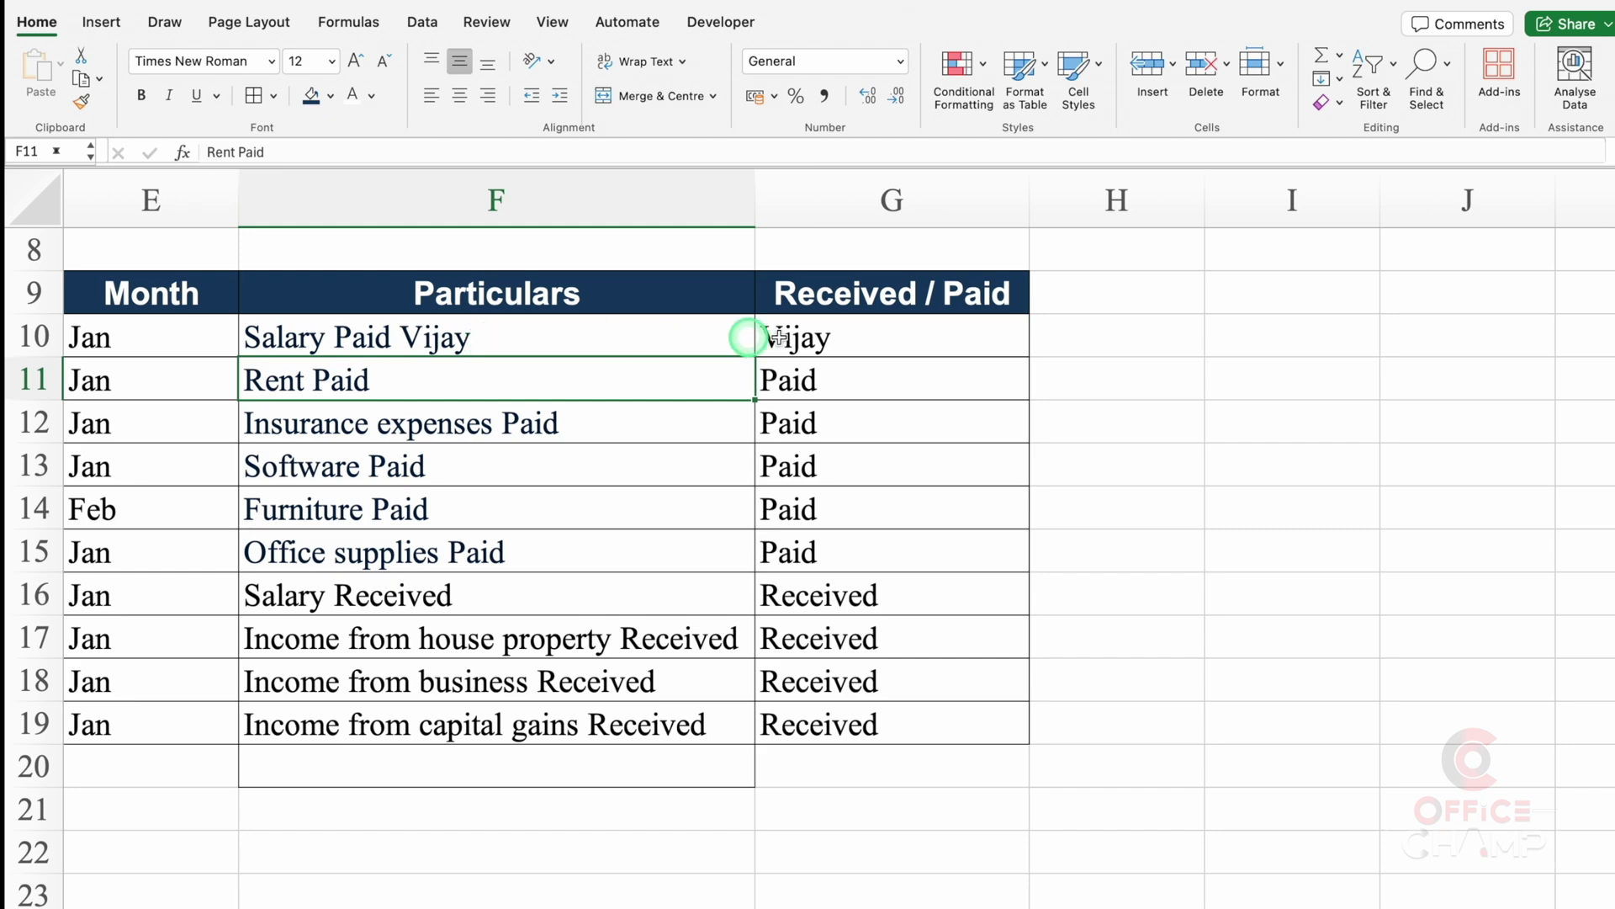
left_click(903, 344)
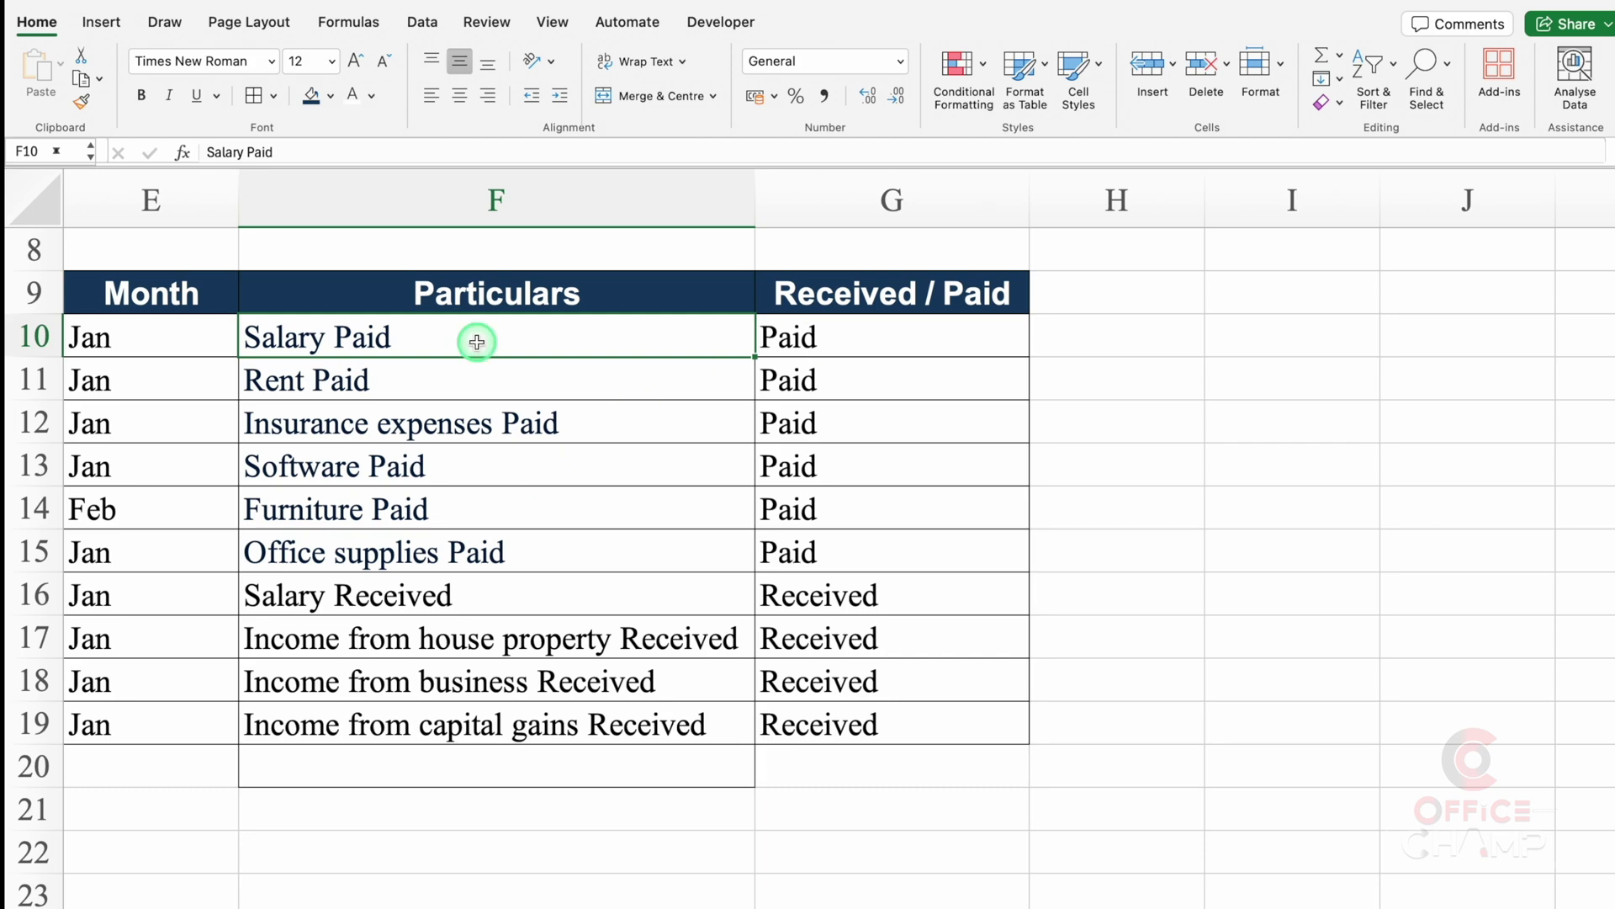
Replace the particular in F10 with Balance and check the formula result in G10.
type("Balance")
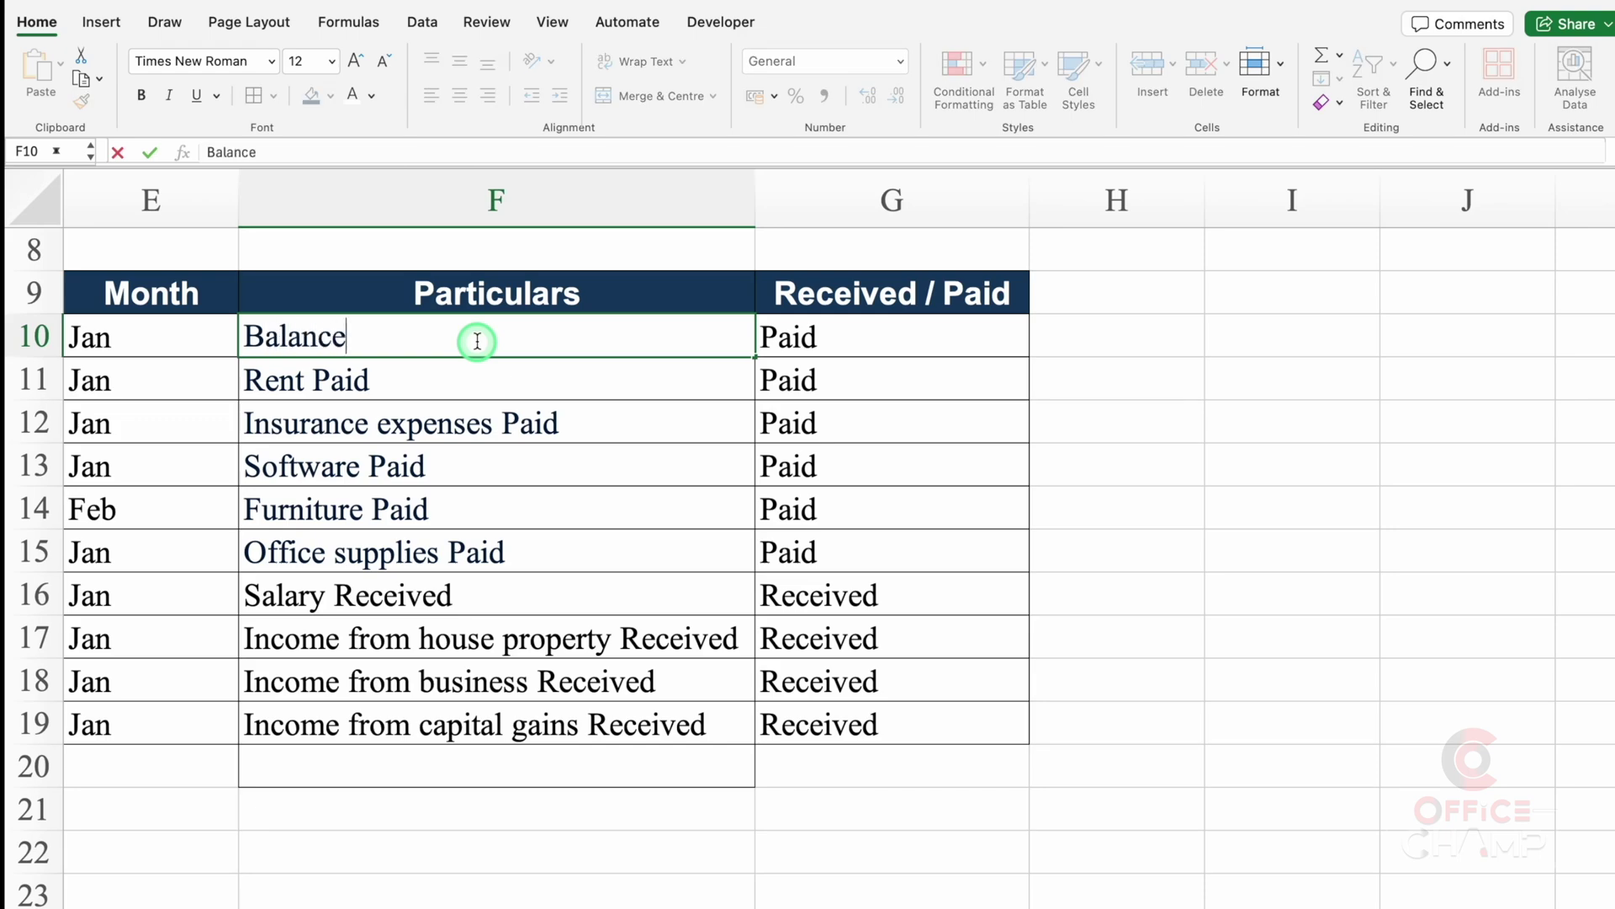
key("Return")
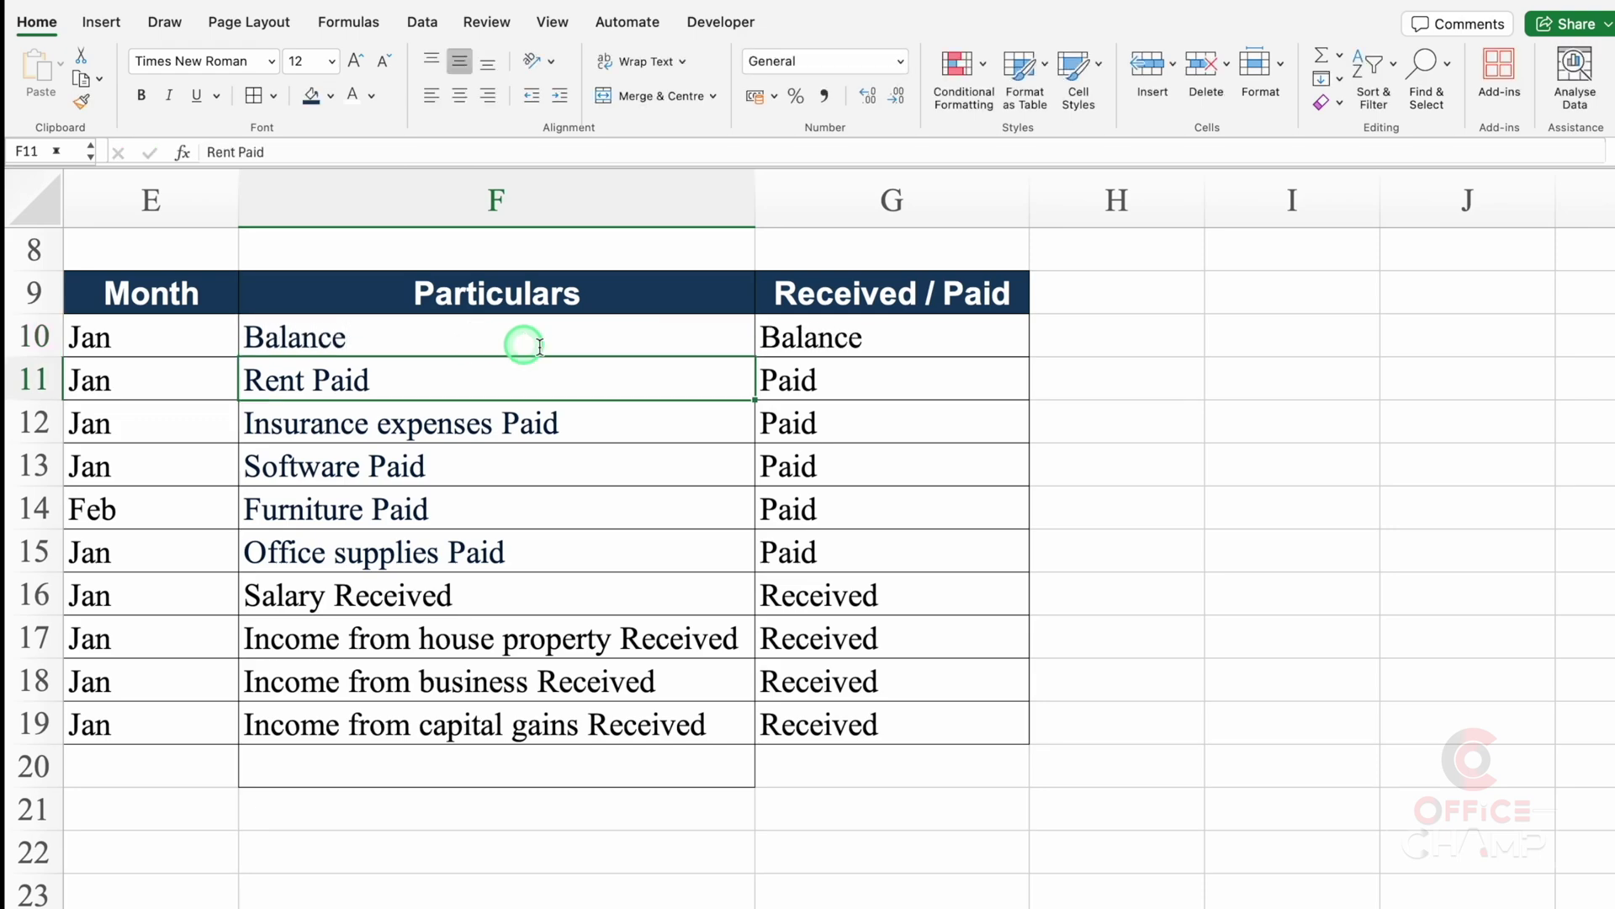
key("Up")
key("Right")
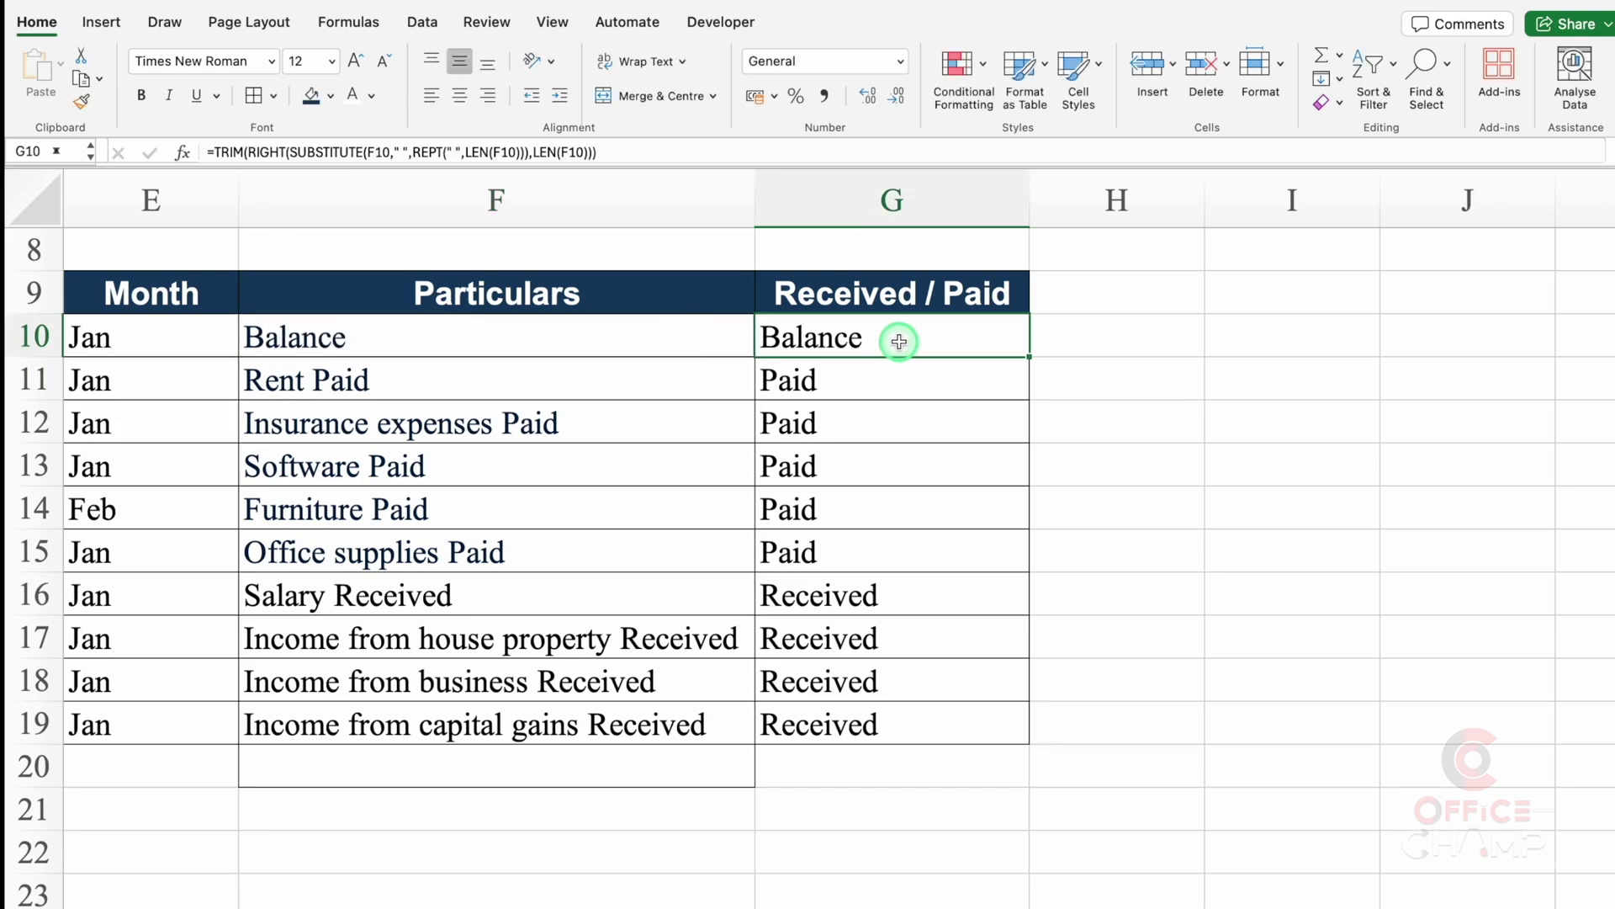
Start a conditional formatting rule on the whole sheet for cells with a value equal to Balance.
left_click(43, 193)
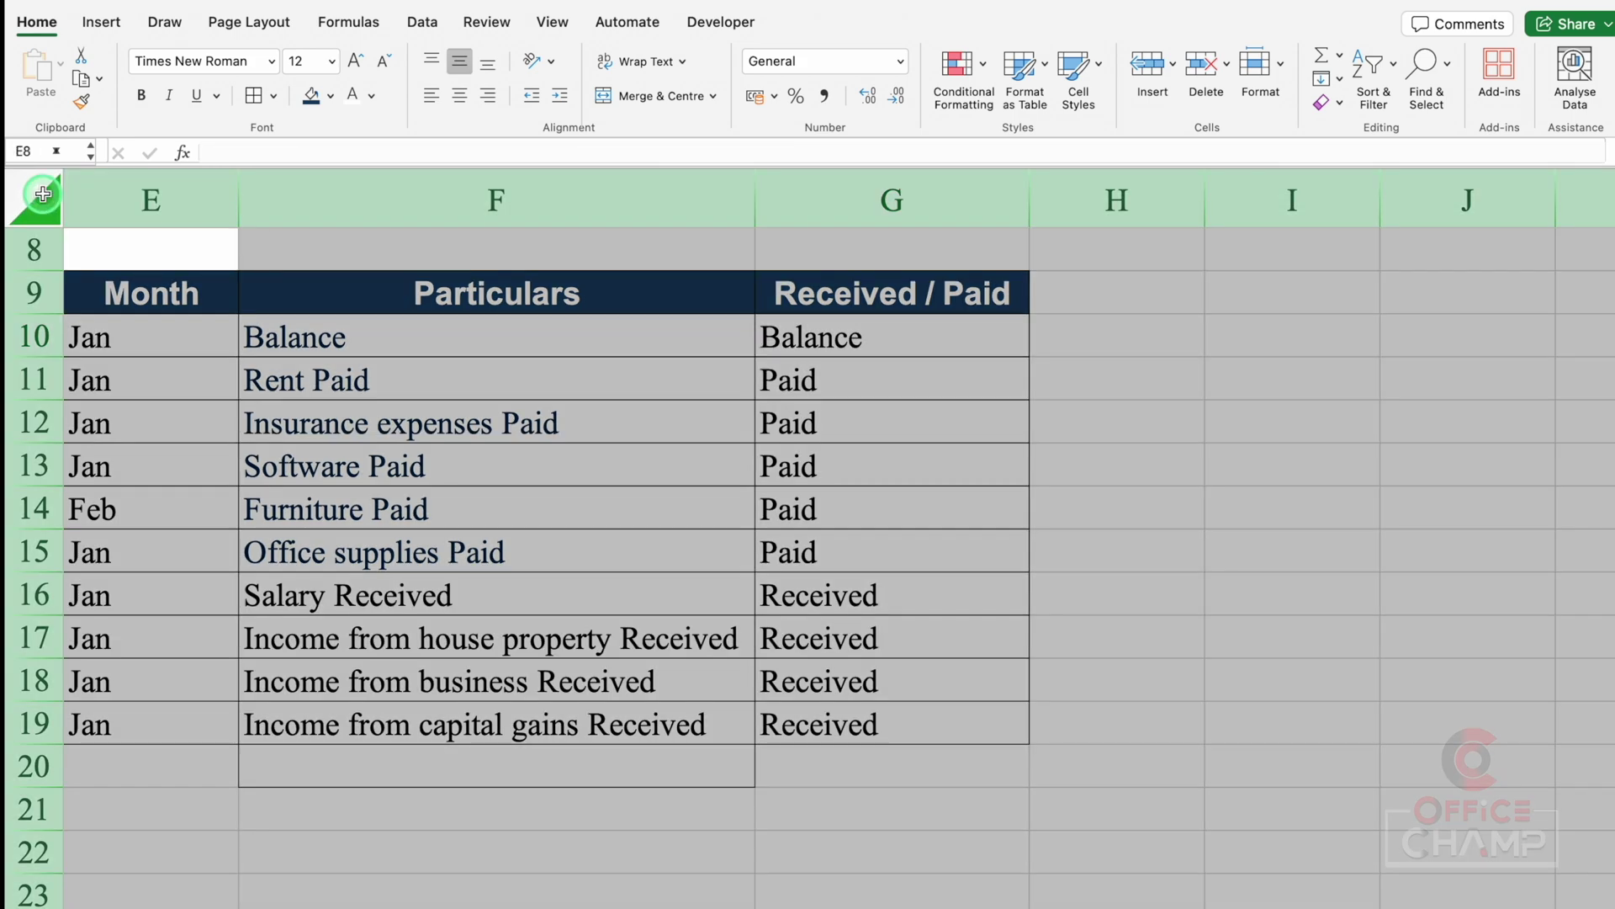
left_click(46, 24)
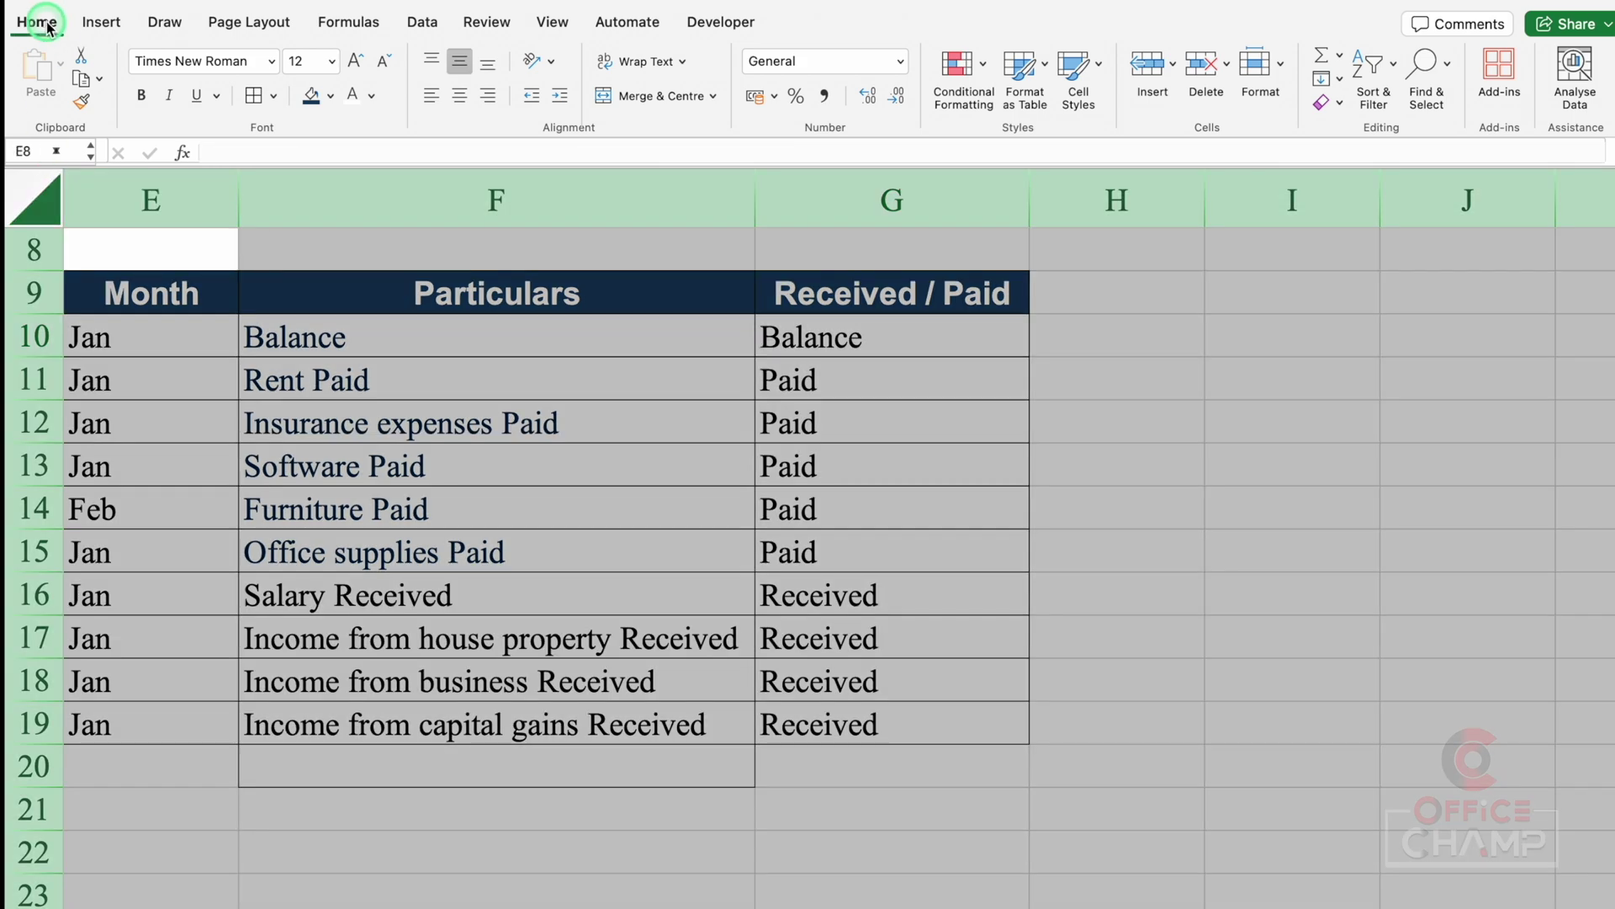
left_click(981, 84)
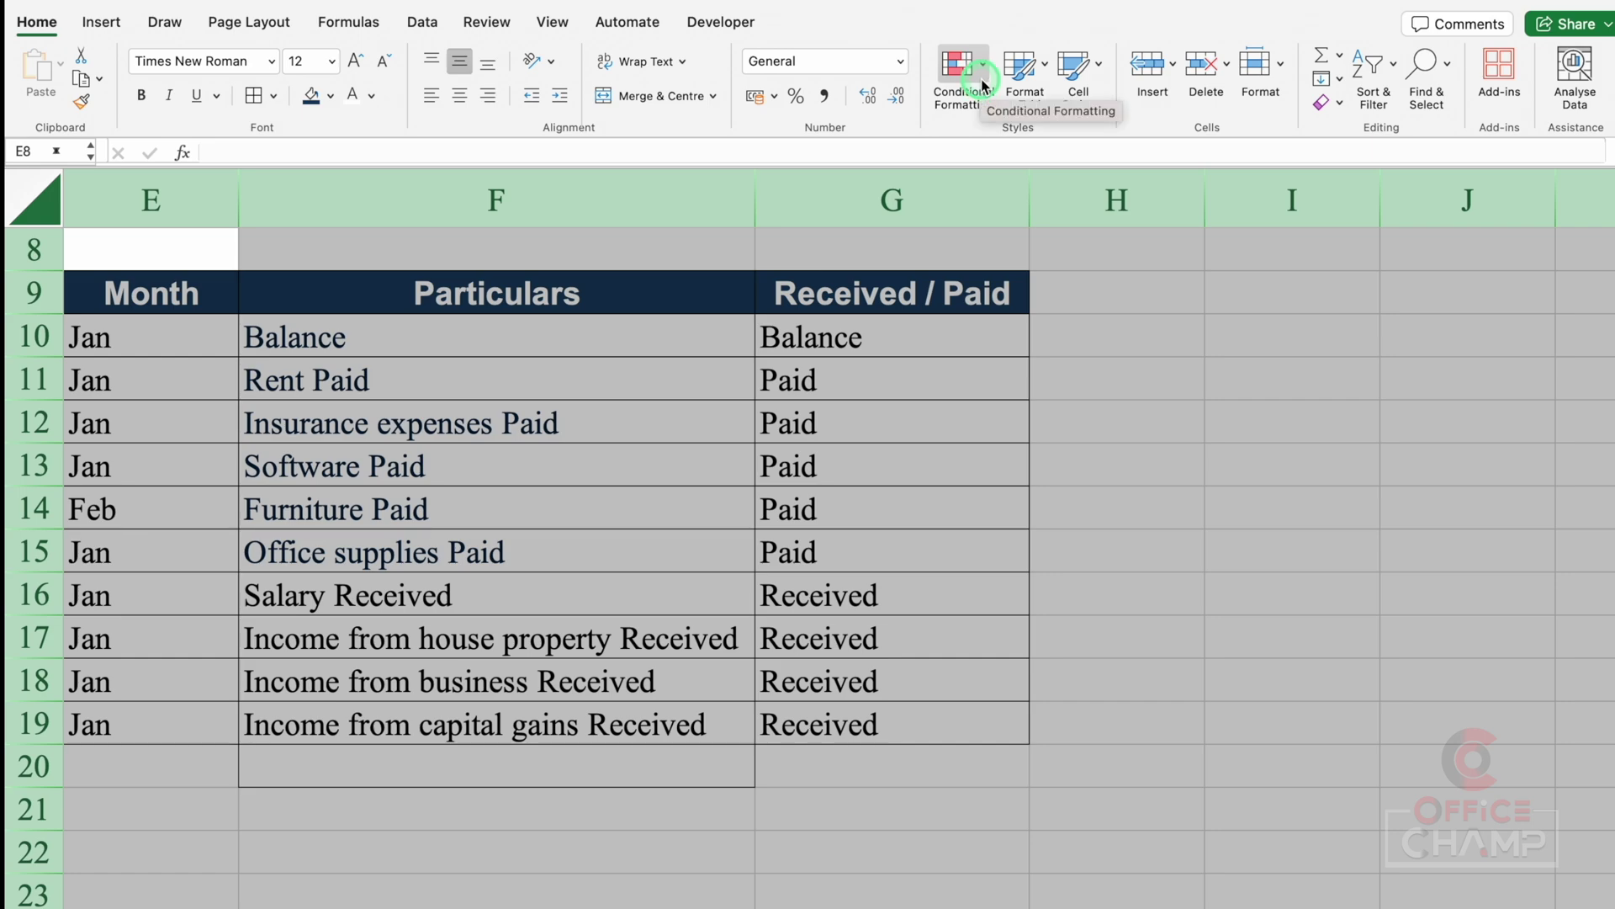
left_click(964, 72)
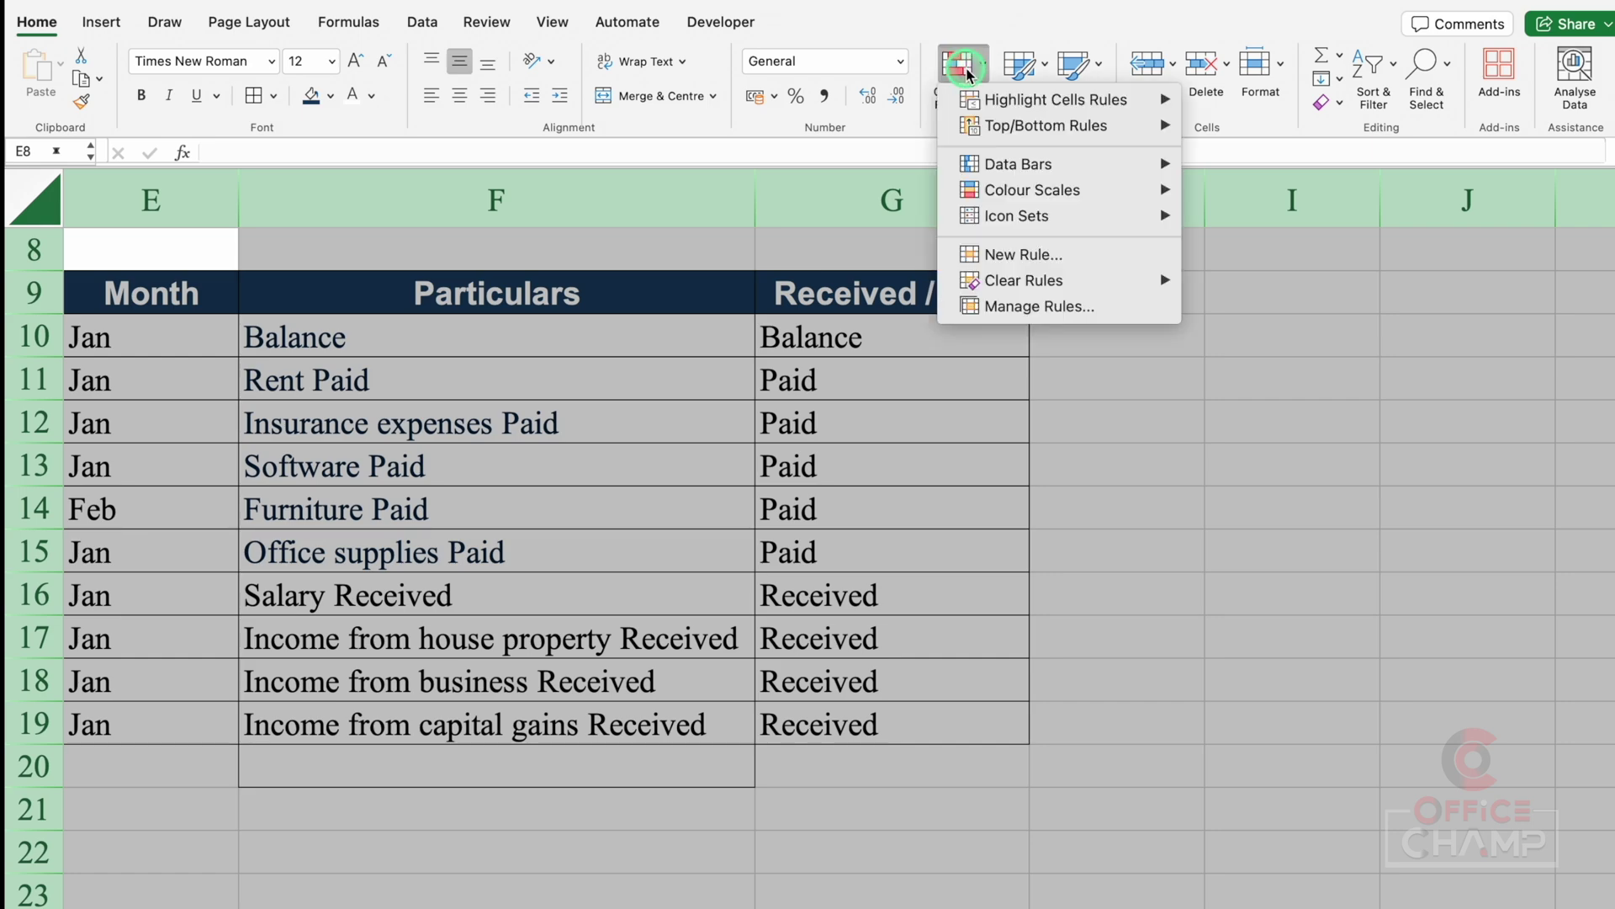
mouse_move(1082, 100)
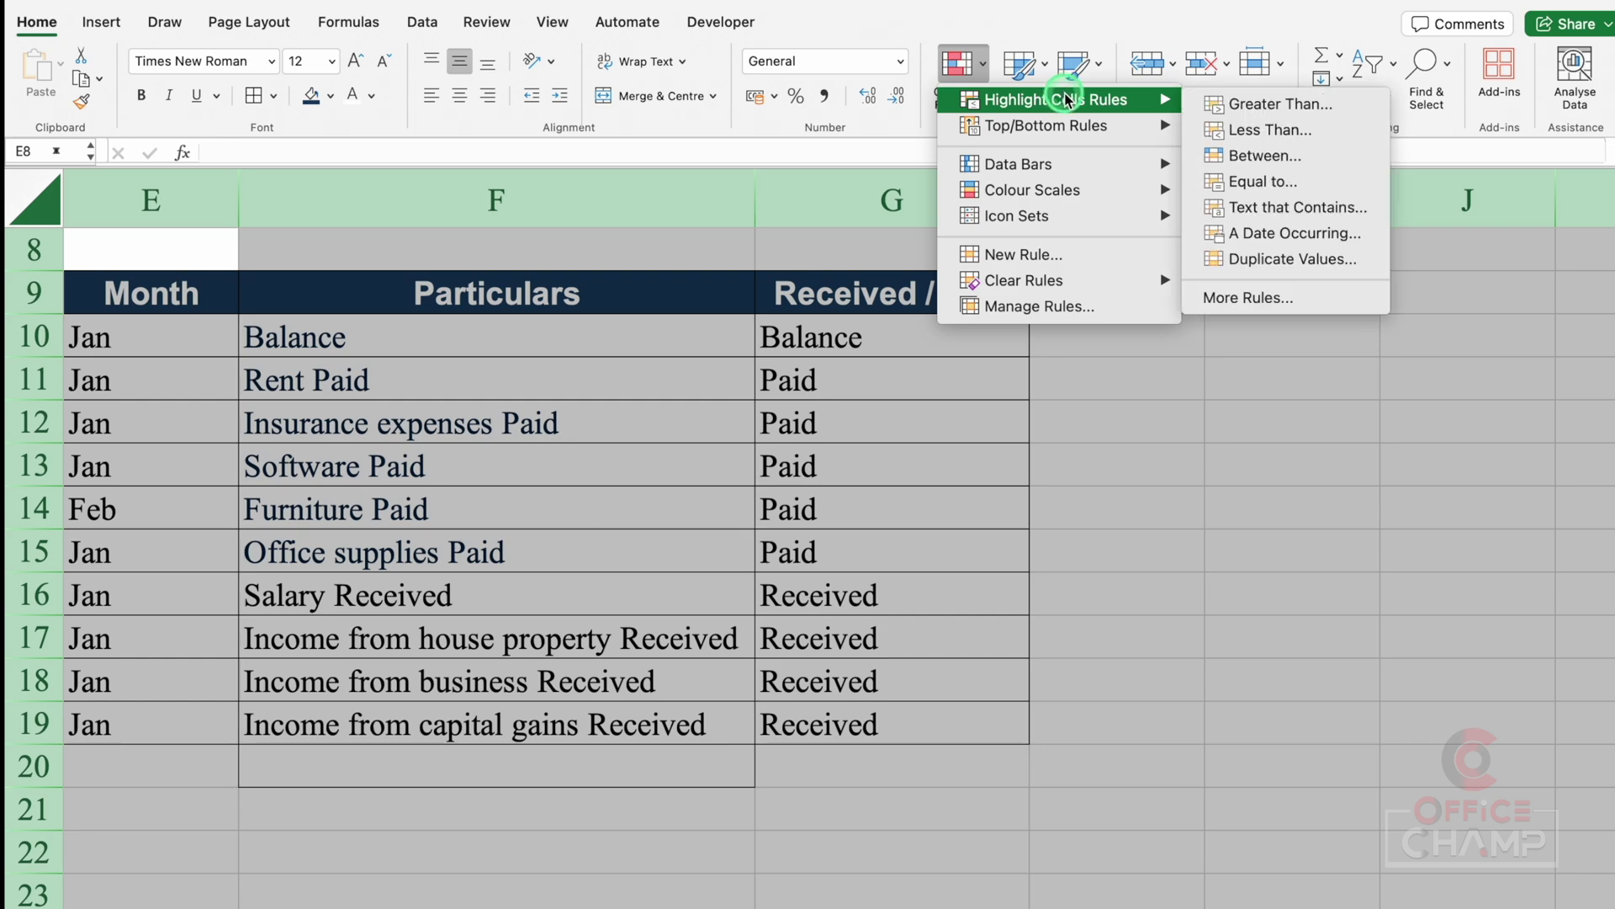
left_click(1290, 190)
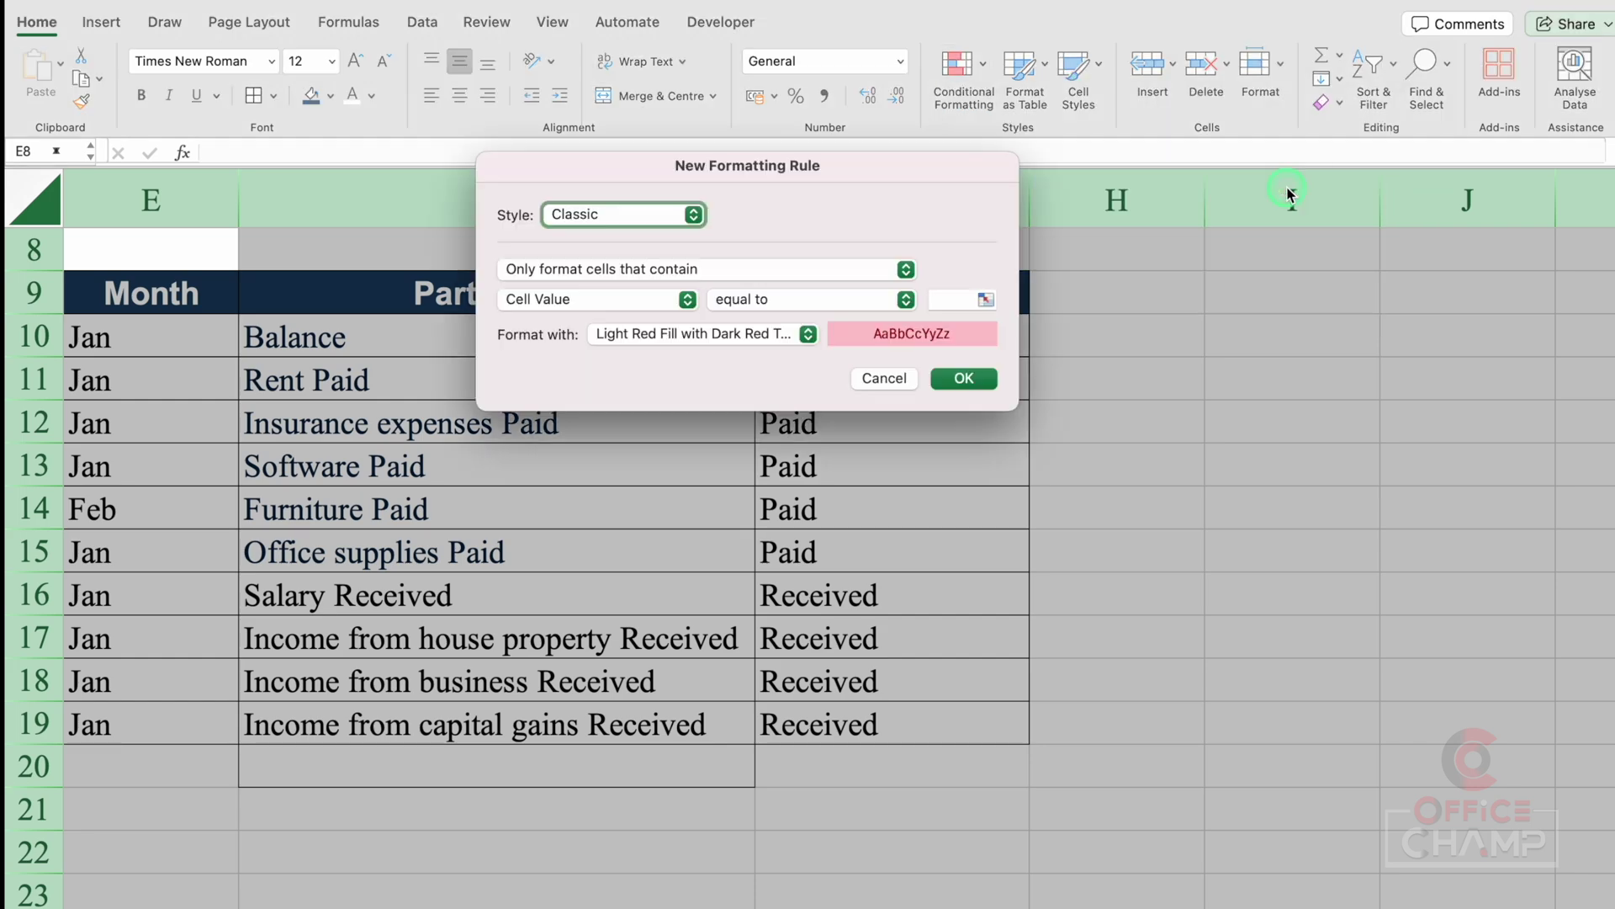
left_click(973, 299)
left_click(1079, 412)
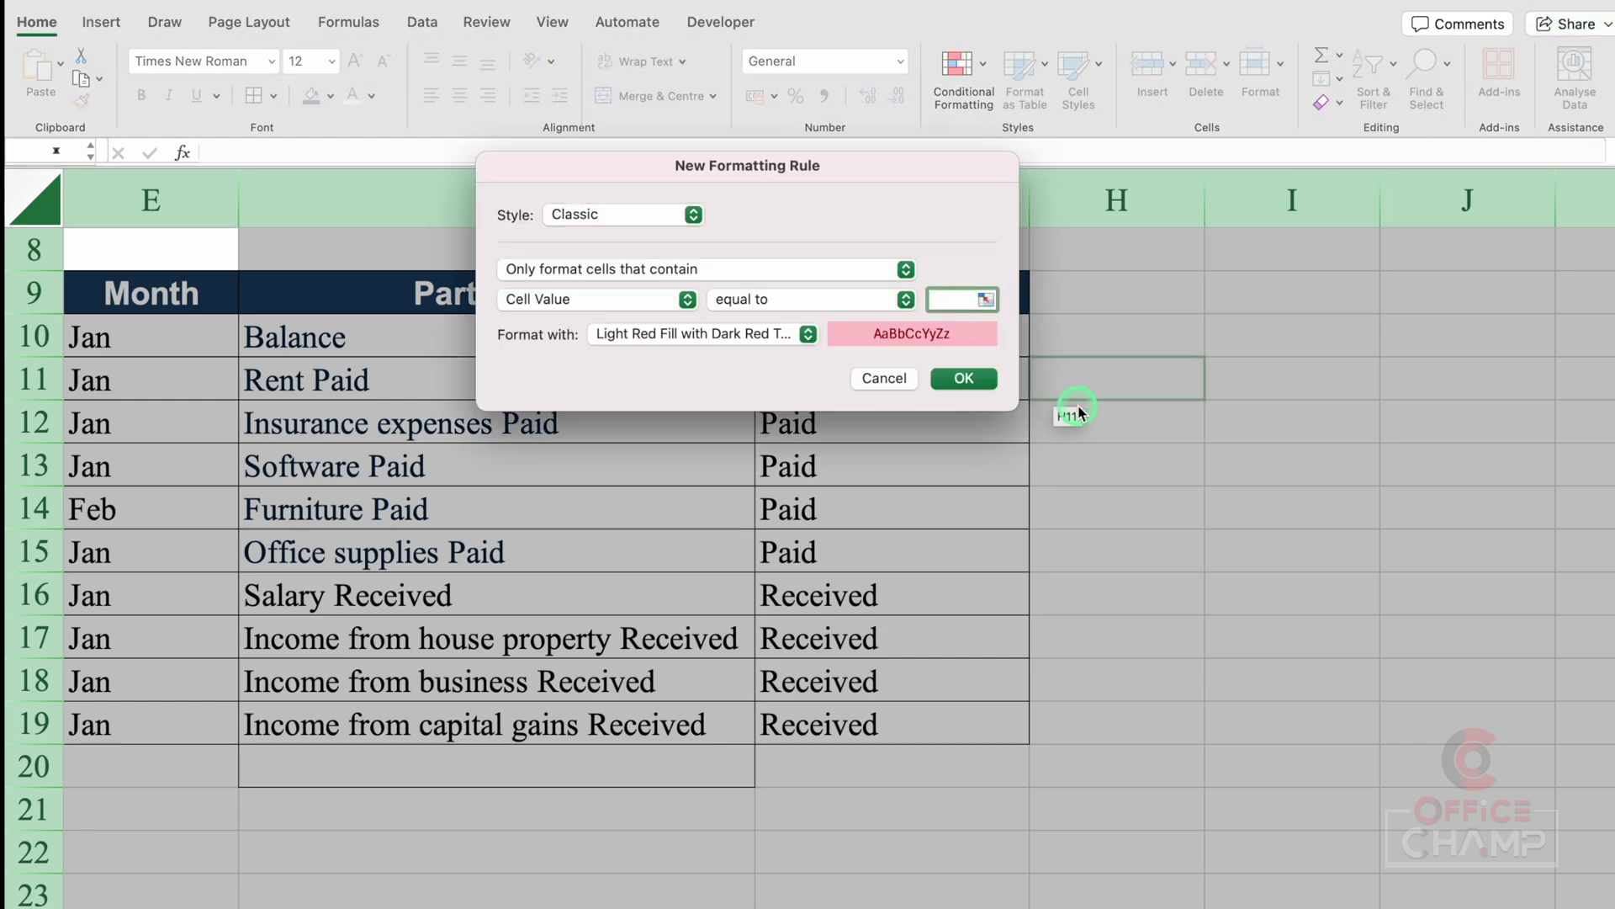
type("Balance")
Give the Balance rule a customised format with purple fill and white font, and apply it.
left_click(807, 333)
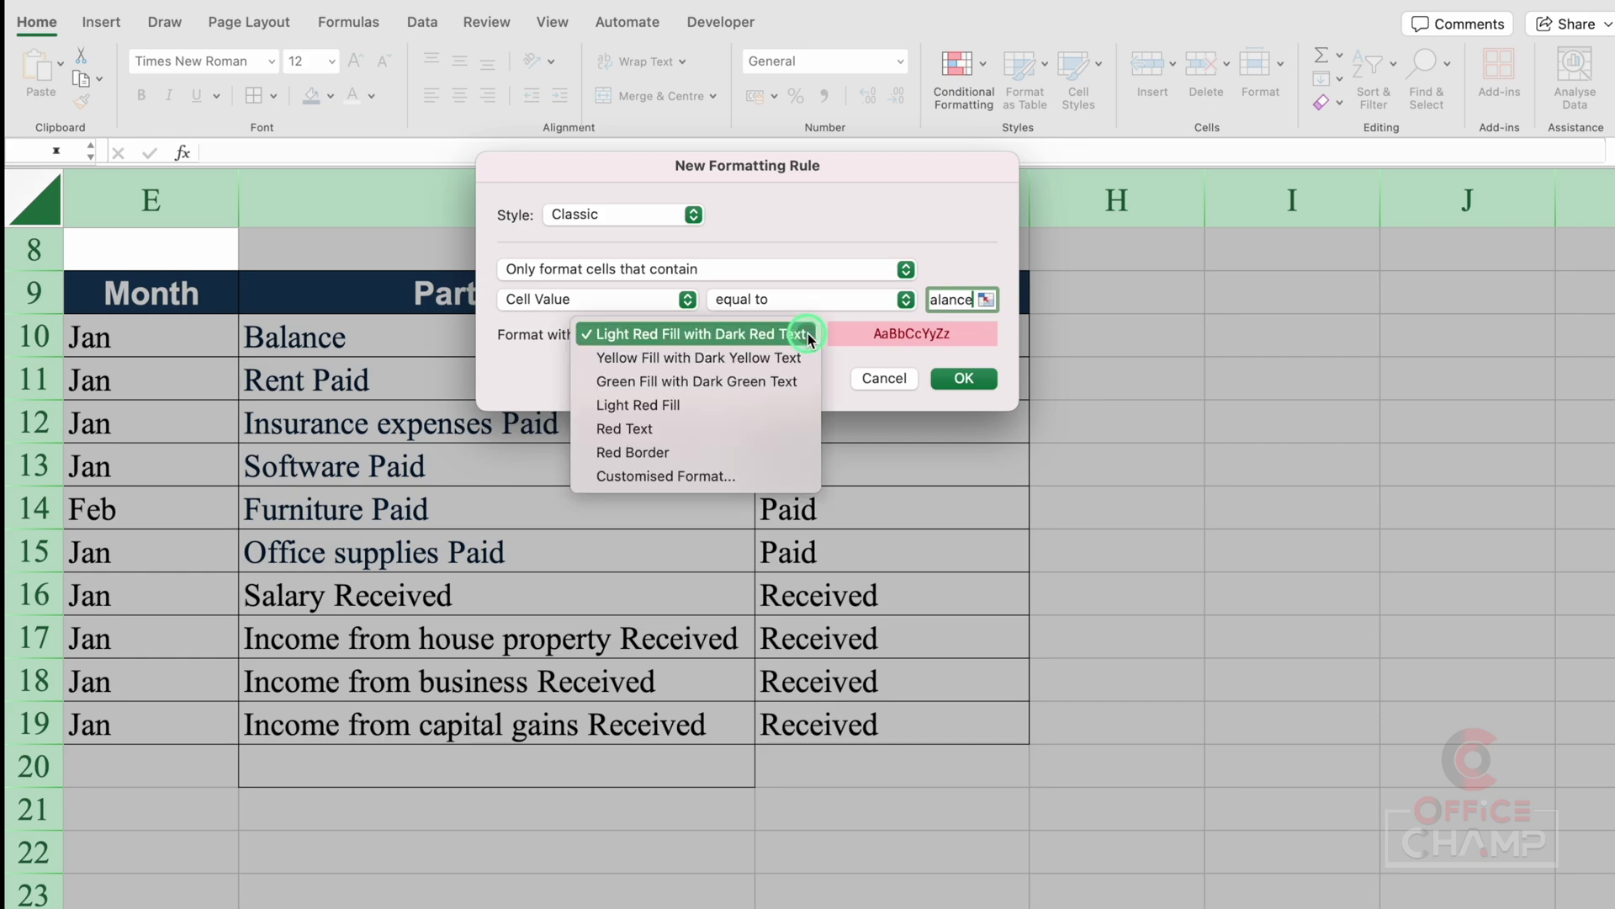
left_click(694, 477)
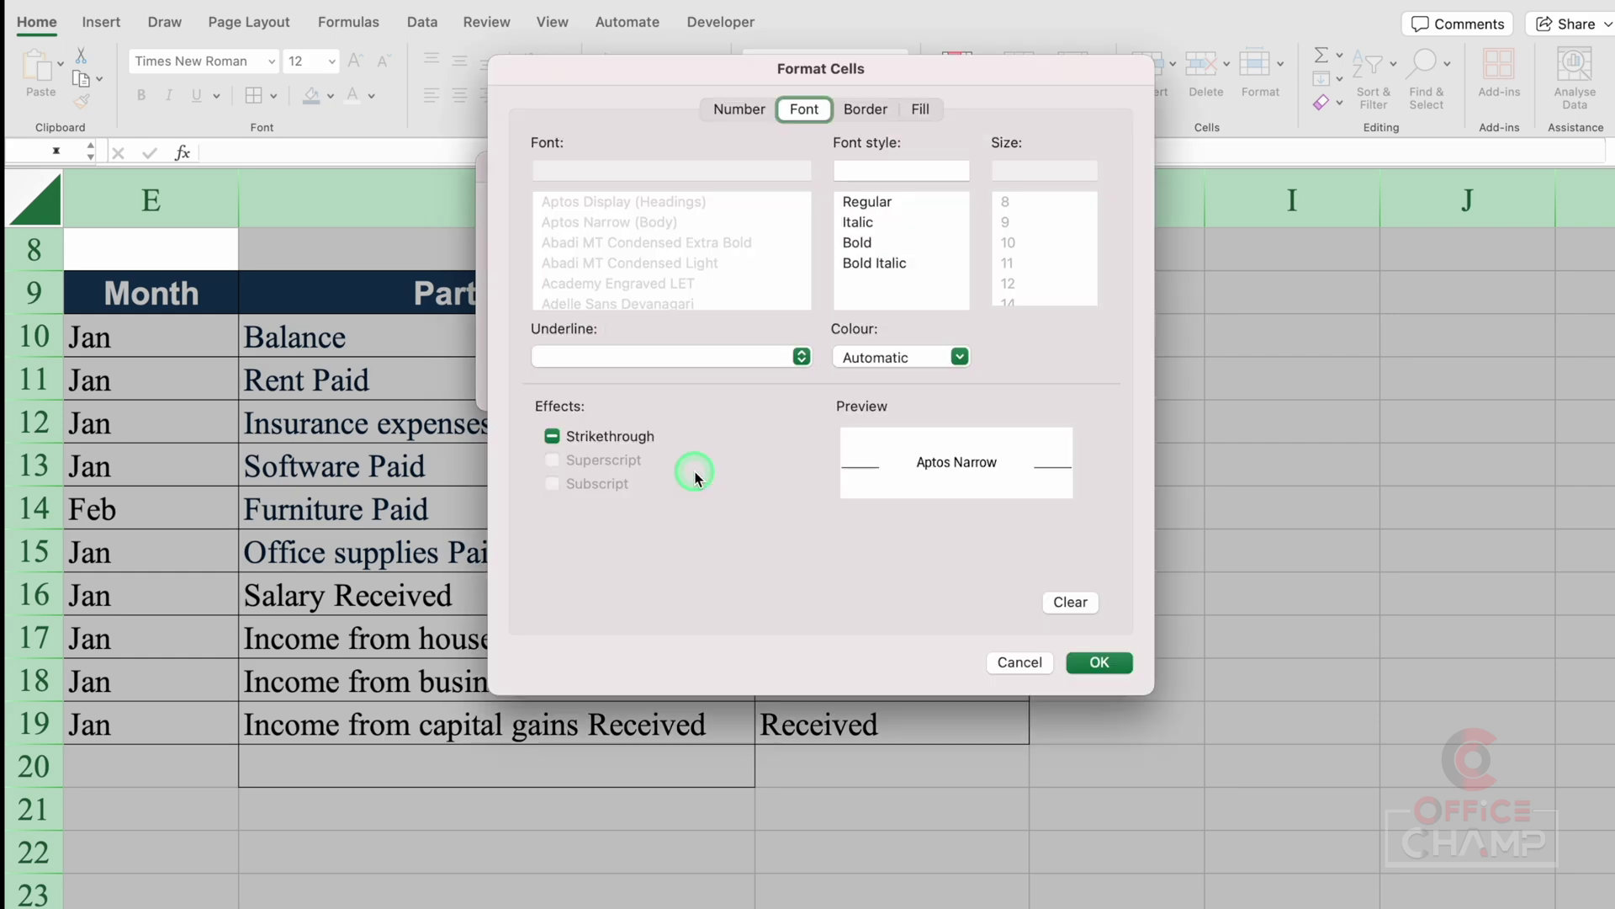
left_click(919, 113)
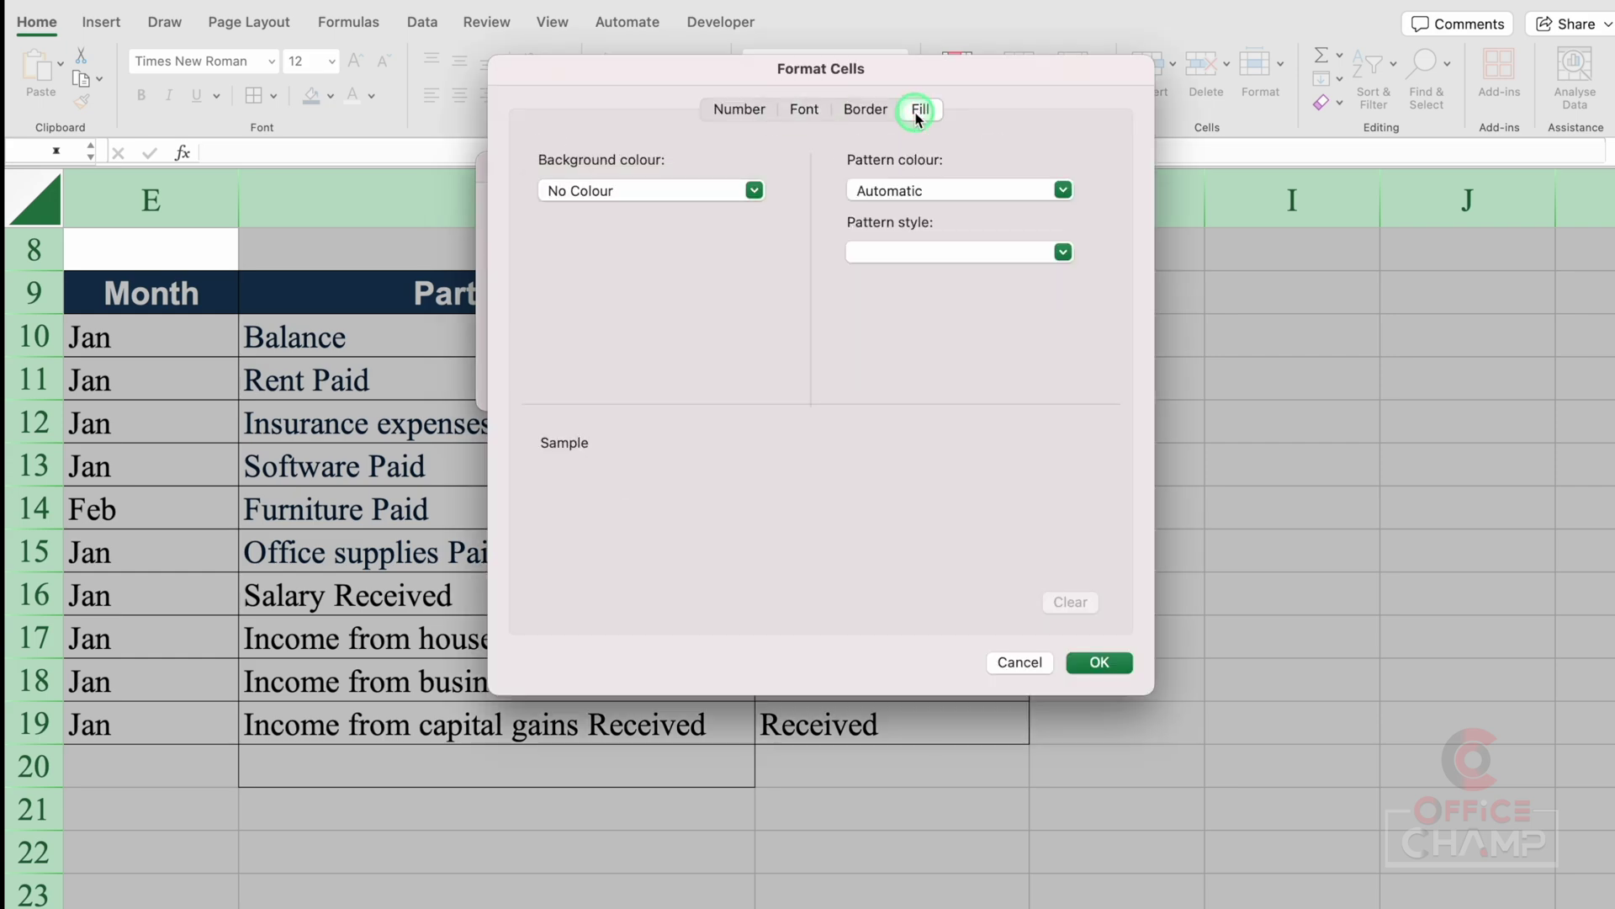
left_click(754, 190)
left_click(731, 433)
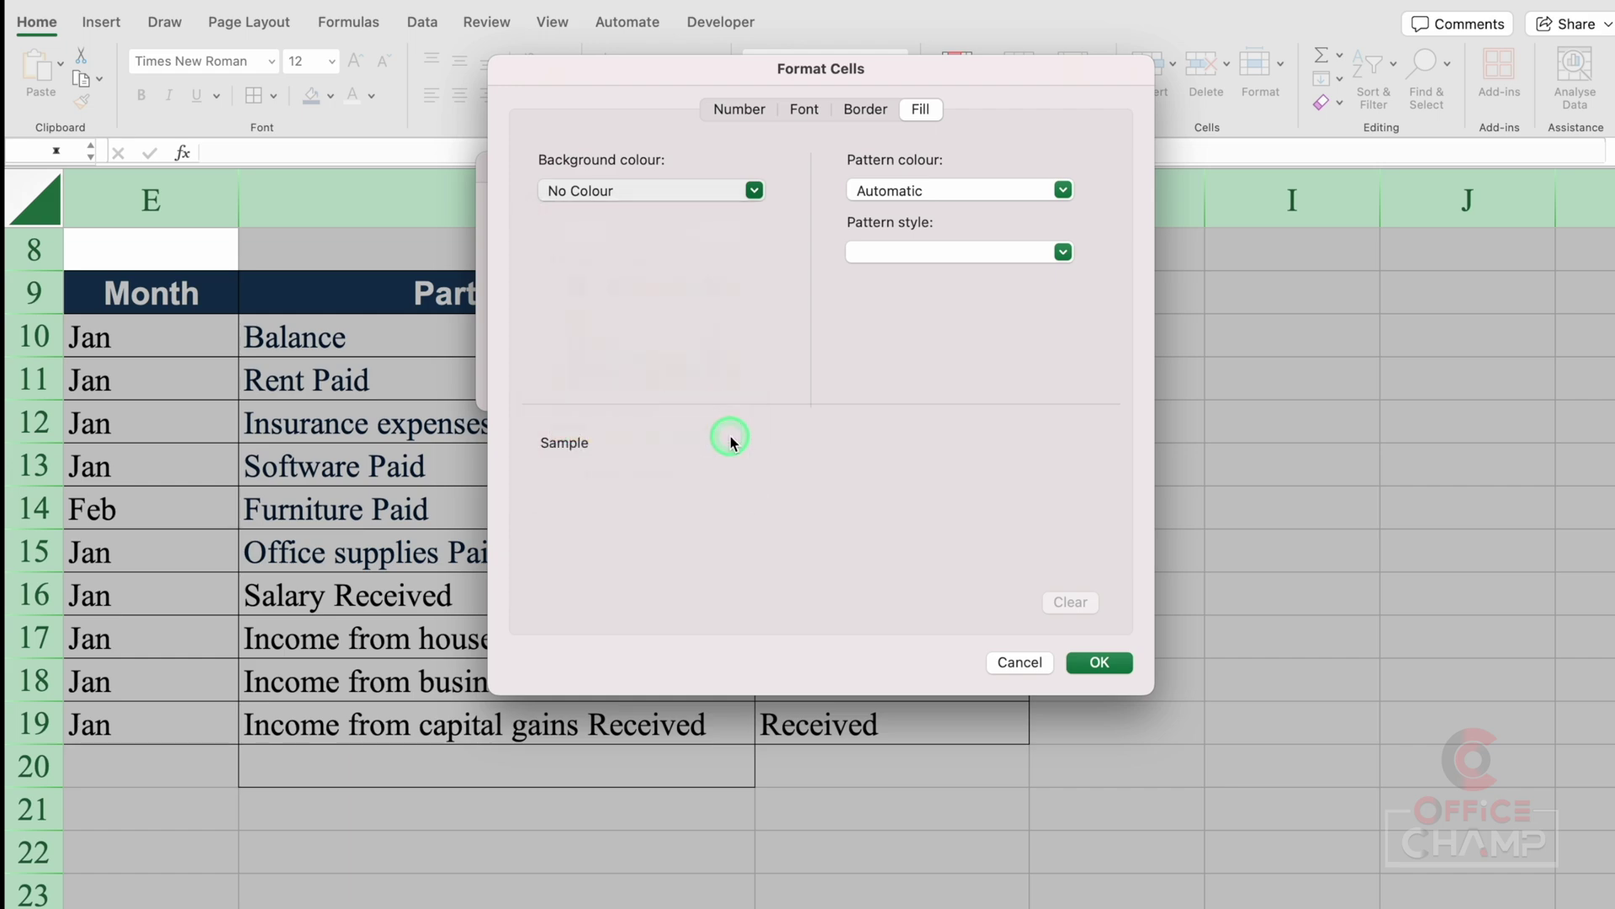
left_click(801, 110)
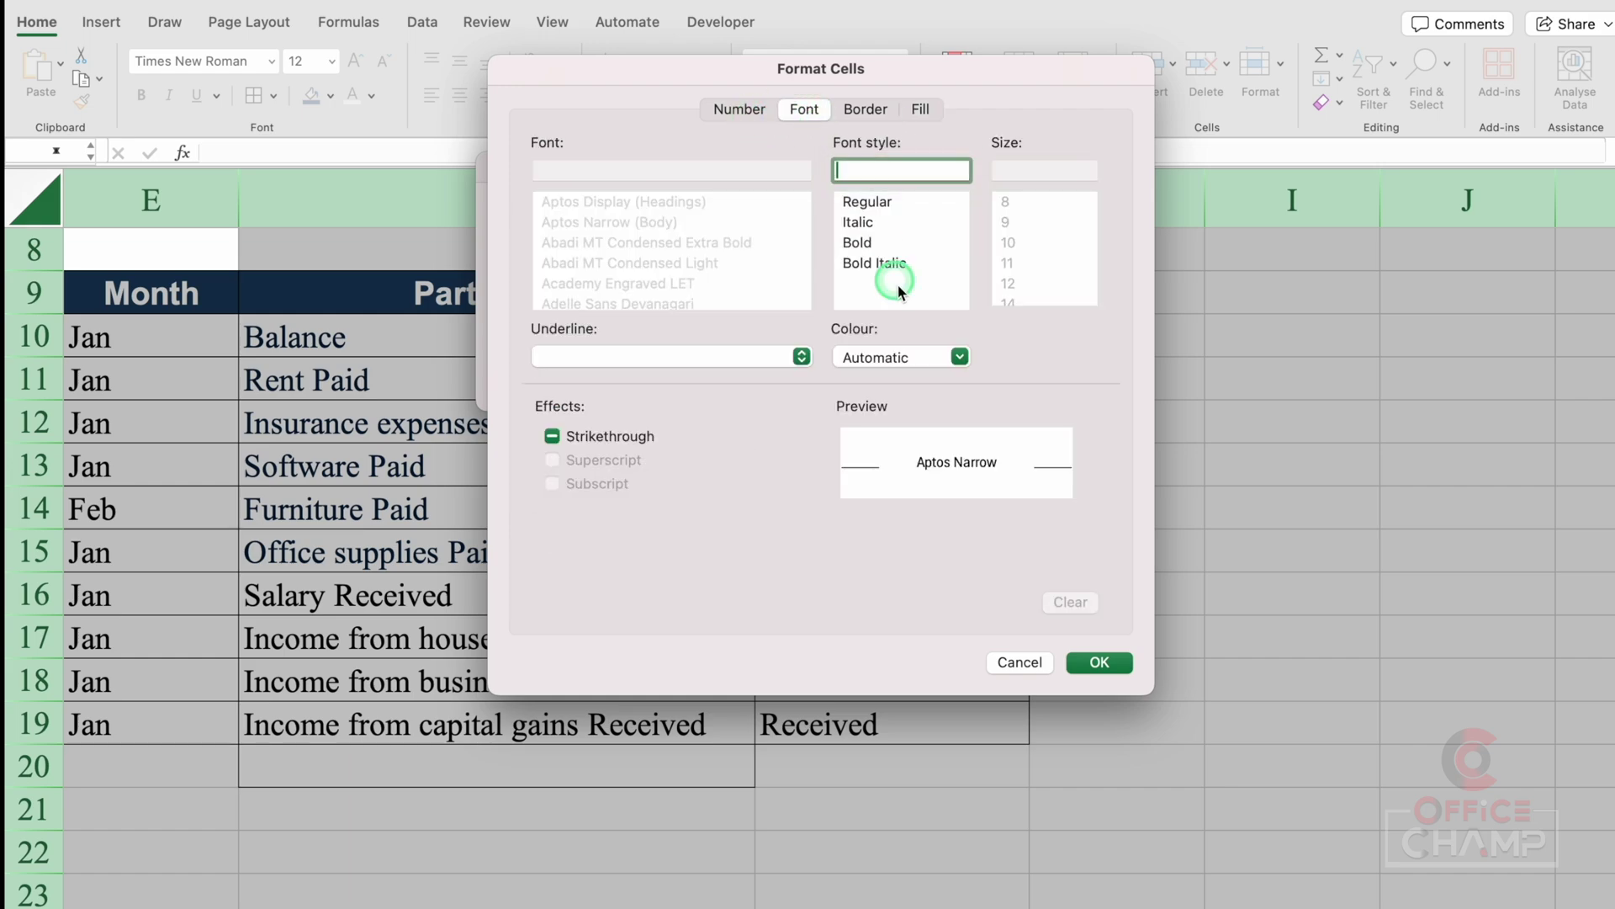
left_click(934, 358)
left_click(853, 453)
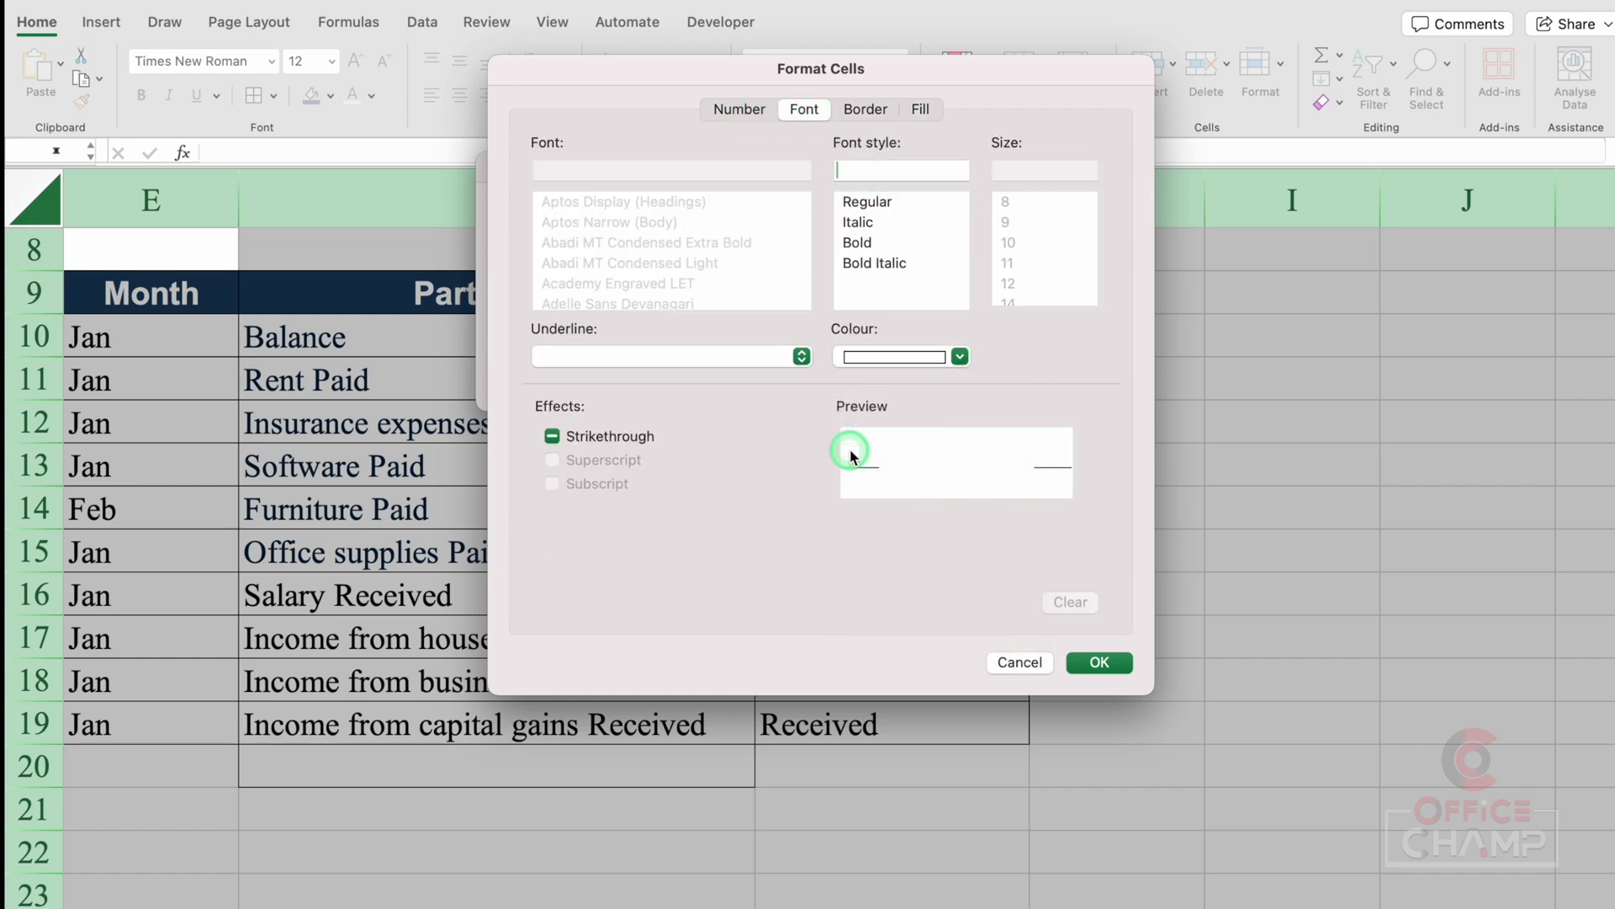
left_click(1099, 662)
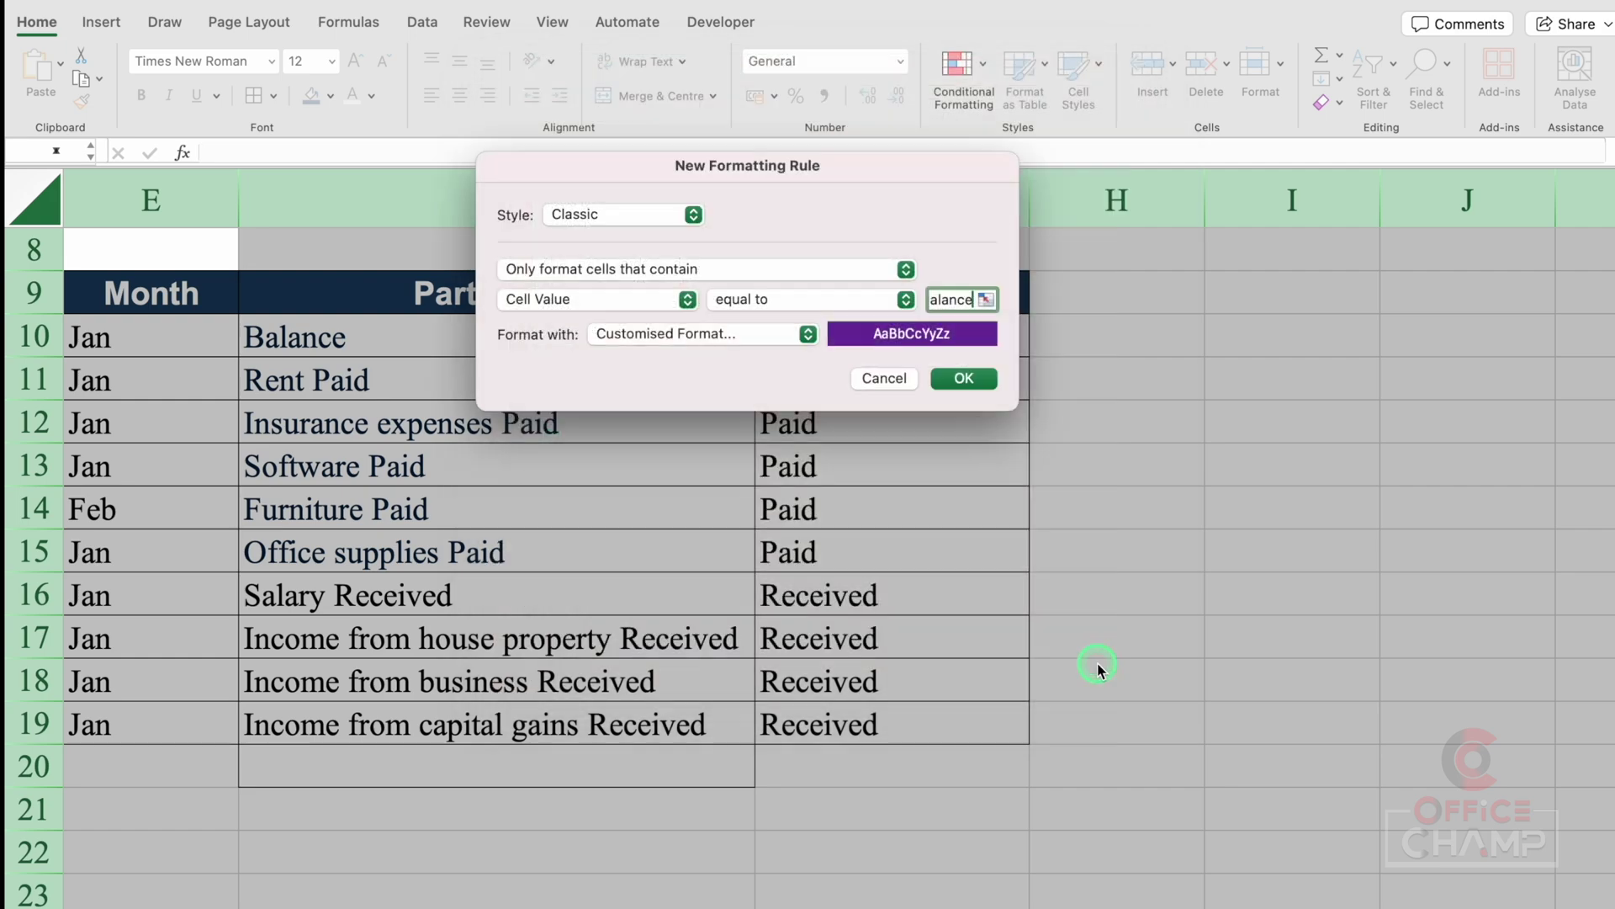
left_click(964, 380)
left_click(692, 364)
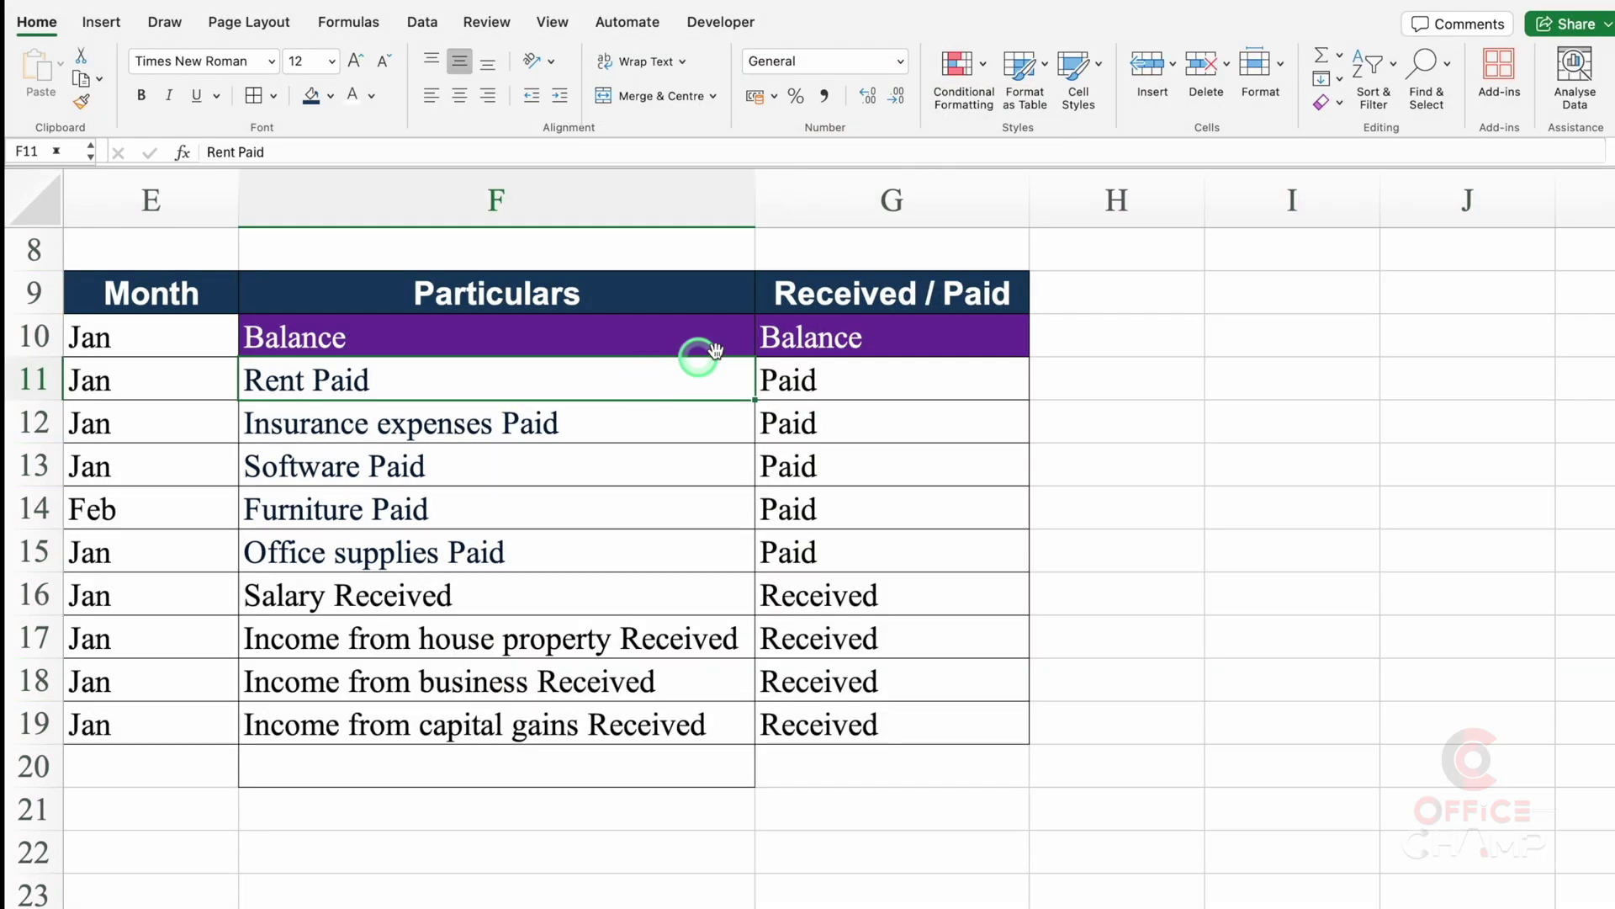
Clear F10 and enter Opening Balance as the first particular.
left_click(446, 343)
key("Delete")
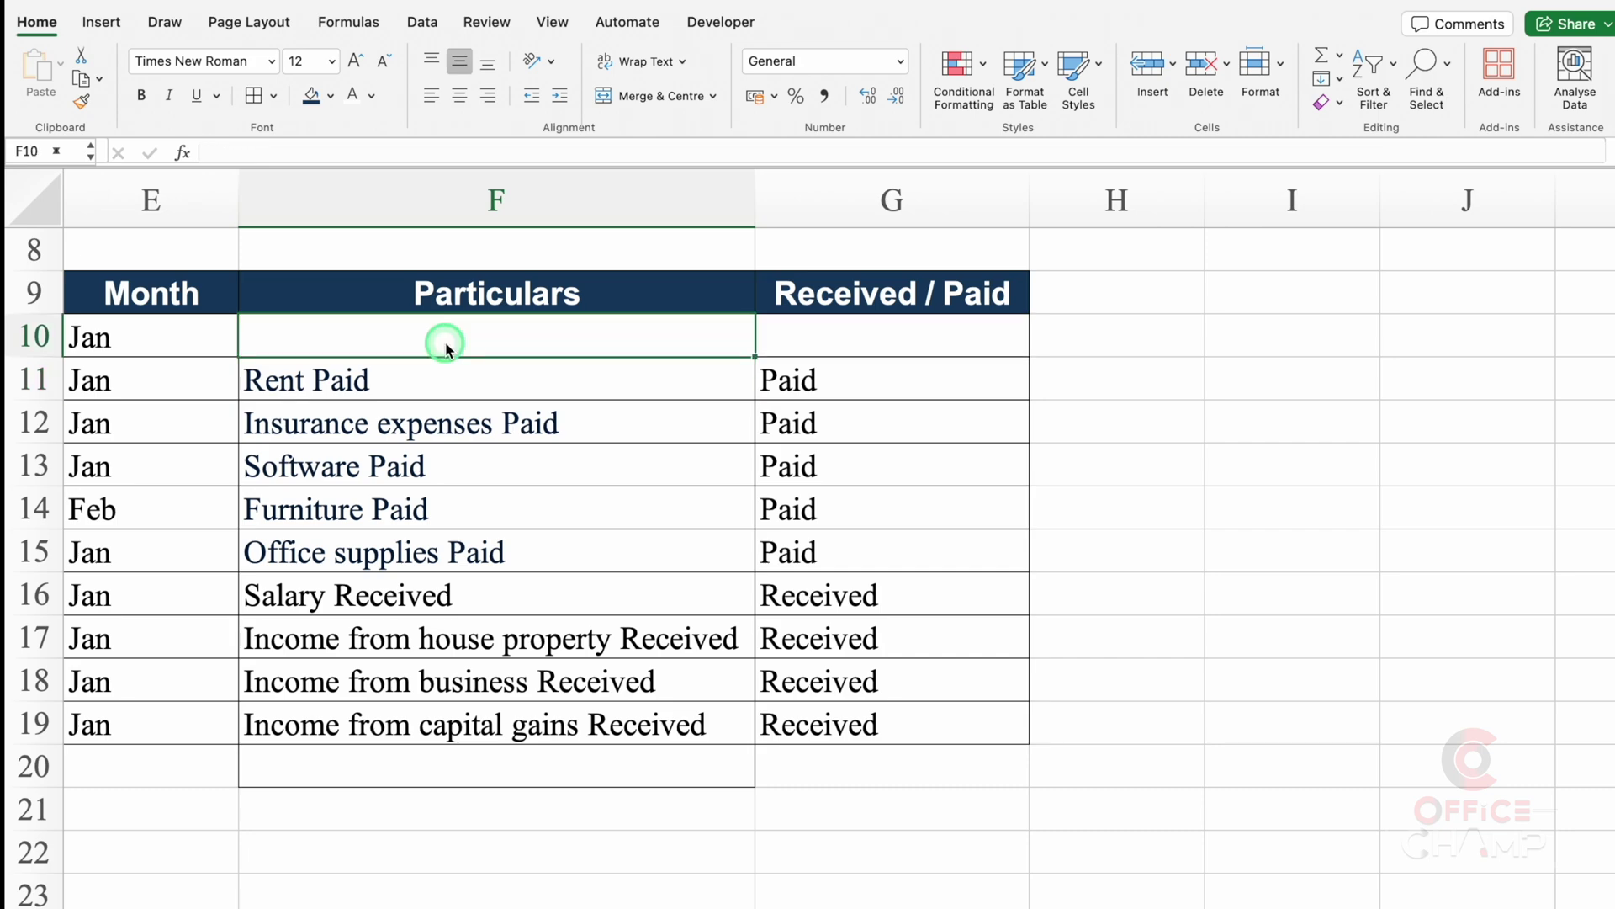
type("Opening Balance")
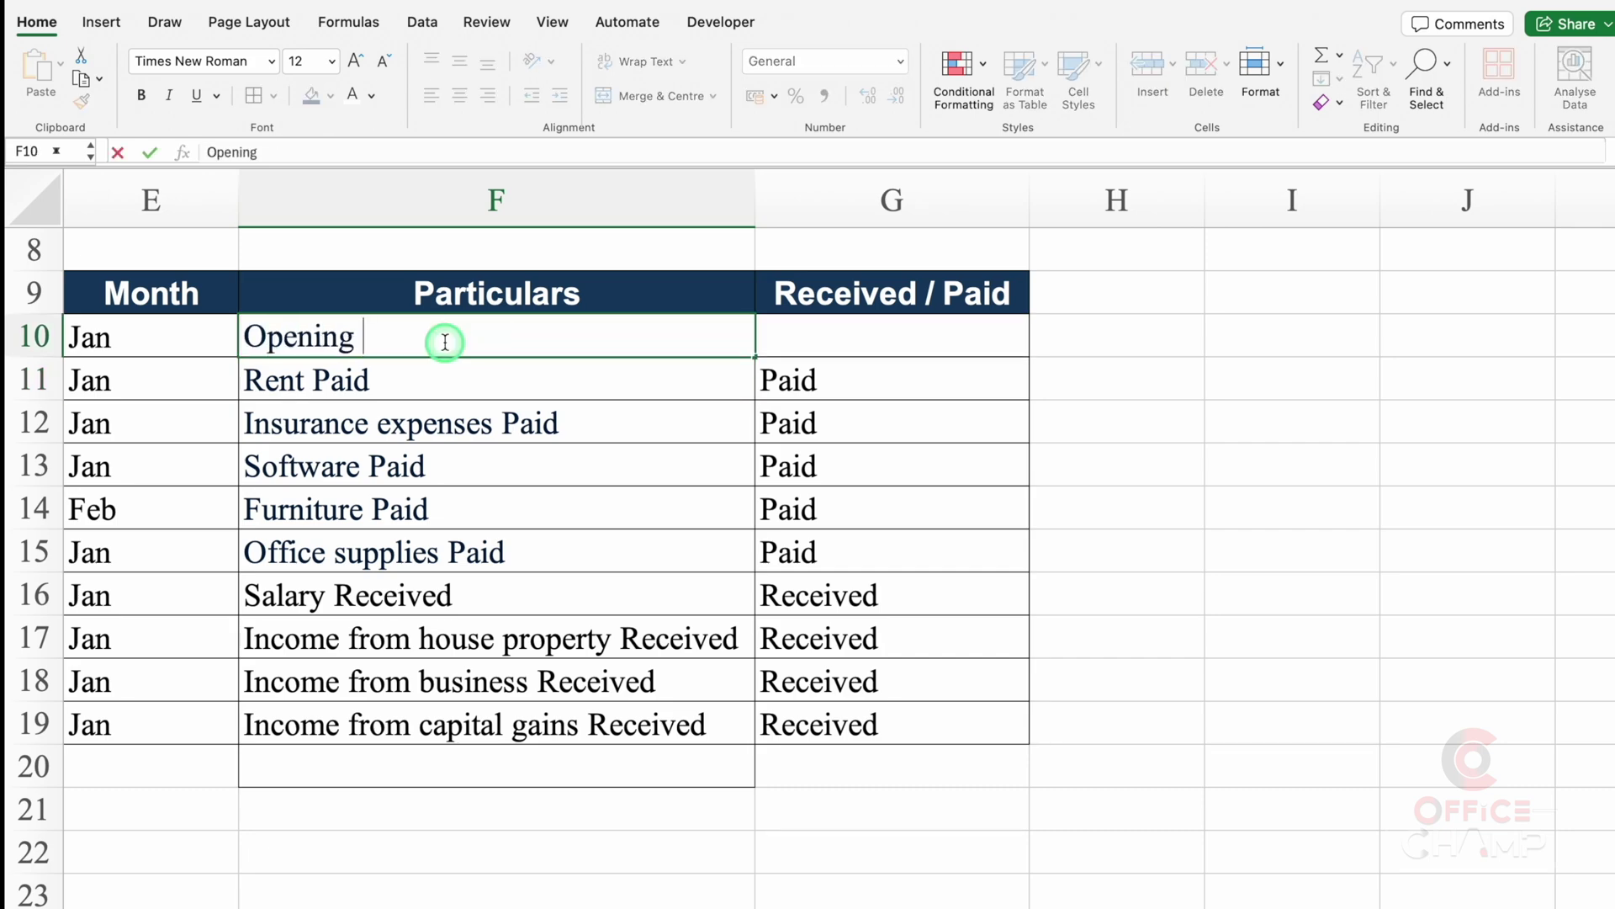
key("Return")
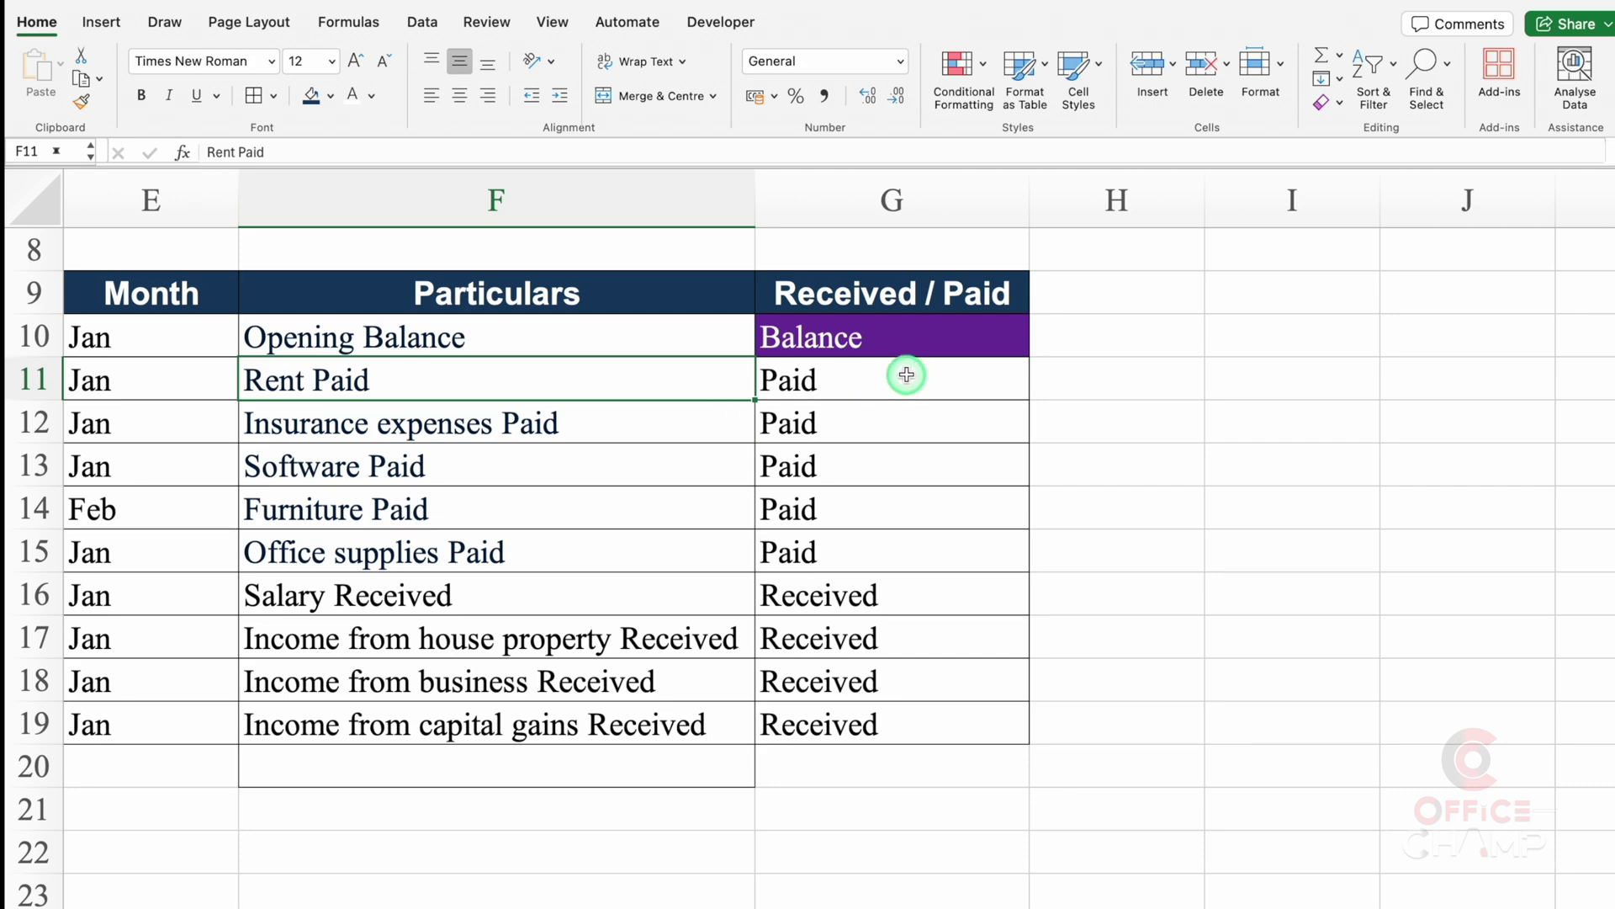
Add a whole-sheet conditional formatting rule that gives cells equal to Paid a light red fill with dark red text.
left_click(44, 188)
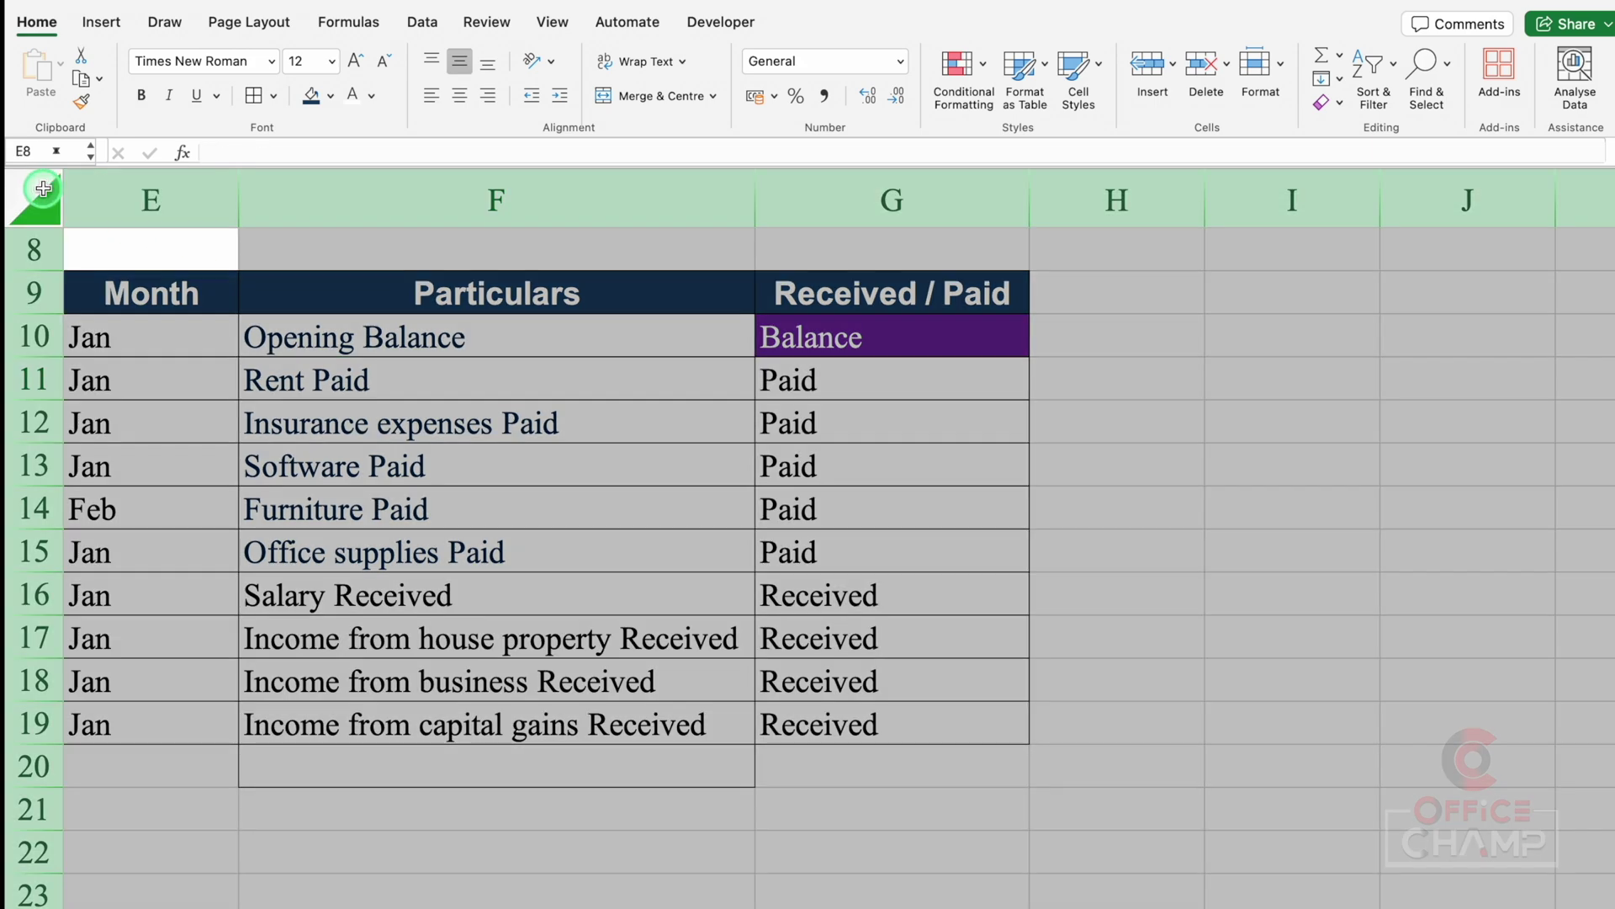
left_click(958, 64)
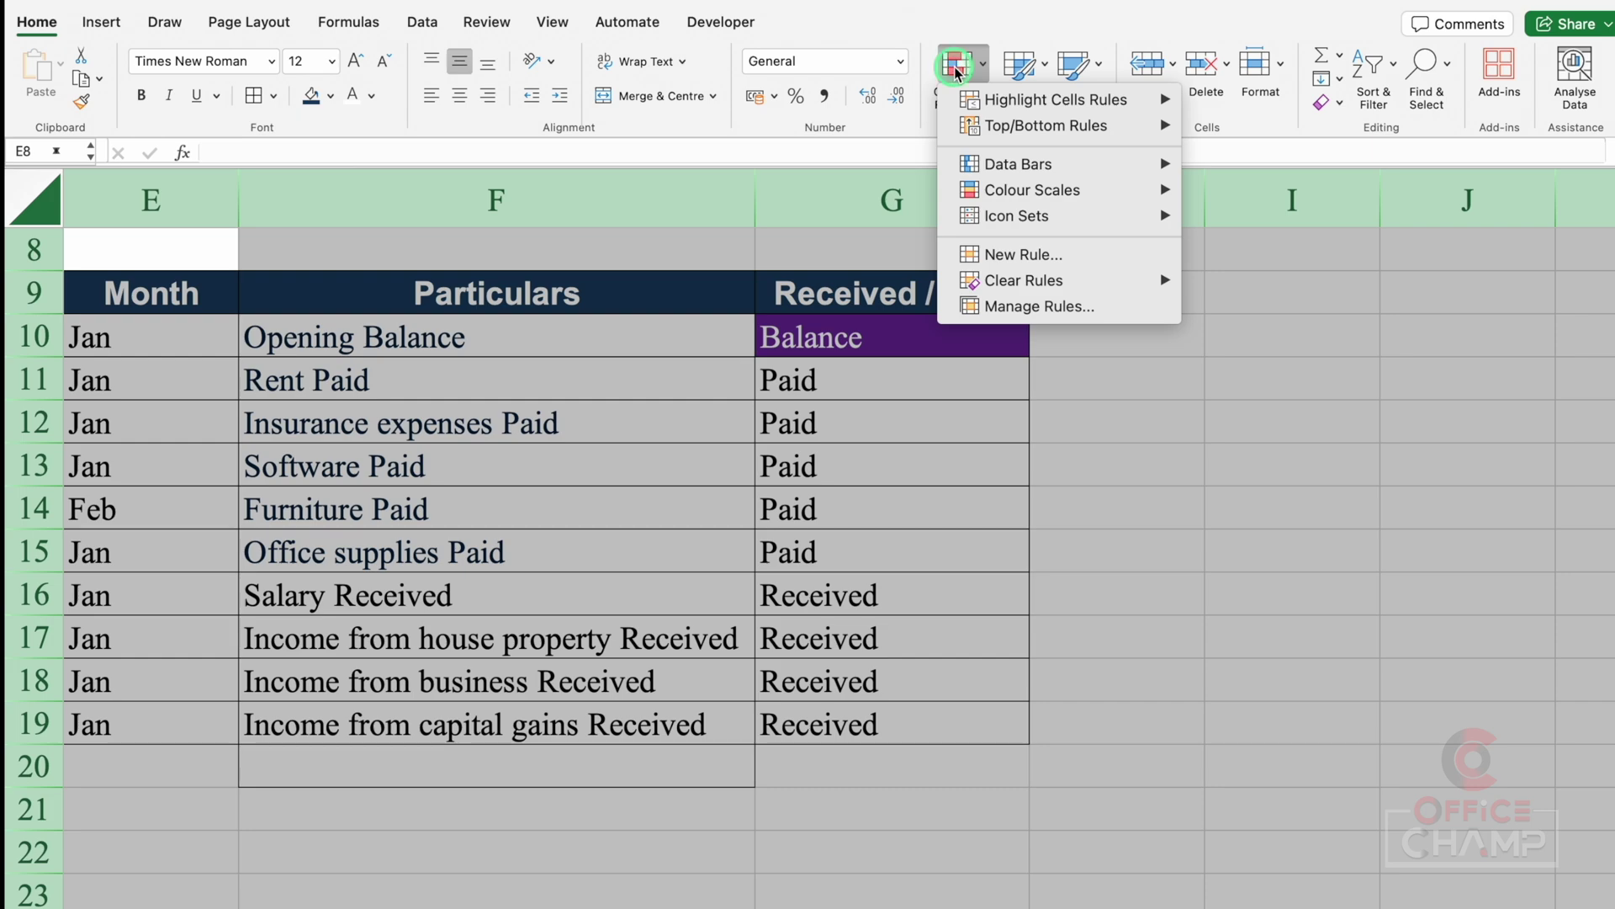
mouse_move(1065, 101)
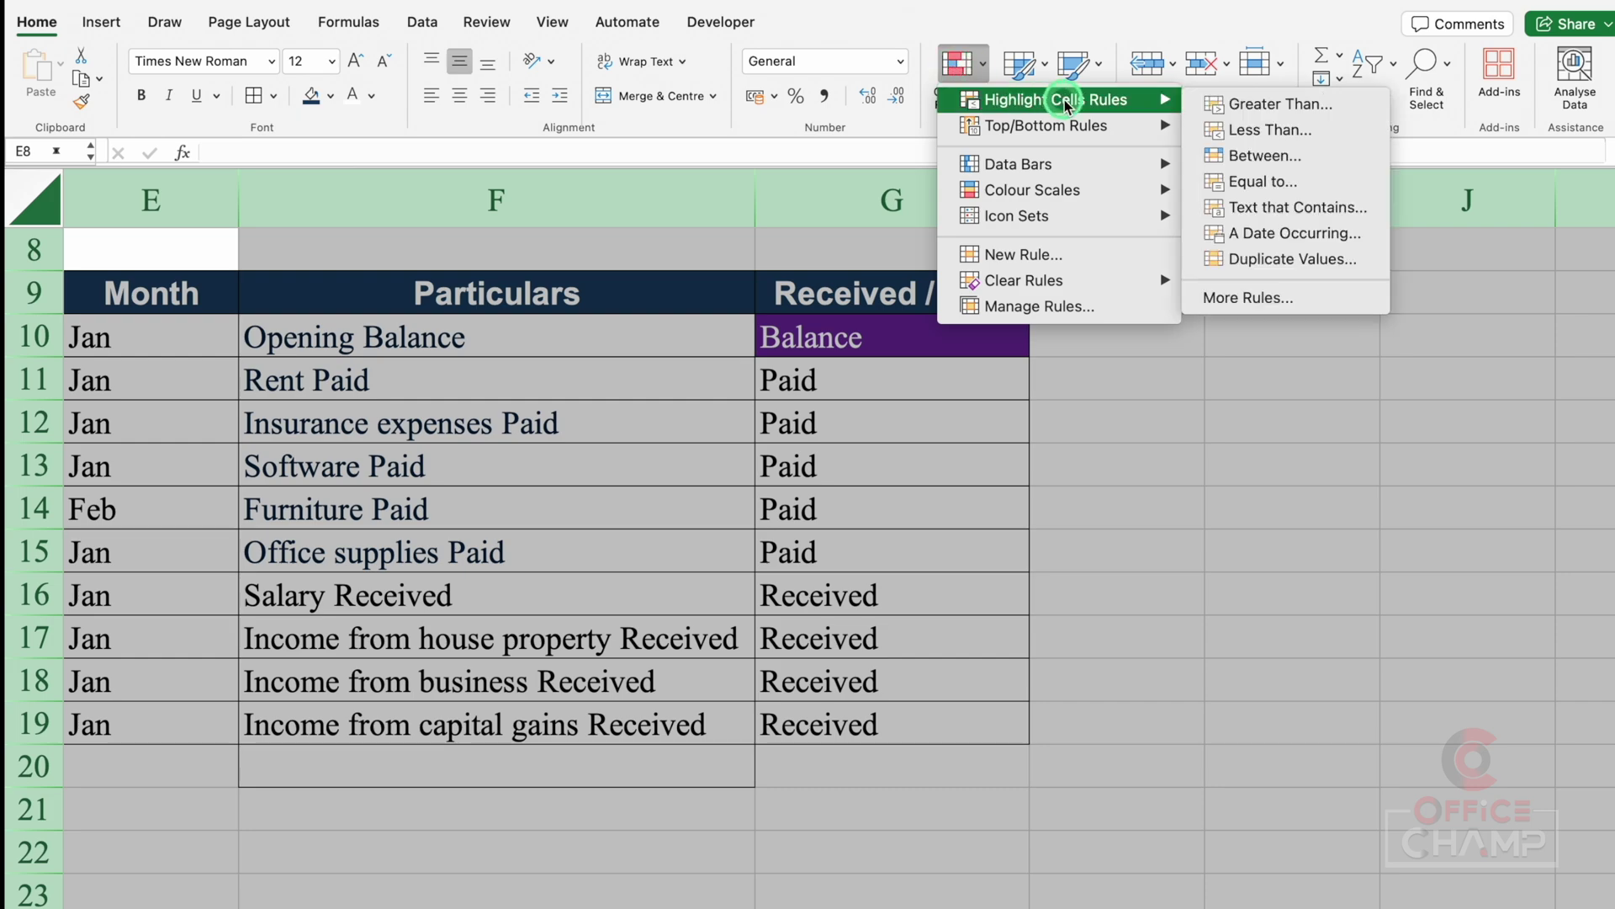
left_click(1279, 184)
left_click(957, 293)
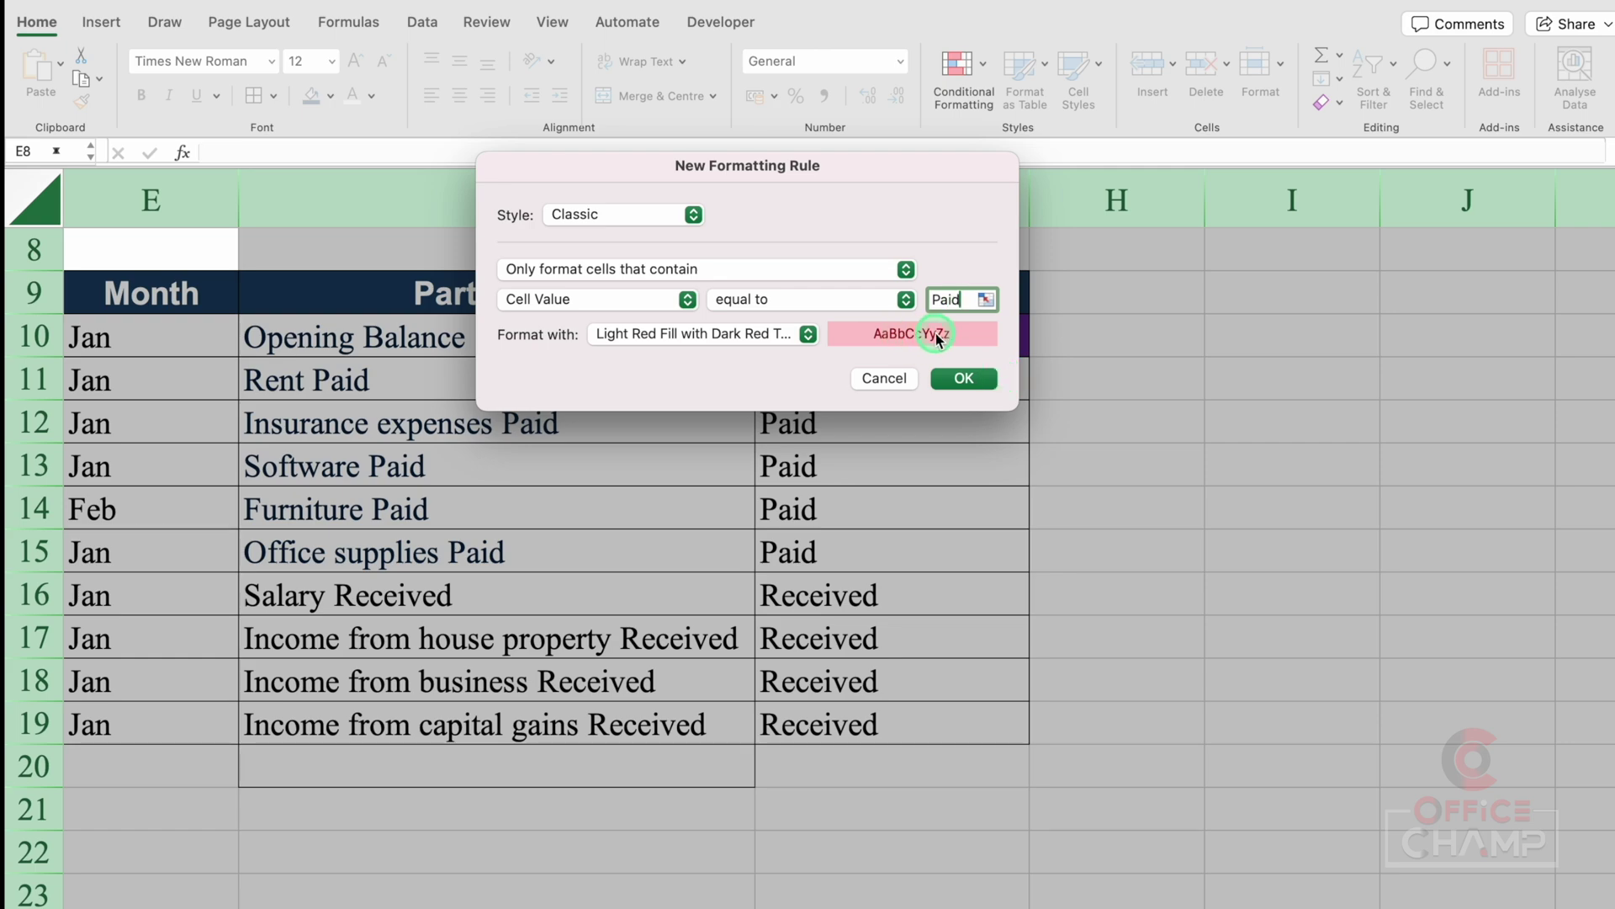
left_click(962, 378)
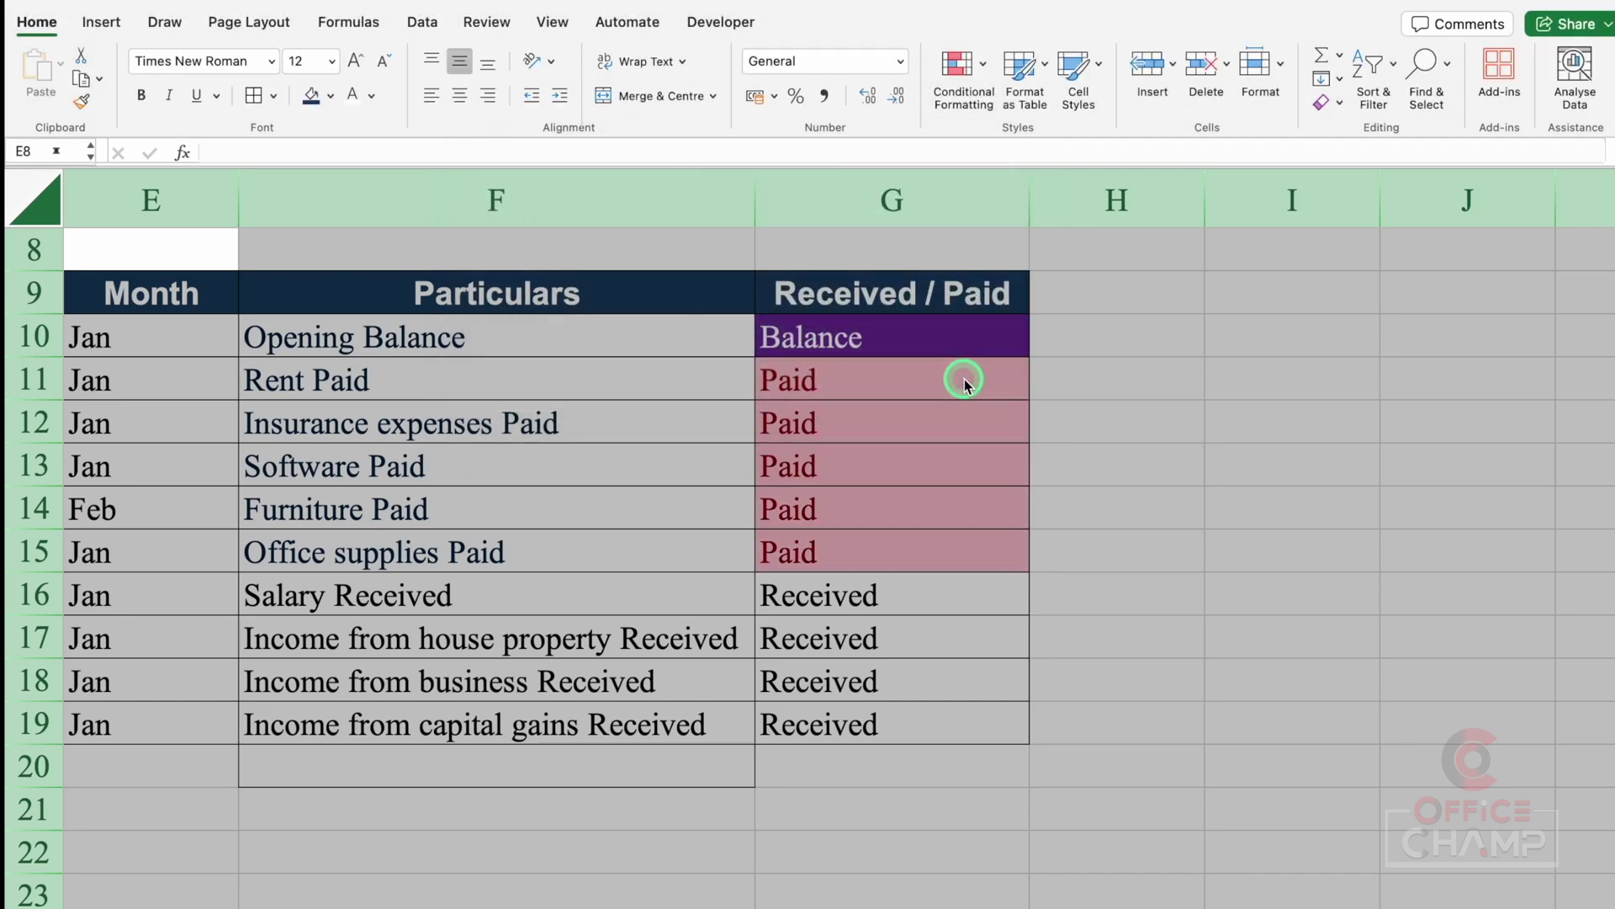
Add a whole-sheet conditional formatting rule that gives cells equal to Received a green fill with dark green text.
left_click(960, 66)
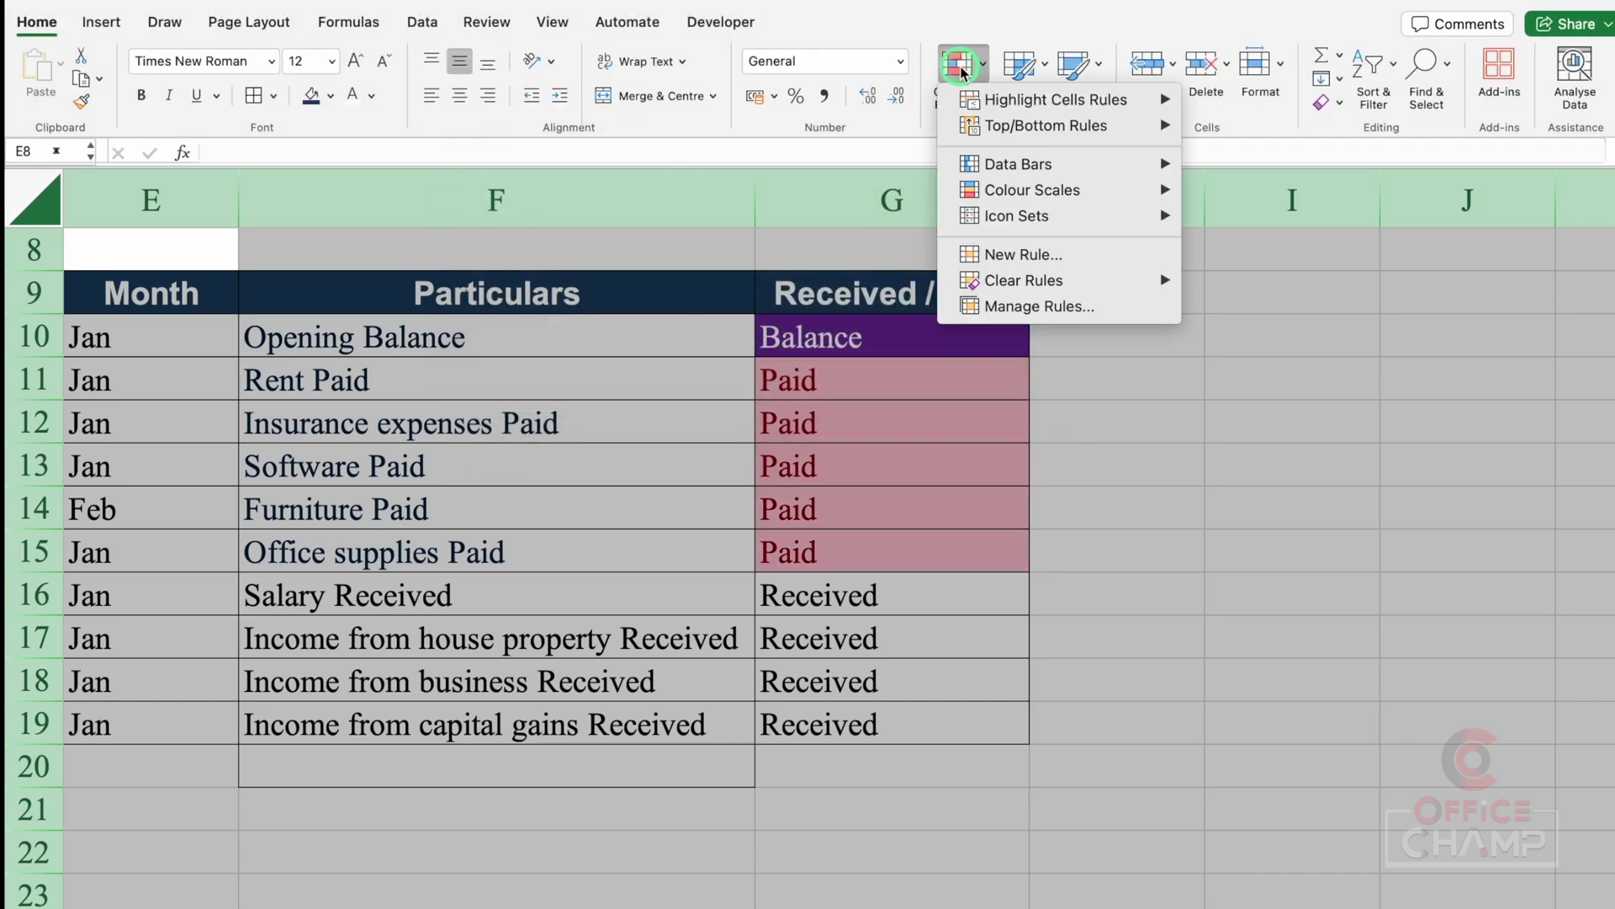
mouse_move(1051, 99)
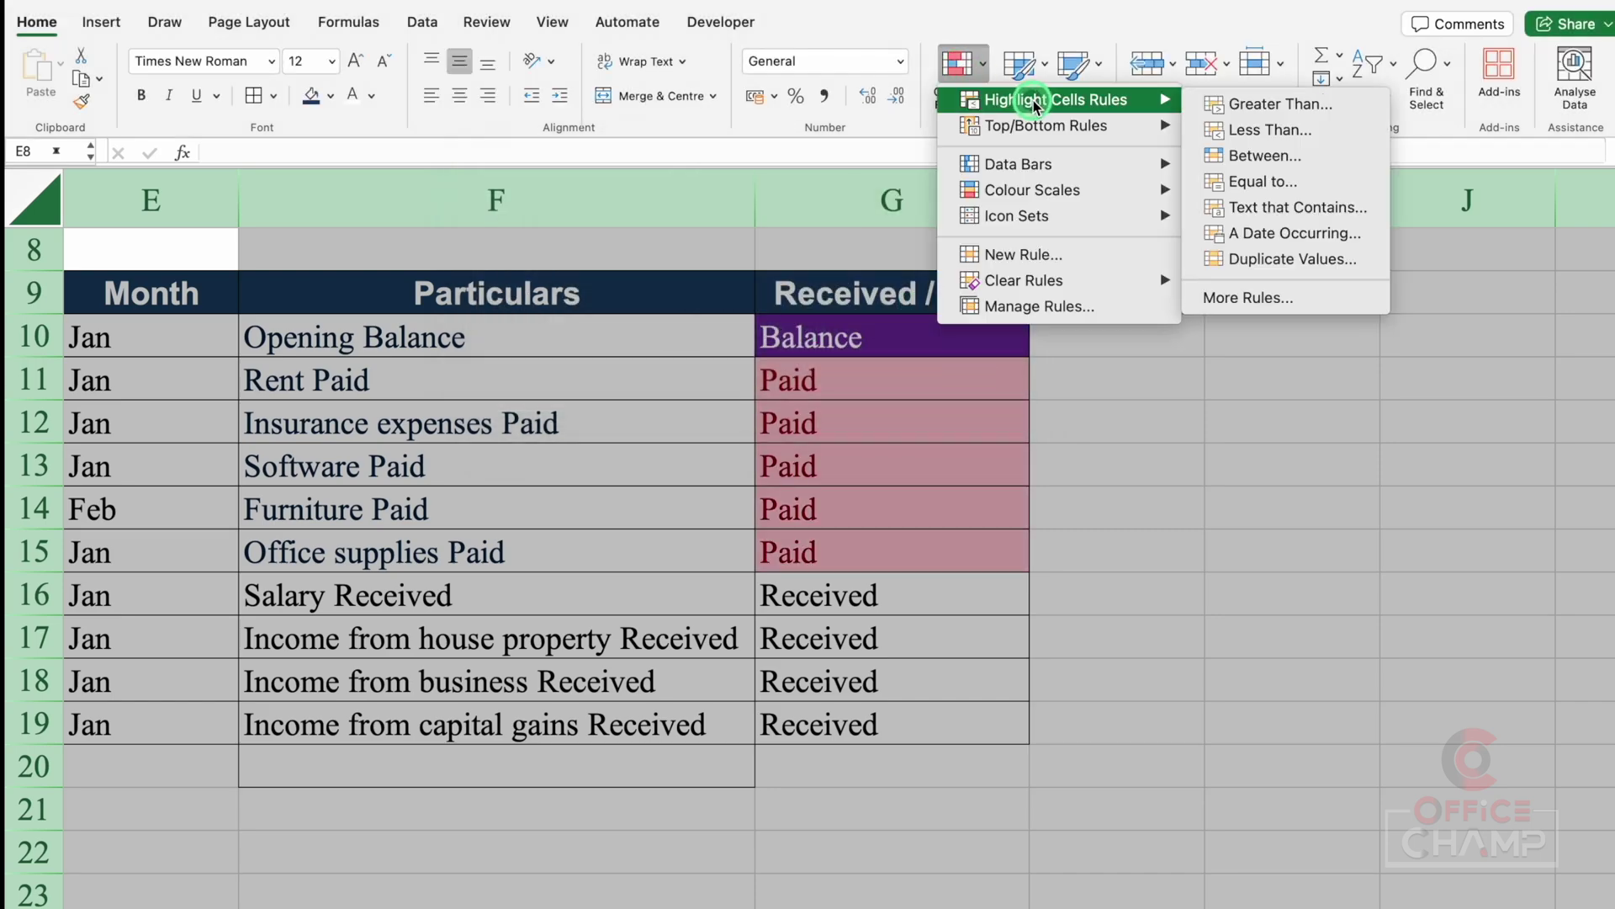
left_click(1228, 182)
left_click(955, 299)
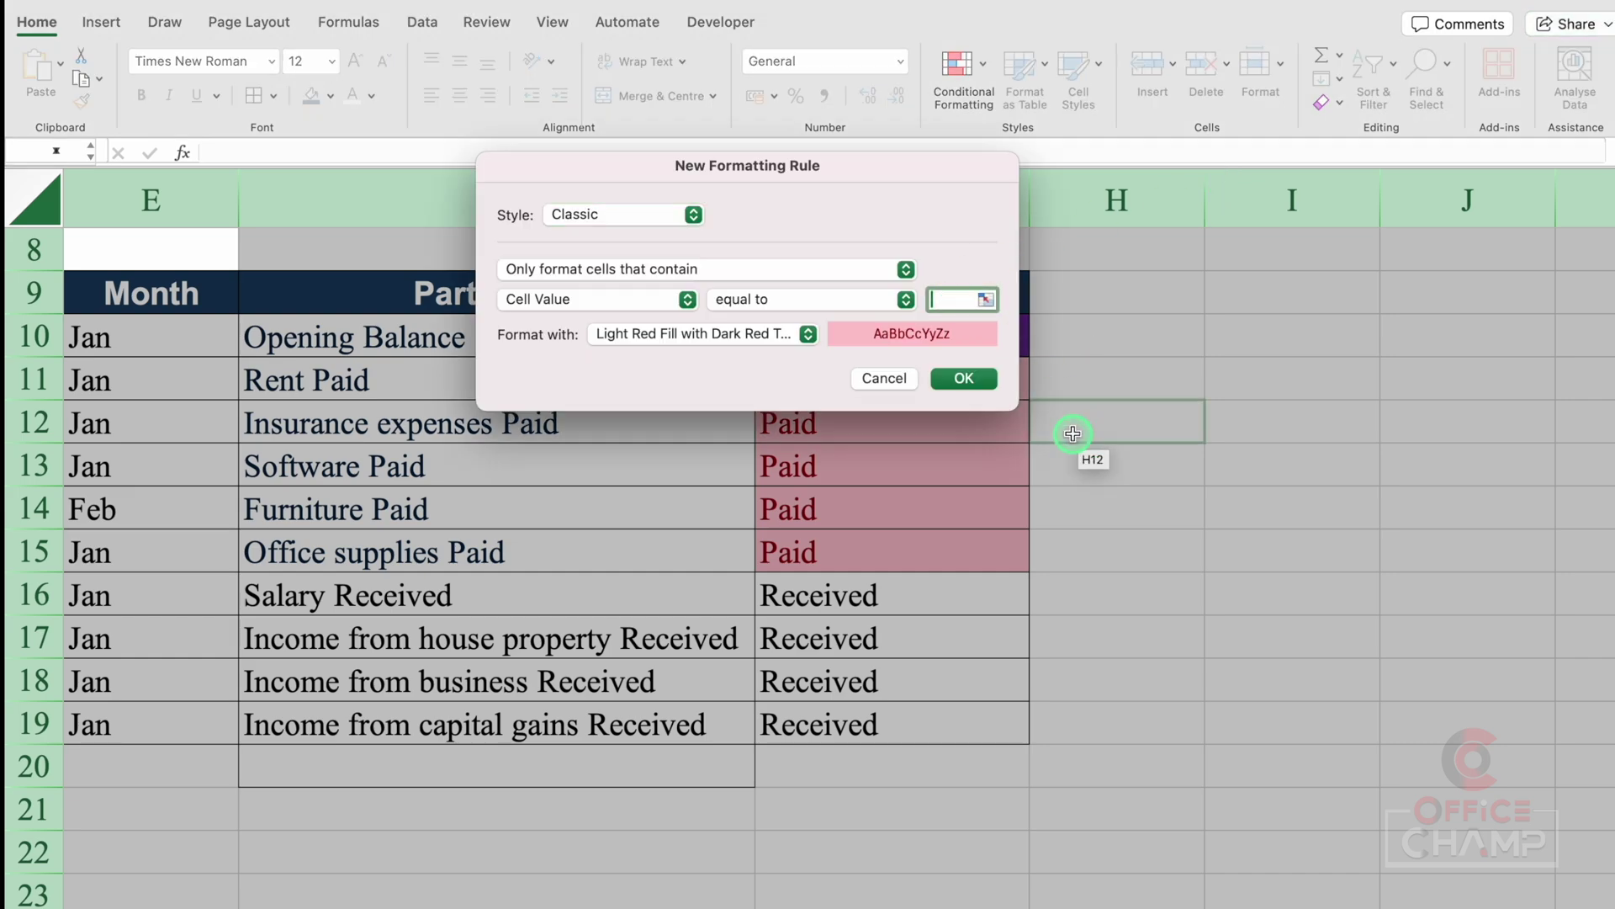
type("R")
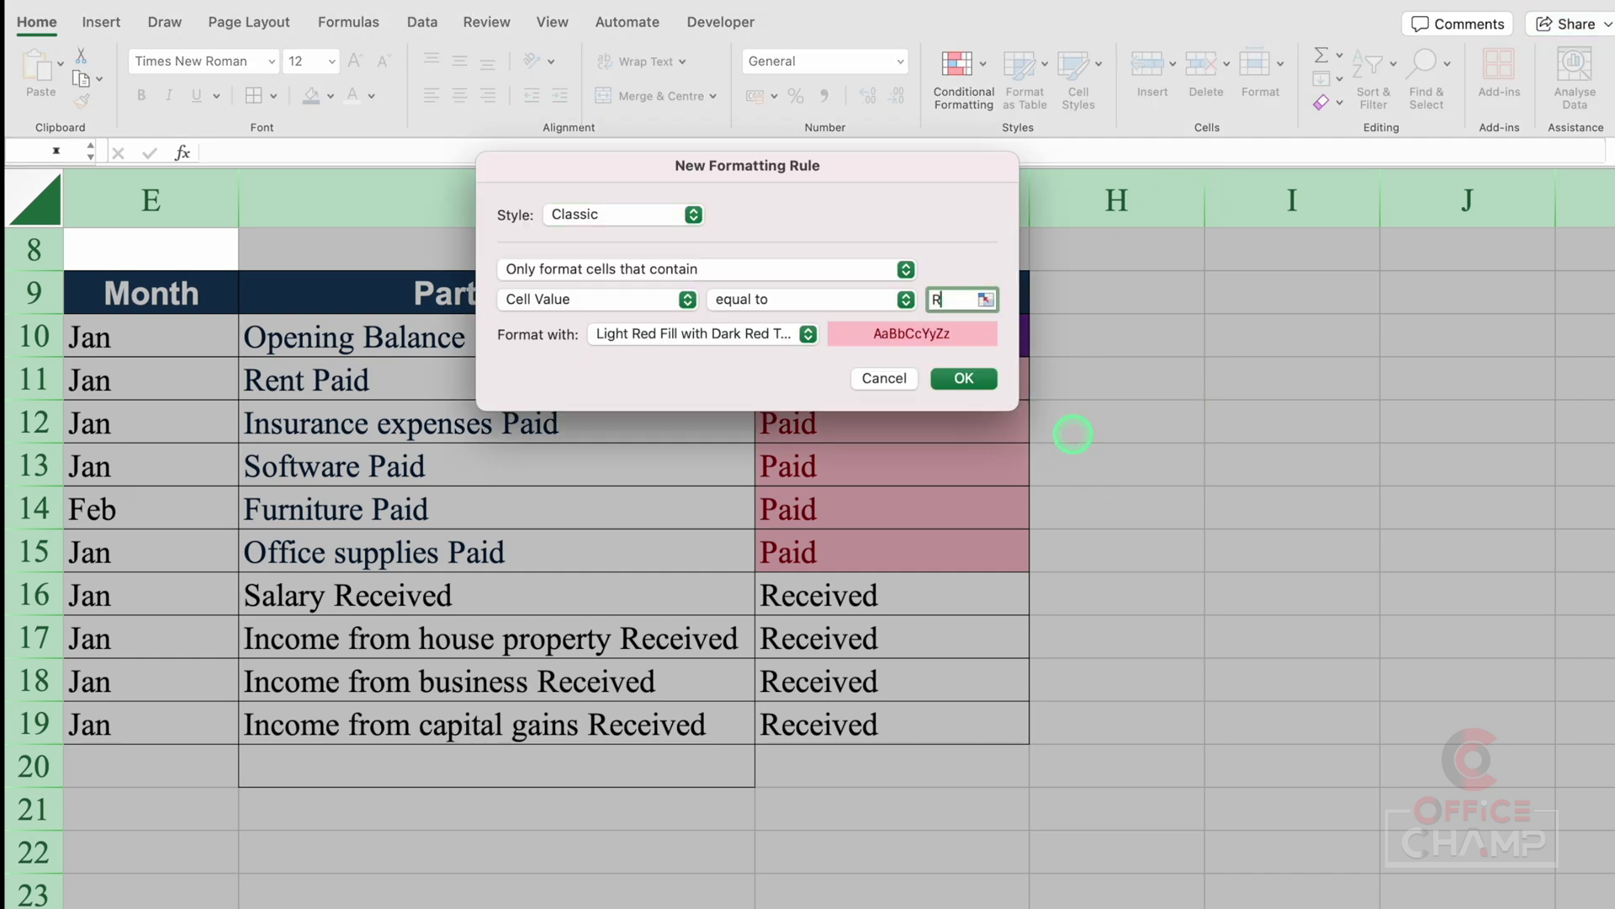
type("eceived")
left_click(807, 334)
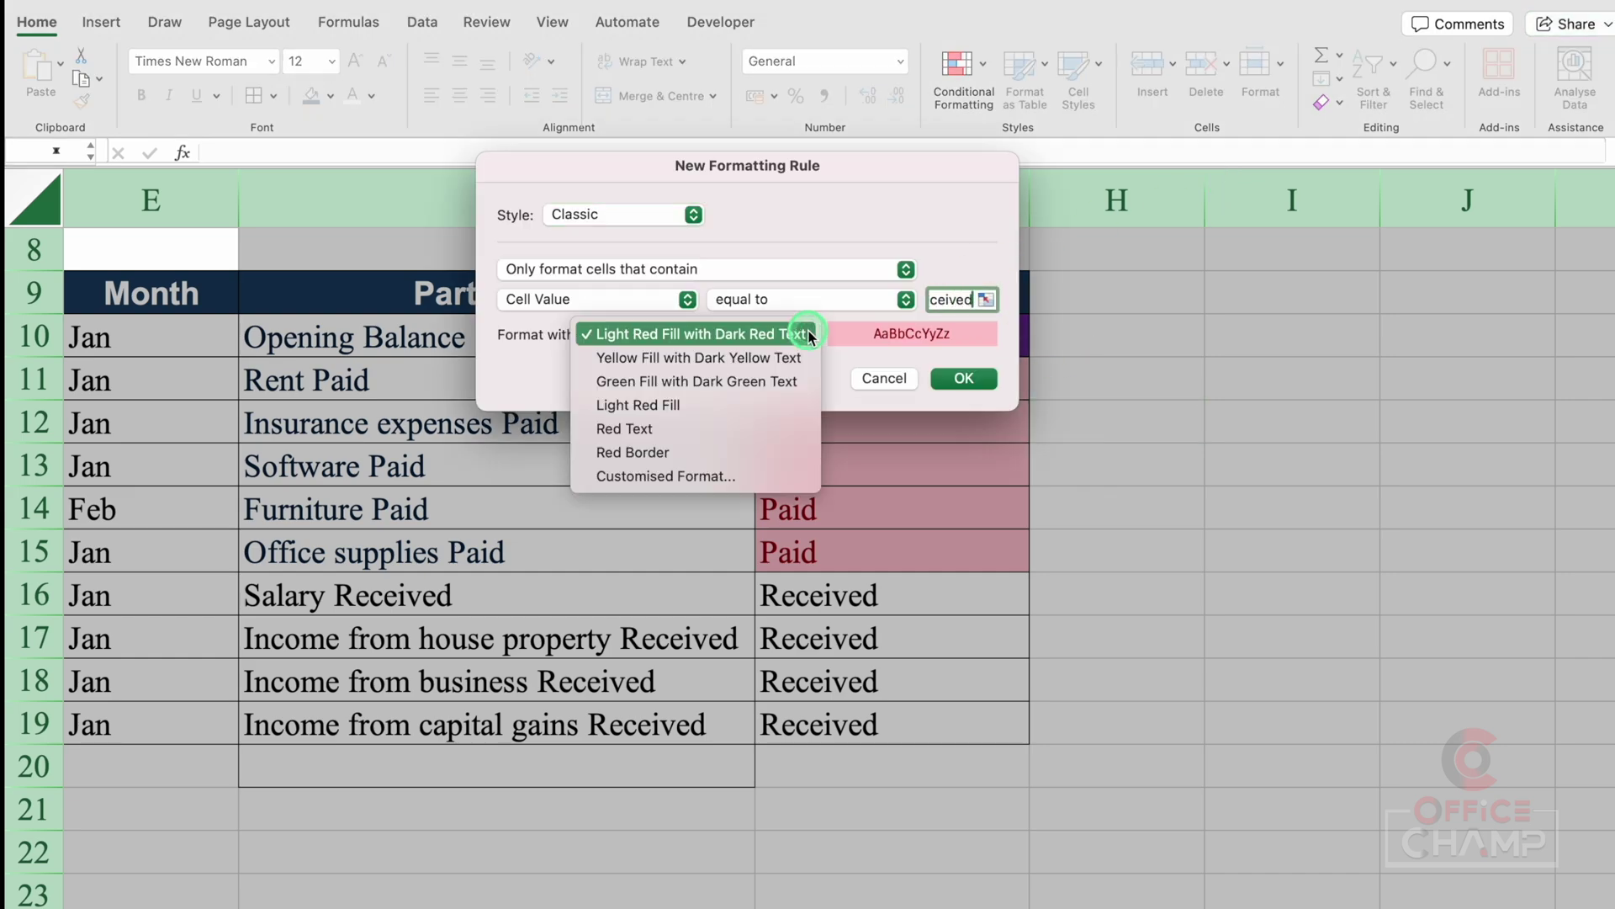
left_click(754, 383)
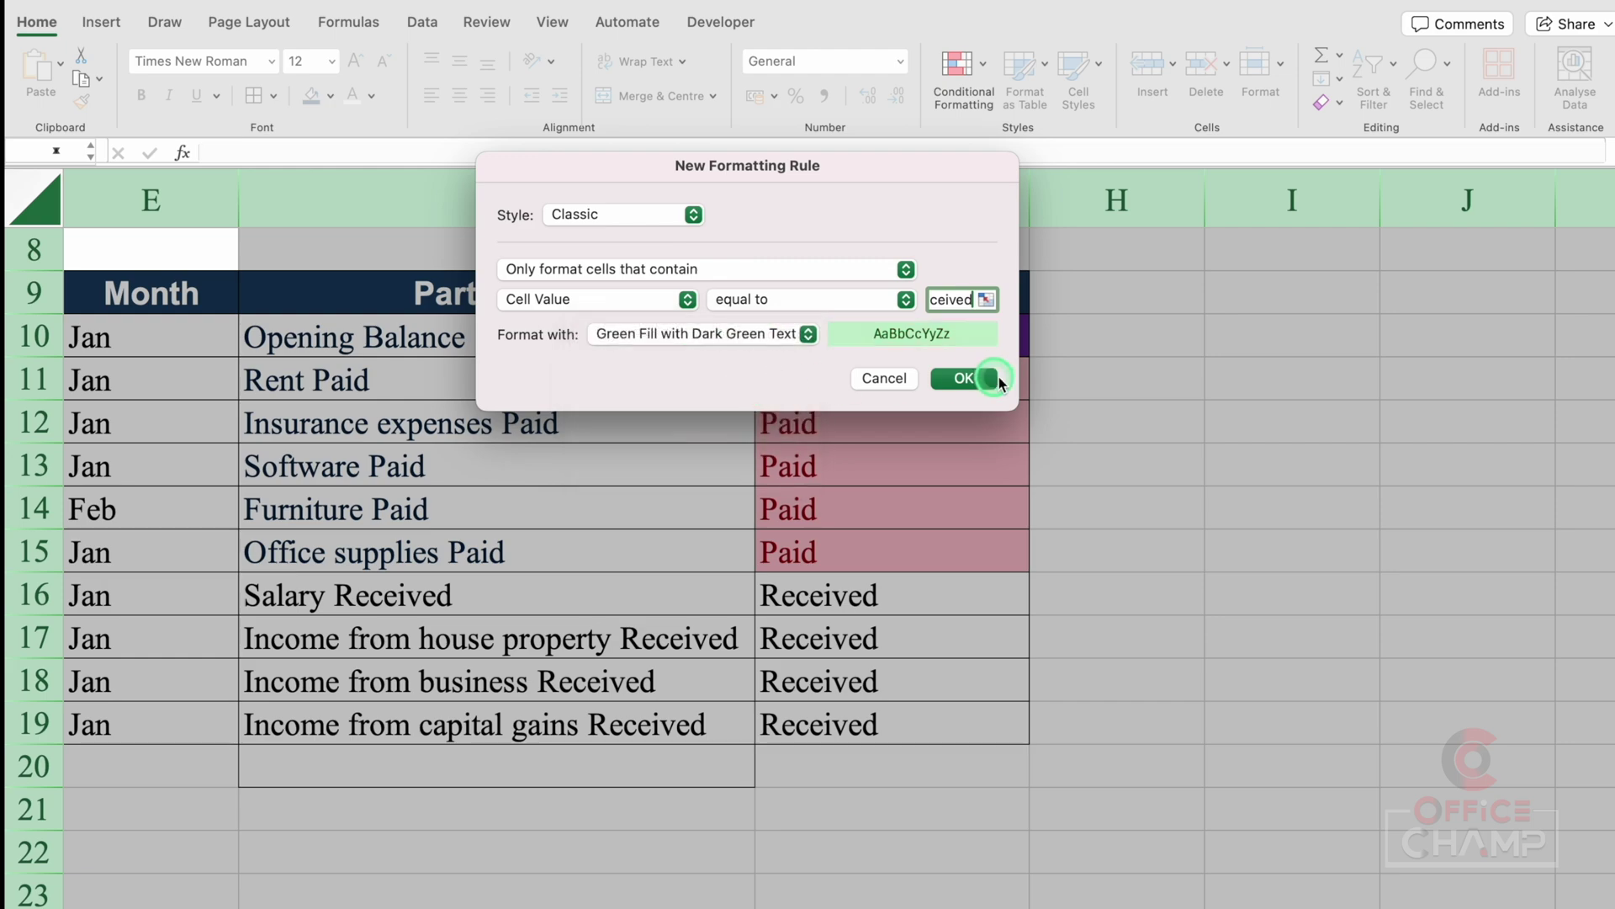
left_click(964, 378)
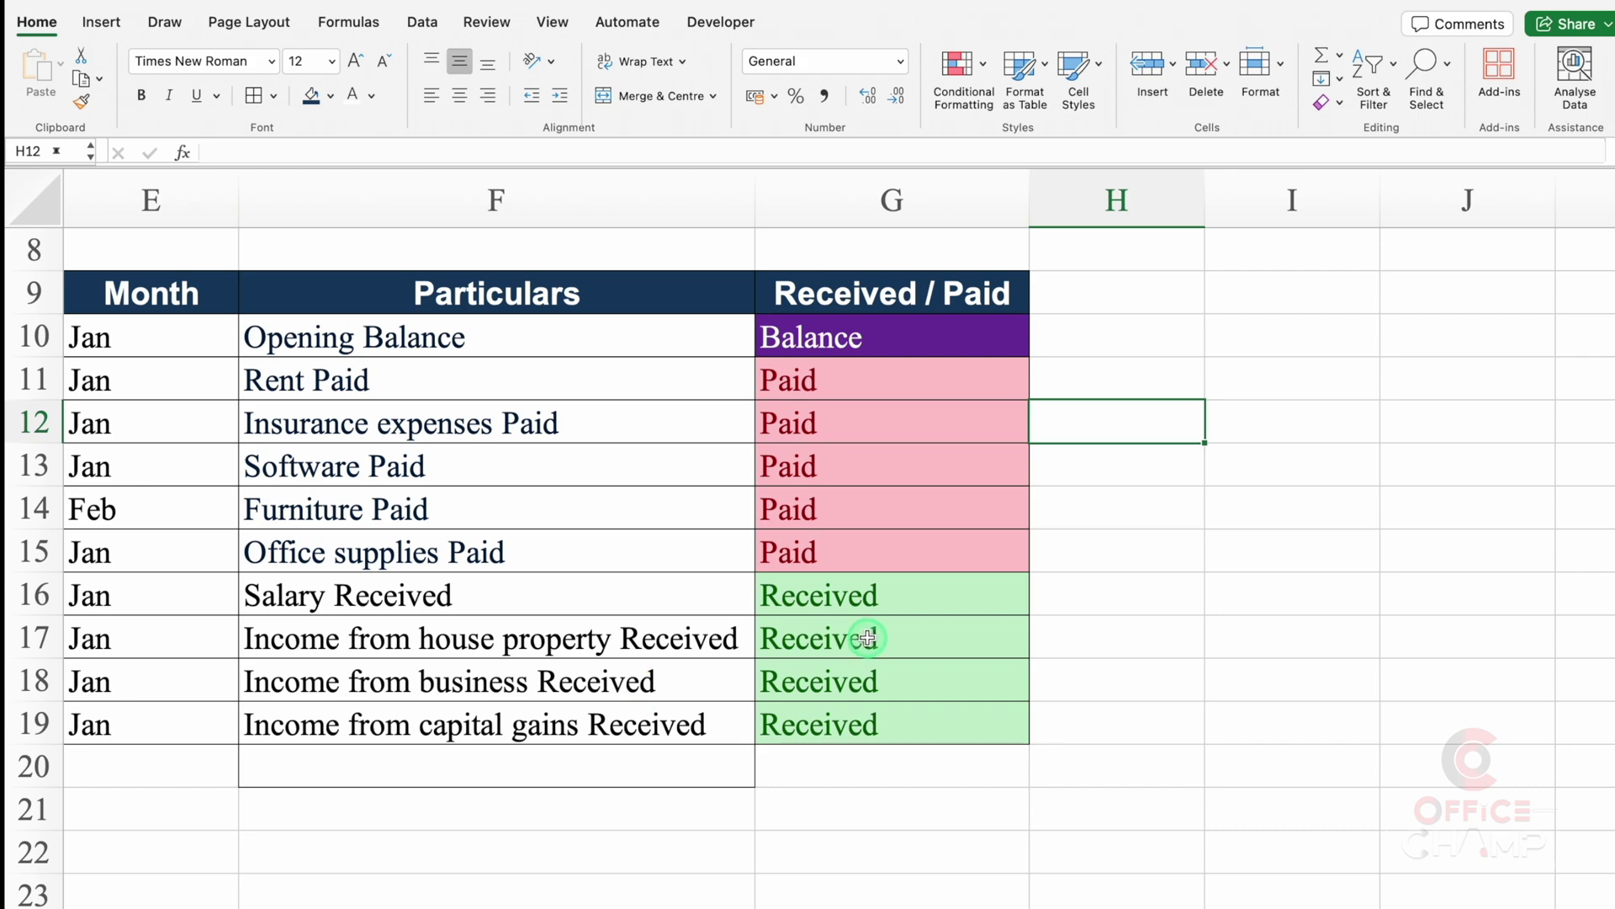
Change the particular in F11 to Rent Received.
left_click(434, 383)
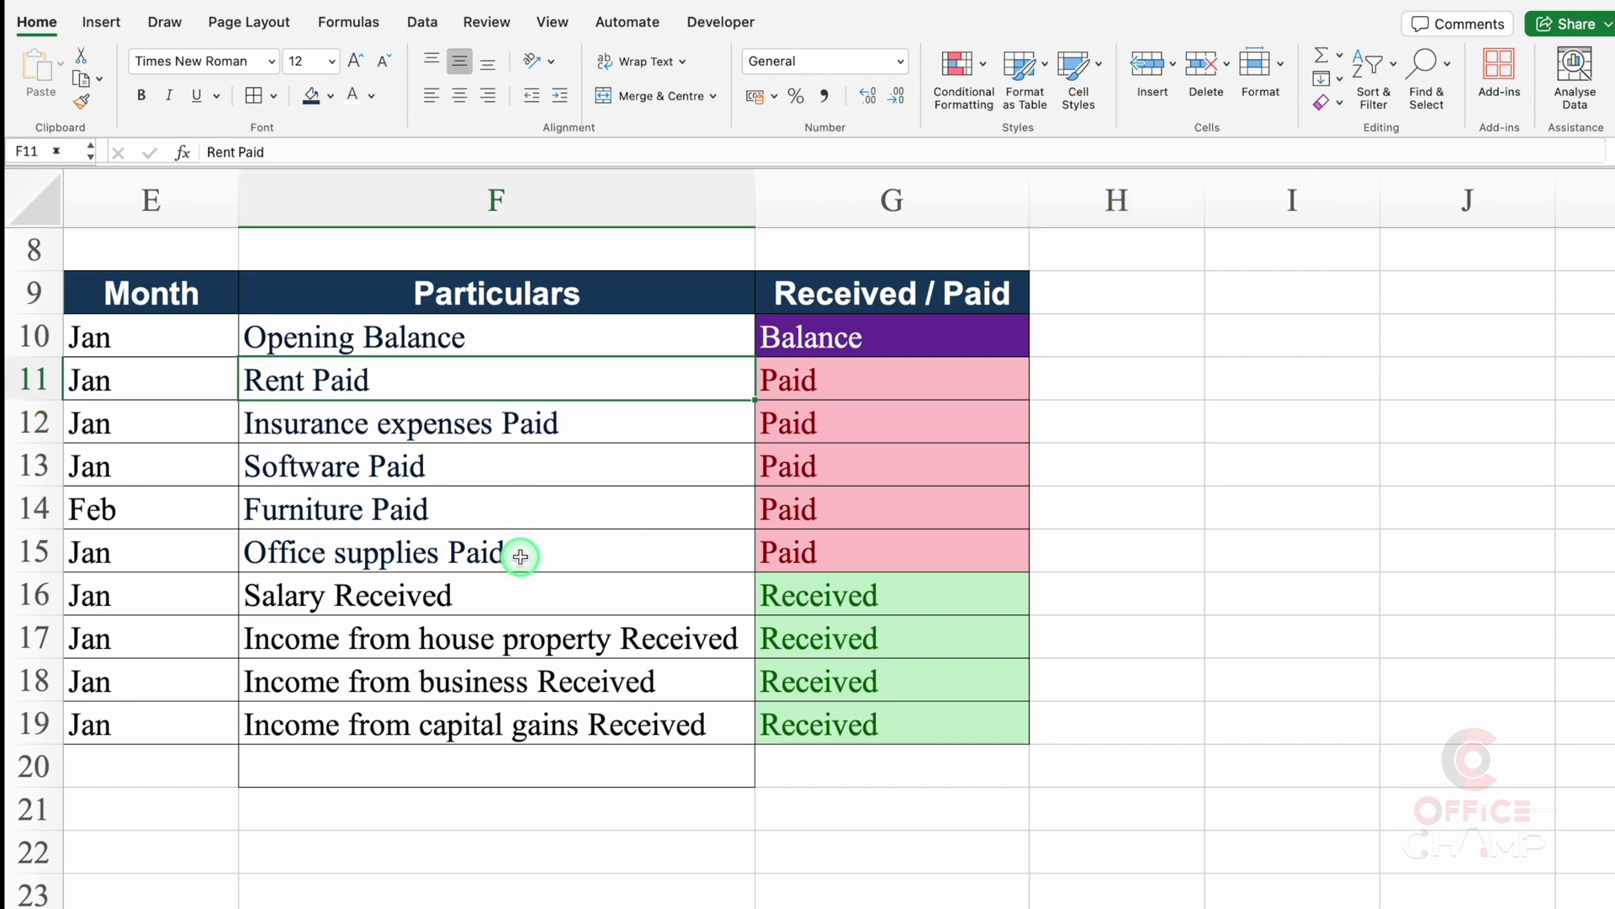
double_click(433, 383)
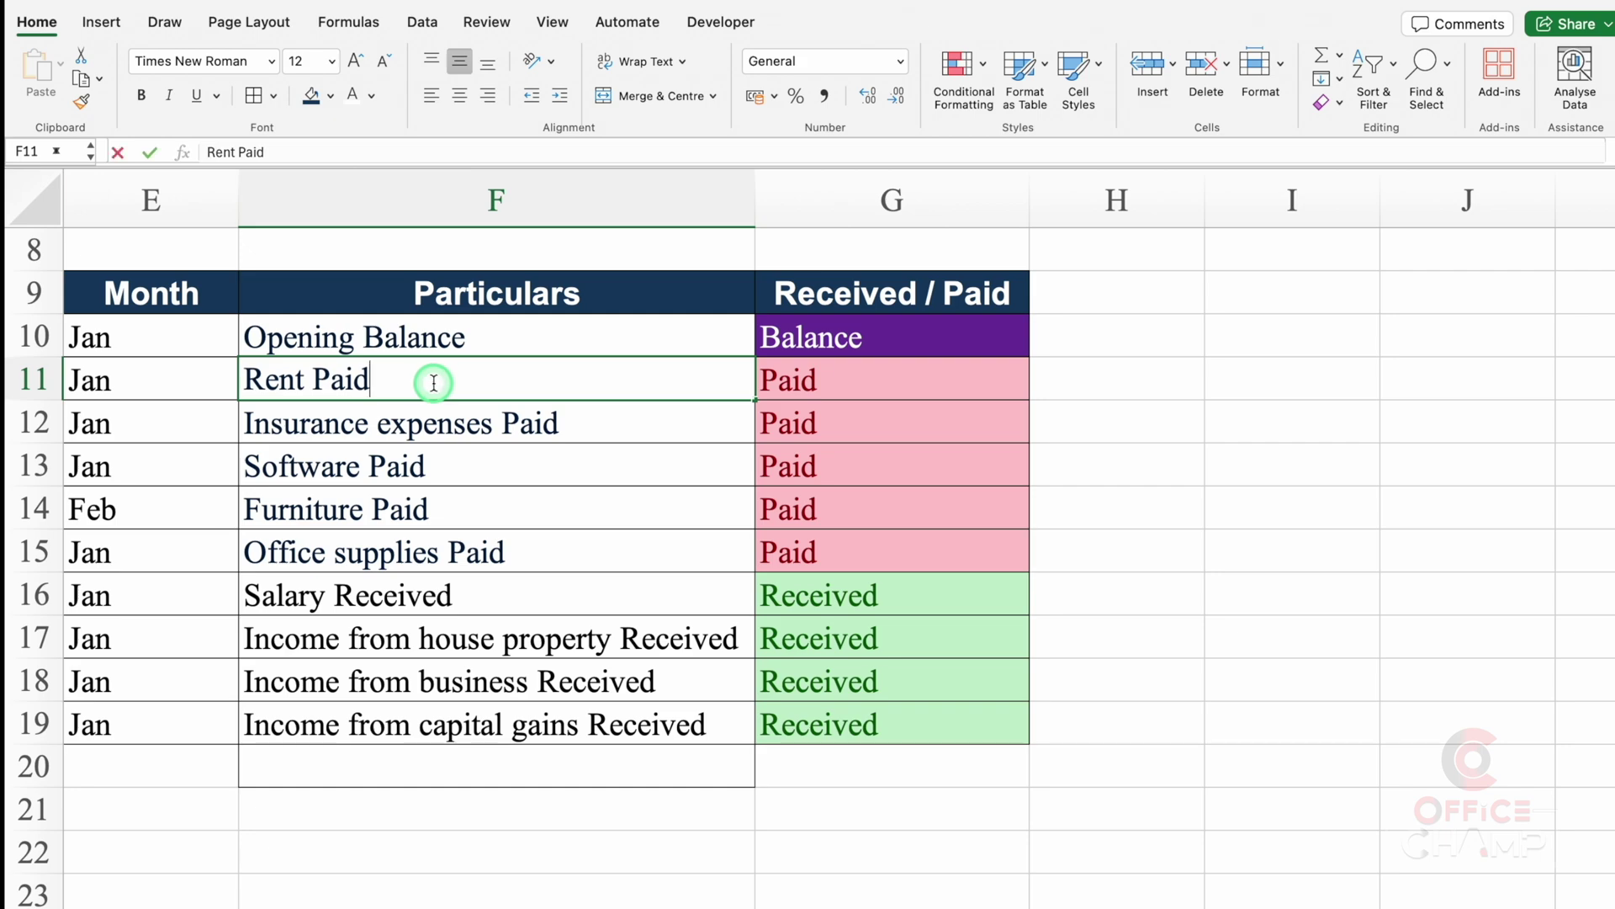
key("BackSpace")
key("BackSpace")
key("BackSpace")
key("BackSpace")
type("Recei")
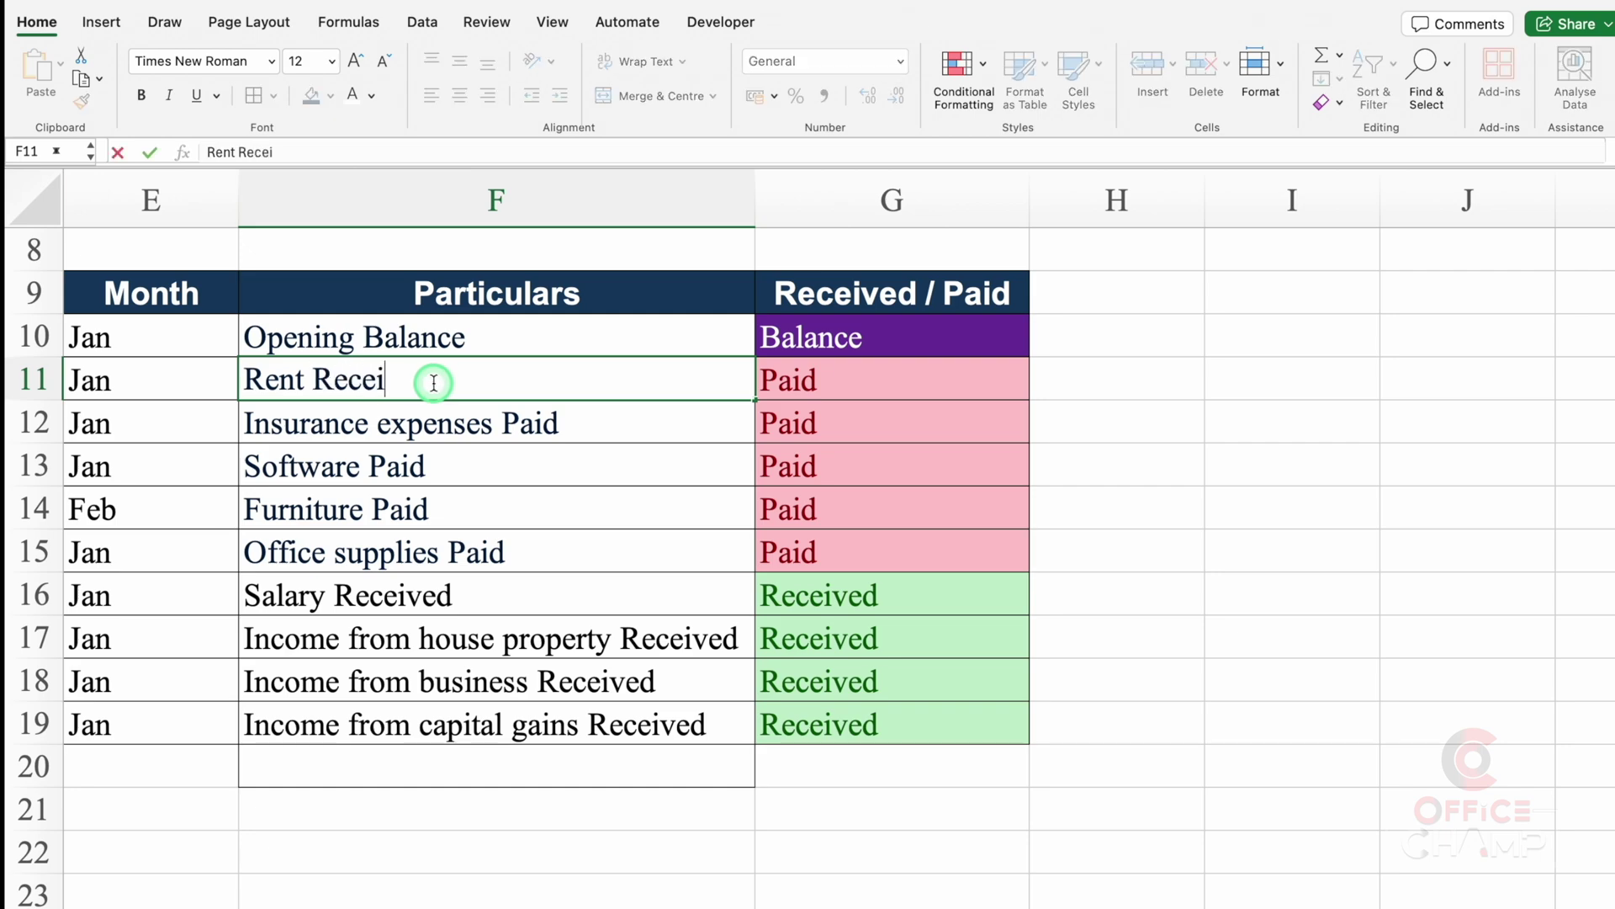
type("ved")
key("Return")
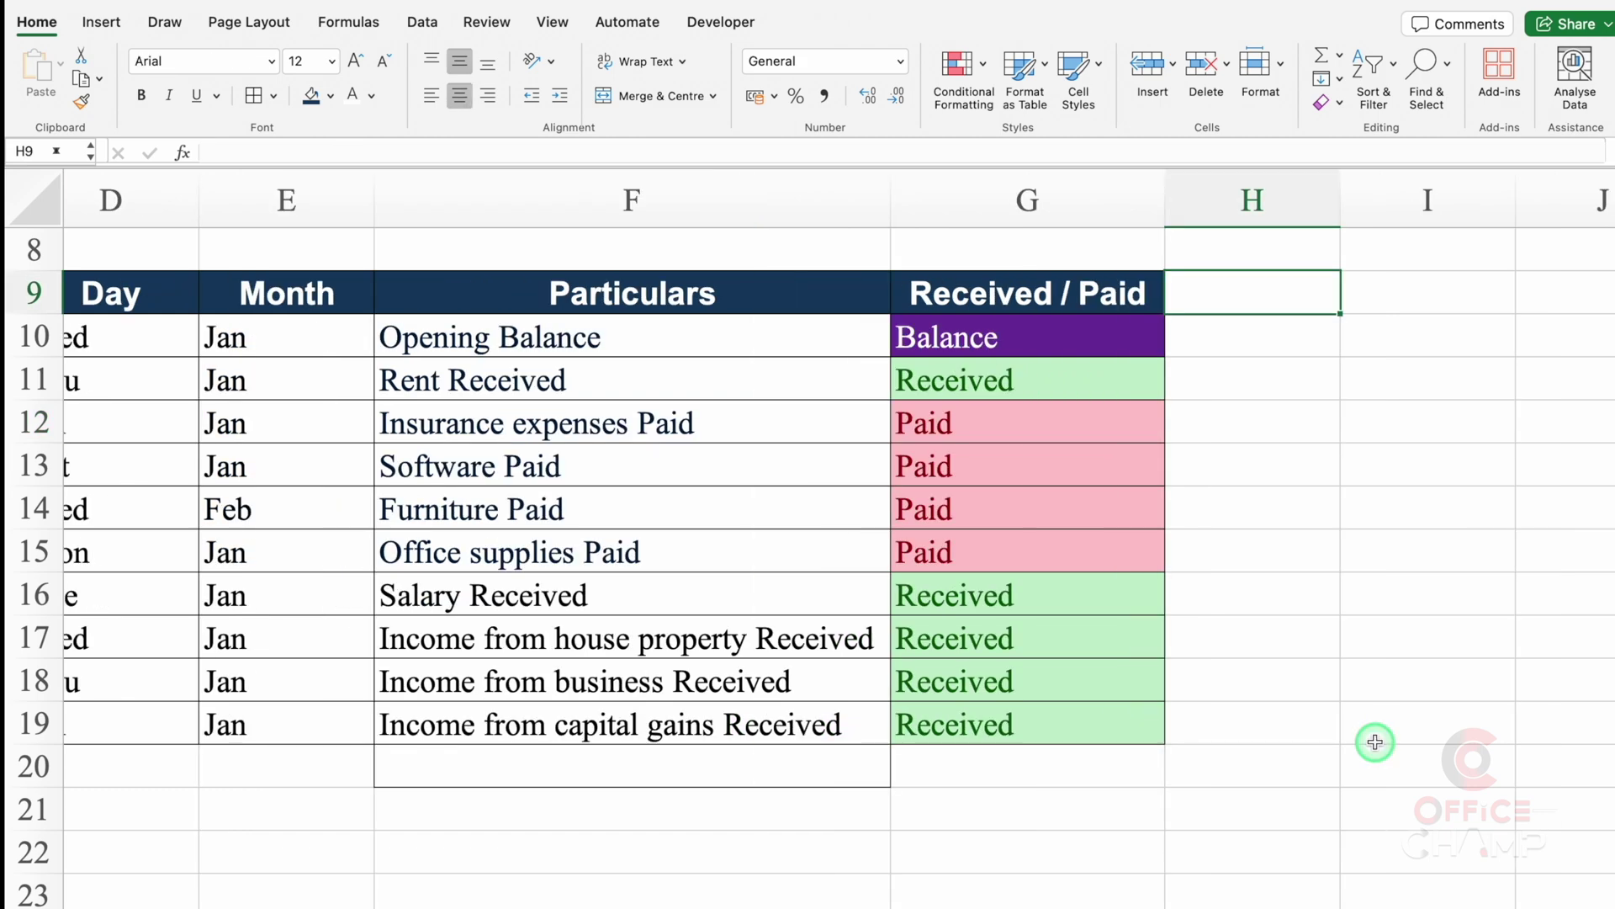
Add the header Amount in H9 and enter the formula =RANDBETWEEN(500,2000) in H10.
type("Amount")
left_click(1290, 343)
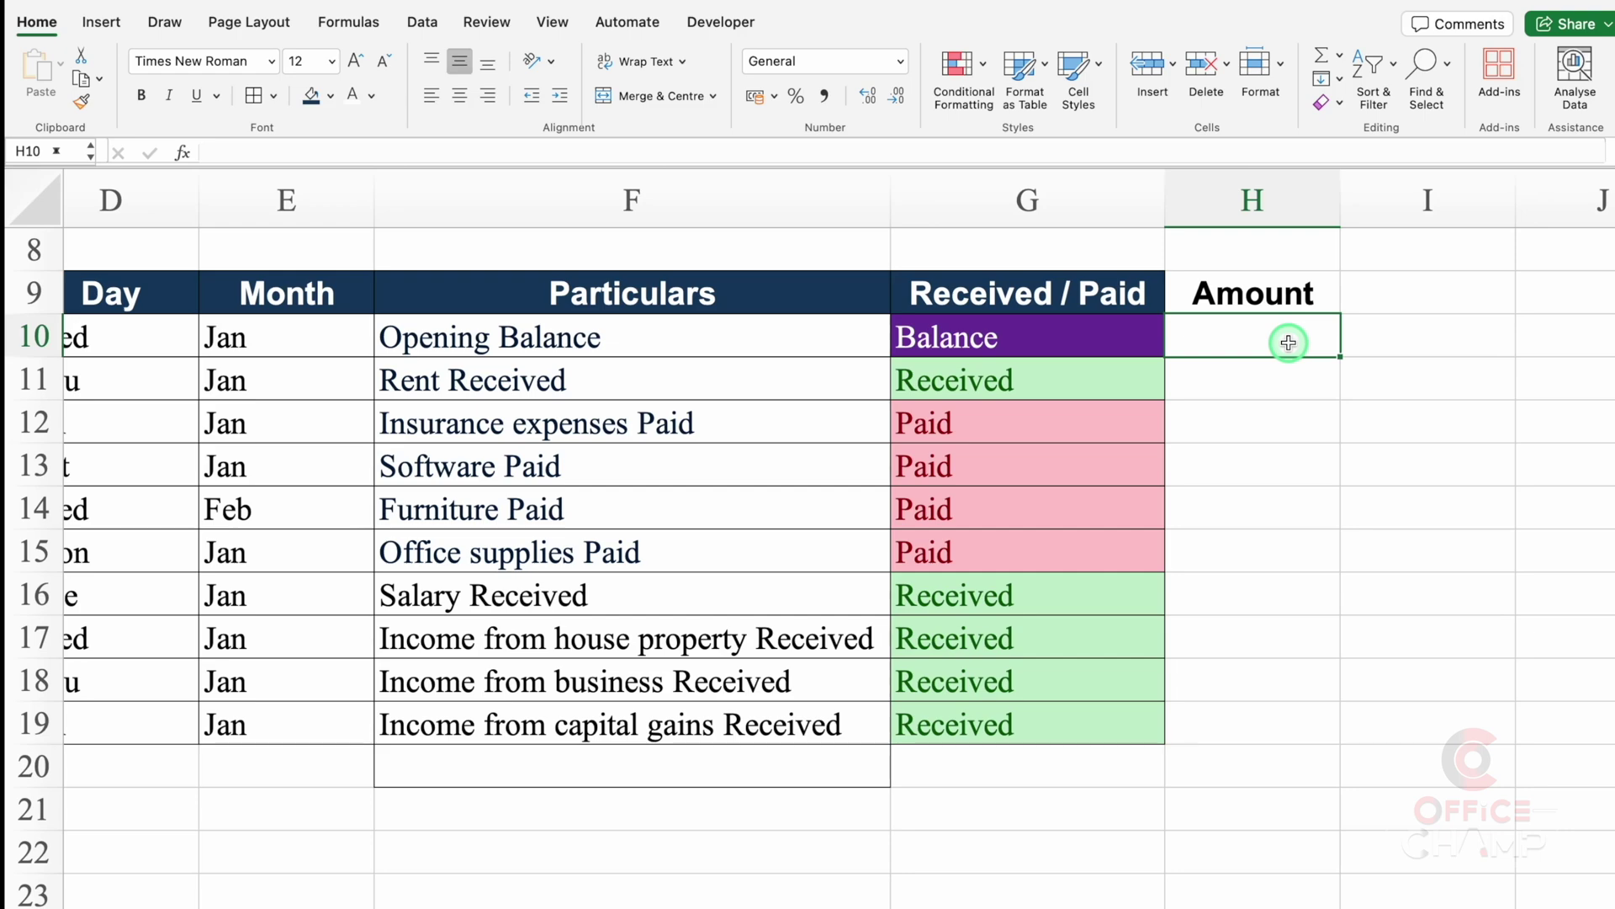
type("=rand")
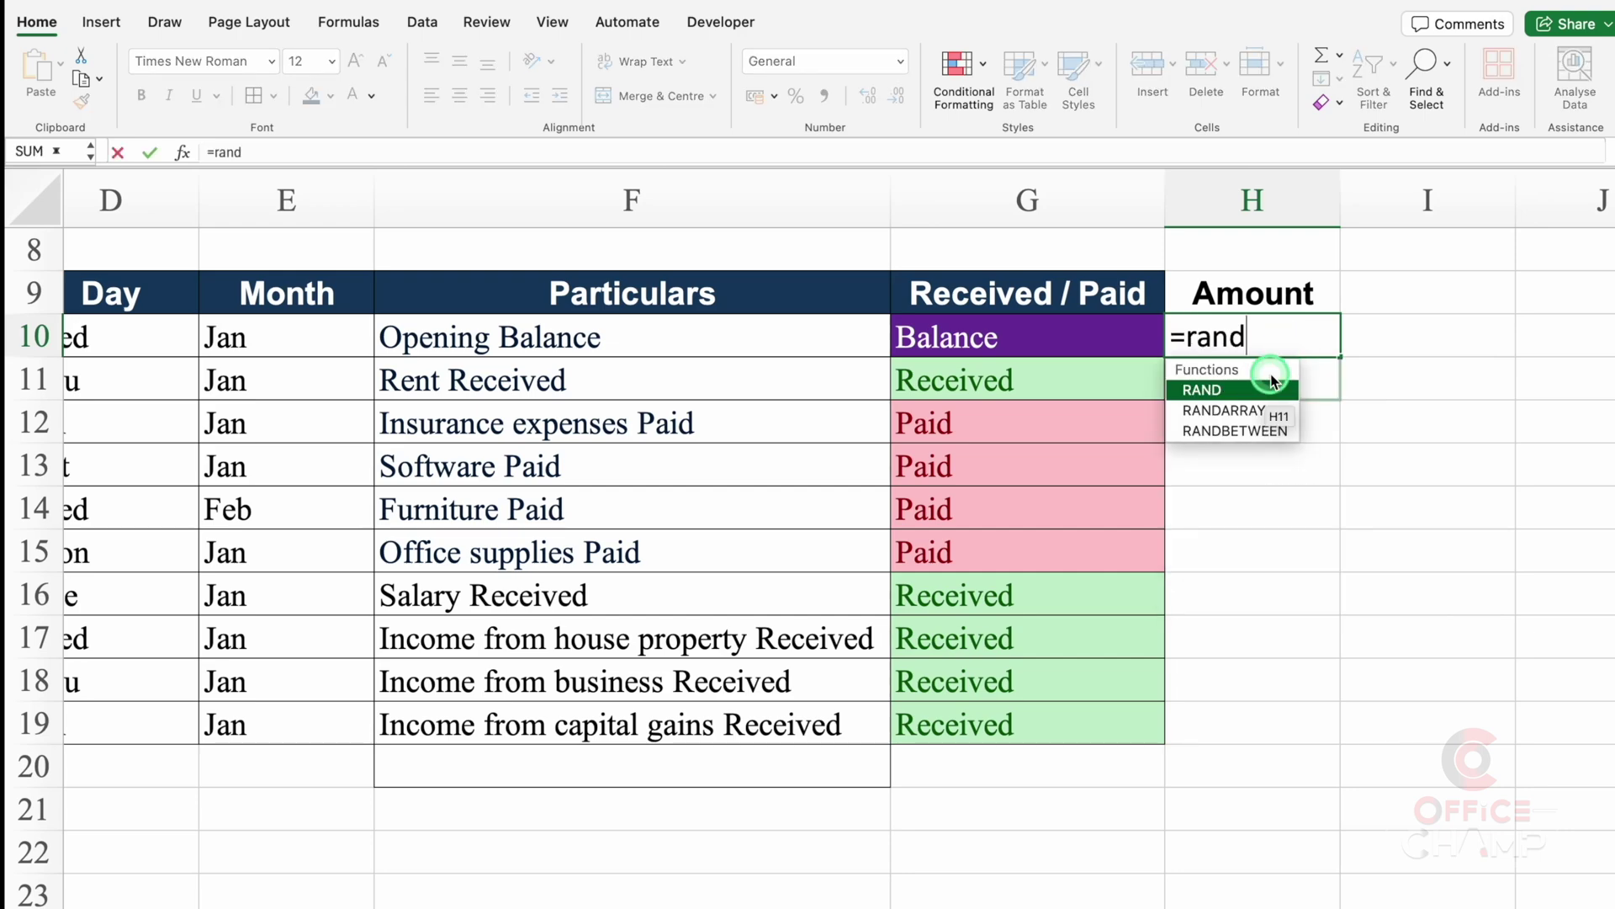
double_click(1254, 431)
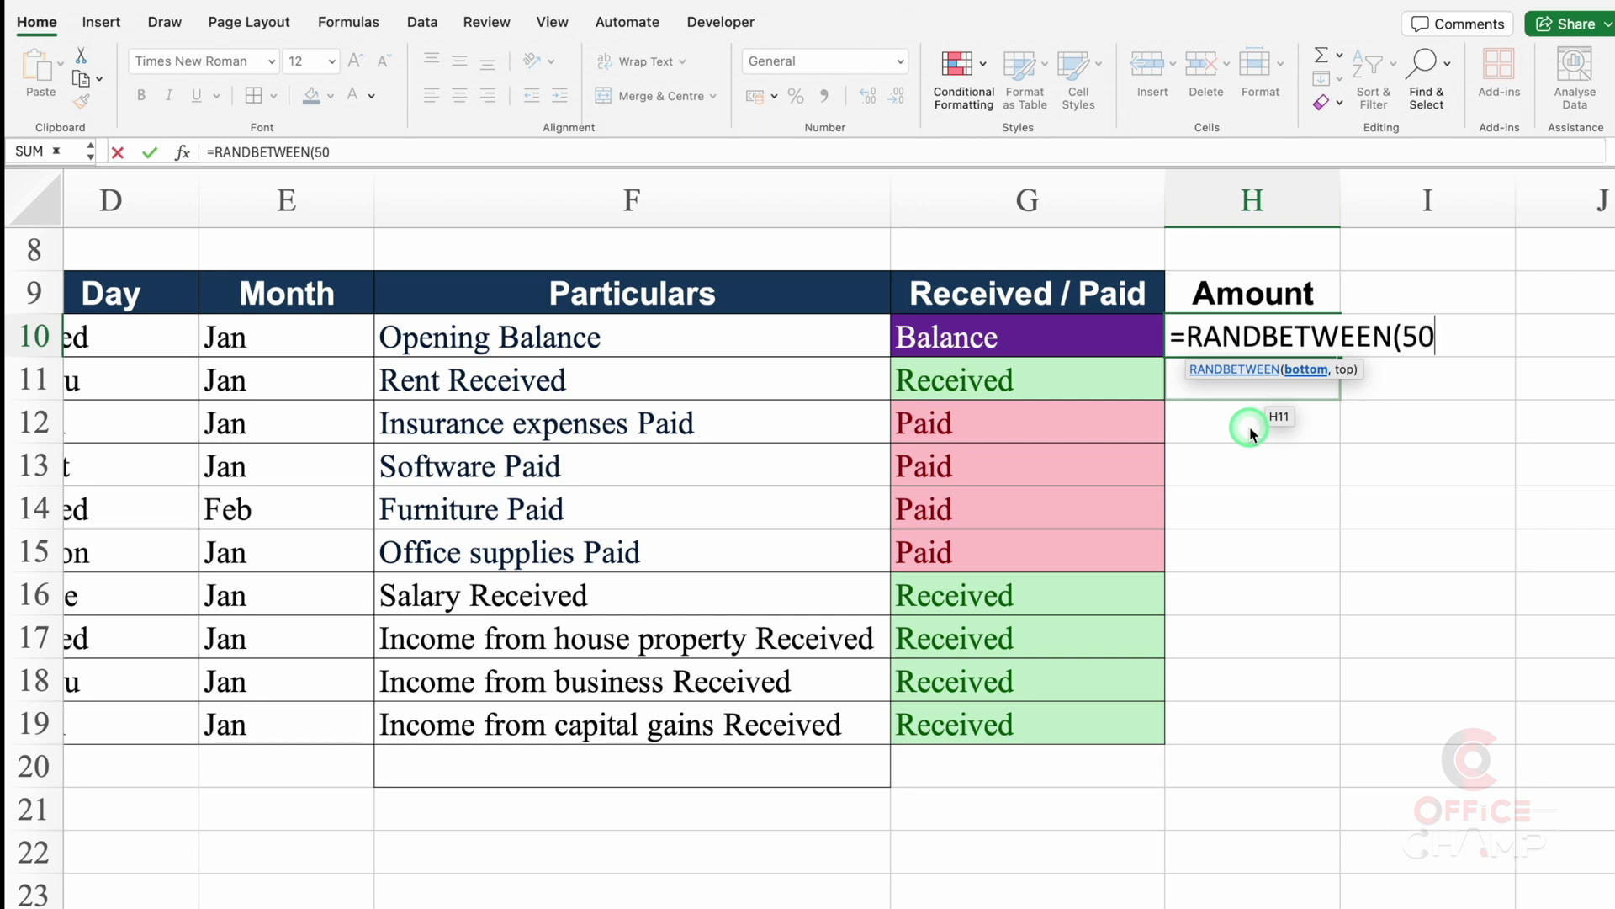
type("500,200")
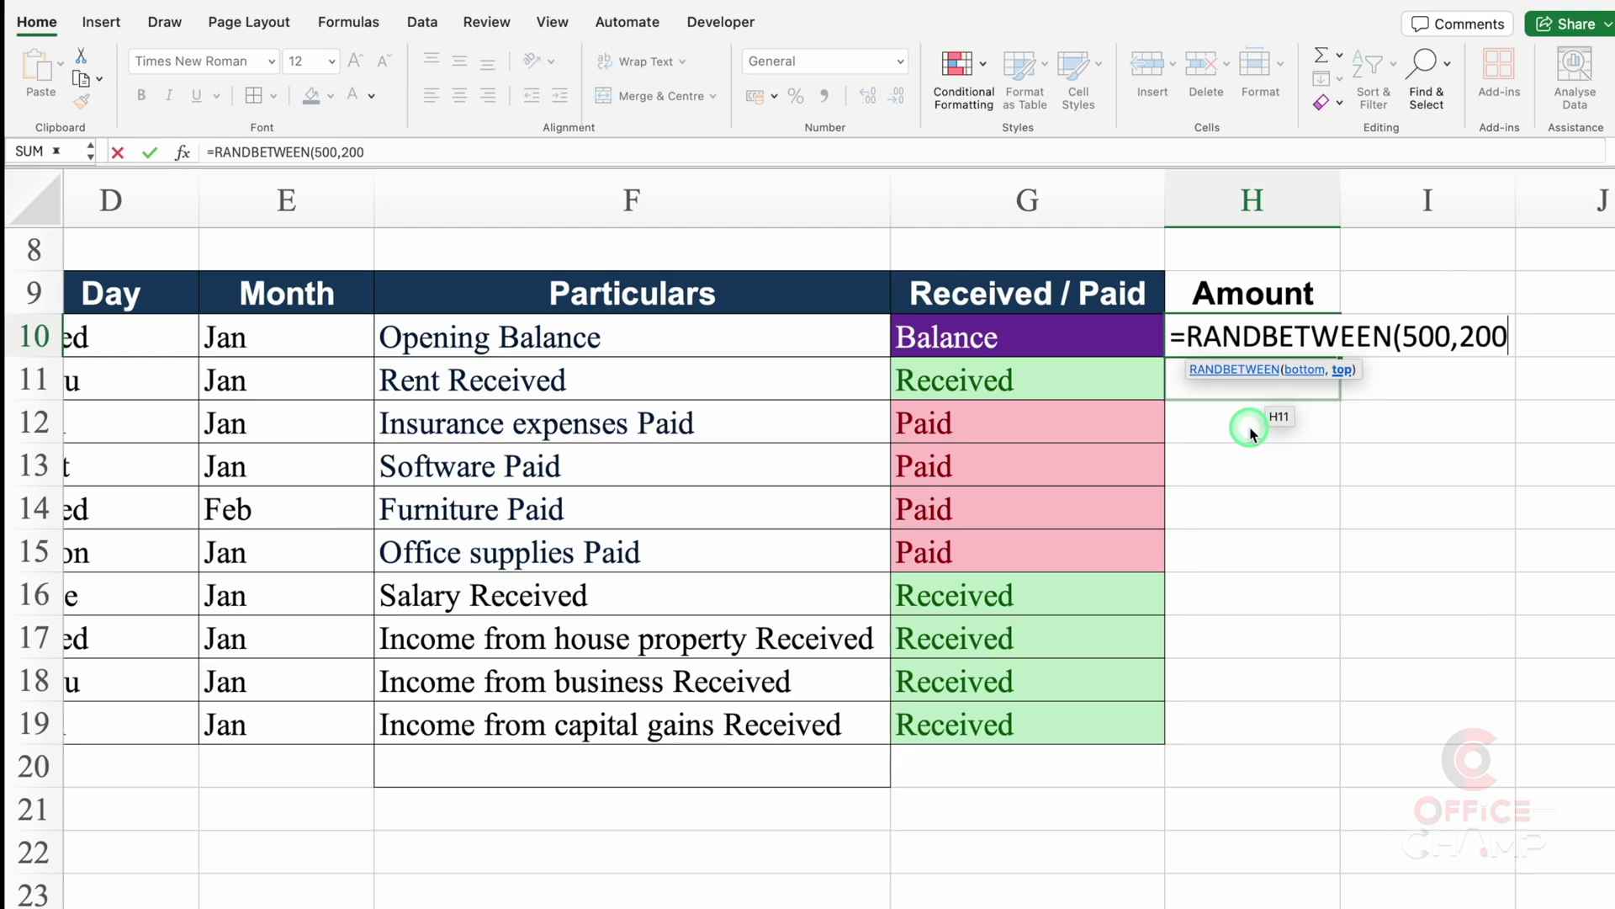
type("0)")
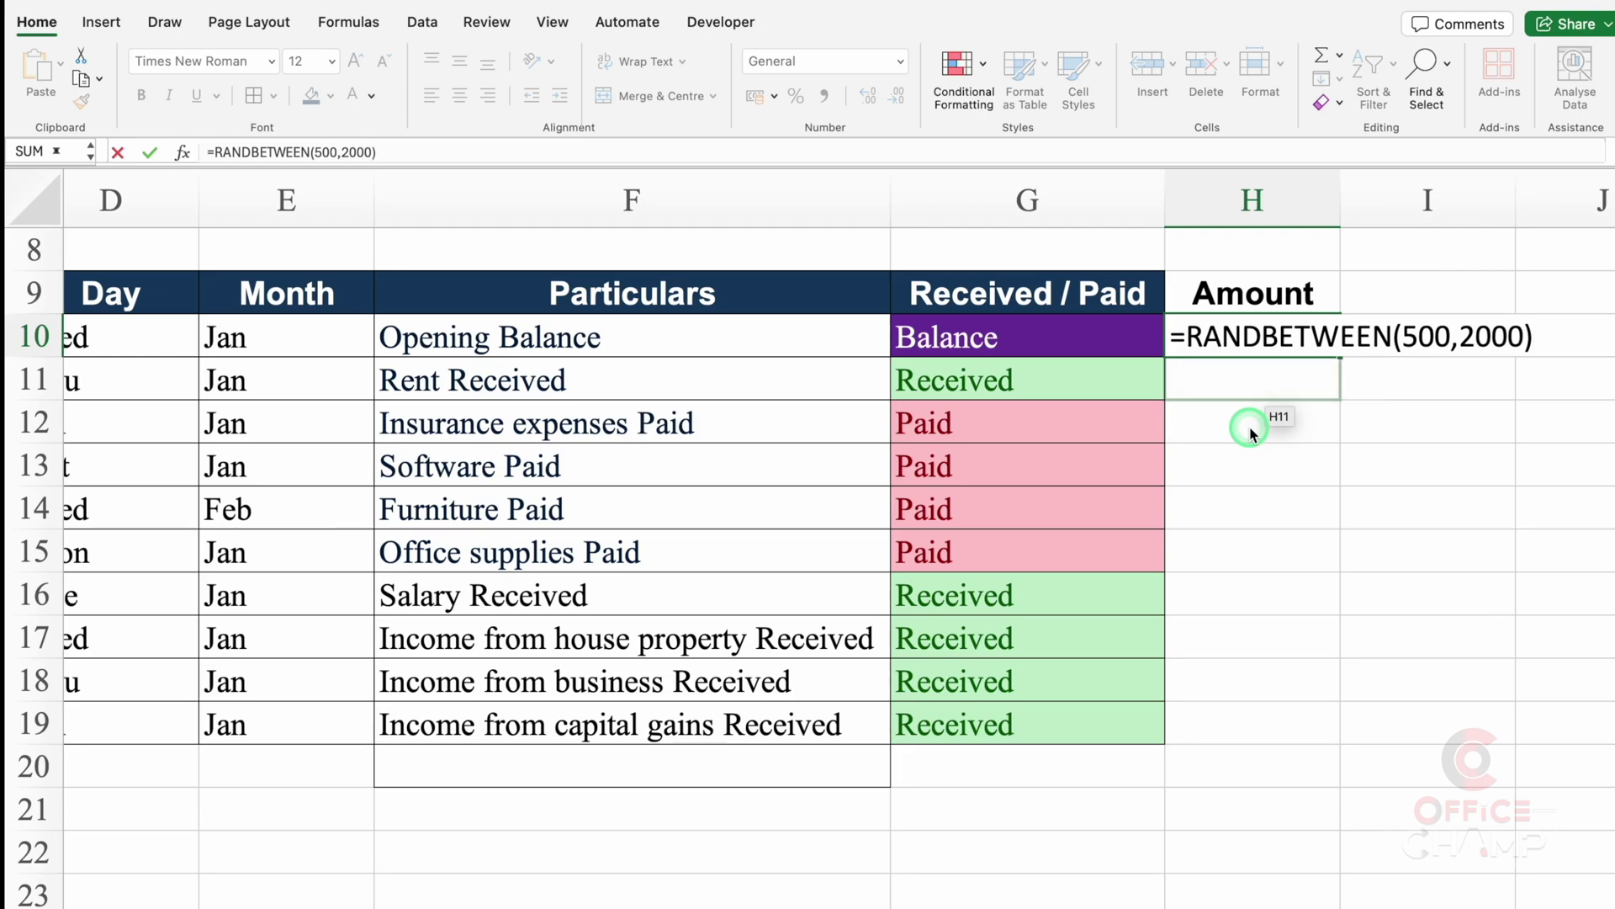
key("Return")
Centre the amount in H10 and fill its formula down to H19.
left_click(1273, 339)
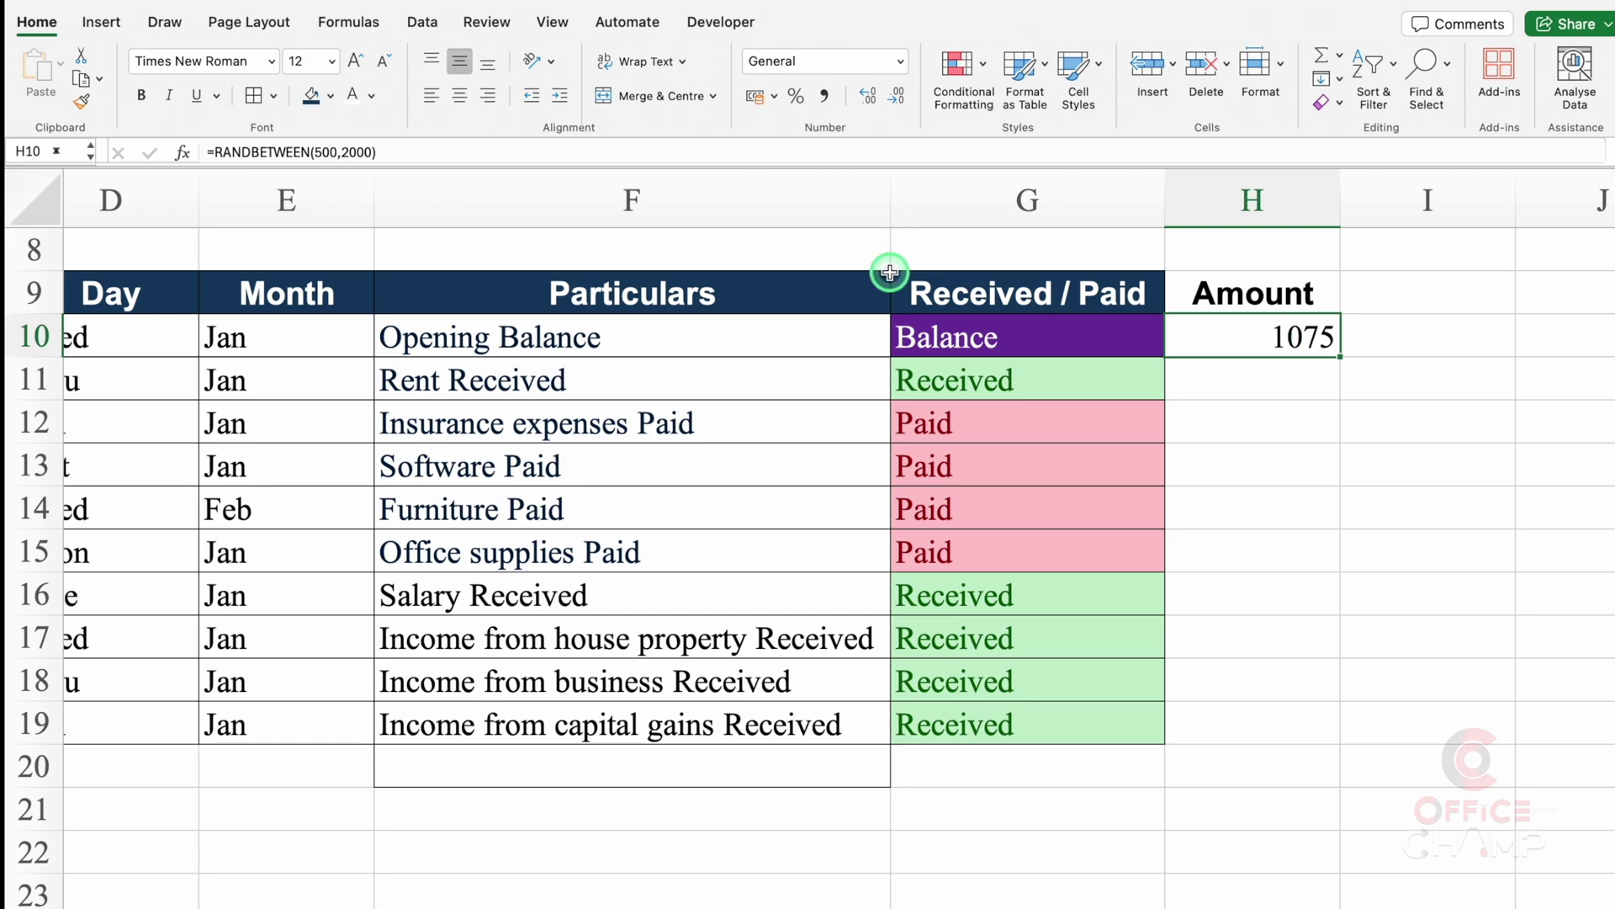
left_click(460, 97)
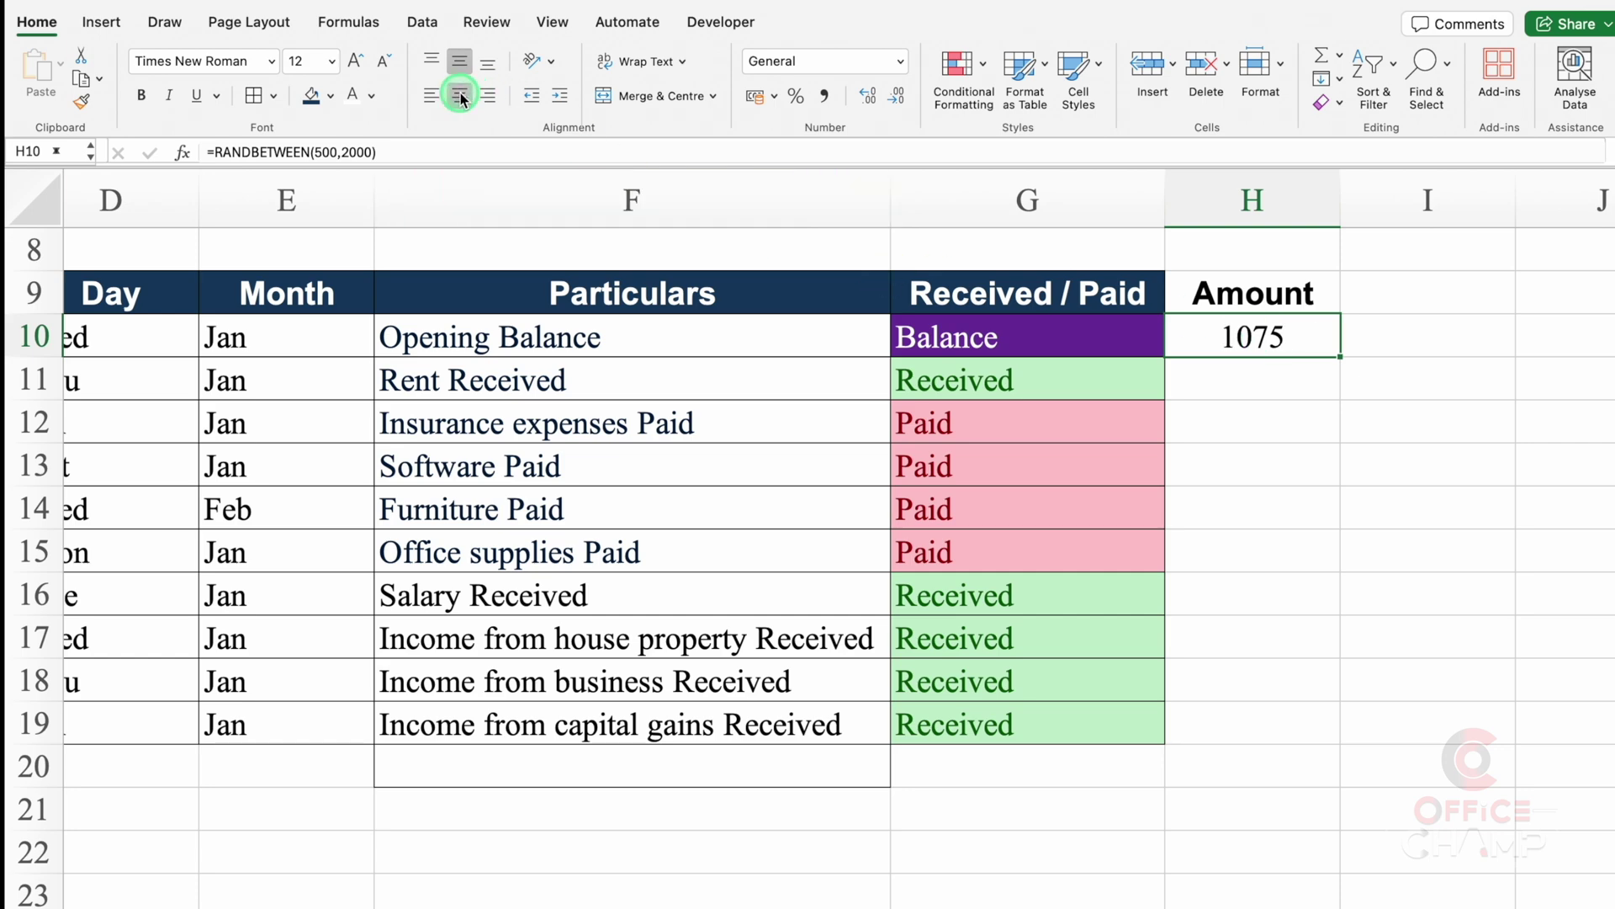
double_click(1338, 358)
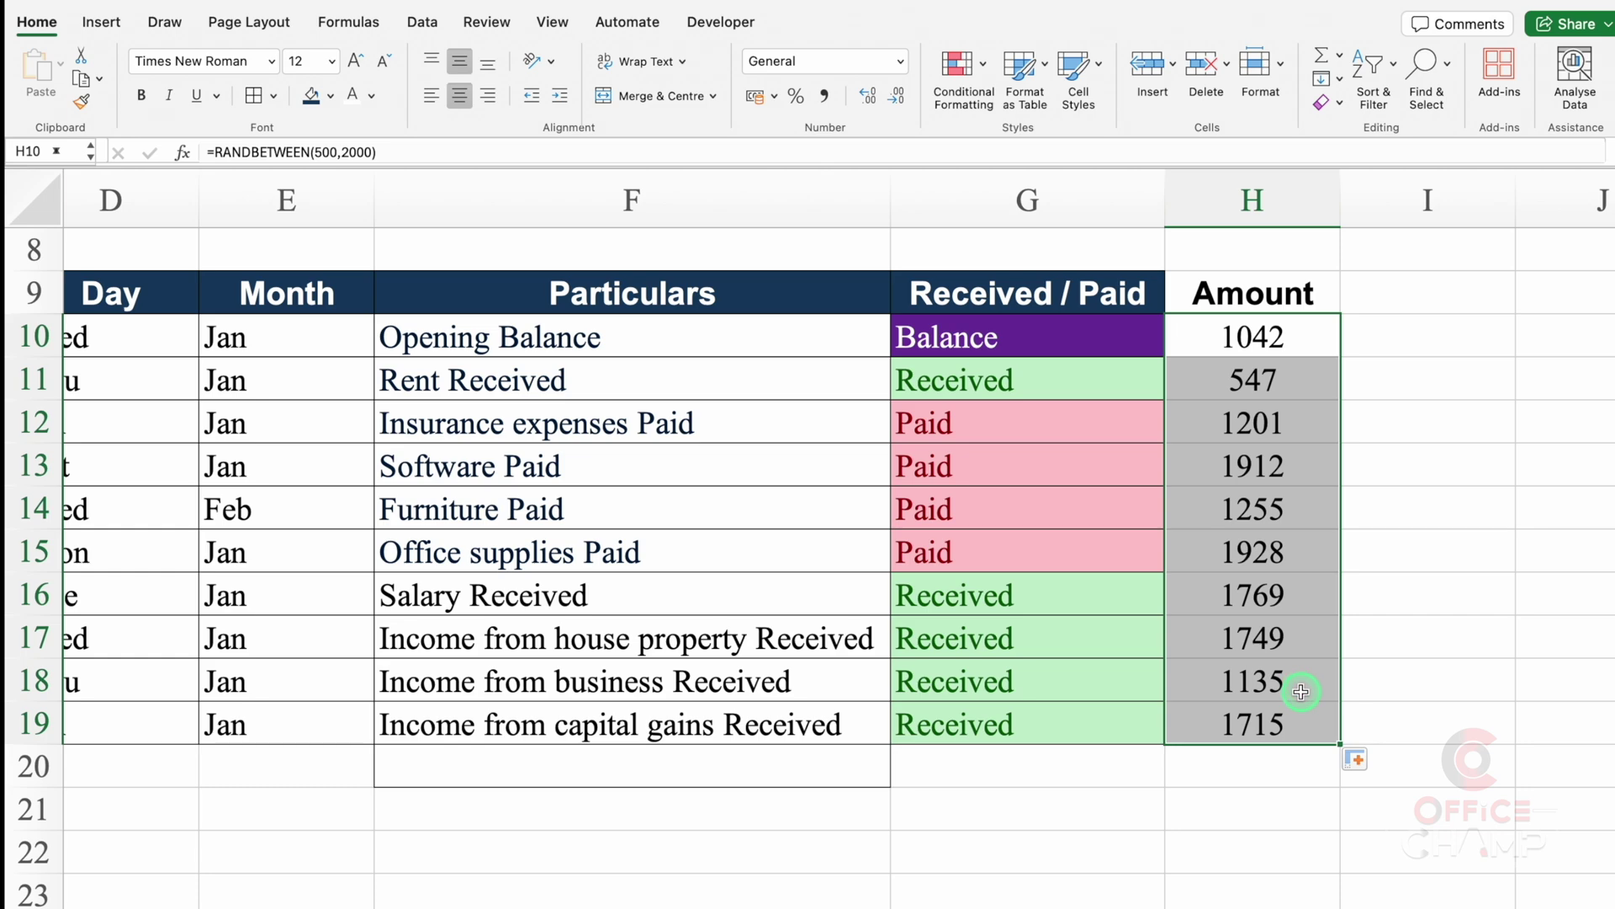
Replace the random formulas in H10:H19 with their values by pasting values only, and add borders to these cells.
key("ctrl+c")
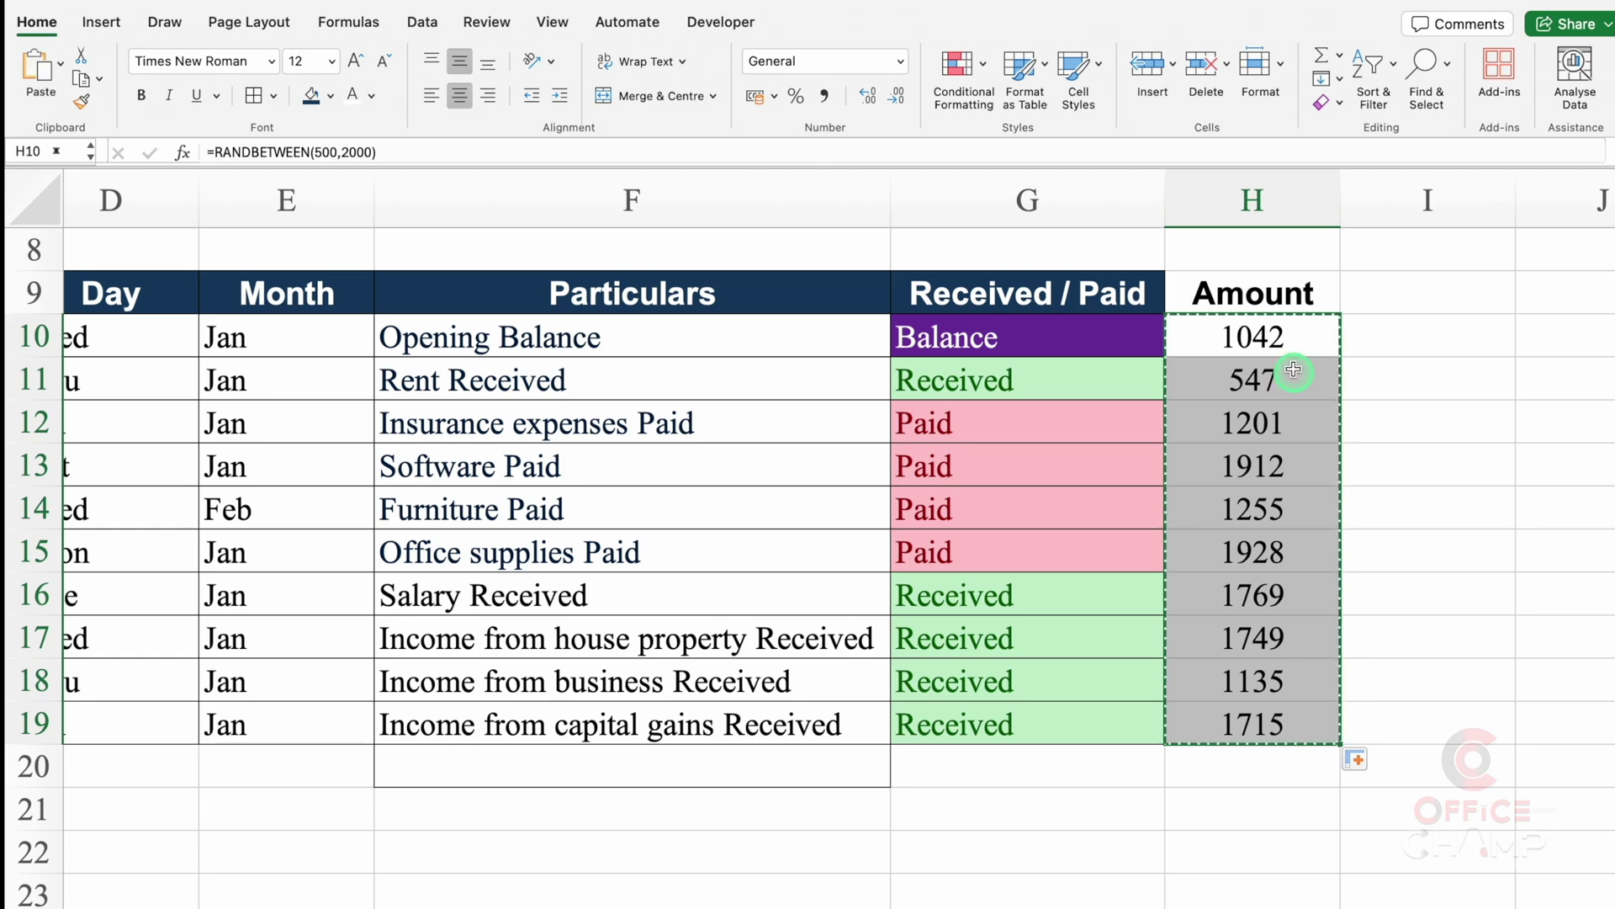
left_click(1288, 336)
right_click(1288, 336)
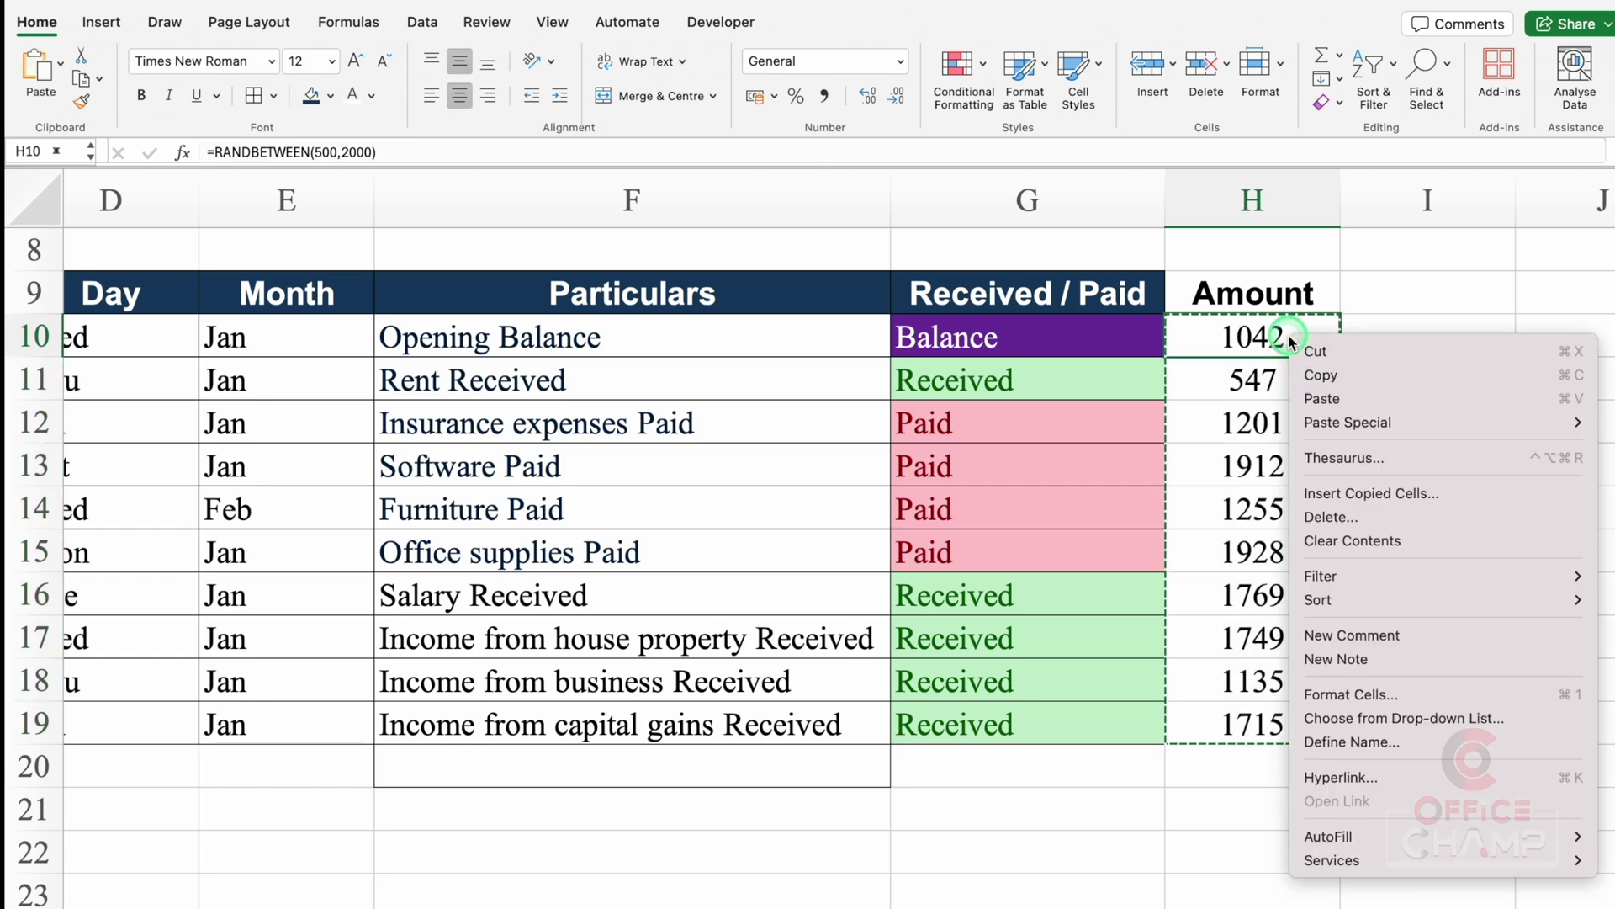
mouse_move(1378, 429)
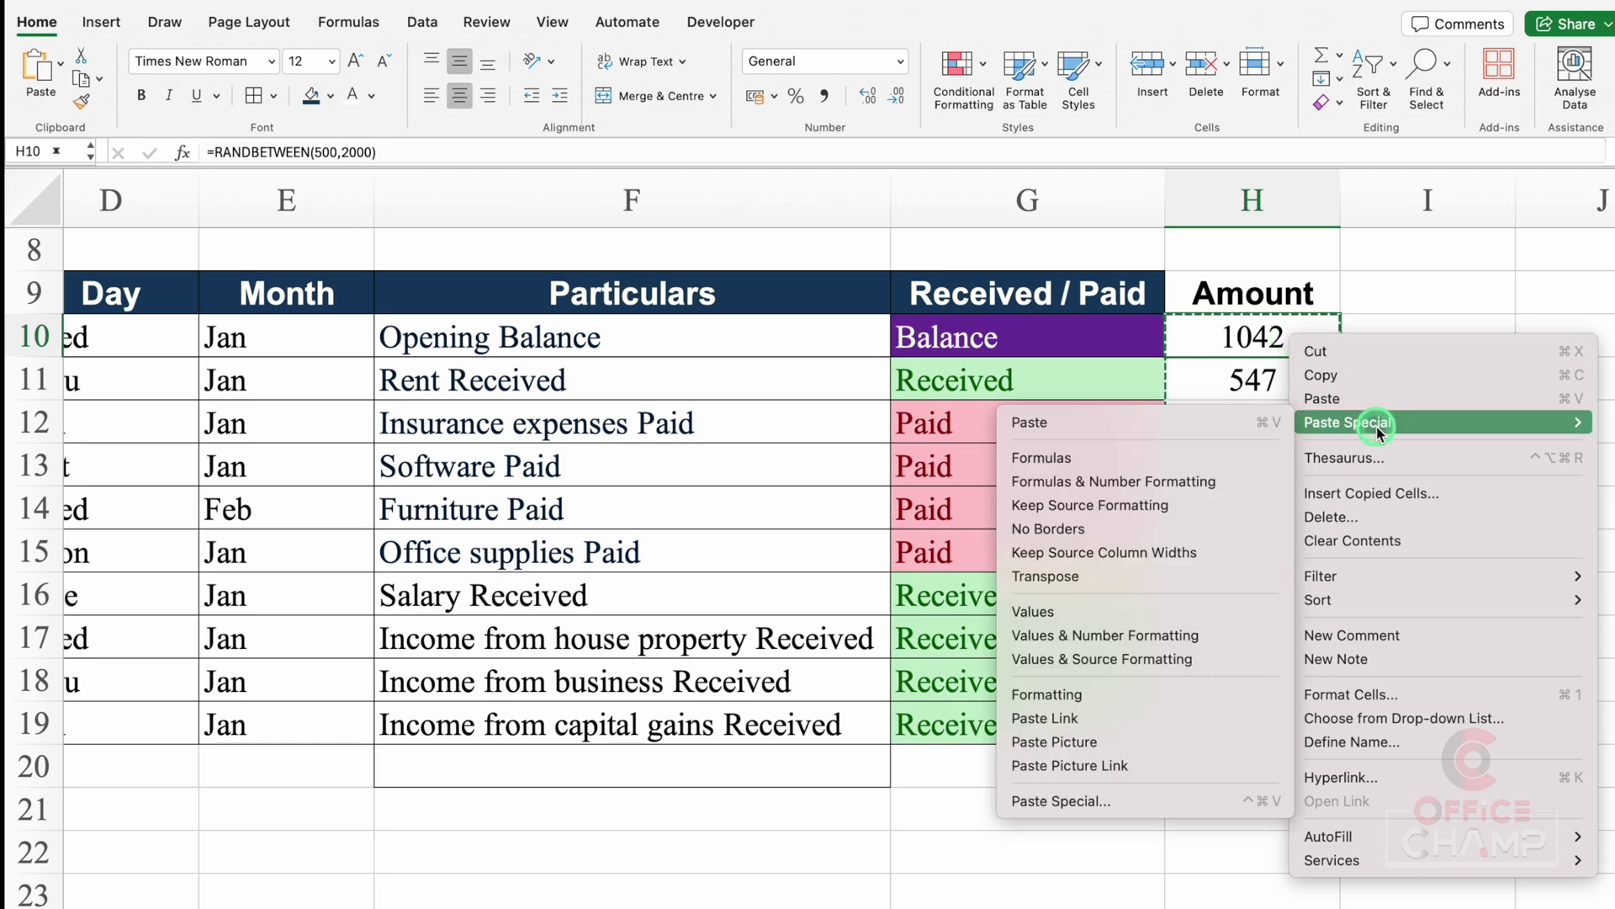
left_click(1098, 611)
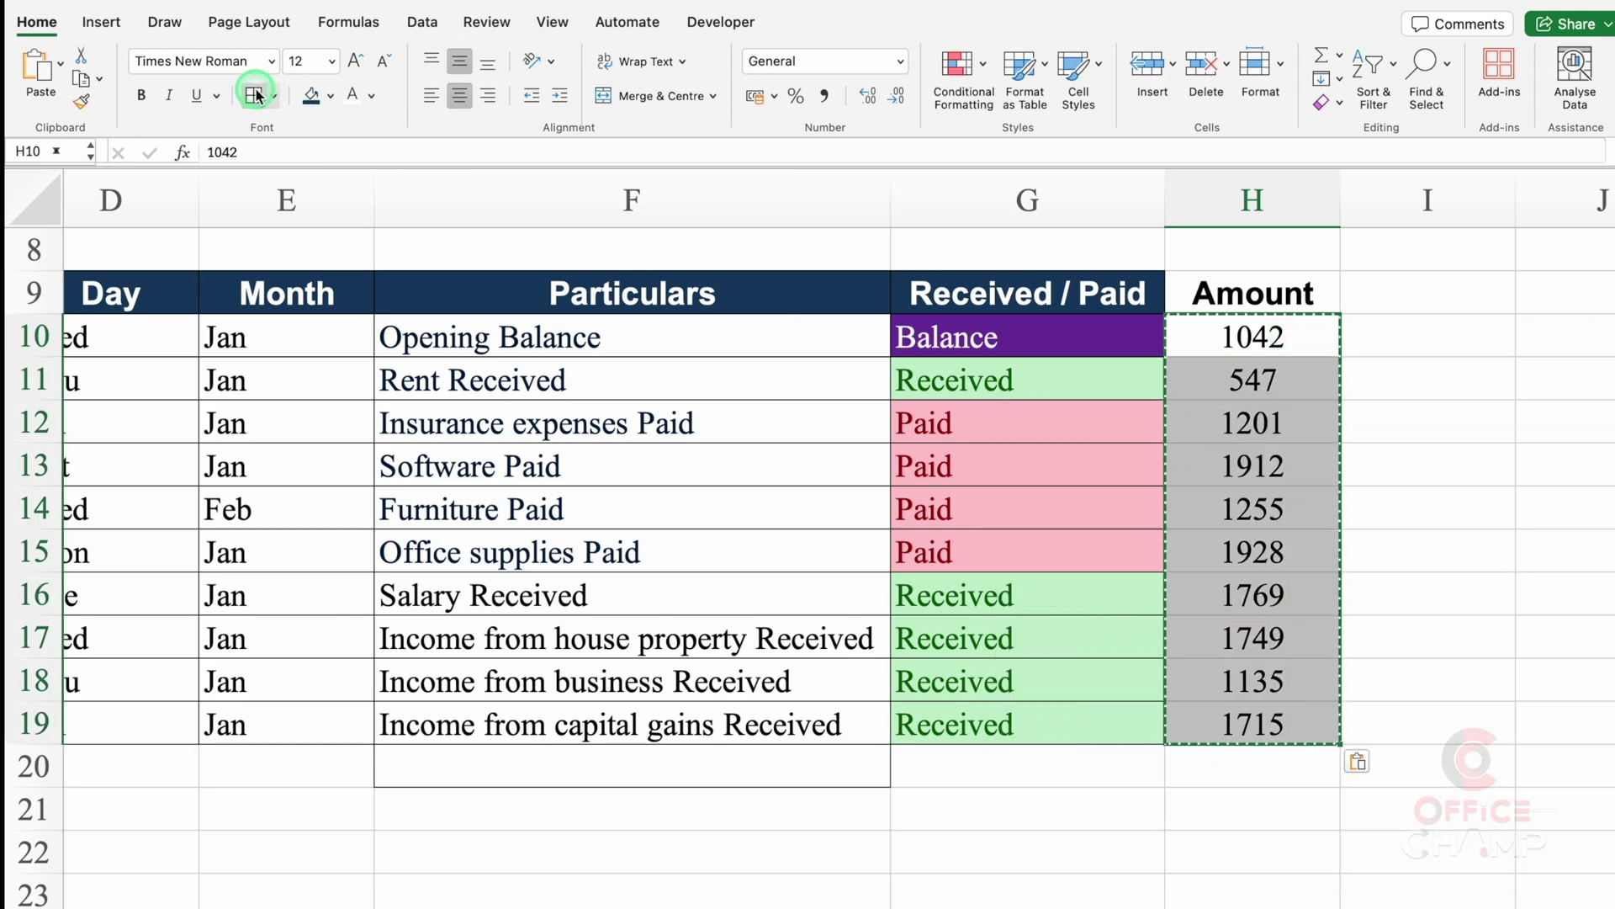
key("Escape")
Give the Amount header in H9 a border, dark blue fill and white font like the other headers.
left_click(1293, 294)
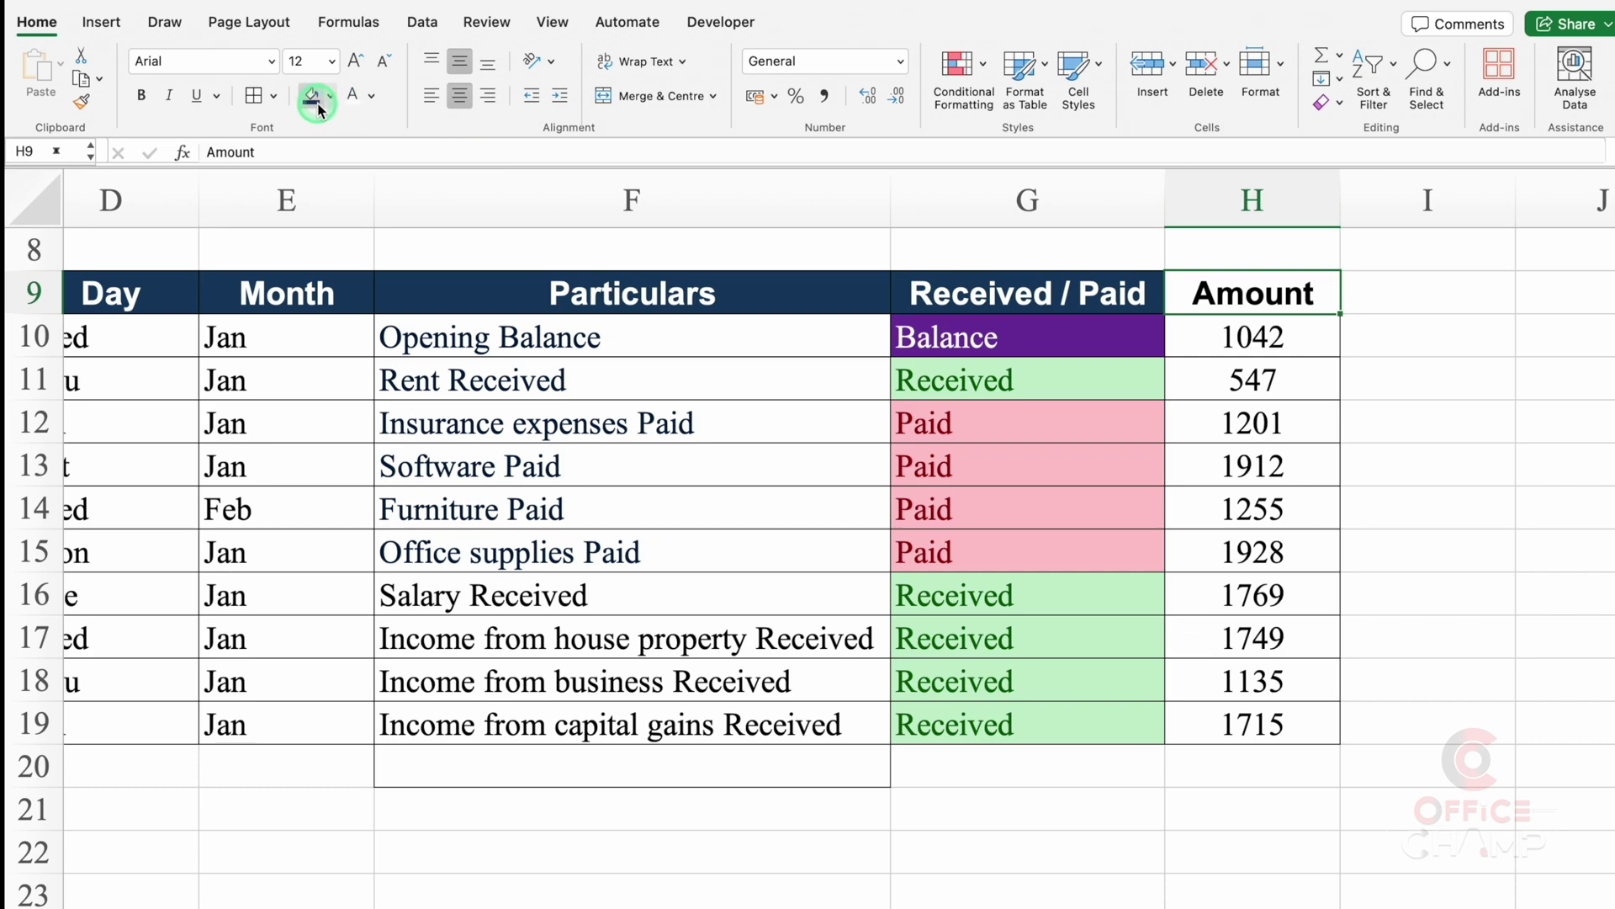
left_click(255, 96)
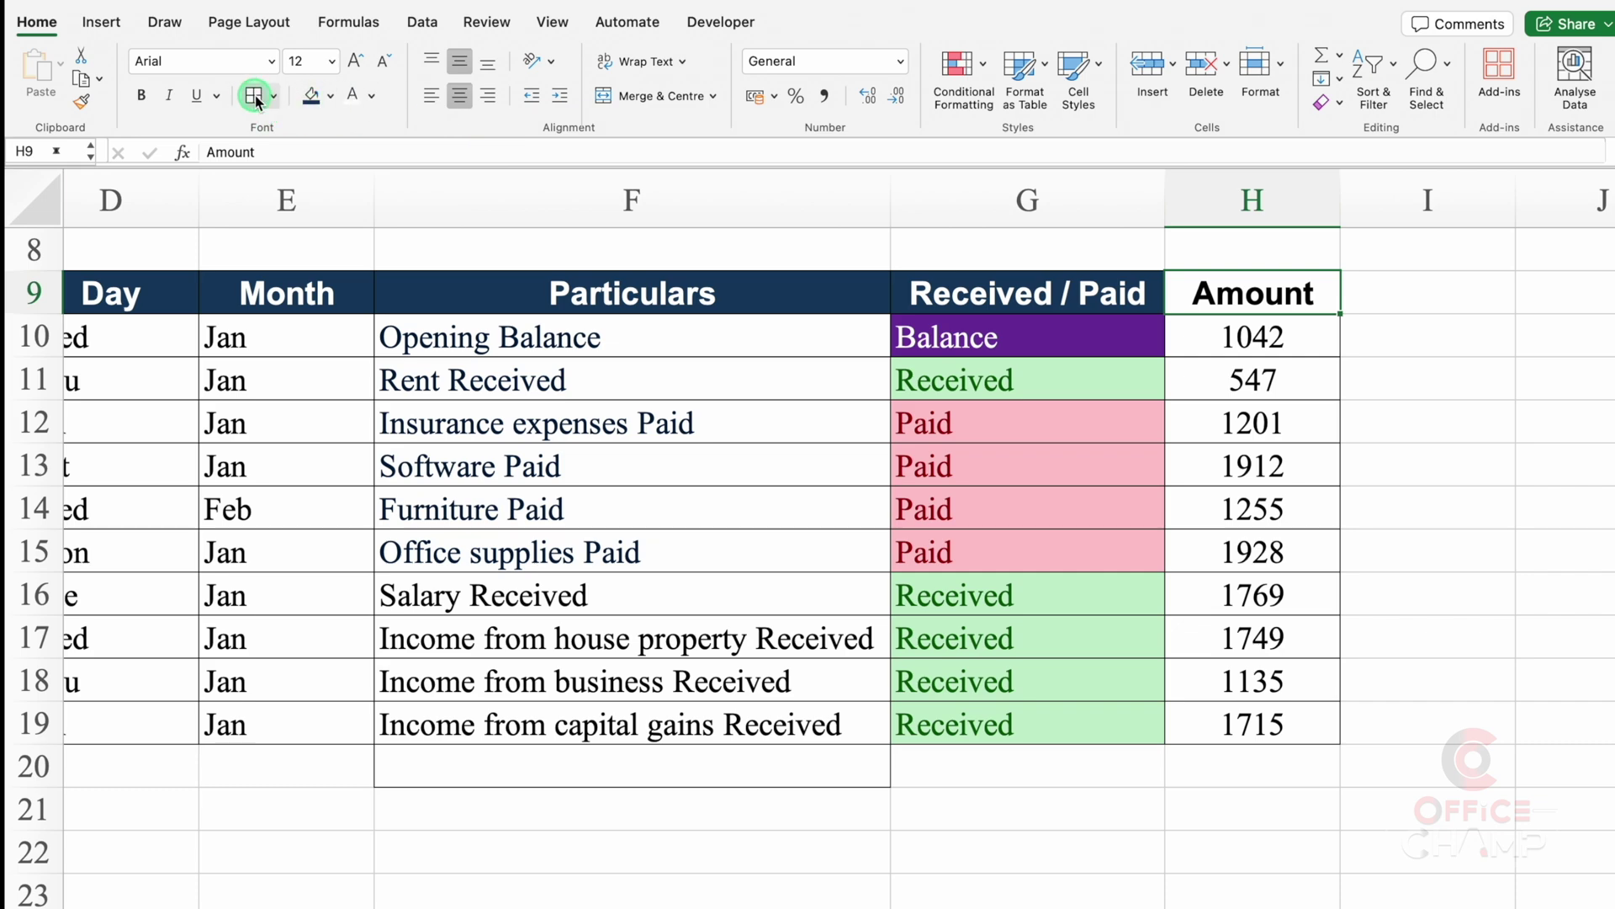
left_click(311, 96)
left_click(349, 101)
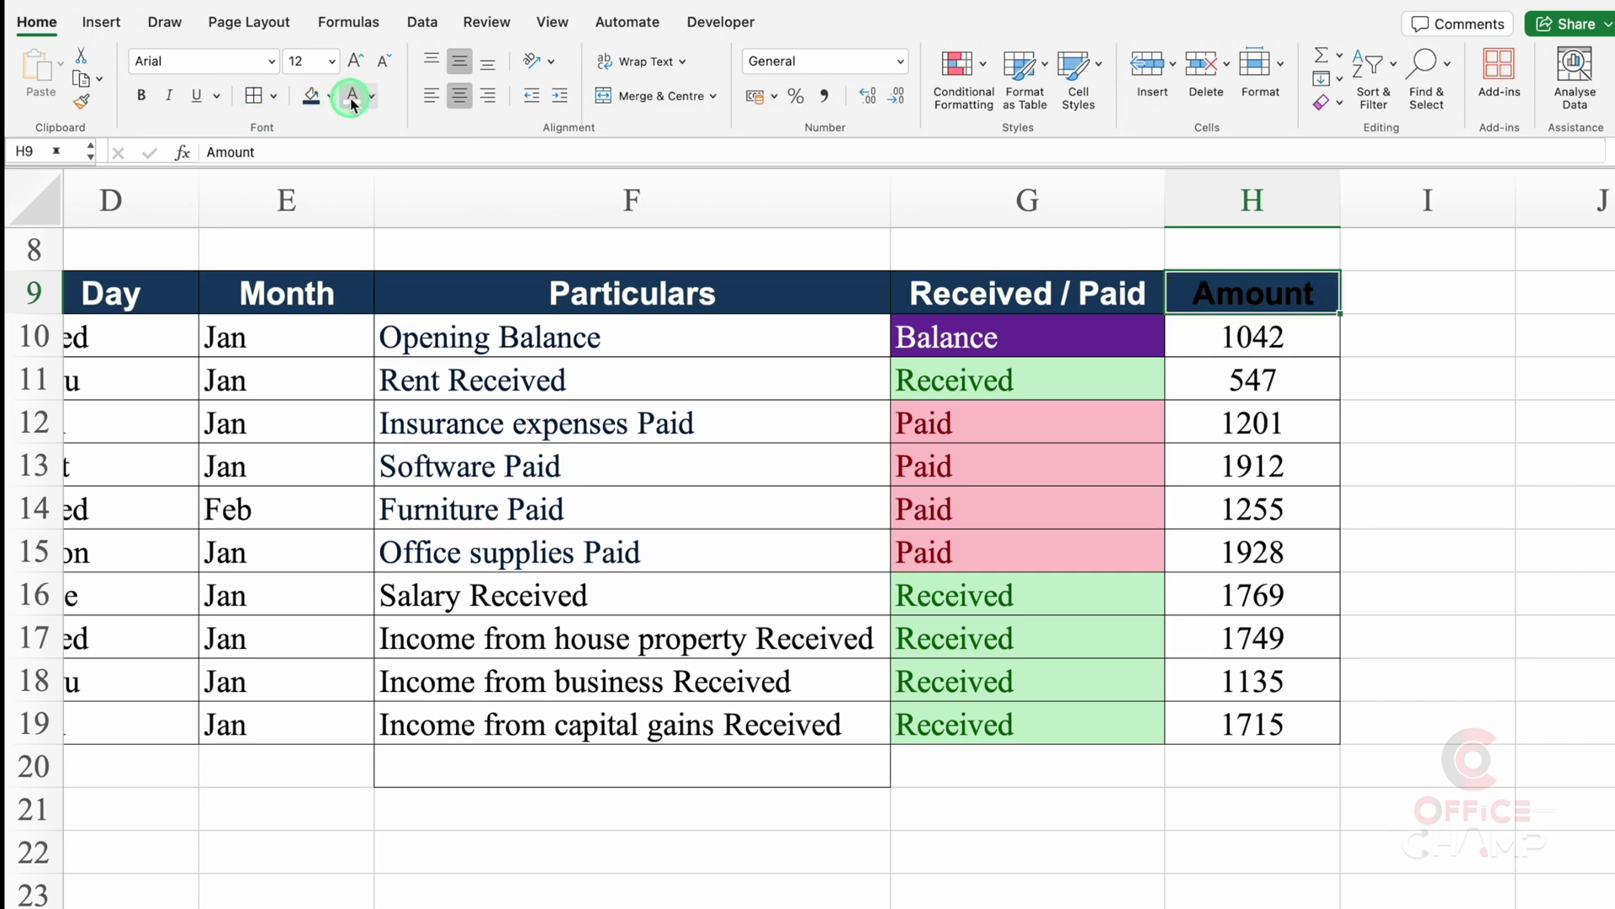
Add an Income / Expense header in I9, fit column I to it, and apply borders to I9:I19.
key("Right")
key("Right")
key("Right")
key("Right")
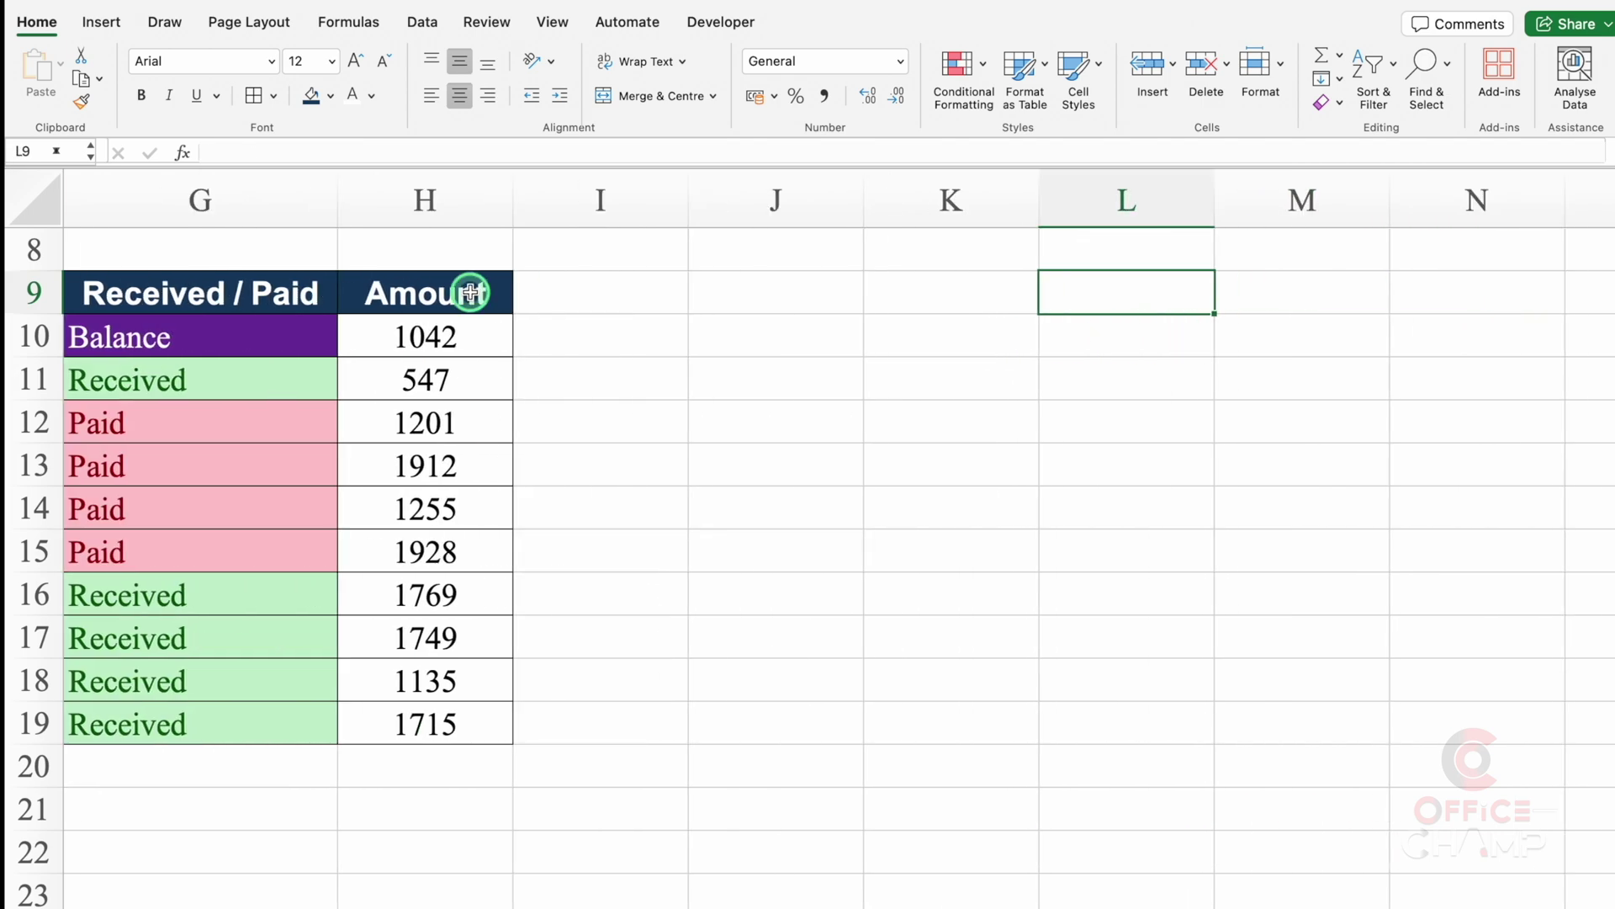
left_click(592, 294)
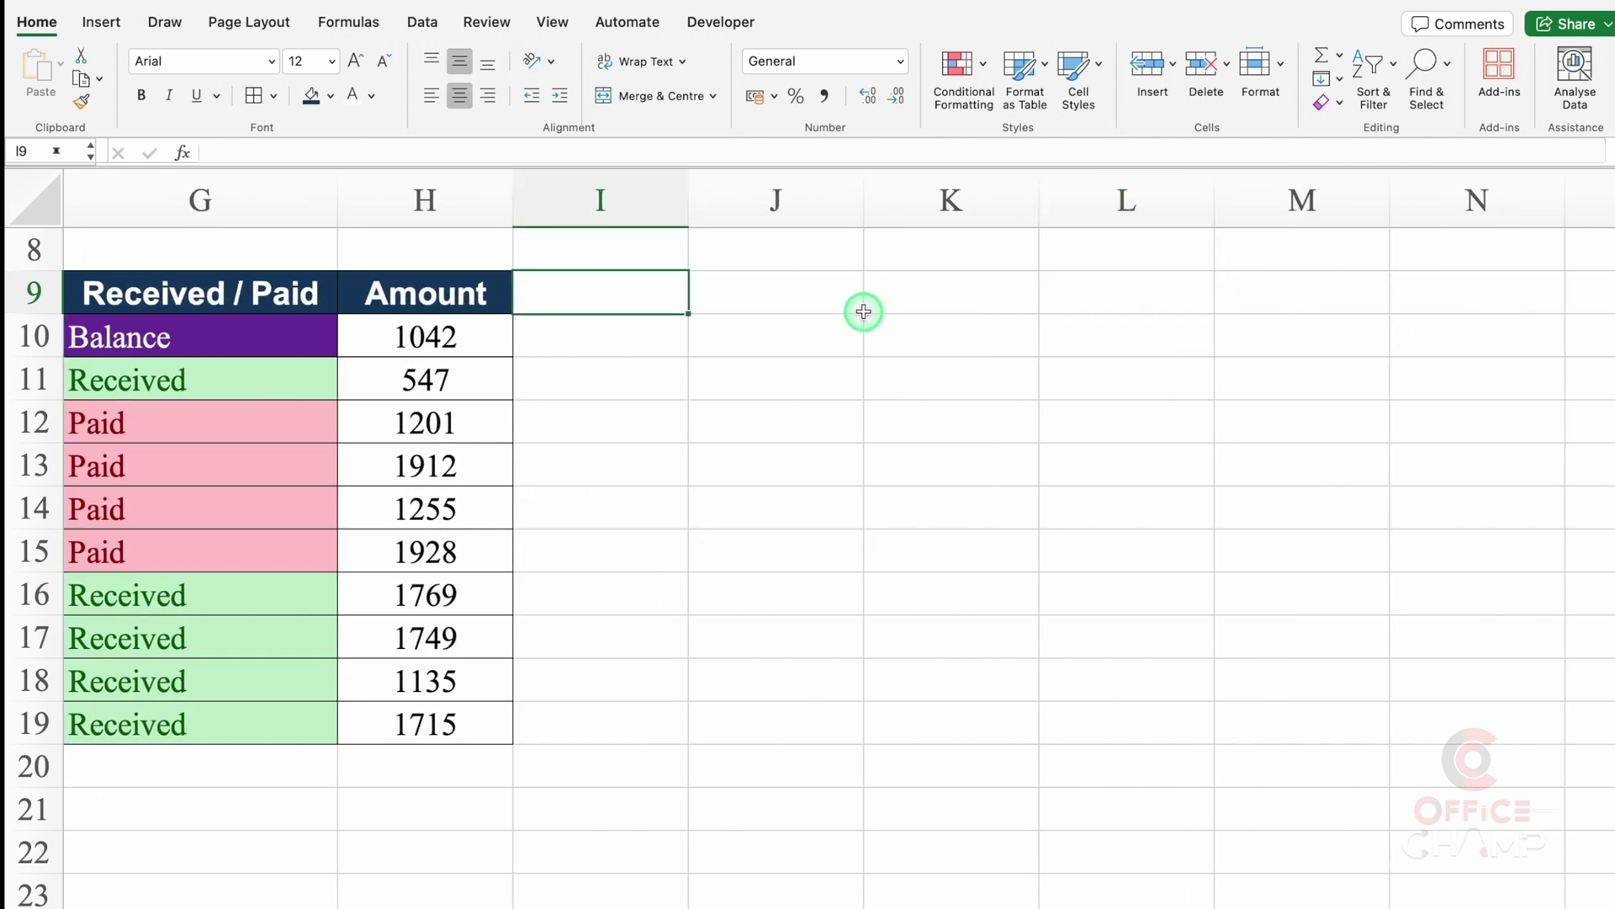
type("Income ")
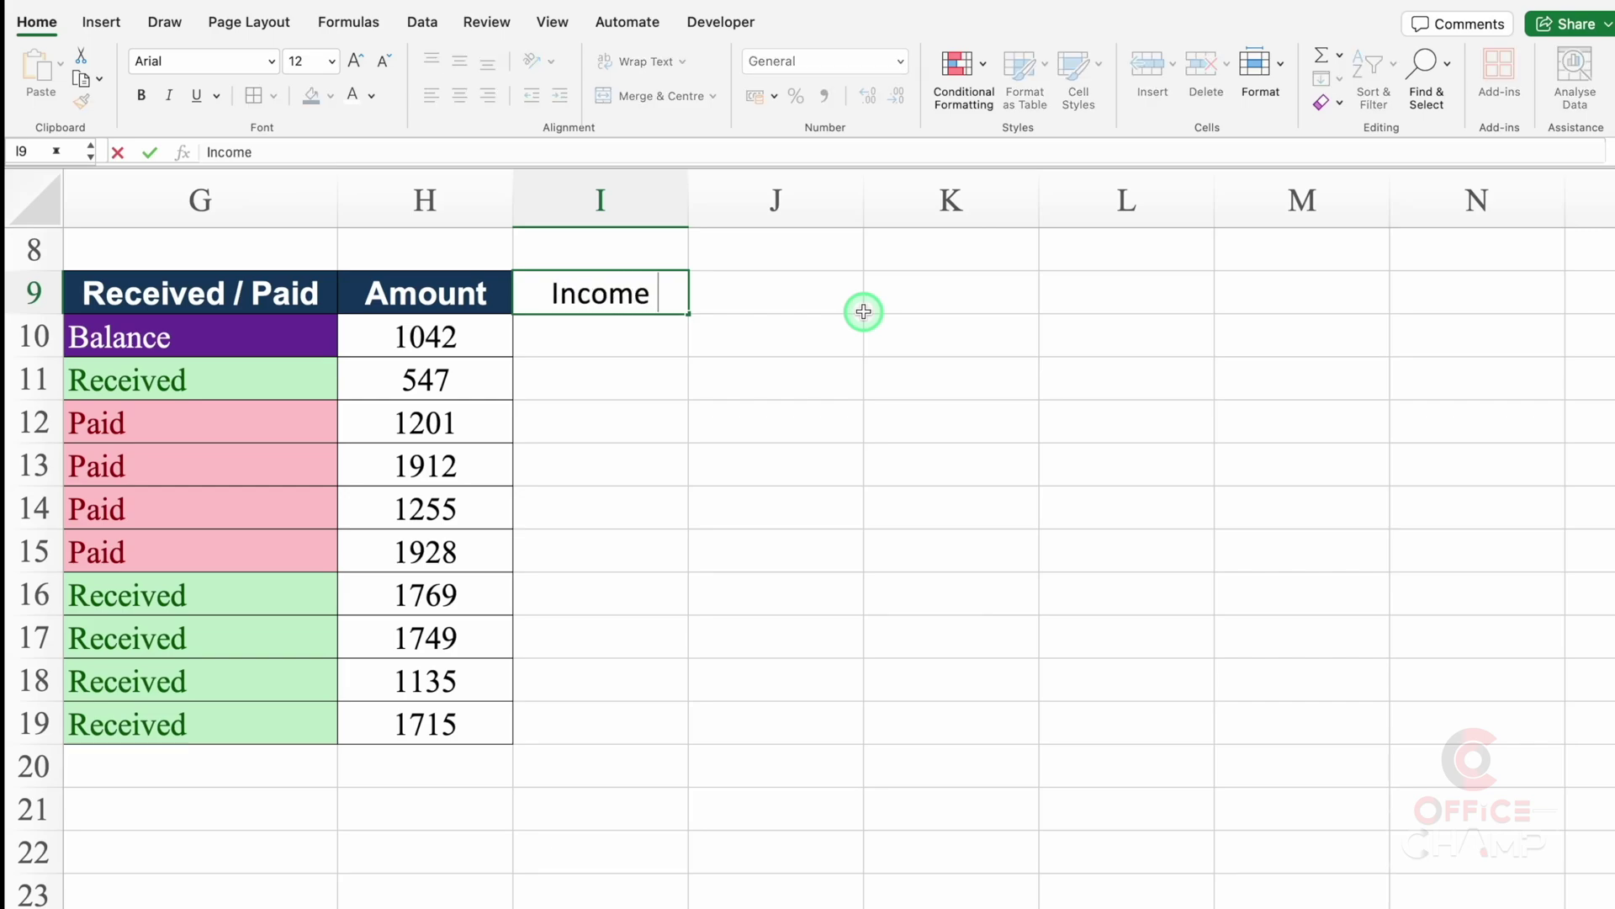
type("/Expense")
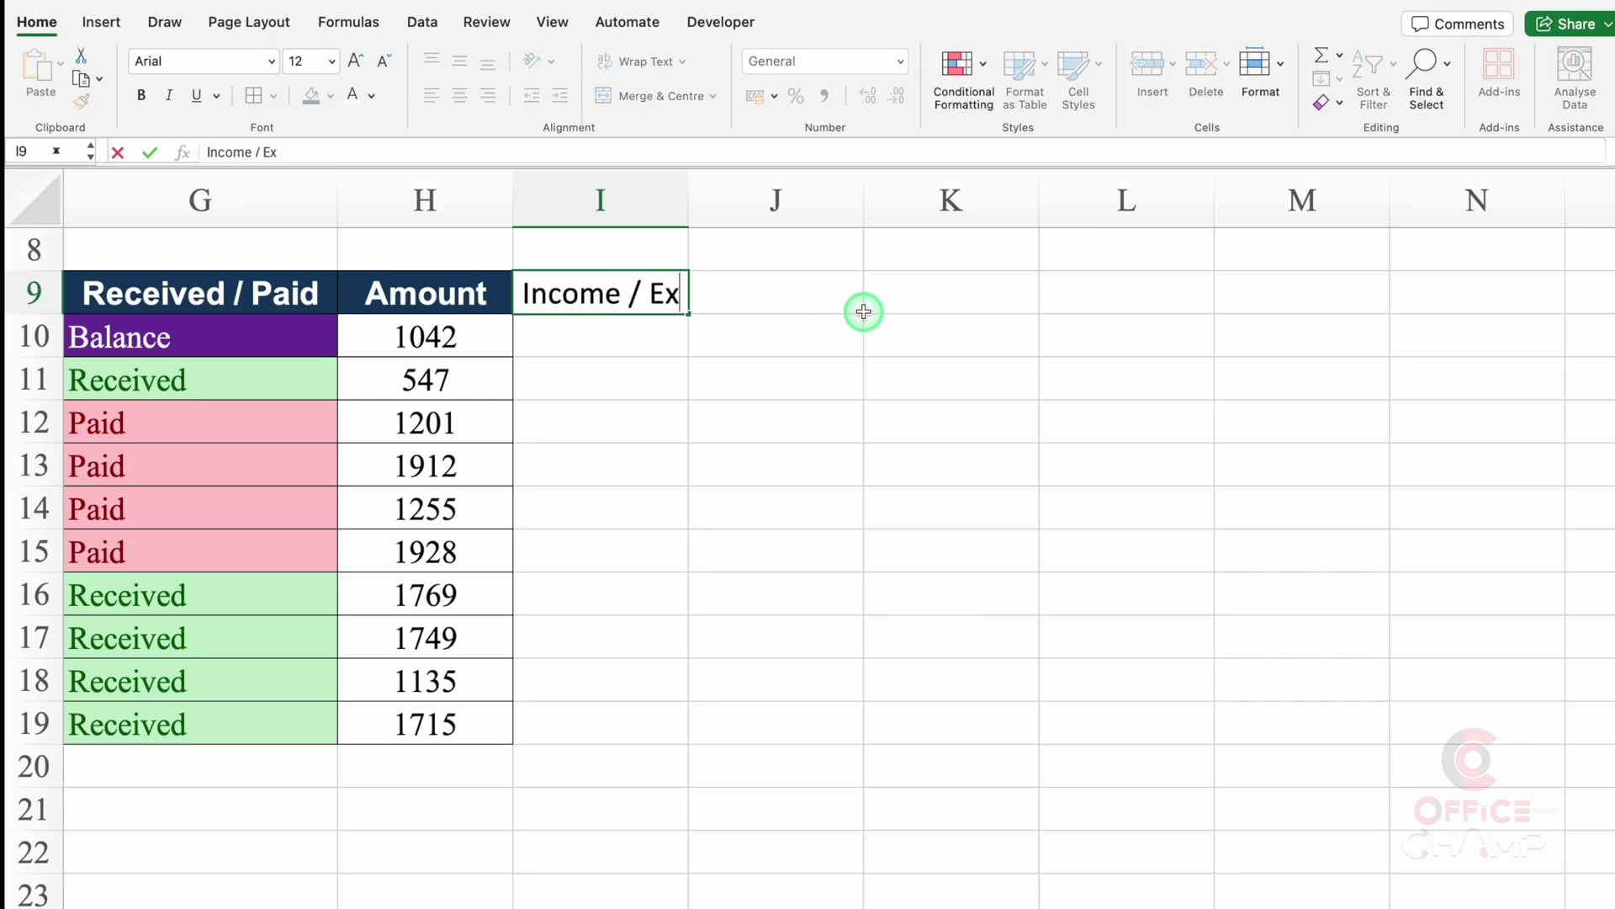
left_click(830, 333)
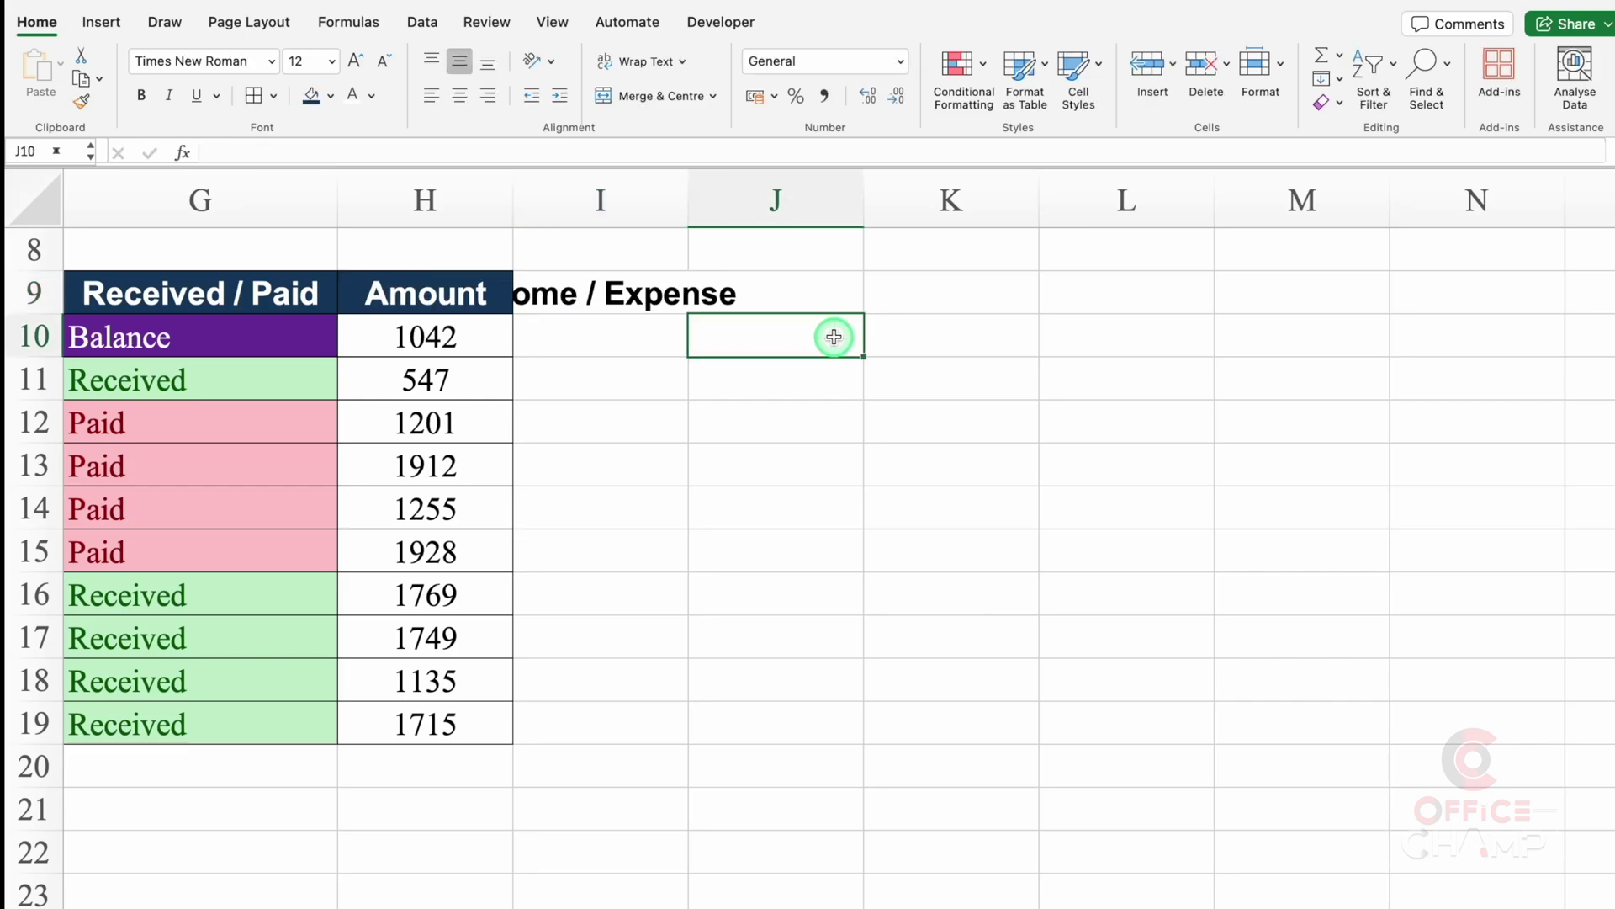
double_click(689, 192)
left_click_drag(735, 303, 711, 710)
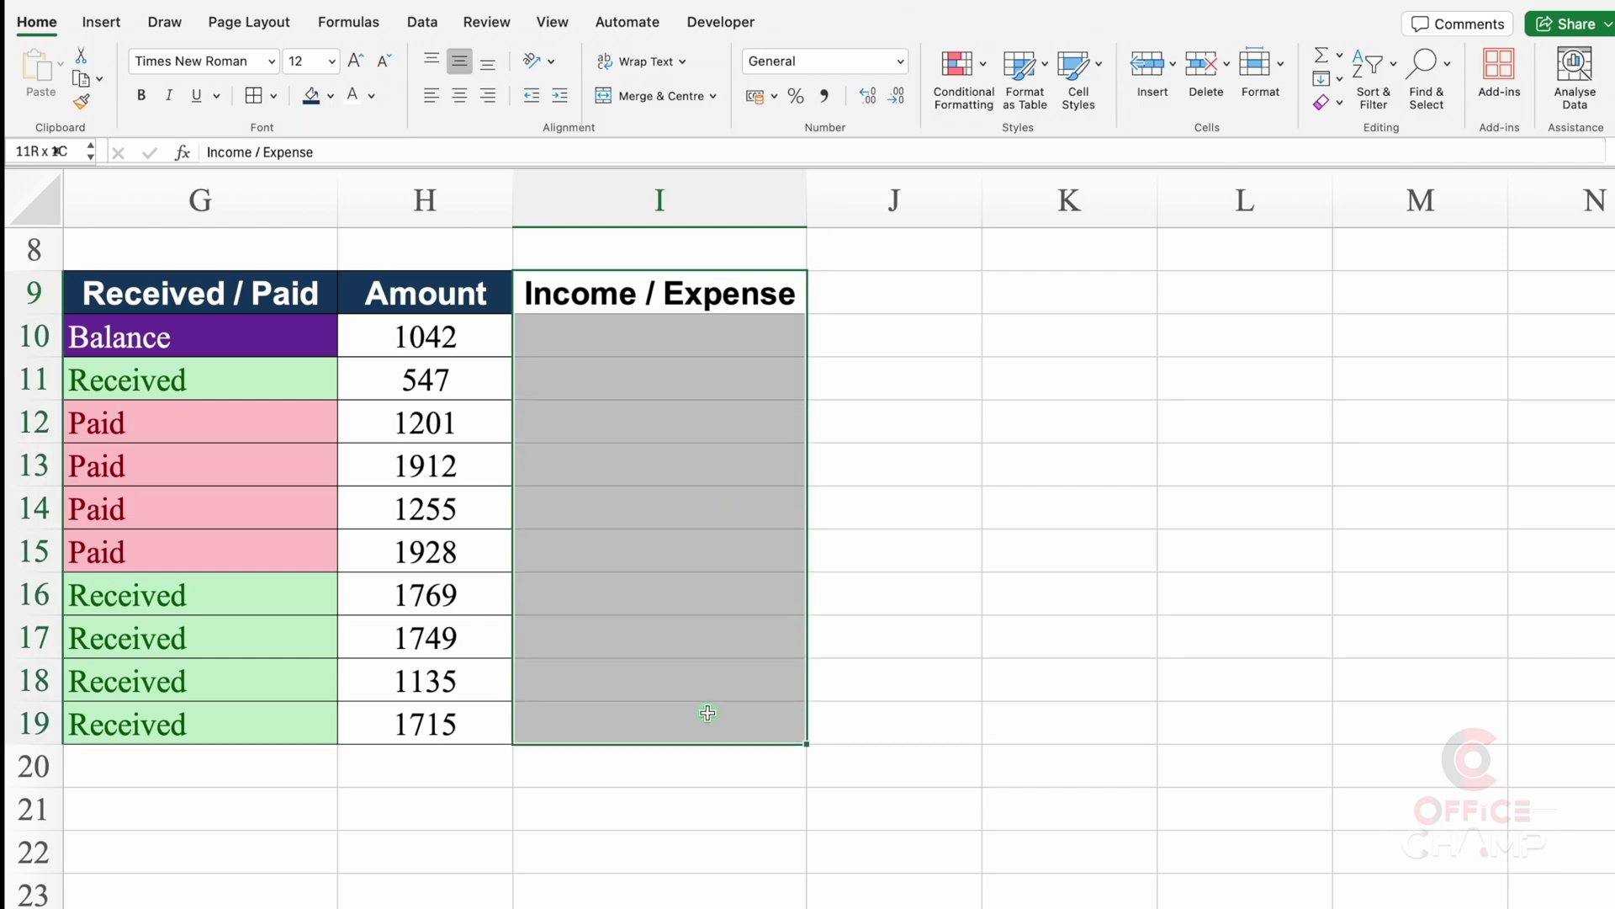
left_click(253, 95)
Enter the header Debit Amount in J9 and fit column J to its width.
left_click(895, 292)
type("De")
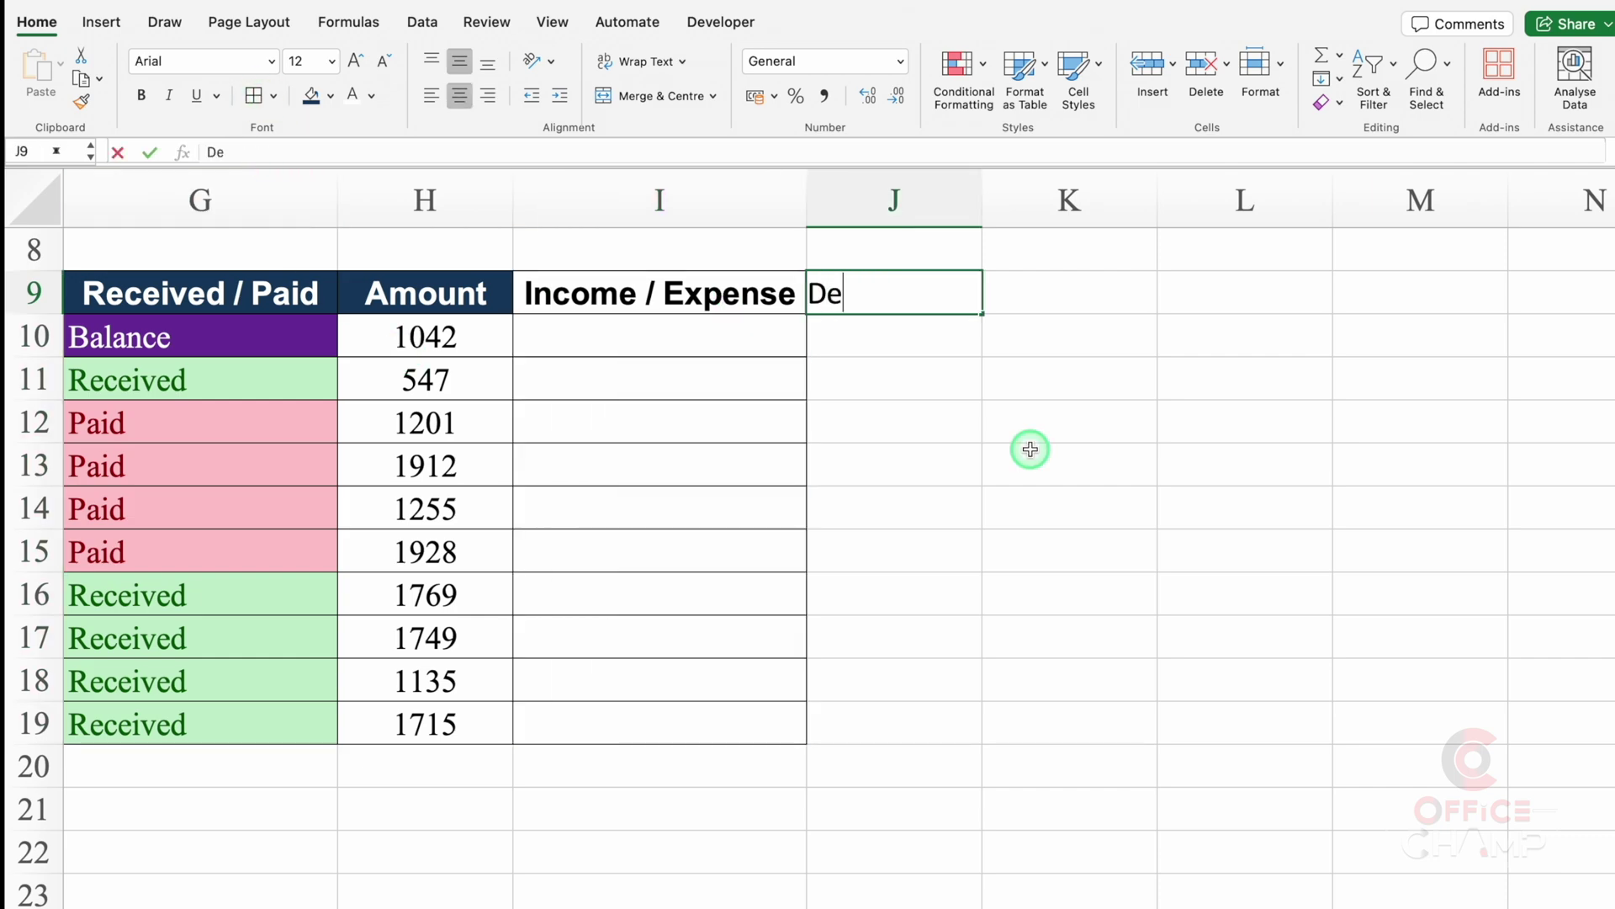
type("bit Amount")
key("Tab")
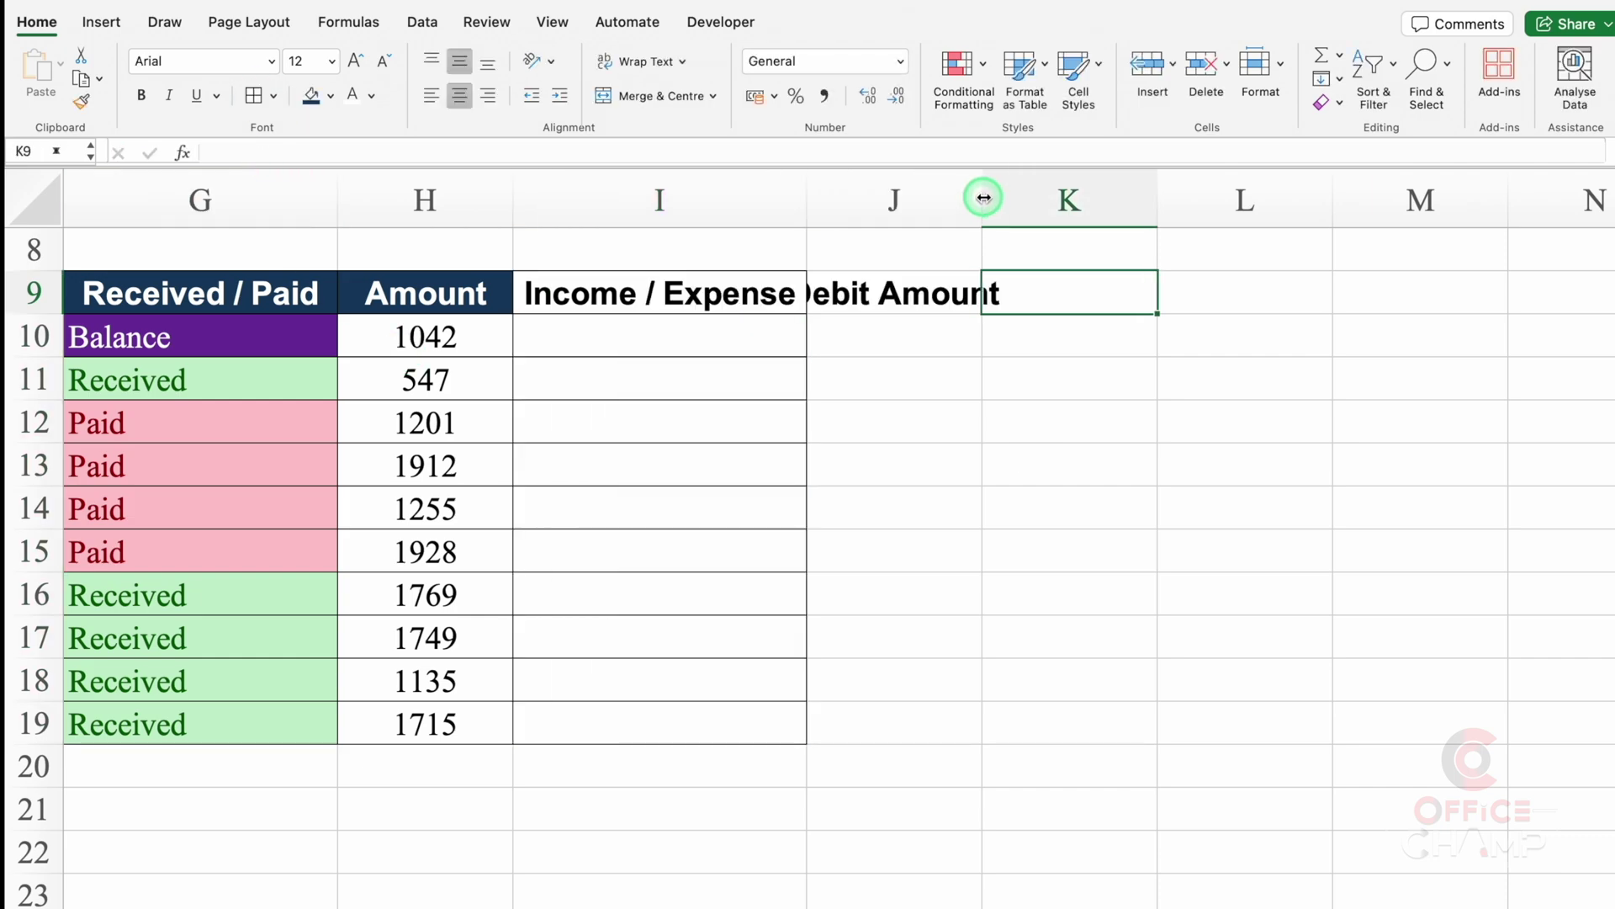
double_click(982, 198)
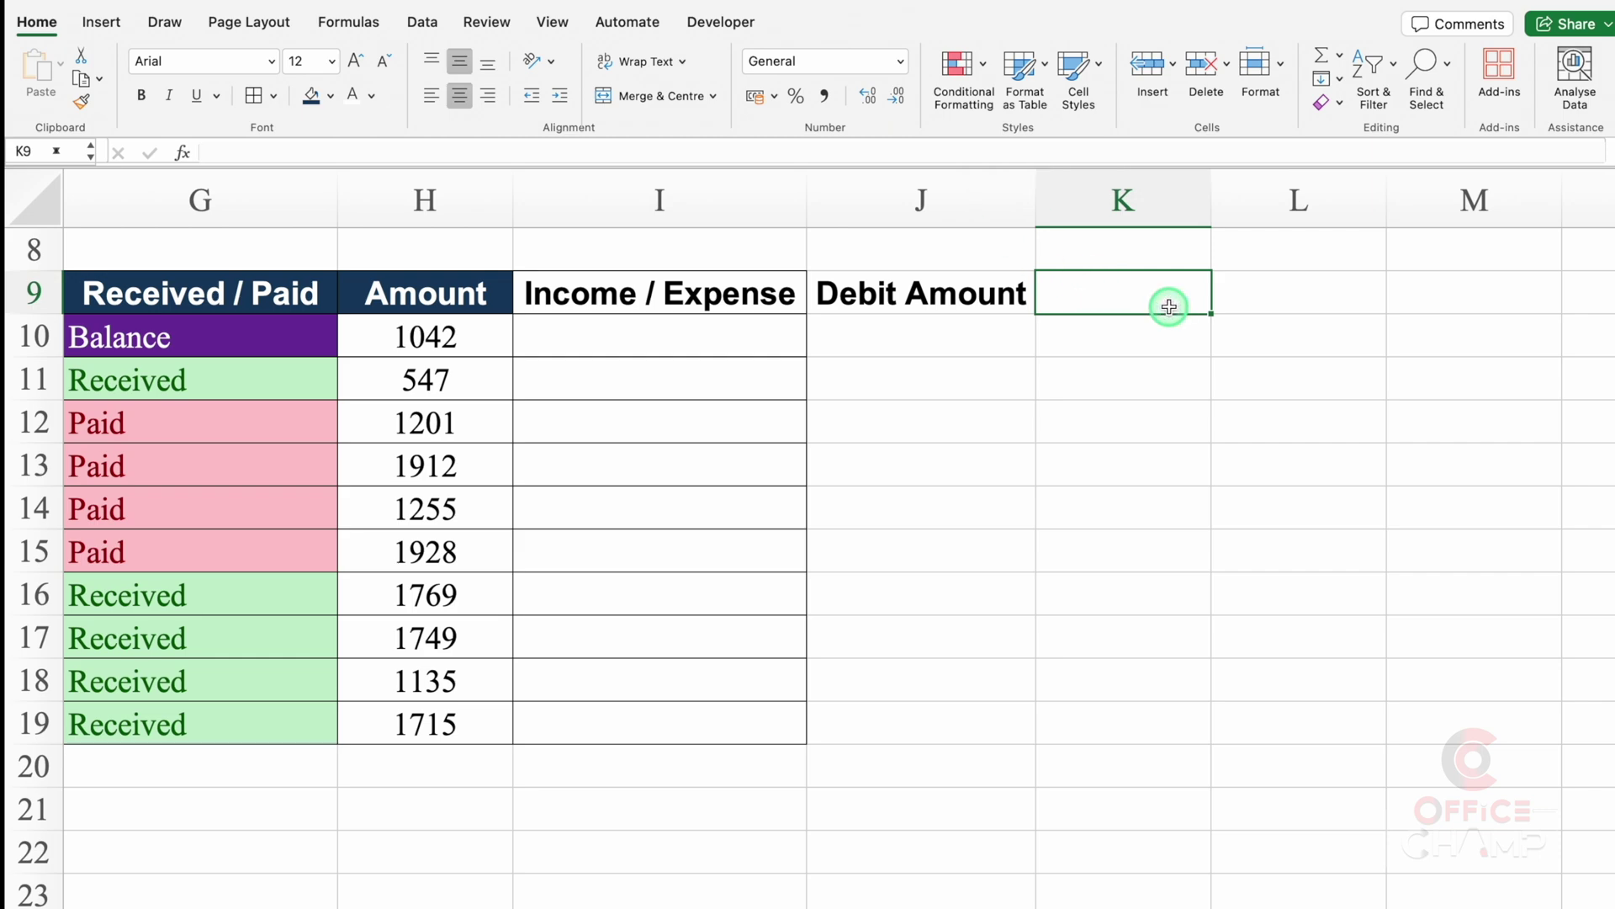
Enter the headers Credit Amount in K9 and Balance Amount in L9, and fit columns K and L to their text.
type("Credit Amount")
key("Tab")
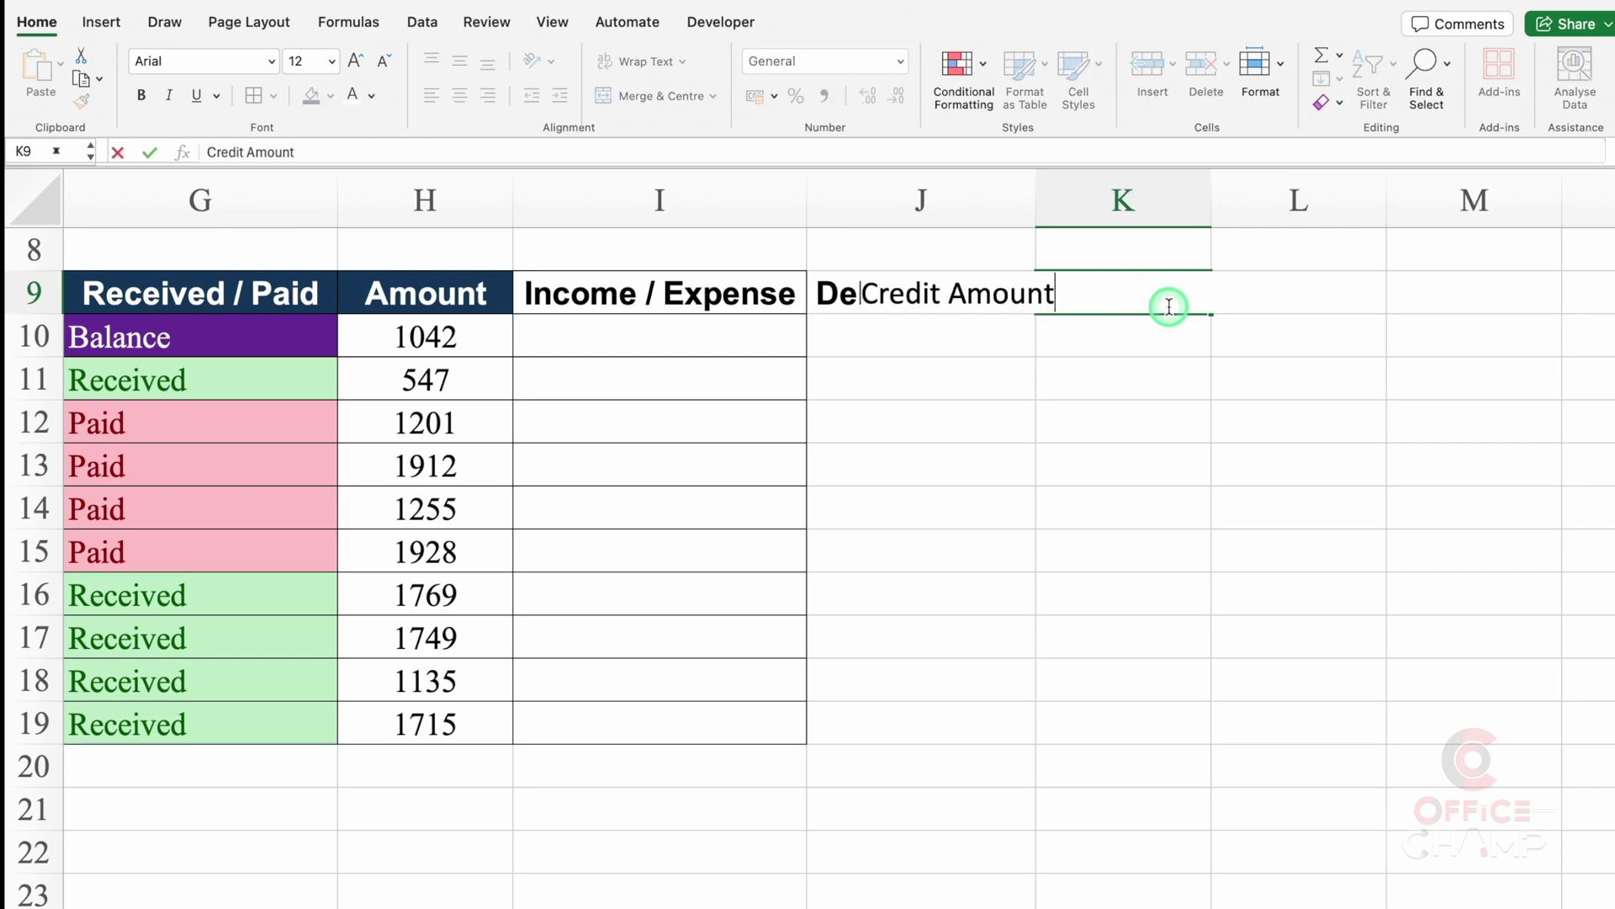
left_click_drag(1209, 200, 1278, 200)
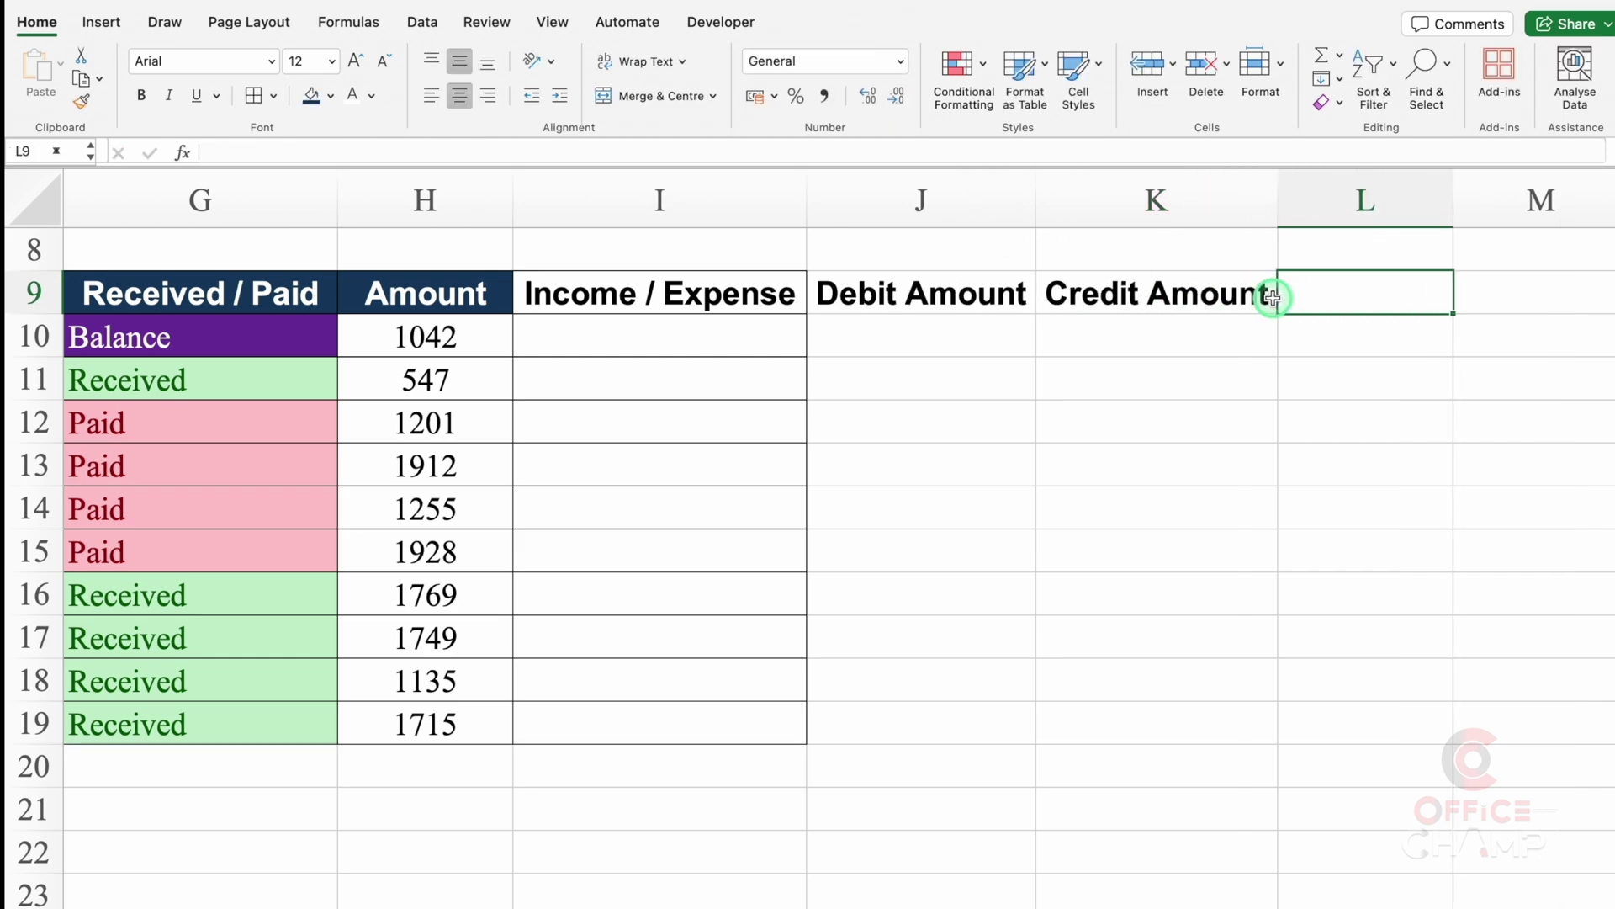
type("Balance Amount")
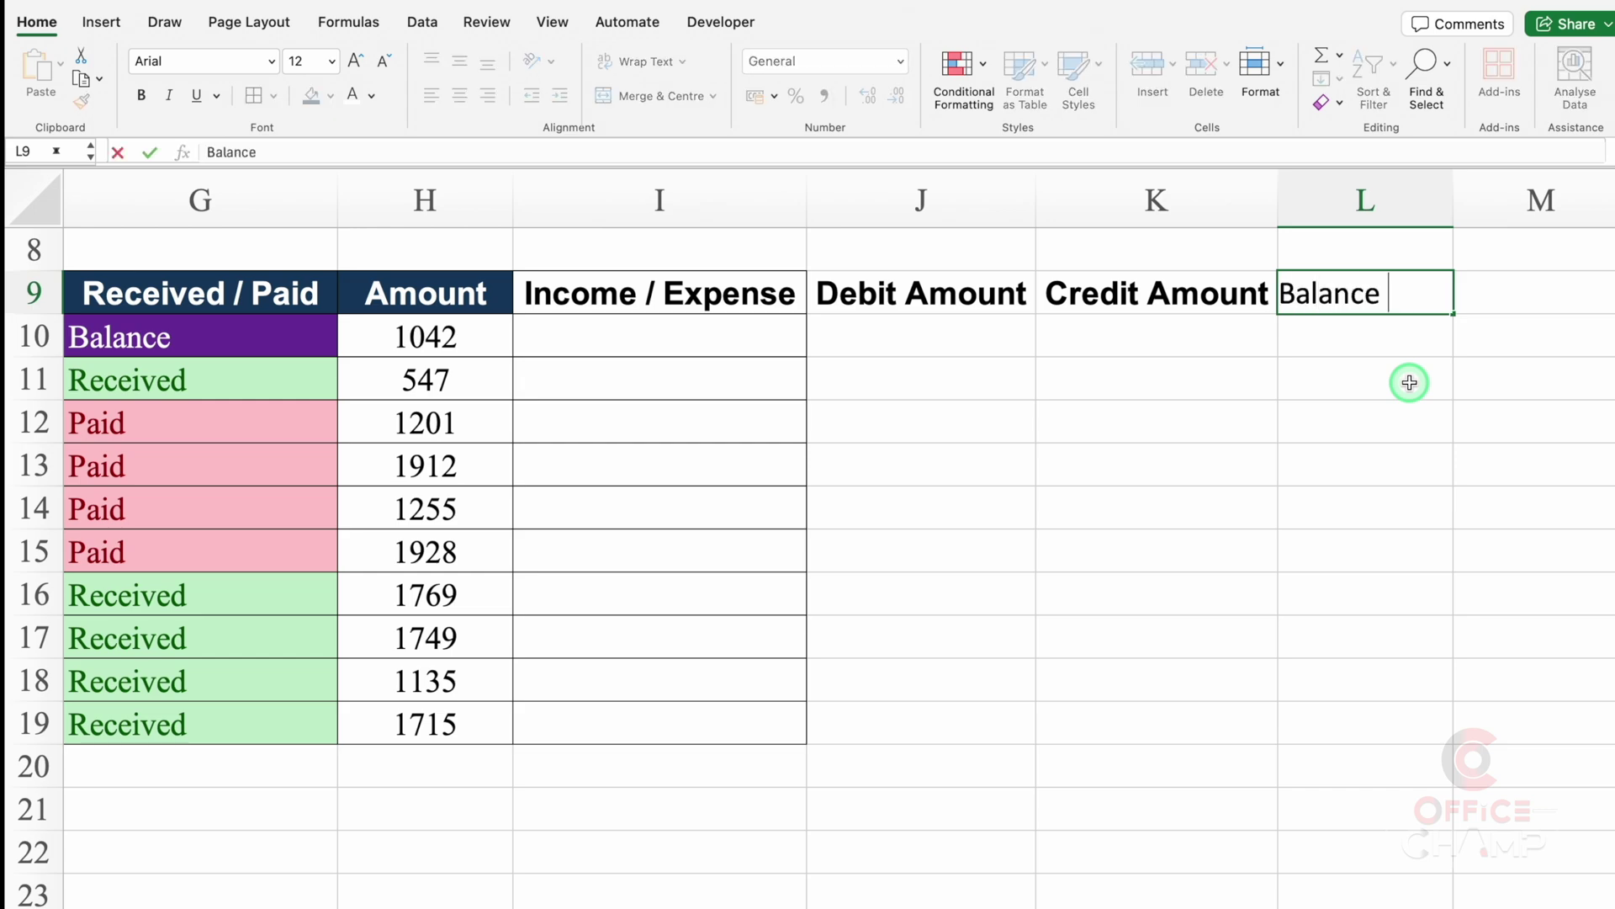
key("Return")
key("Return")
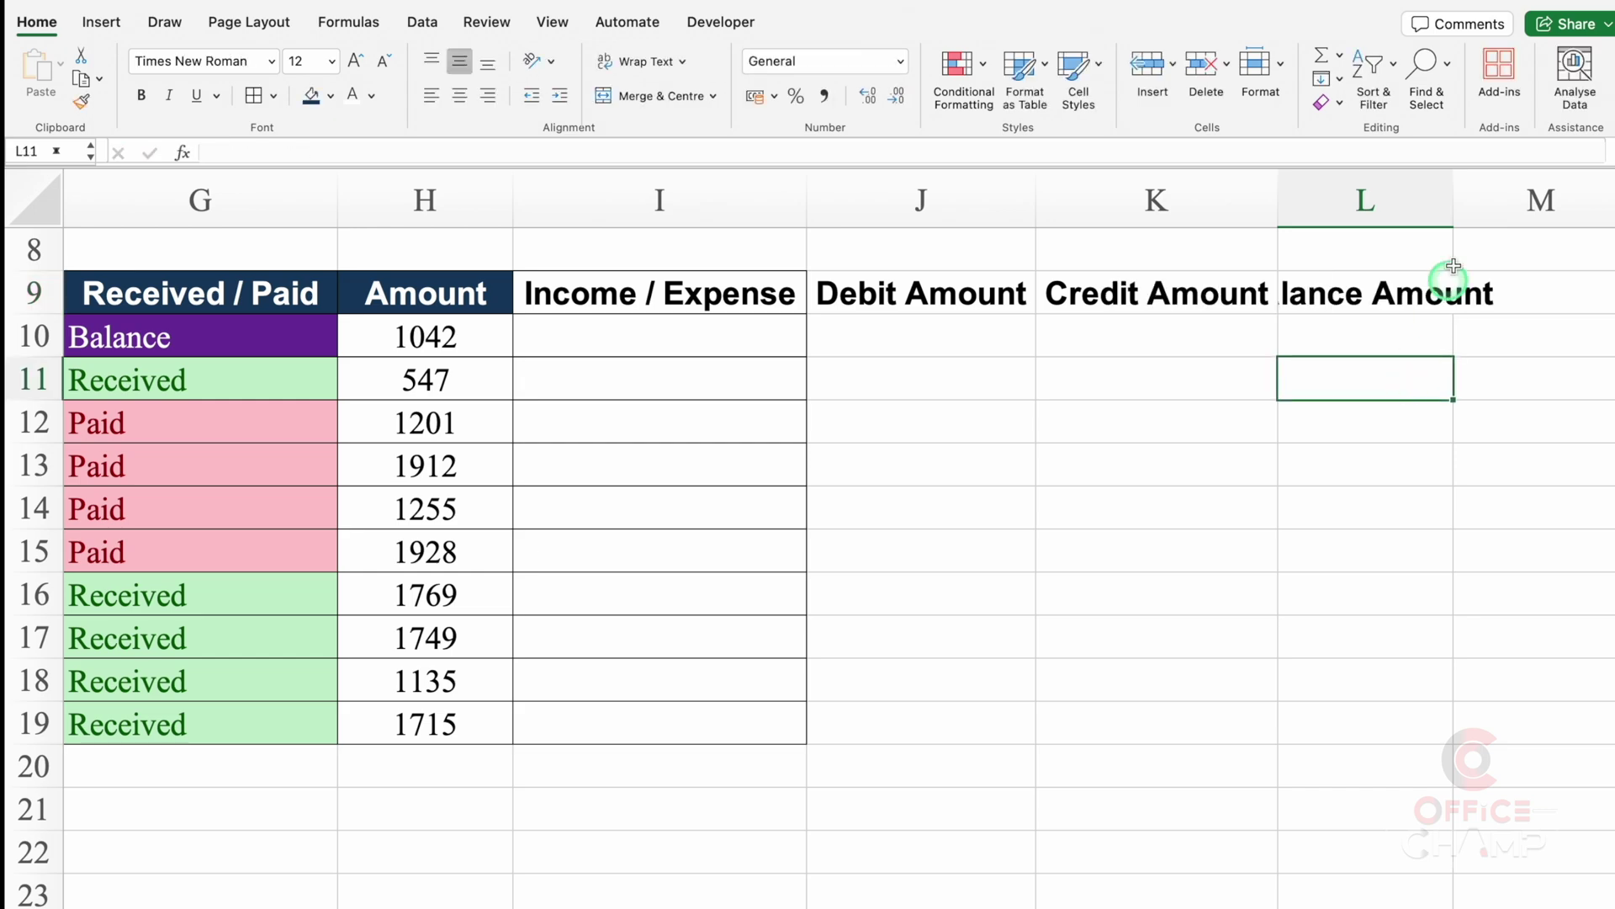
double_click(1451, 199)
Give headers J9:L9 a dark blue fill and white font, and apply borders to J9:L19.
left_click_drag(947, 286, 1439, 291)
left_click(311, 98)
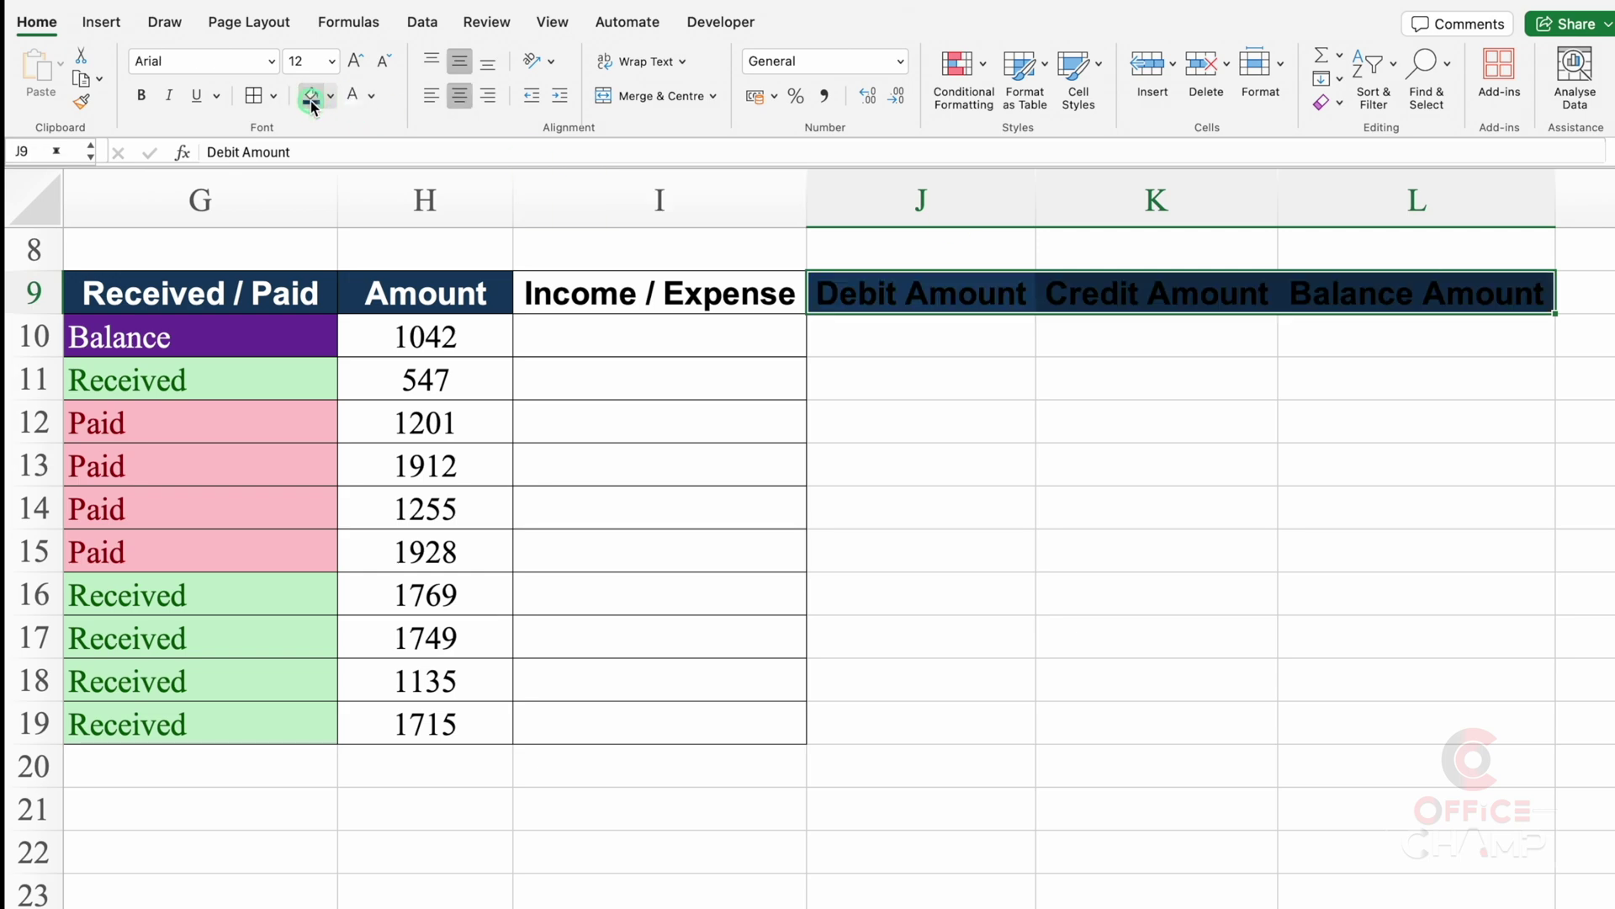
left_click(354, 94)
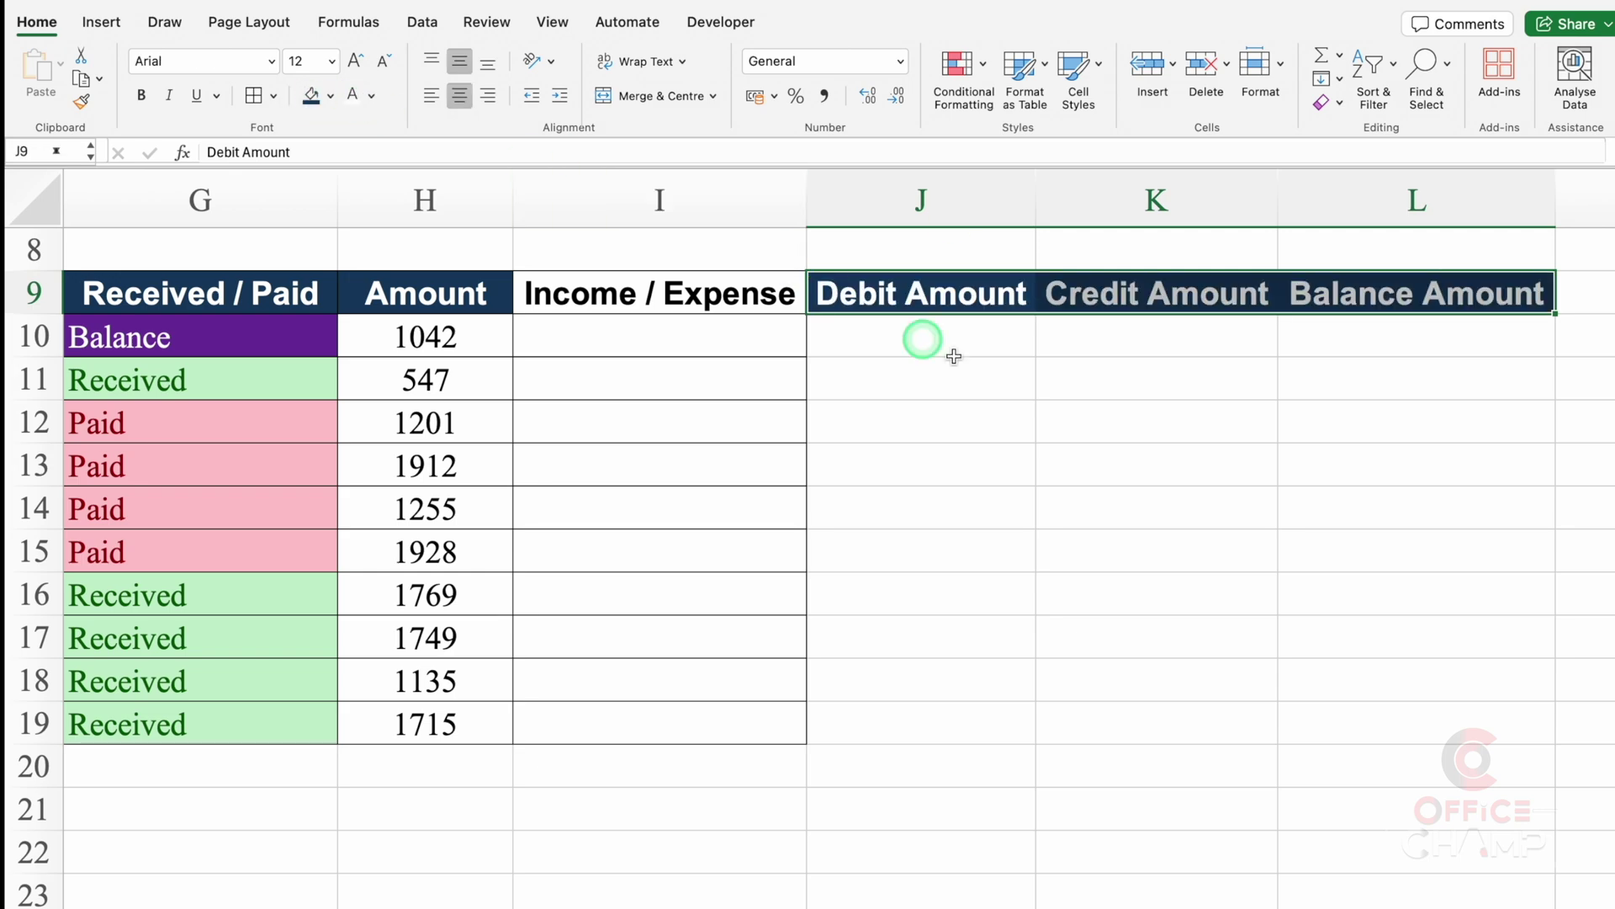
left_click_drag(923, 343, 1326, 719)
left_click(256, 96)
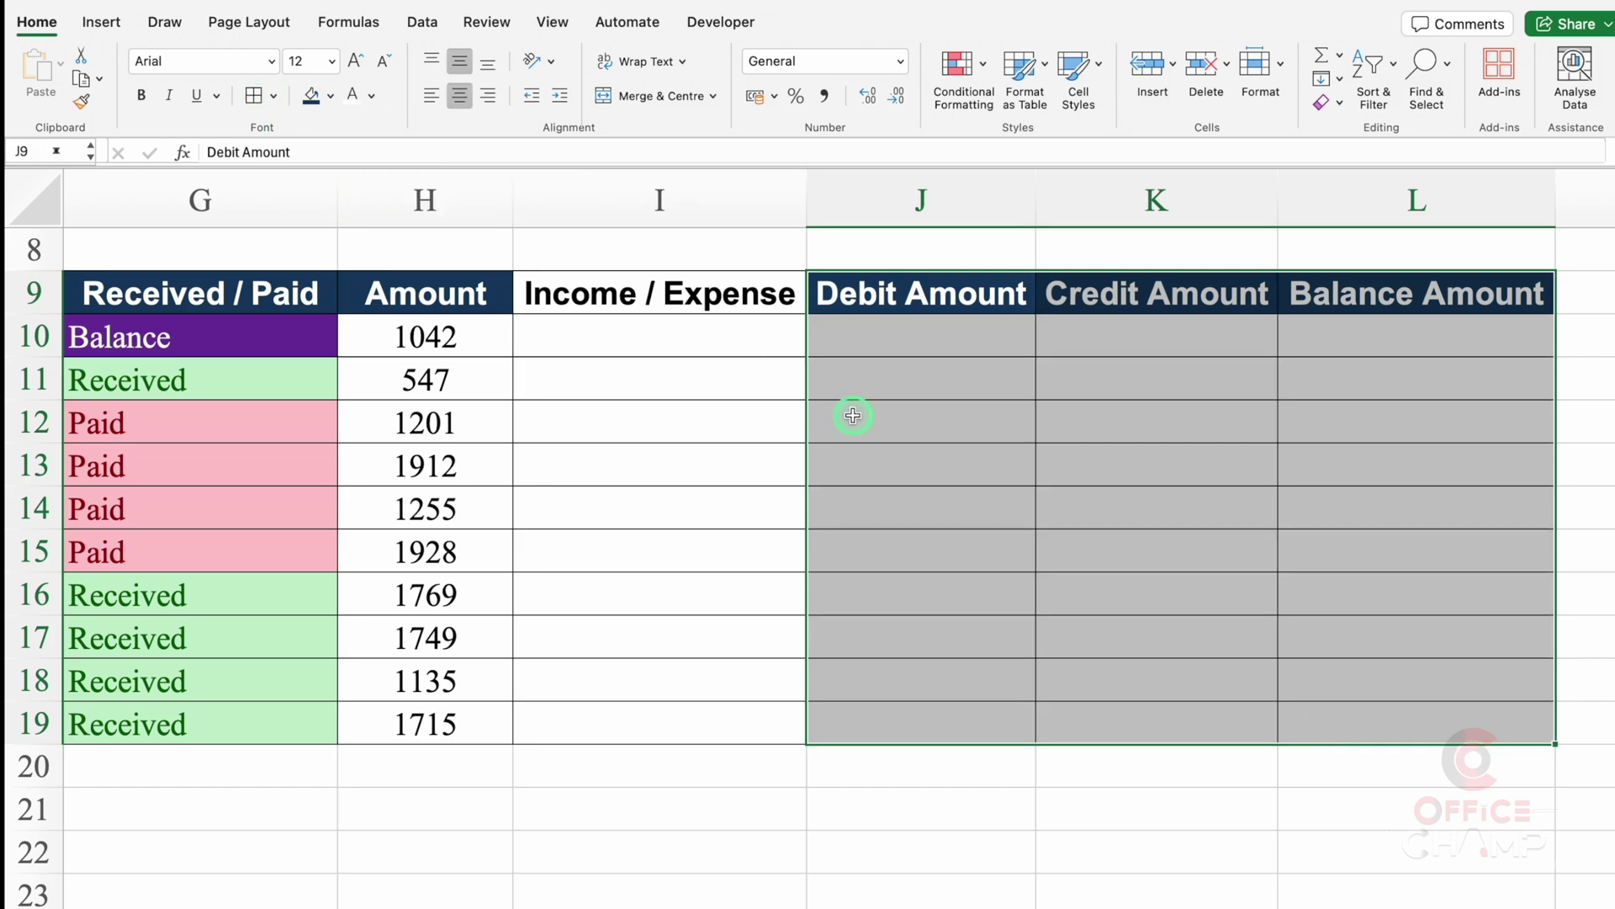
Apply the dark blue fill and white font to the Income / Expense header in I9.
left_click(671, 287)
left_click(311, 95)
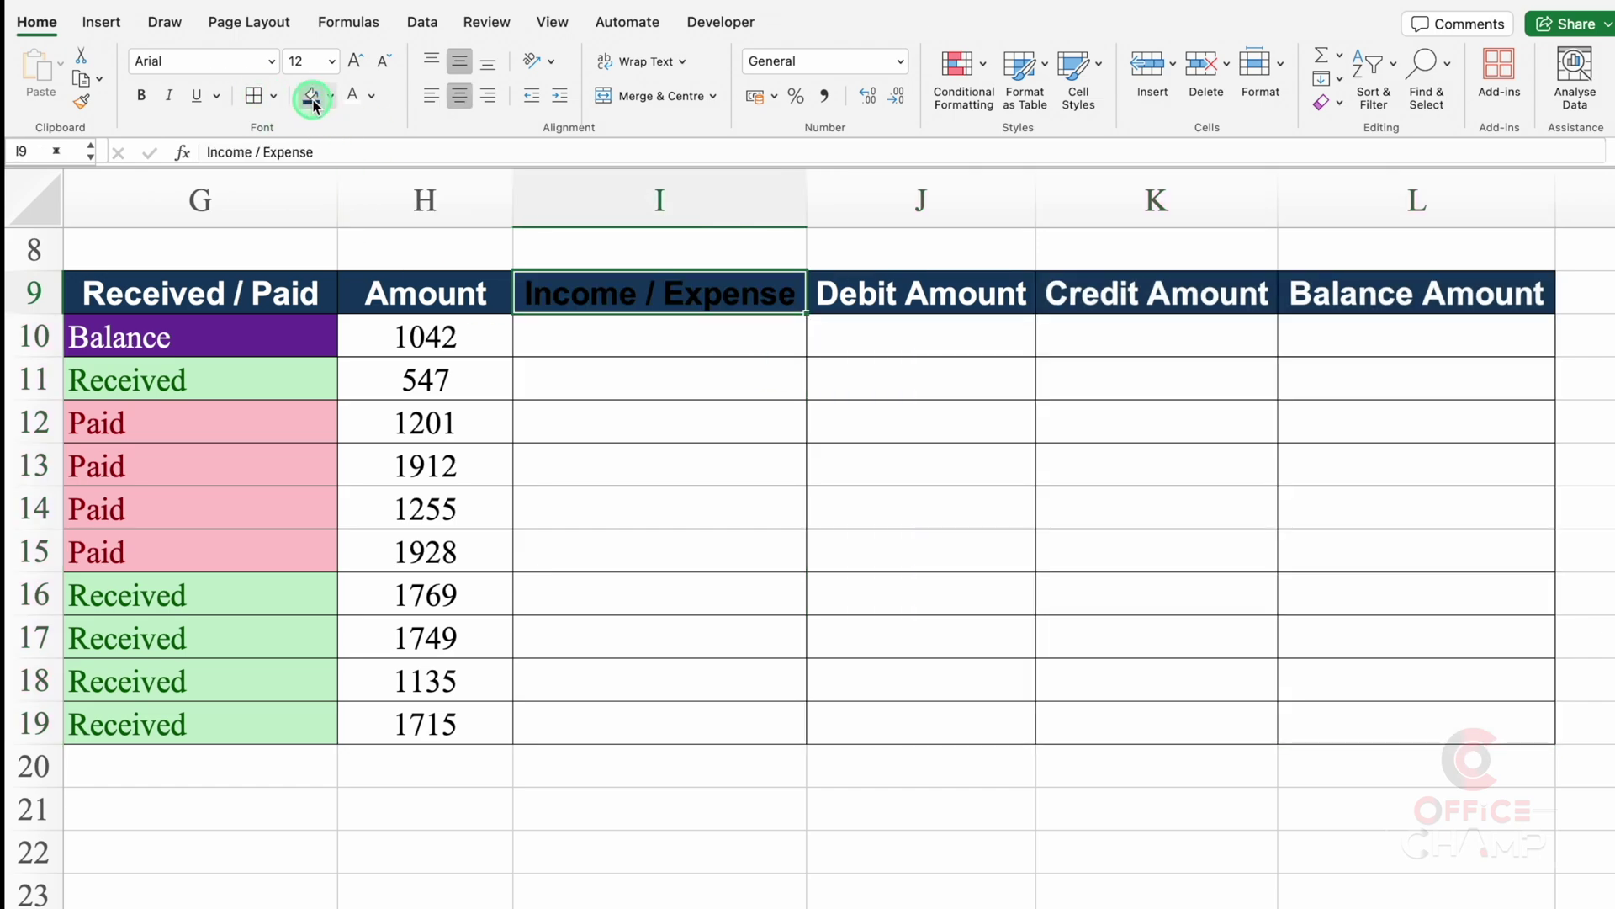
left_click(348, 99)
Examine how the Balance and Received entries in G10:G11 correspond to the Income / Expense cells in I10:I11.
left_click(667, 332)
scroll(667, 331, "left", 1)
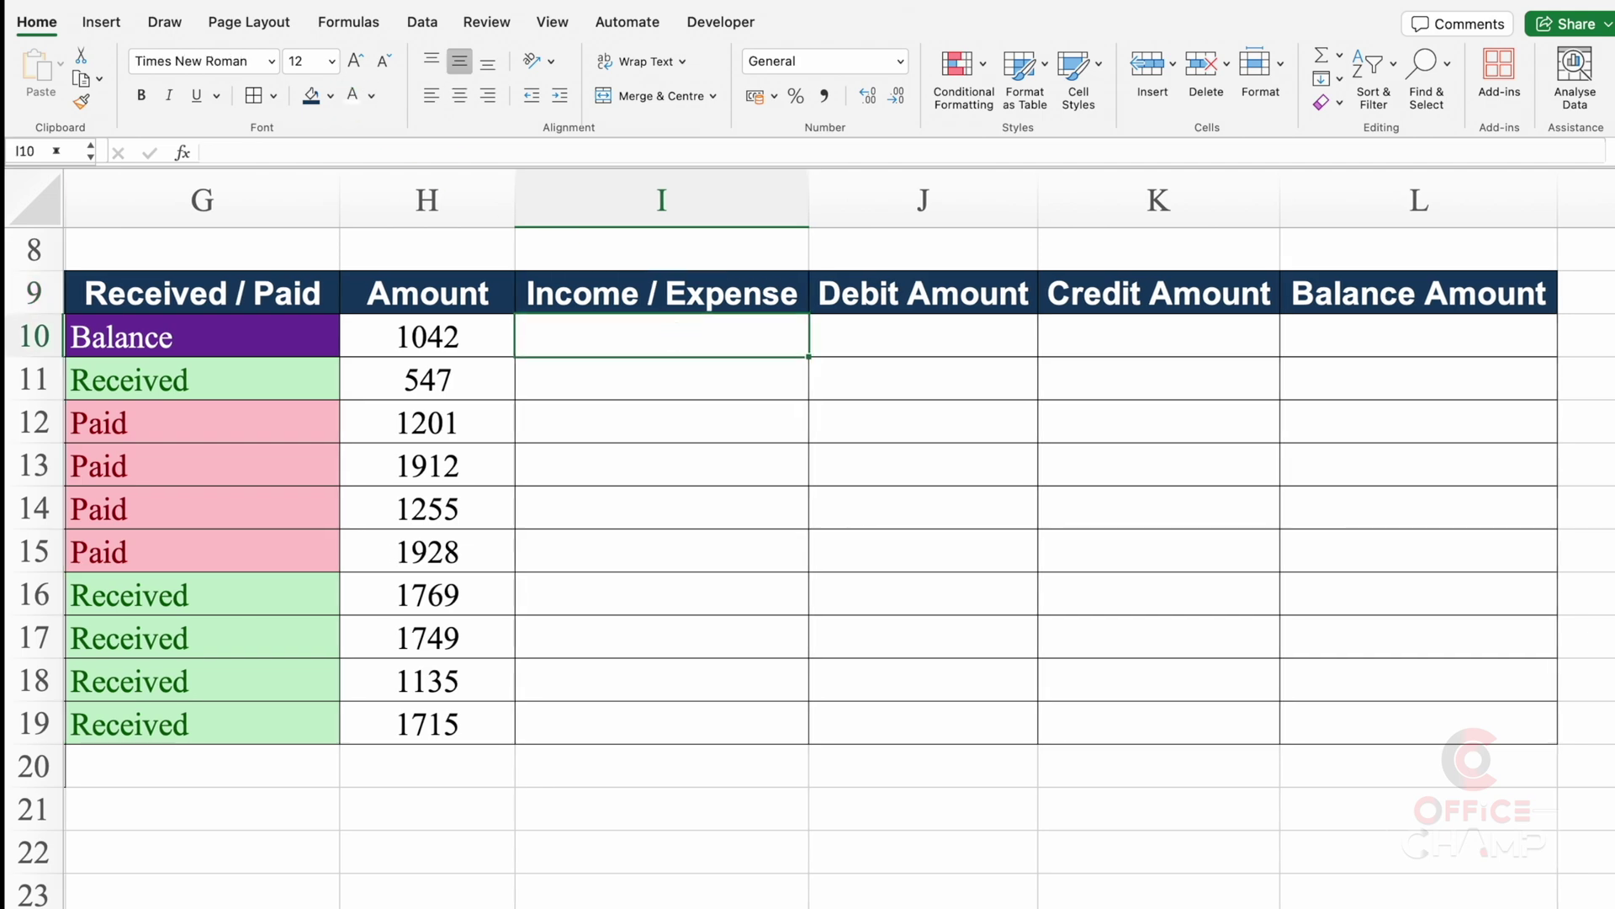
scroll(749, 522, "left", 2)
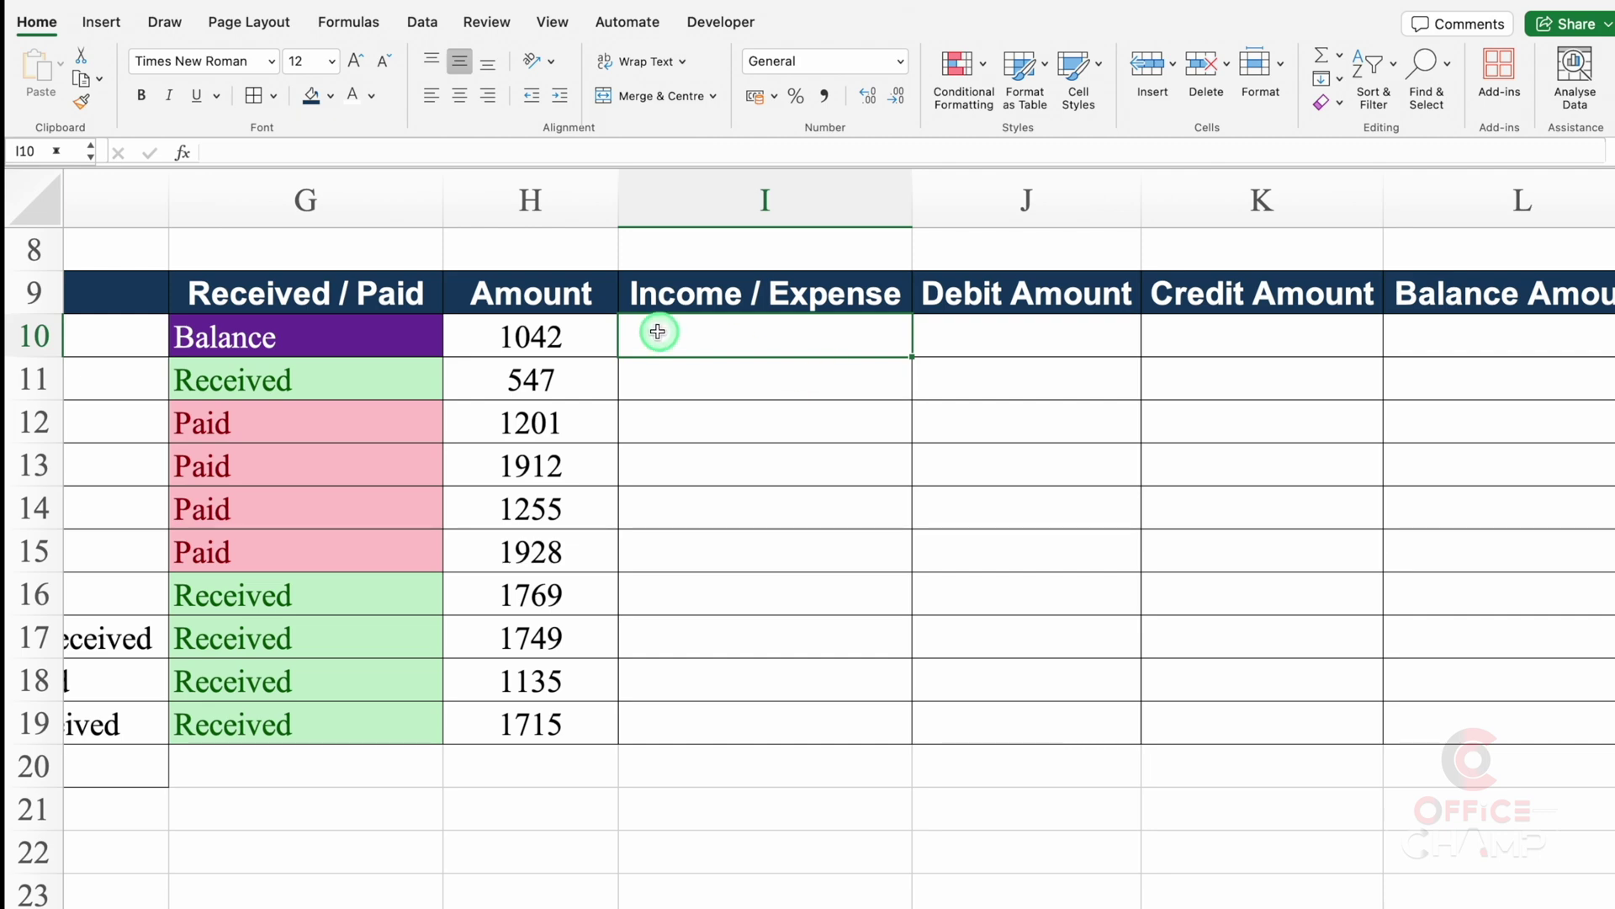
left_click(318, 343)
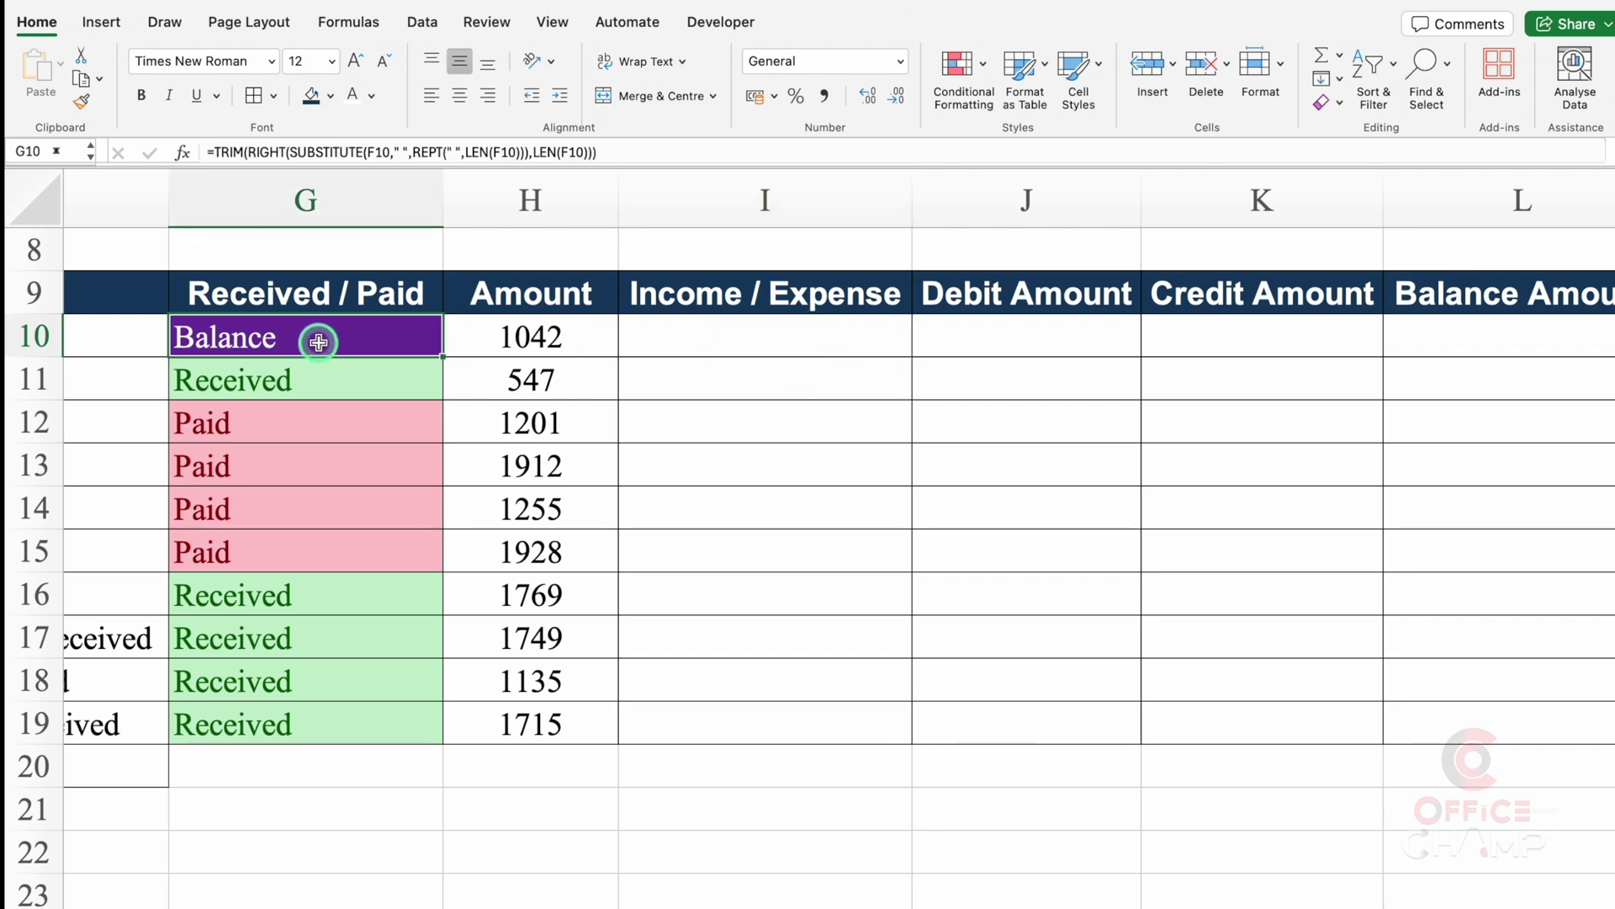
left_click(754, 336)
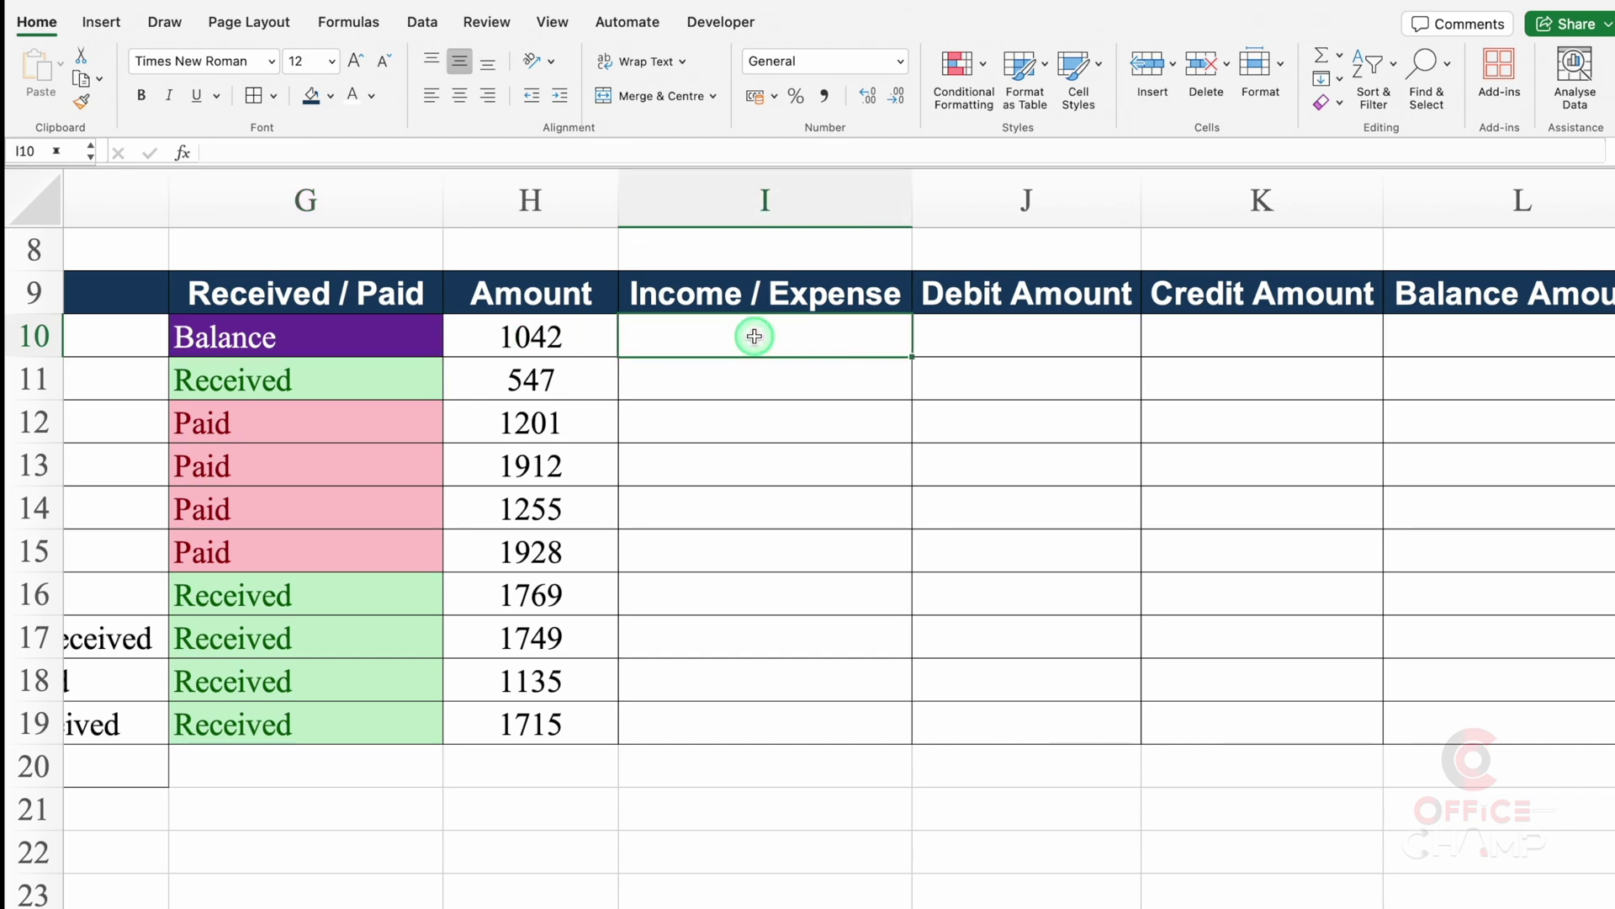
left_click(333, 382)
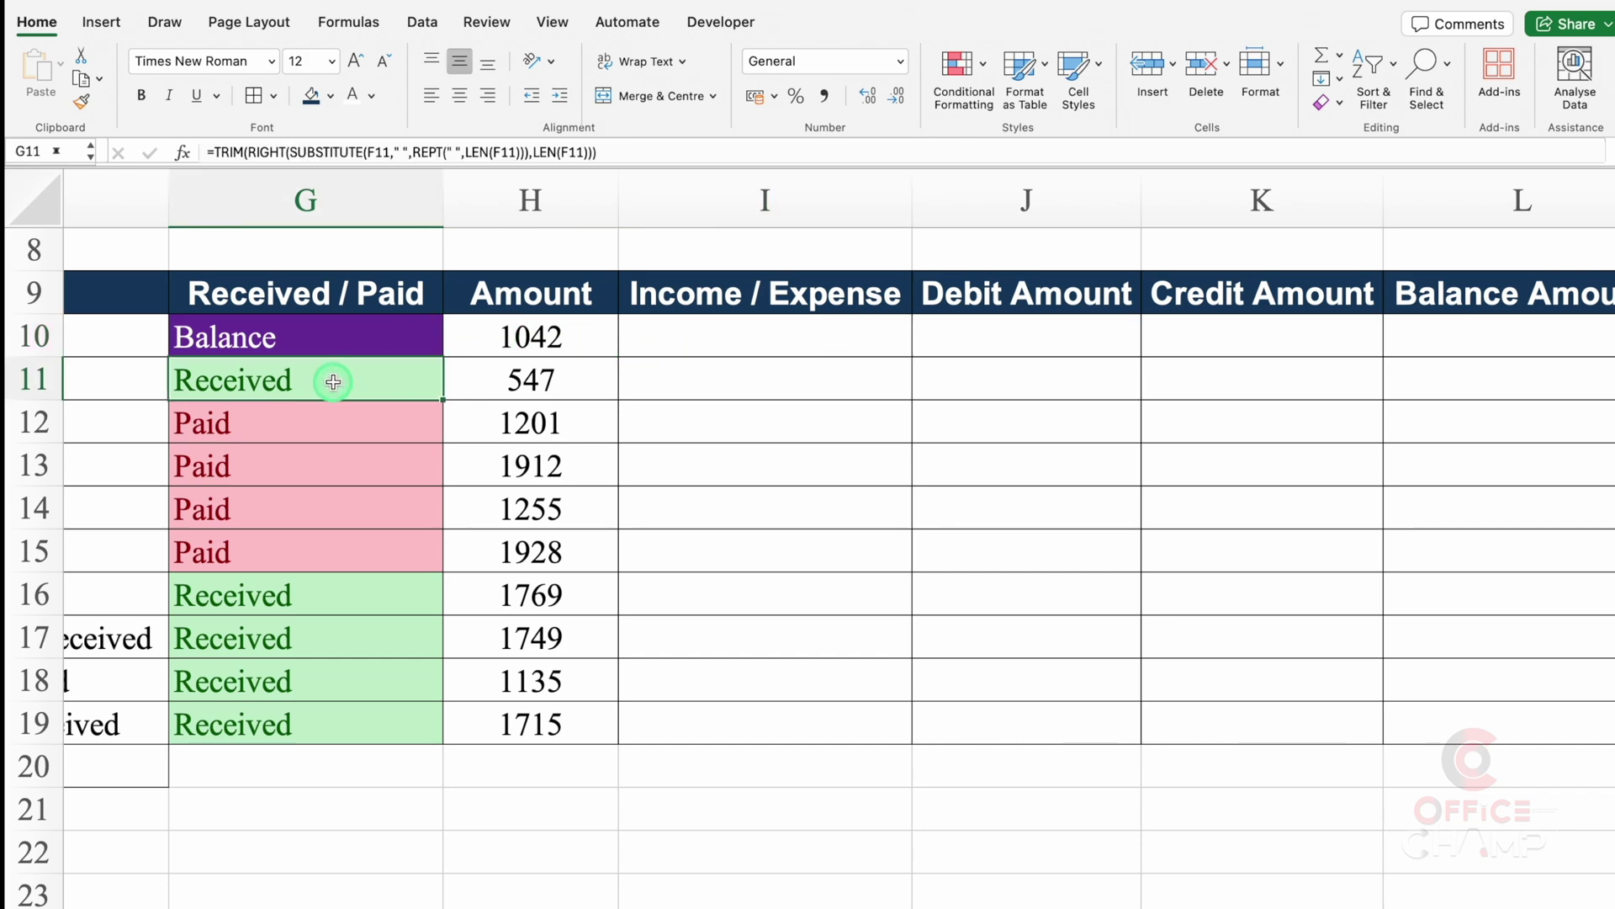
left_click(720, 378)
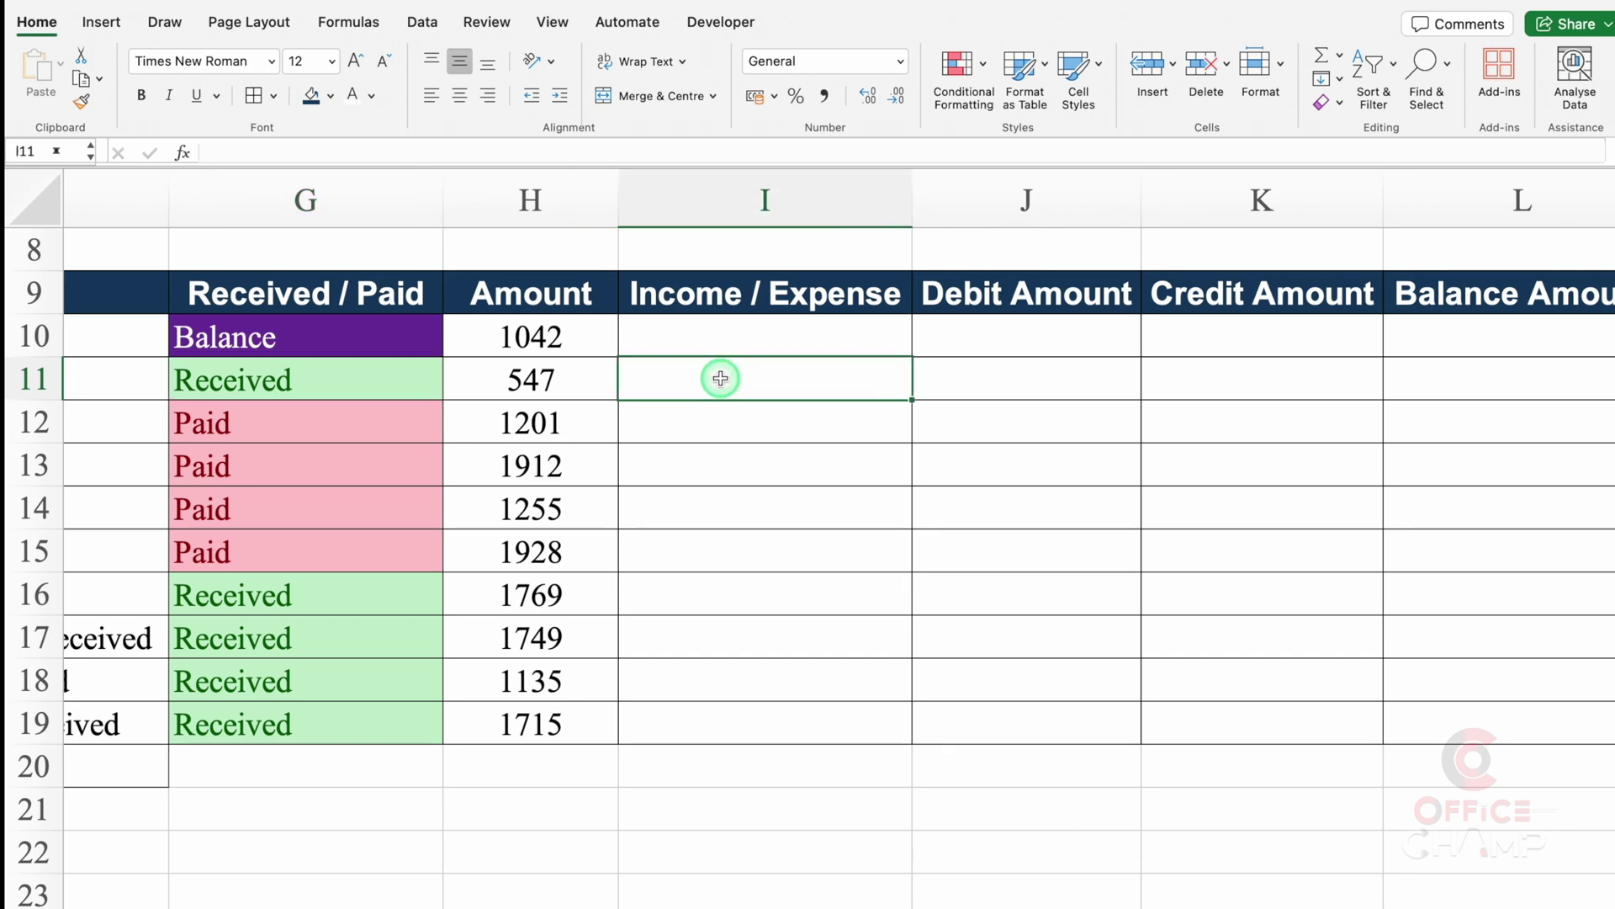
left_click(373, 376)
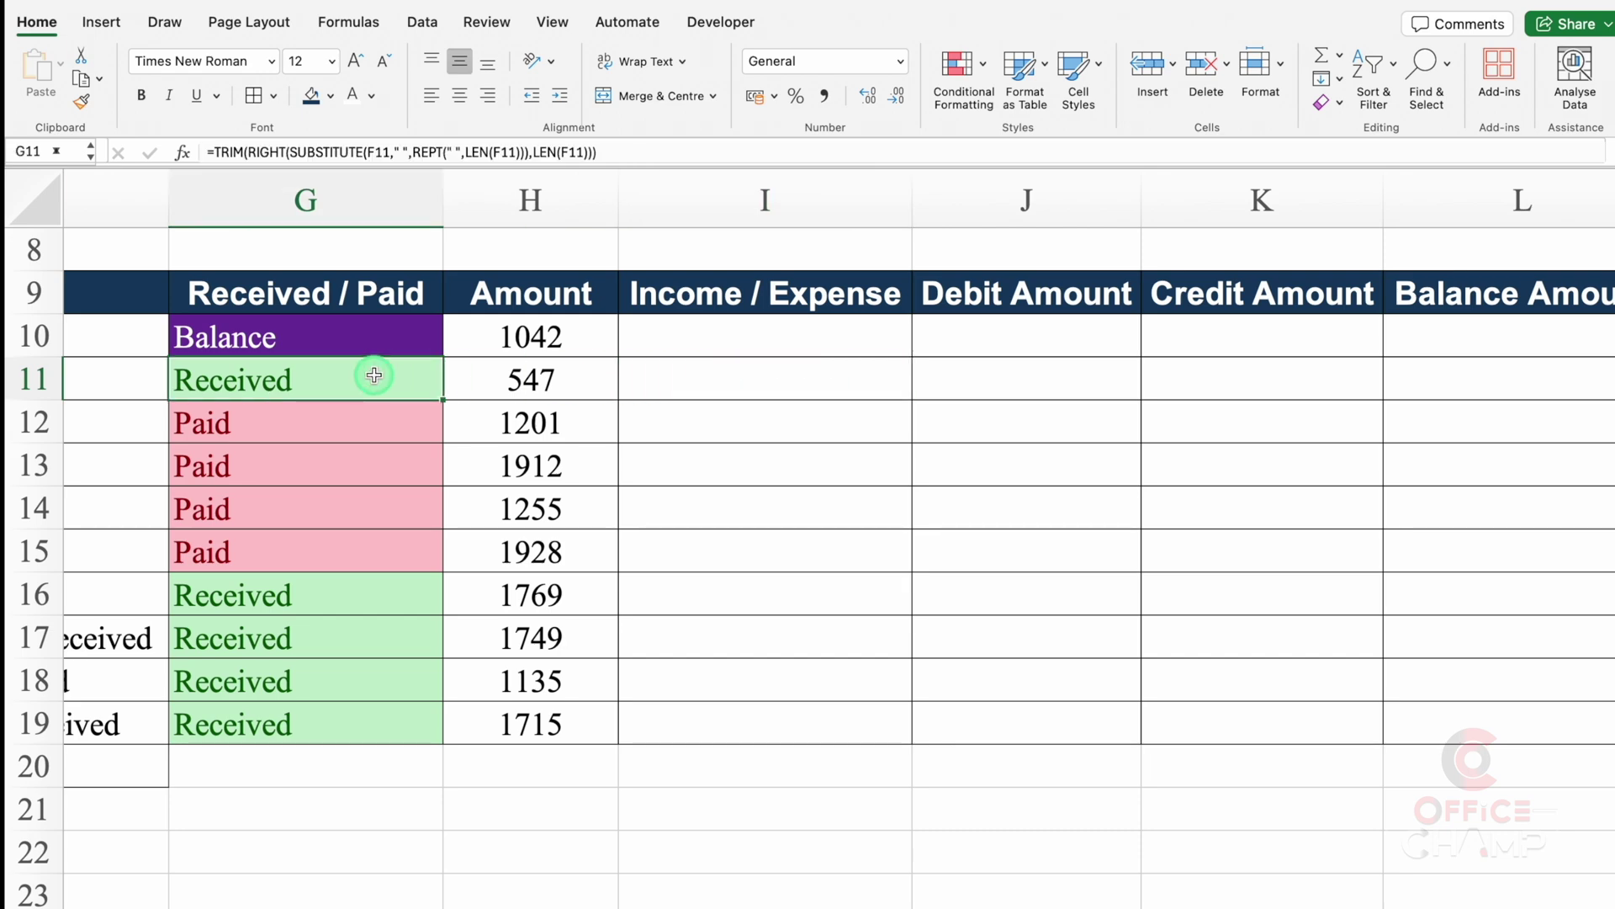
left_click(719, 393)
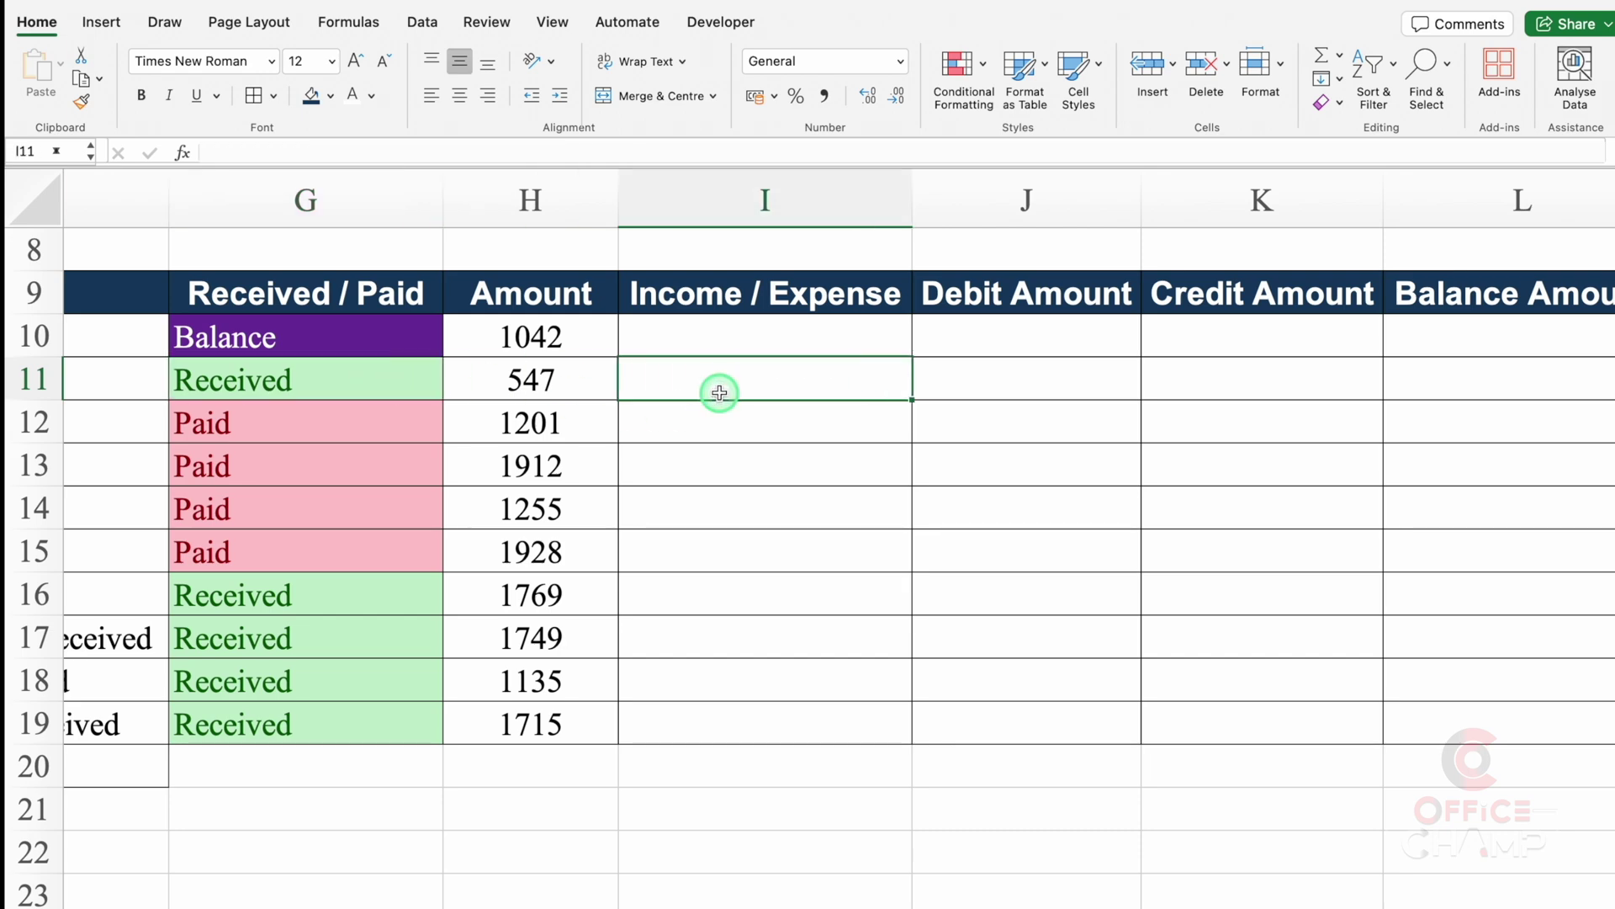
Start an IF formula in I10 that returns "Op. Balance" when G10="Balance".
key("Up")
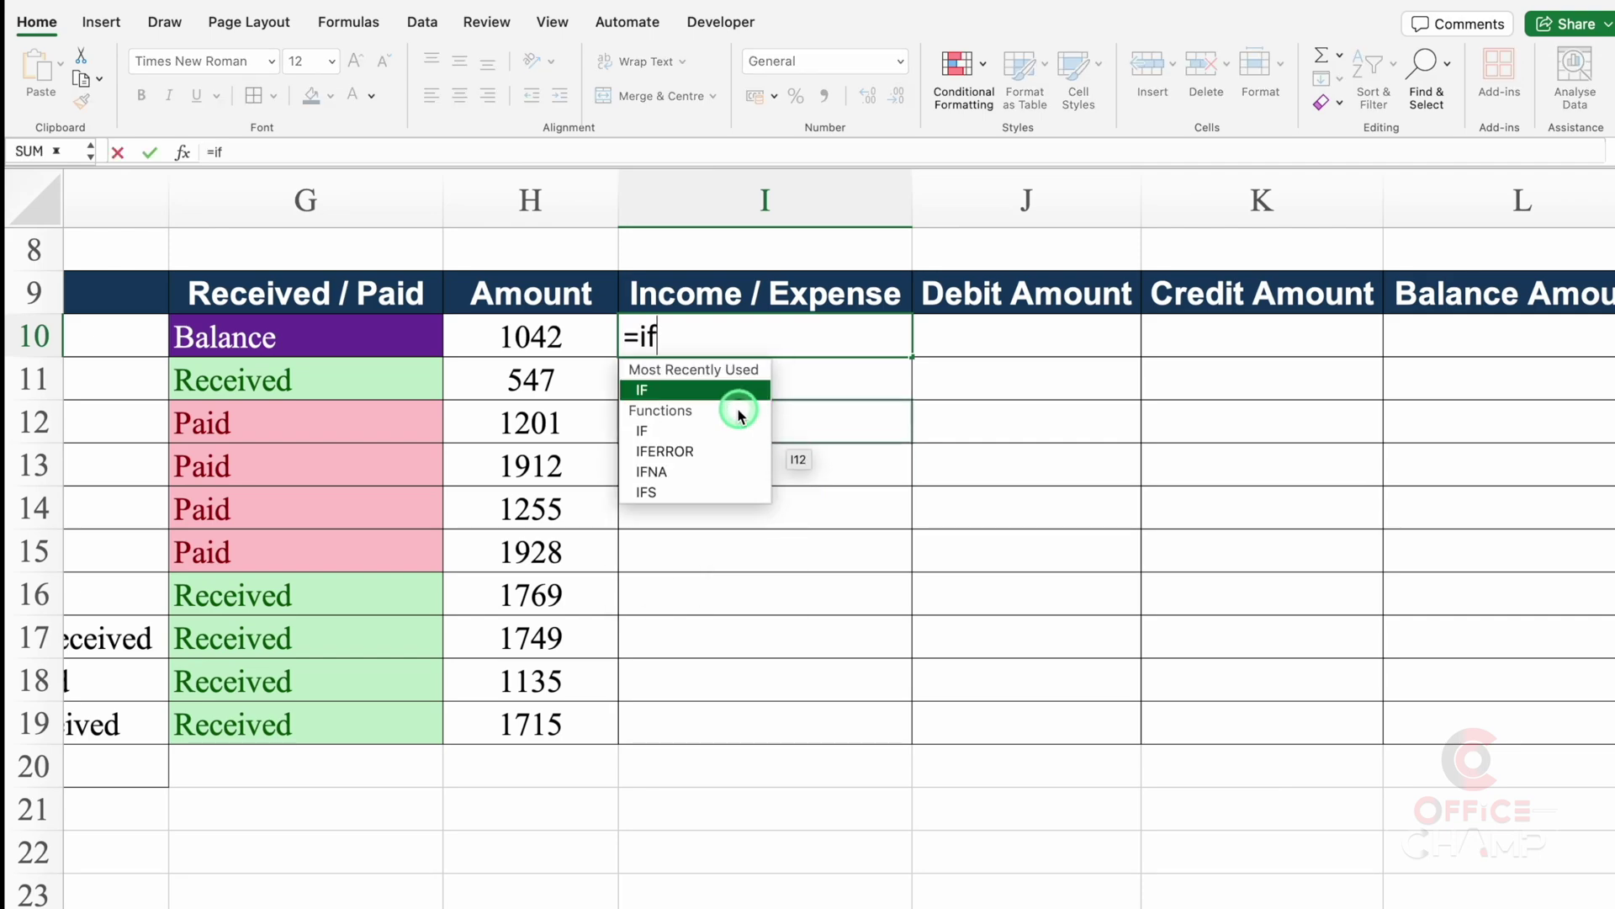
double_click(720, 393)
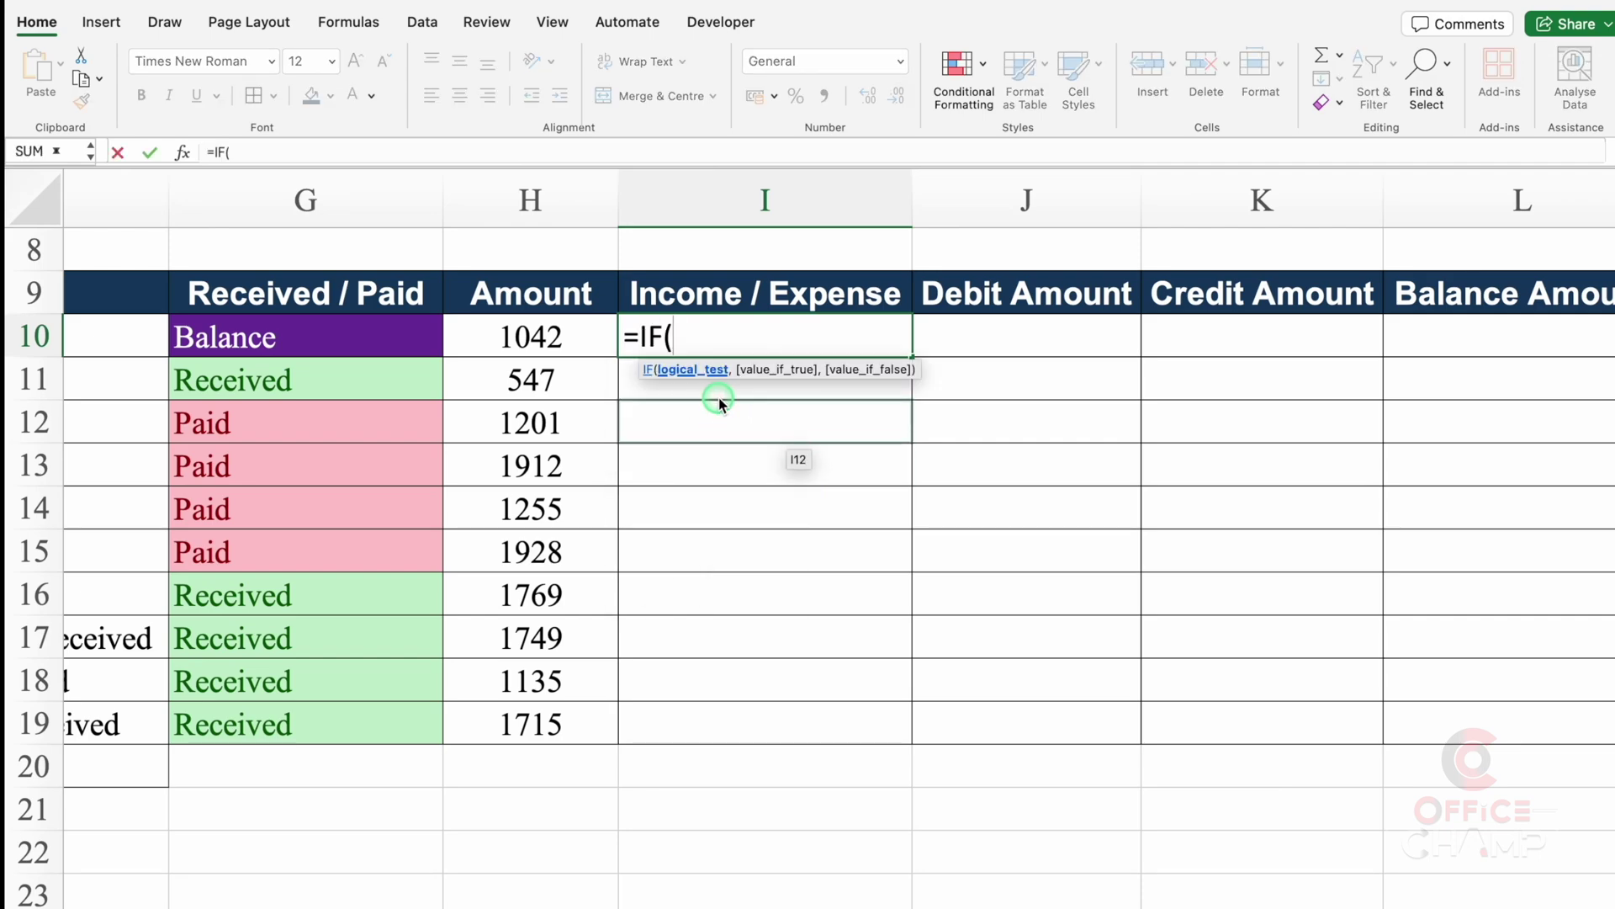
left_click(347, 337)
type("=")
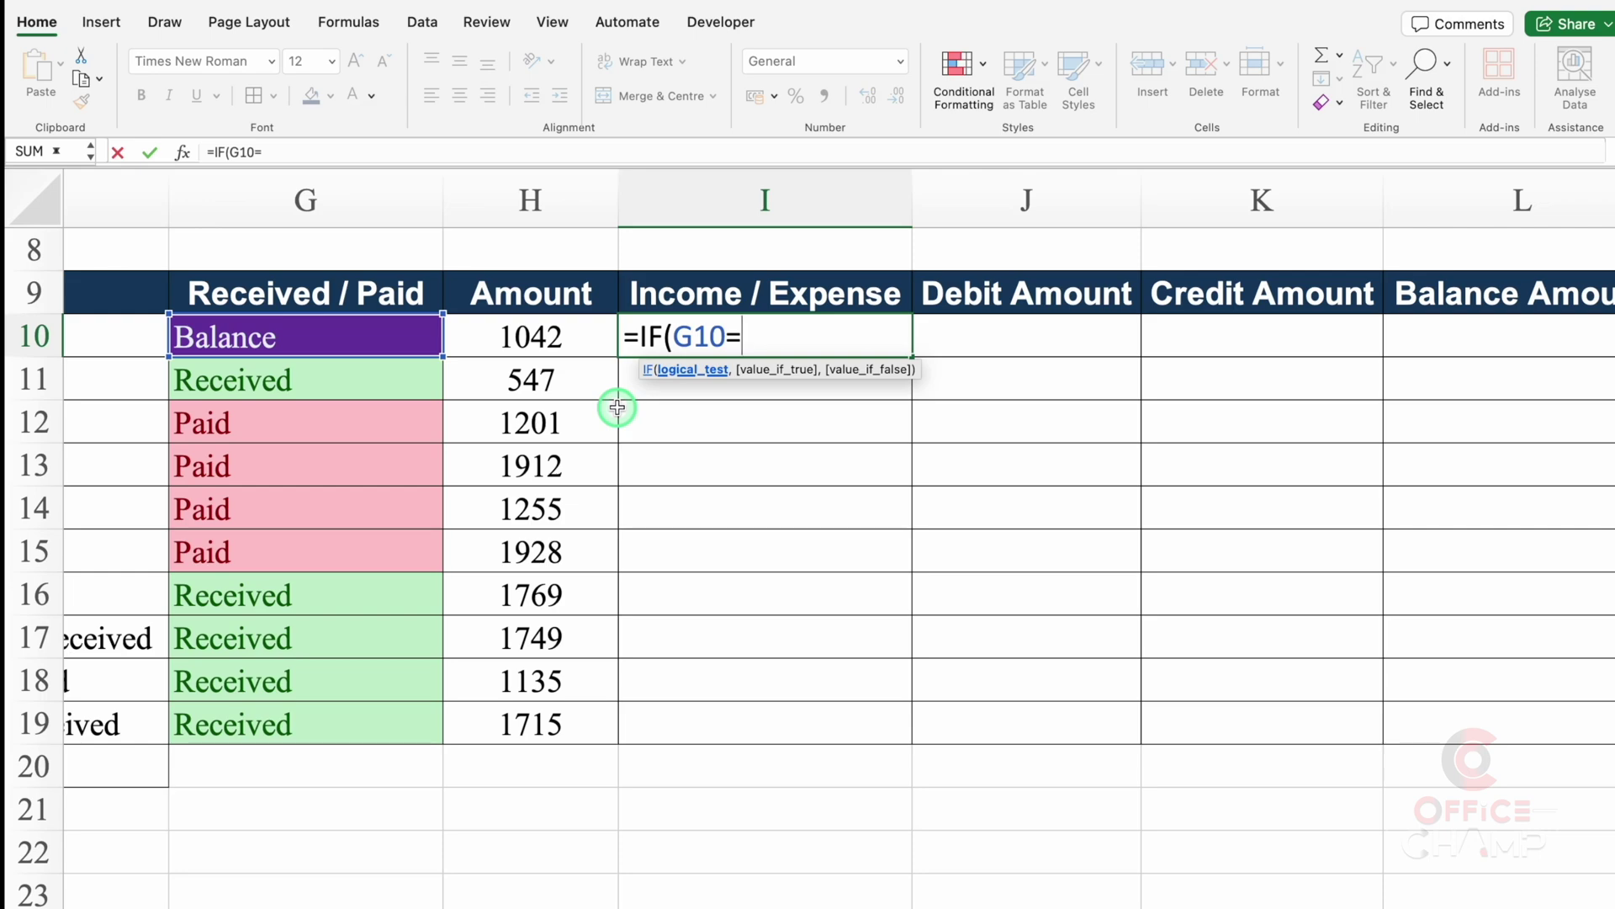
type("\"Bala")
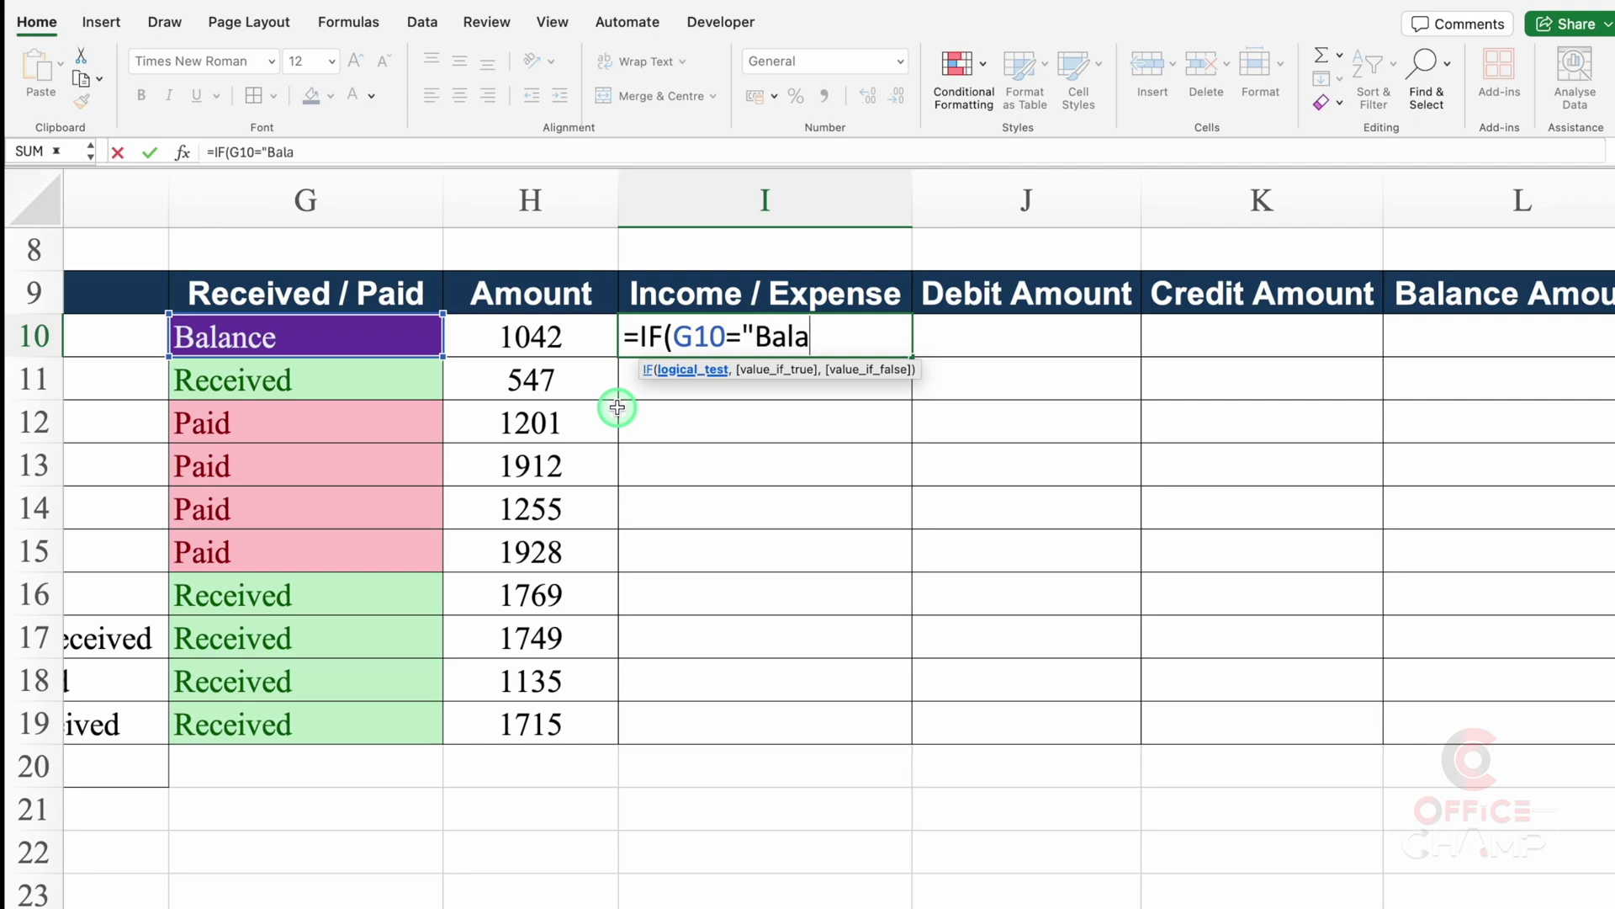
type("nce\"")
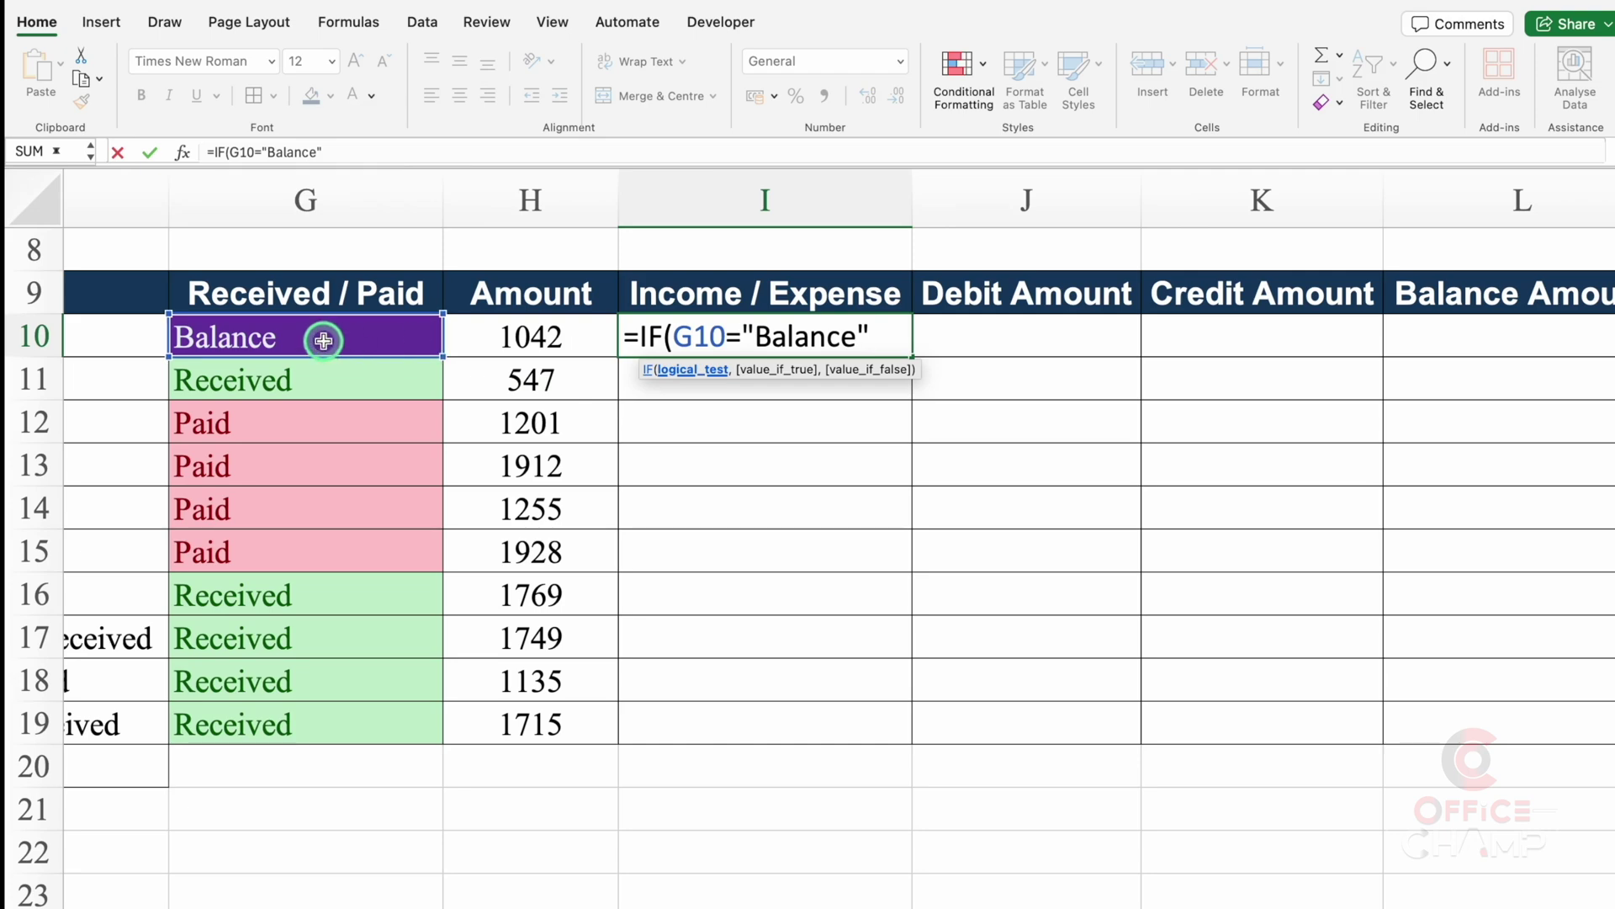
type(",")
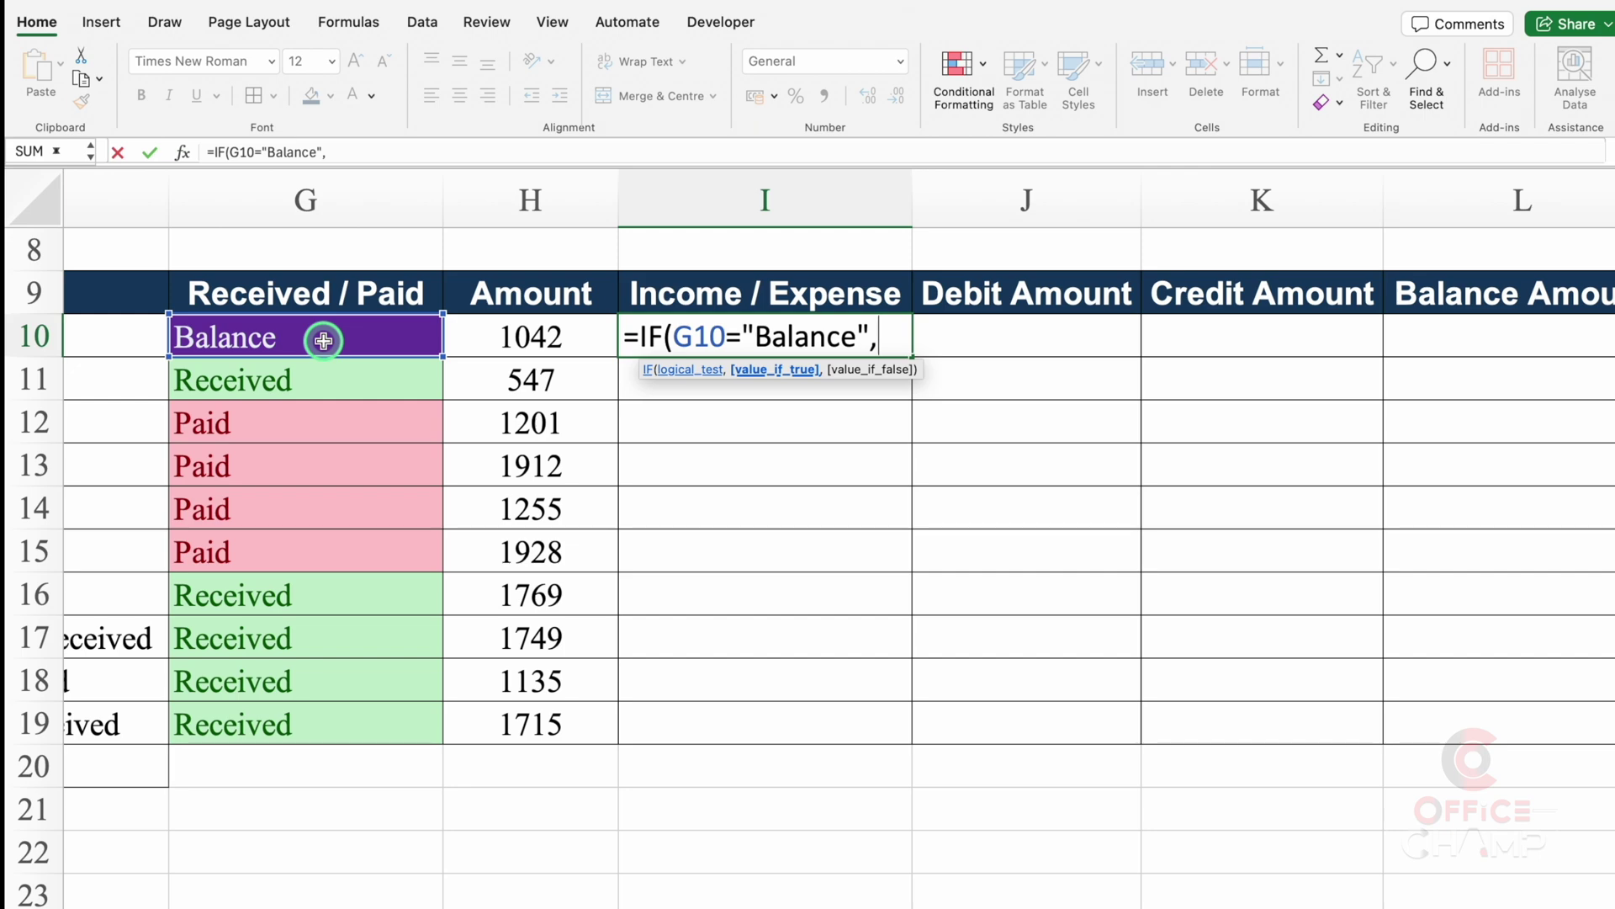
type("\"Op. Balance")
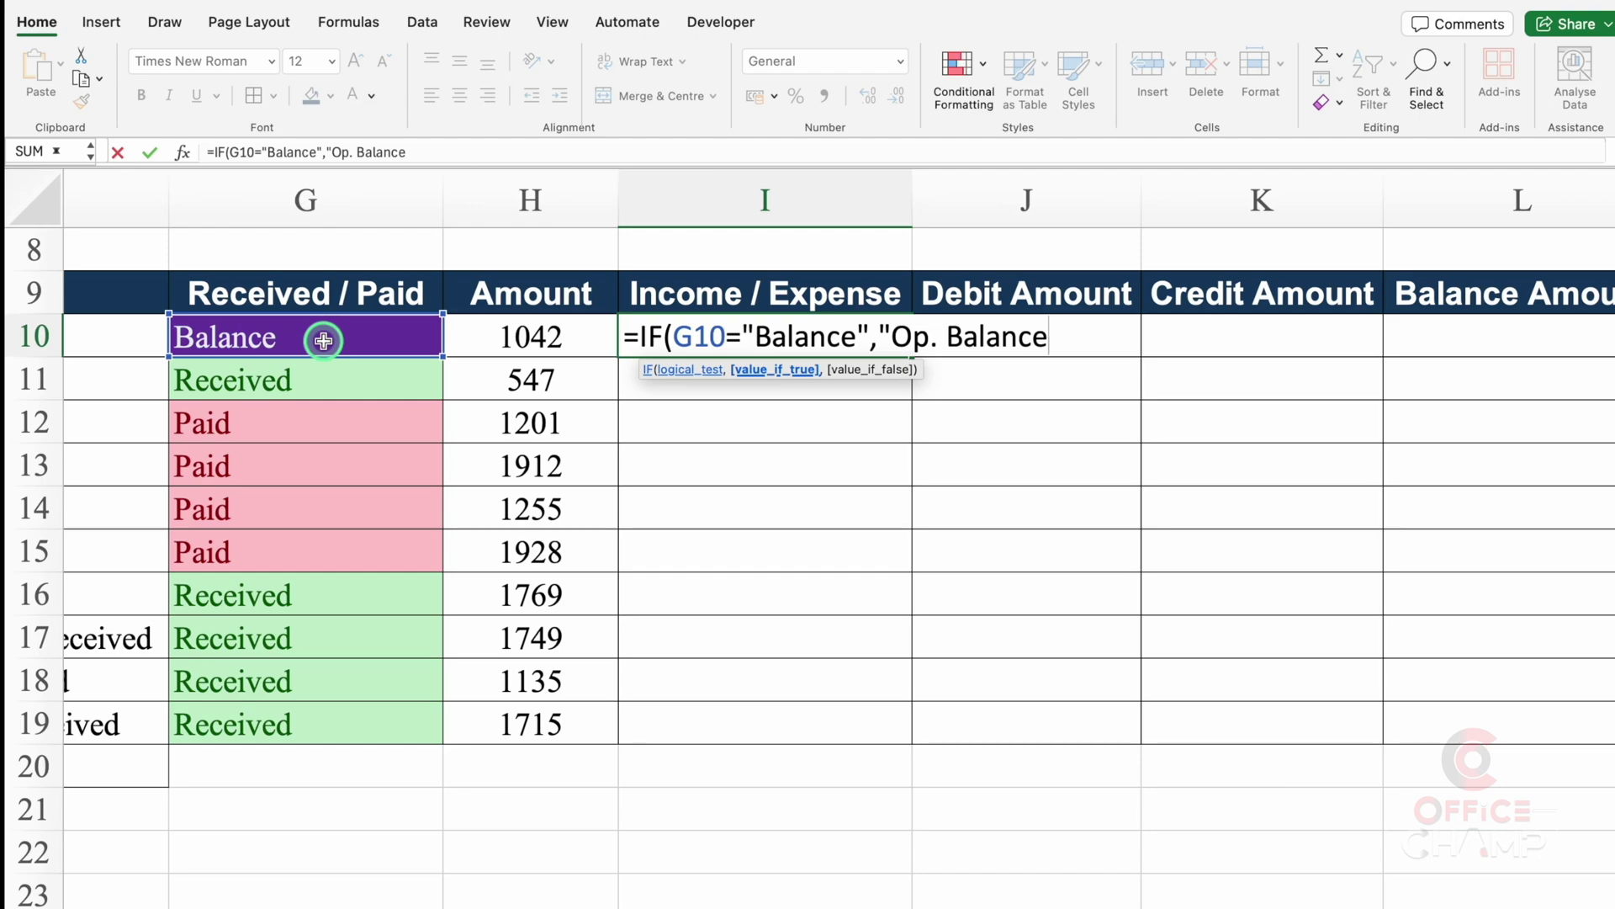
type("\",")
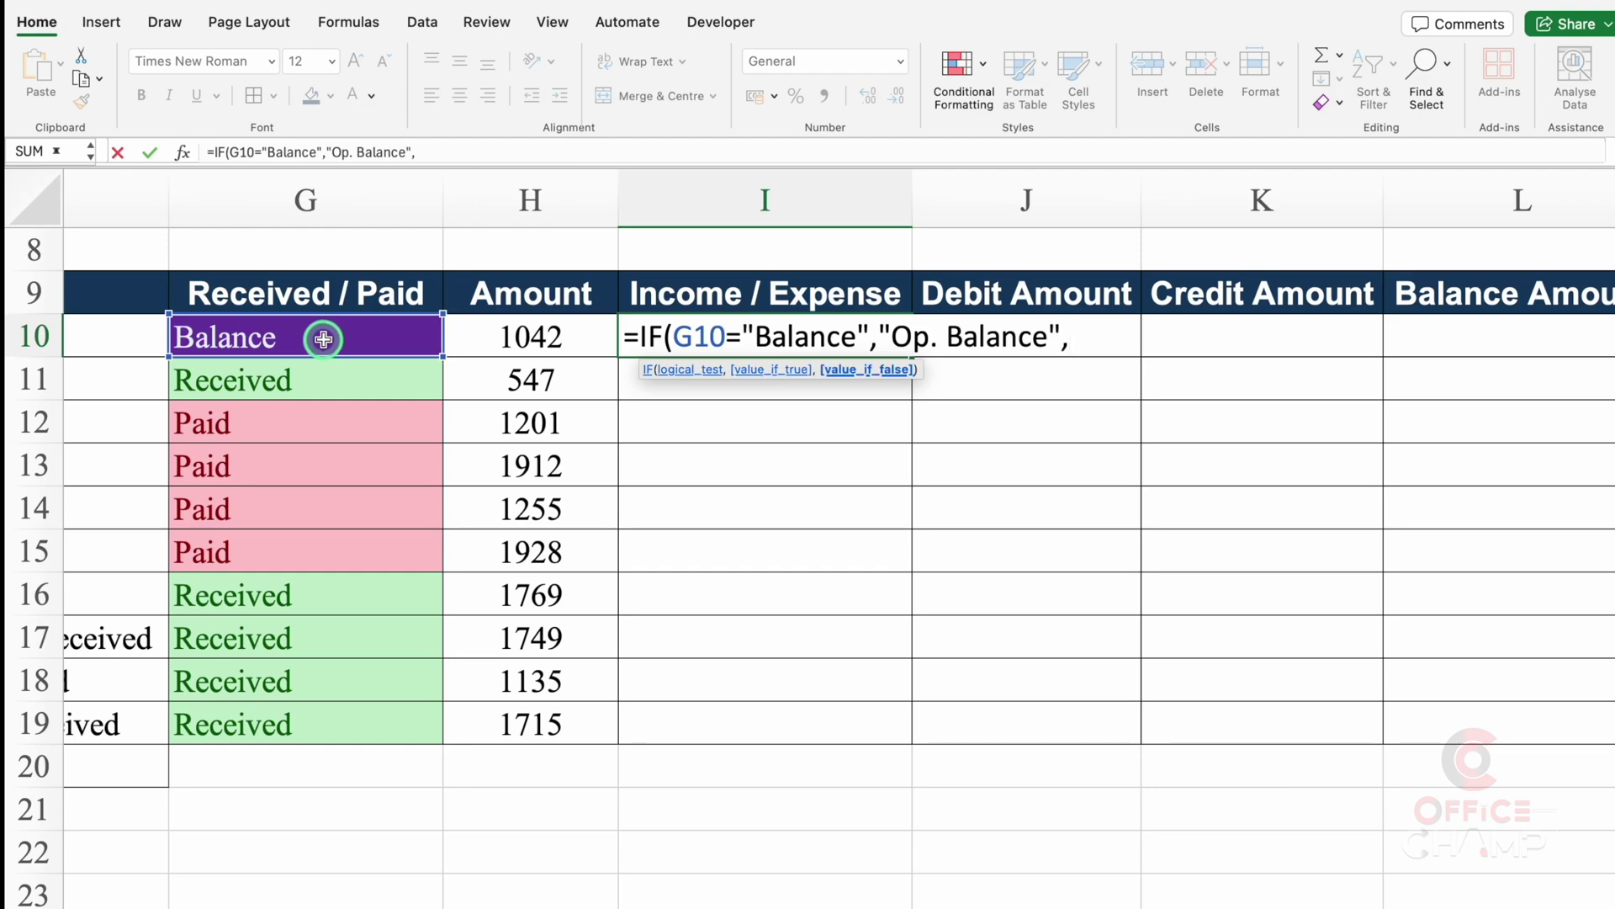
Nest a second IF in the I10 formula that returns "Income" when G10="Received".
type("if")
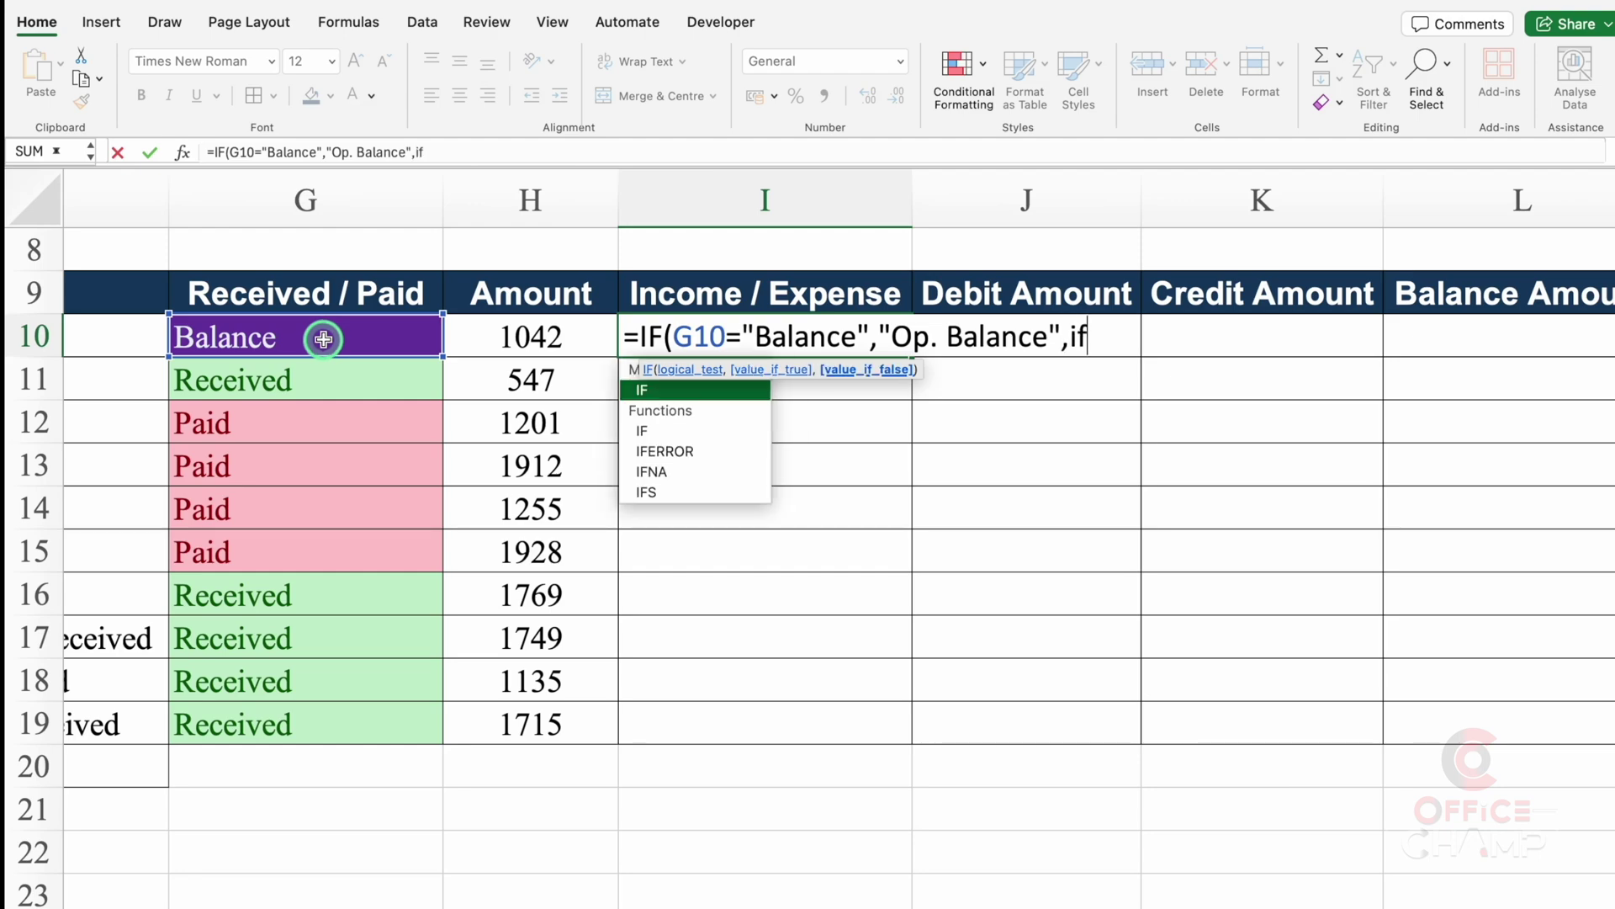
double_click(685, 395)
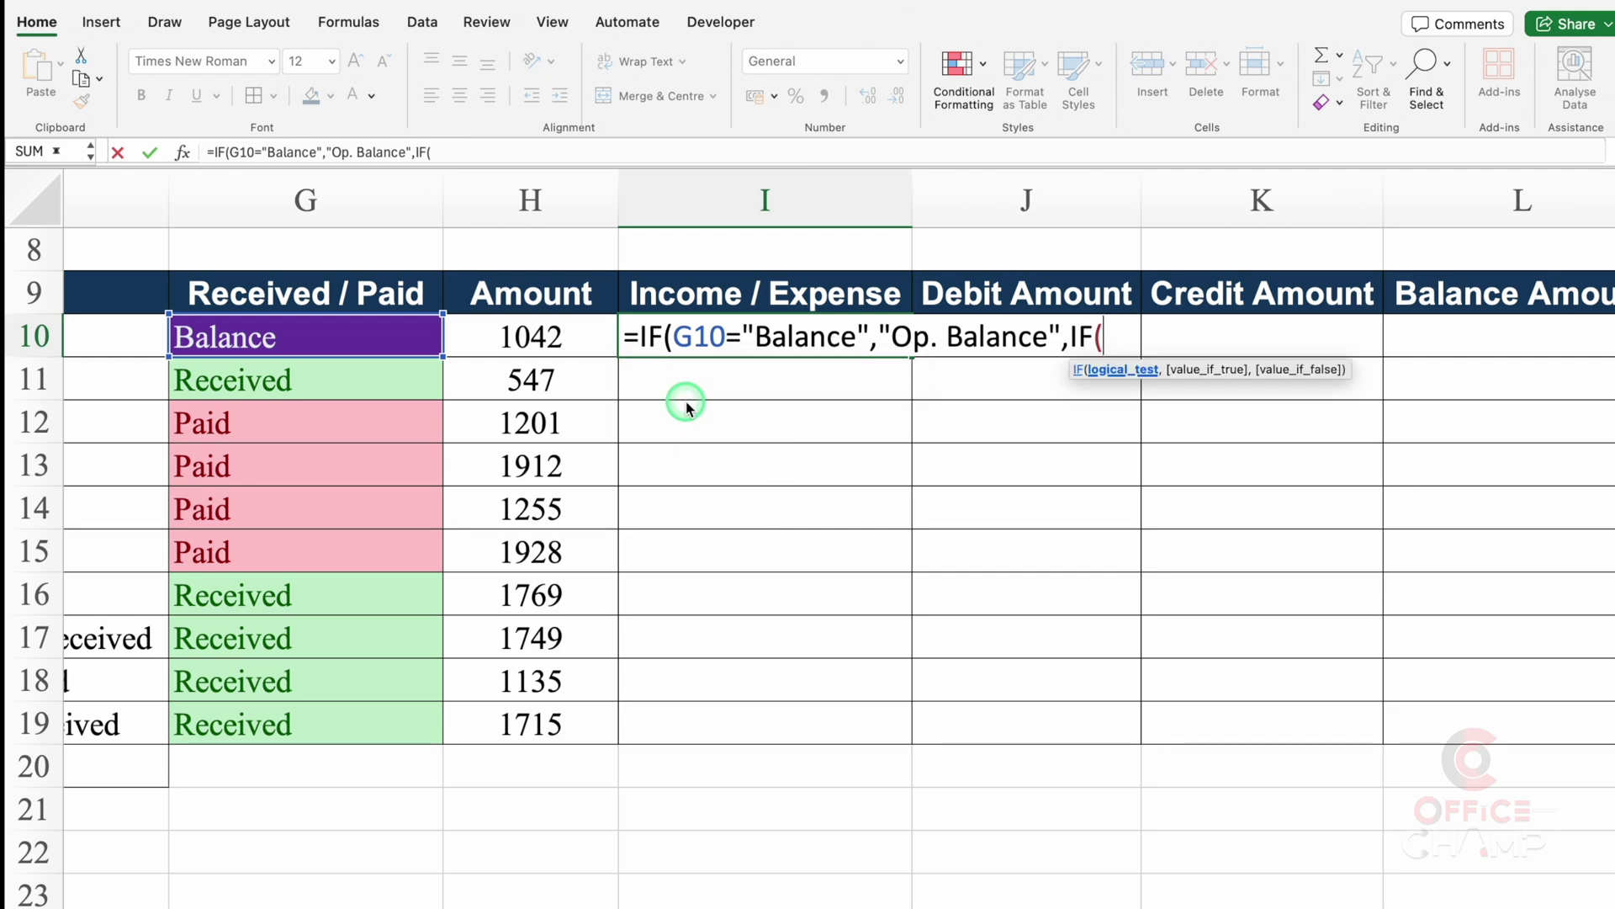
left_click(371, 341)
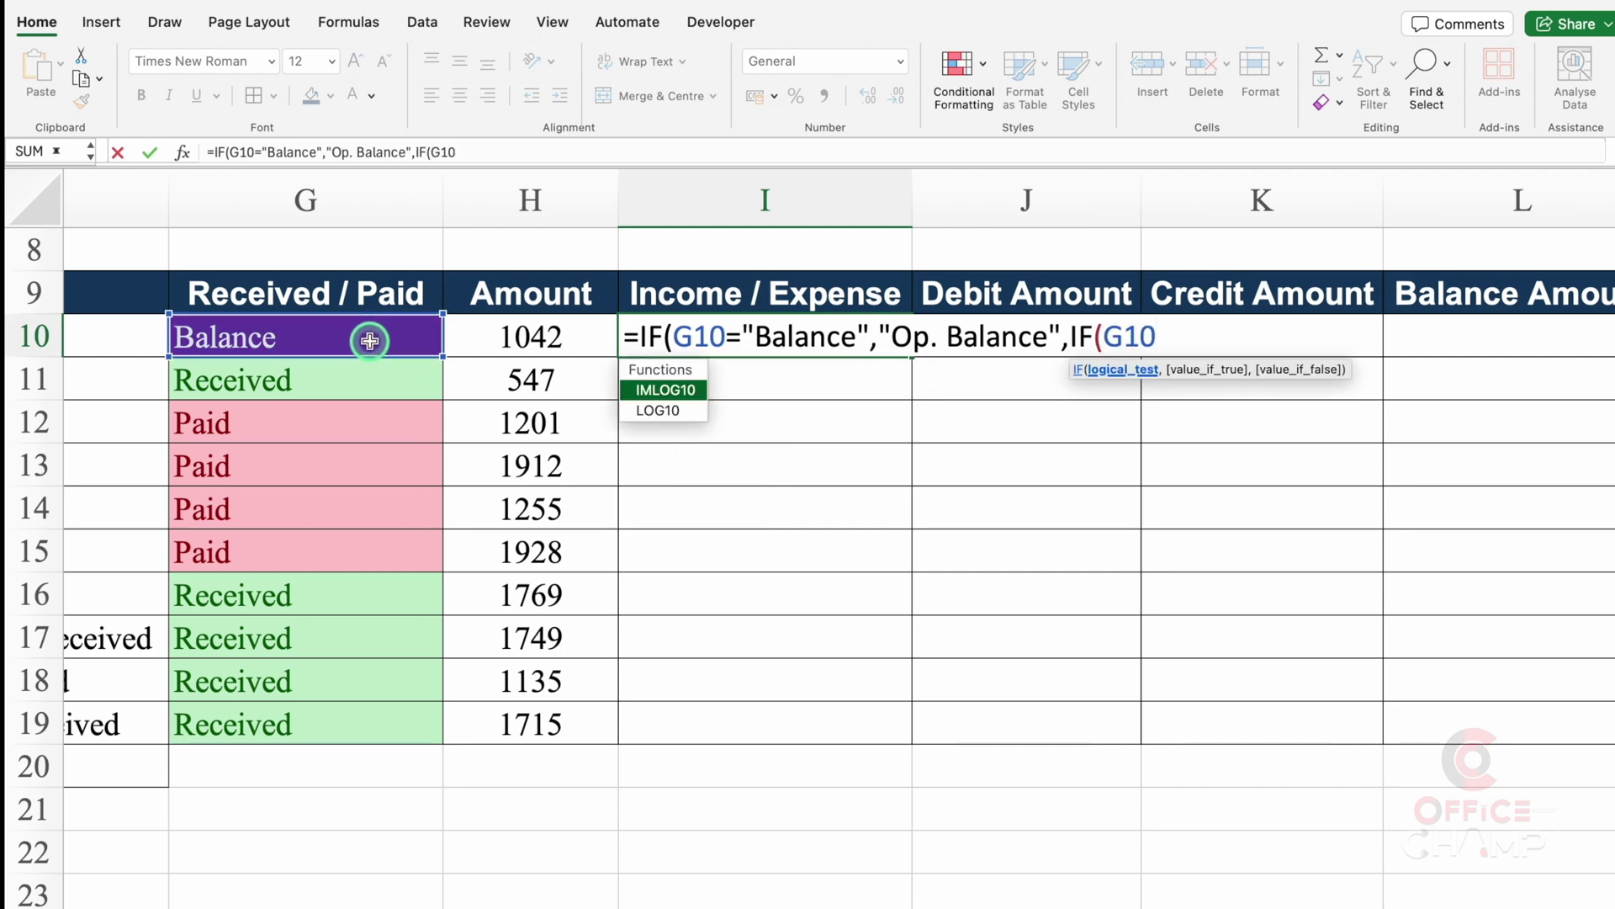
type("=")
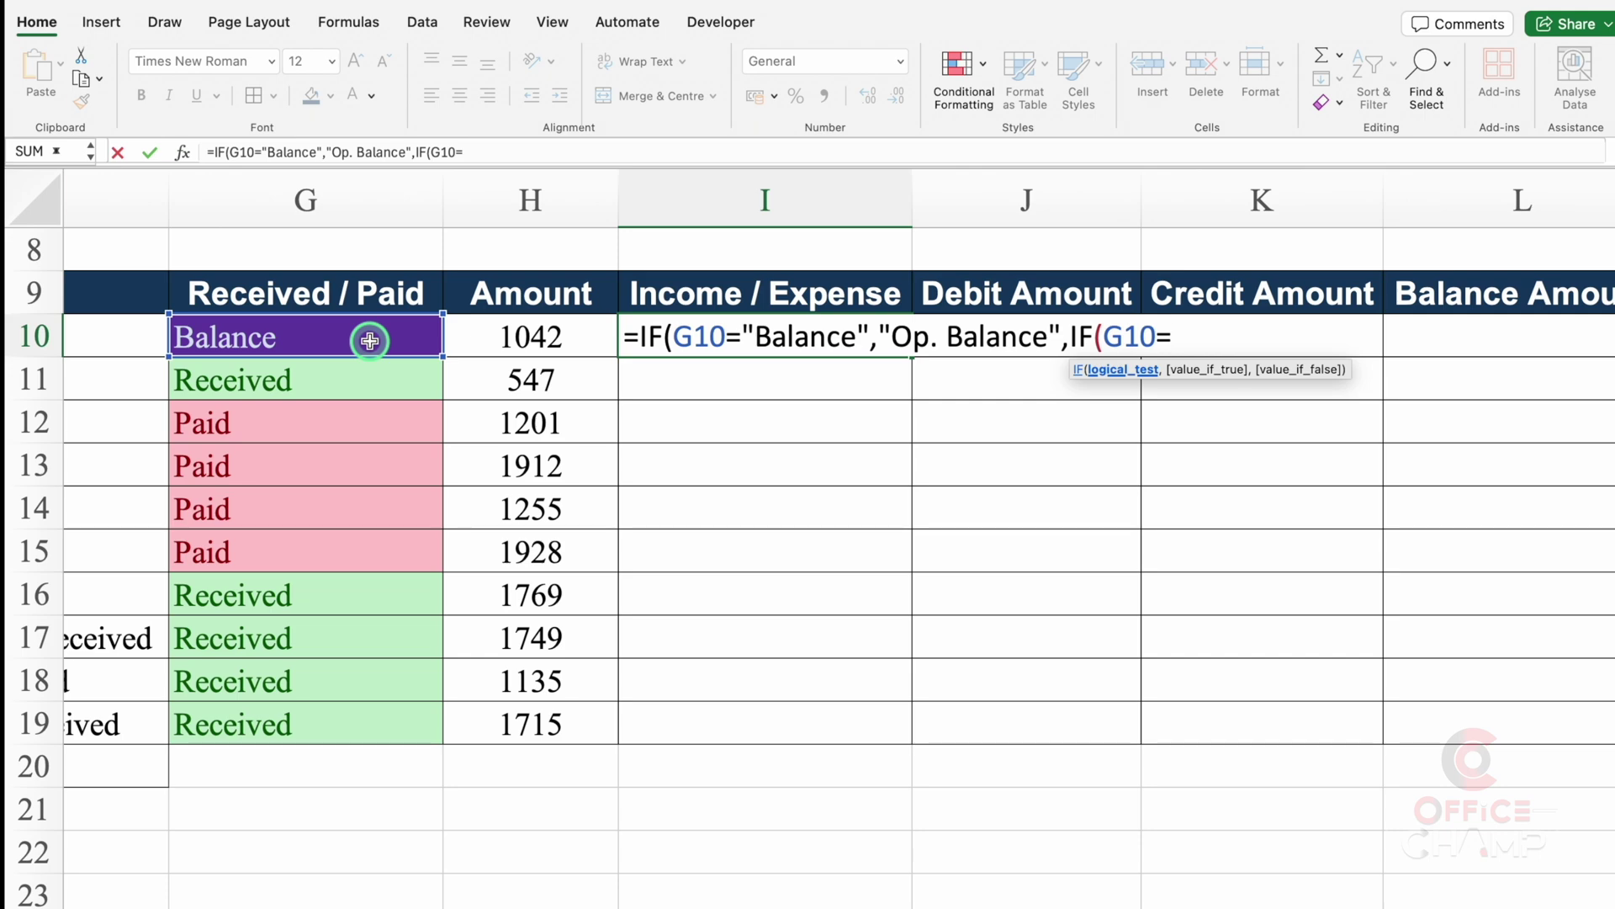
type("\"Rece")
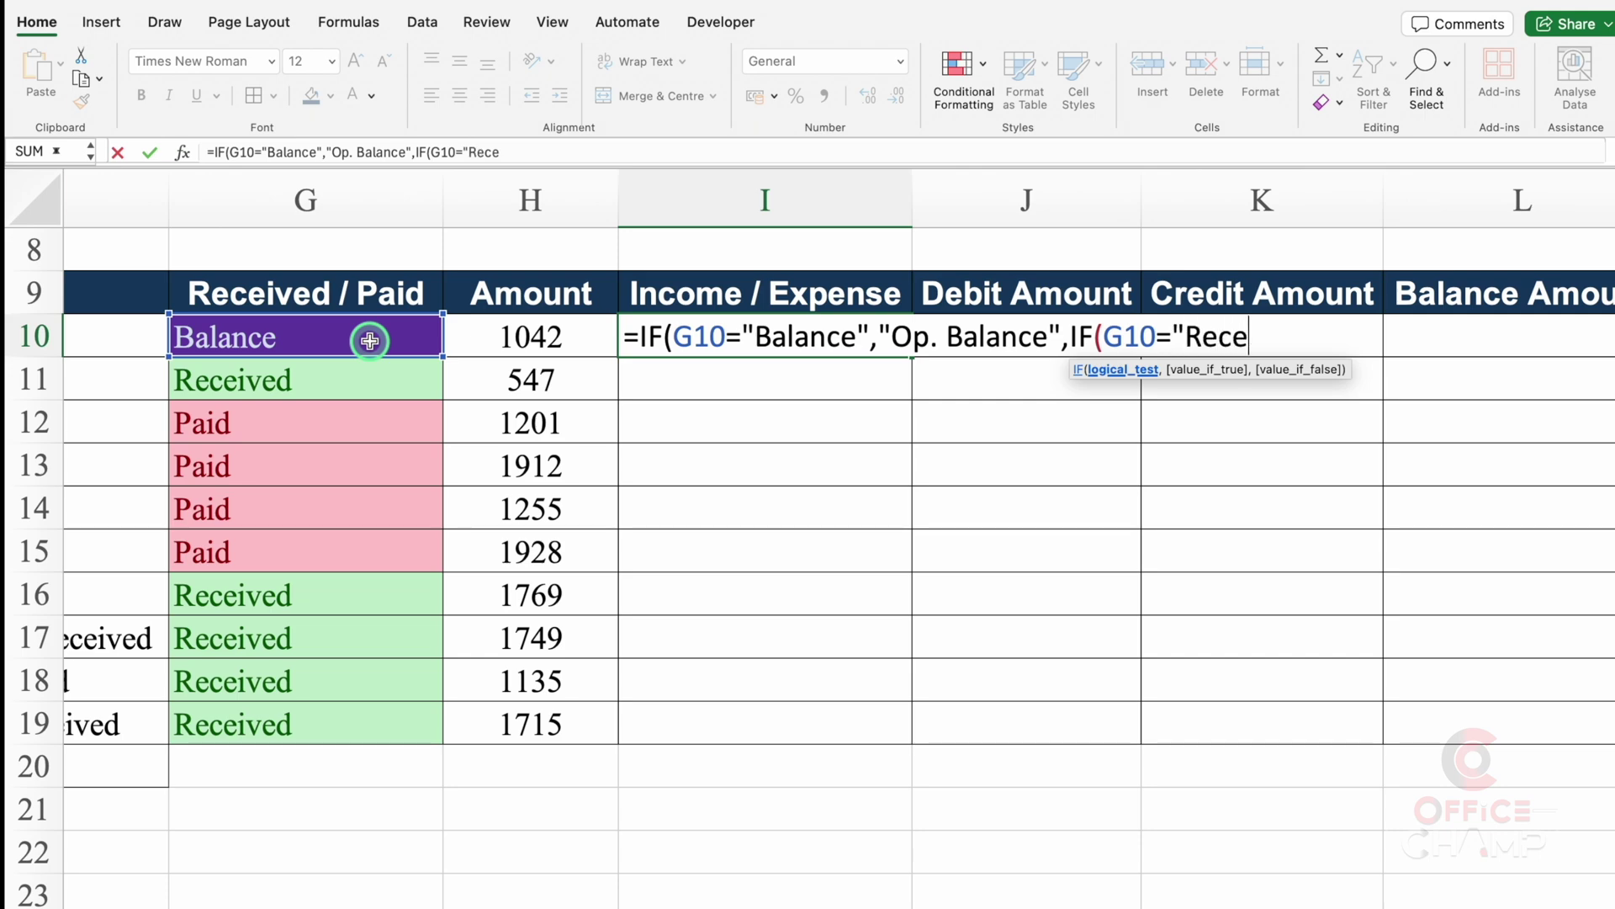
type("ived\"")
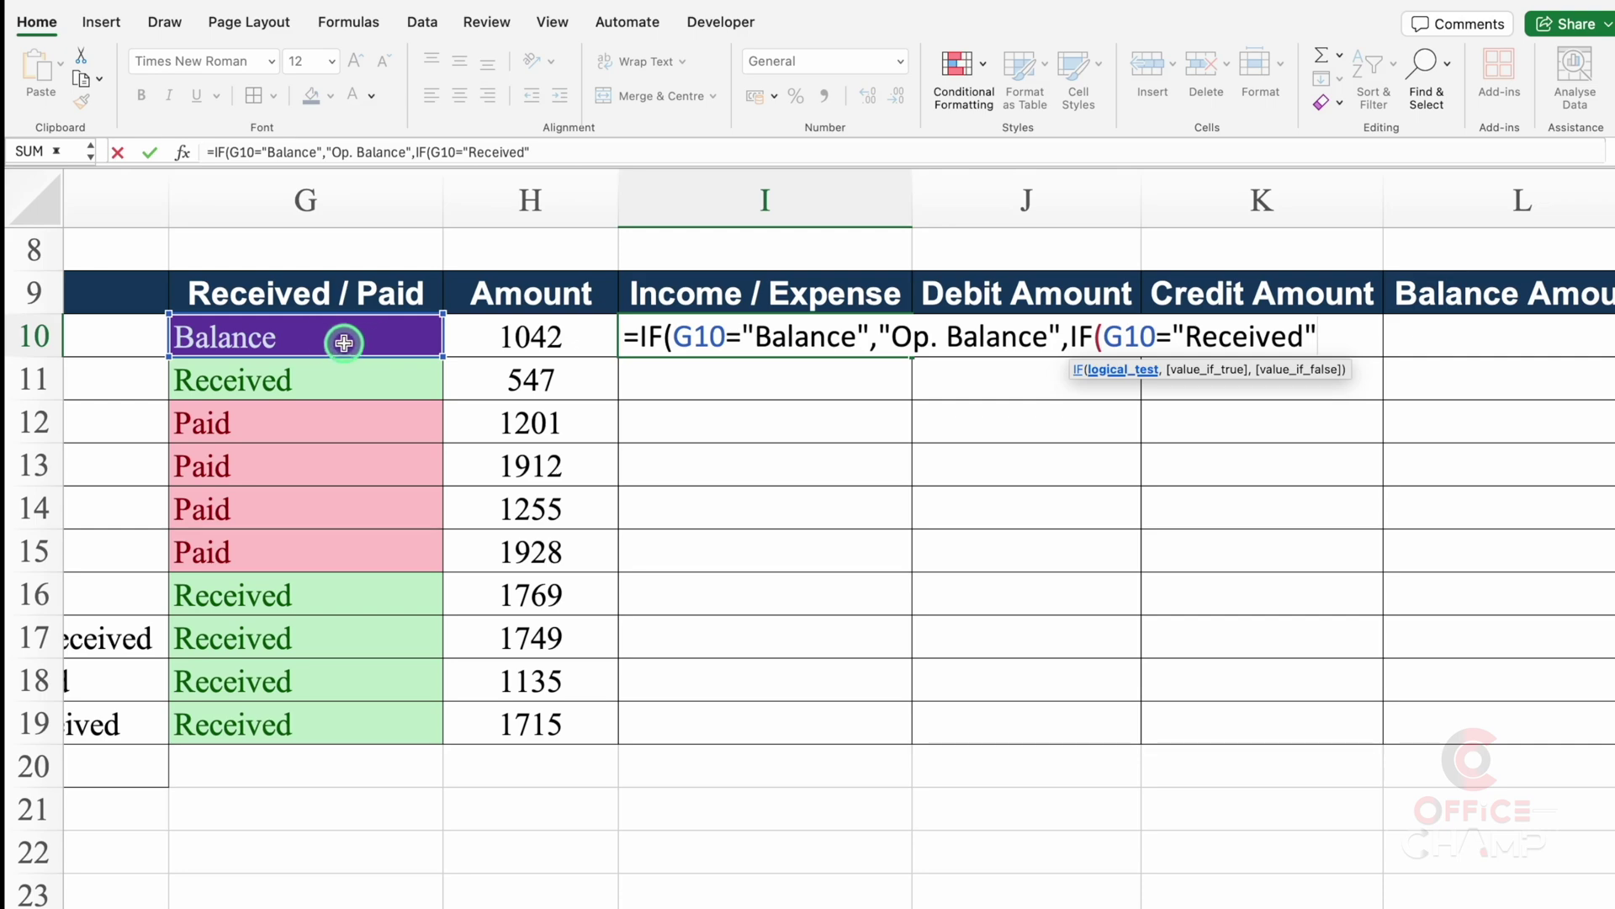
type(",")
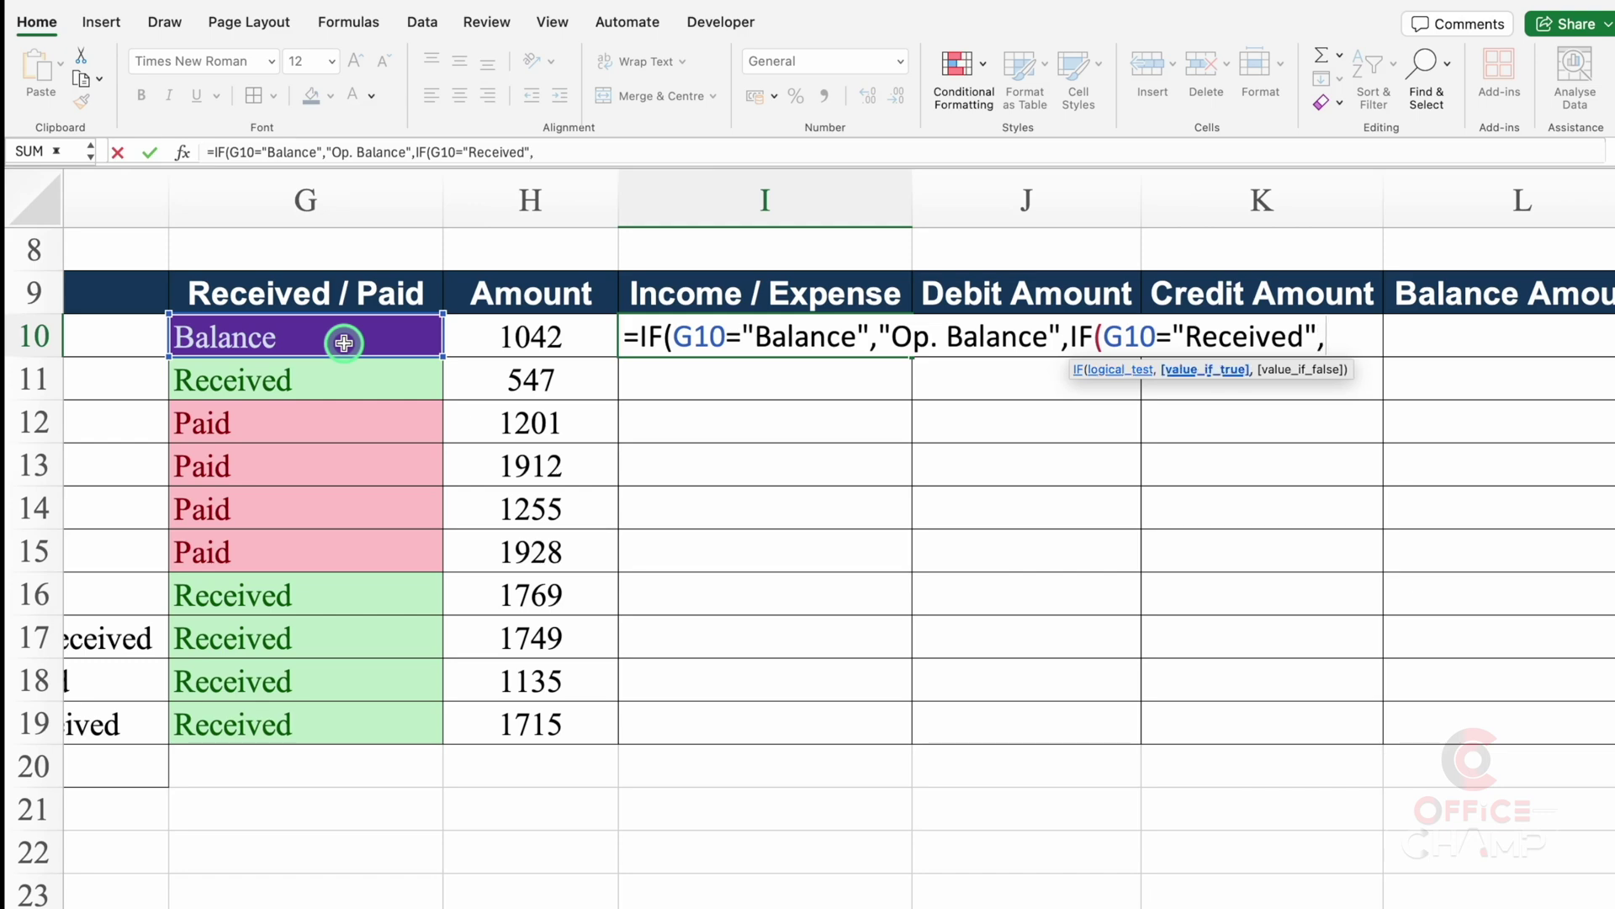
type("\"Incom")
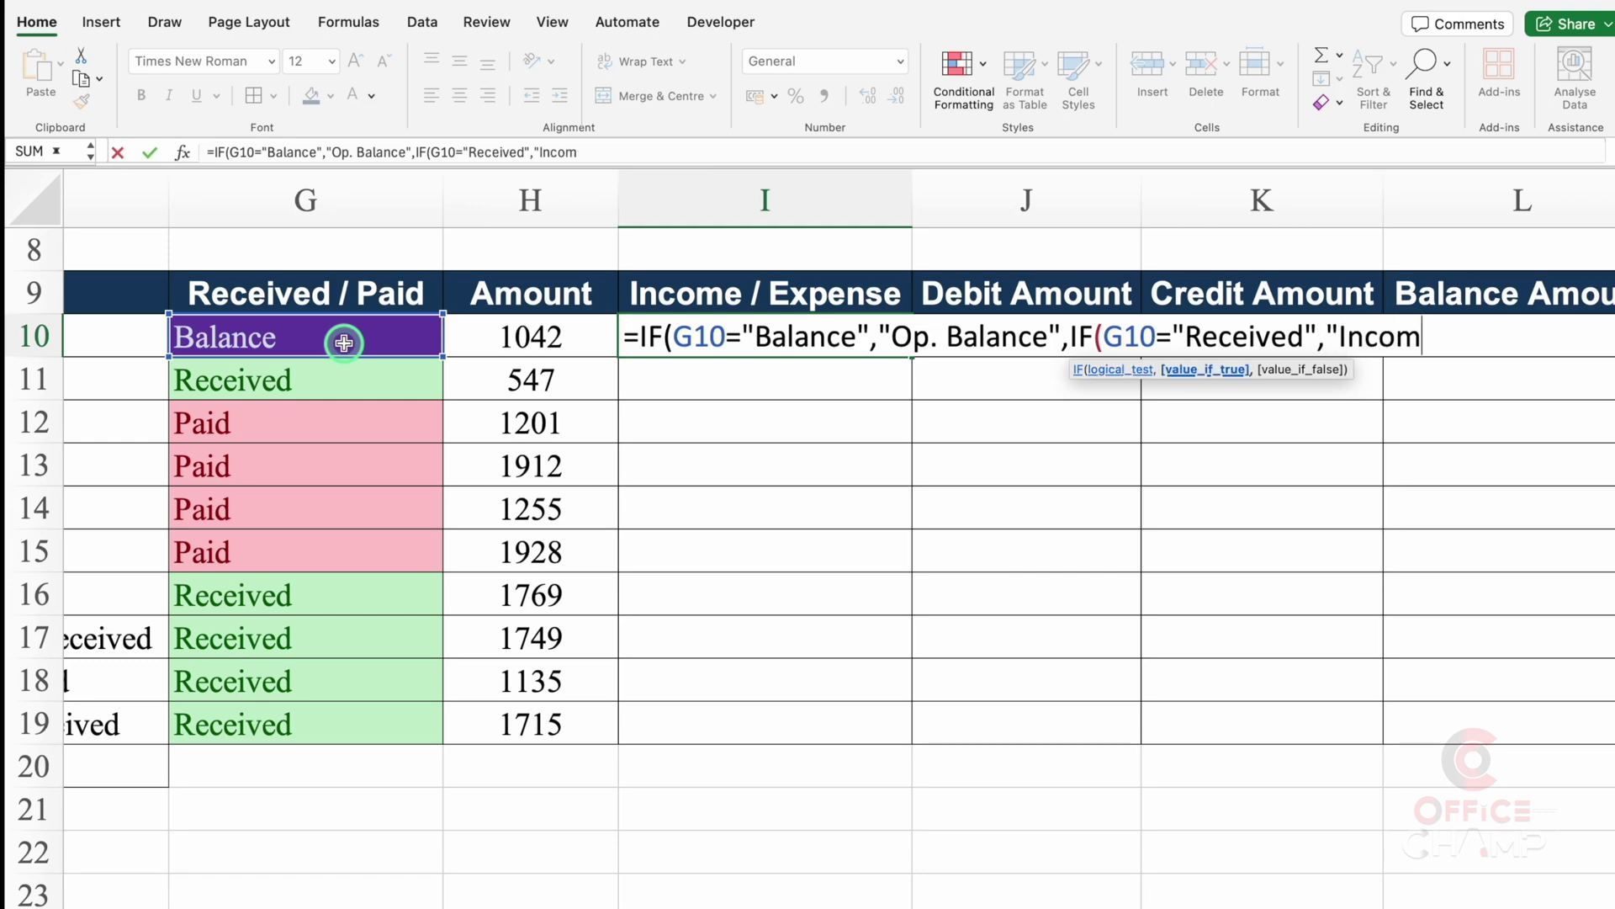
type("e\",")
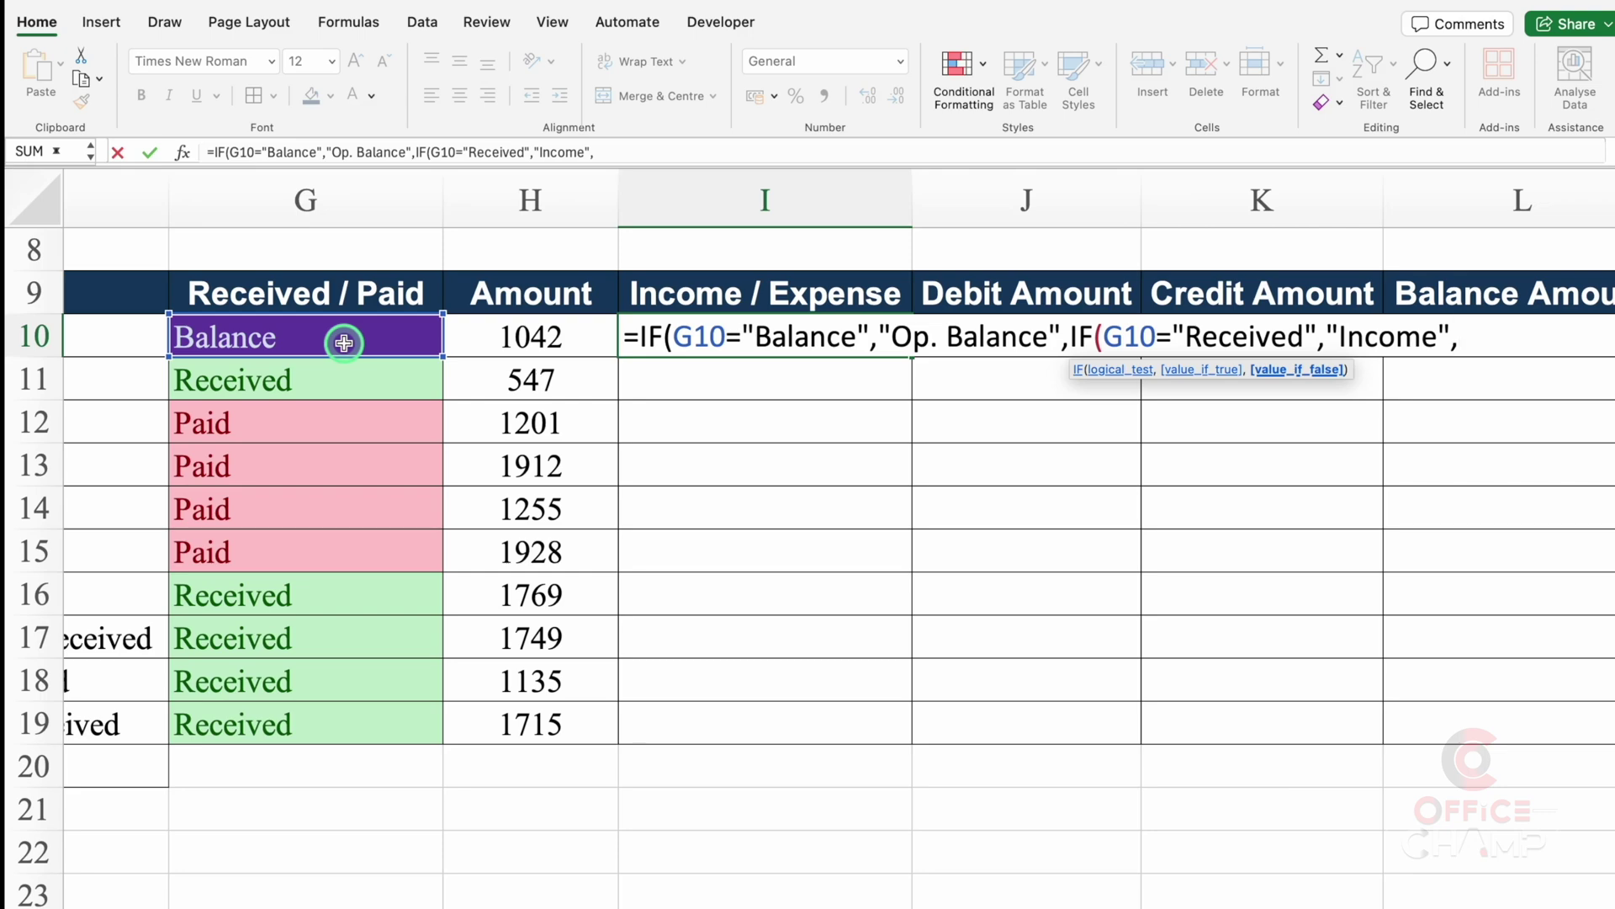
Complete the I10 formula with a third nested IF that returns "Expense" when G10="Paid" and an empty string otherwise.
type("if")
double_click(698, 392)
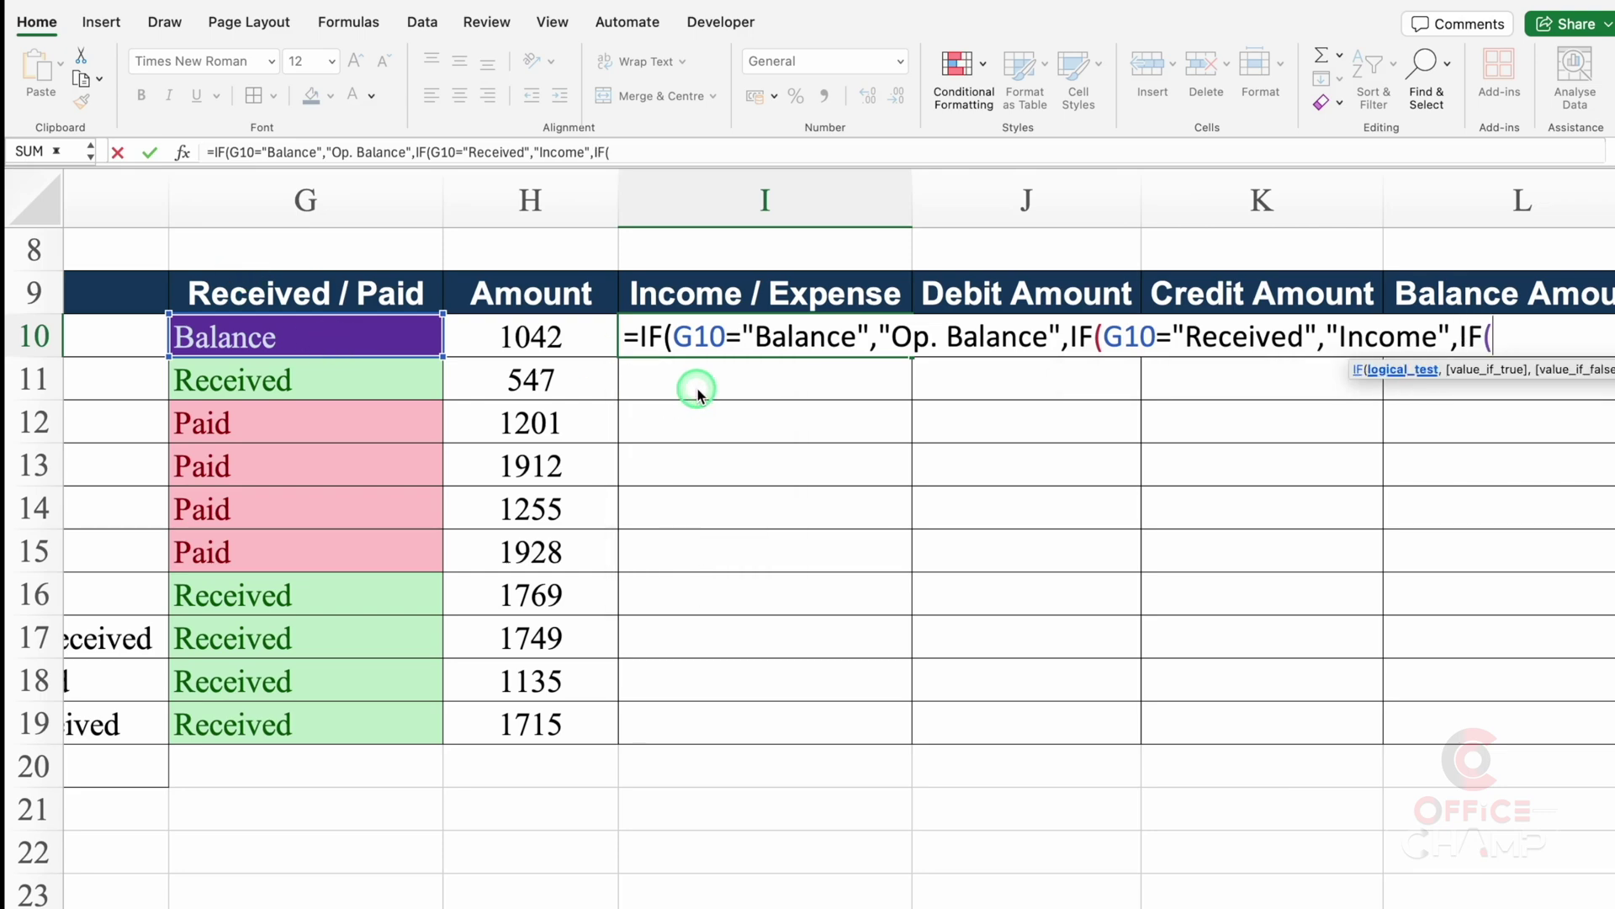
left_click(347, 332)
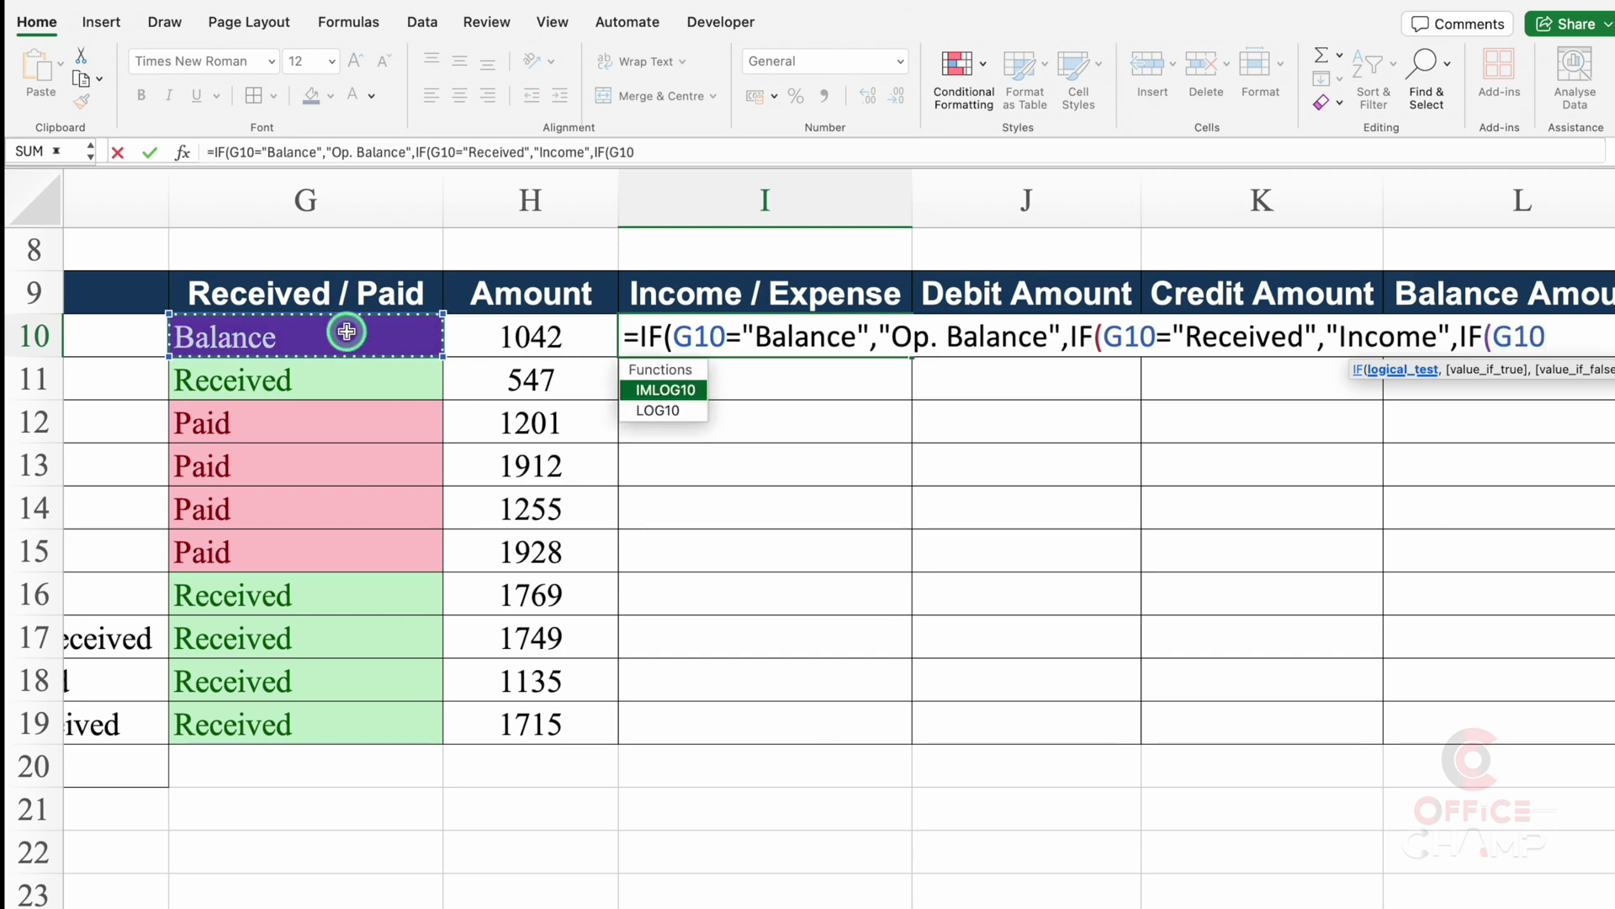
type("=")
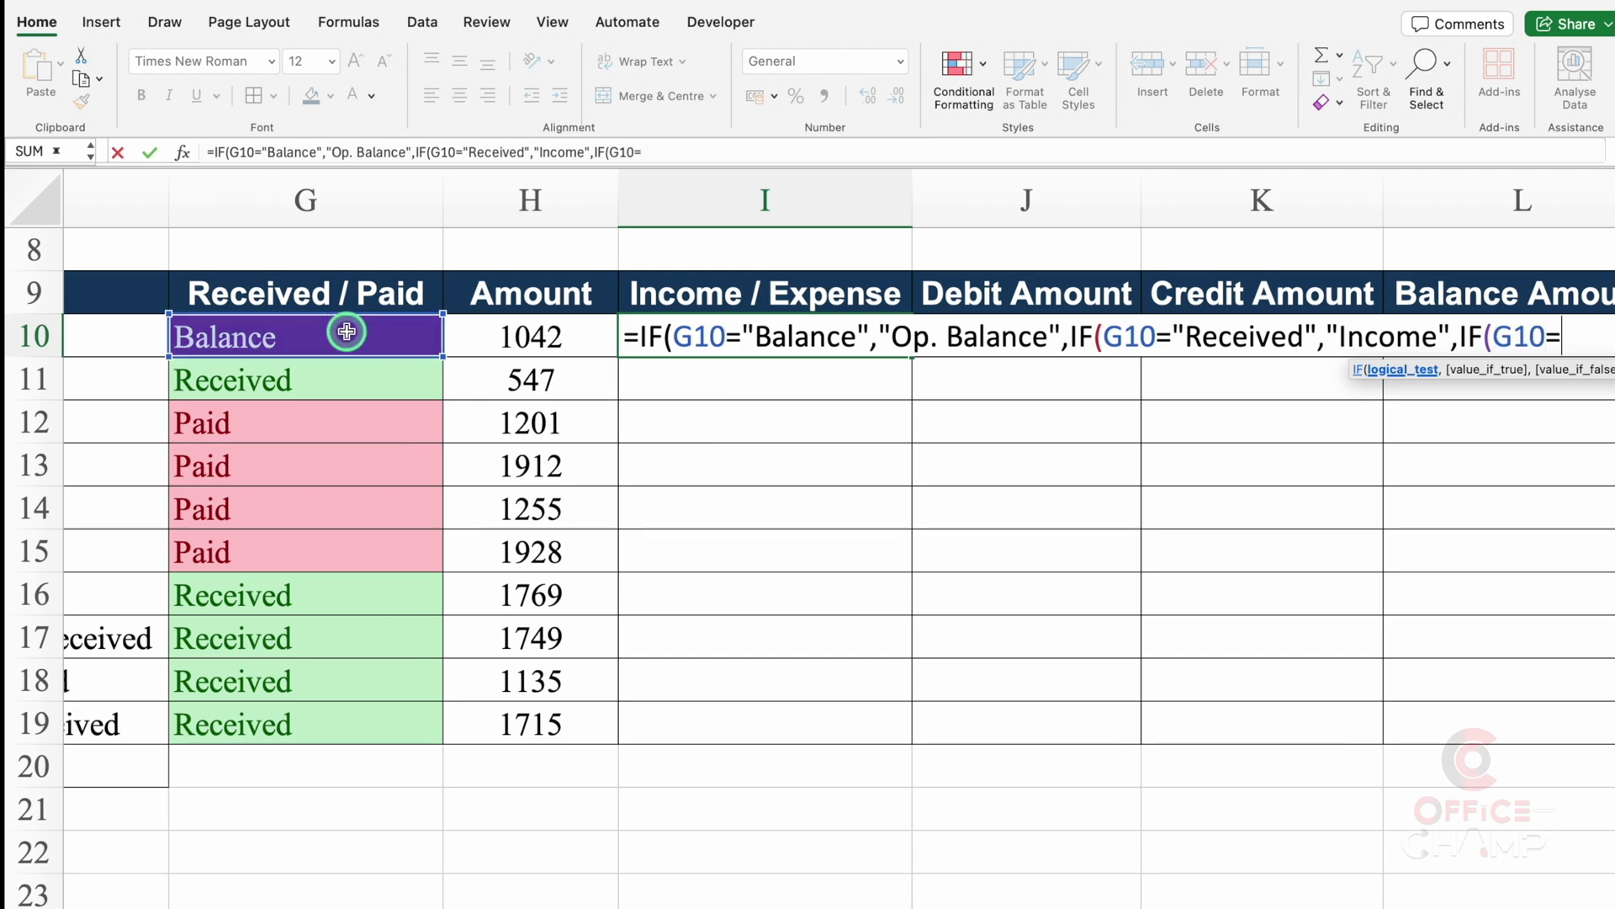
type("\"Paid\"")
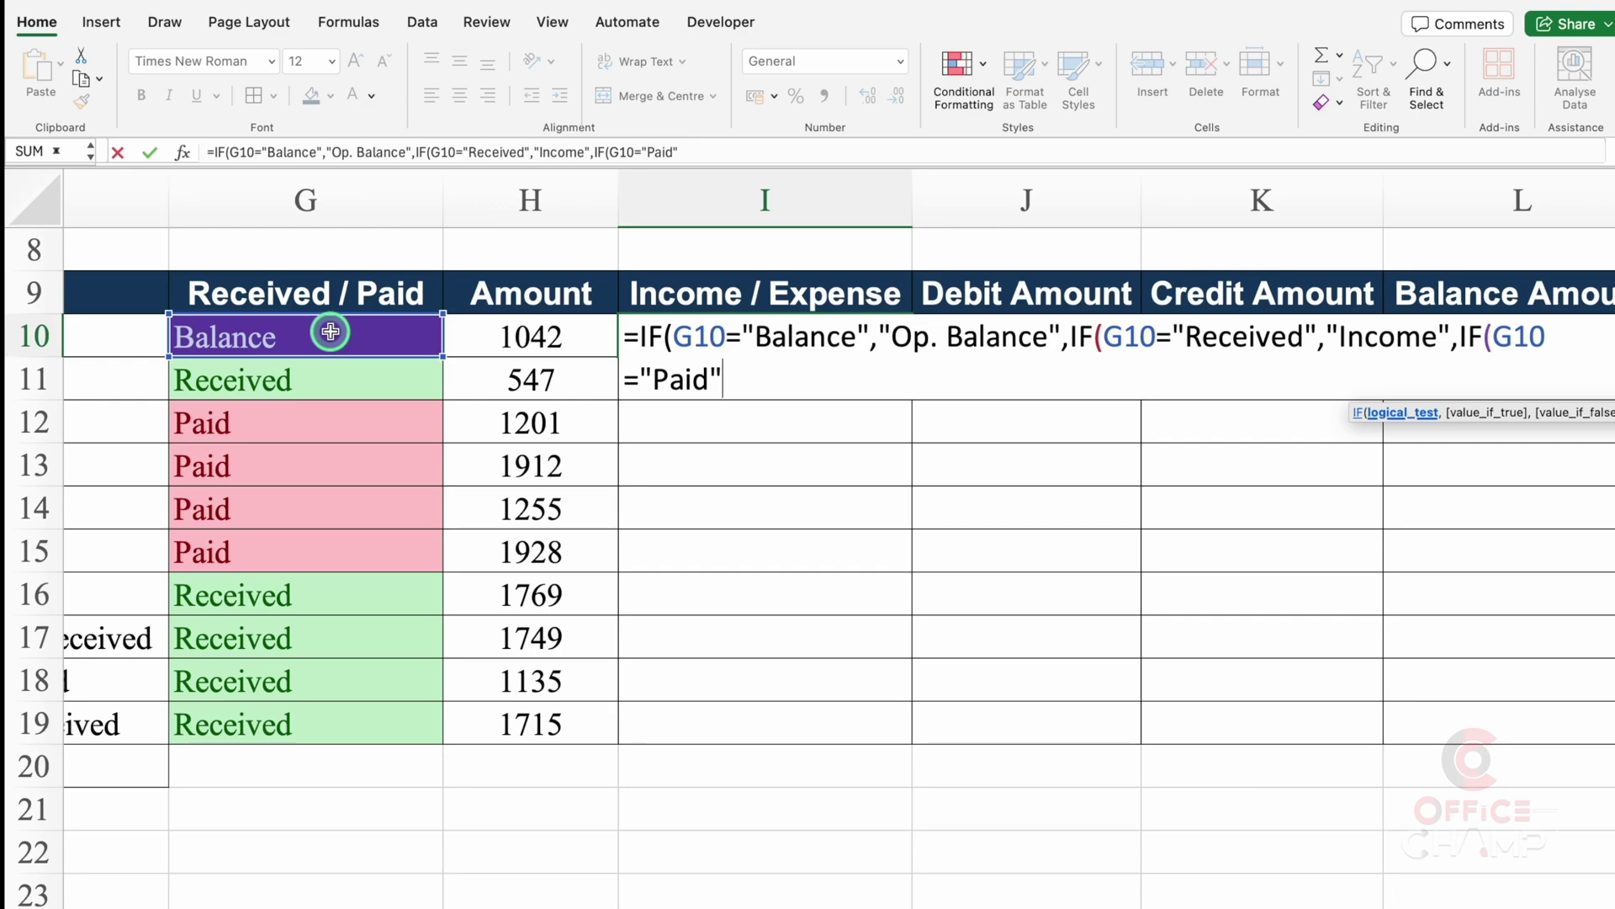
type(",\"")
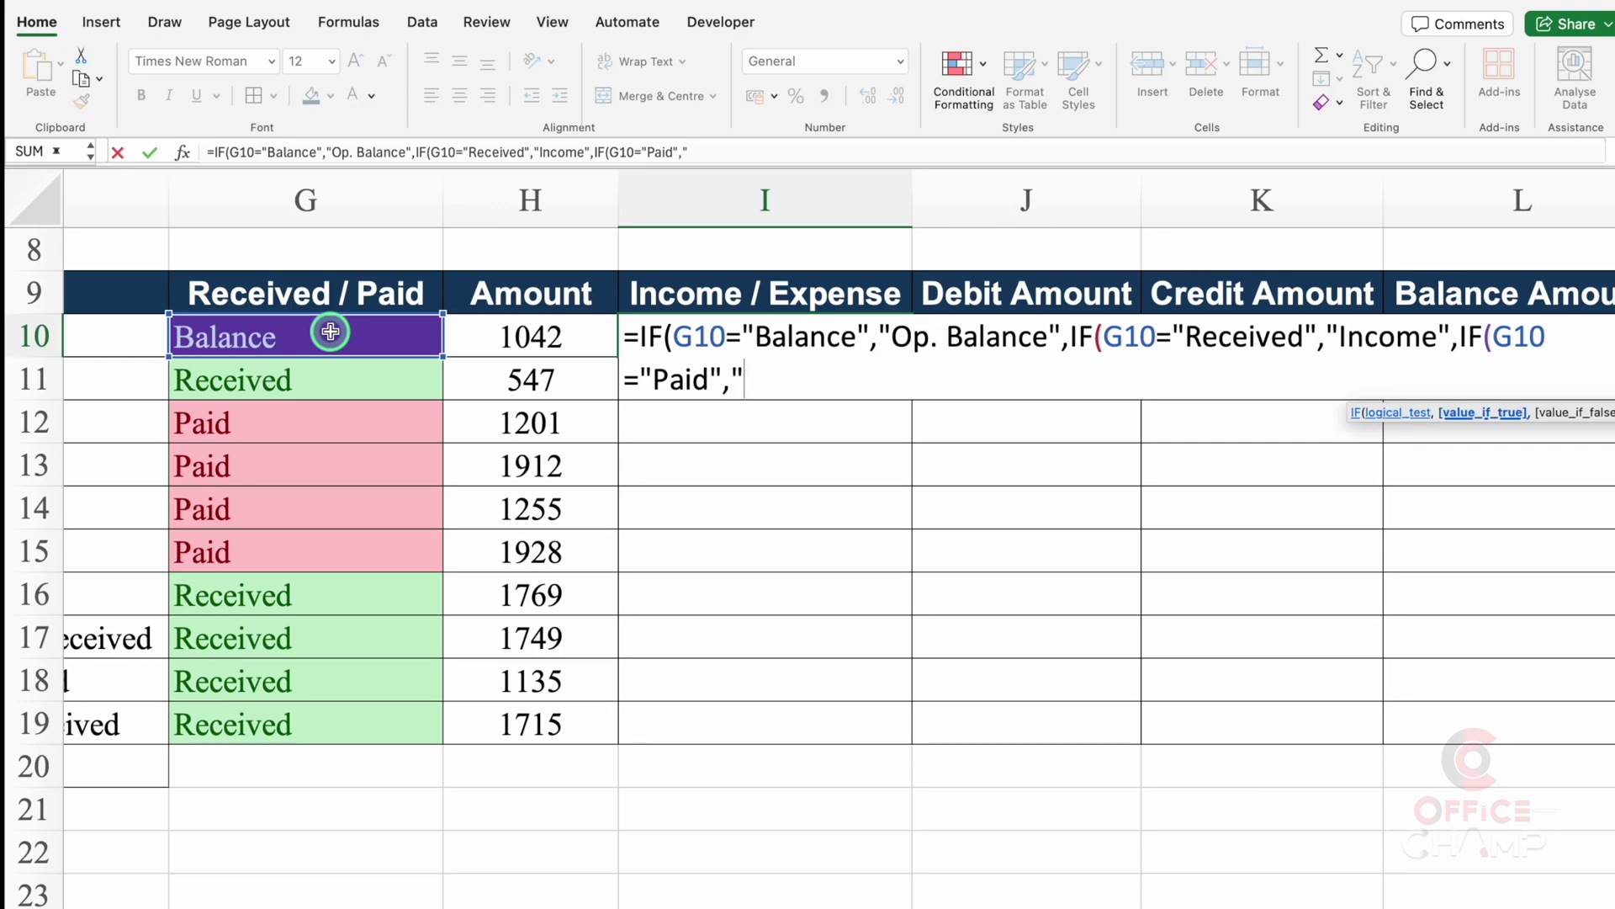
type("Expense")
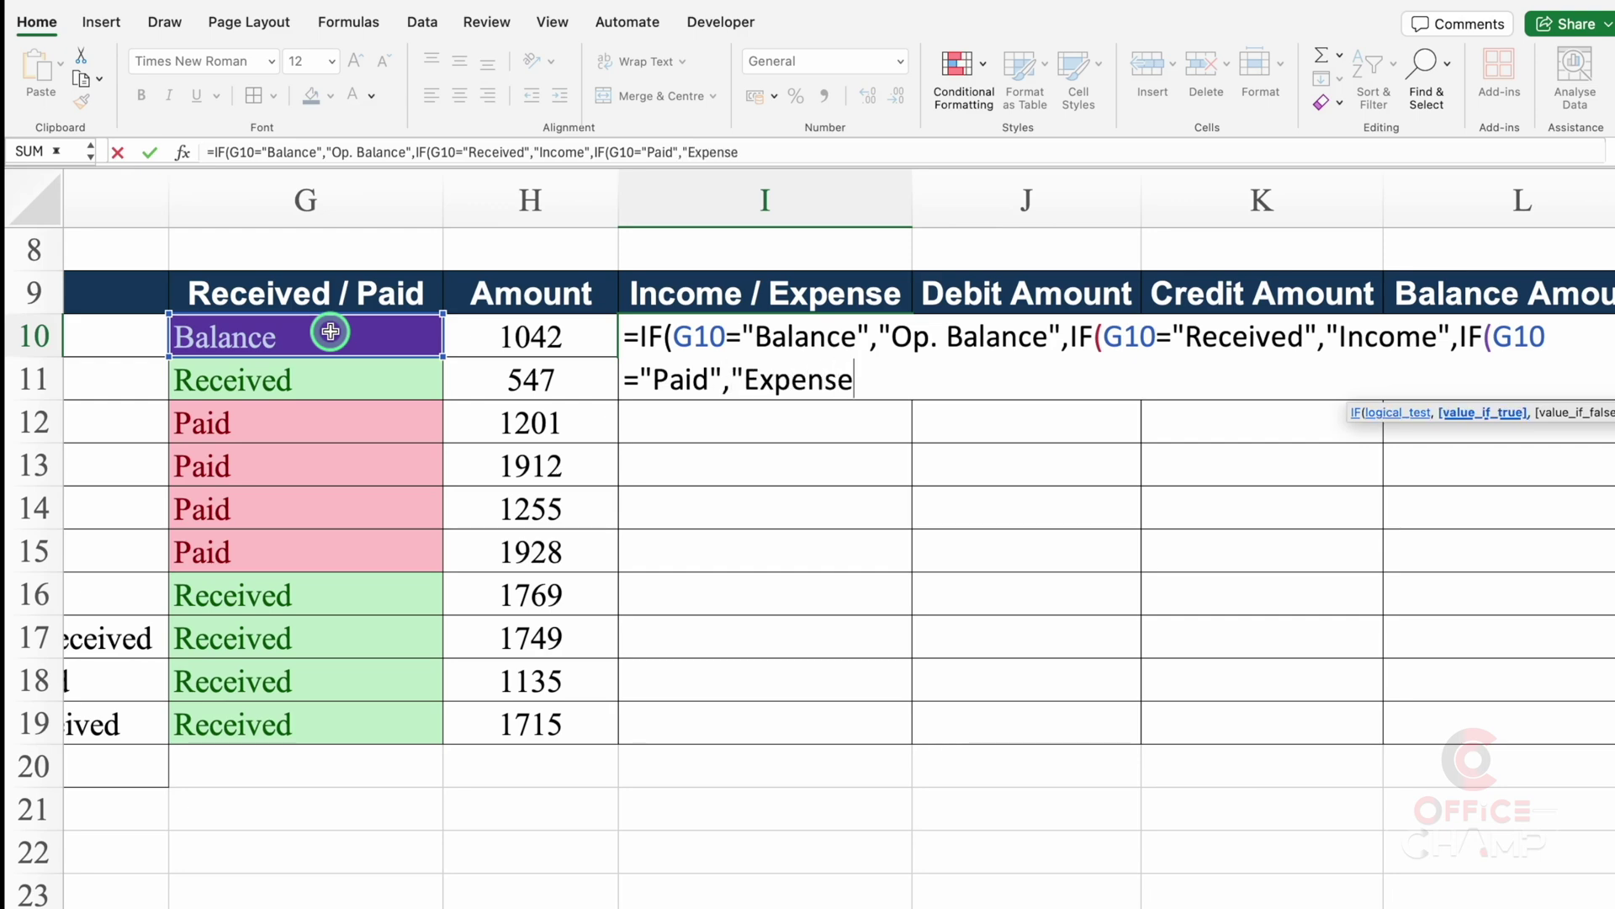
type("\",")
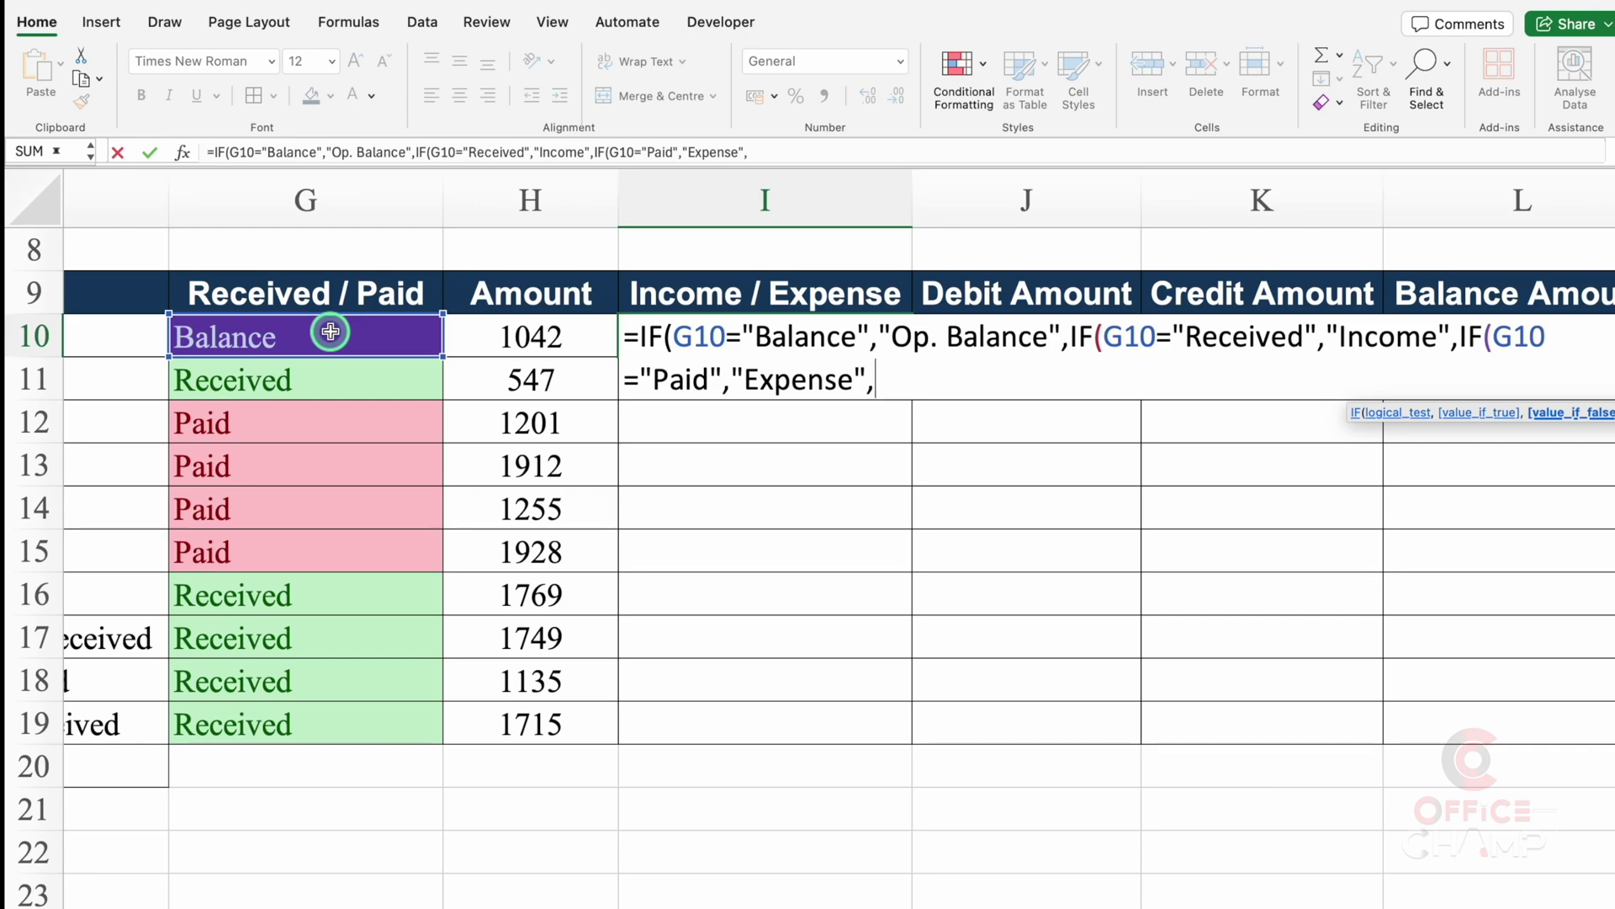
type("\"\")")
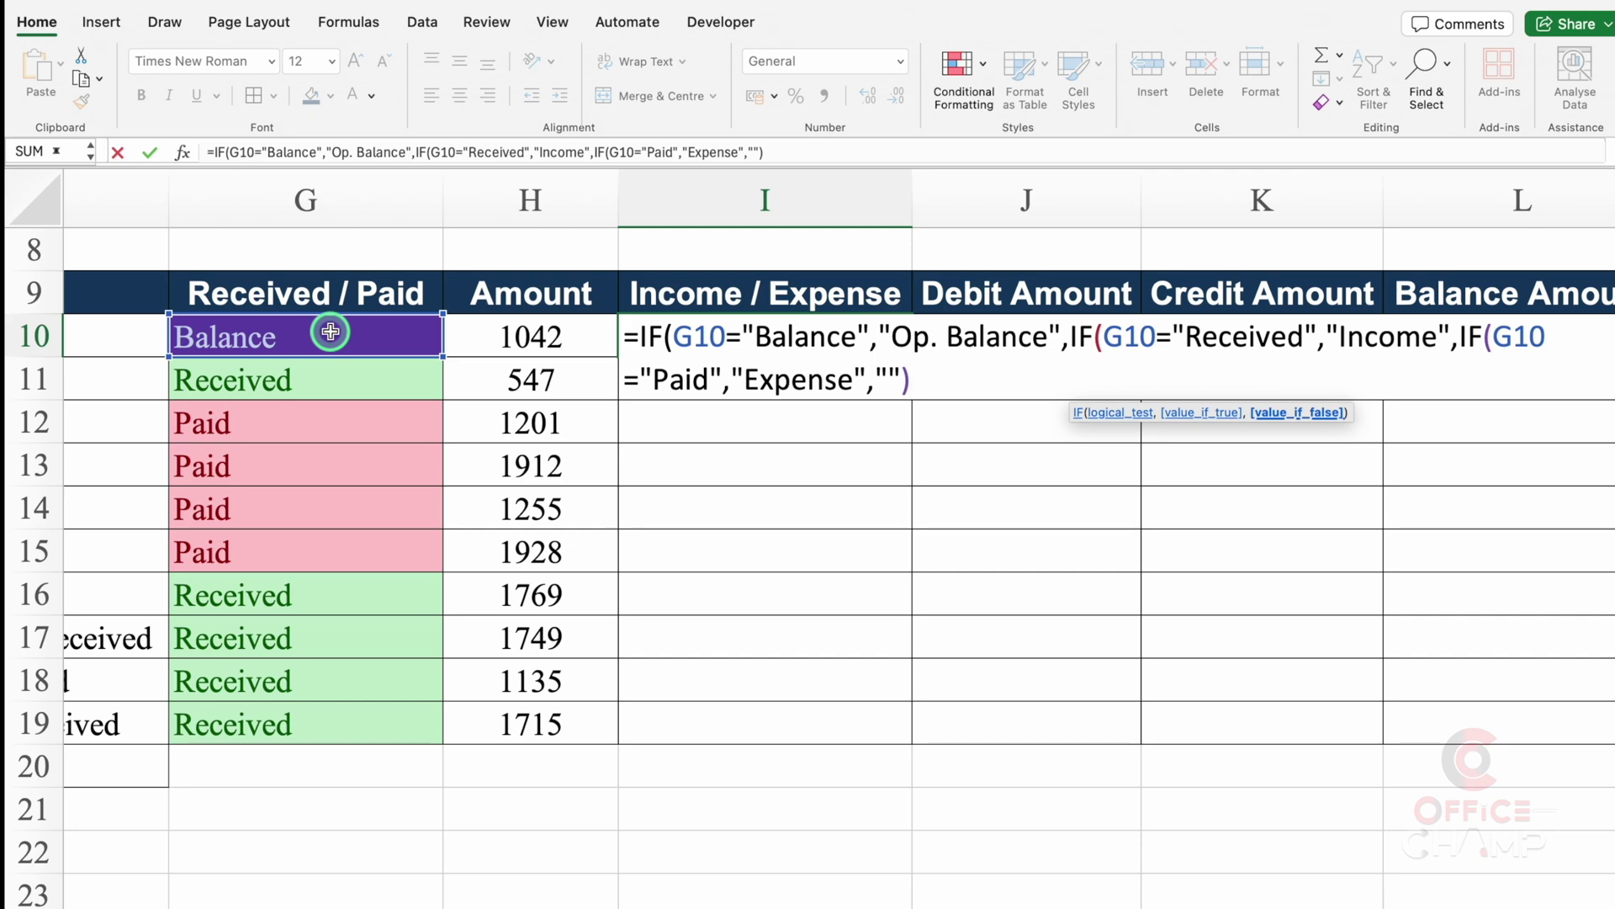
type("))")
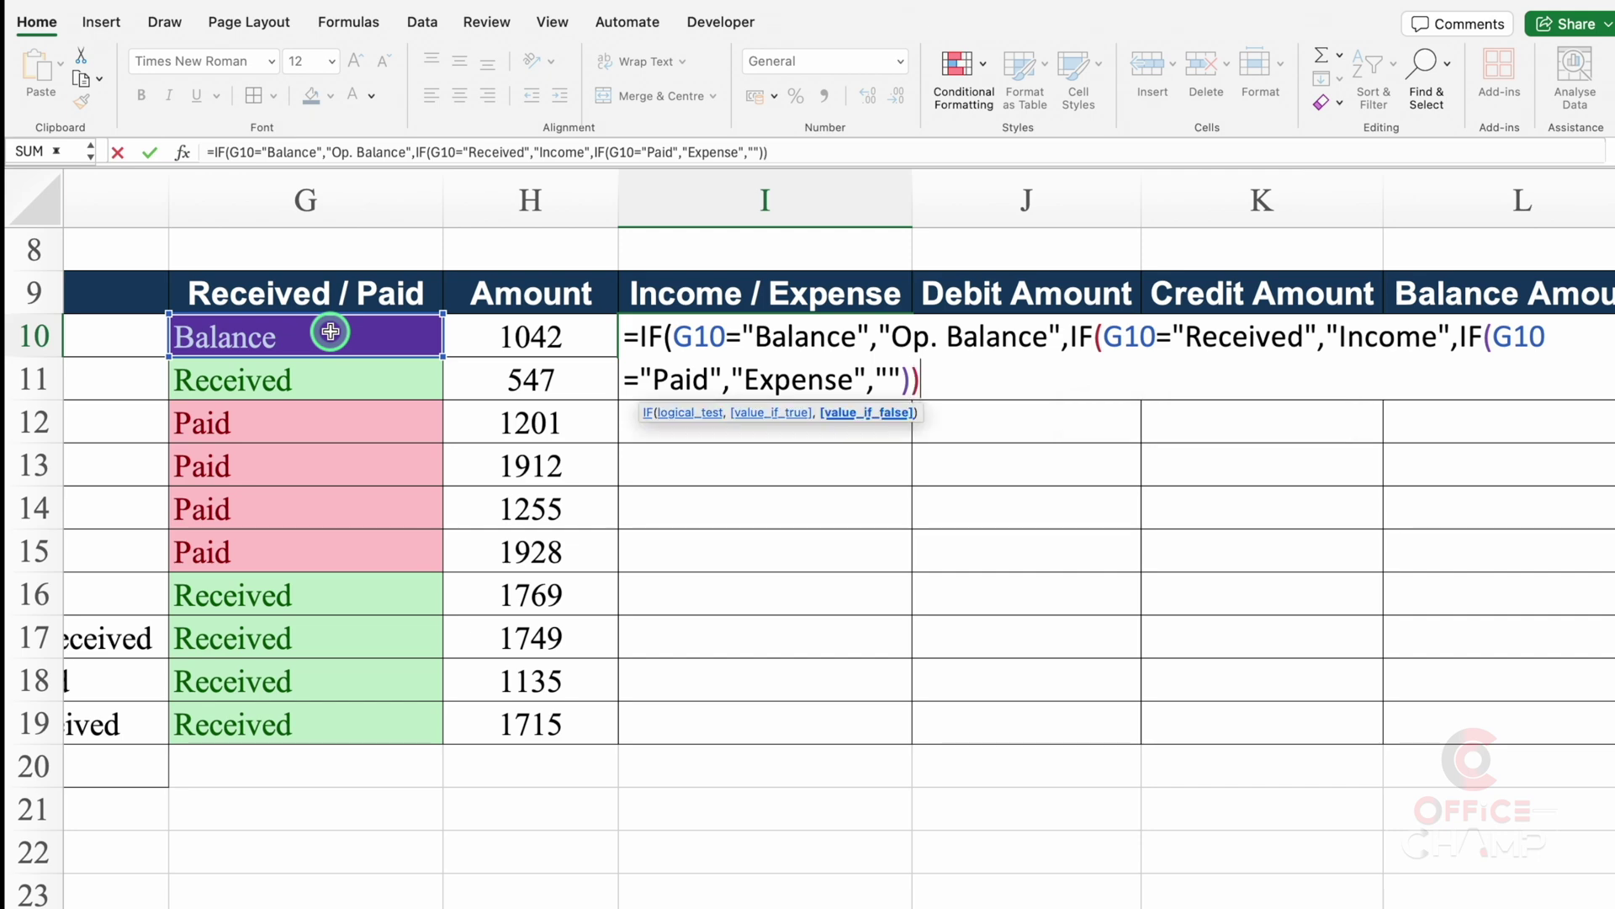
key("Return")
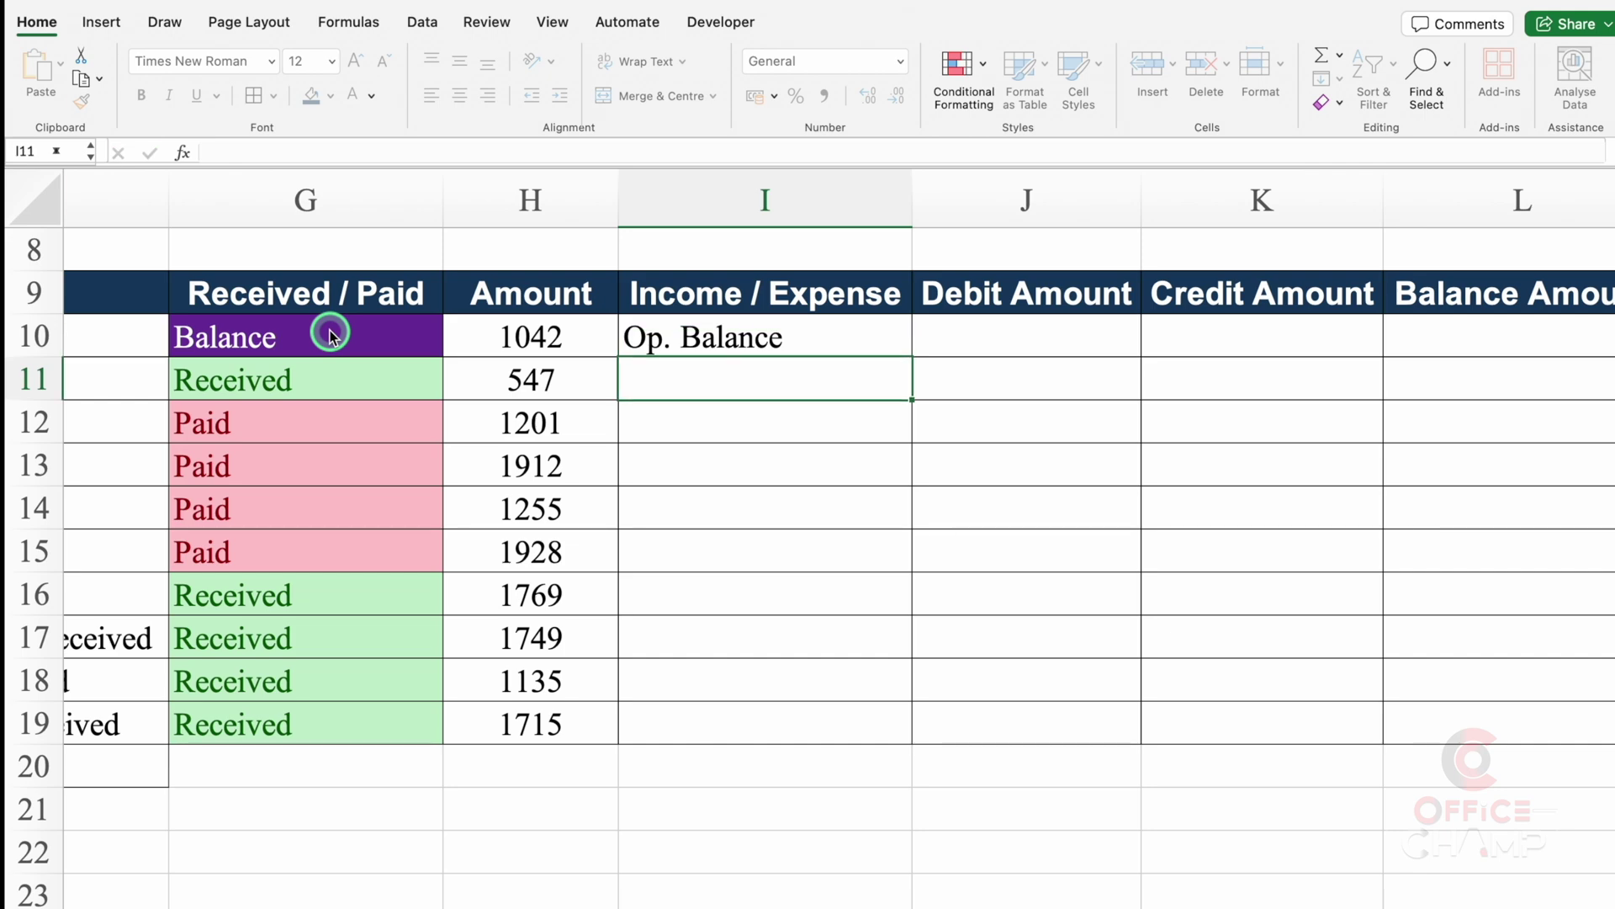
Fill the Income / Expense formula from I10 down to I19 and compare its labels with the Received / Paid entries in rows 11 and 13.
left_click(761, 340)
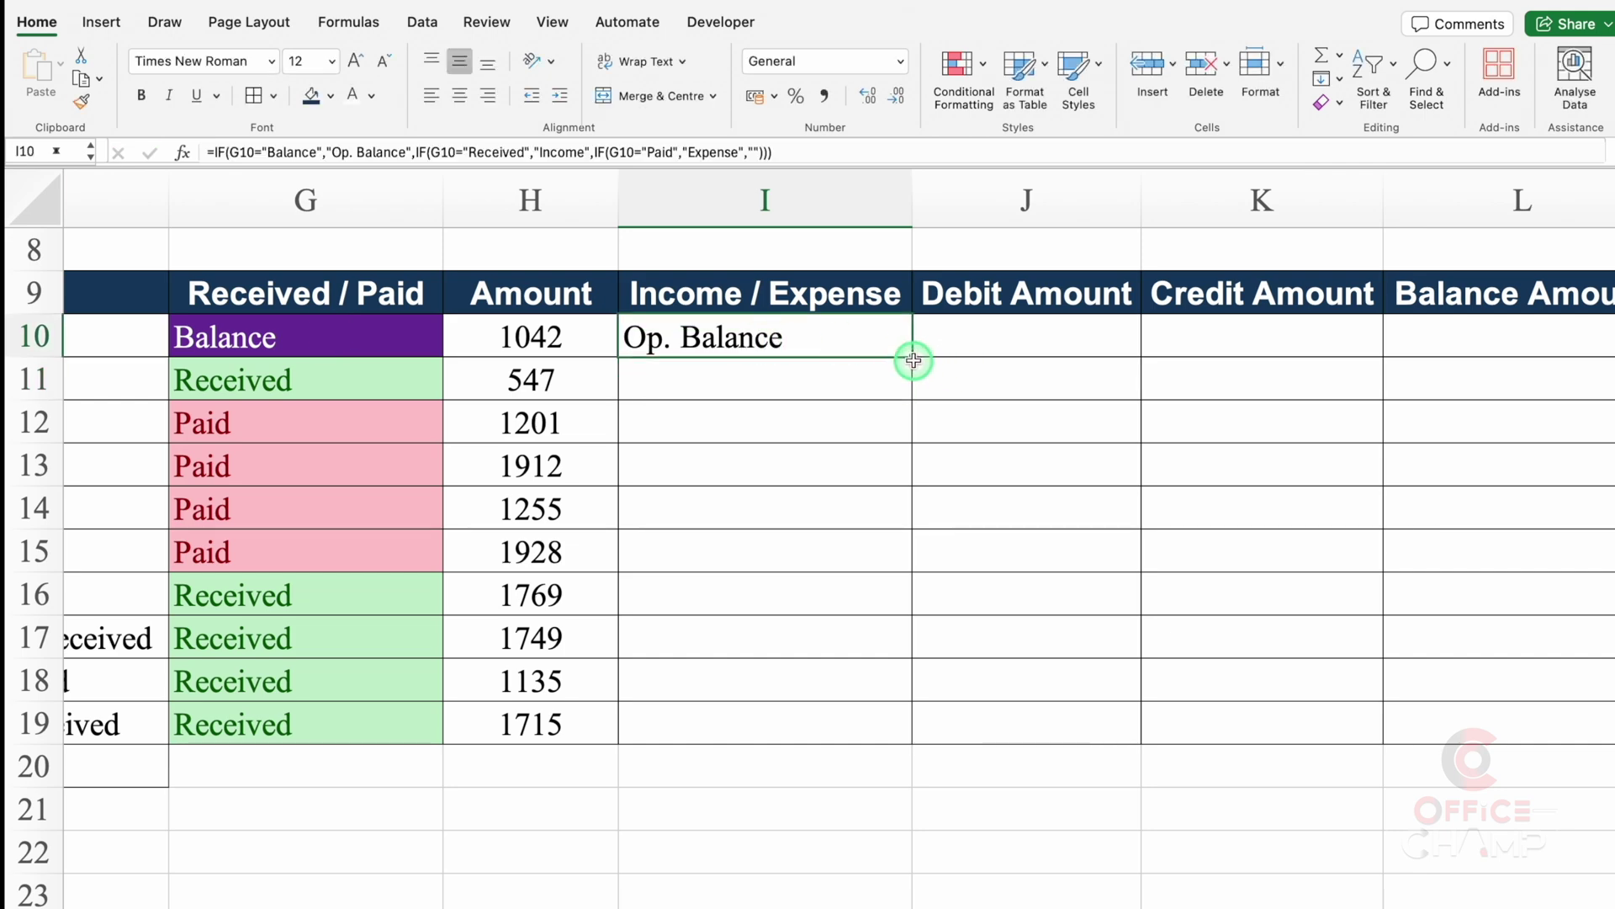
left_click_drag(912, 357, 927, 729)
left_click(764, 808)
left_click(345, 385)
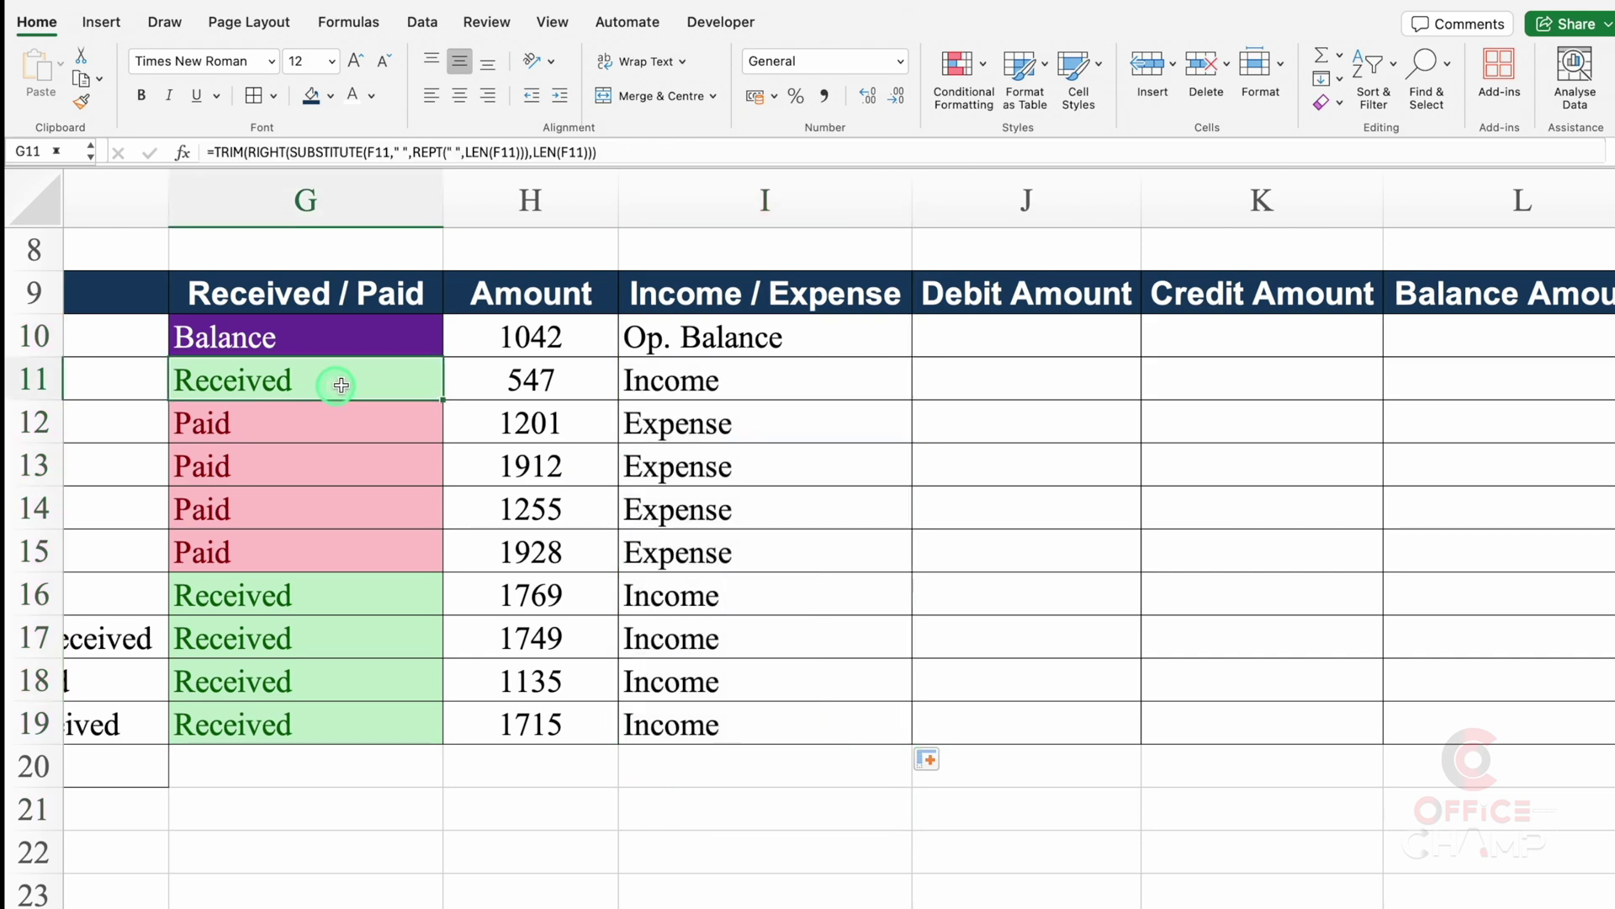
left_click(734, 380)
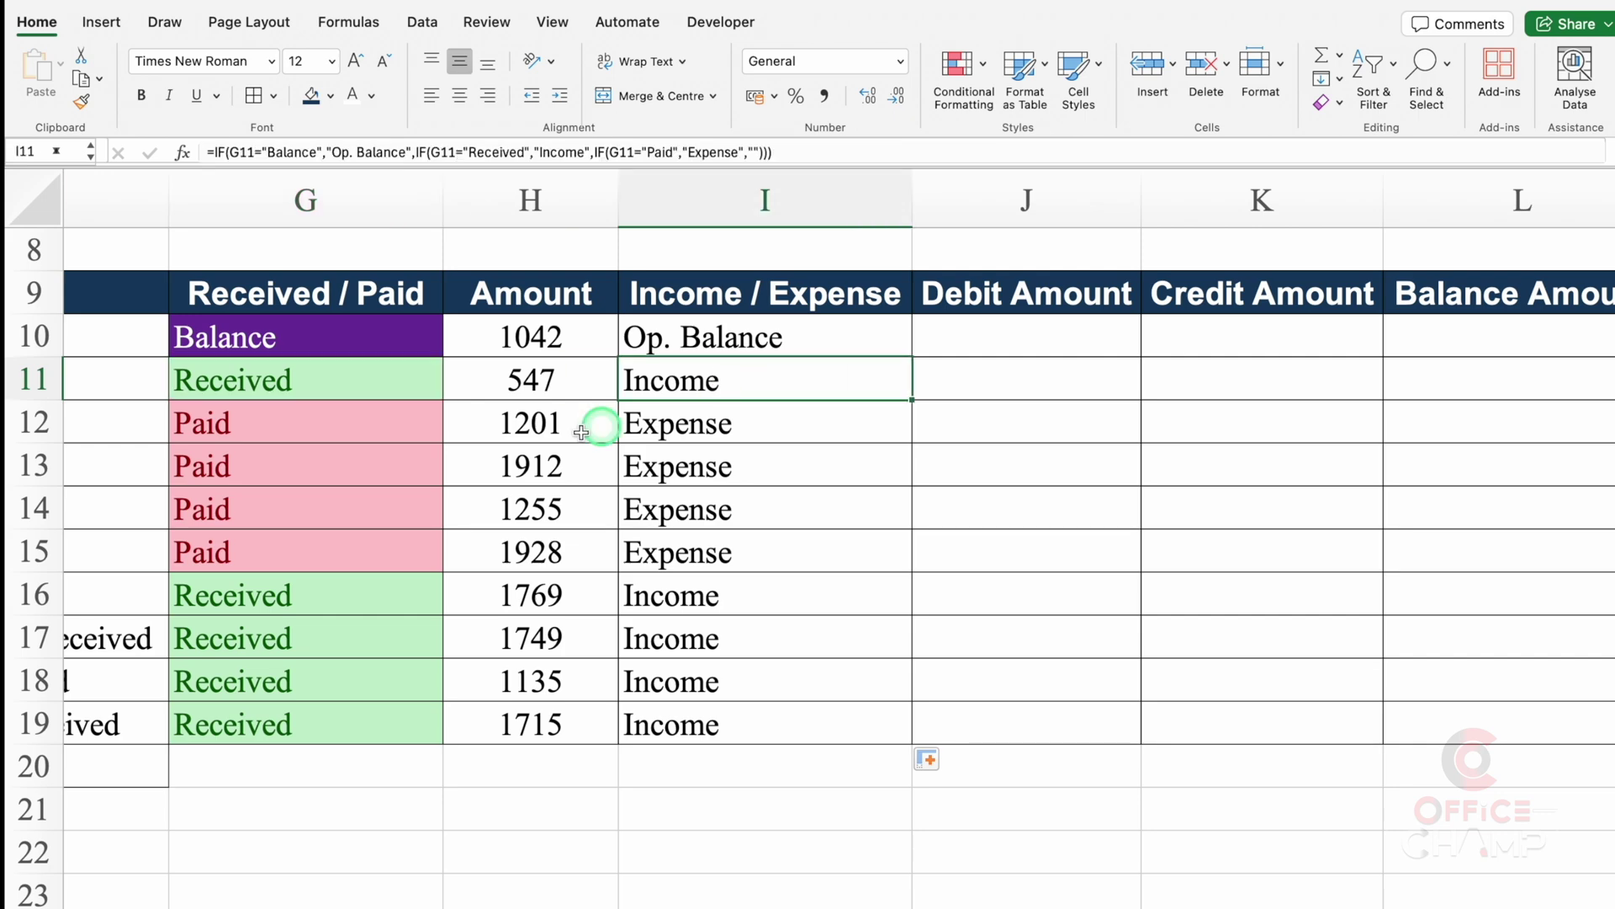
left_click(396, 468)
left_click(674, 457)
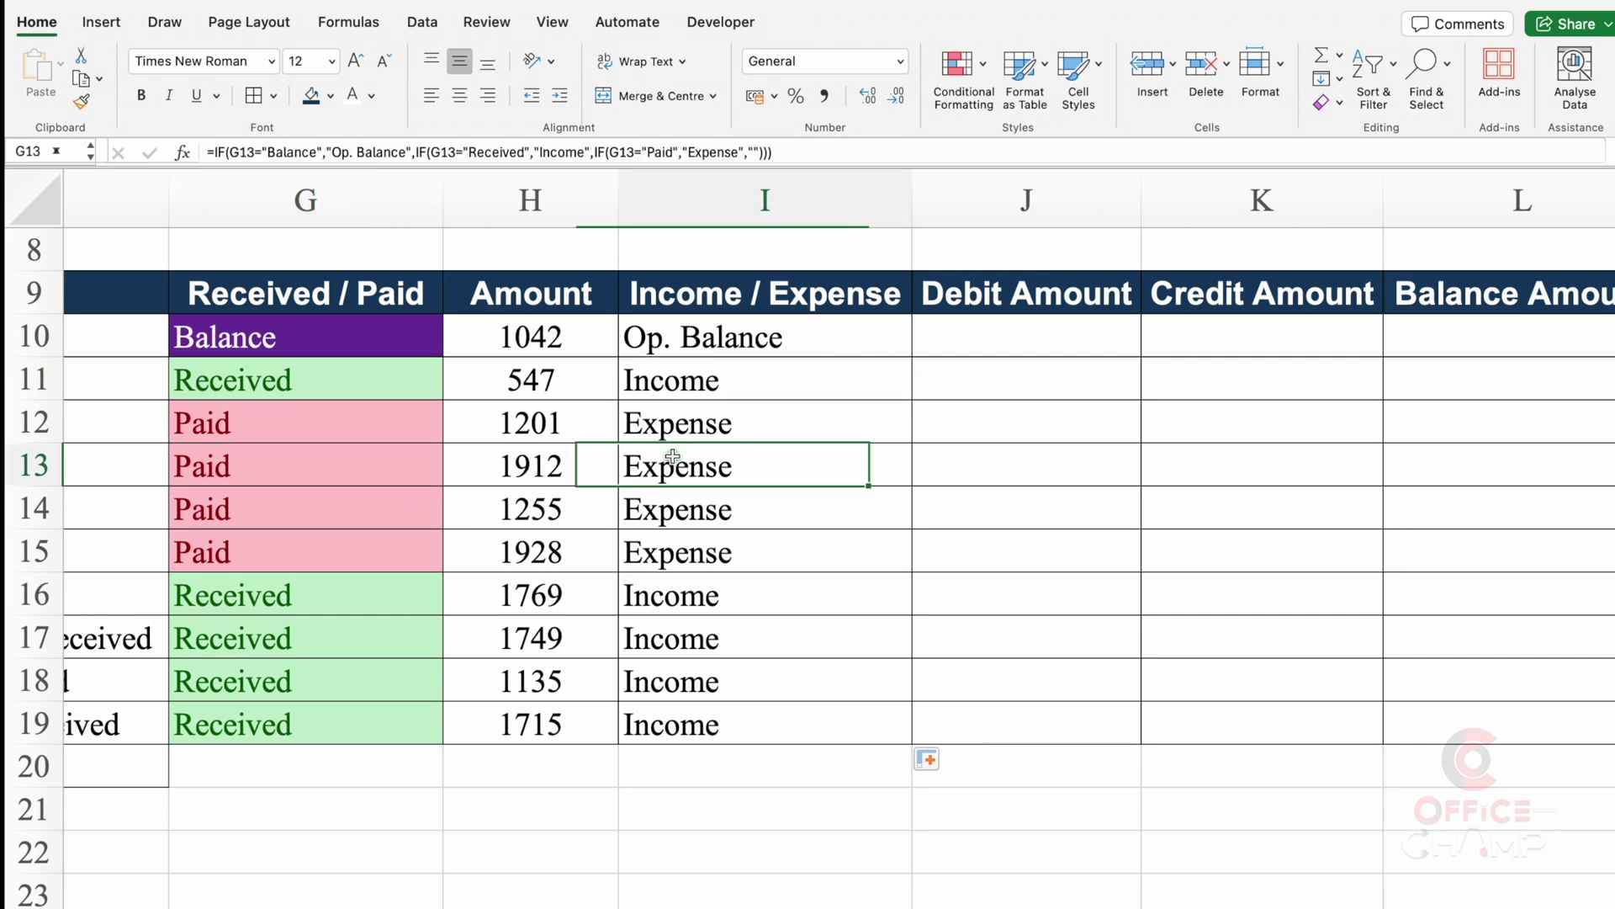
Change the Particulars entry in F13 to "Software Received" and check the dependent cells G13 and I13.
left_click(300, 468)
double_click(415, 461)
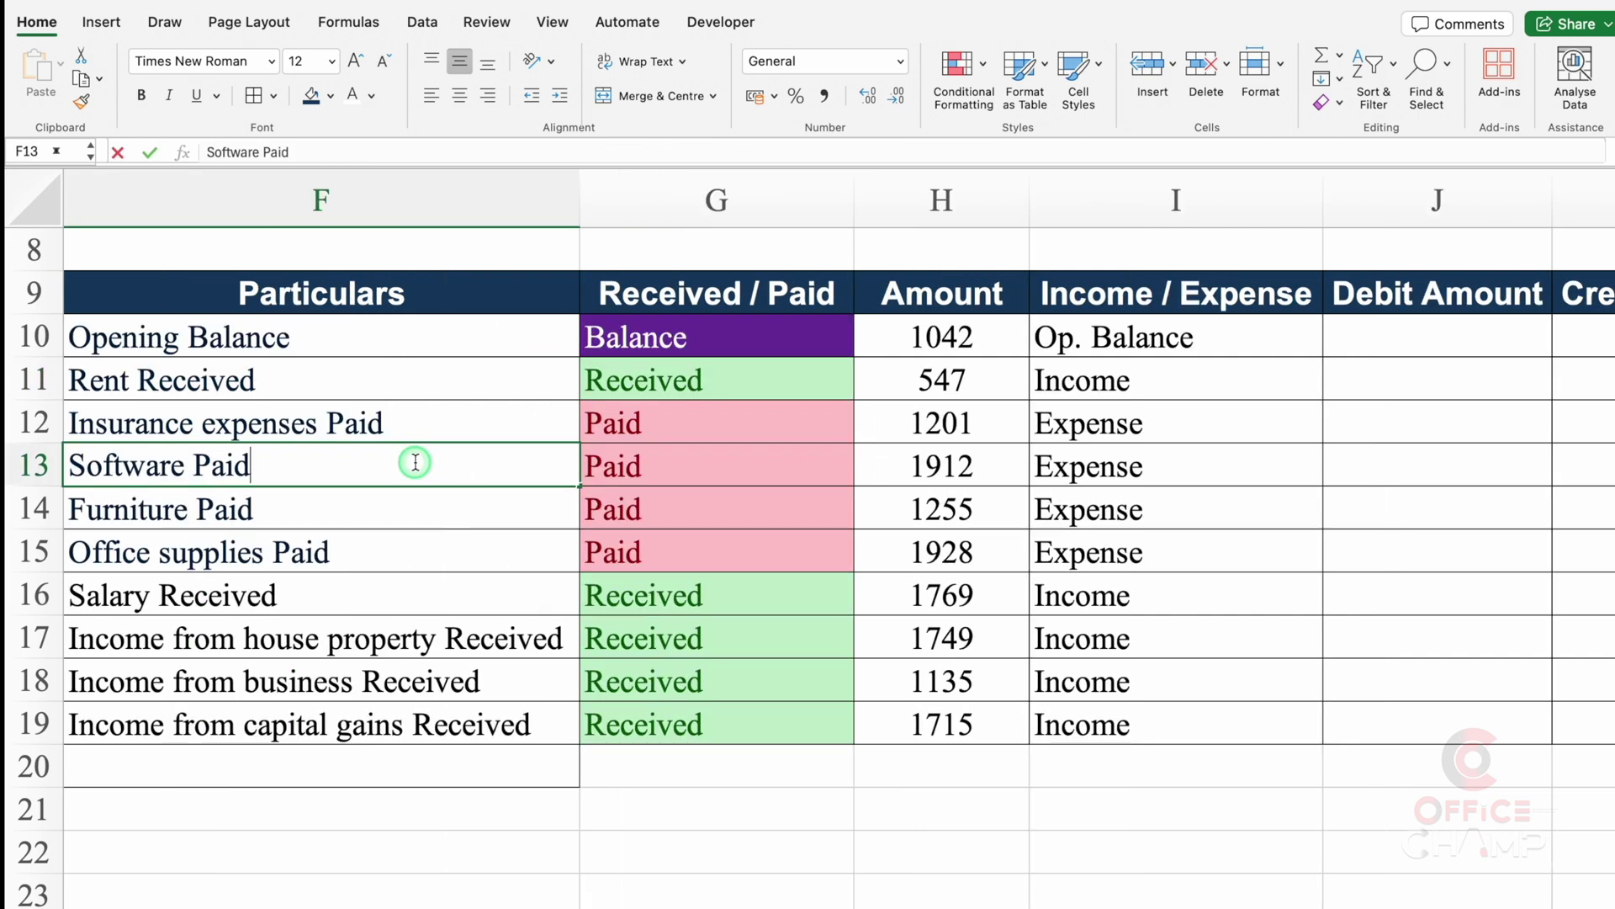
key("BackSpace")
key("BackSpace")
key("BackSpace")
key("BackSpace")
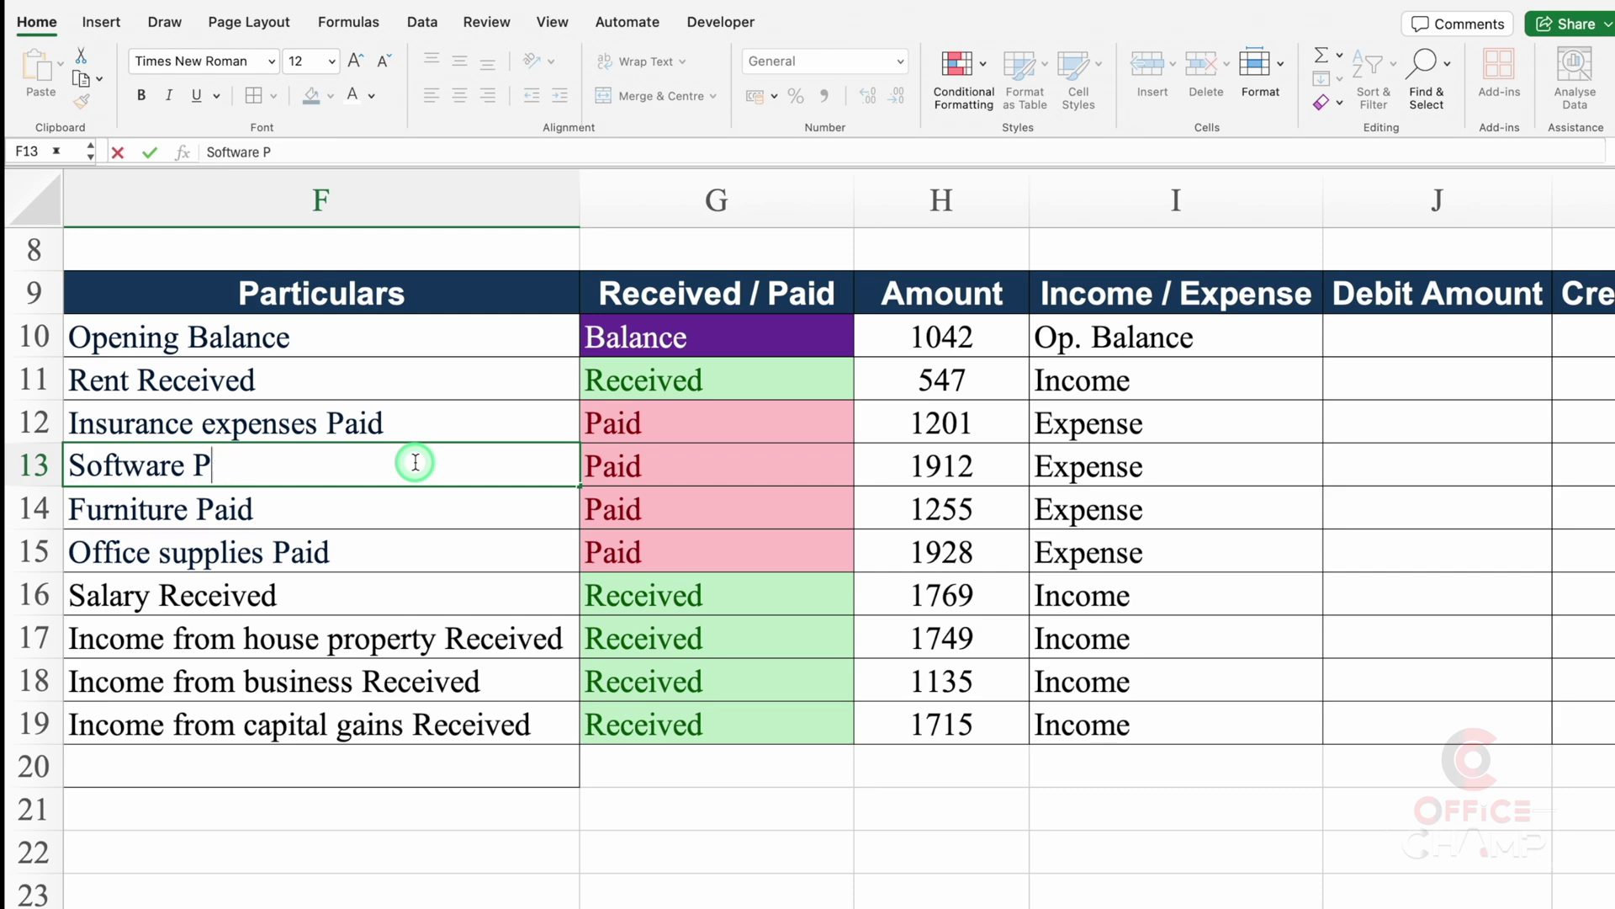
type("Received")
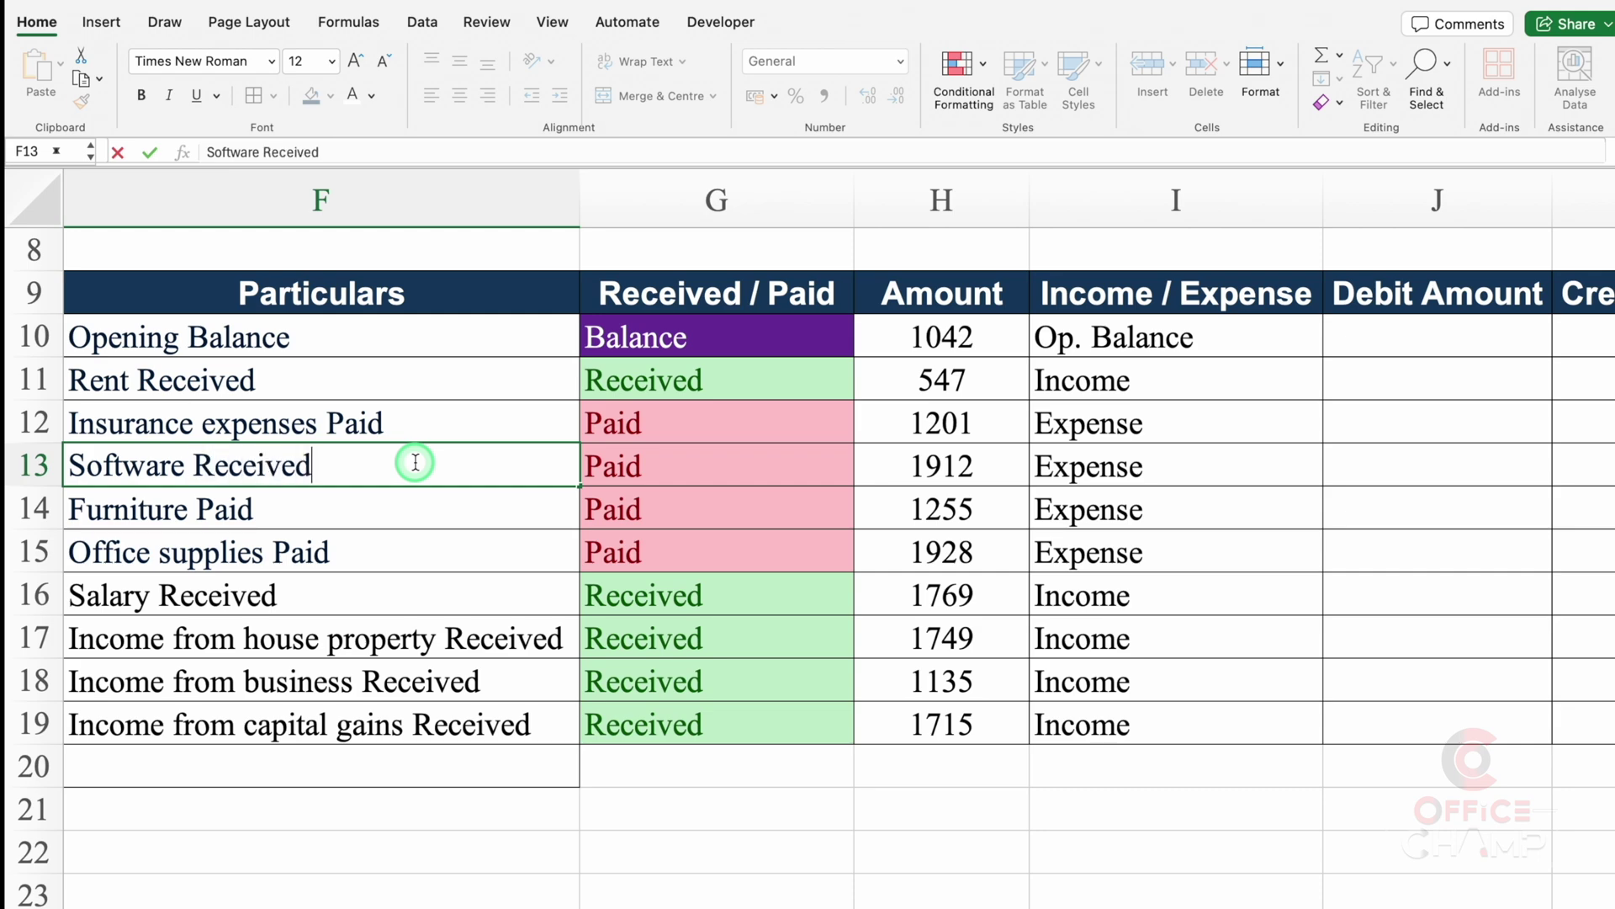
left_click(707, 461)
left_click(1116, 467)
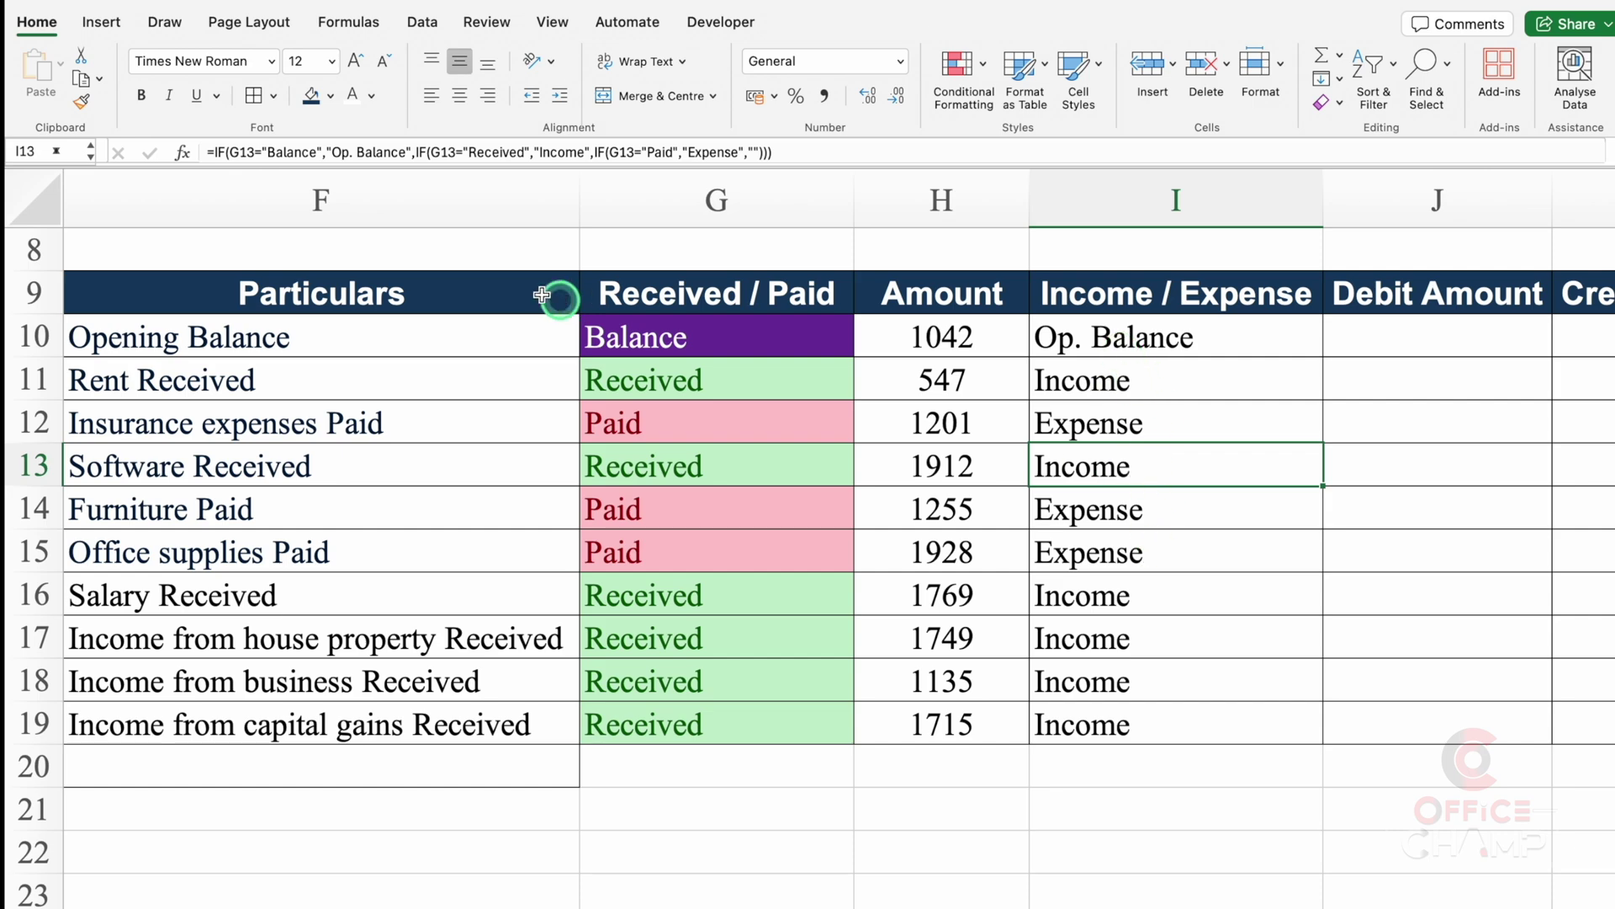
Add a conditional formatting rule to the whole sheet that gives cells equal to "Expense" a light red fill with dark red text.
left_click(35, 195)
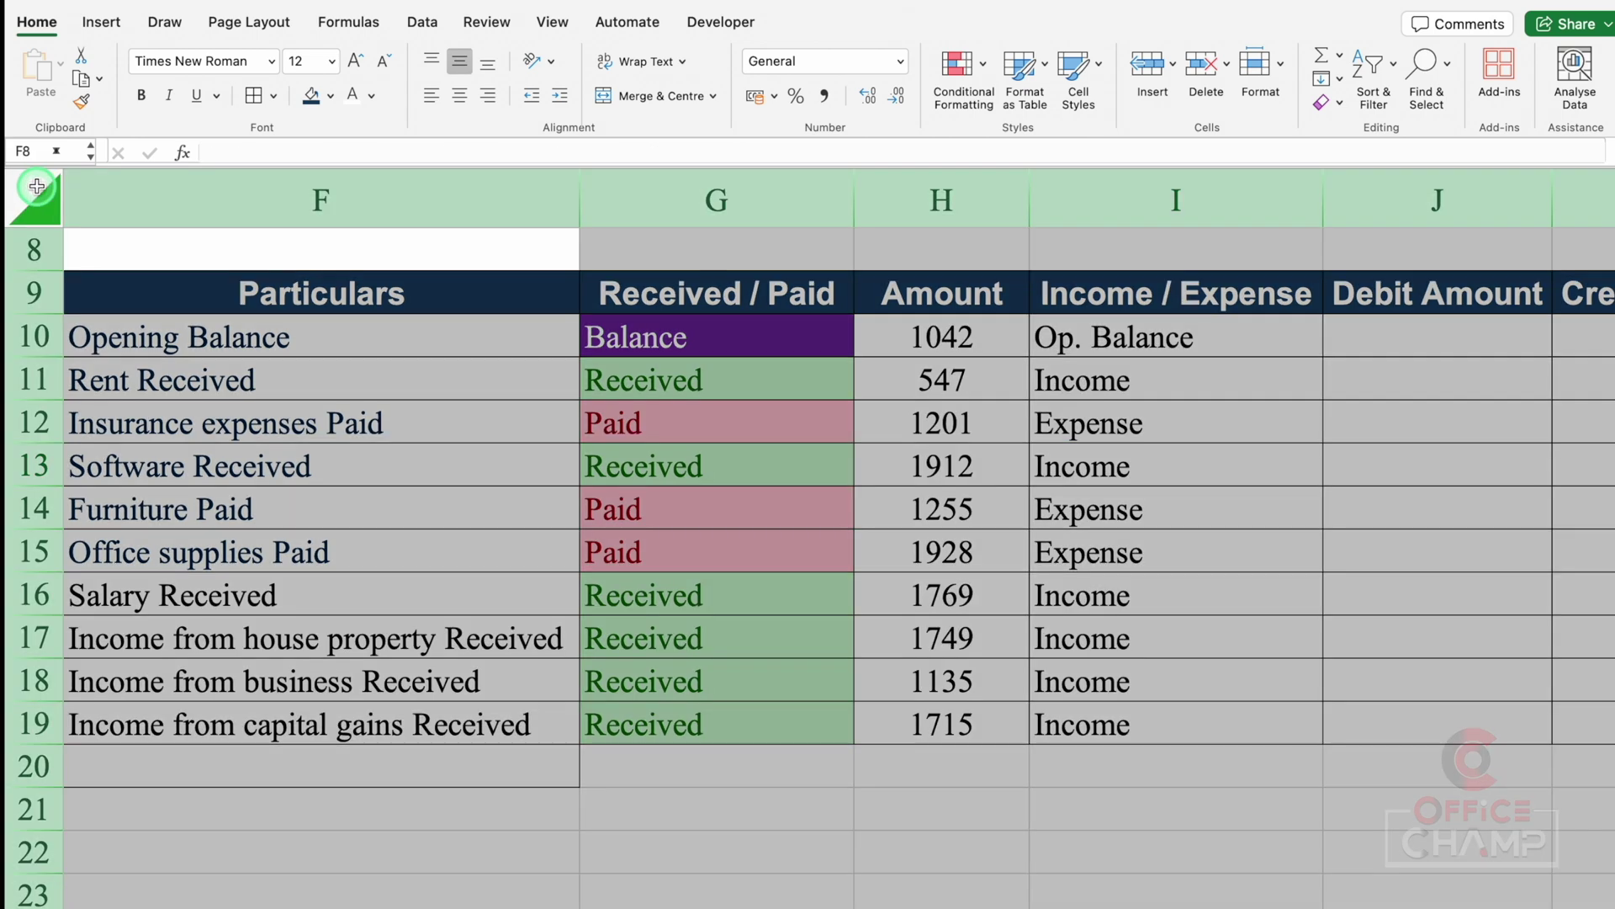
left_click(961, 67)
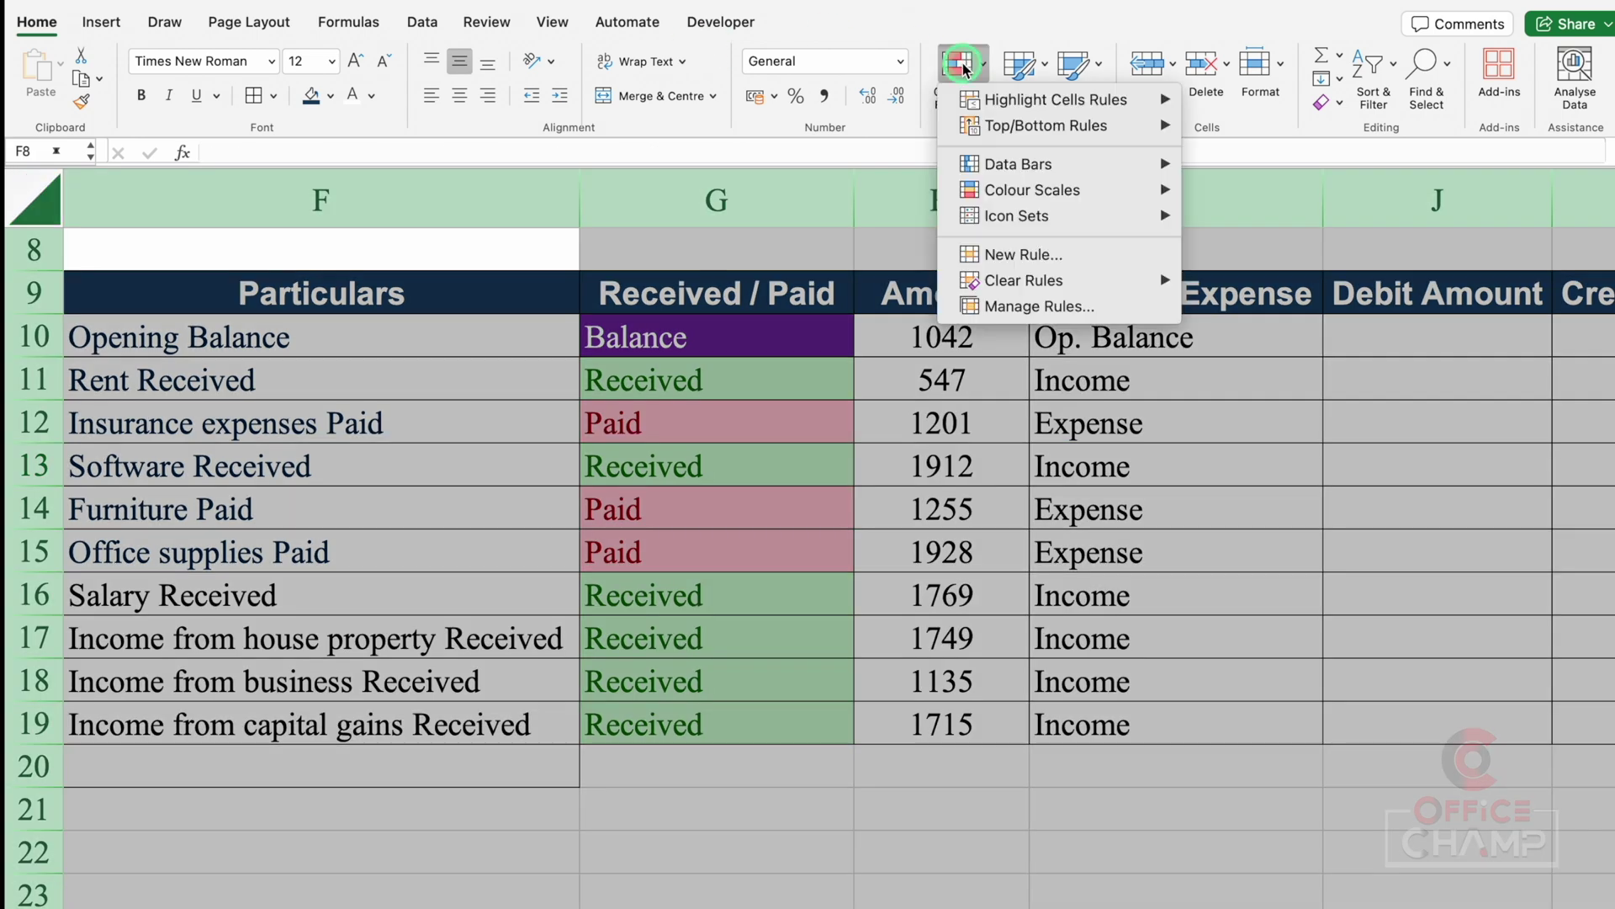
left_click(1098, 99)
left_click(1275, 182)
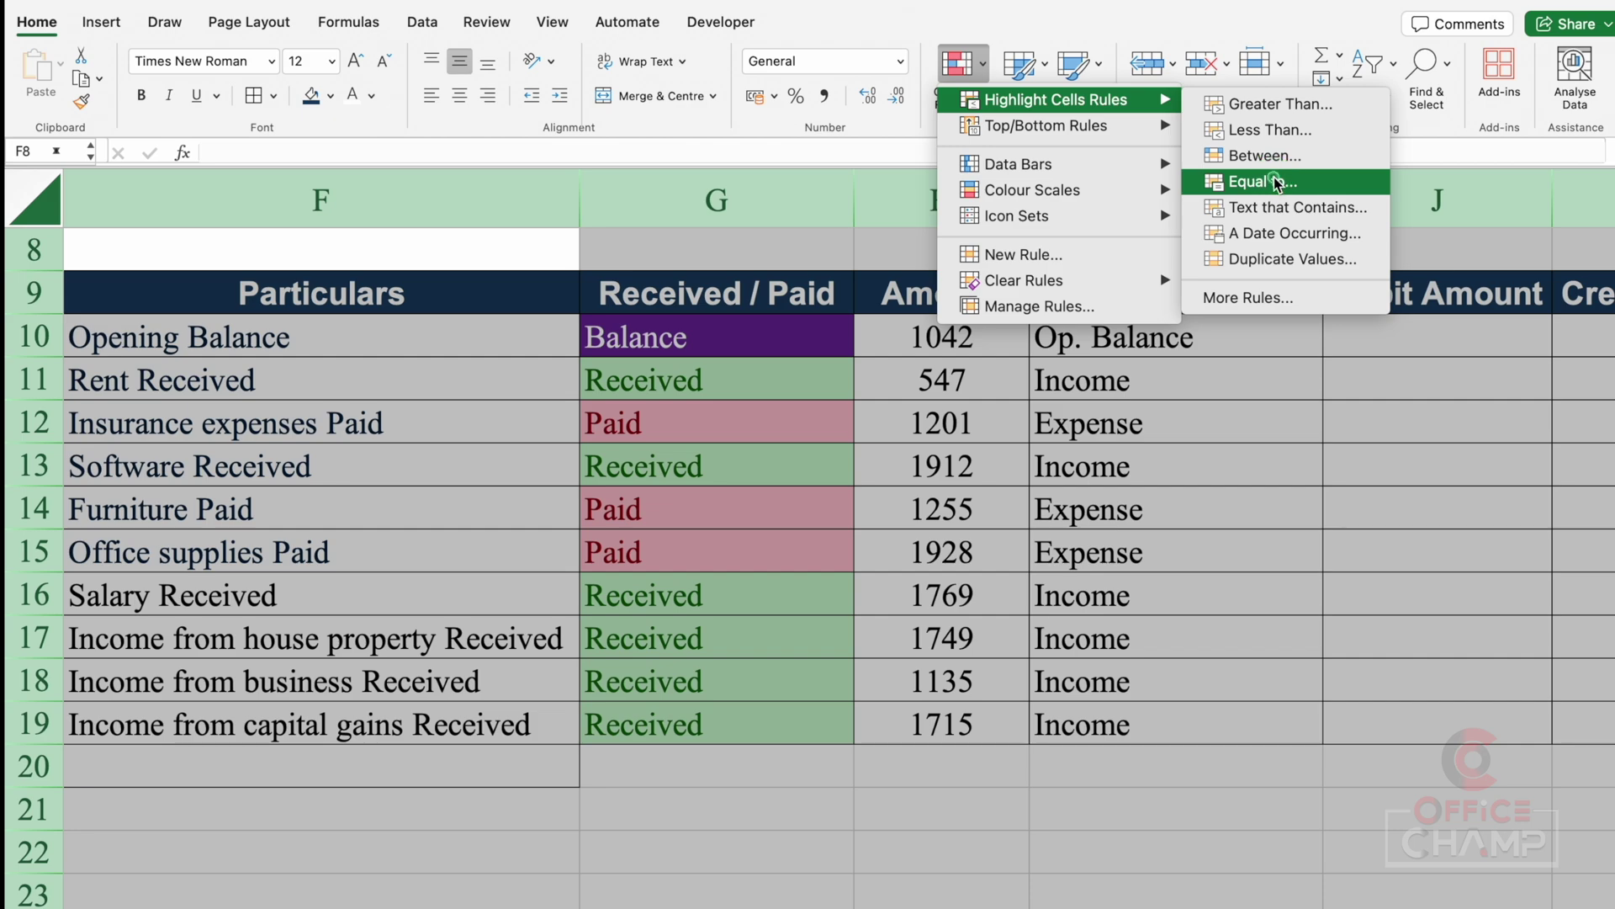
left_click(966, 296)
left_click(1040, 471)
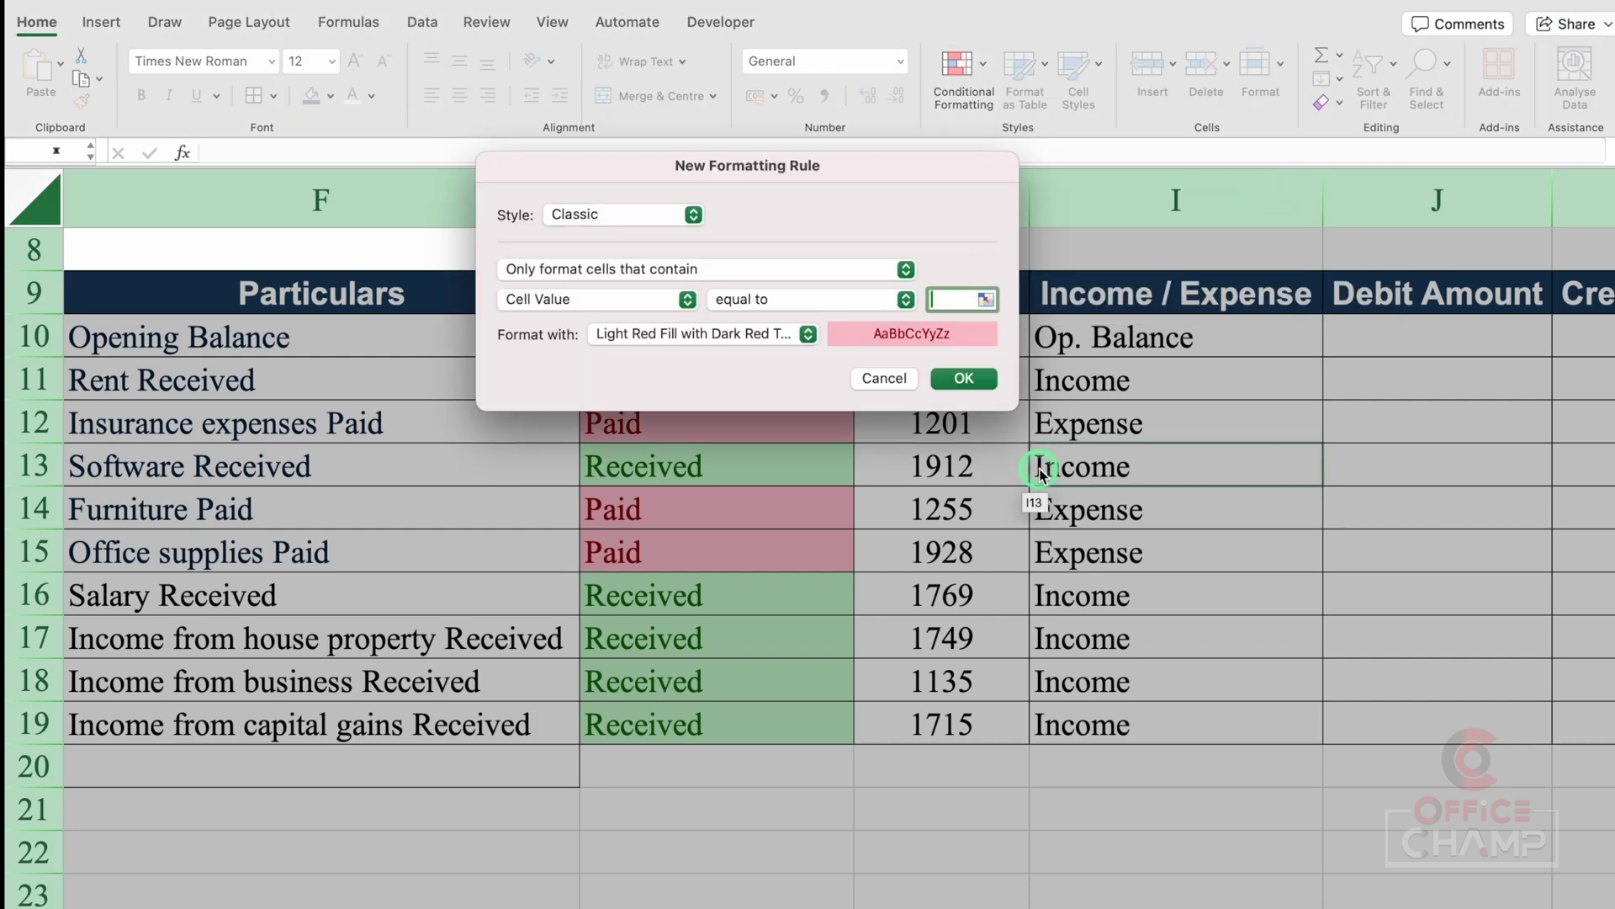
type("Expense")
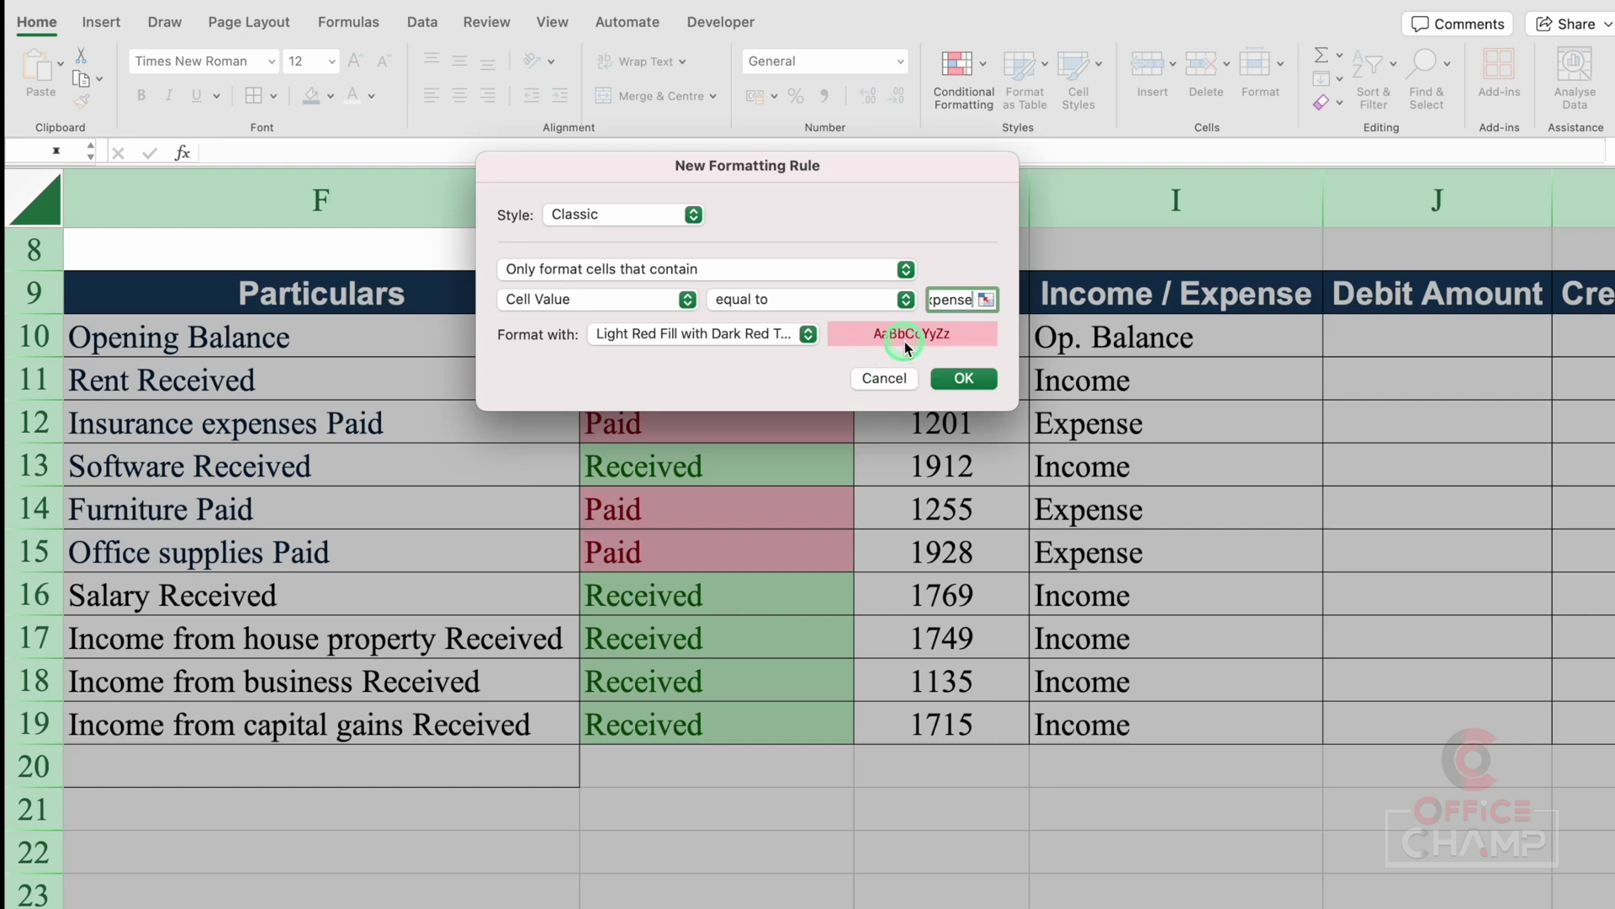
left_click(964, 379)
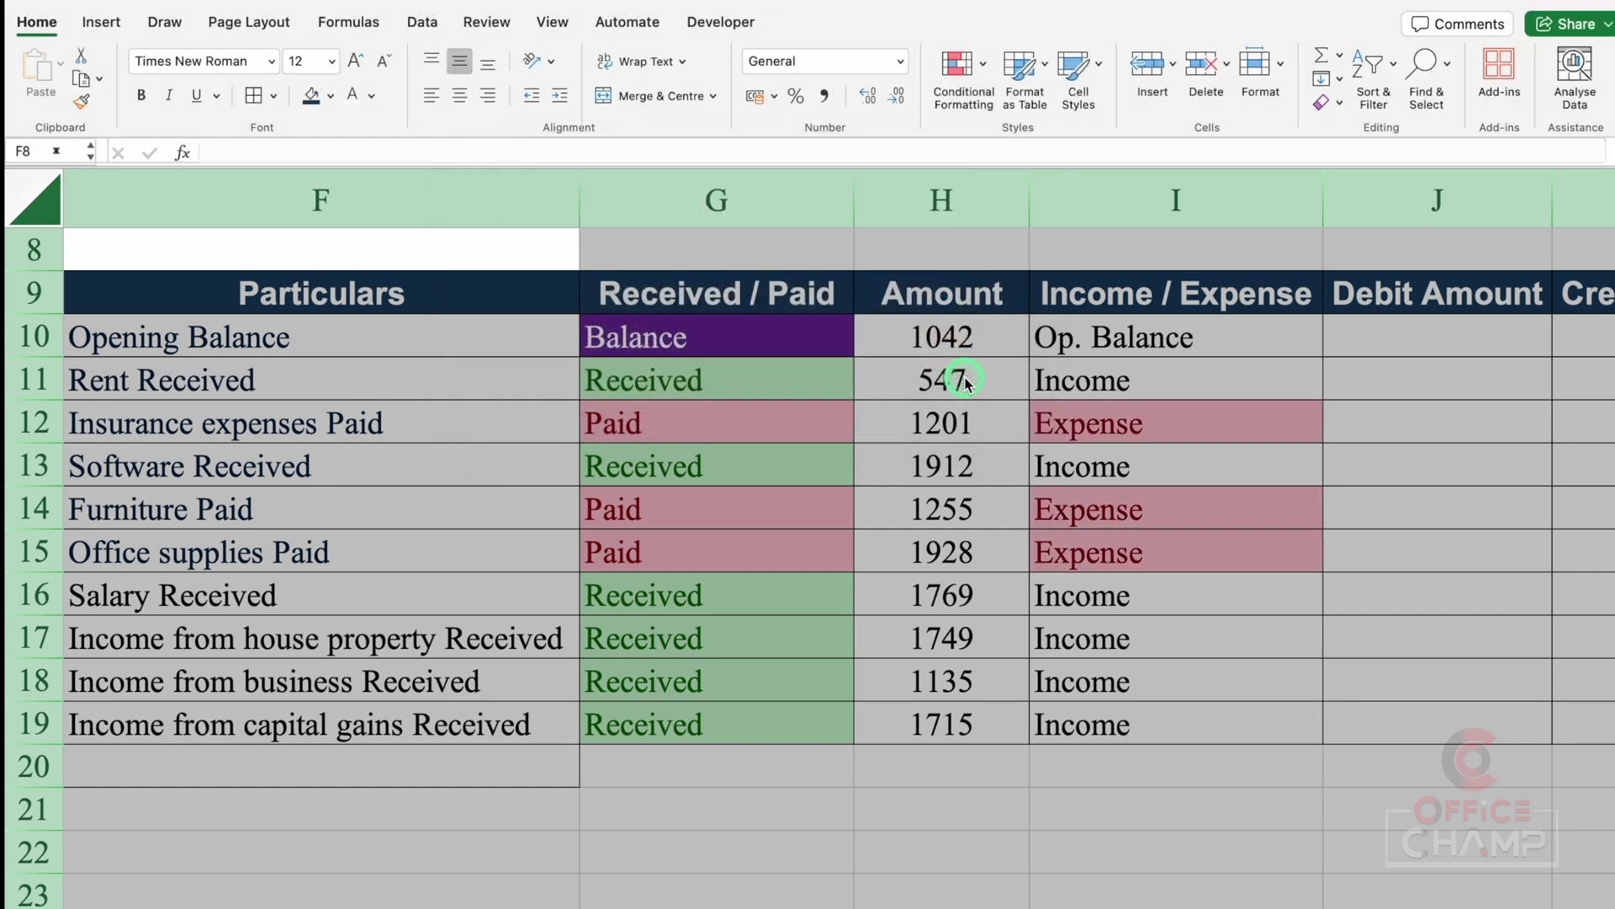
Start another Highlight Cells conditional formatting rule for the whole sheet.
left_click(959, 66)
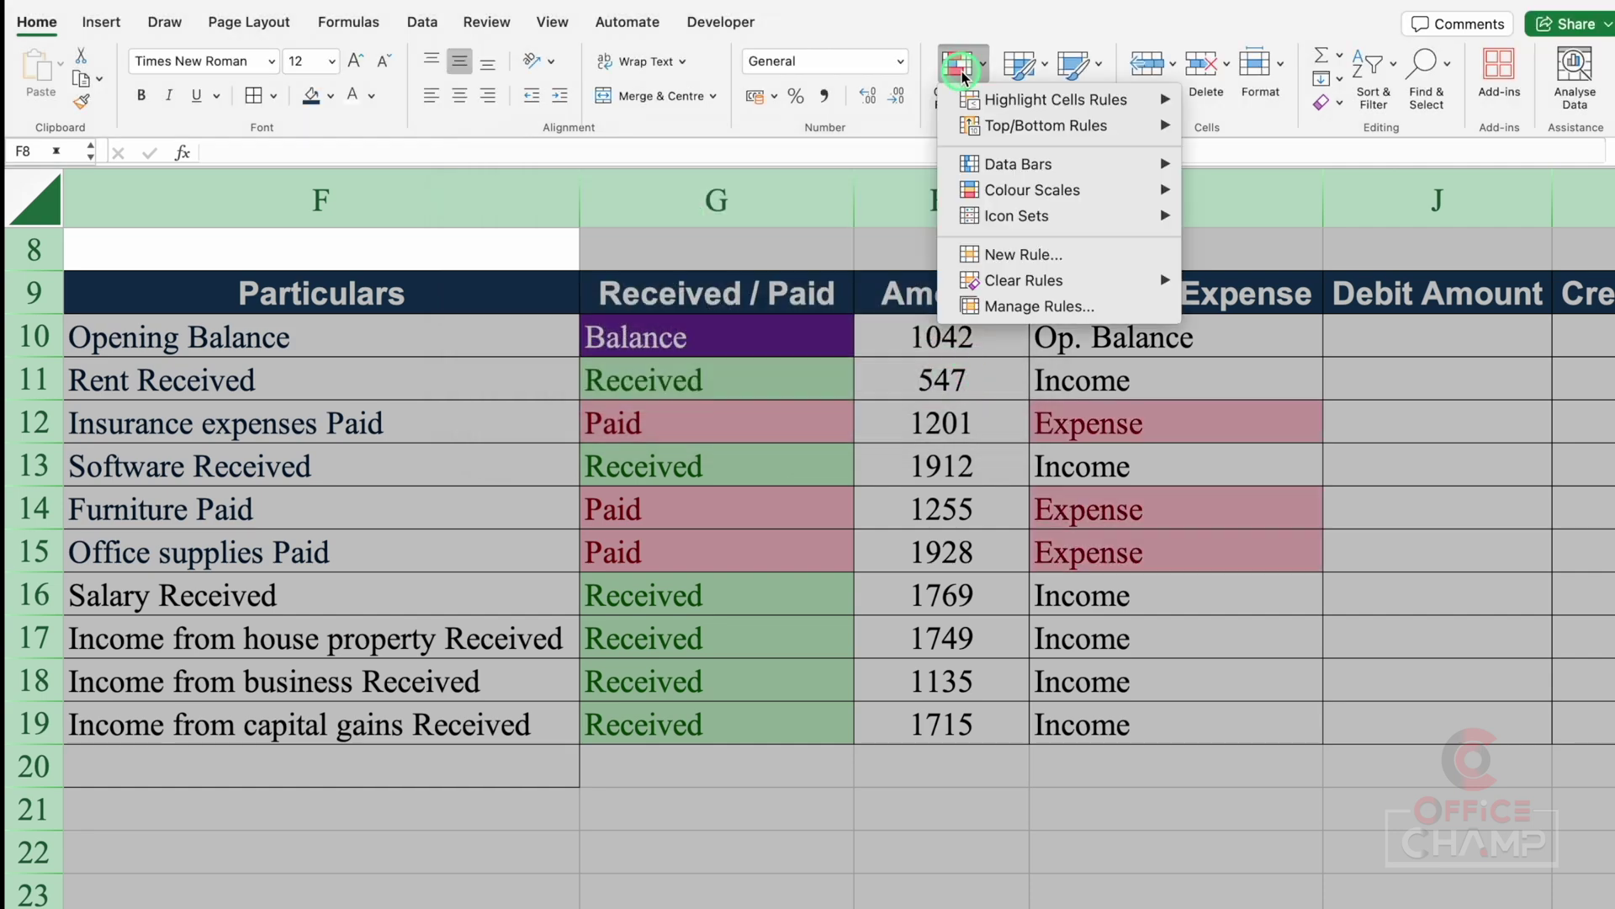
mouse_move(1053, 116)
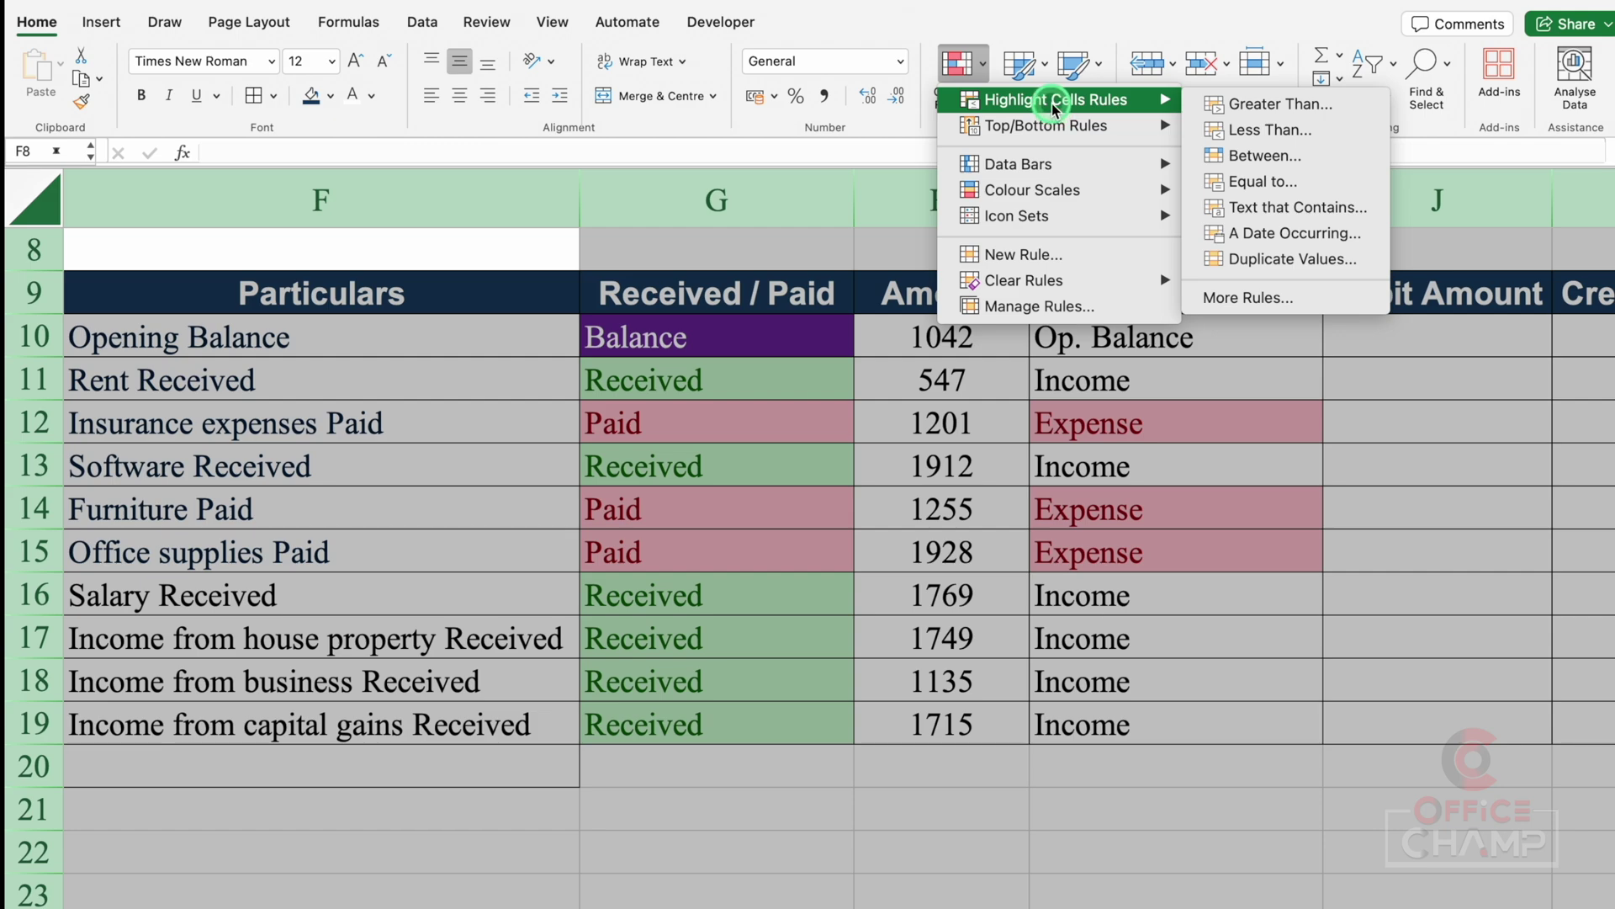
Add a highlight rule that formats cells equal to "Income" with Green Fill with Dark Green Text.
left_click(1252, 178)
left_click(955, 300)
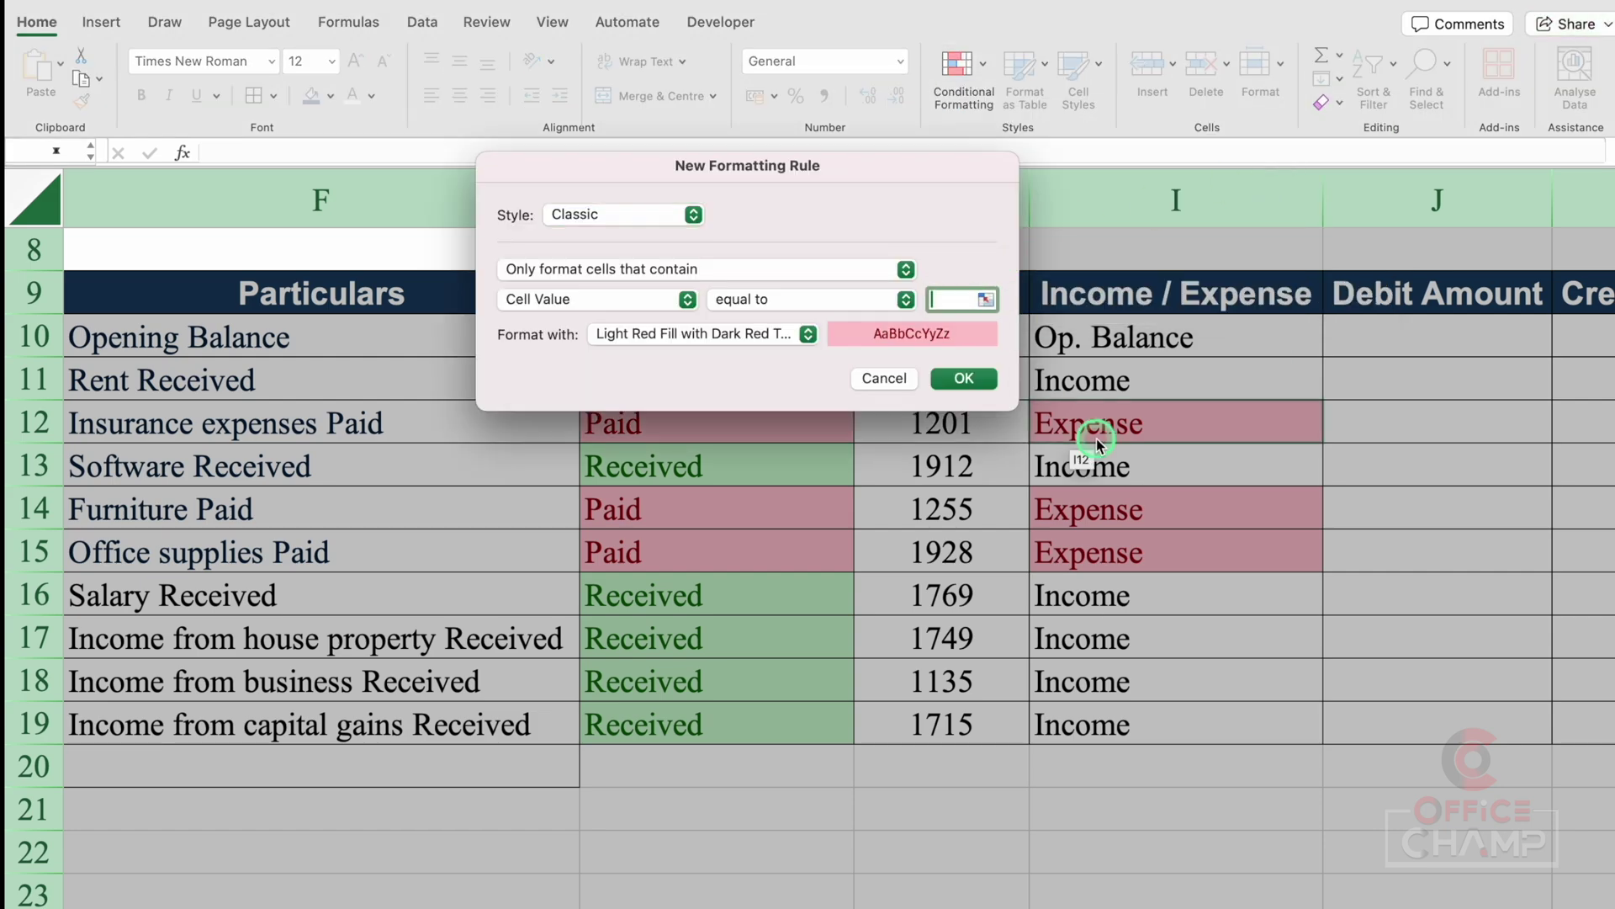
type("Income")
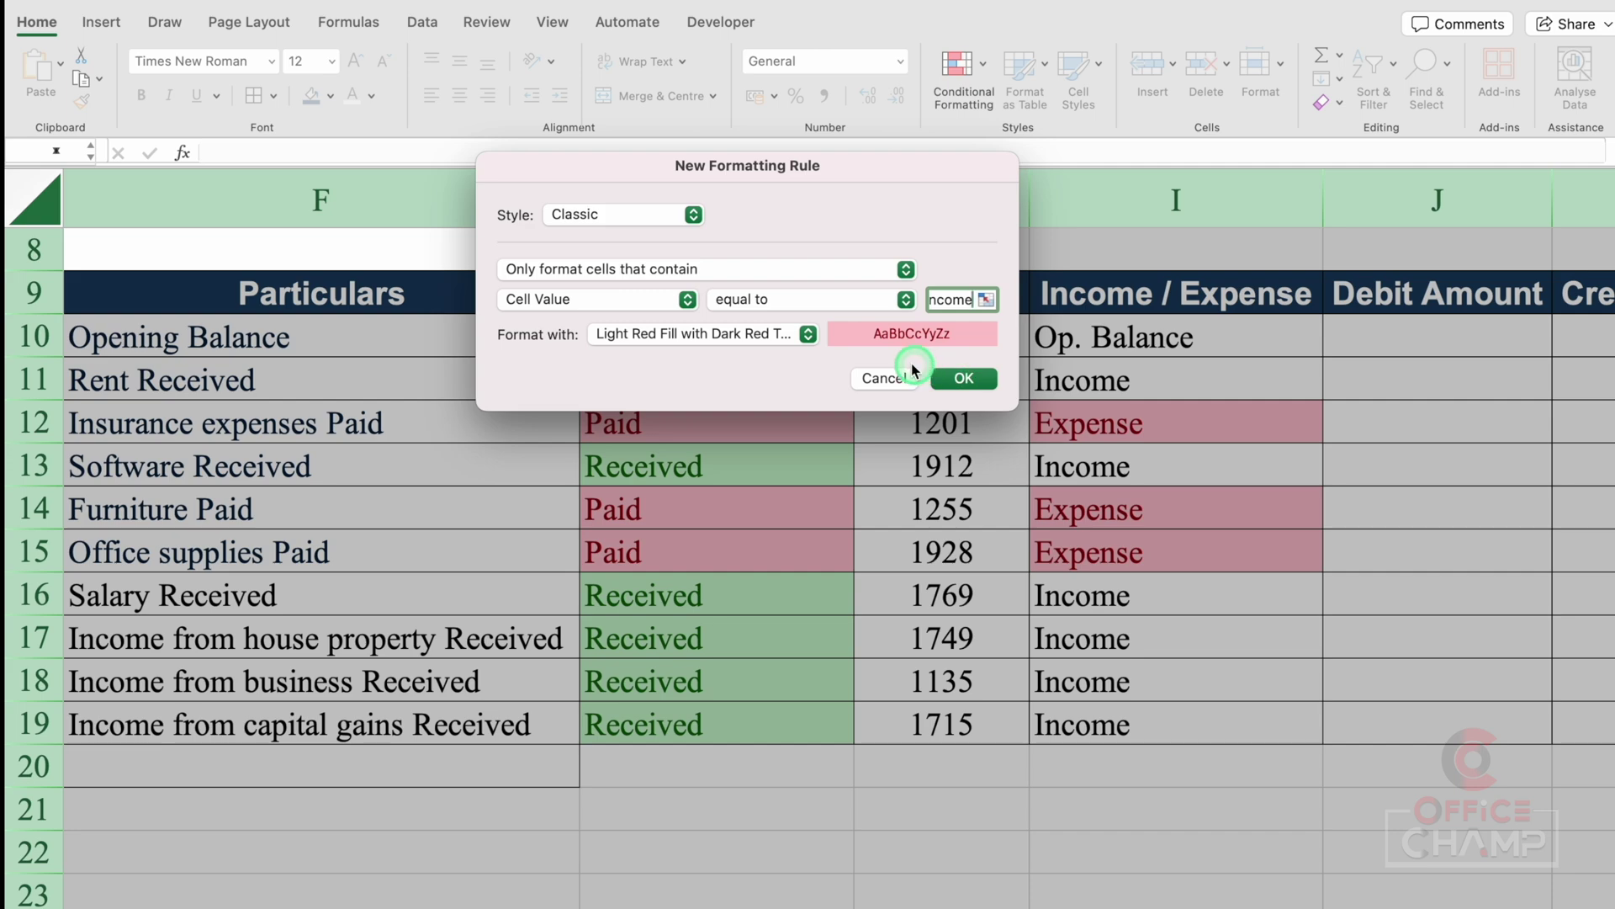
left_click(808, 334)
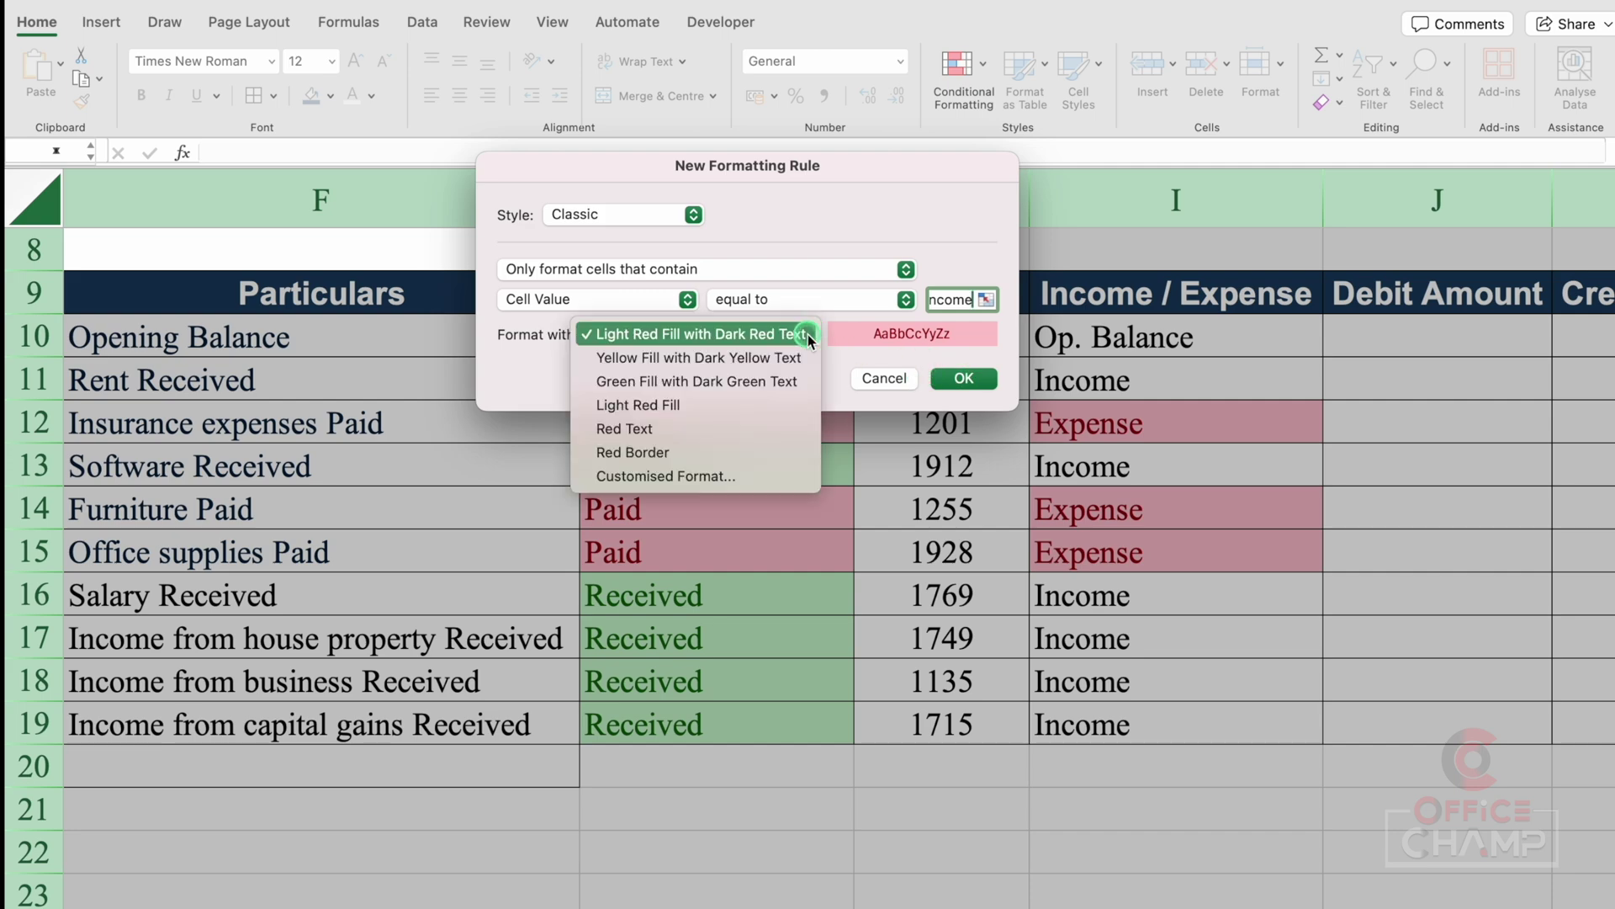
left_click(744, 383)
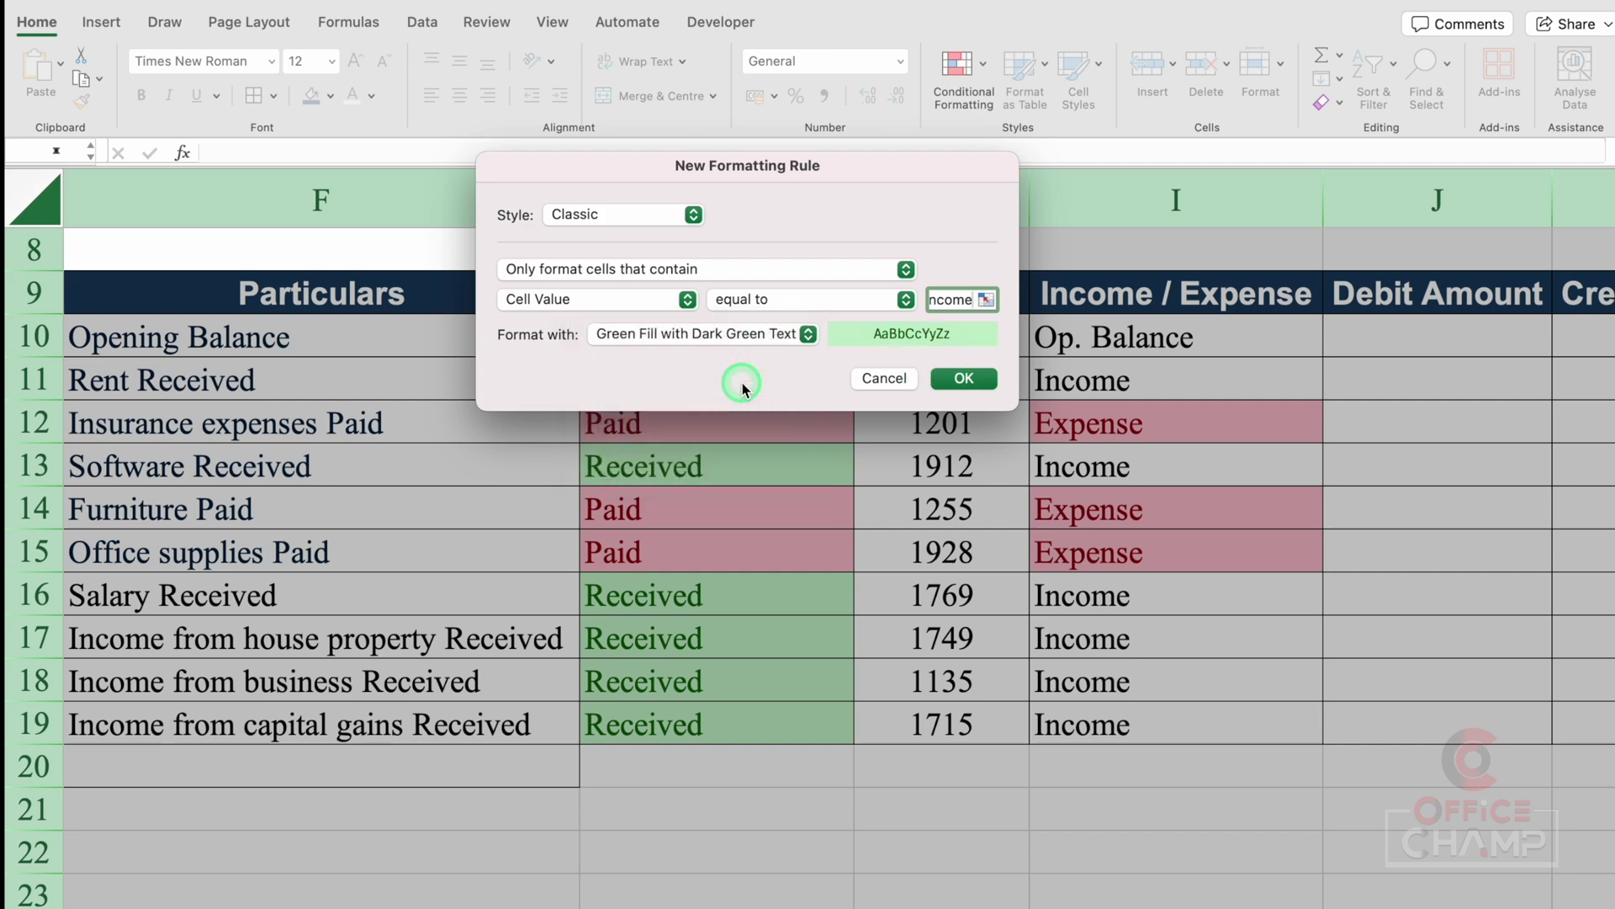
left_click(960, 379)
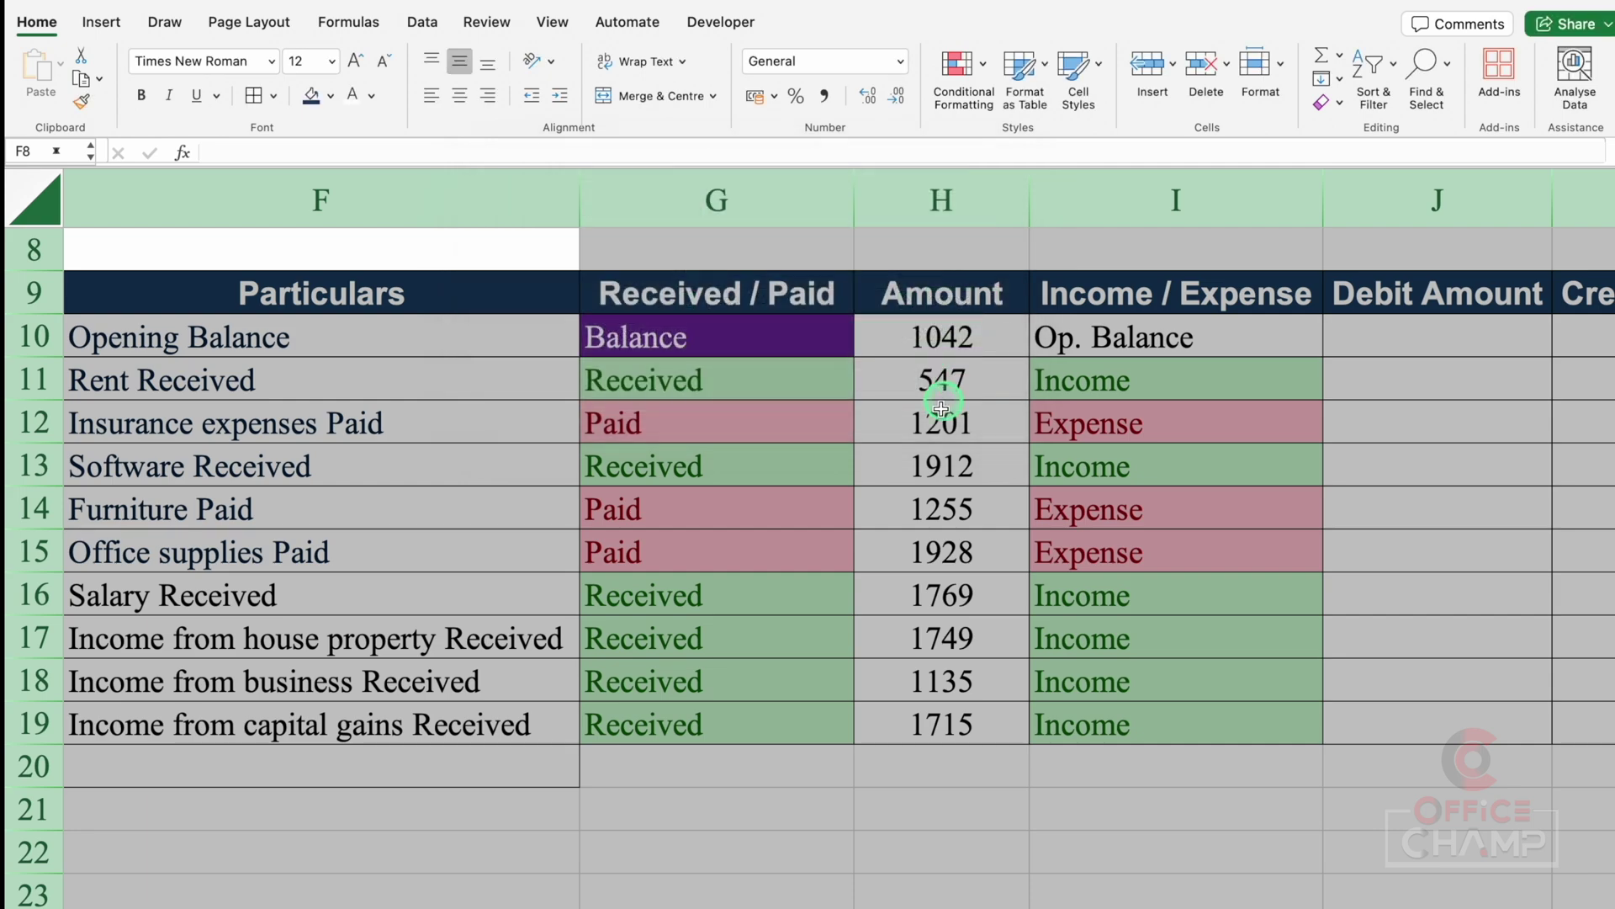
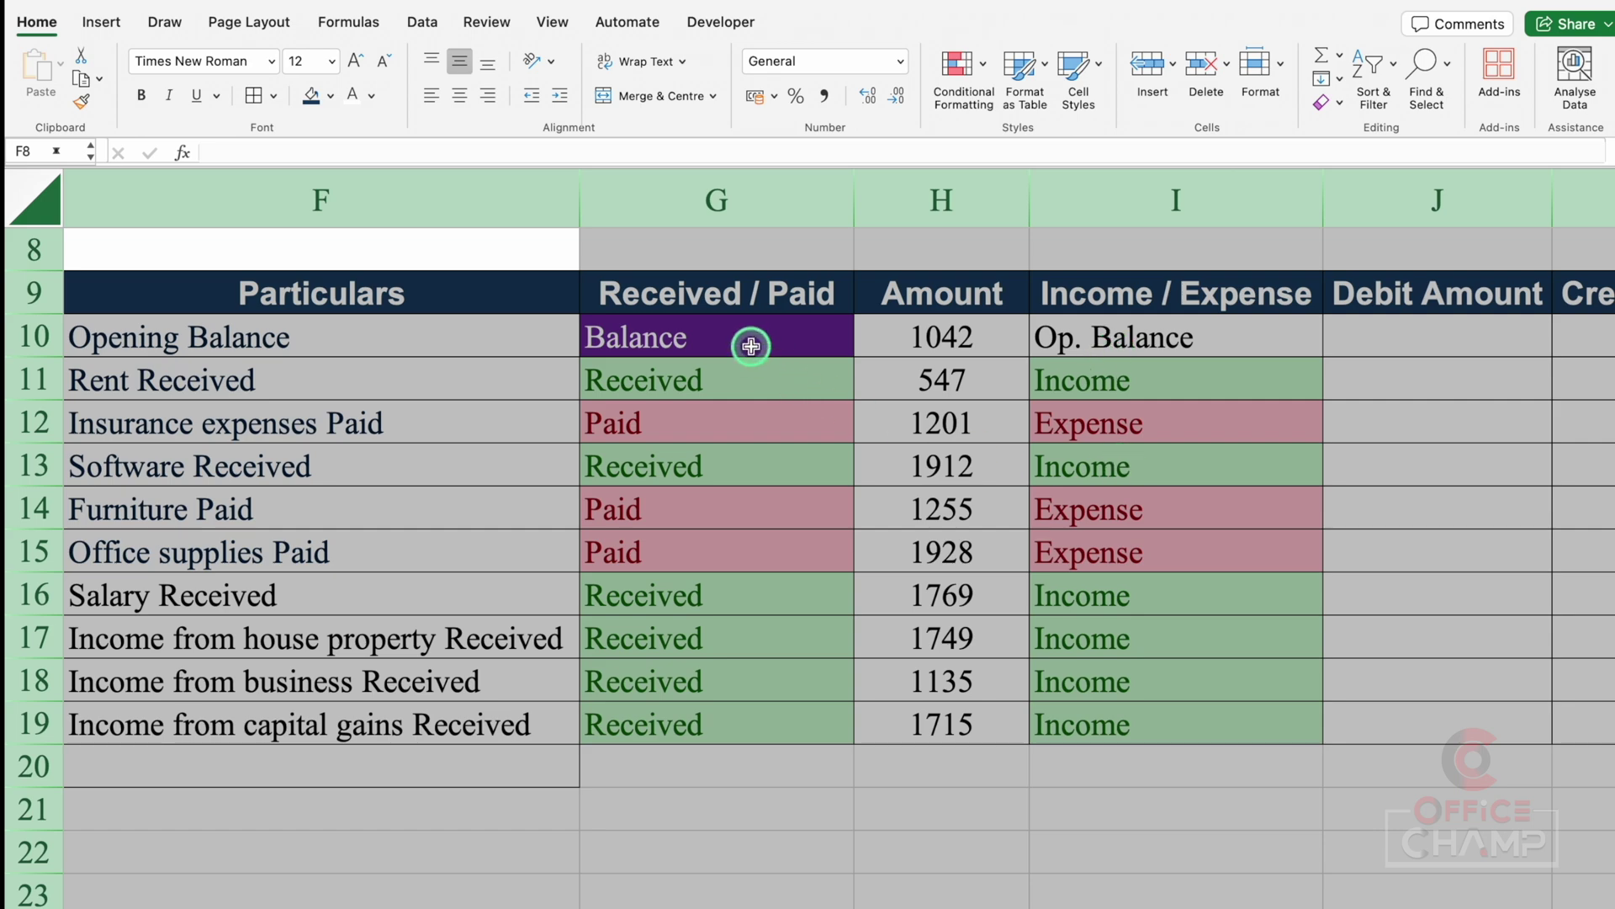
Create another Equal To highlight rule for the selected cells with the comparison value "Op. Balance".
left_click(959, 64)
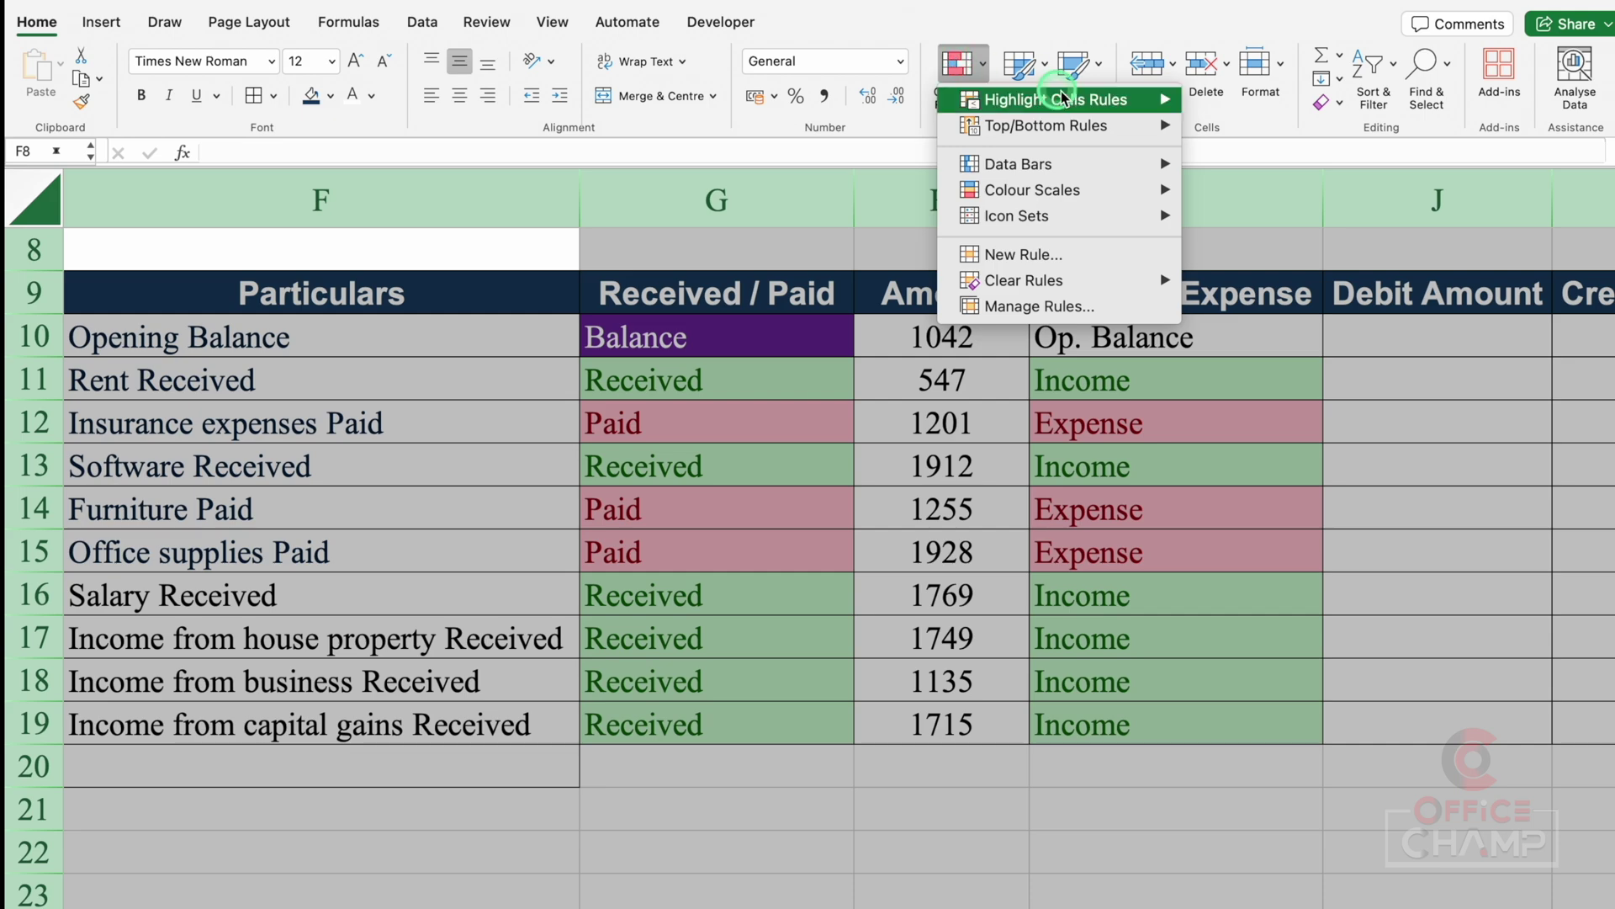
mouse_move(1064, 98)
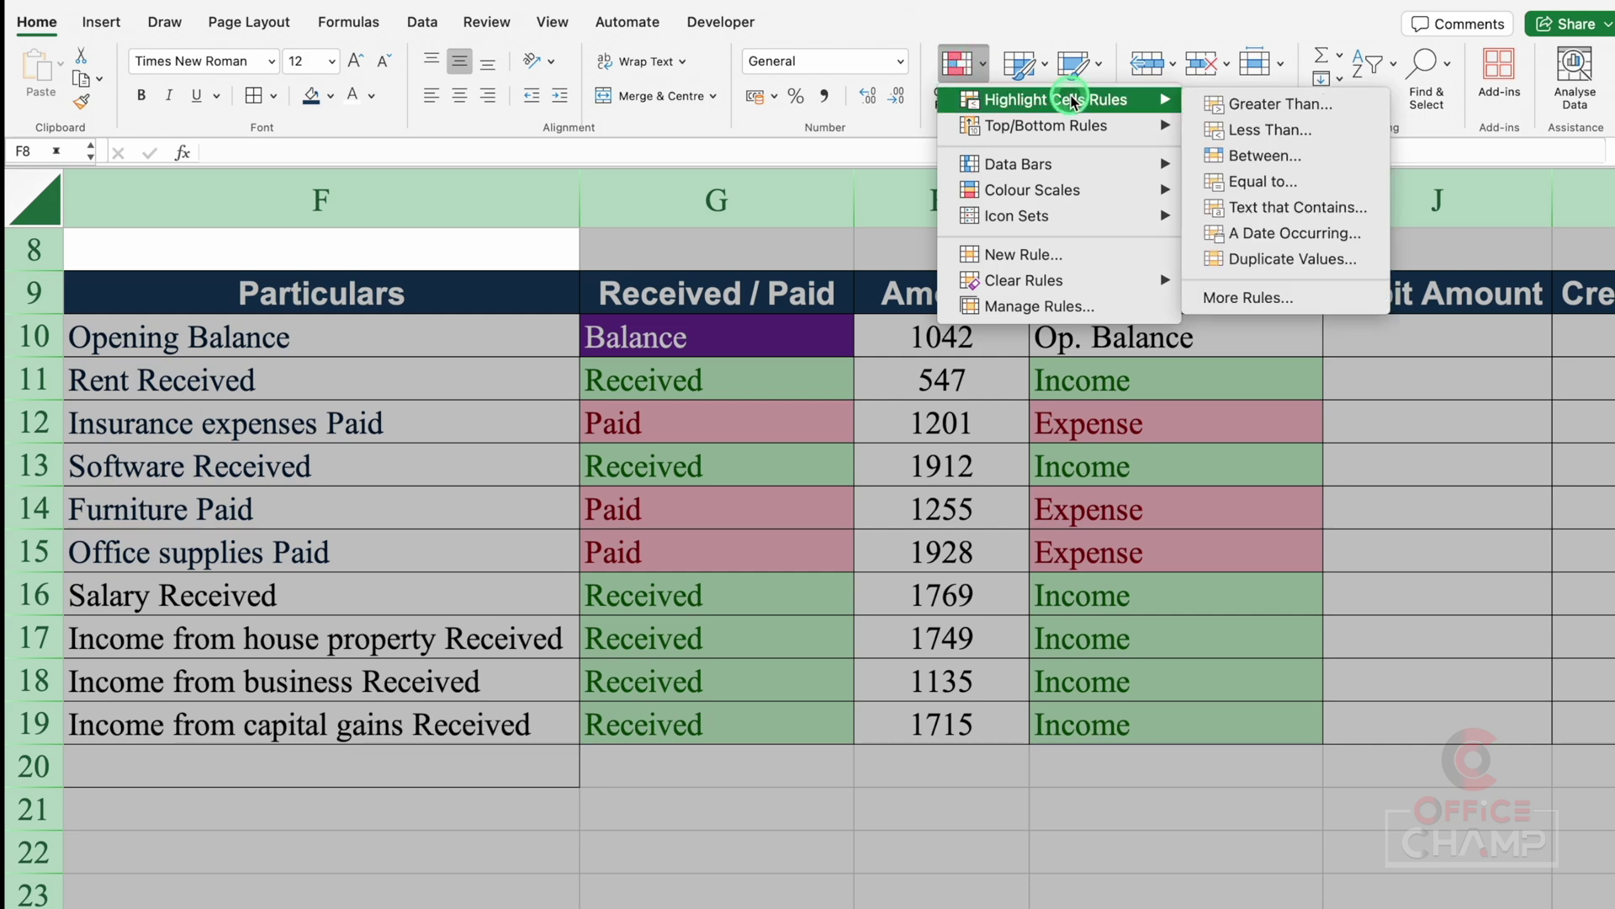
left_click(1300, 179)
left_click(955, 297)
left_click(1110, 540)
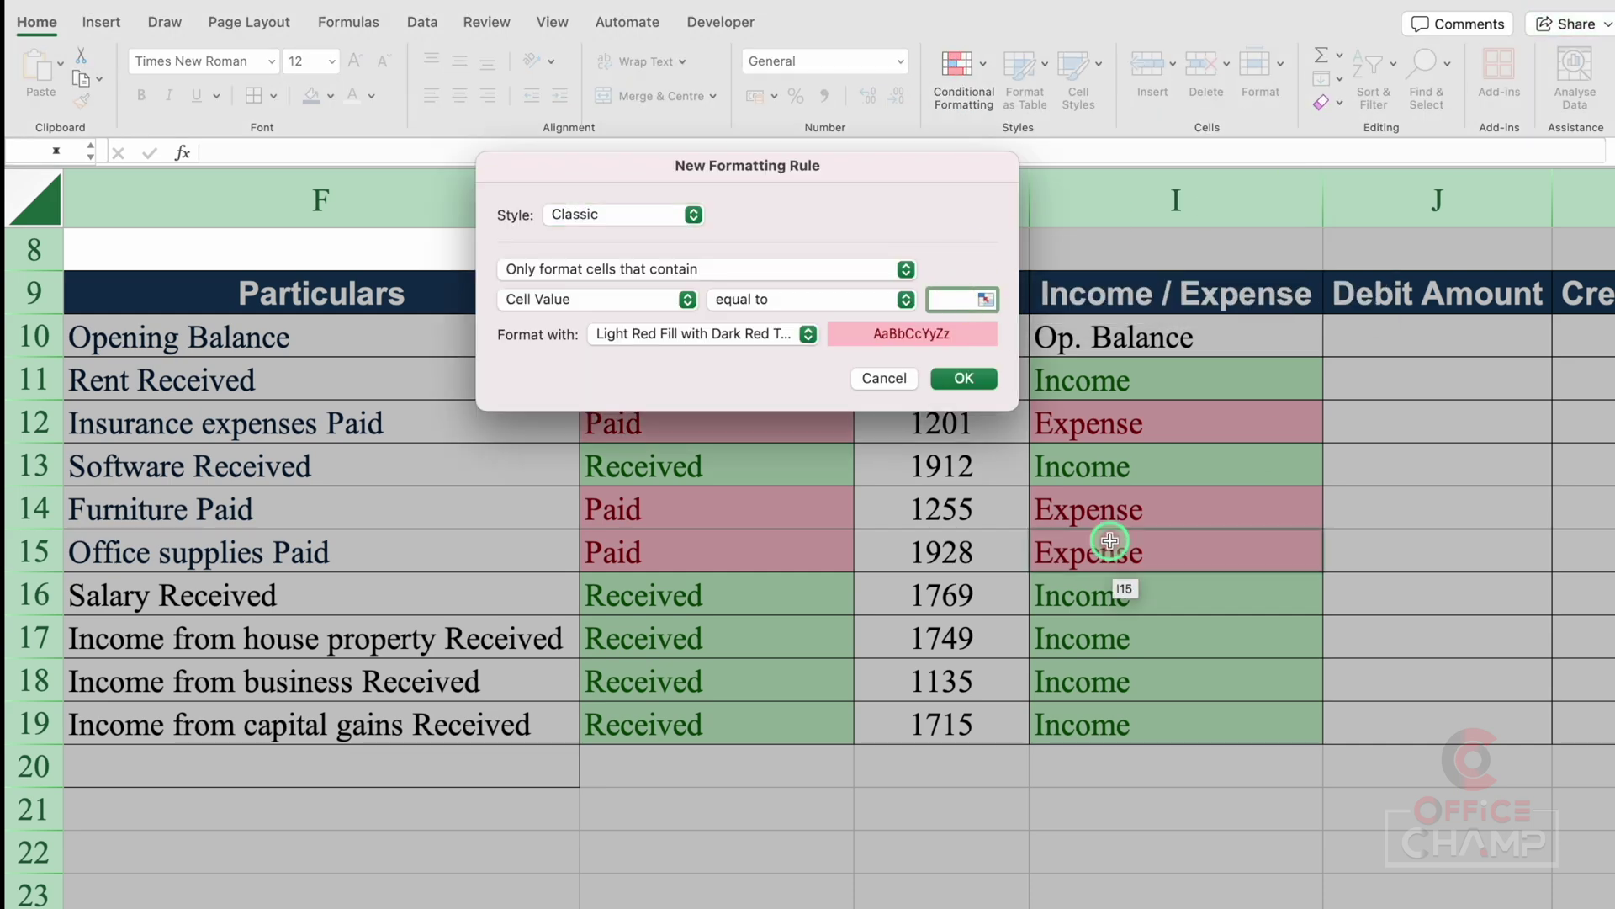
type("O")
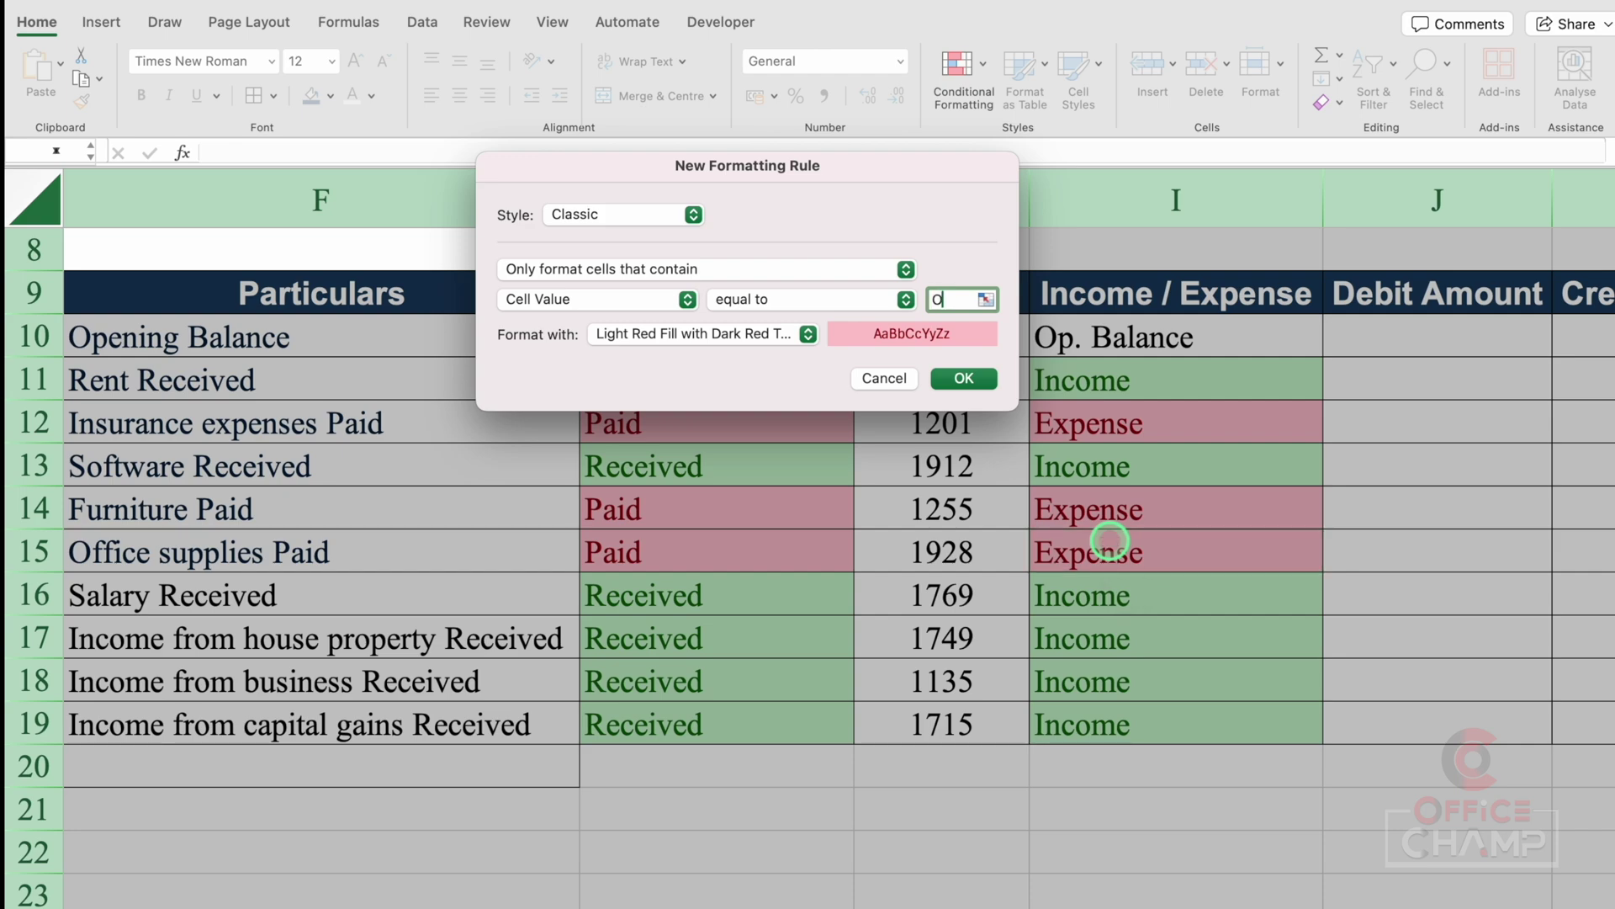
type("p.")
type(" Balance")
Give the "Op. Balance" rule a customised format with the standard purple fill and white font, and apply it.
left_click(808, 334)
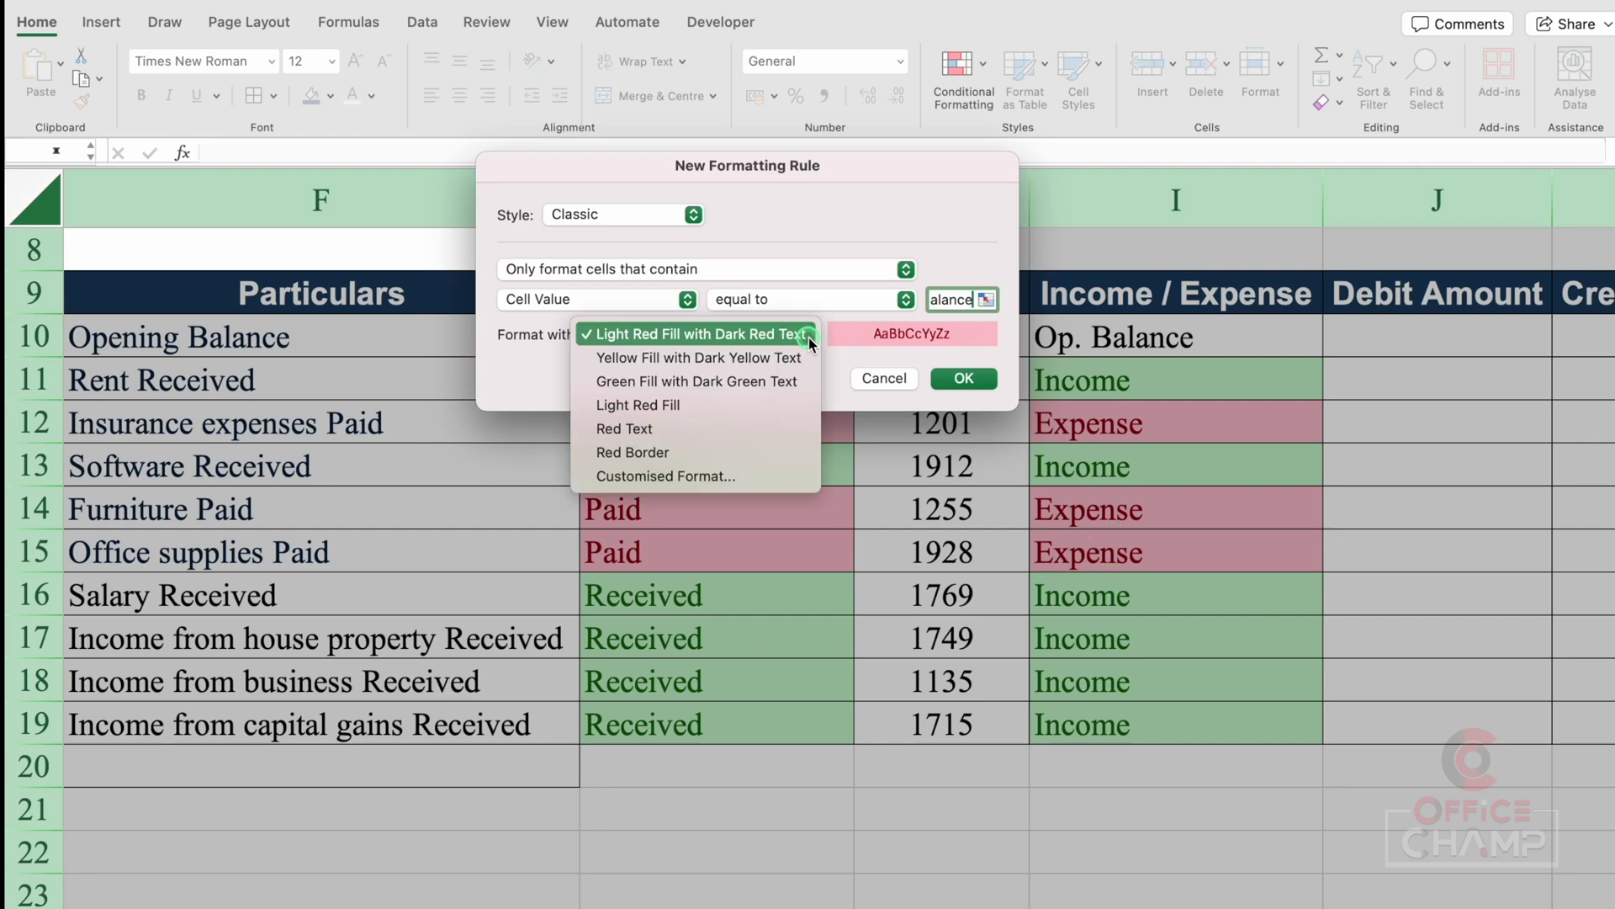
left_click(711, 476)
left_click(919, 110)
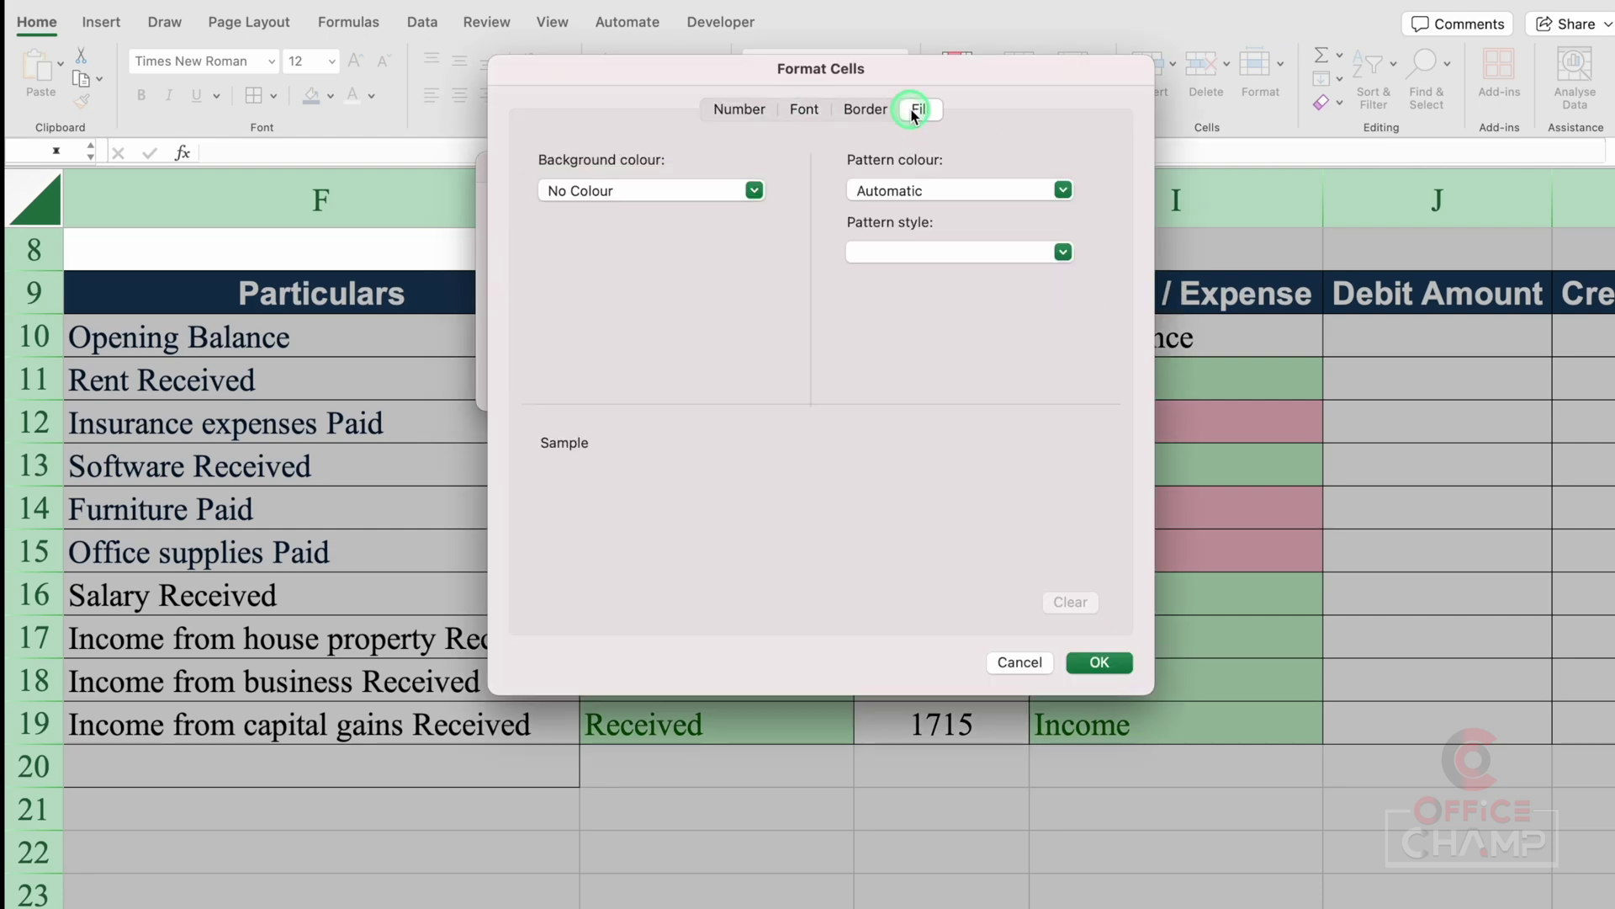
left_click(766, 199)
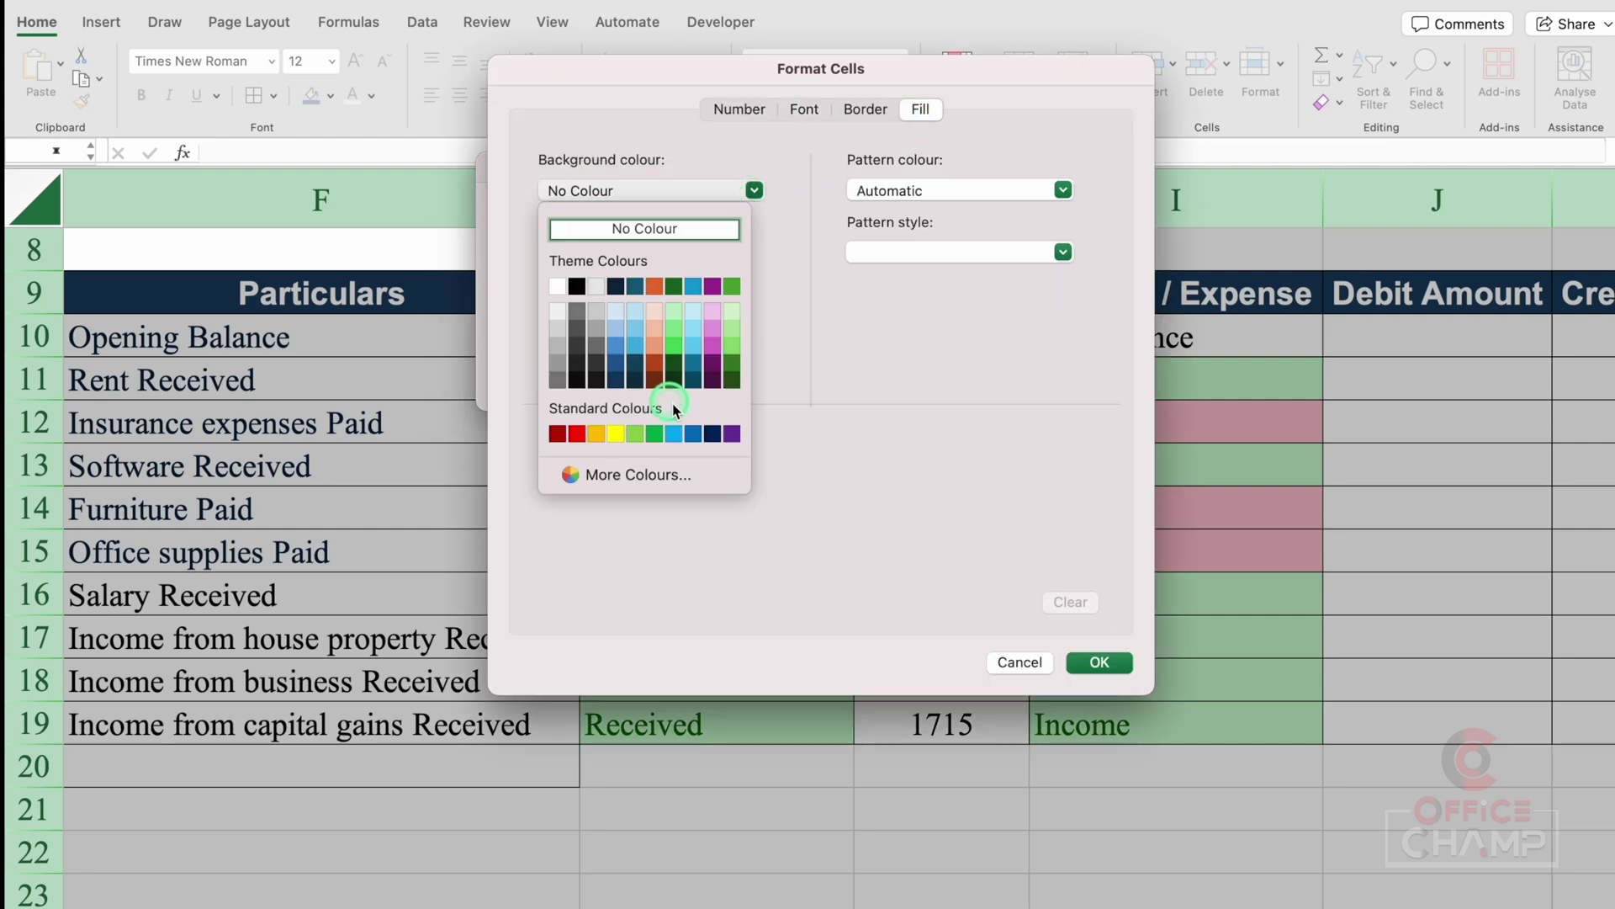
left_click(733, 433)
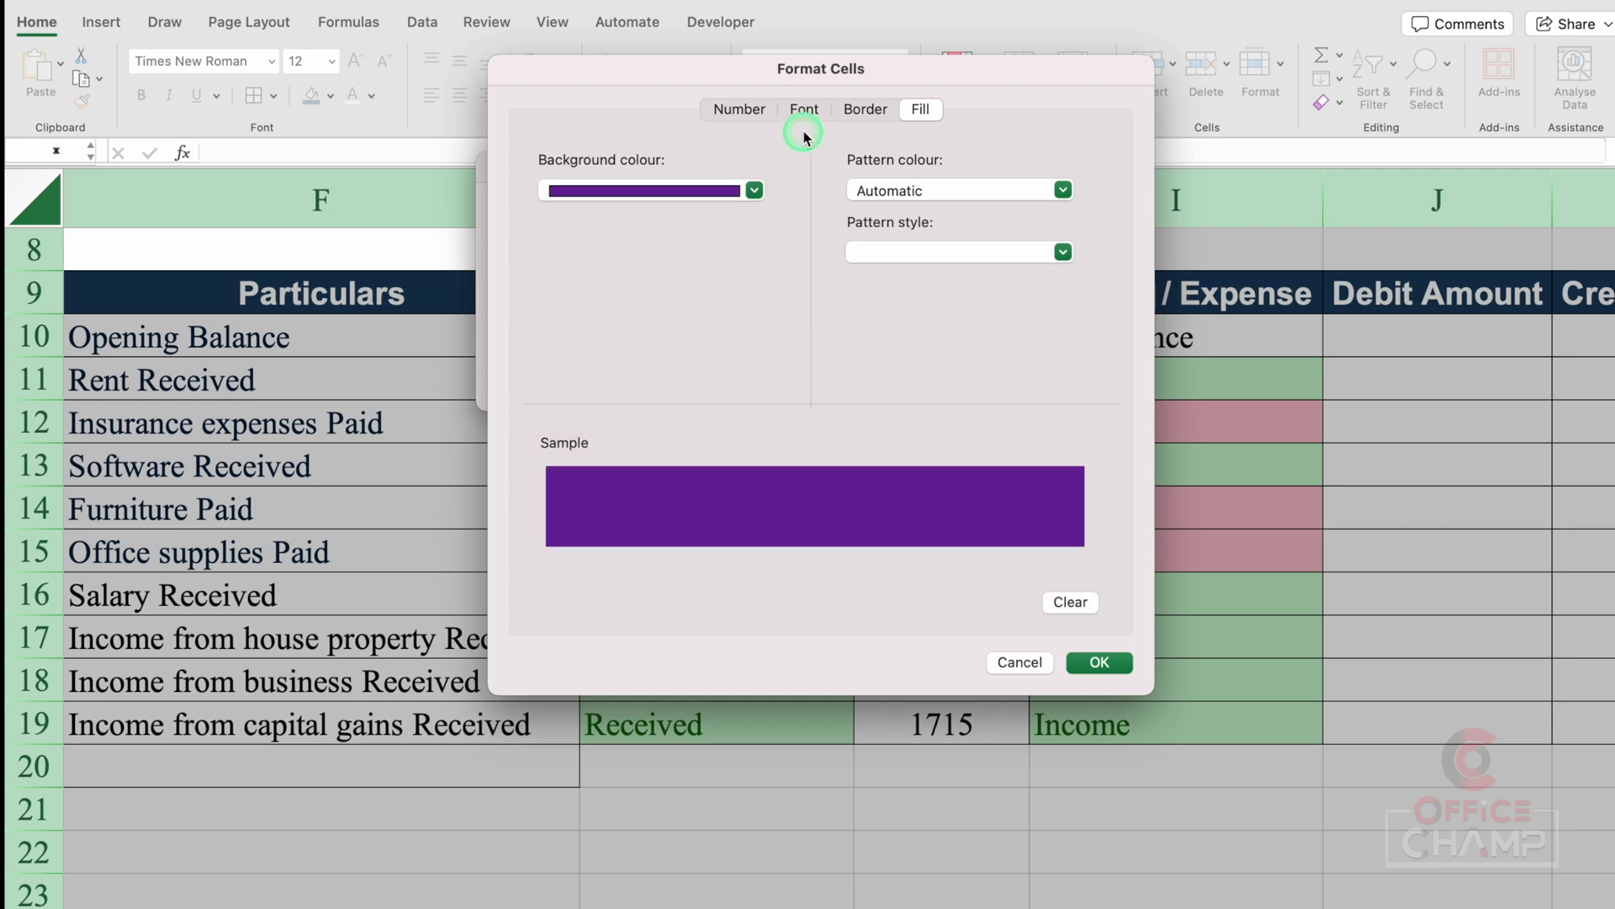
left_click(802, 112)
left_click(893, 311)
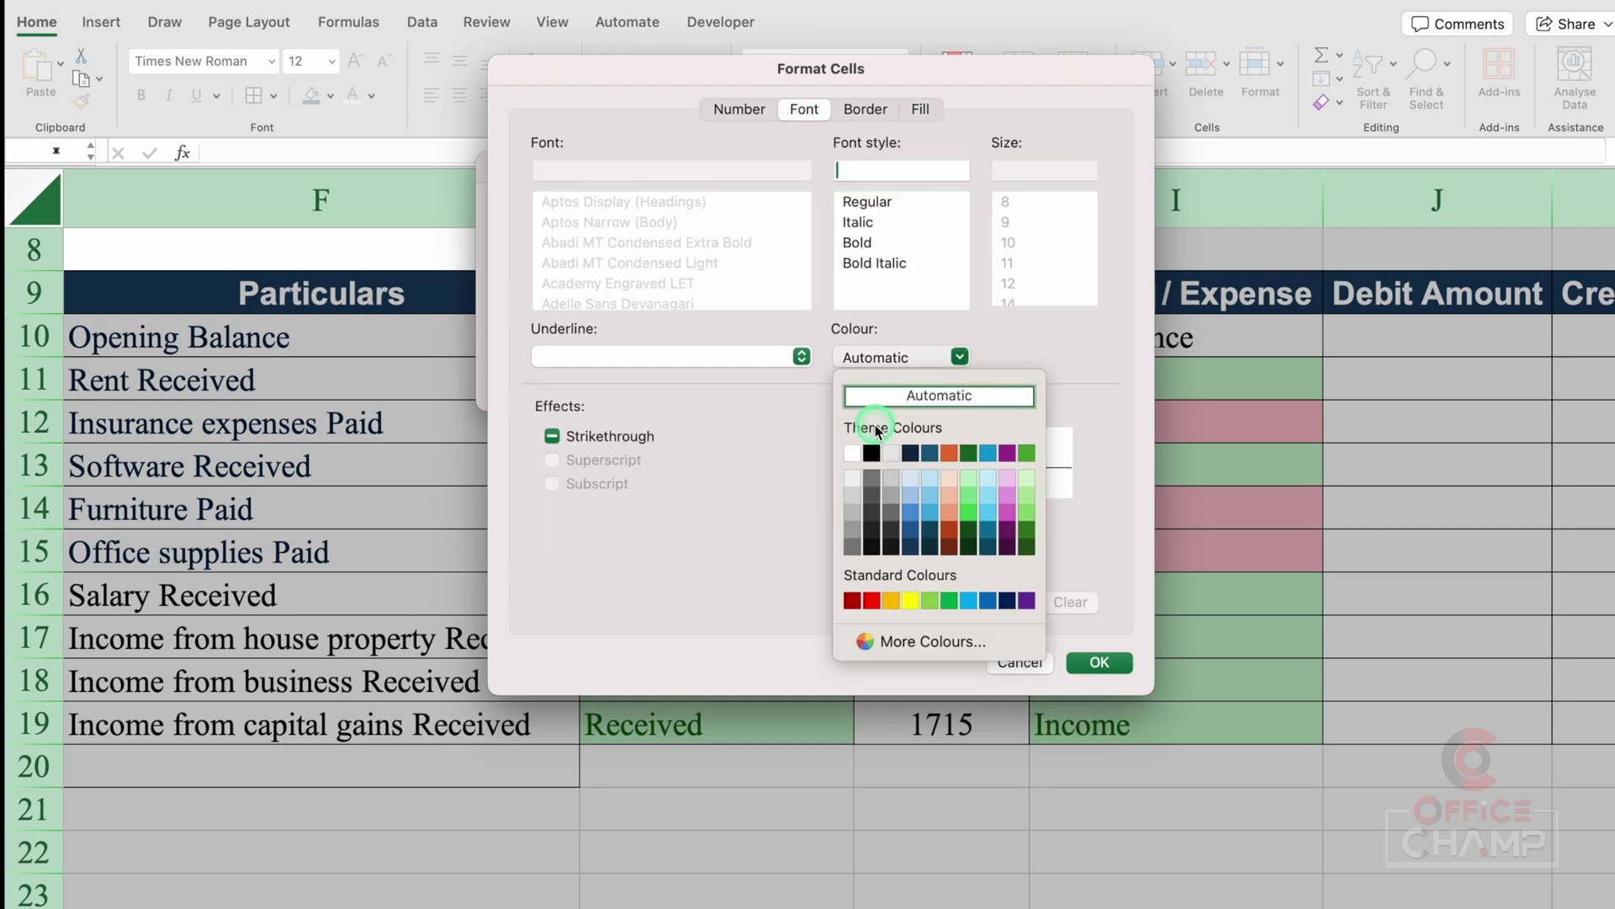
left_click(853, 452)
left_click(1075, 610)
left_click(1100, 662)
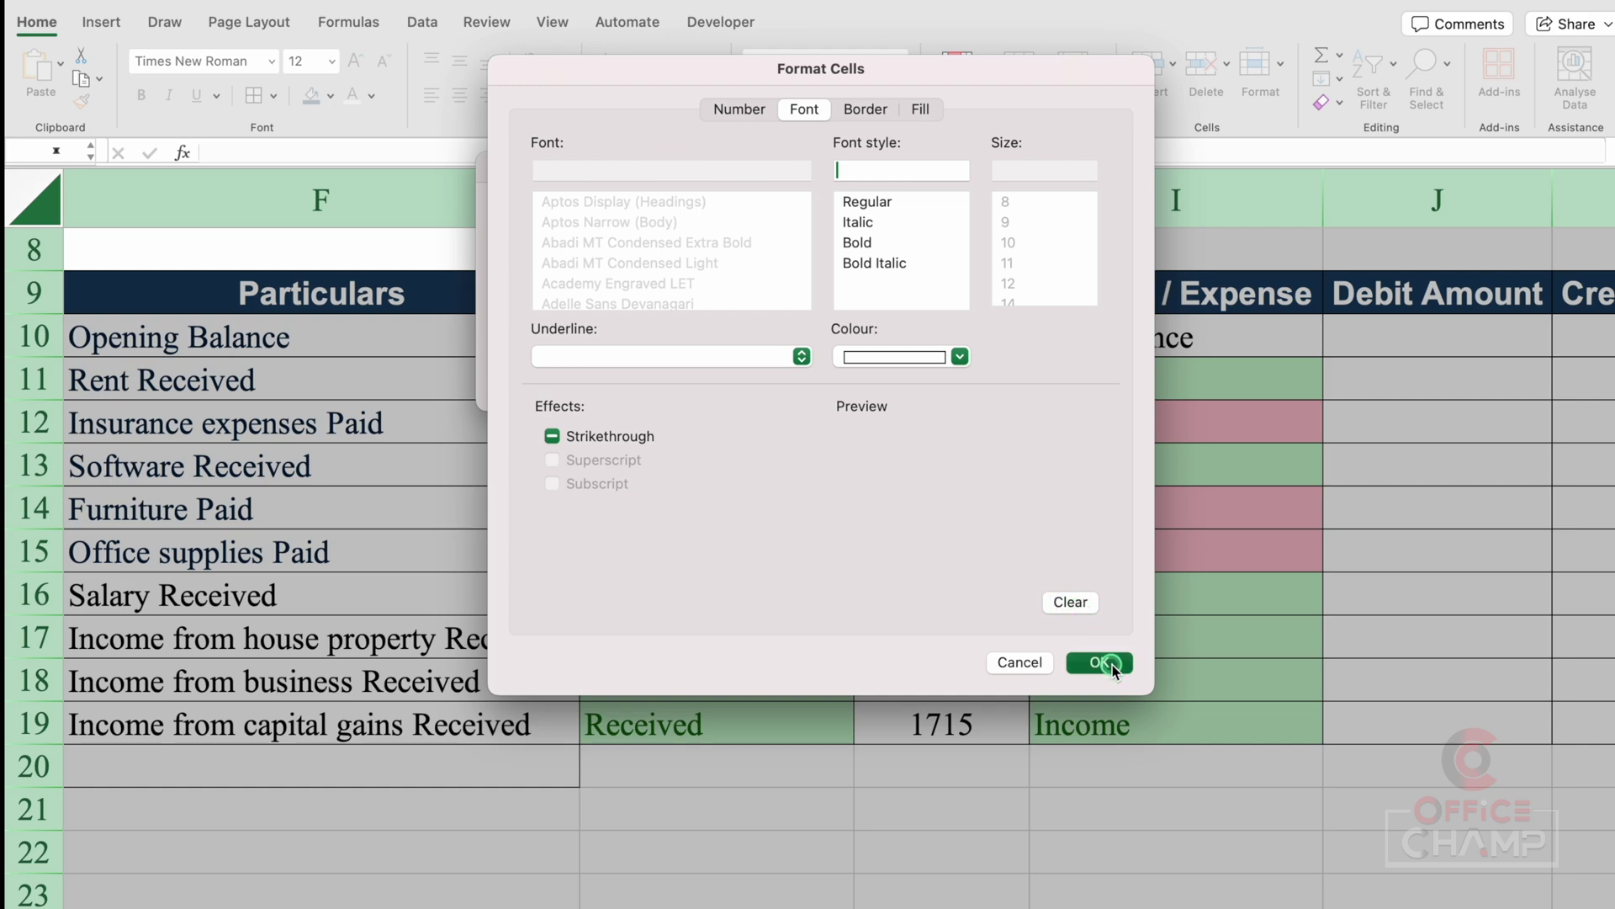
left_click(968, 377)
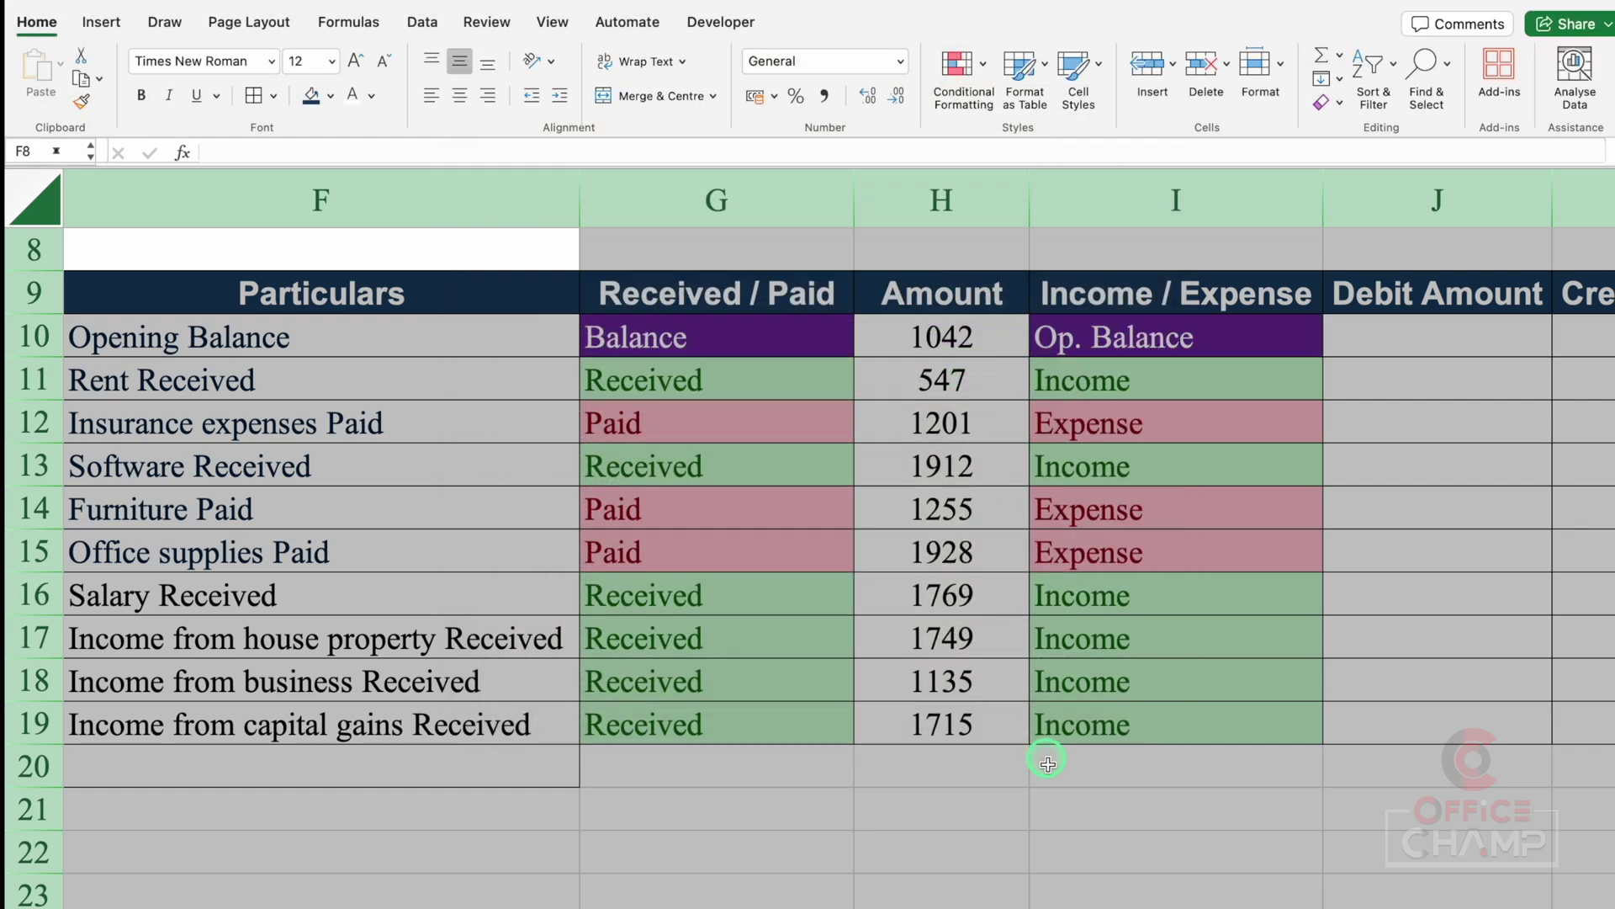
left_click(1056, 793)
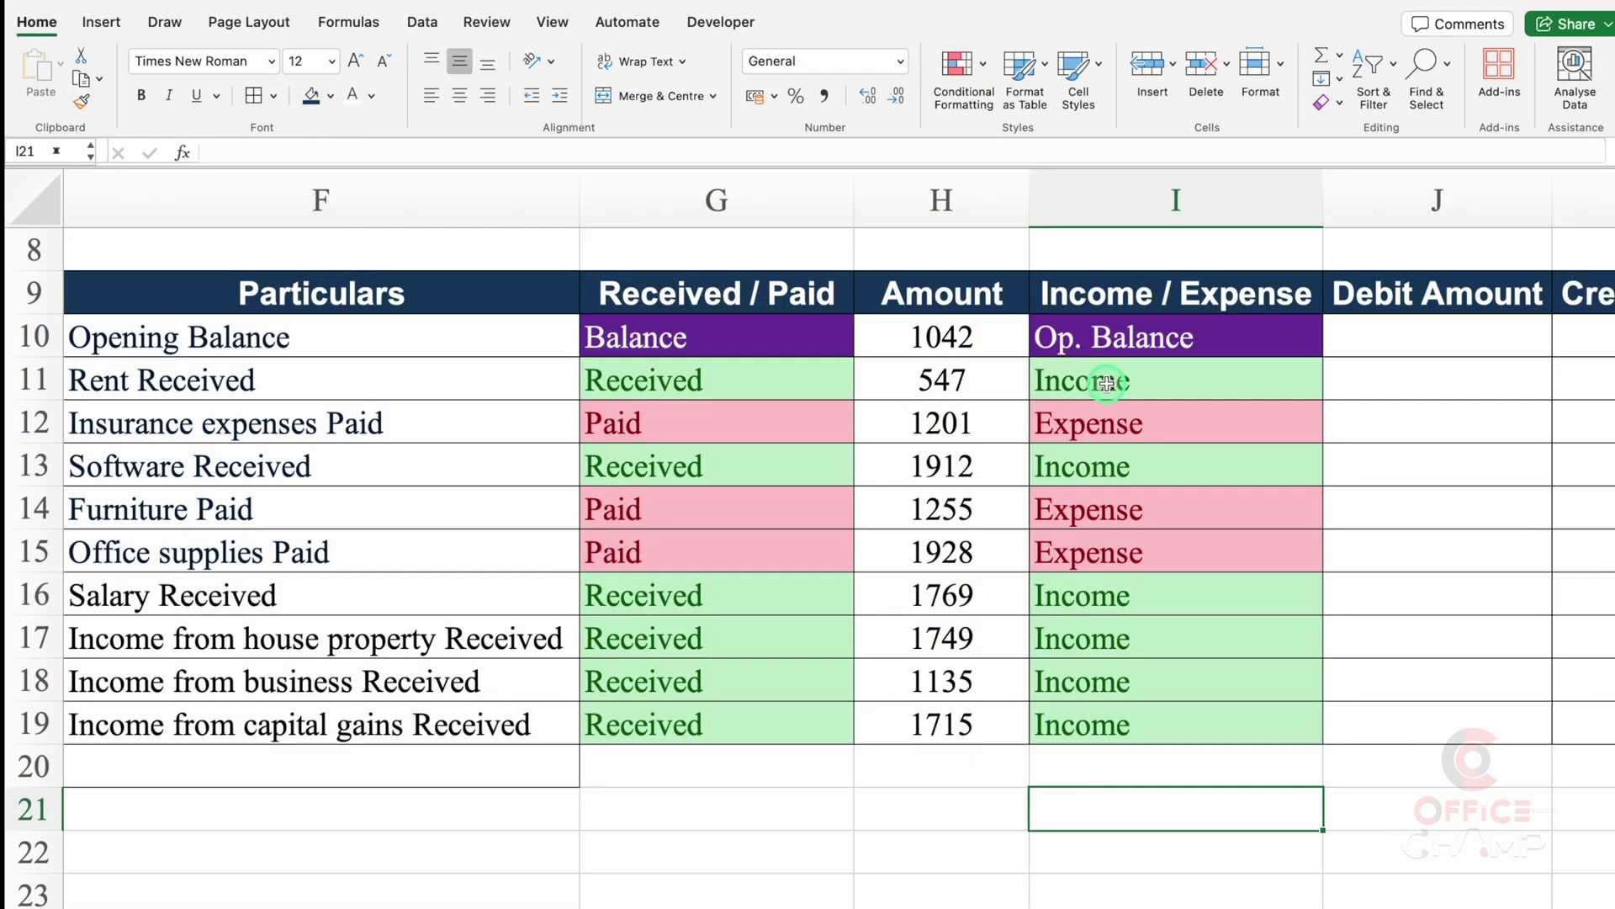
Enter the formula =IF(G10="Paid",H10,"") in the first Debit Amount cell, J10.
scroll(1056, 896, "right", 5)
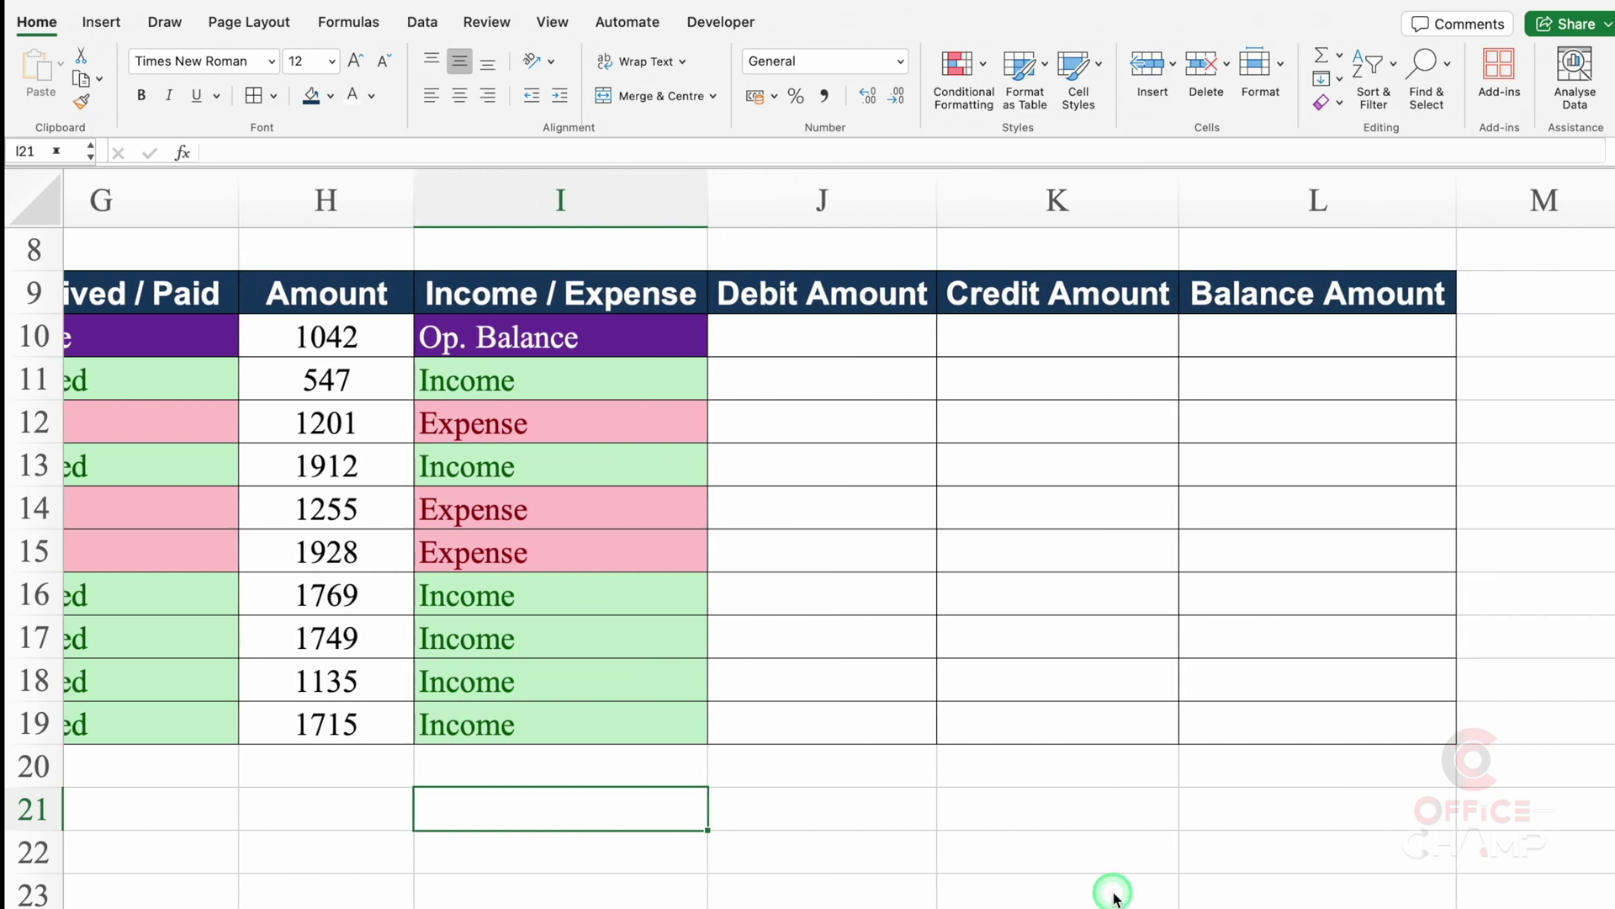
left_click(803, 341)
scroll(1199, 905, "left", 4)
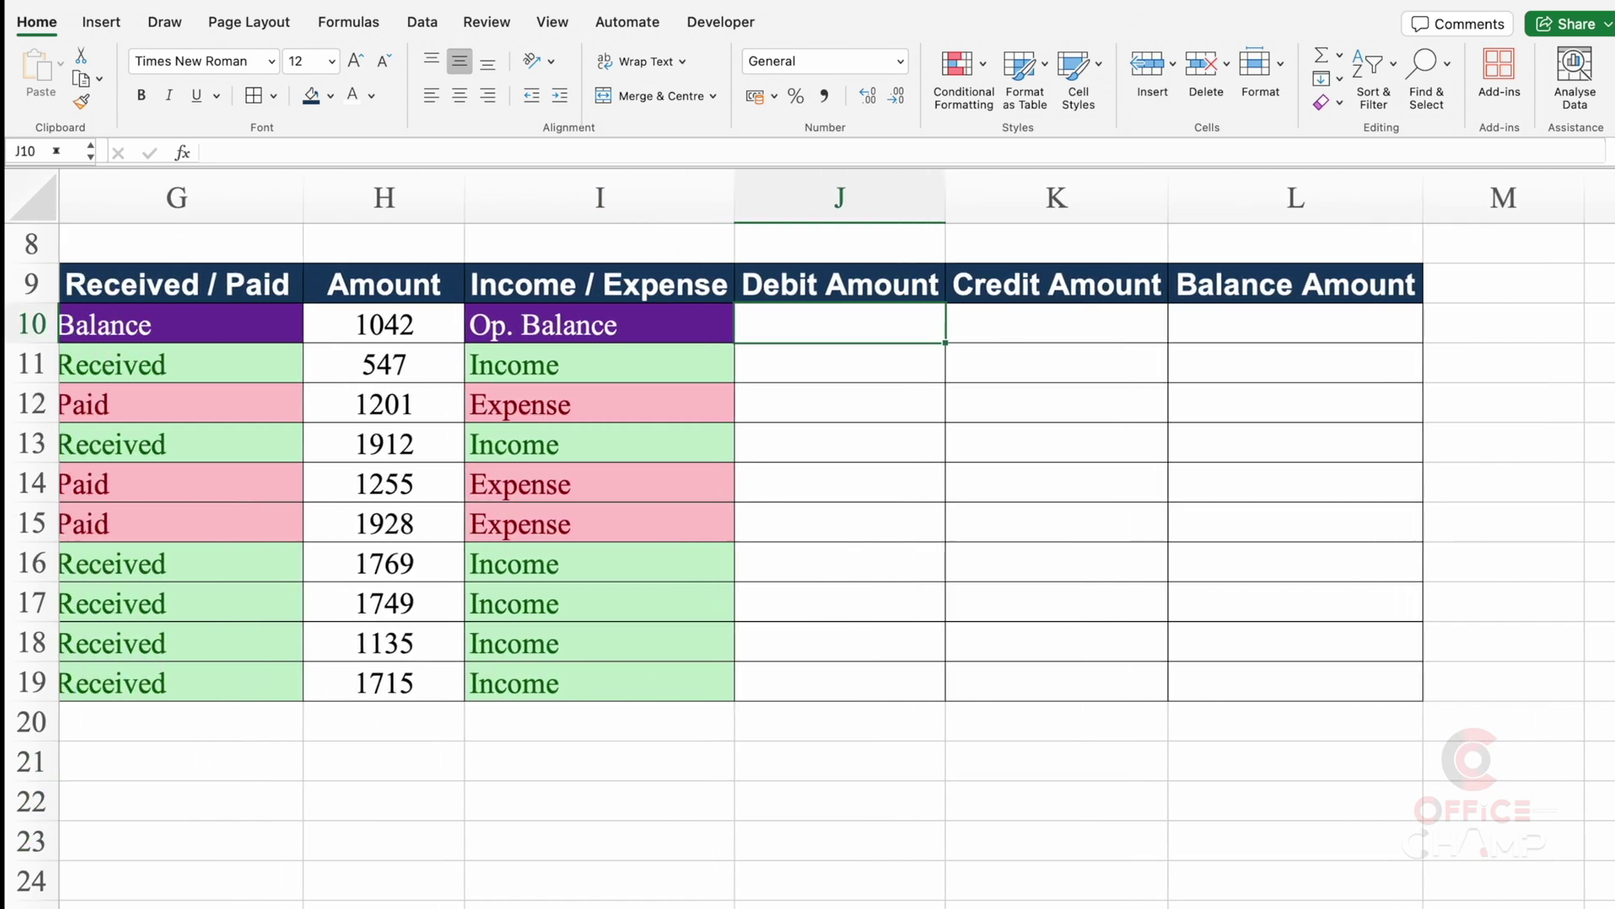
type("=")
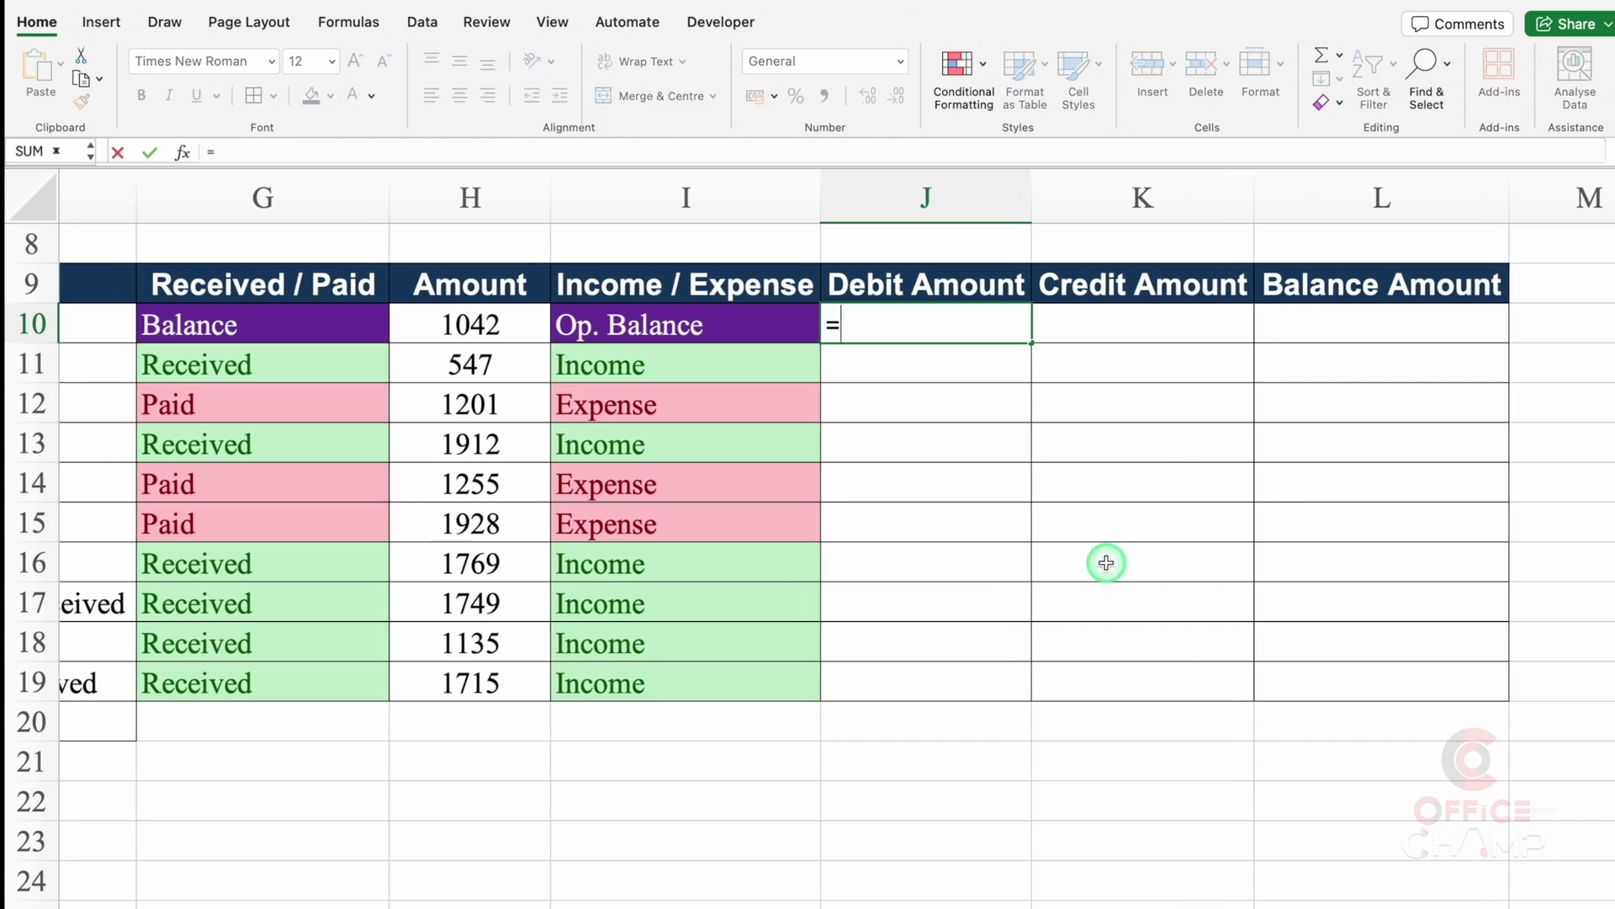
type("if")
double_click(922, 387)
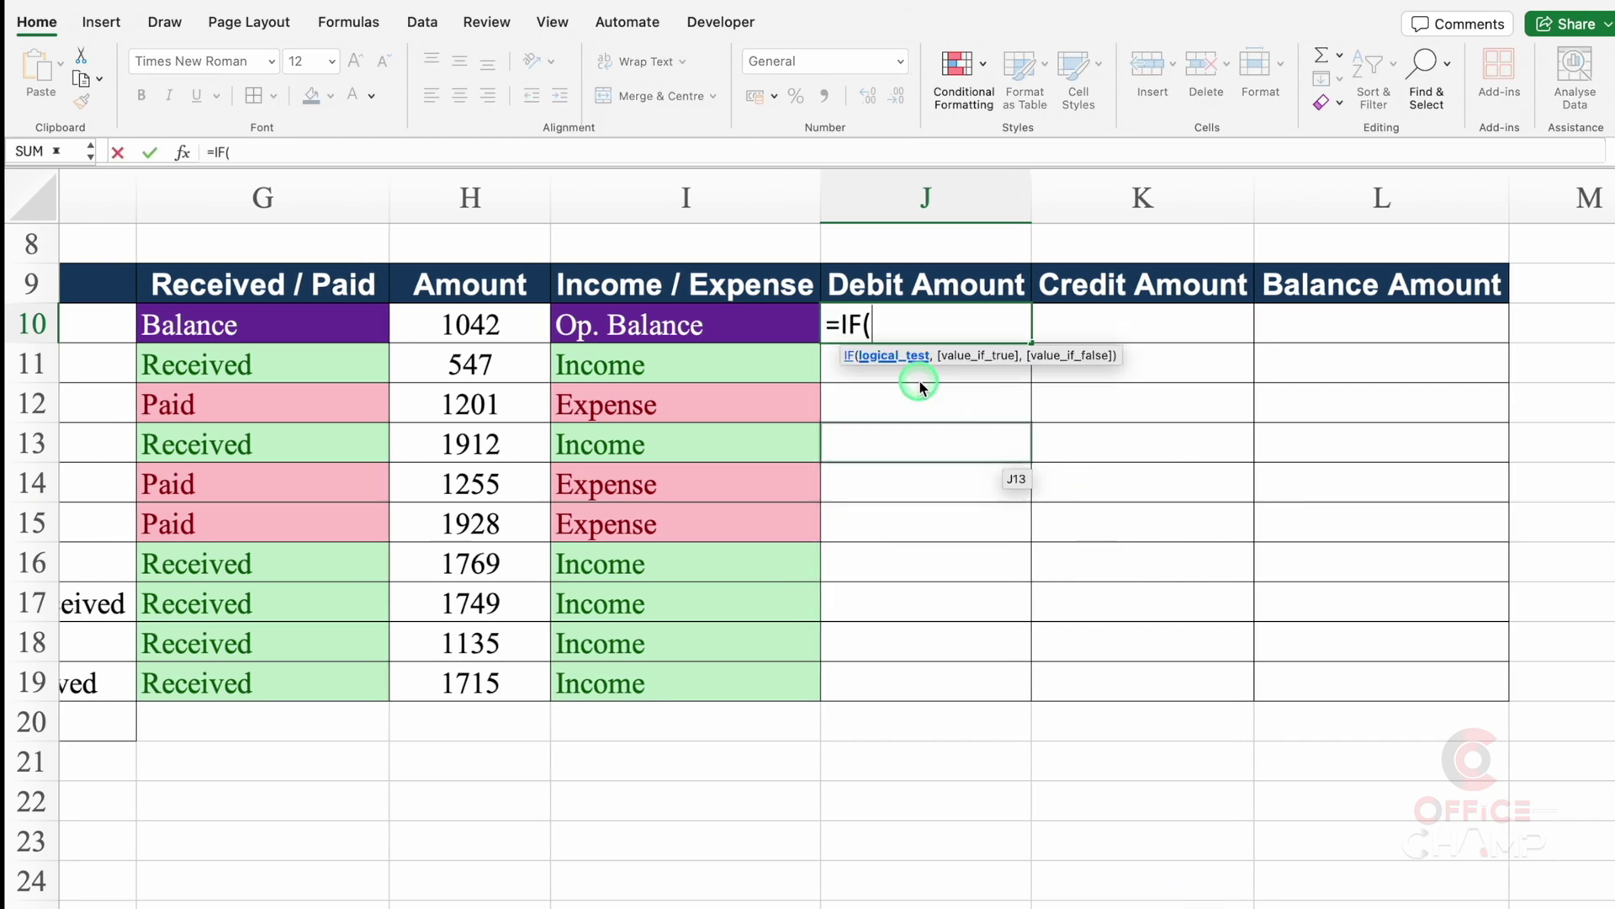
left_click(262, 322)
type("=")
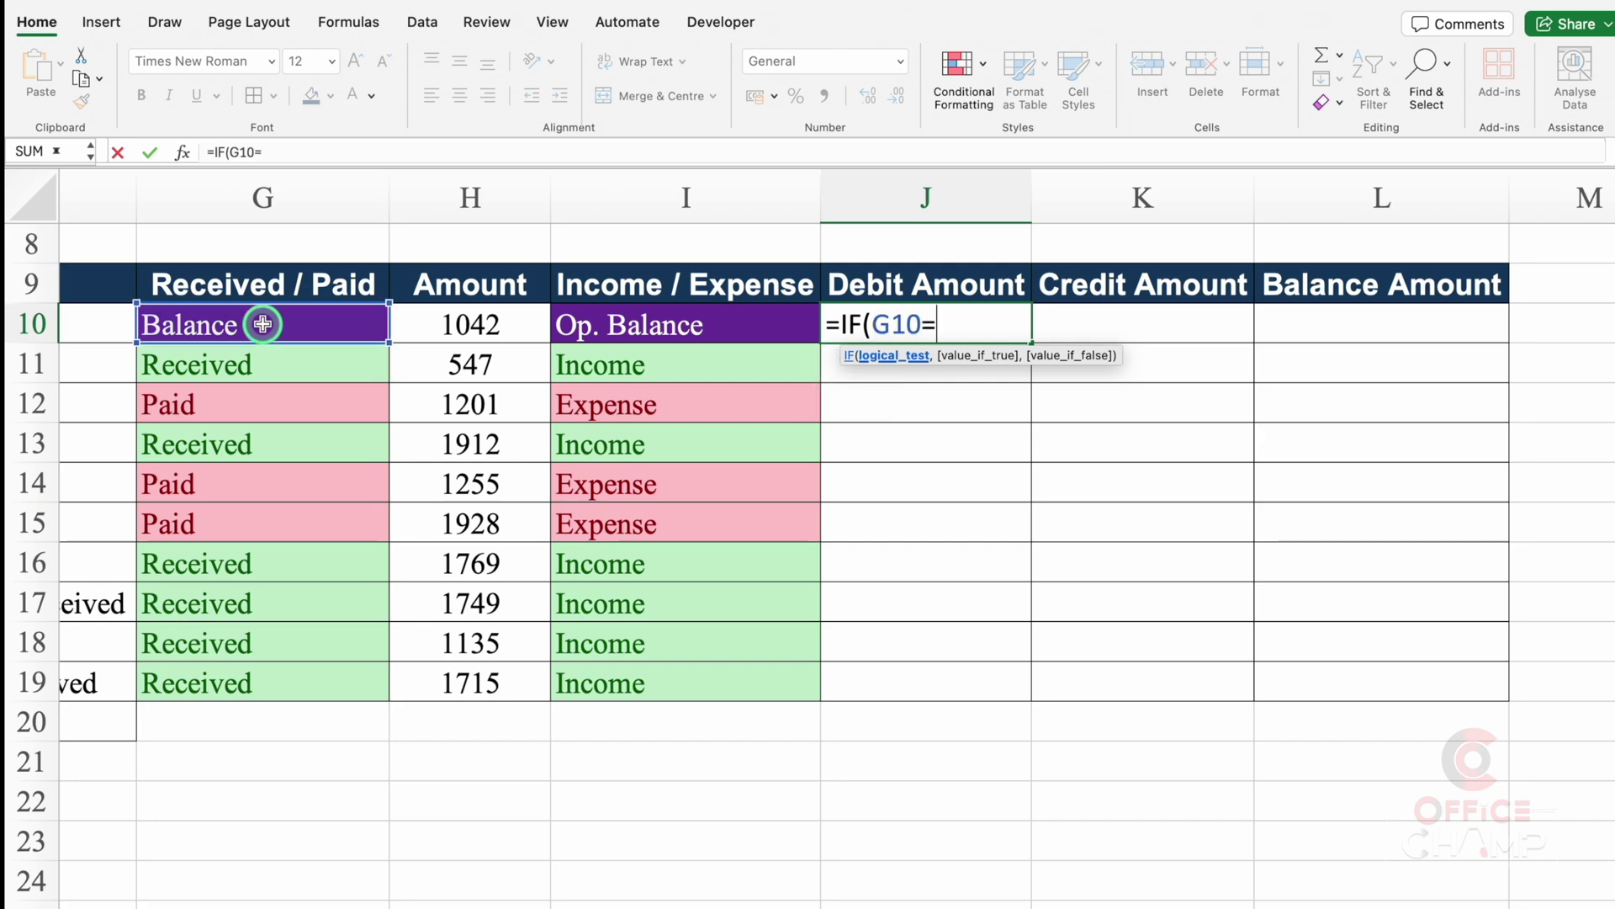
type("\"Paid\"")
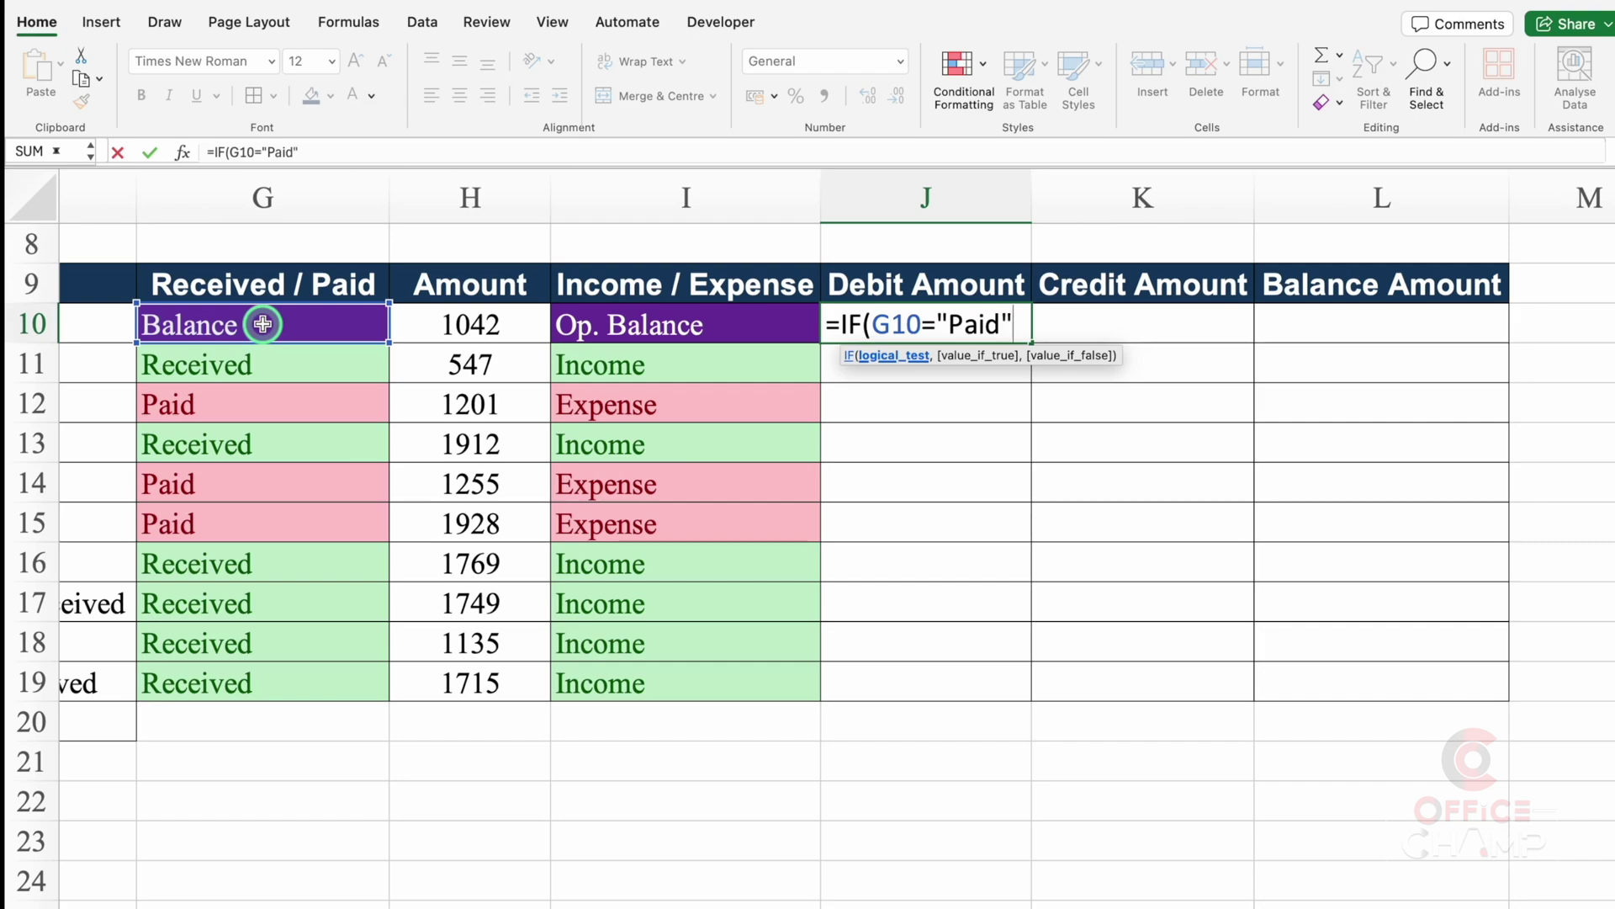
type(",")
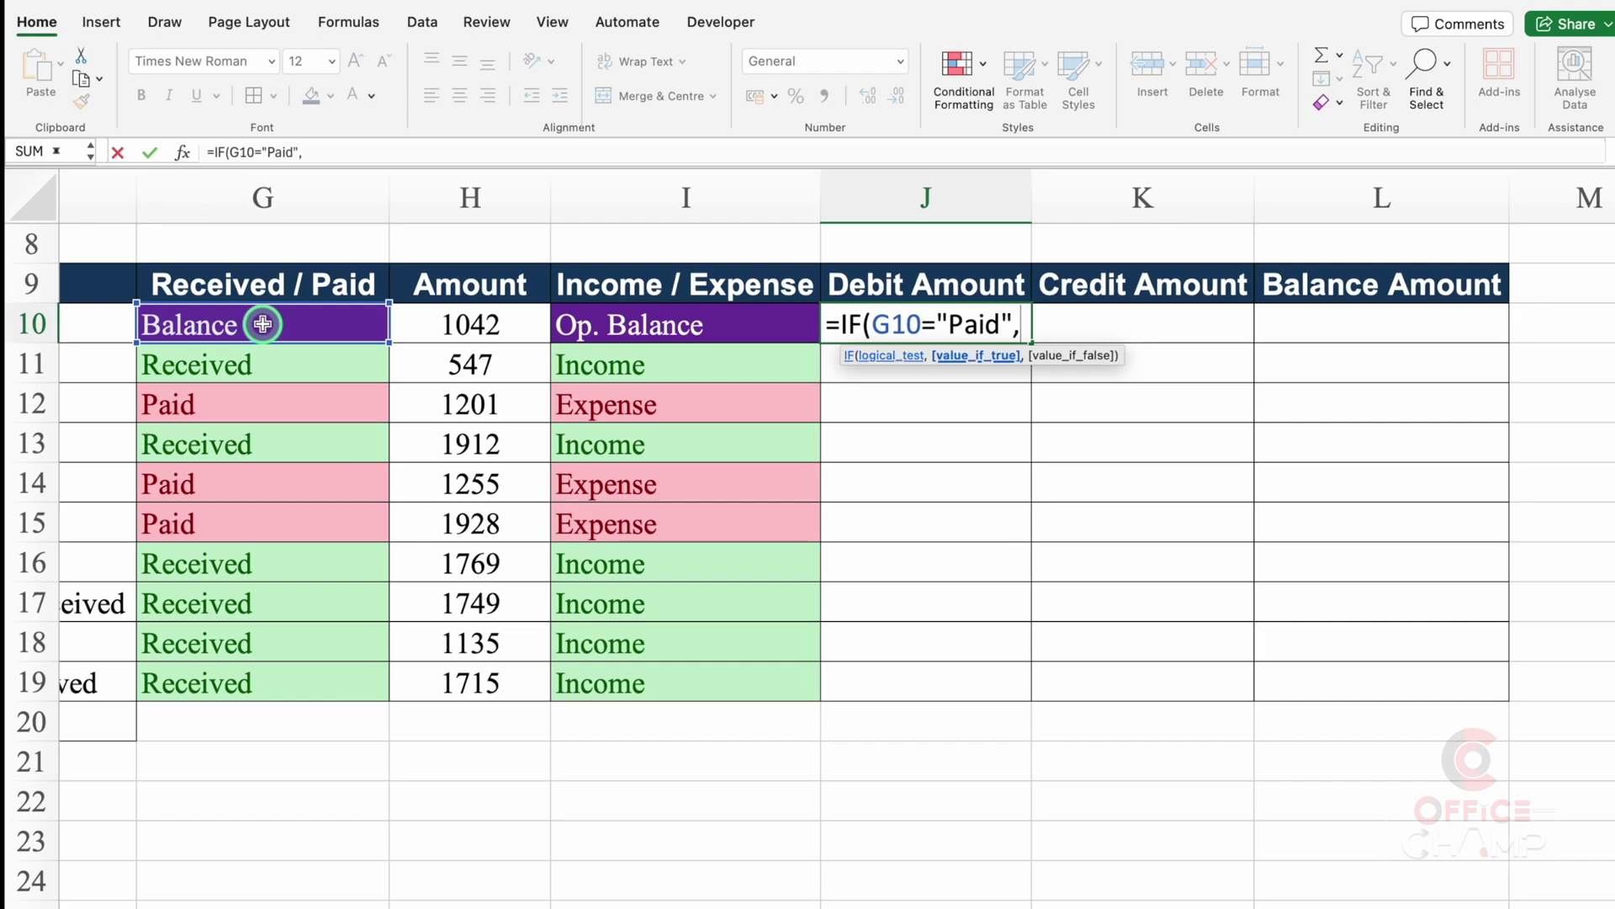
left_click(482, 323)
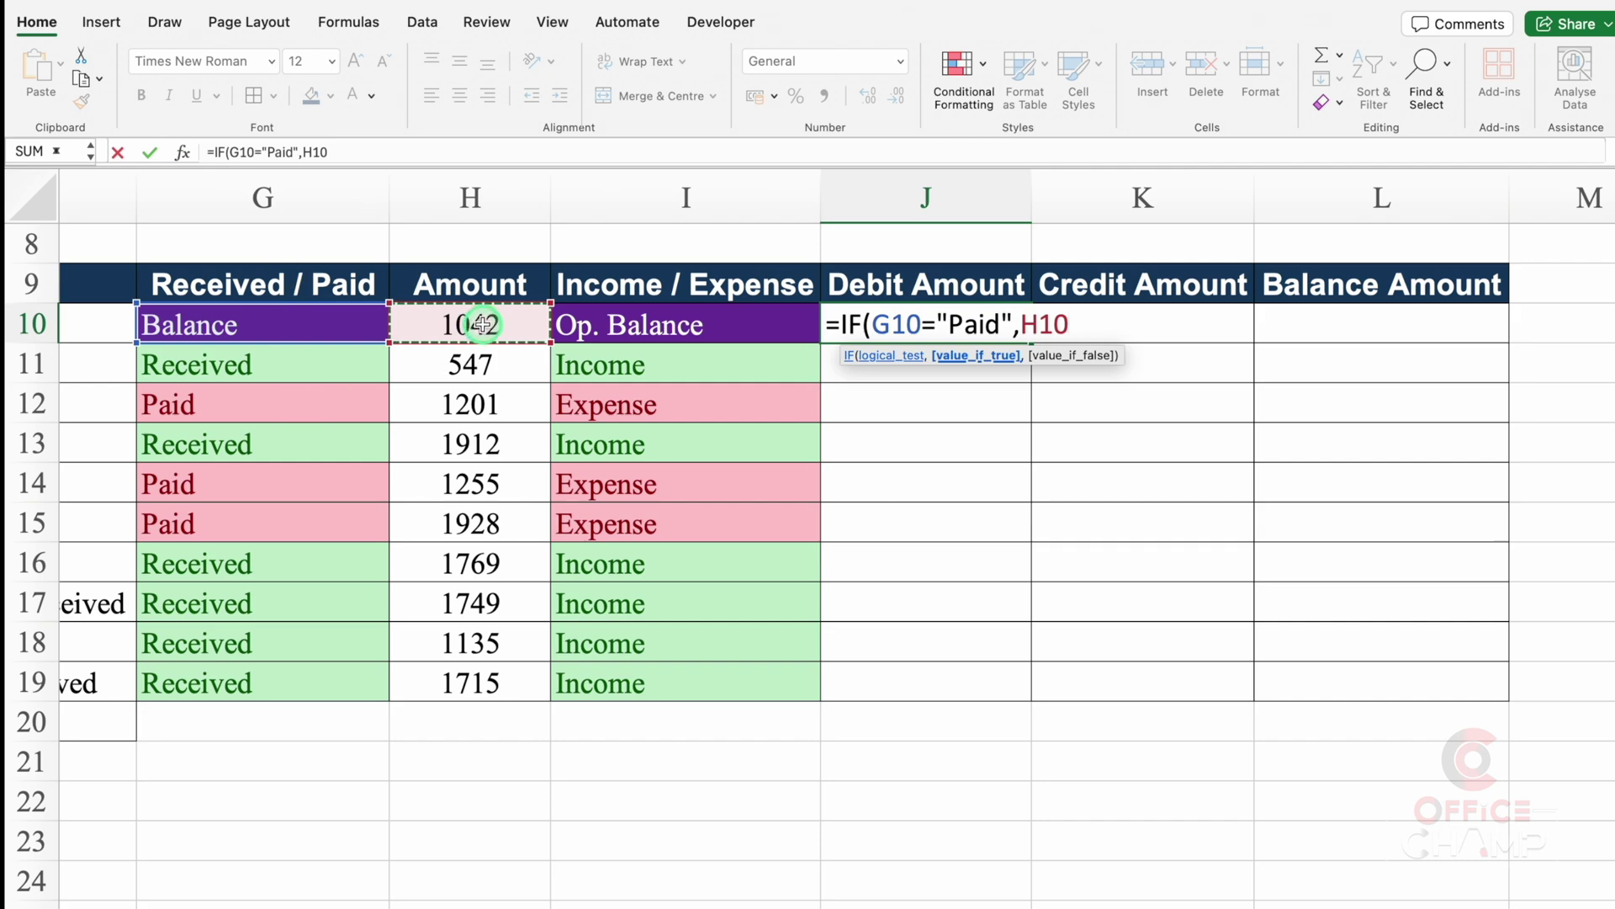
type(",")
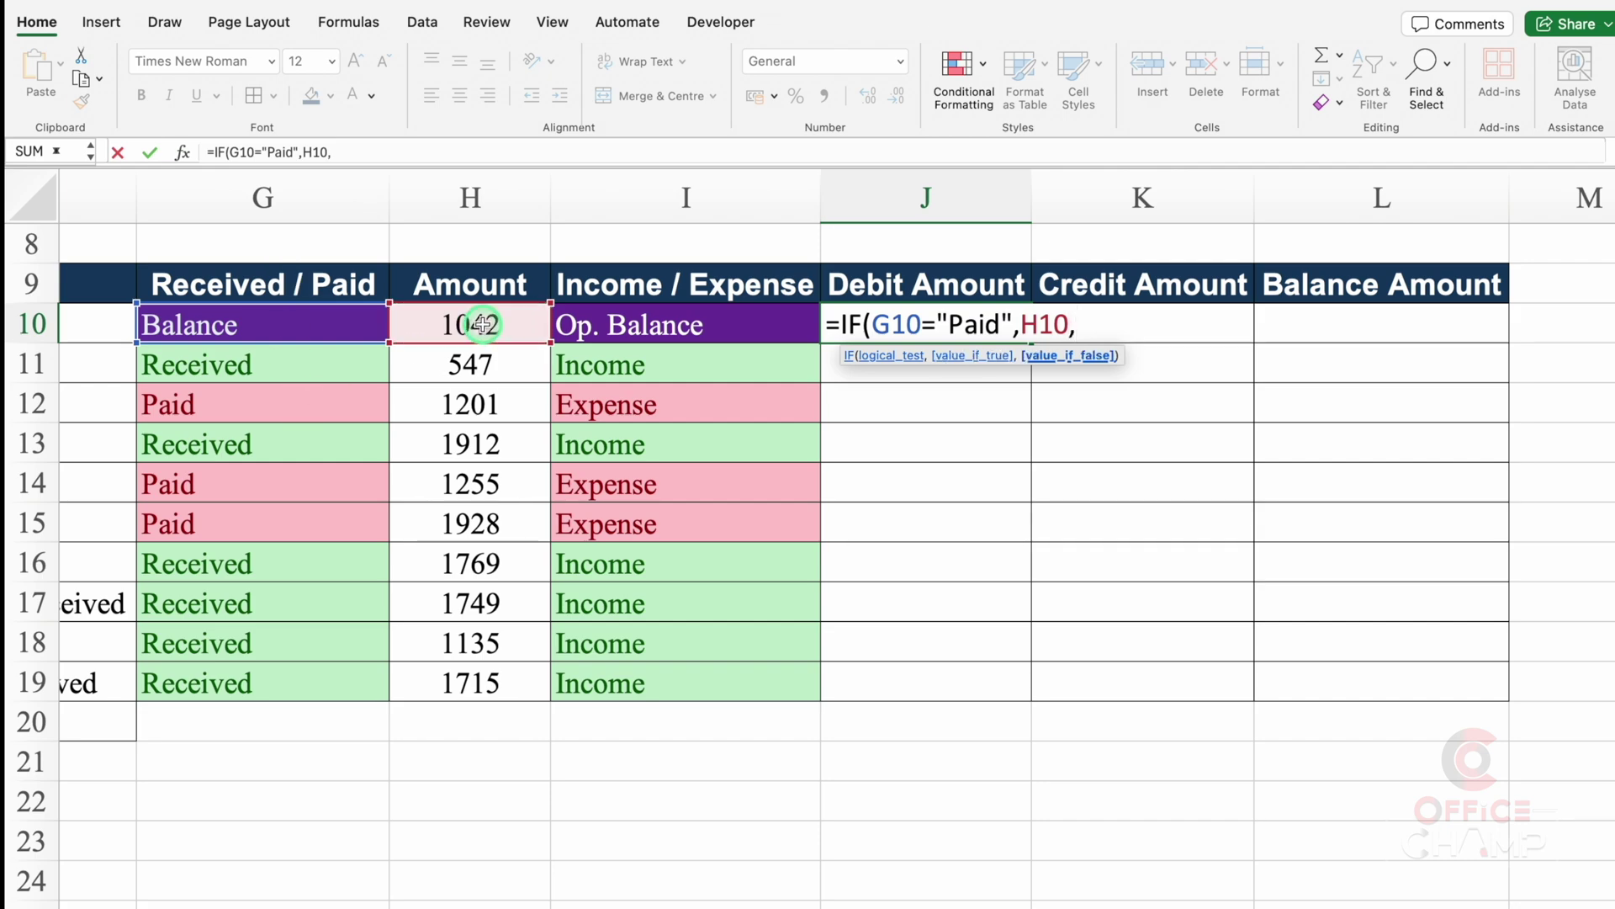
type("\"\")")
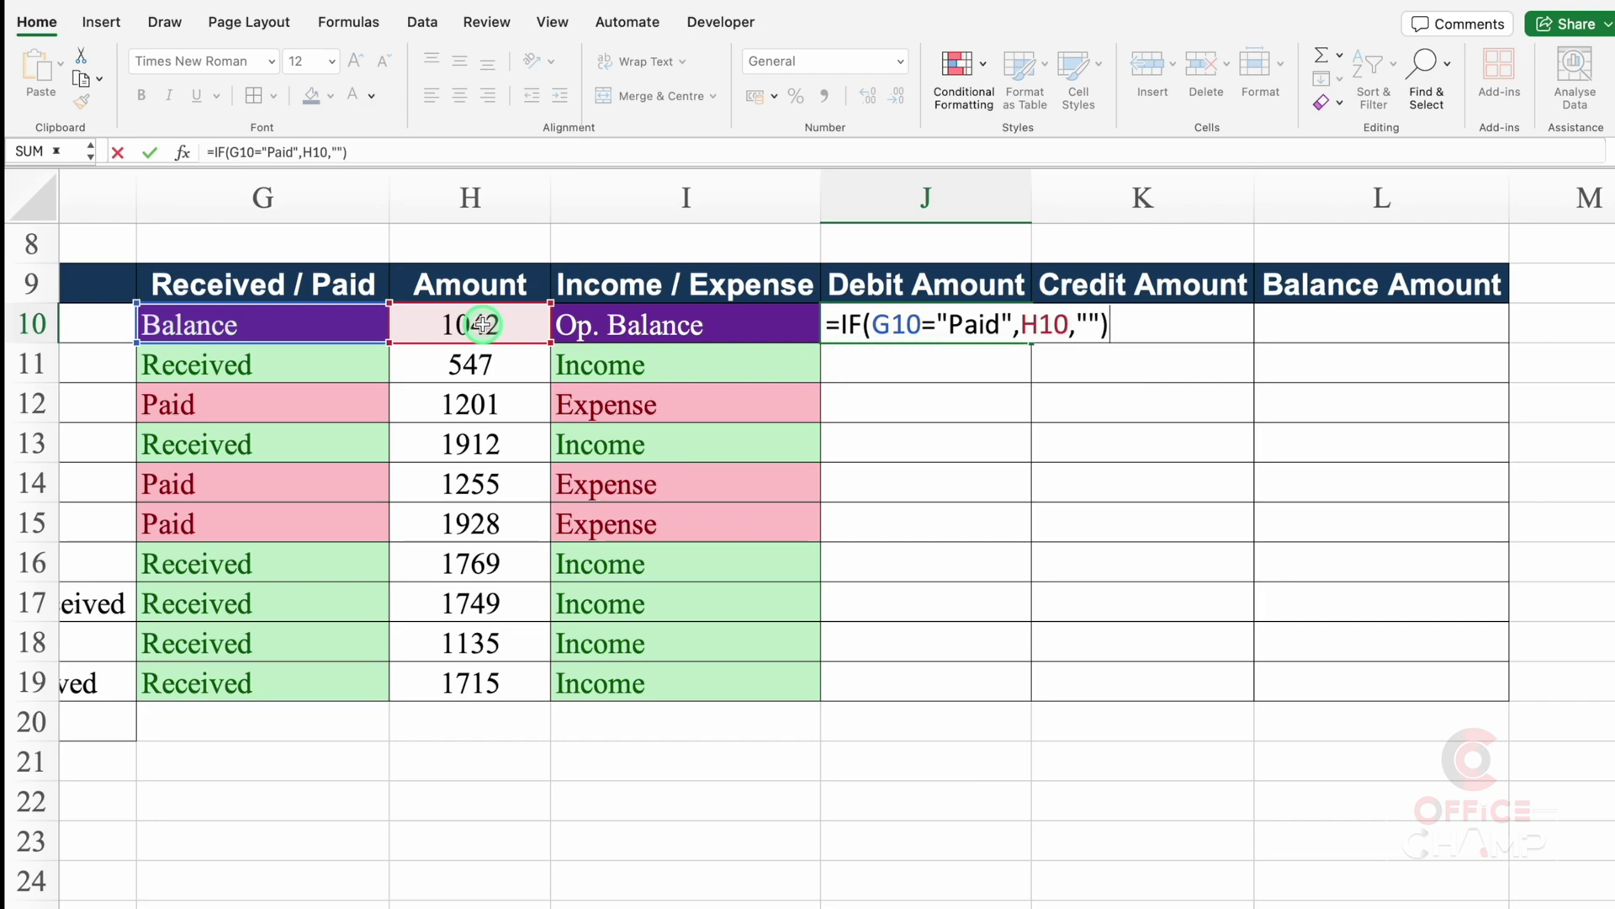
key("Return")
Edit the Debit Amount formula in J10 so its value-if-false argument is "0".
left_click(959, 322)
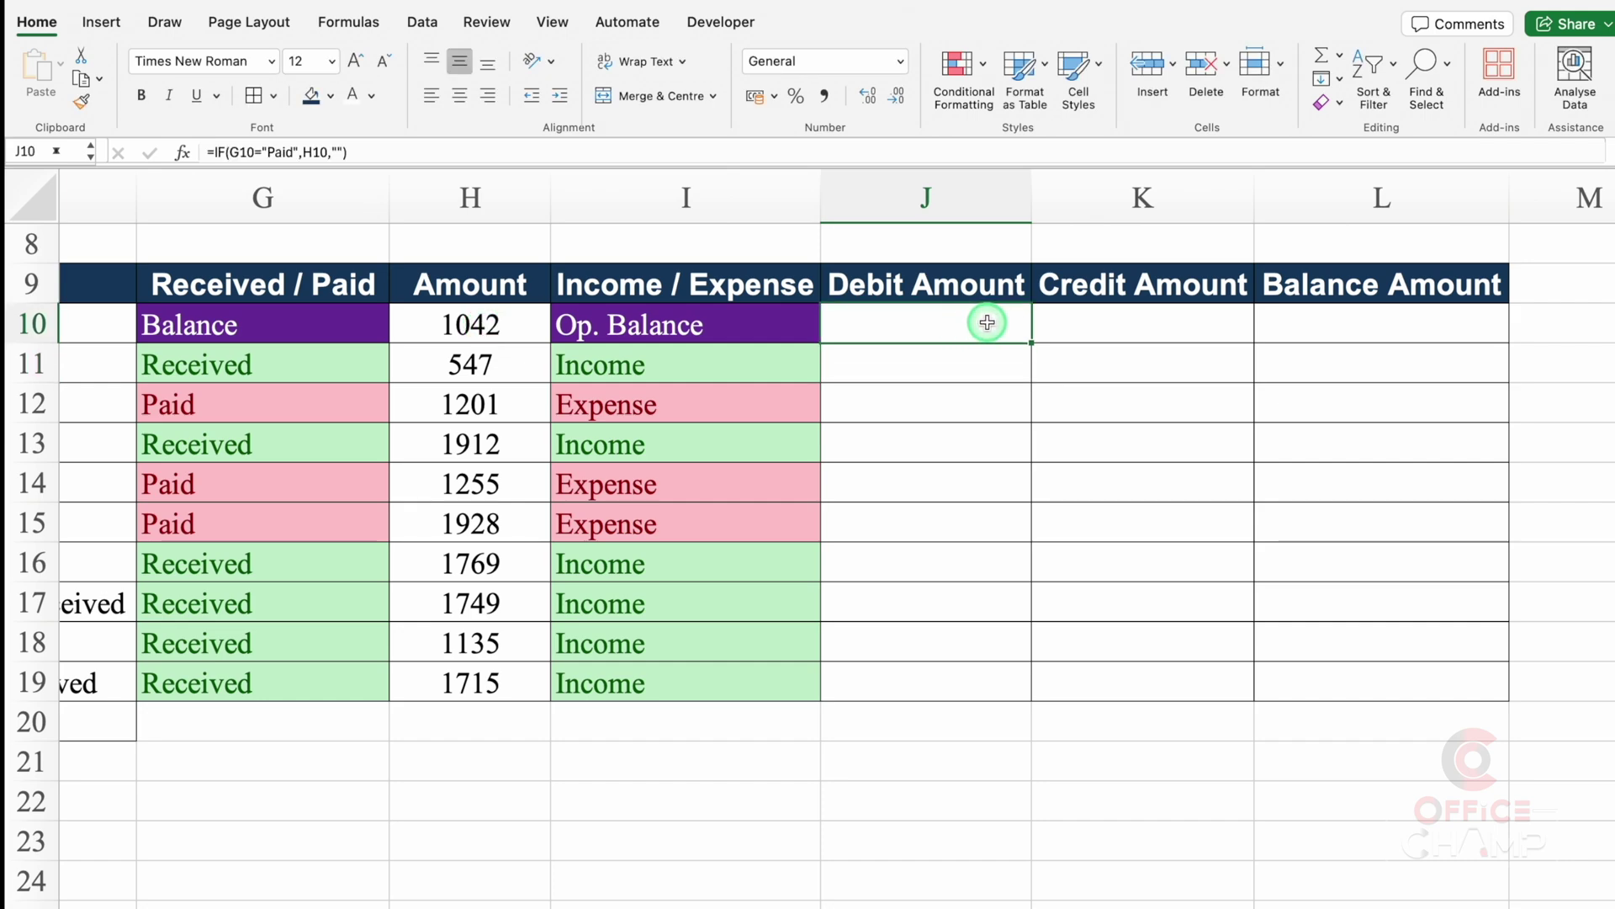
double_click(987, 322)
left_click(1086, 324)
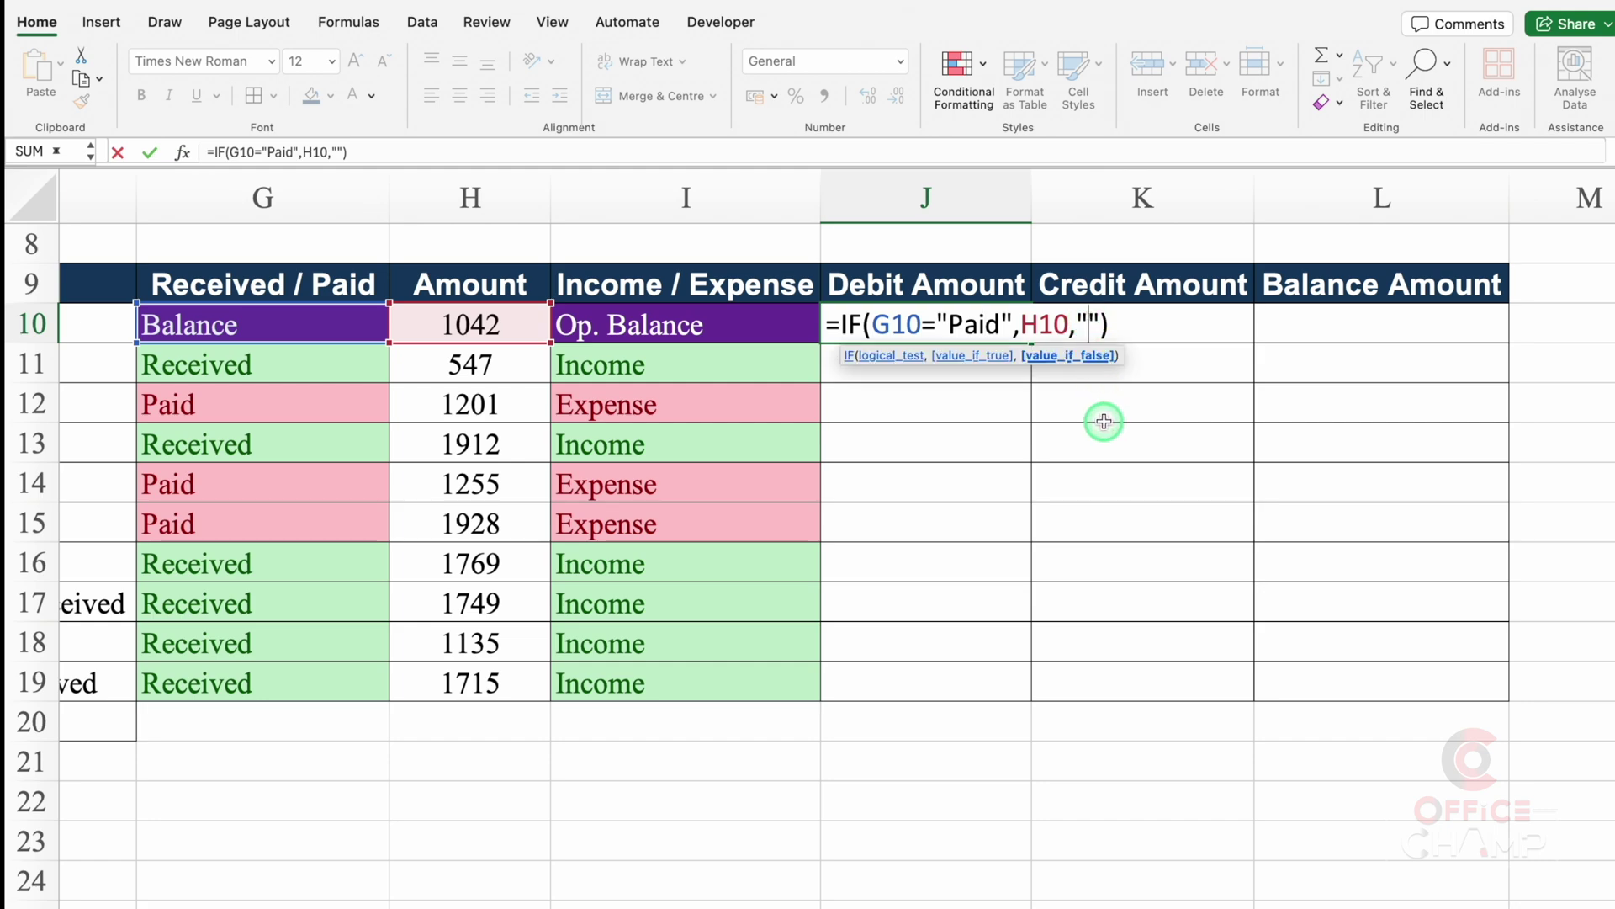
type("0")
key("Return")
Centre the contents of J10 and fill its formula down the Debit Amount column to row 19.
left_click(946, 329)
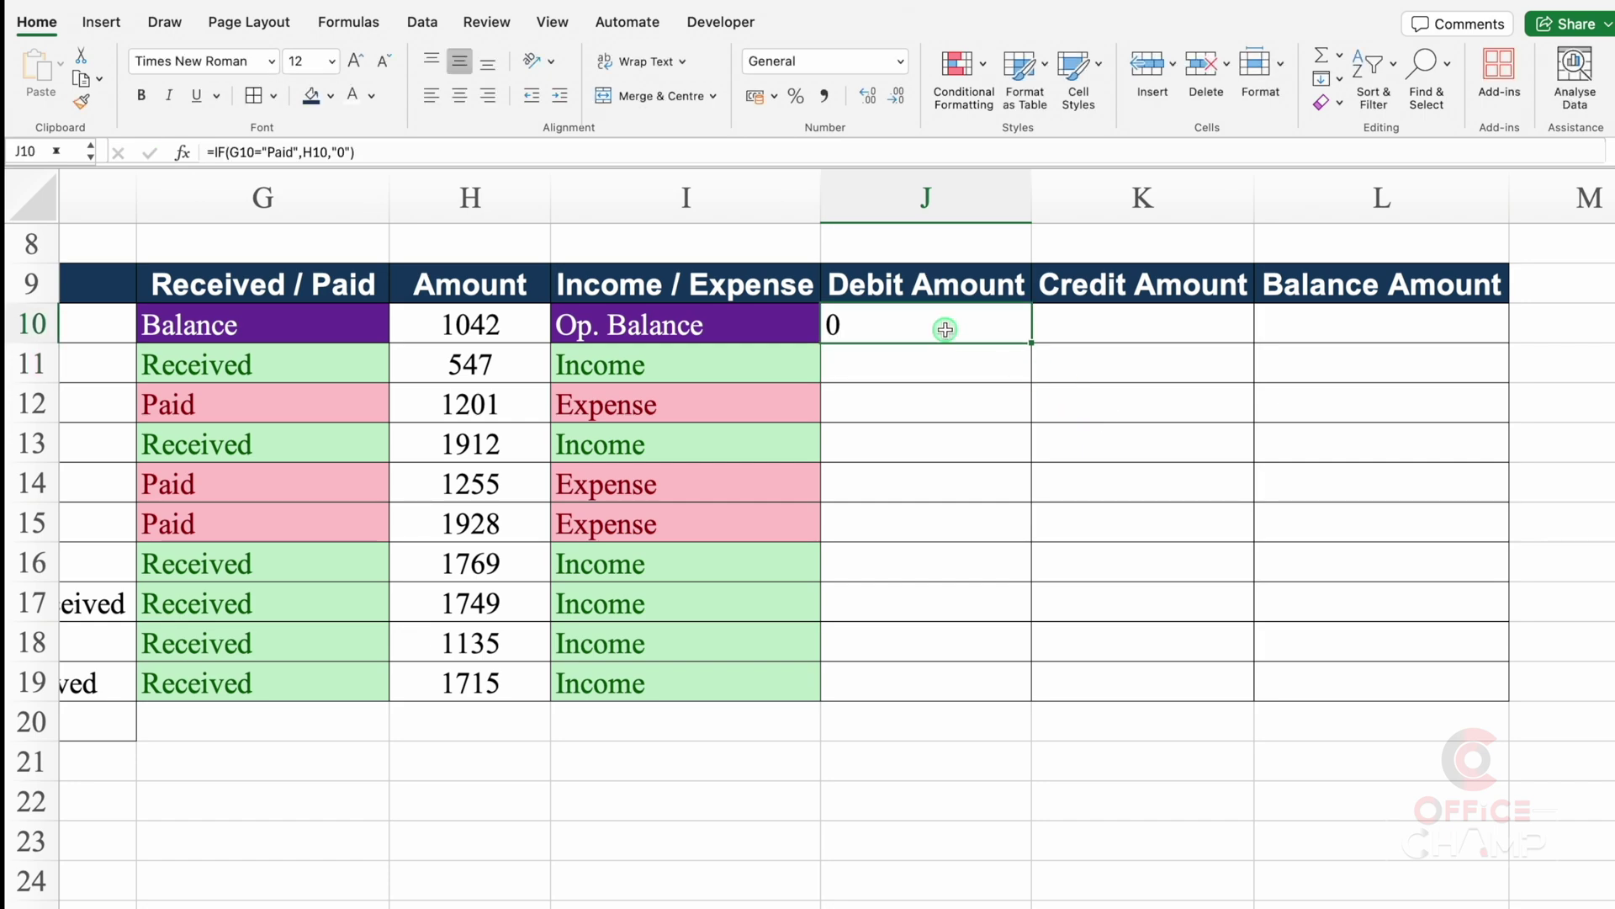
left_click(461, 96)
left_click_drag(1032, 344, 1036, 693)
left_click(880, 405)
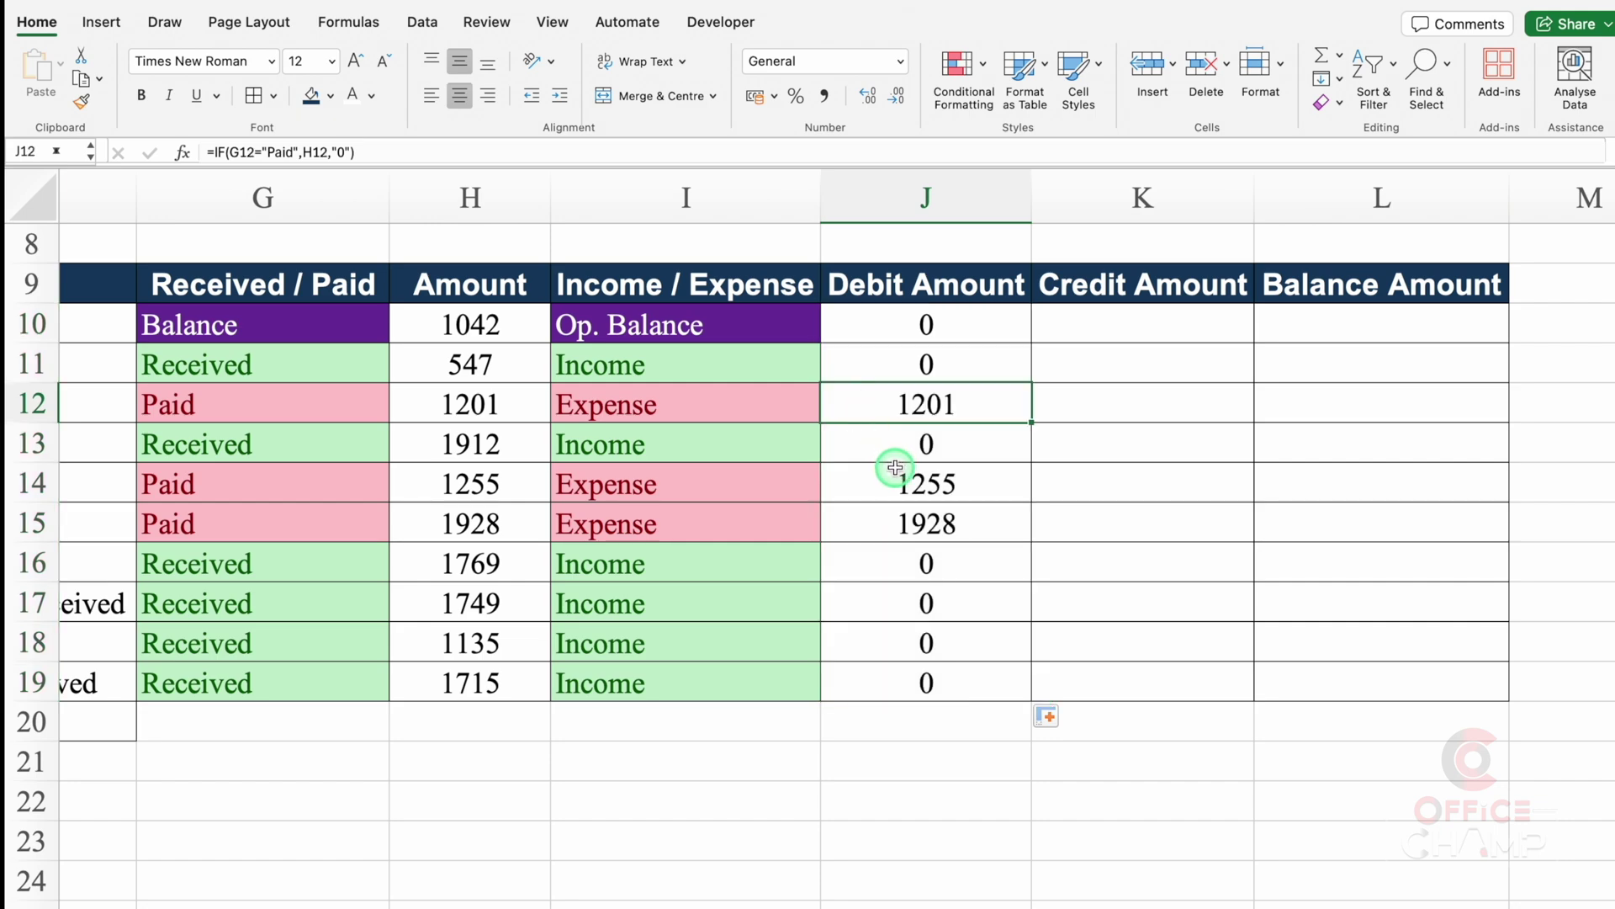
left_click(892, 481)
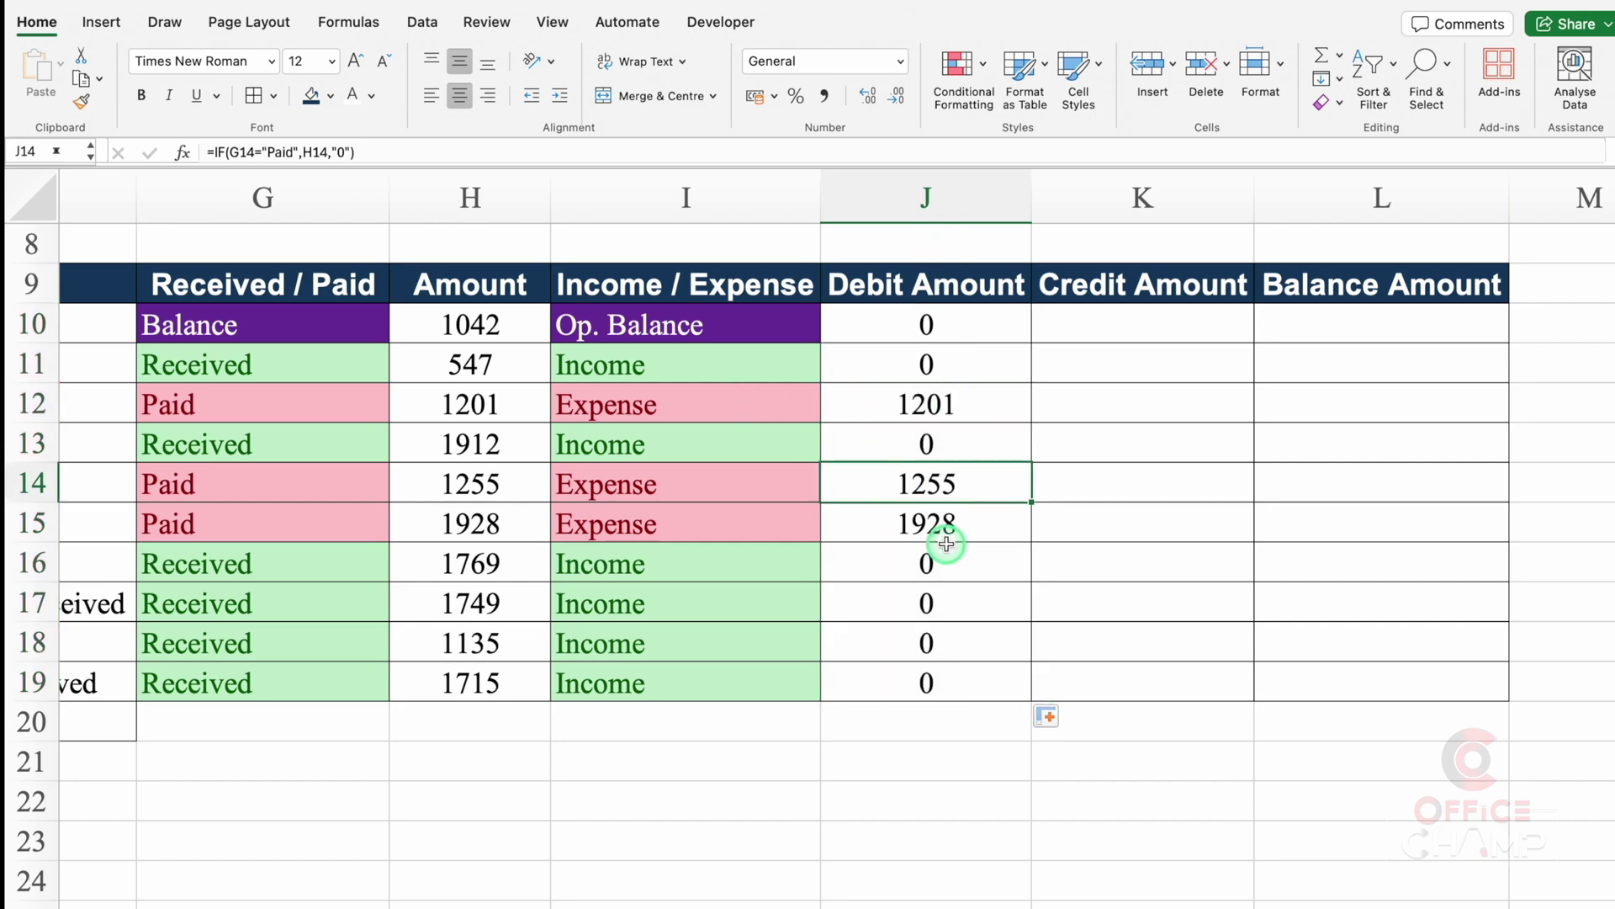
Start an IFS formula in the first Credit Amount cell, K10, that returns H10 when G10="Balance".
left_click(1107, 327)
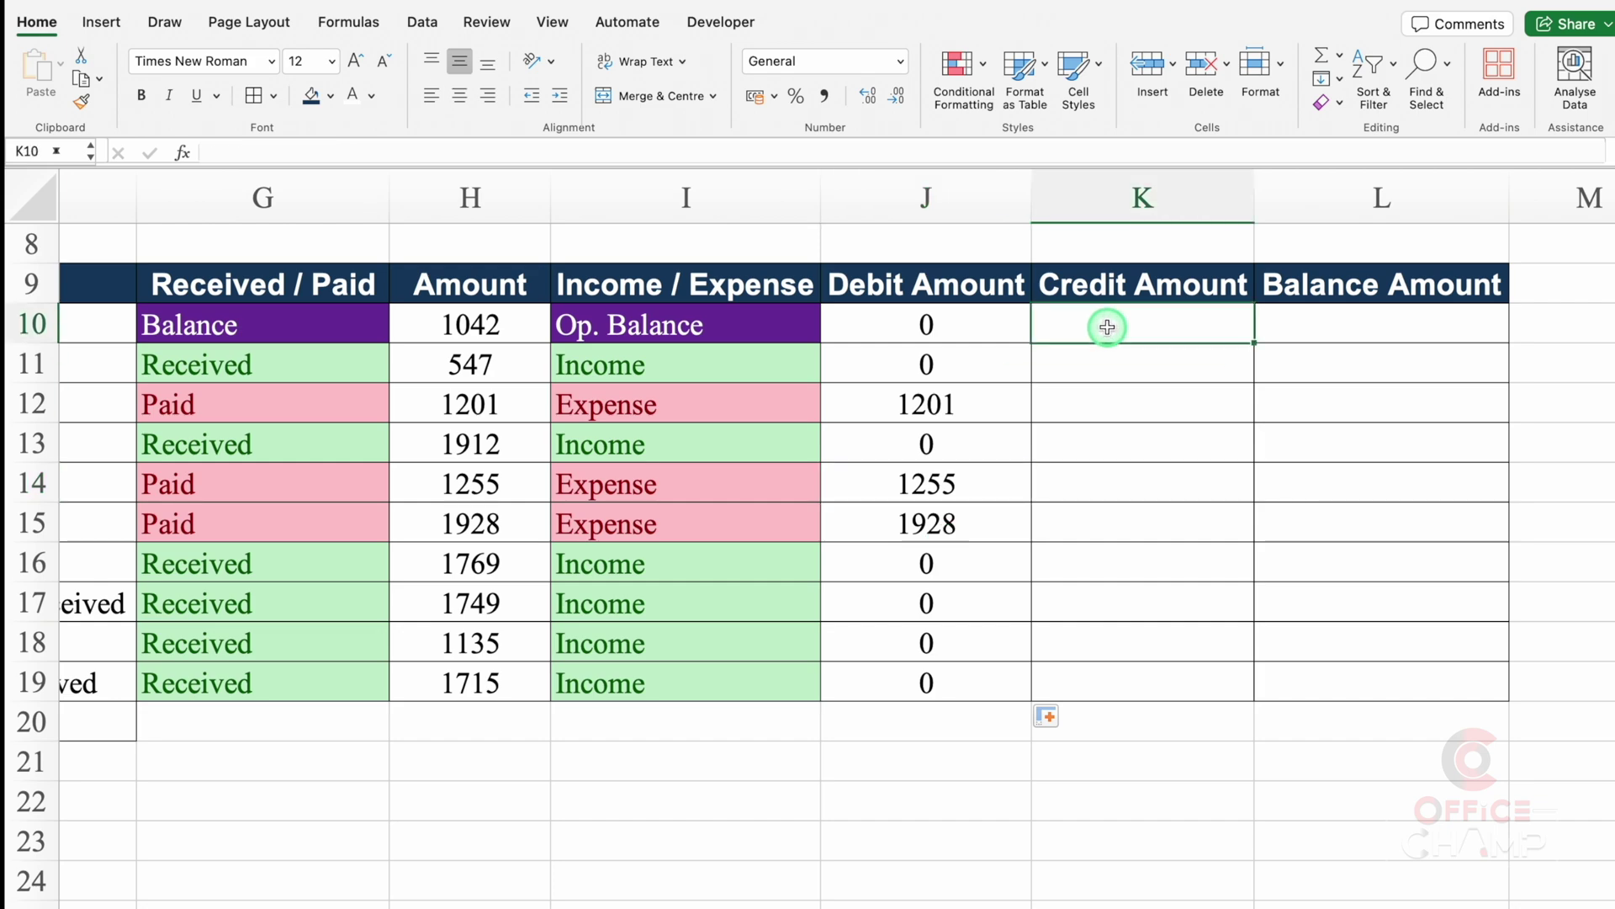
type("=")
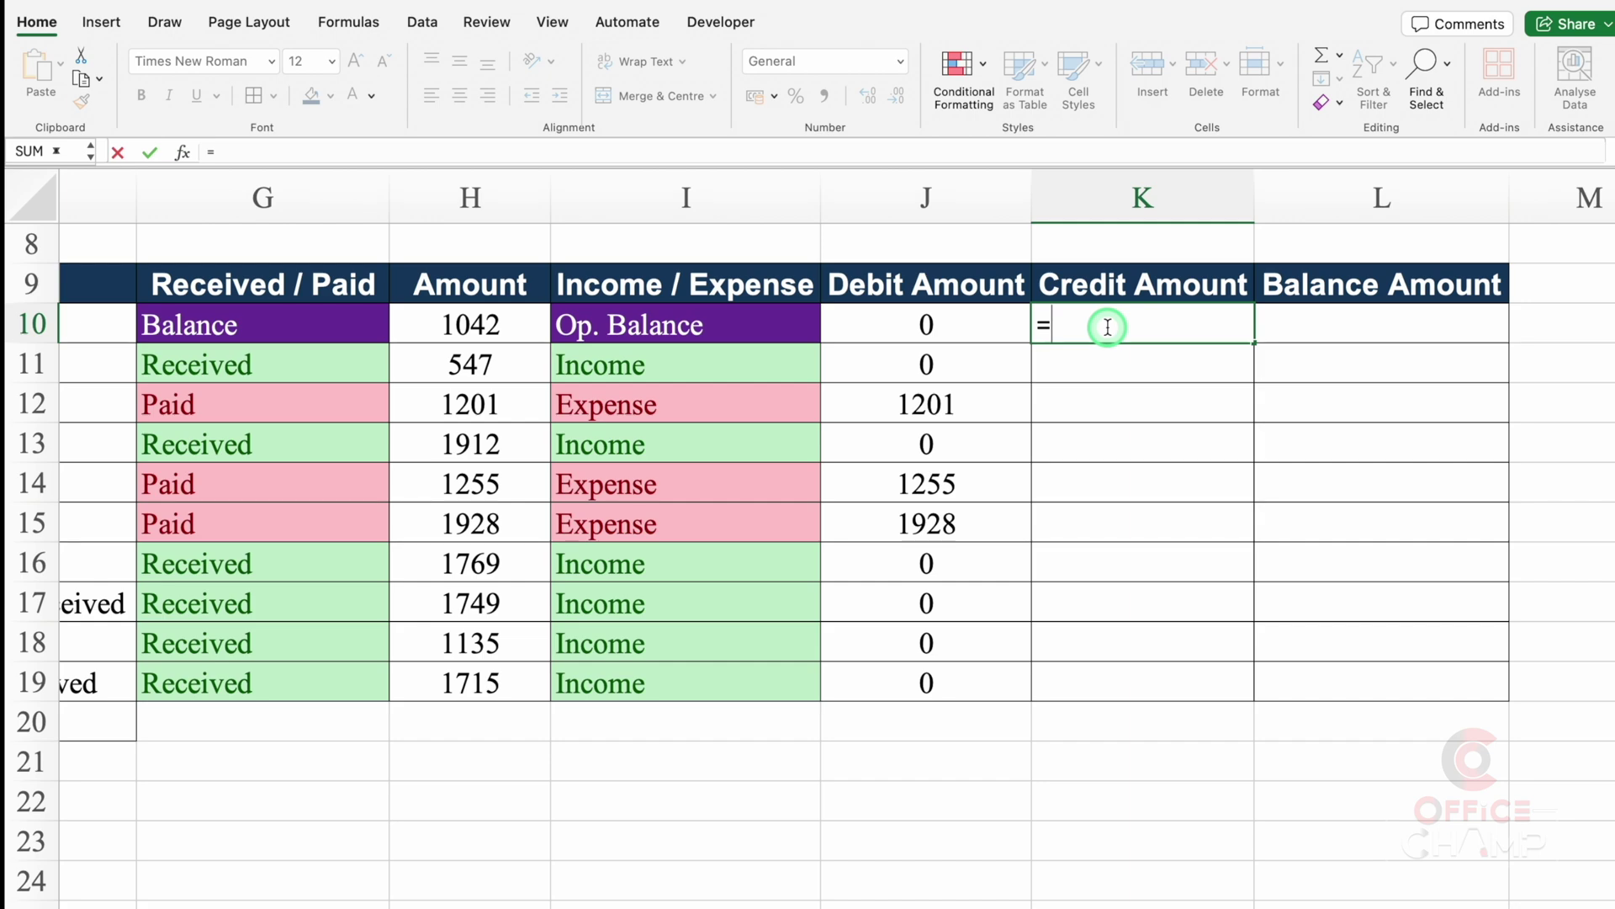
type("I")
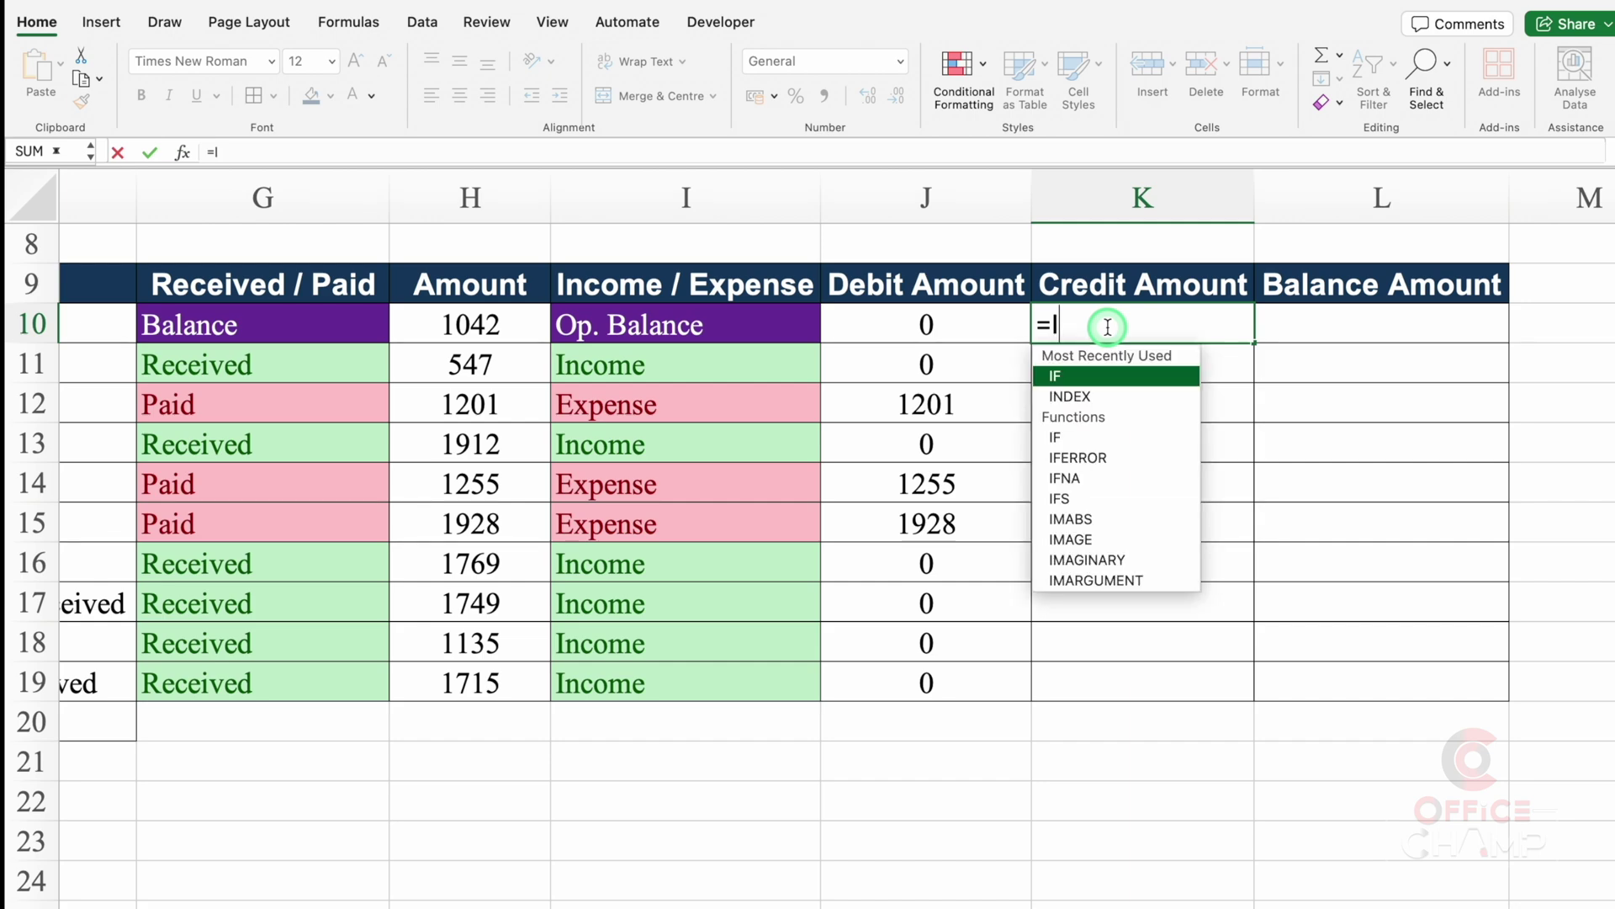
type("FS(")
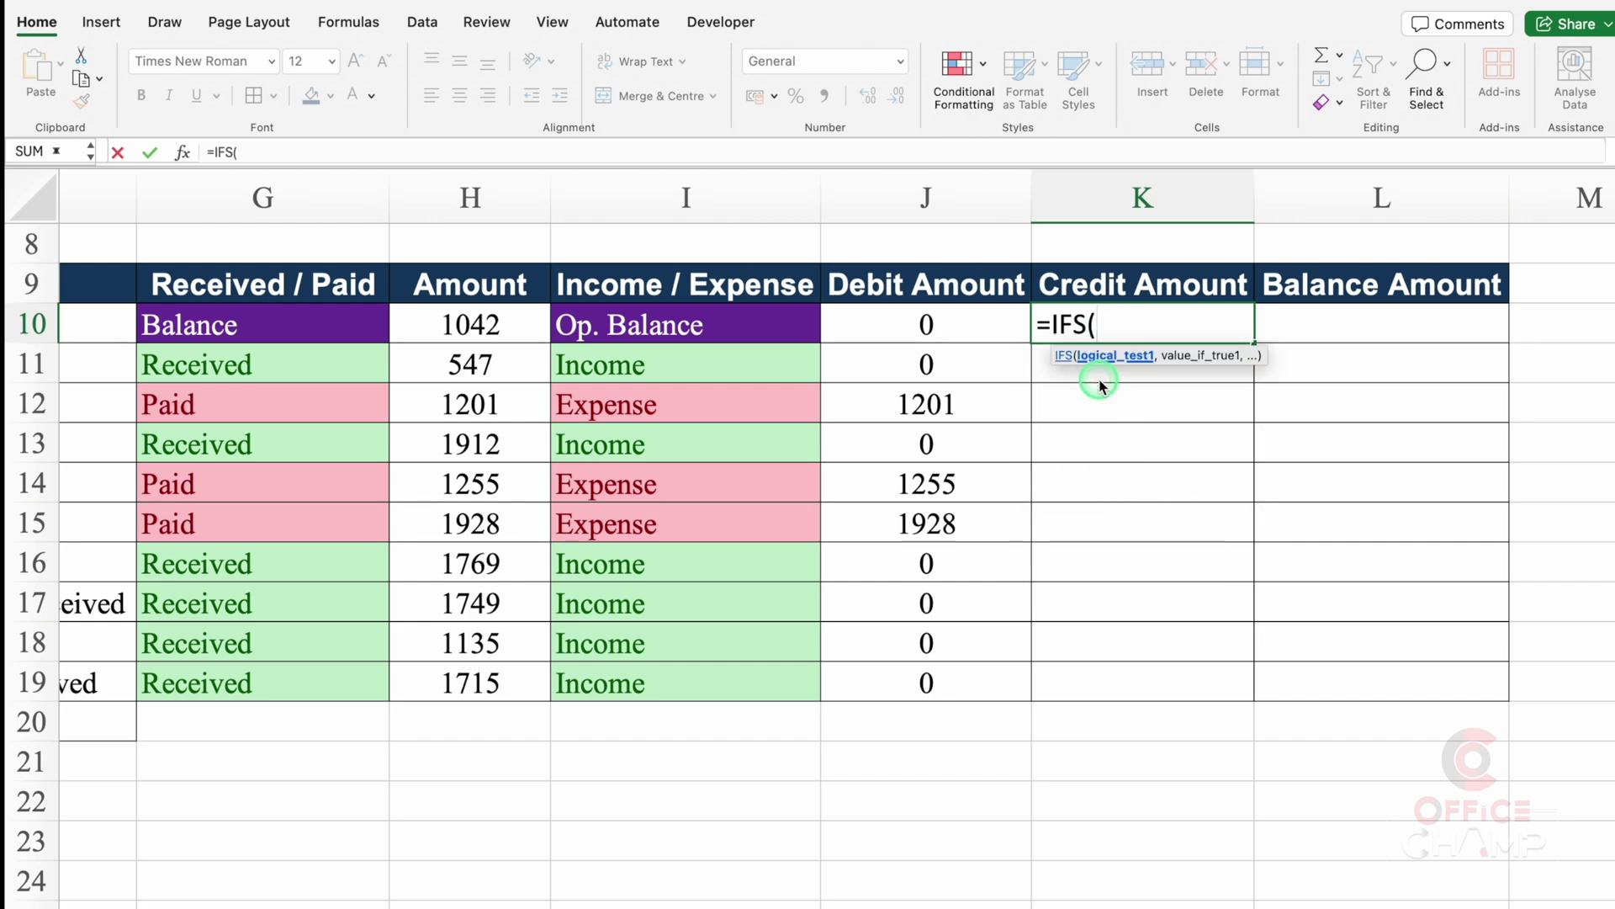
left_click(328, 324)
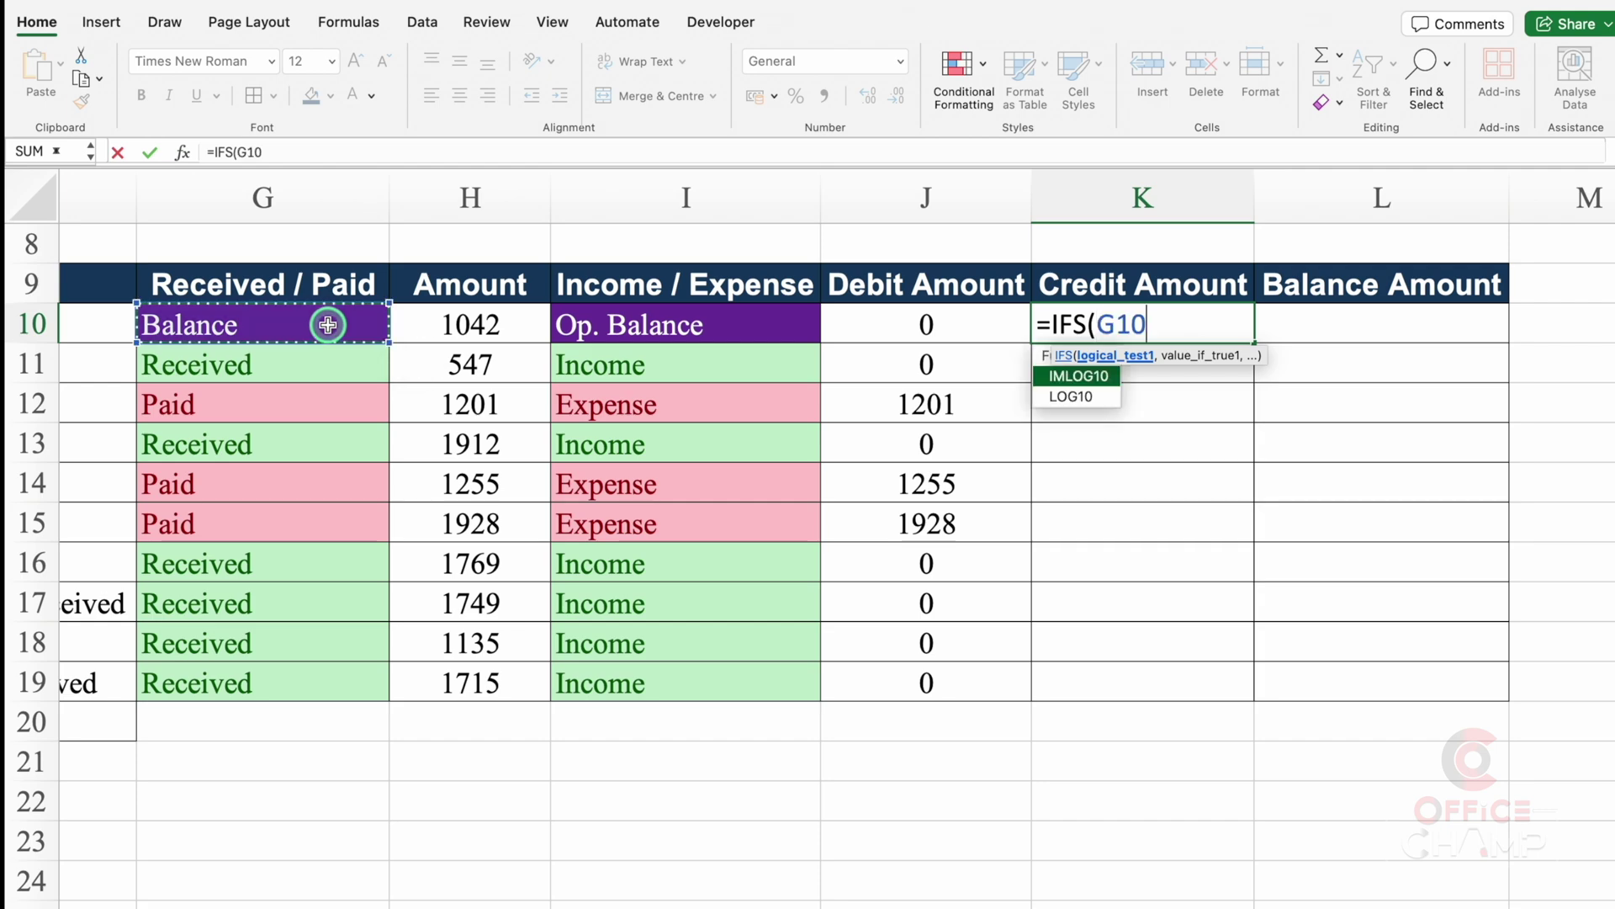
type("=")
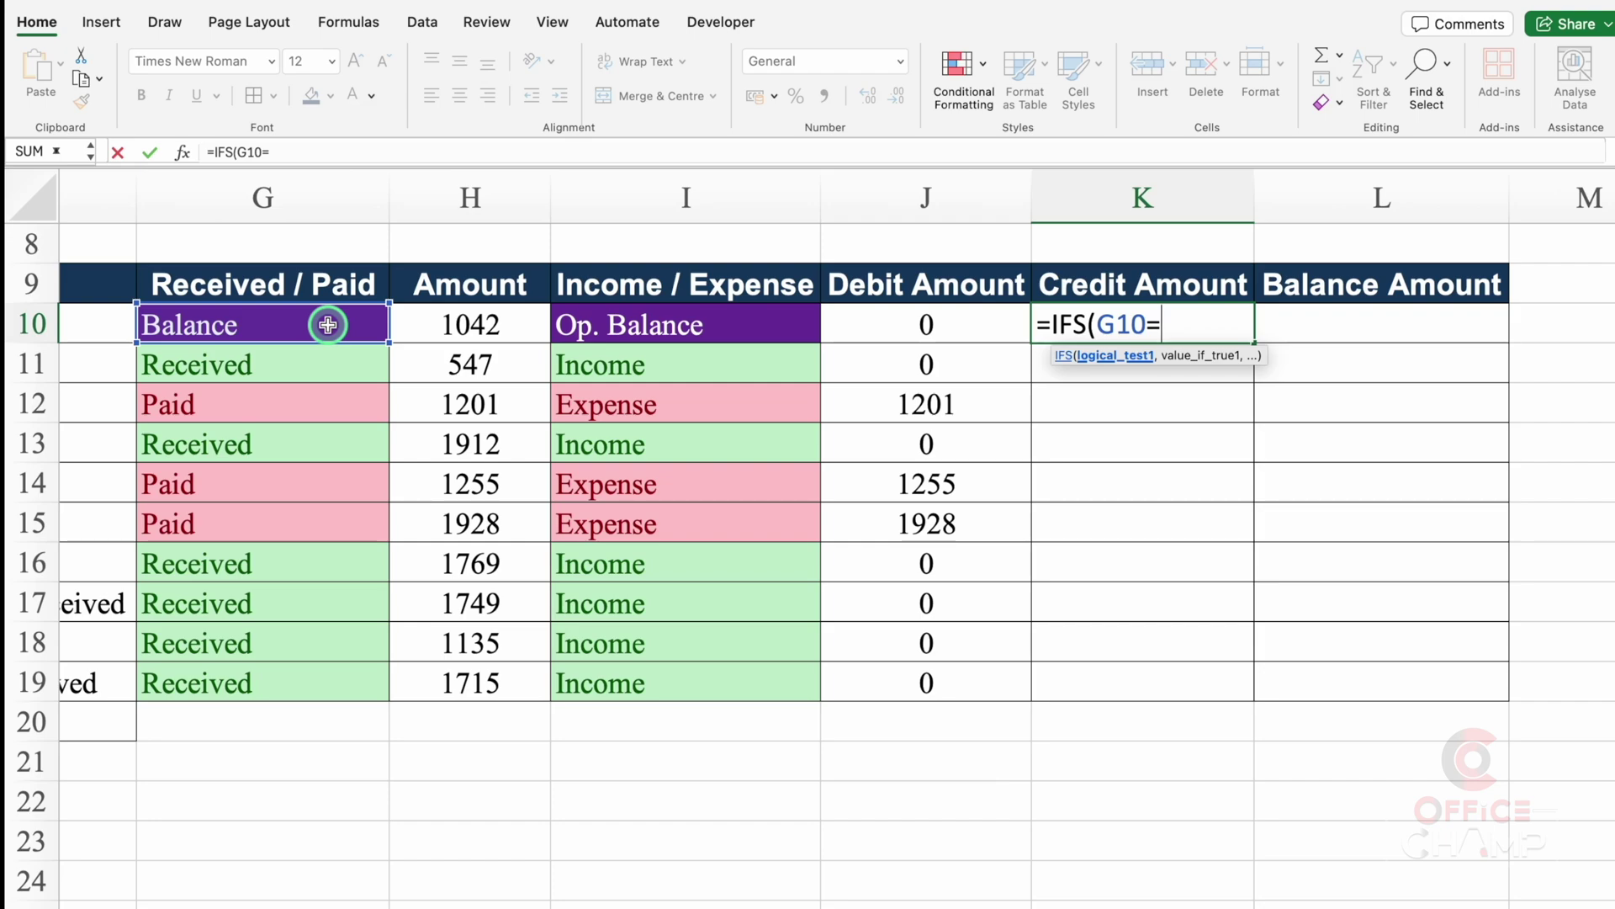
type("\"Ba")
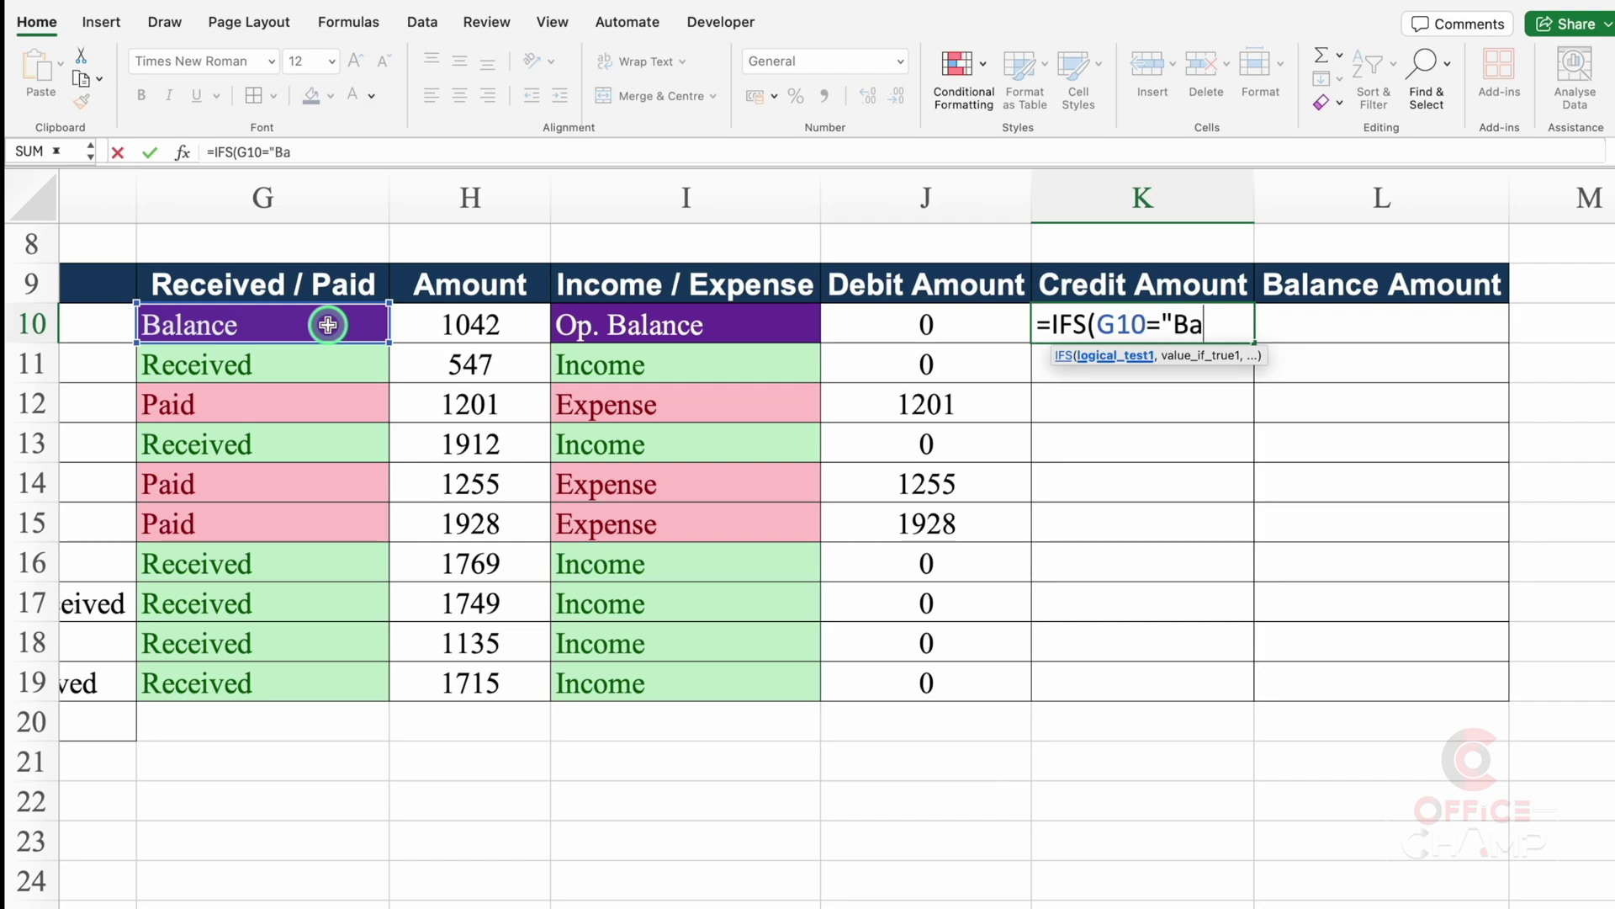
type("lance\"")
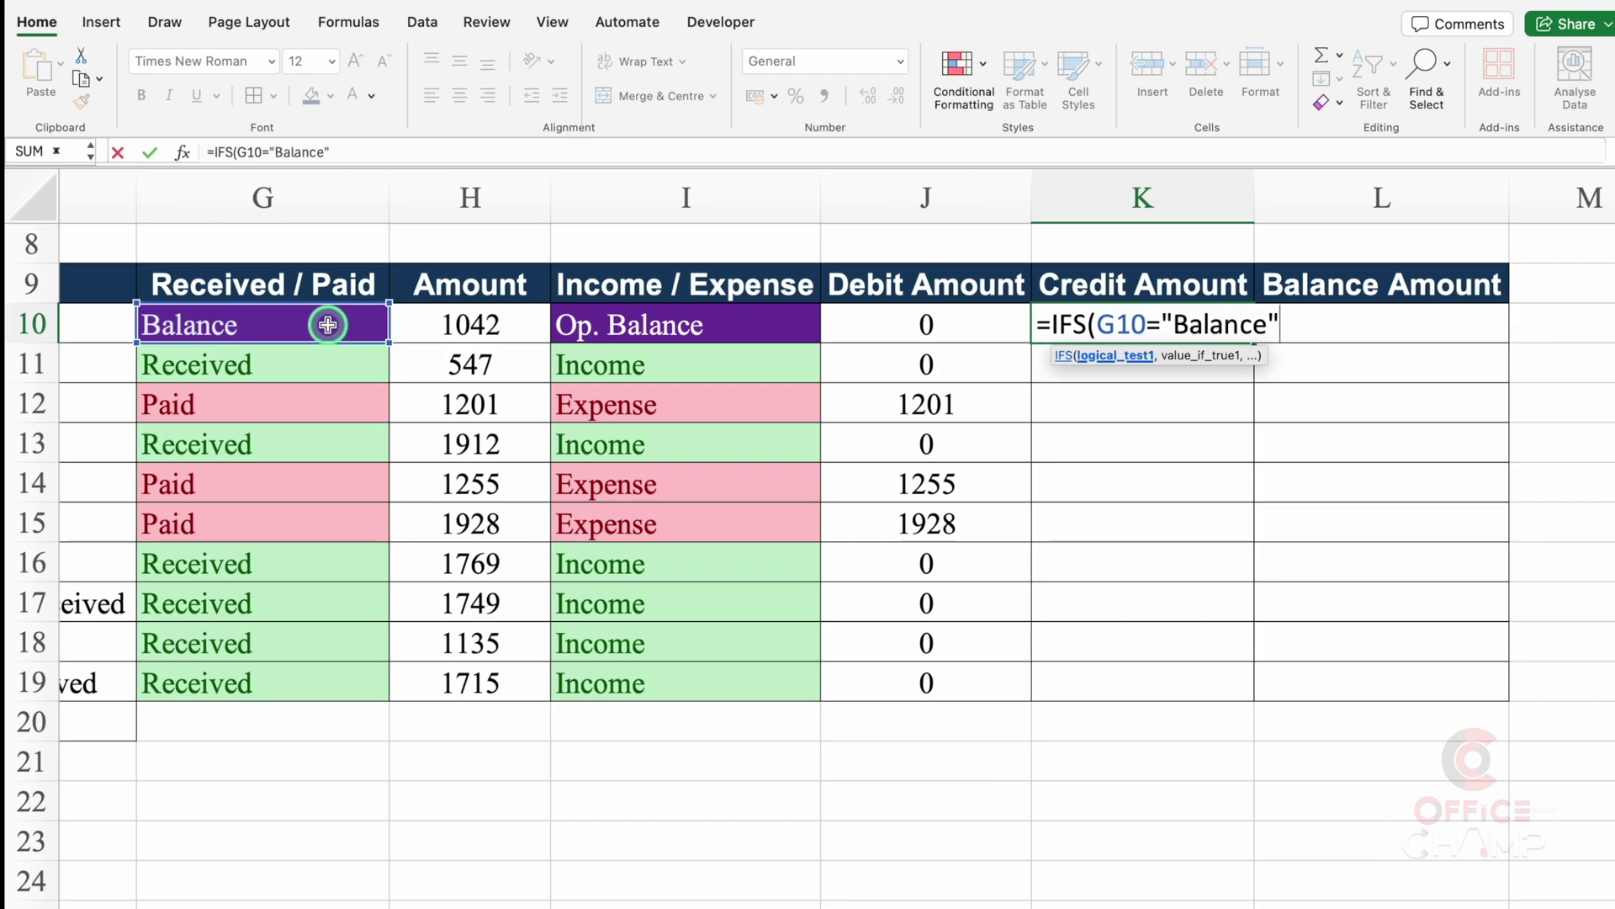
type(",")
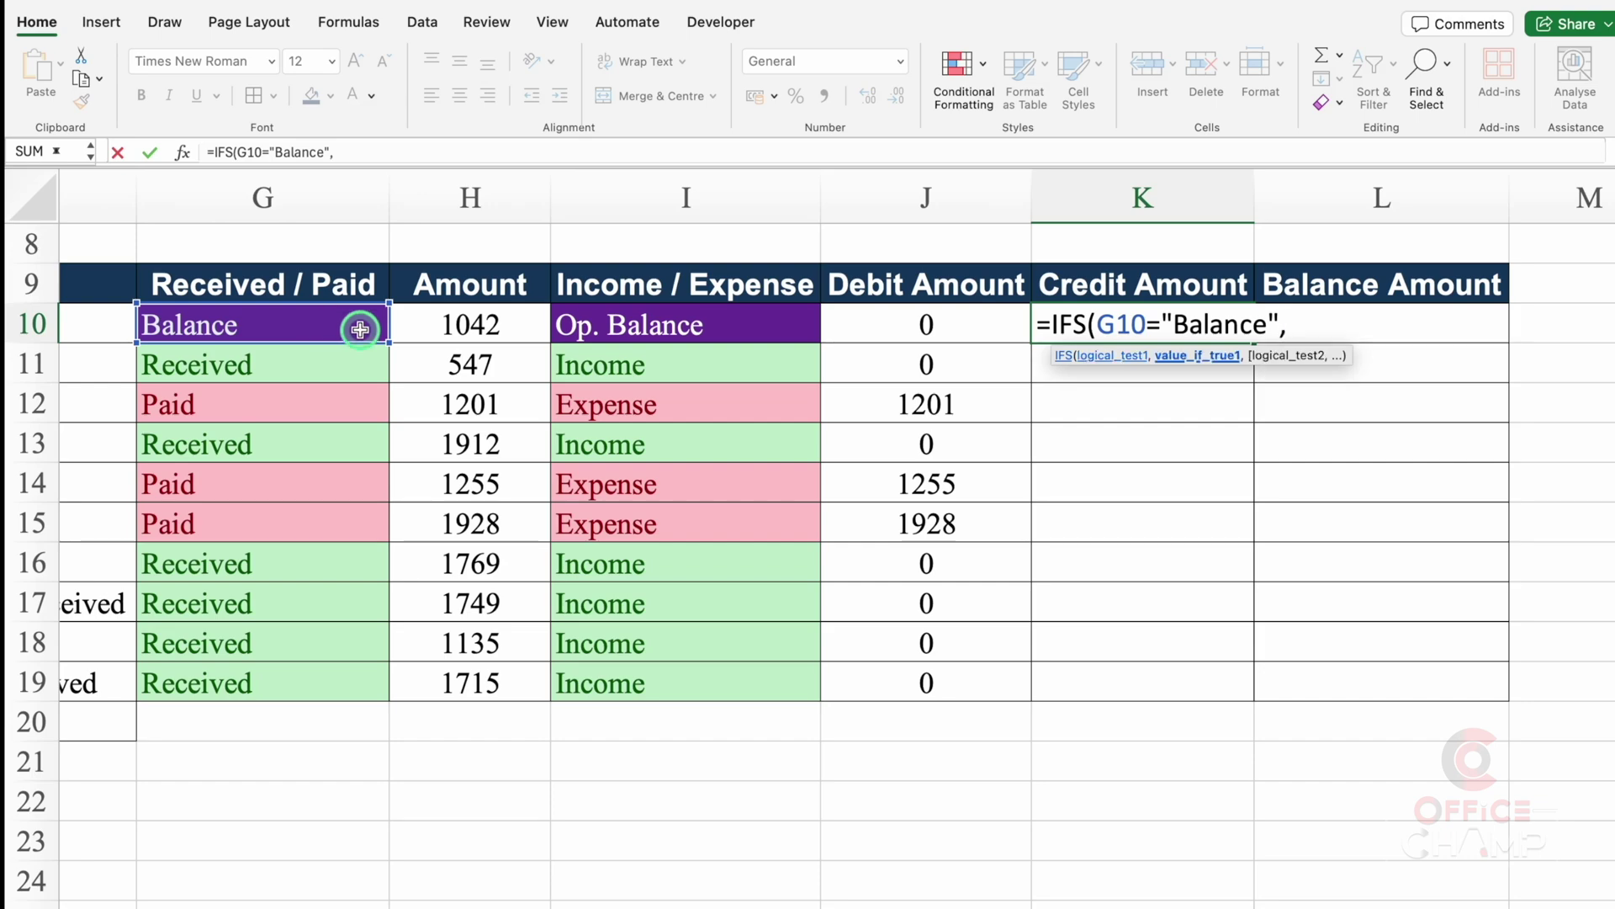
left_click(446, 325)
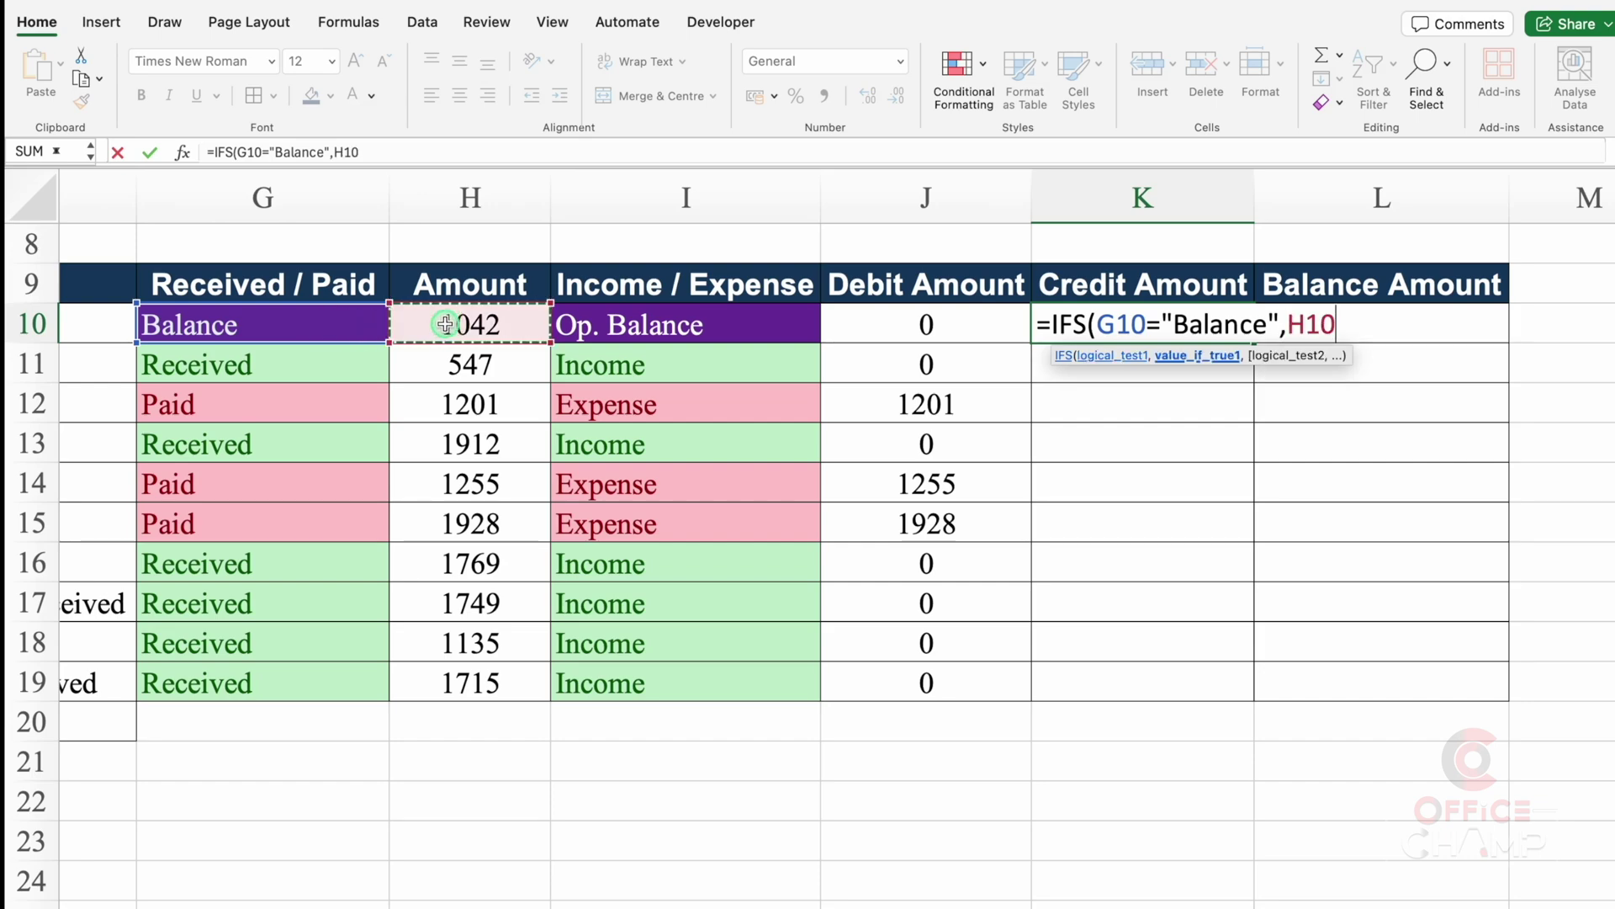
type(",")
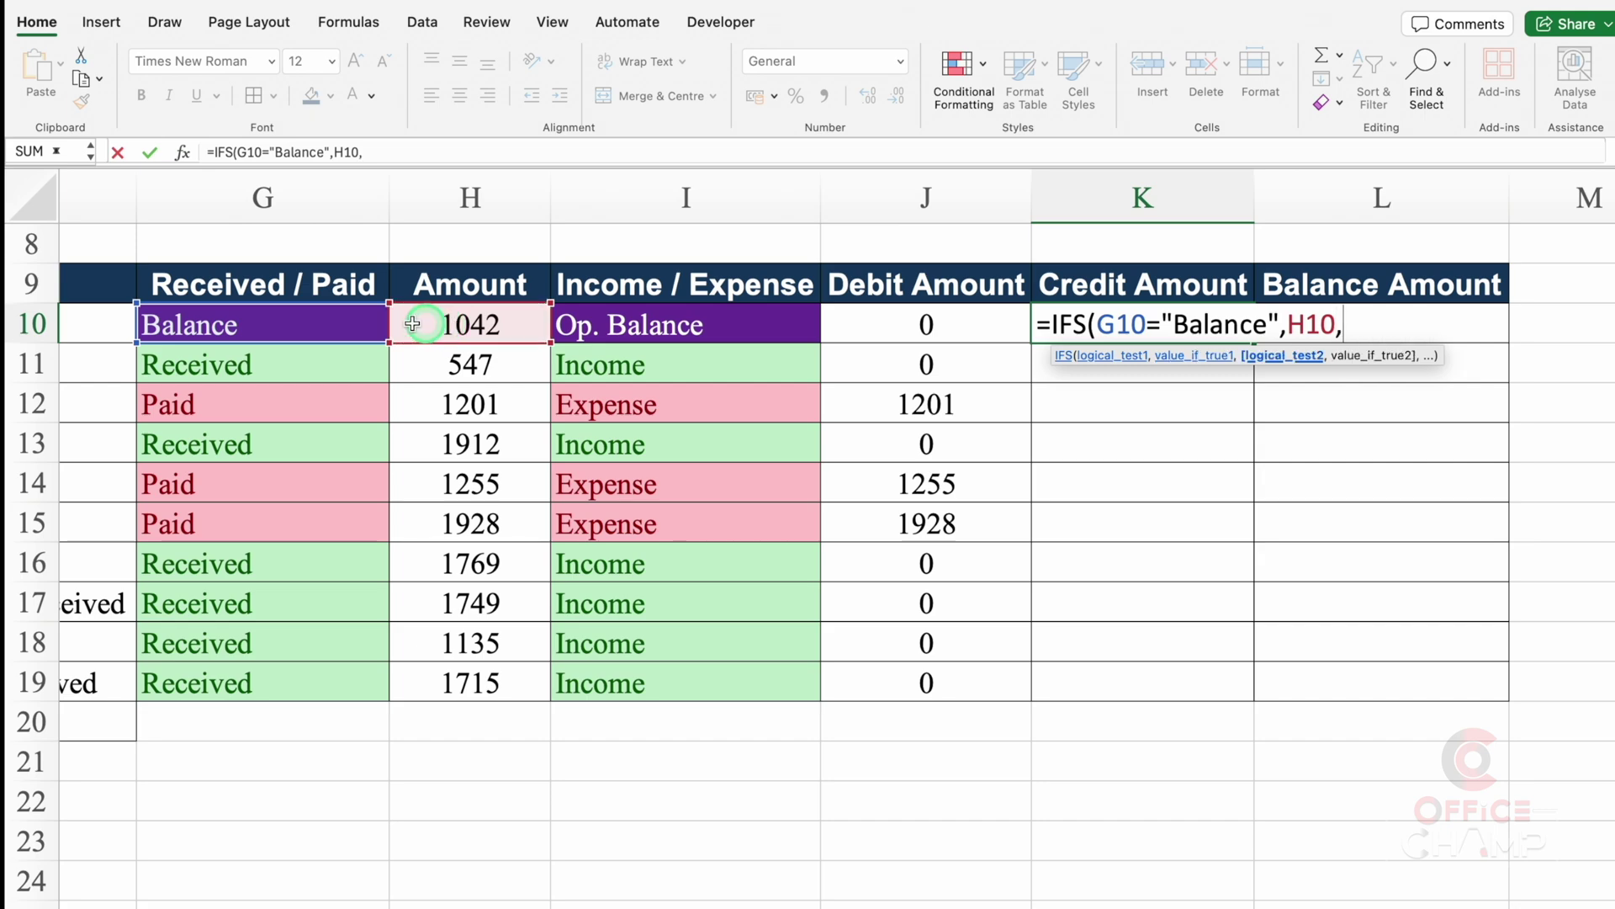
Complete the K10 IFS formula with a second test, G10="Received", returning H10, and centre the cell's contents.
left_click(297, 325)
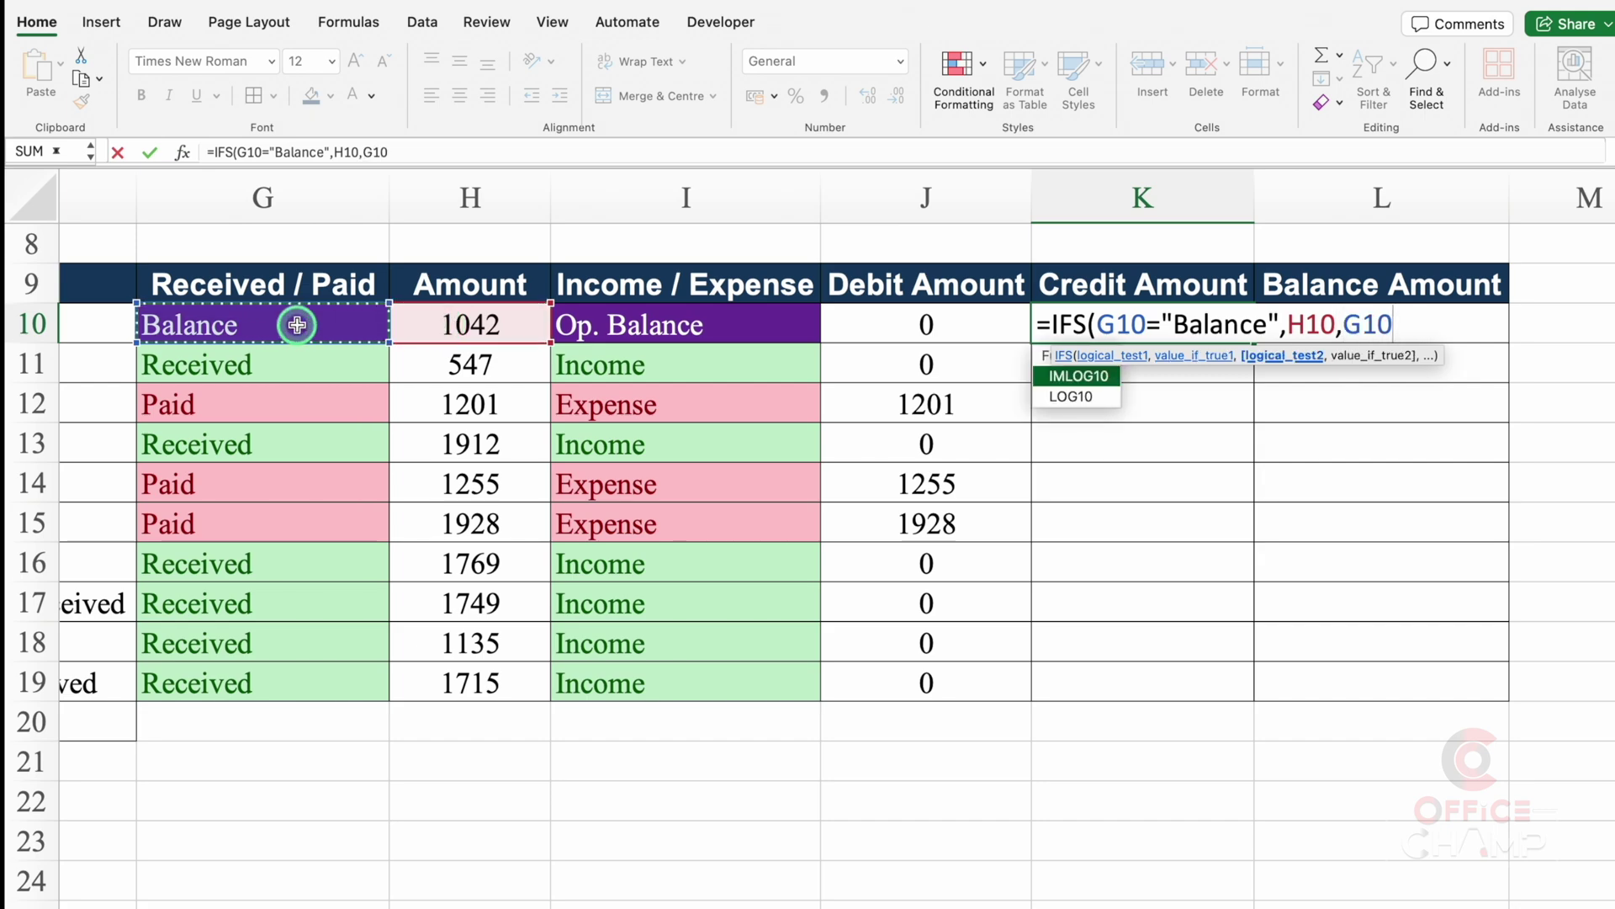
type("=\"")
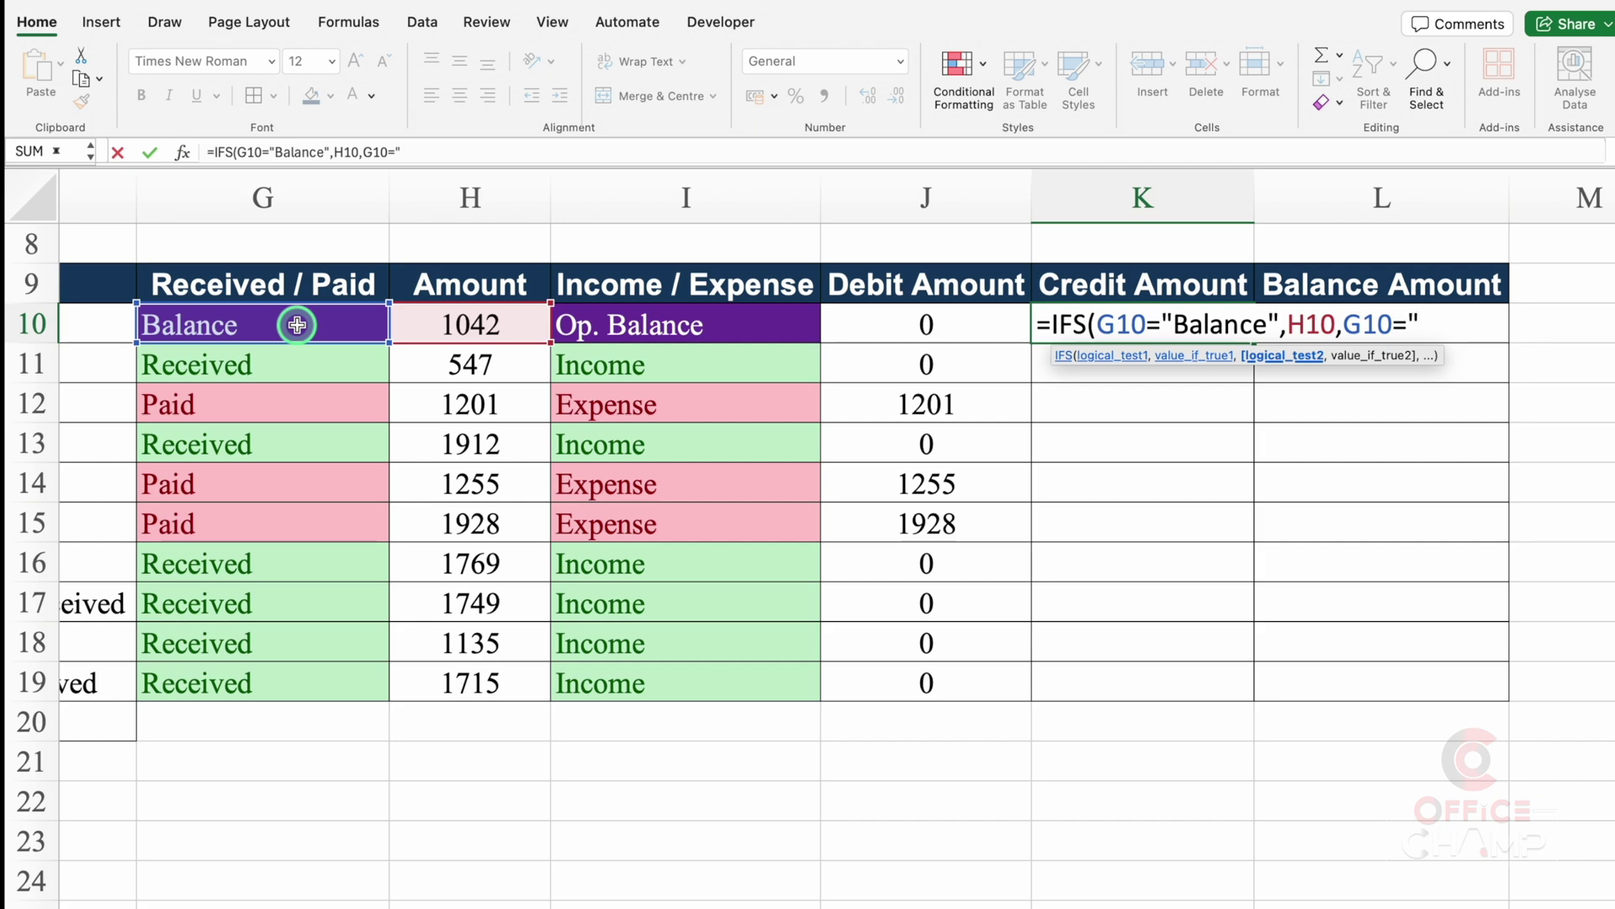
type("Received")
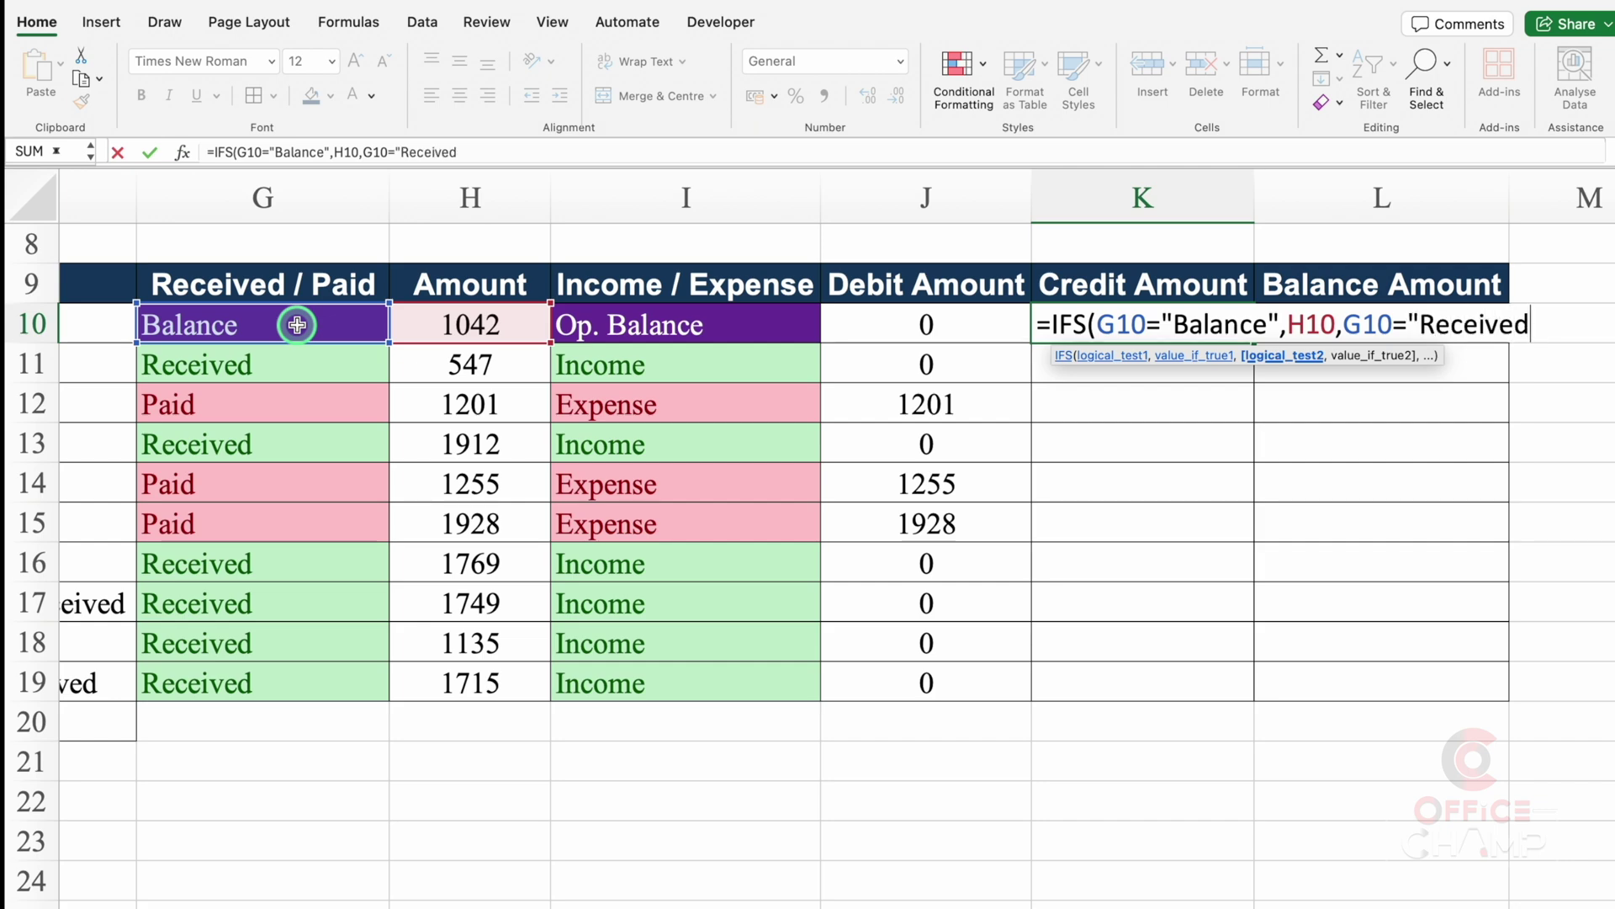
type("\",")
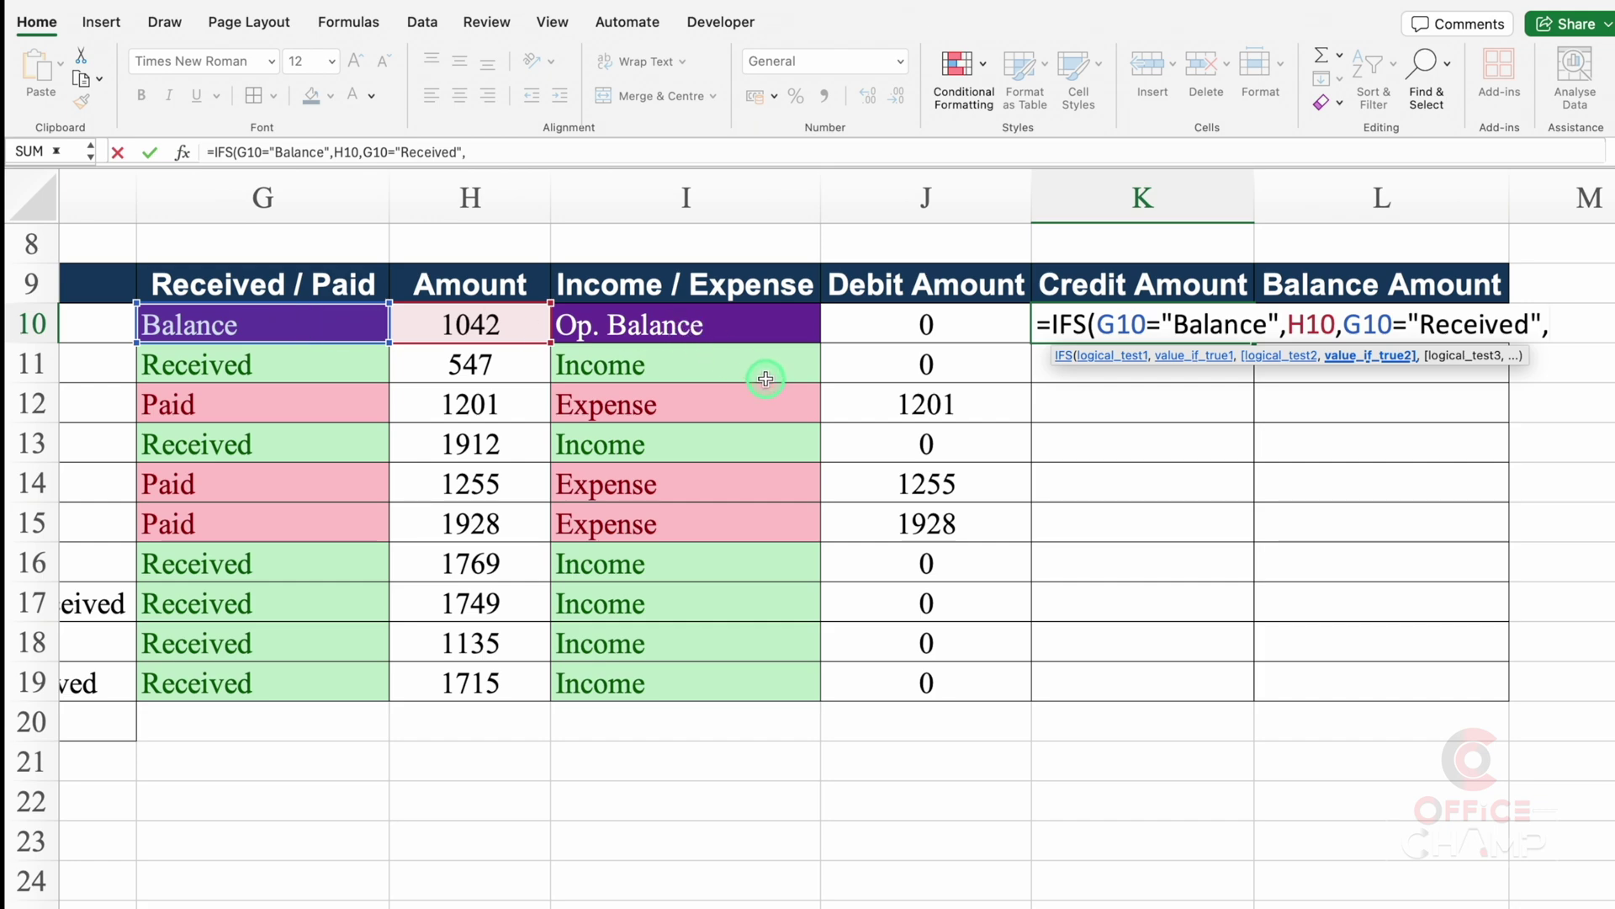
left_click(511, 327)
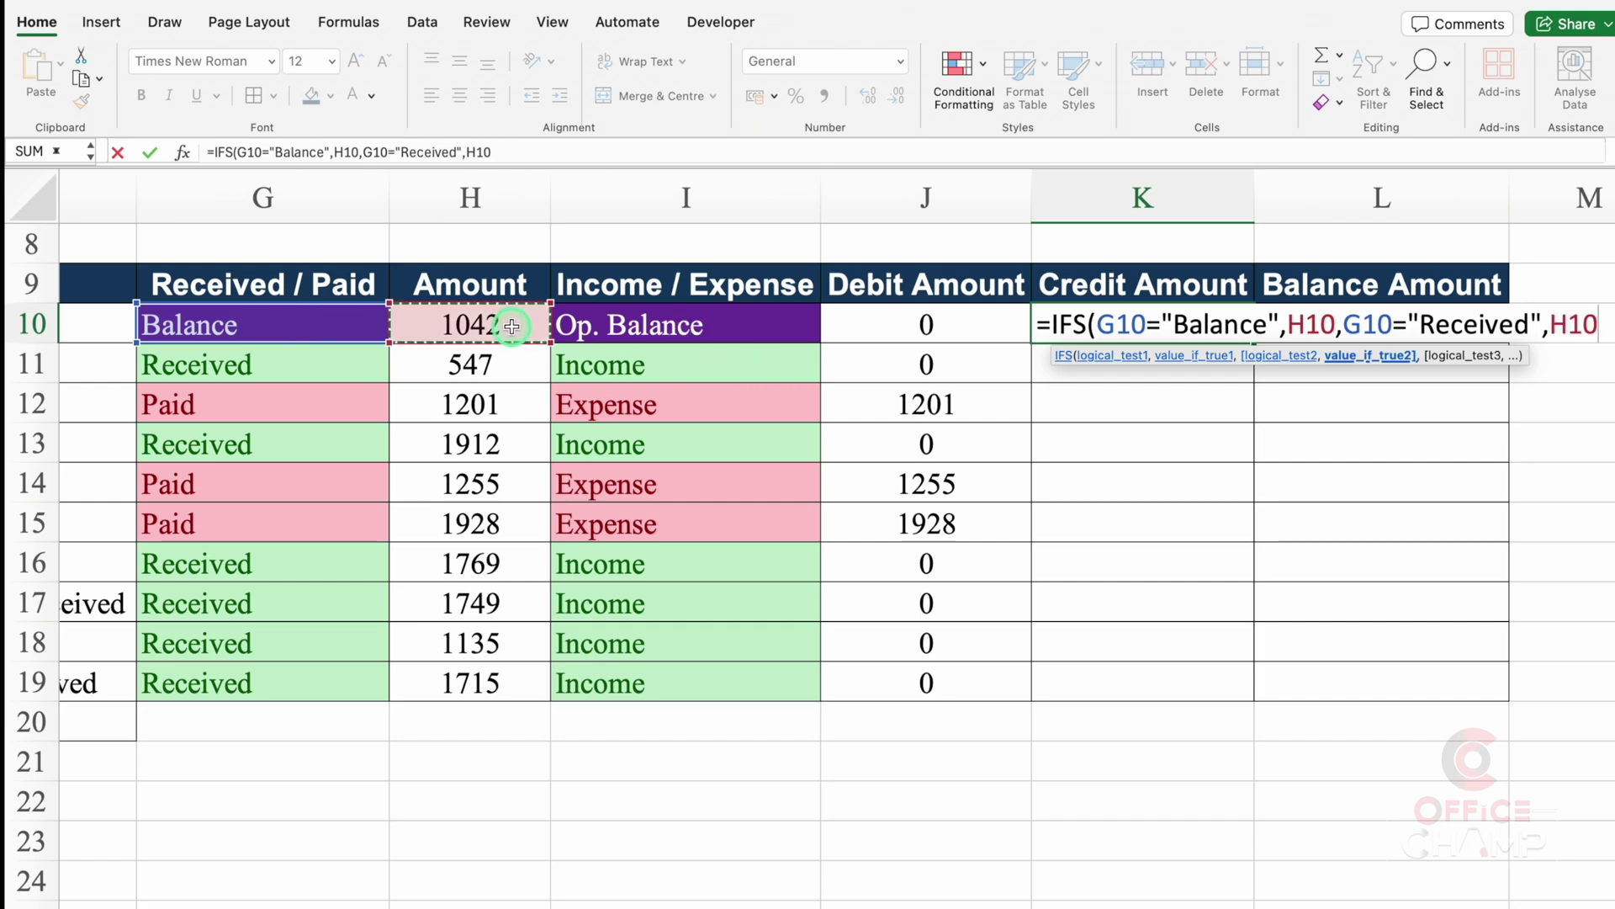
type(")")
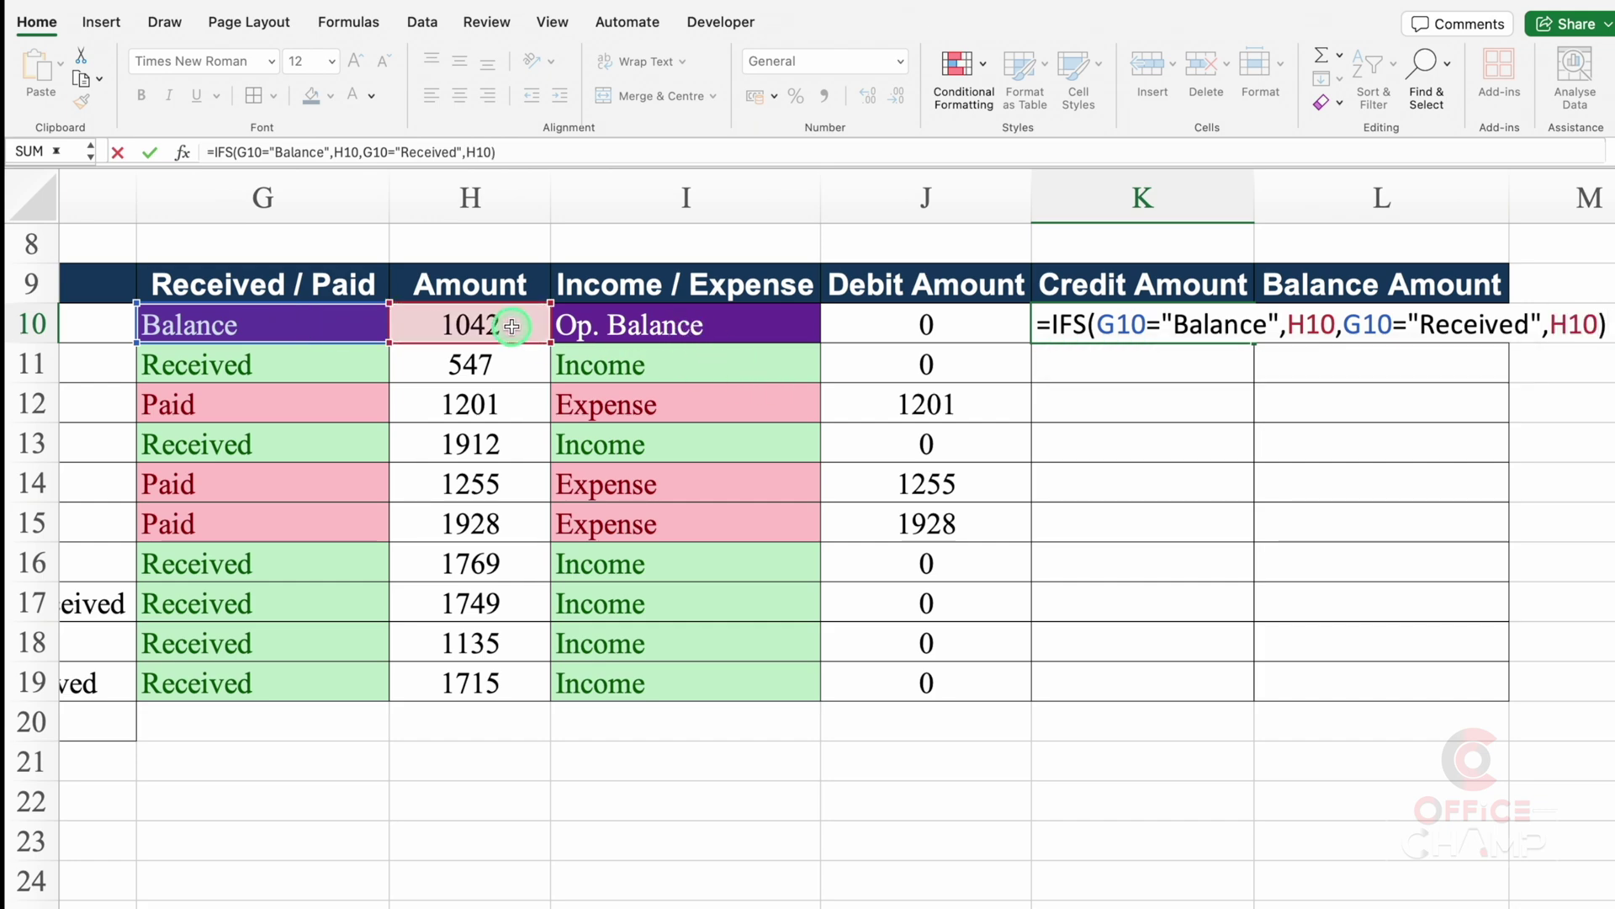
key("Return")
left_click(1153, 309)
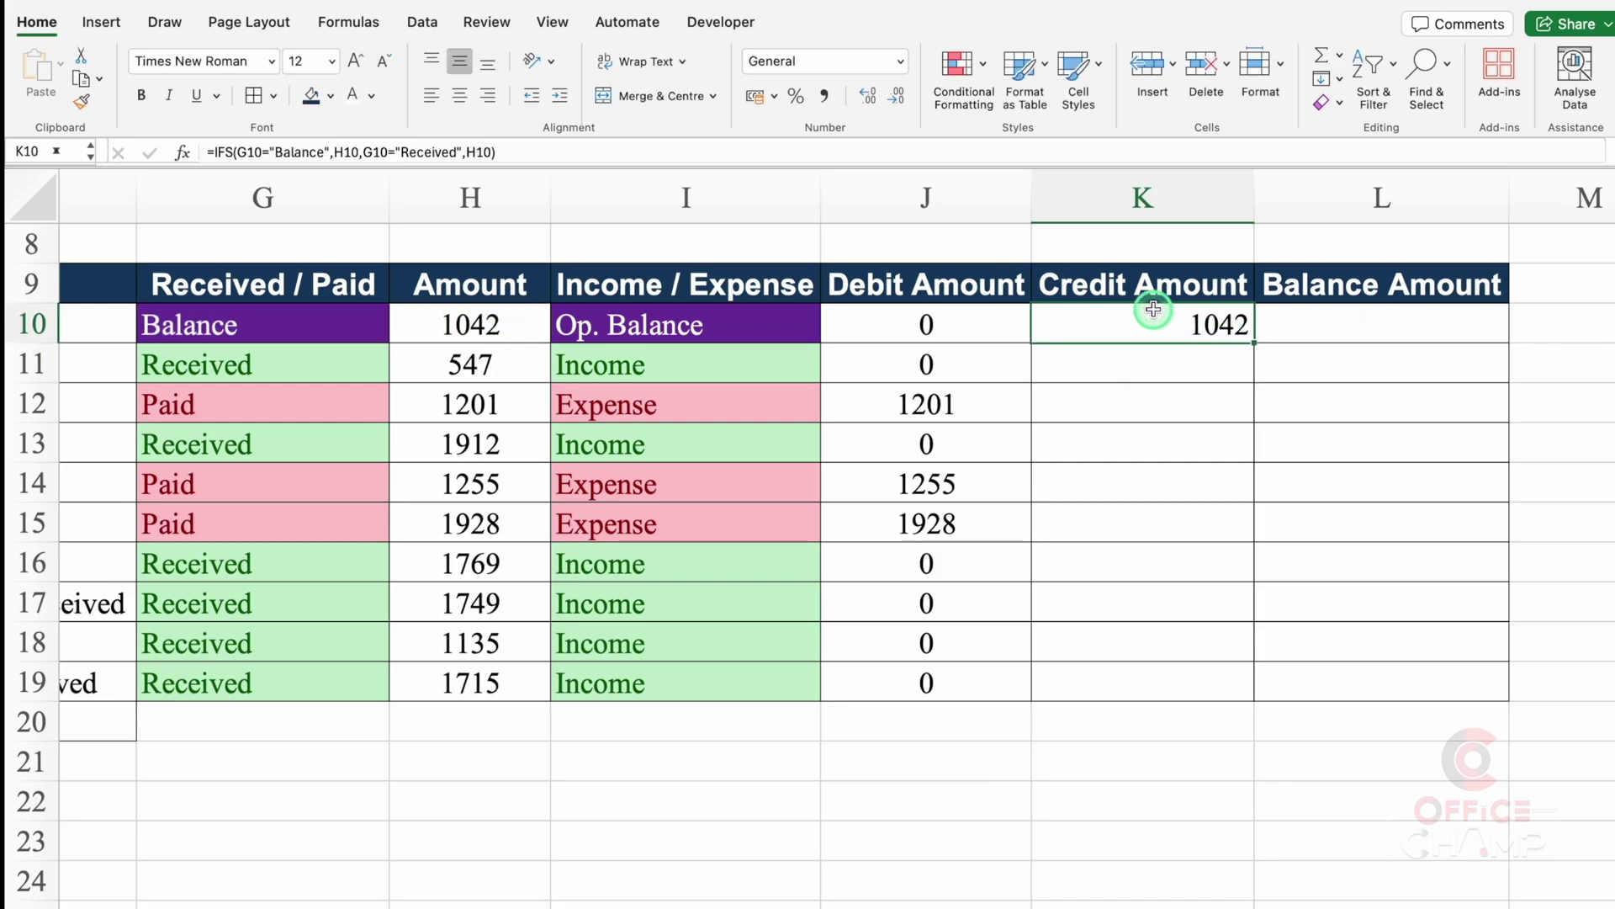
left_click(460, 97)
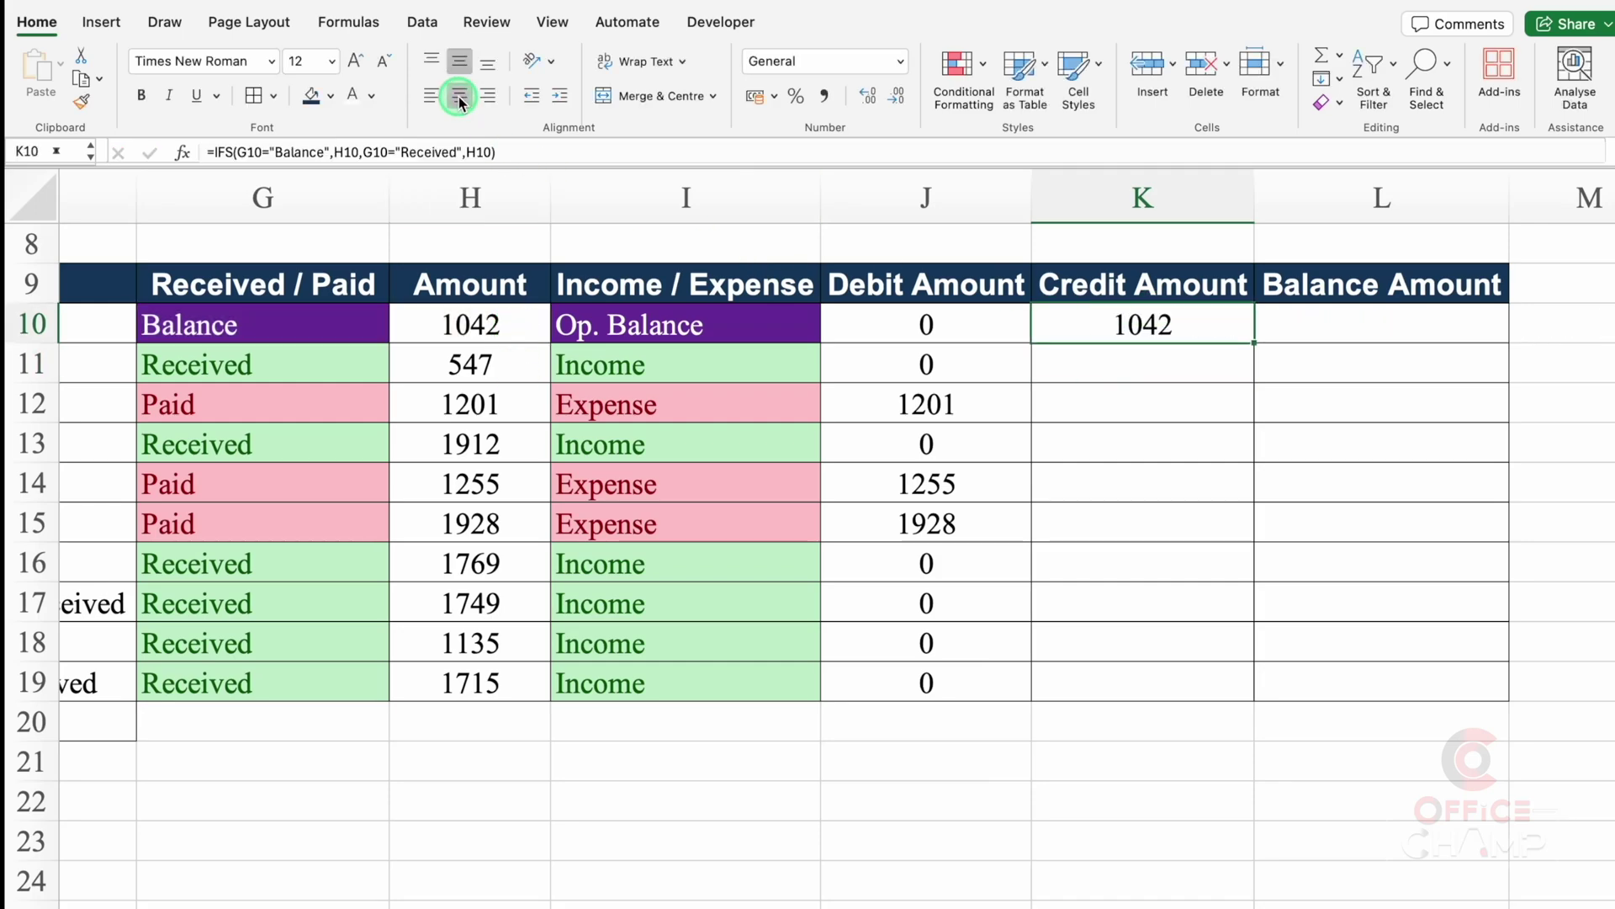
Wrap the K10 formula in IFERROR with "0" as the value if error, and fill it down the Credit Amount column to row 19.
double_click(1094, 323)
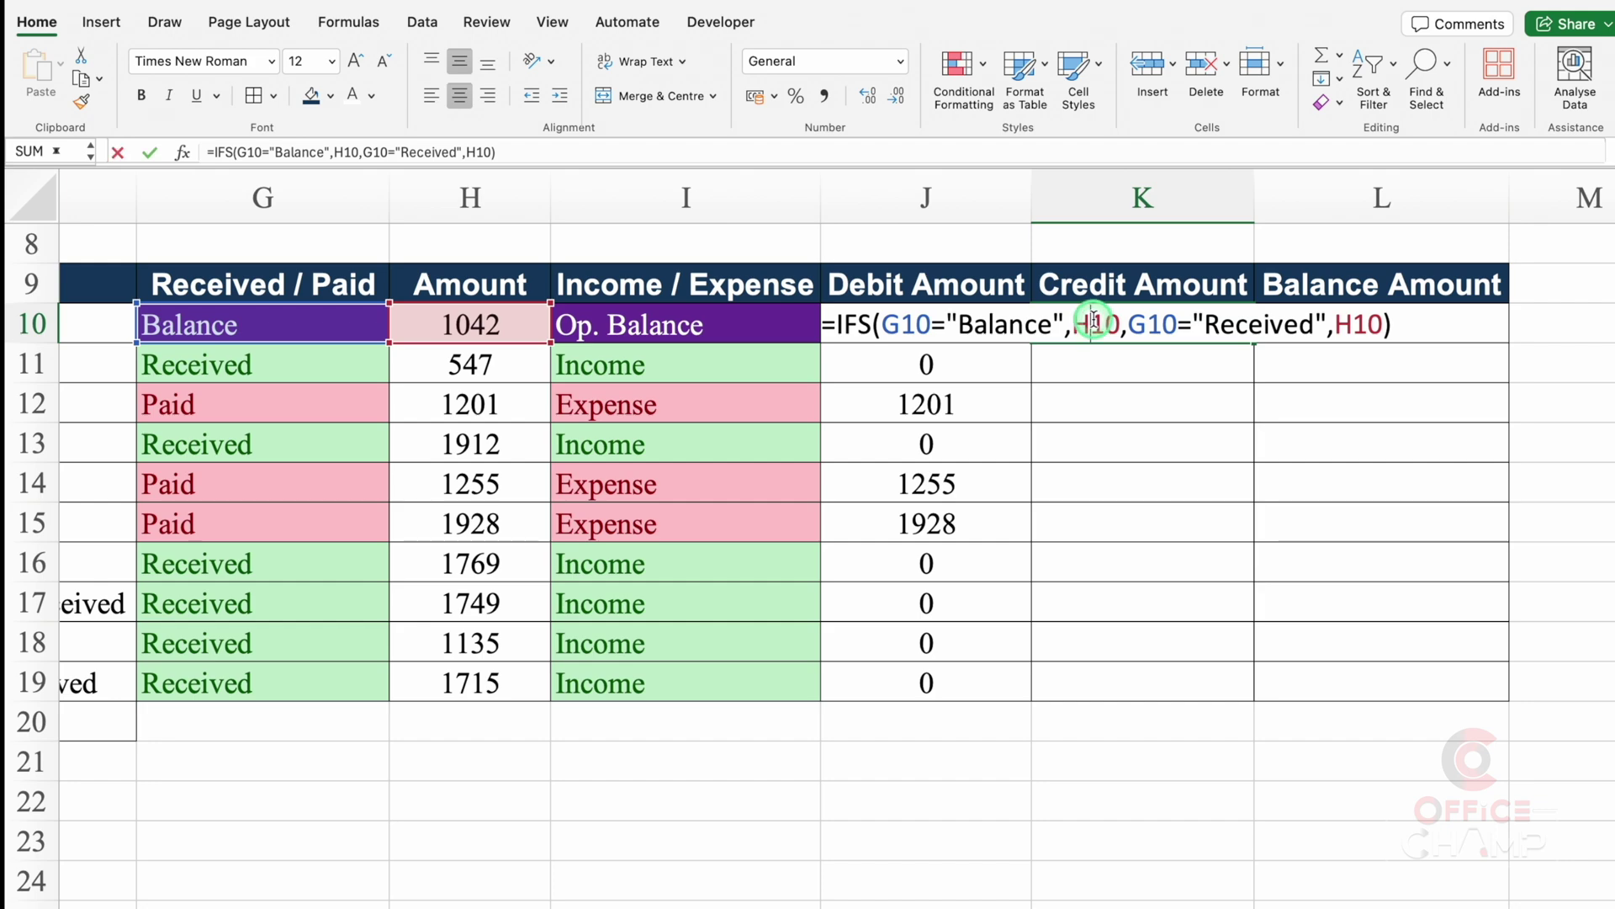
left_click(837, 323)
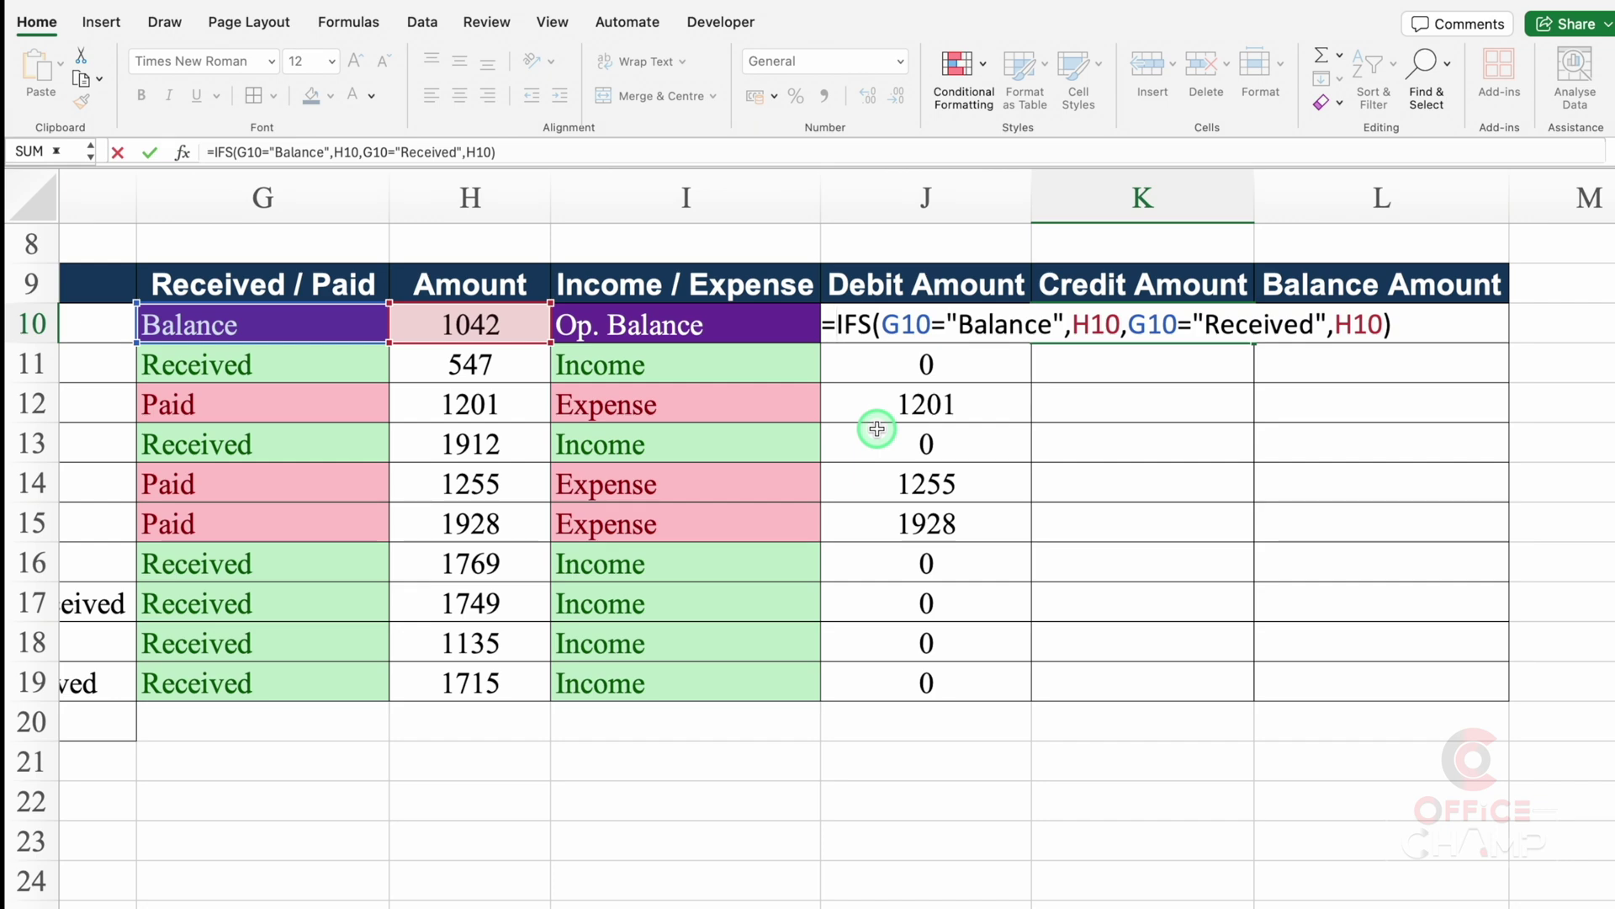
type("IFERR")
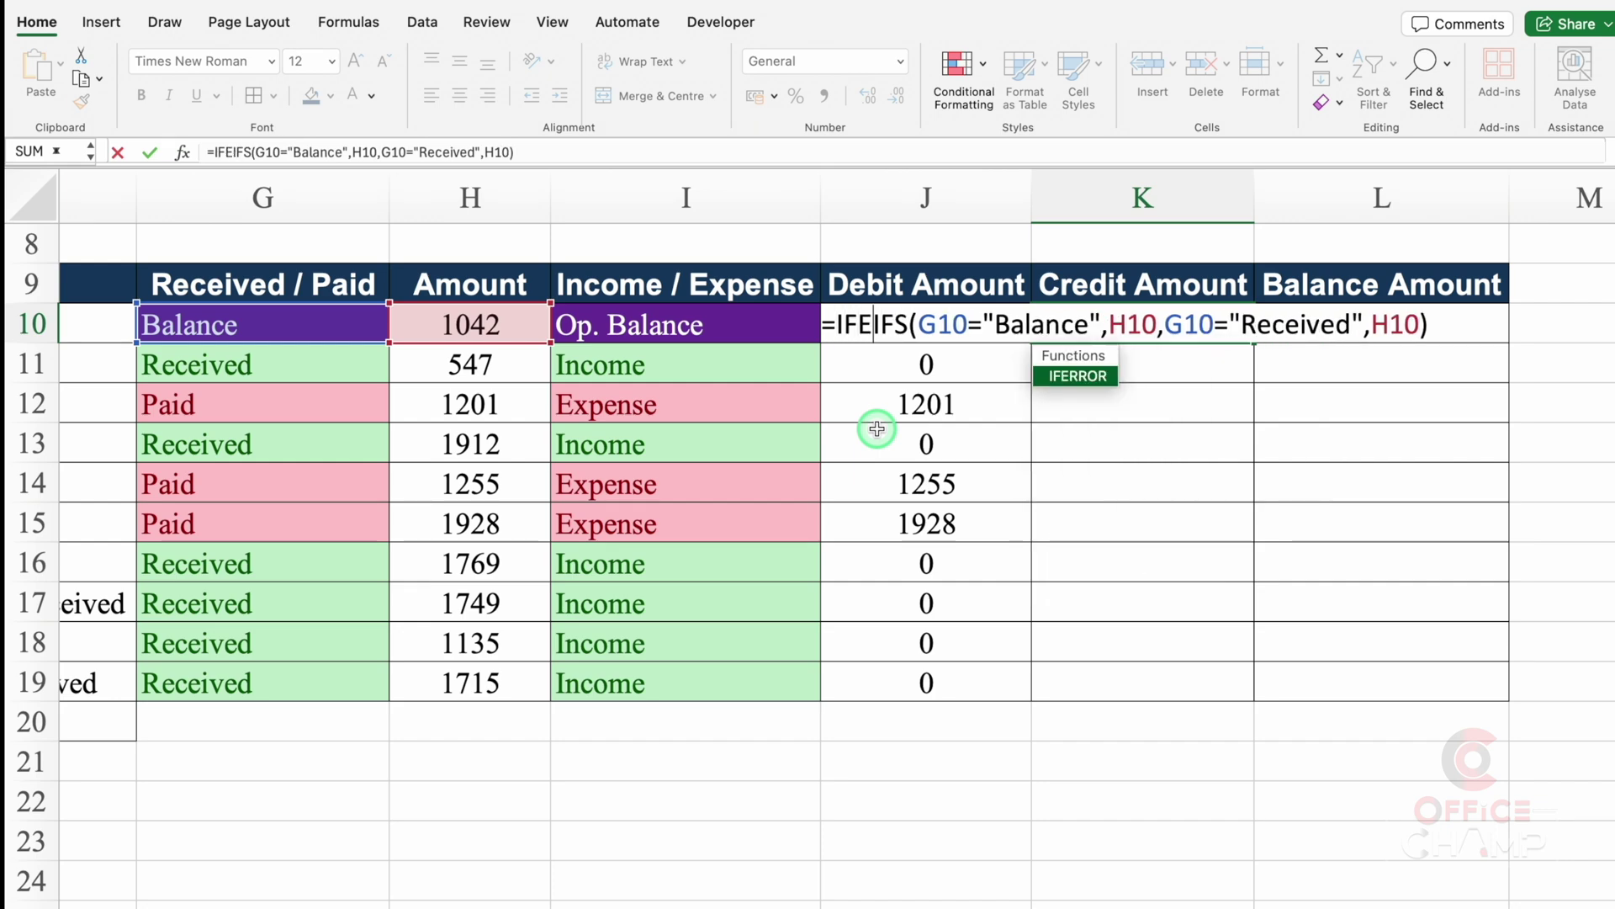
double_click(1079, 375)
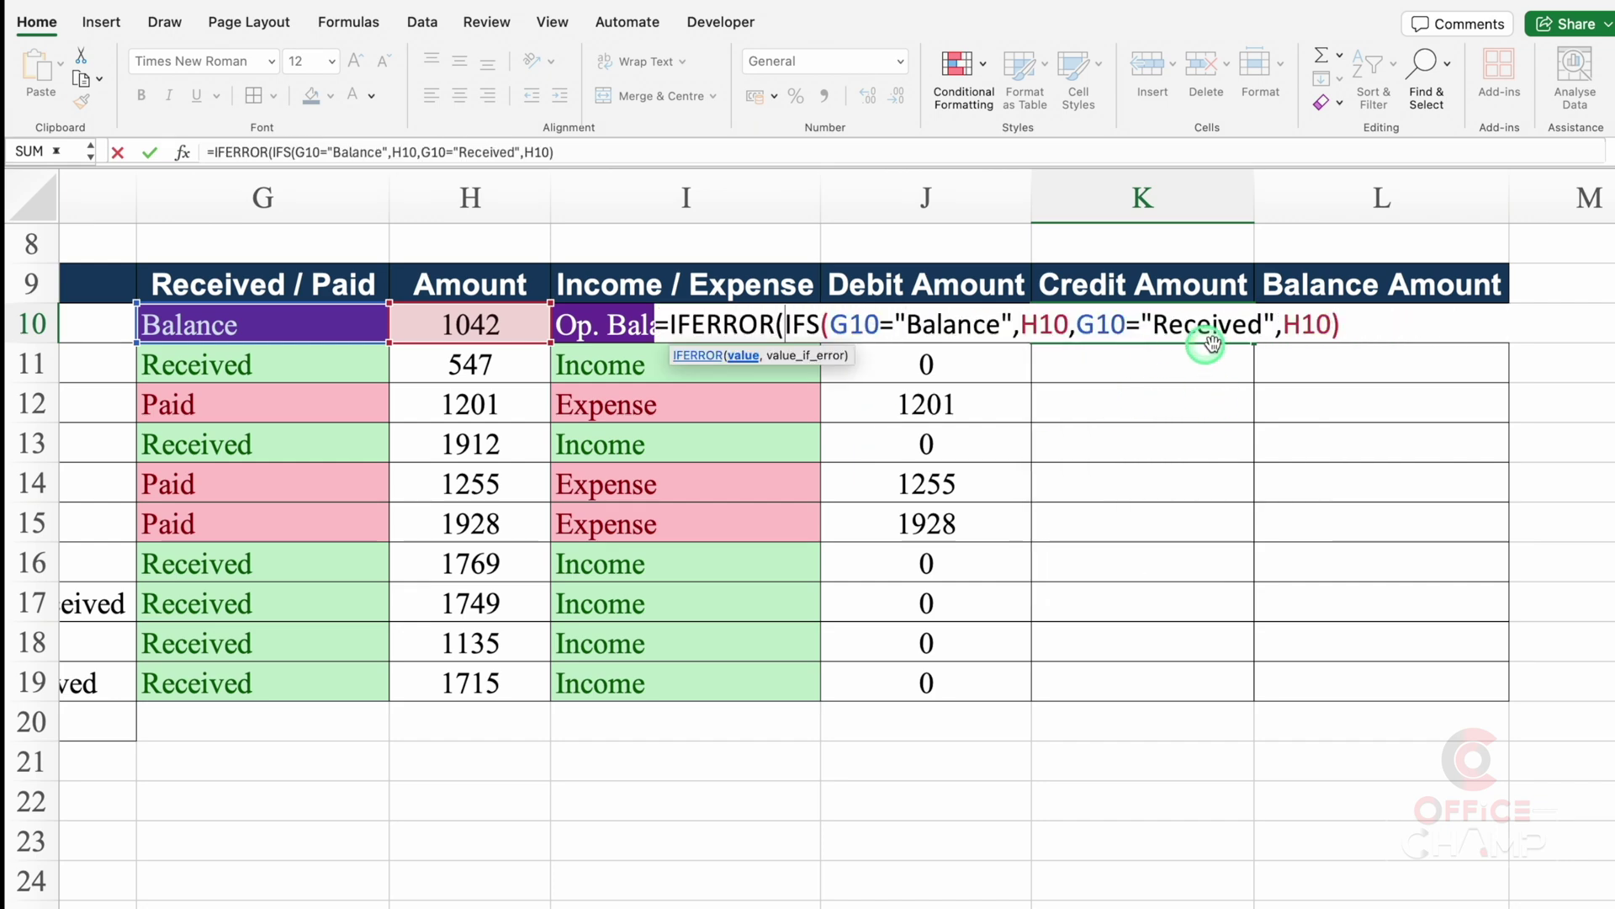
left_click(1359, 321)
type(",")
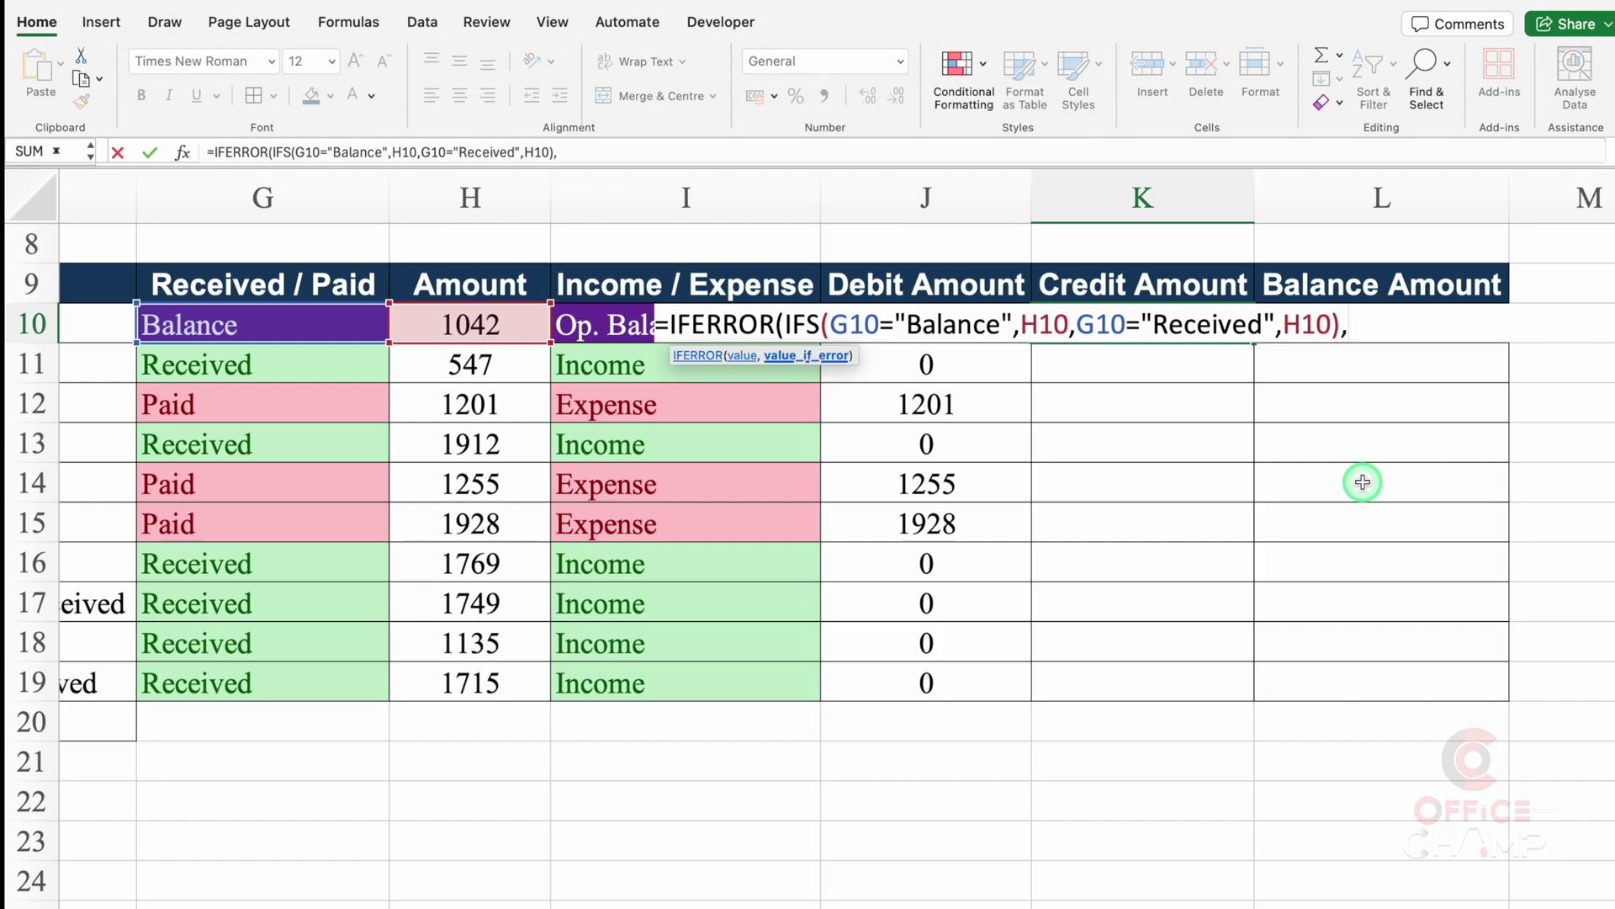
type("\"0\")")
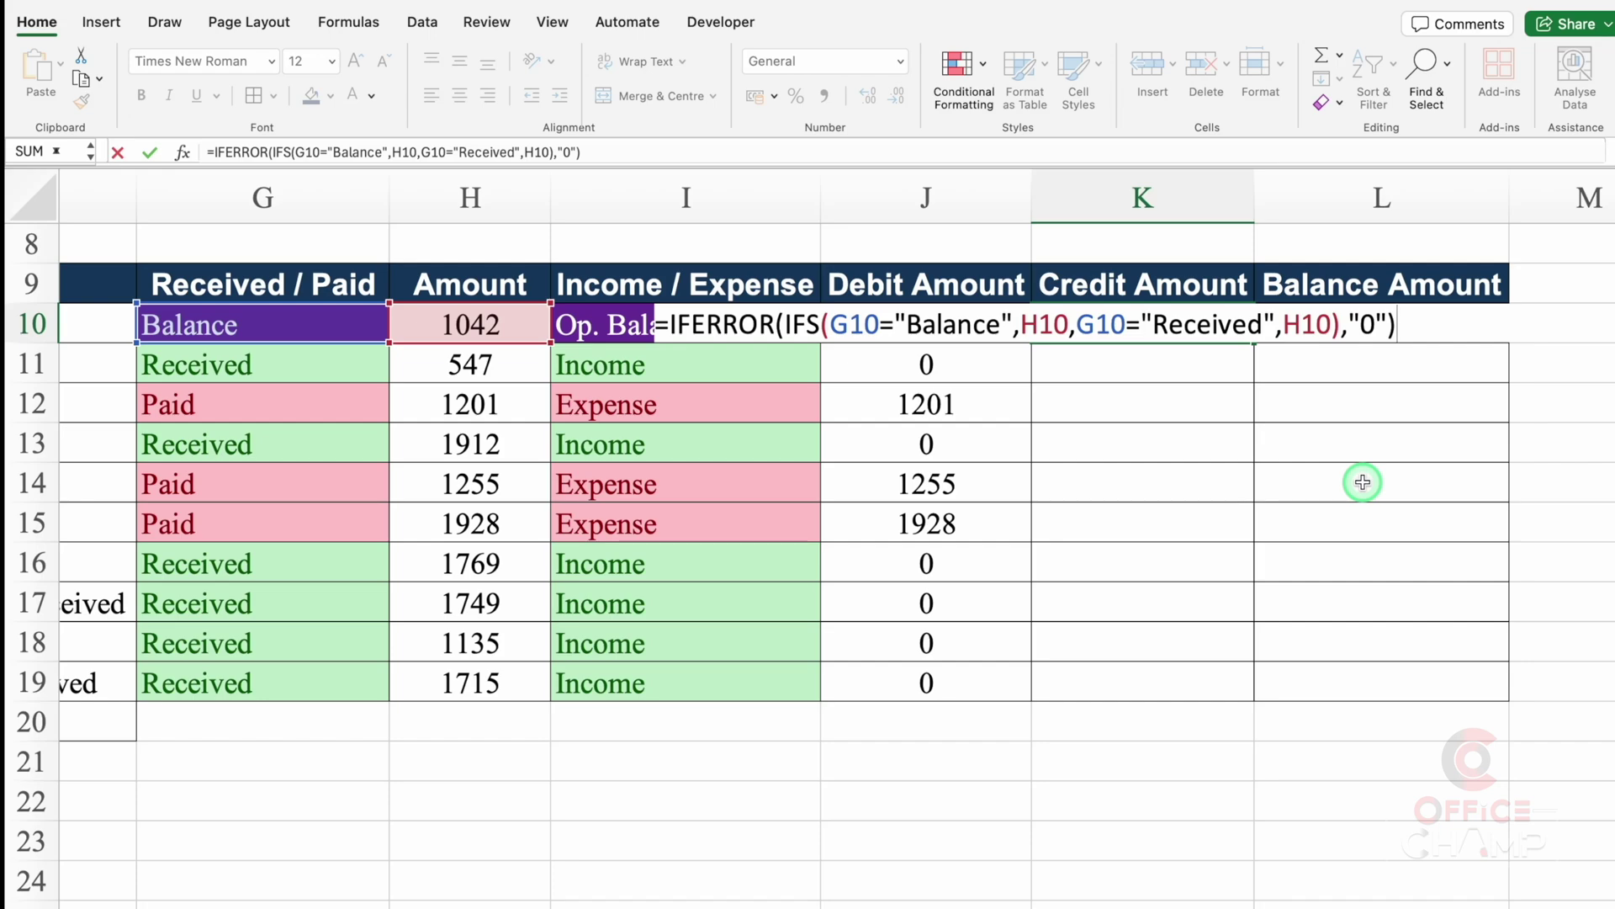
key("Return")
left_click(1244, 334)
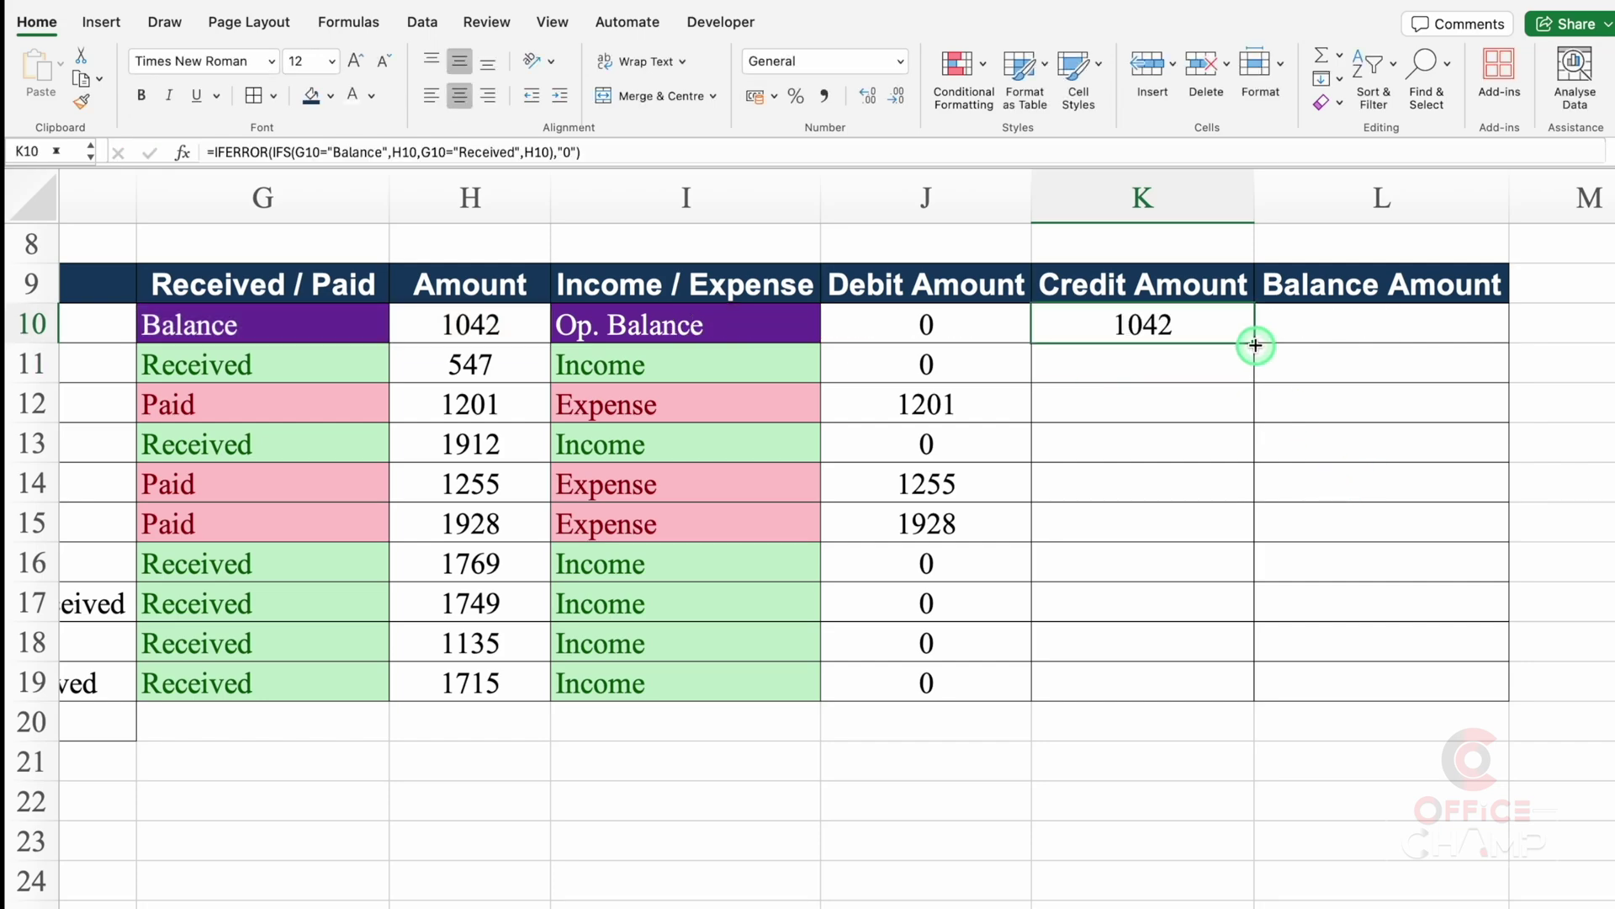
double_click(1254, 345)
Enter =K10 in the first Balance Amount cell, L10, and centre the contents of the whole column L.
left_click(1325, 323)
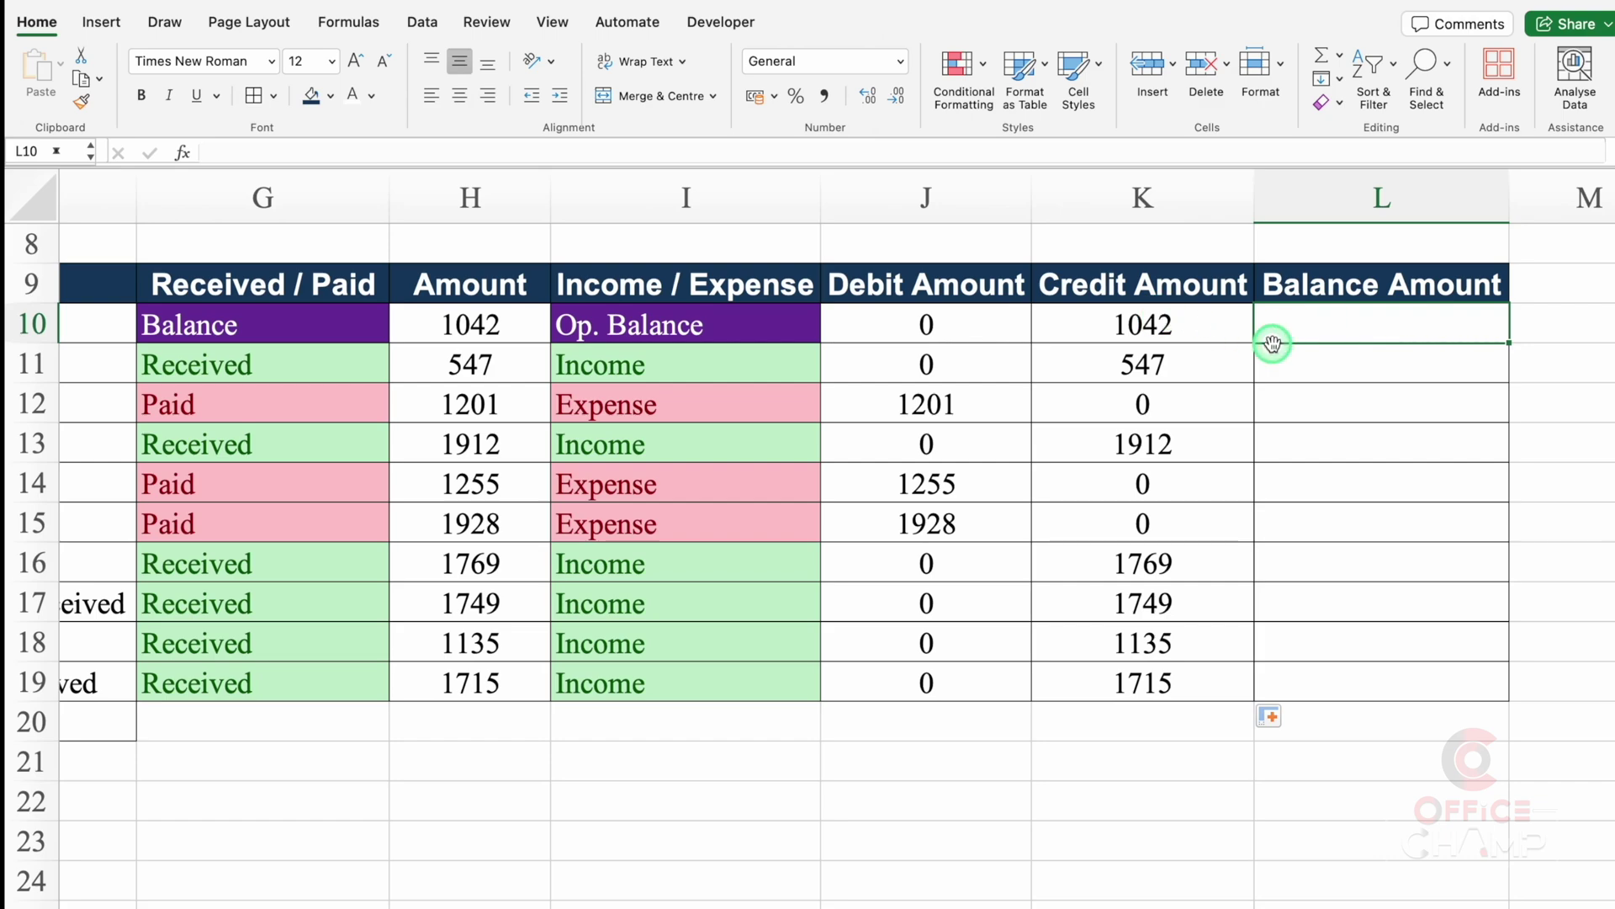
type("=")
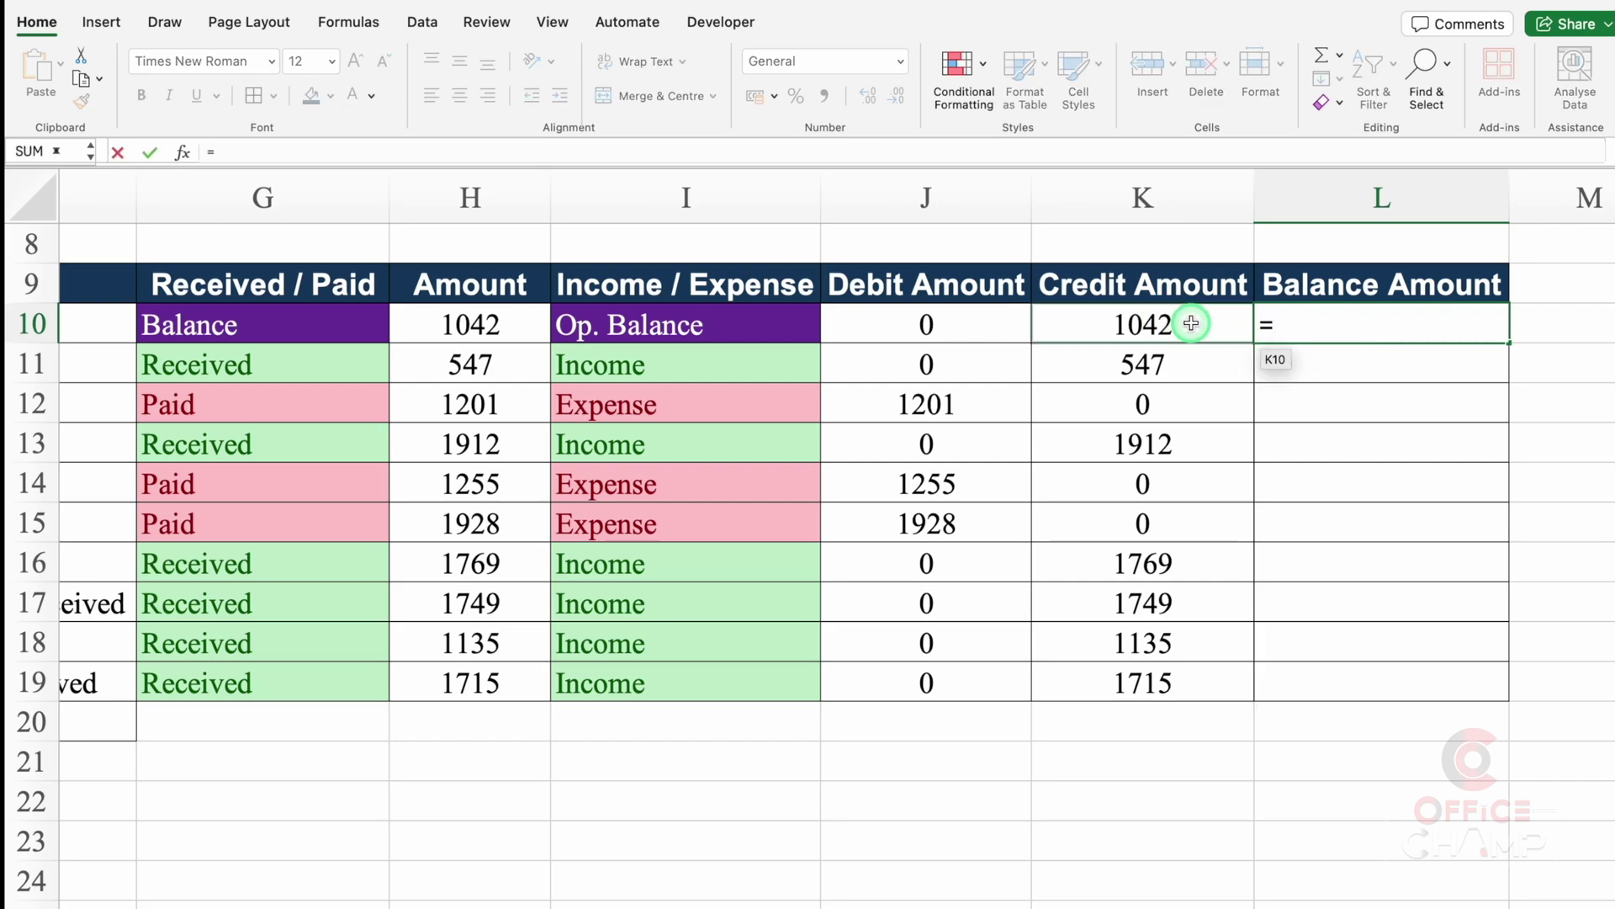
left_click(1191, 323)
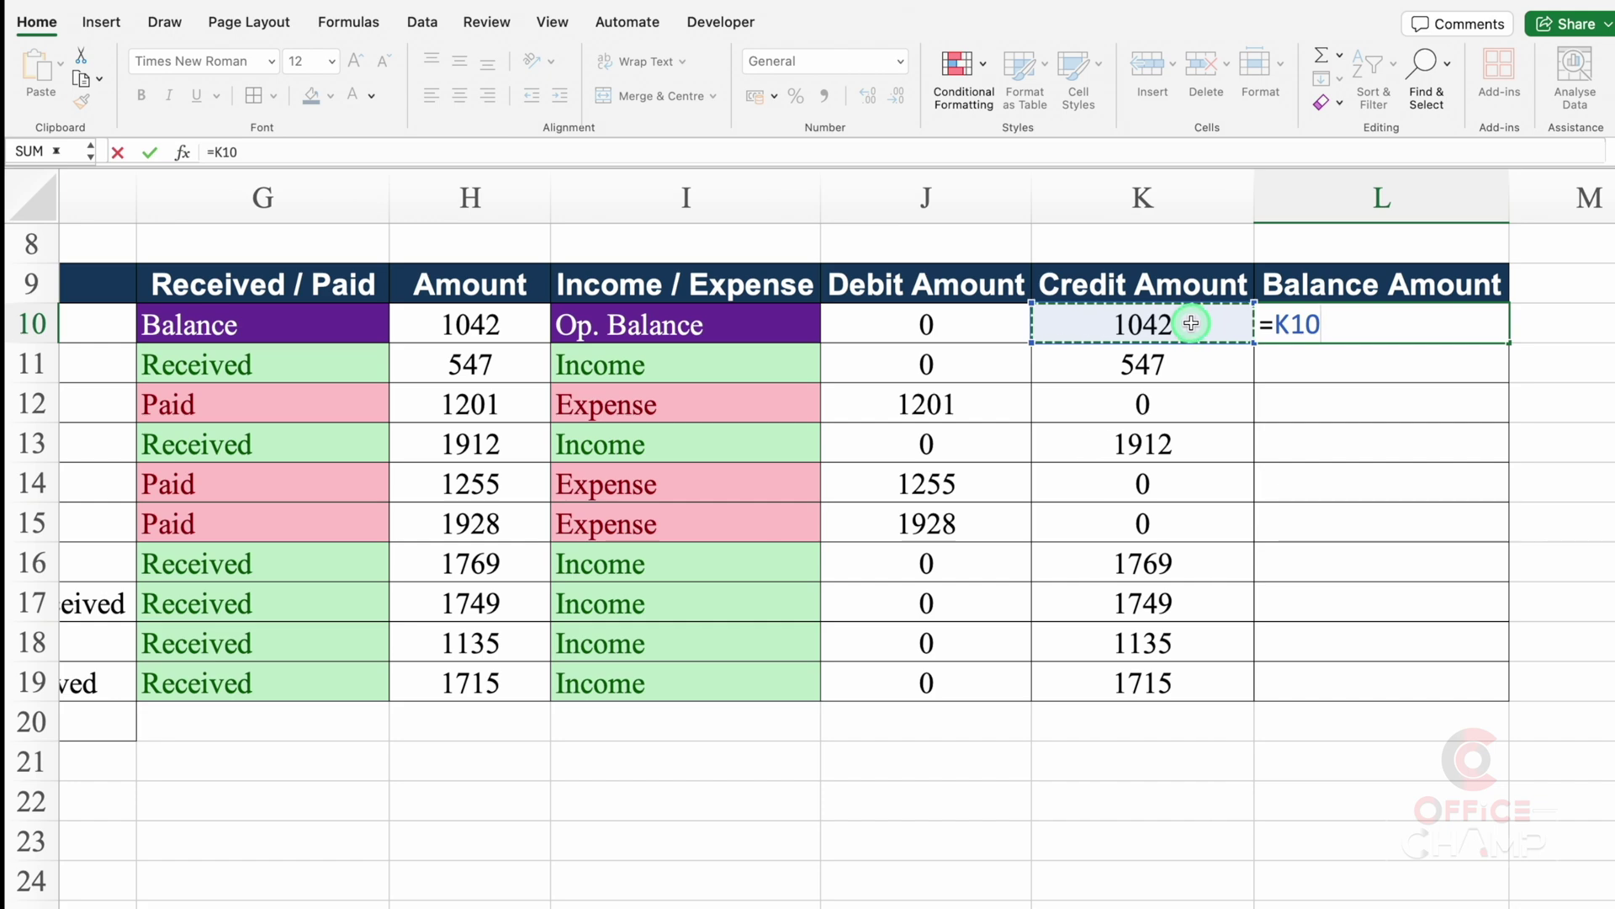
key("Return")
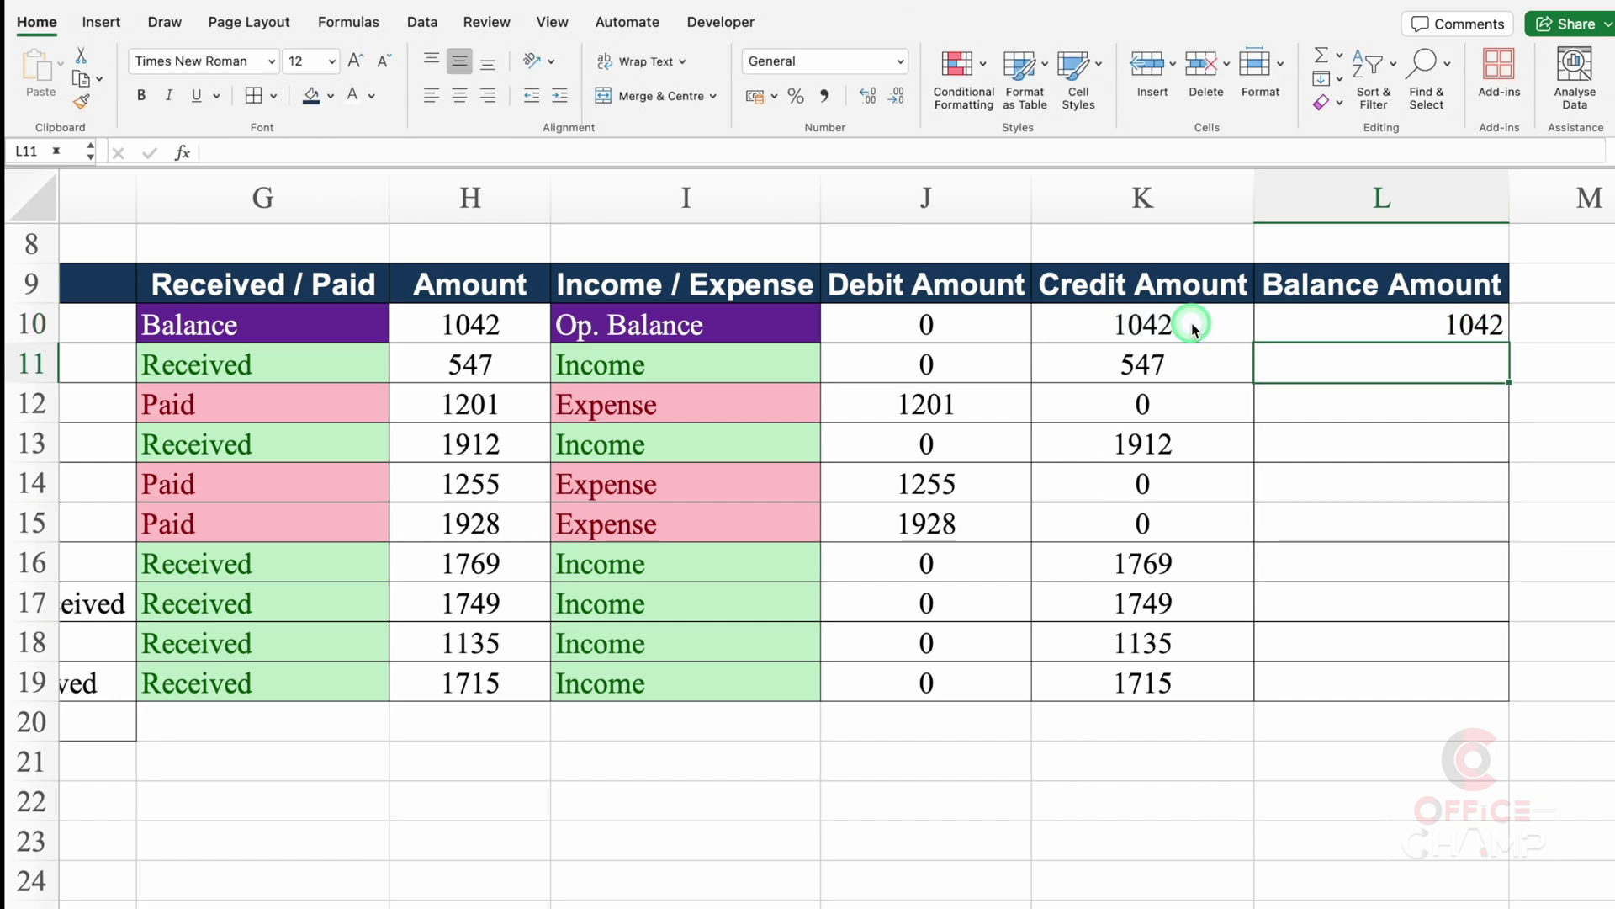
left_click(1344, 196)
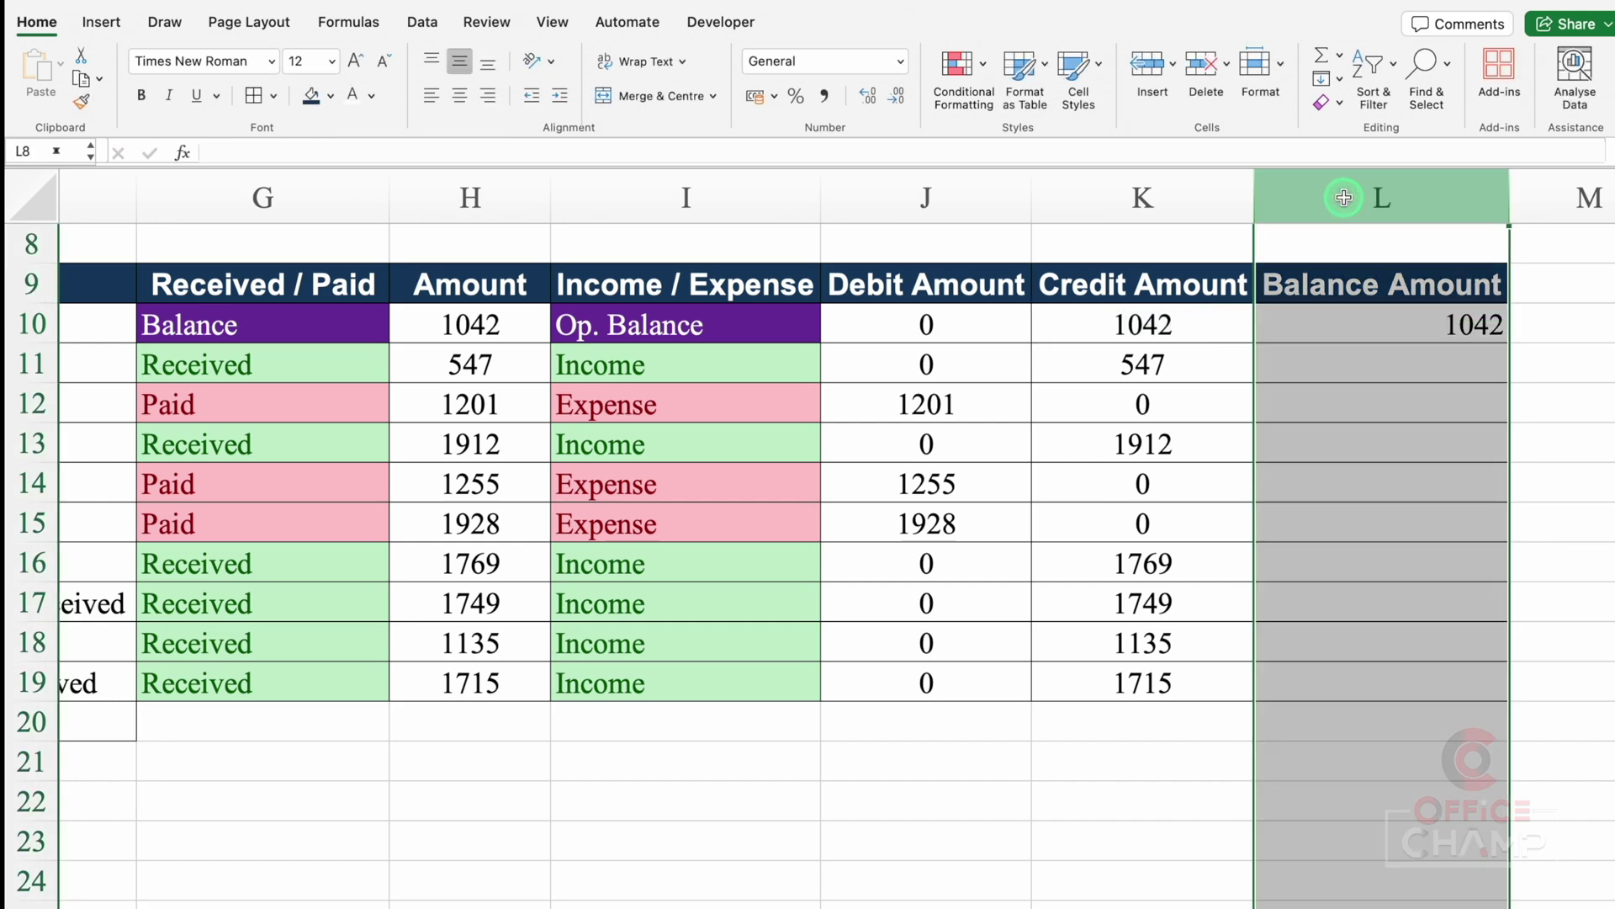
left_click(459, 96)
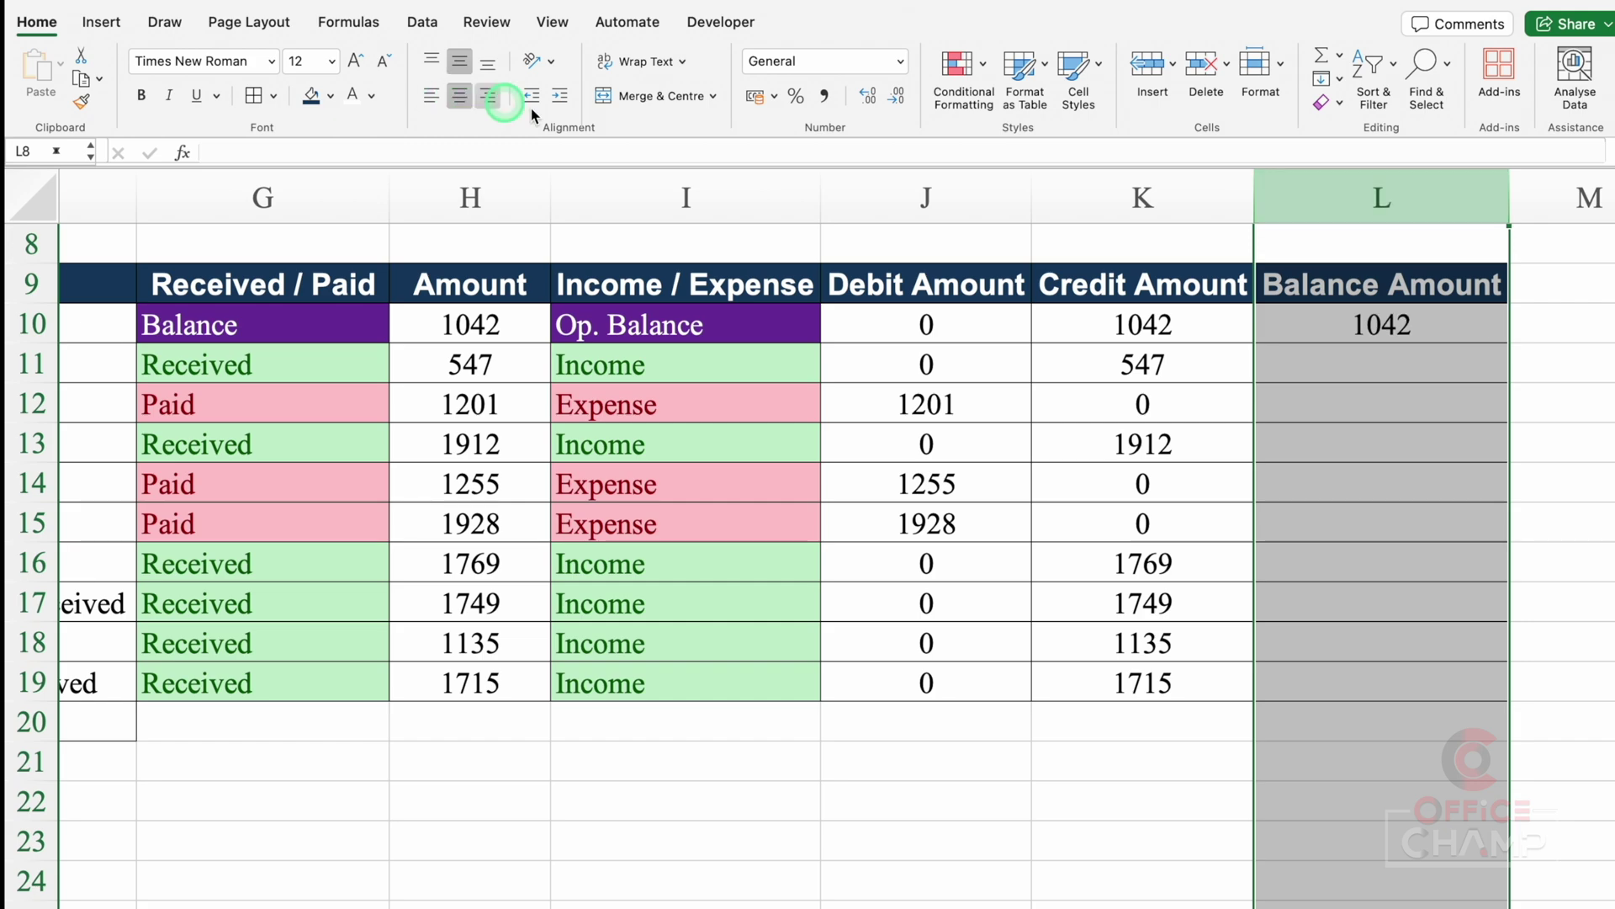
Start an IF formula in the second Balance Amount cell, L11, with a nested AND function as its logical test.
left_click(1351, 373)
type("=")
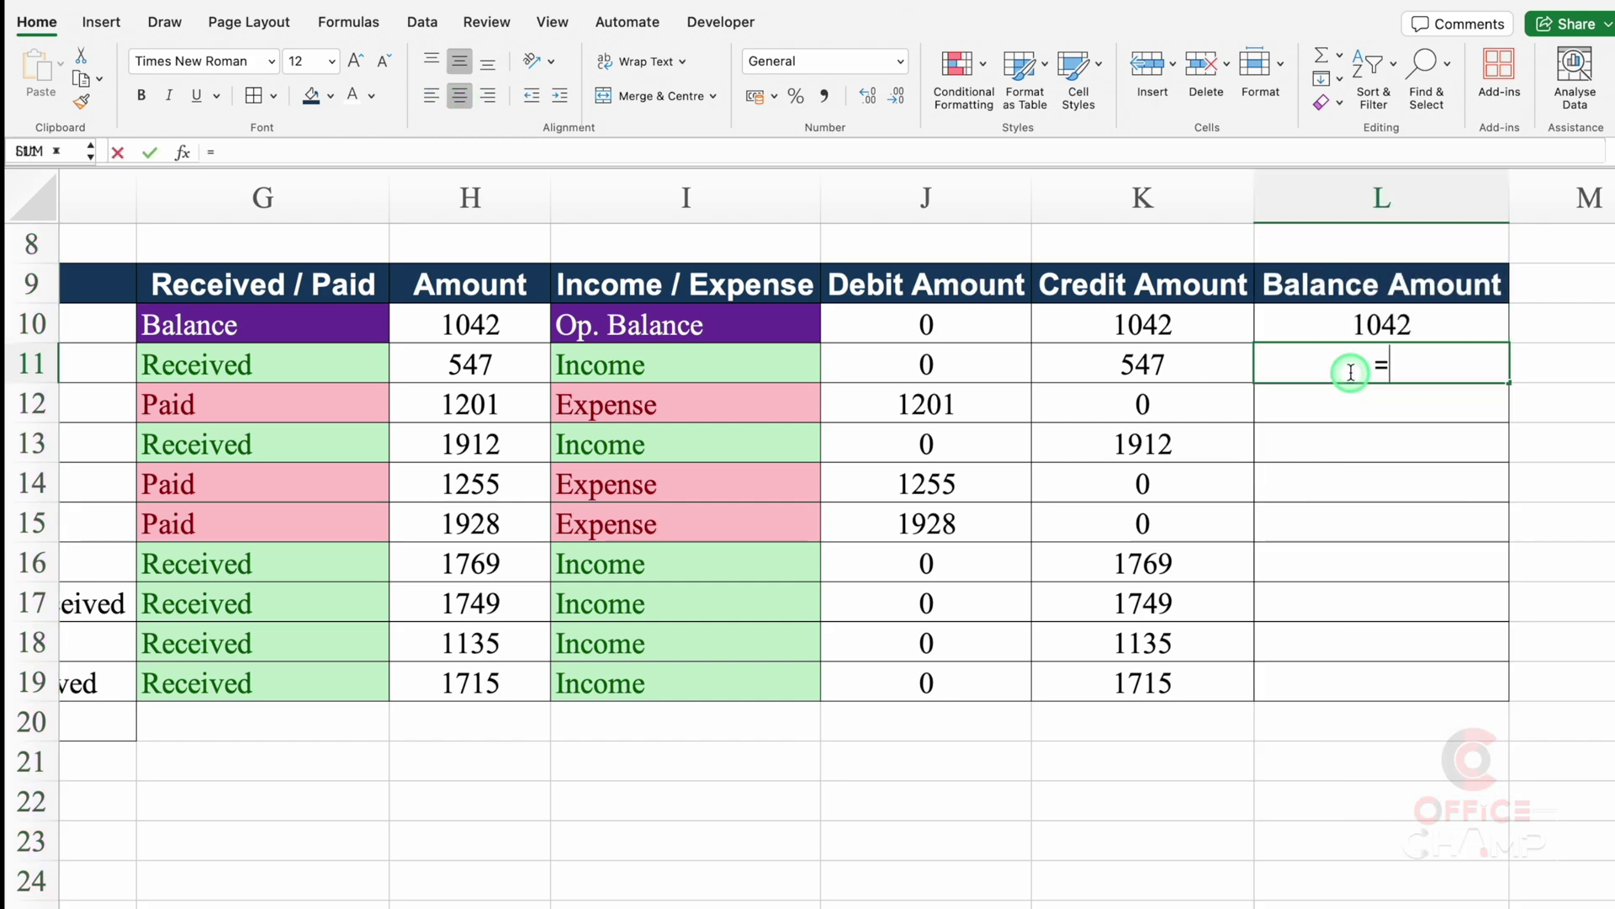
type("if")
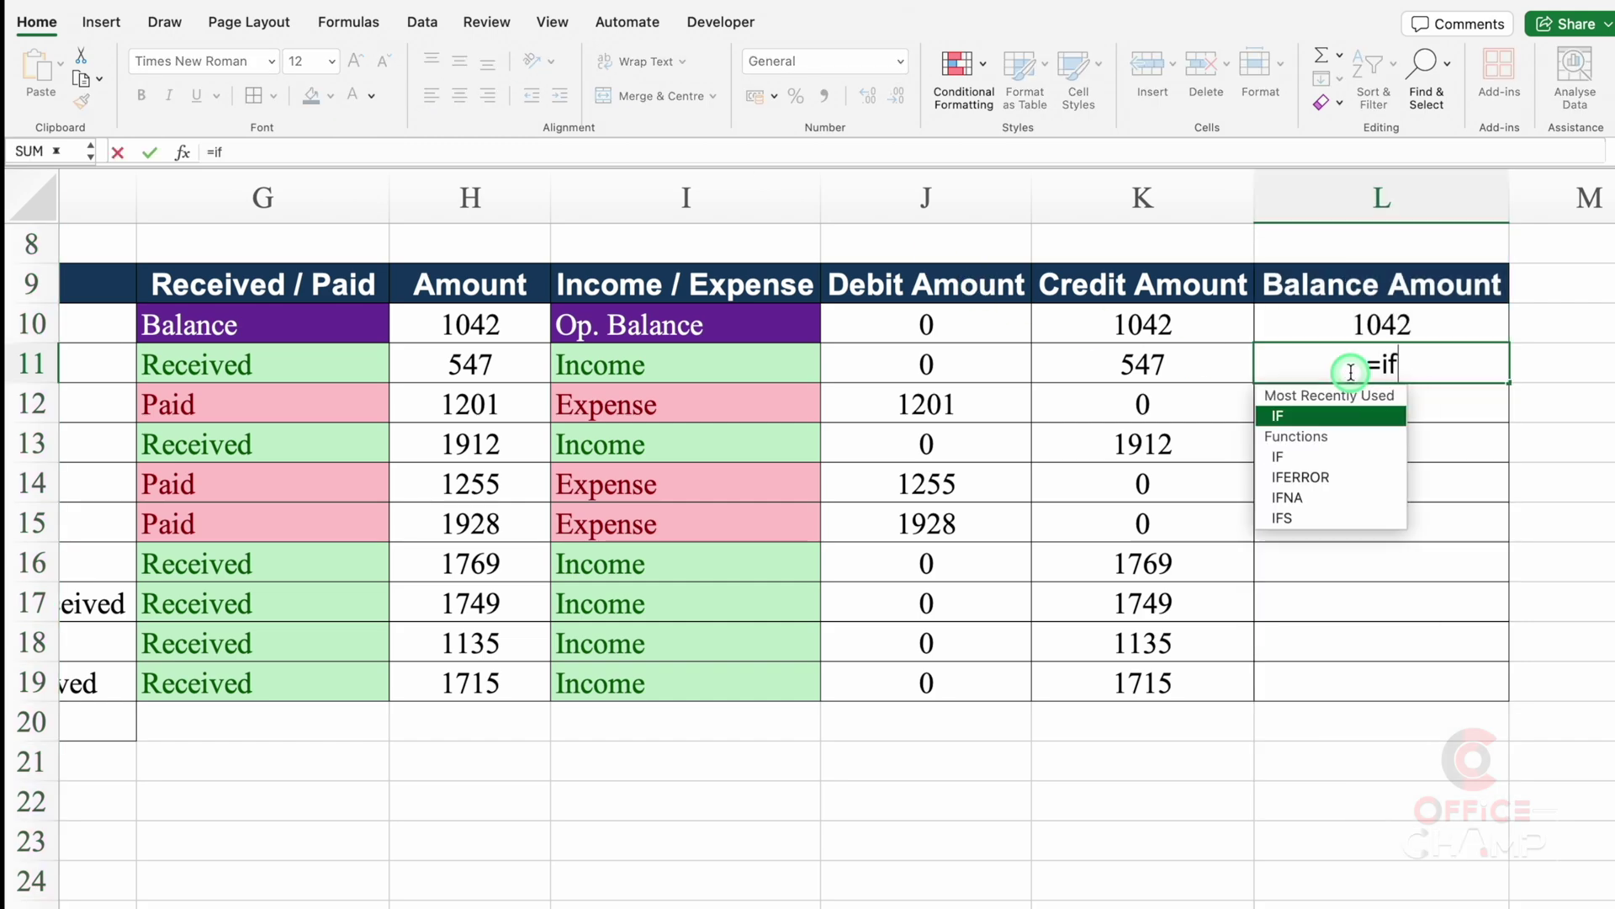
double_click(1346, 418)
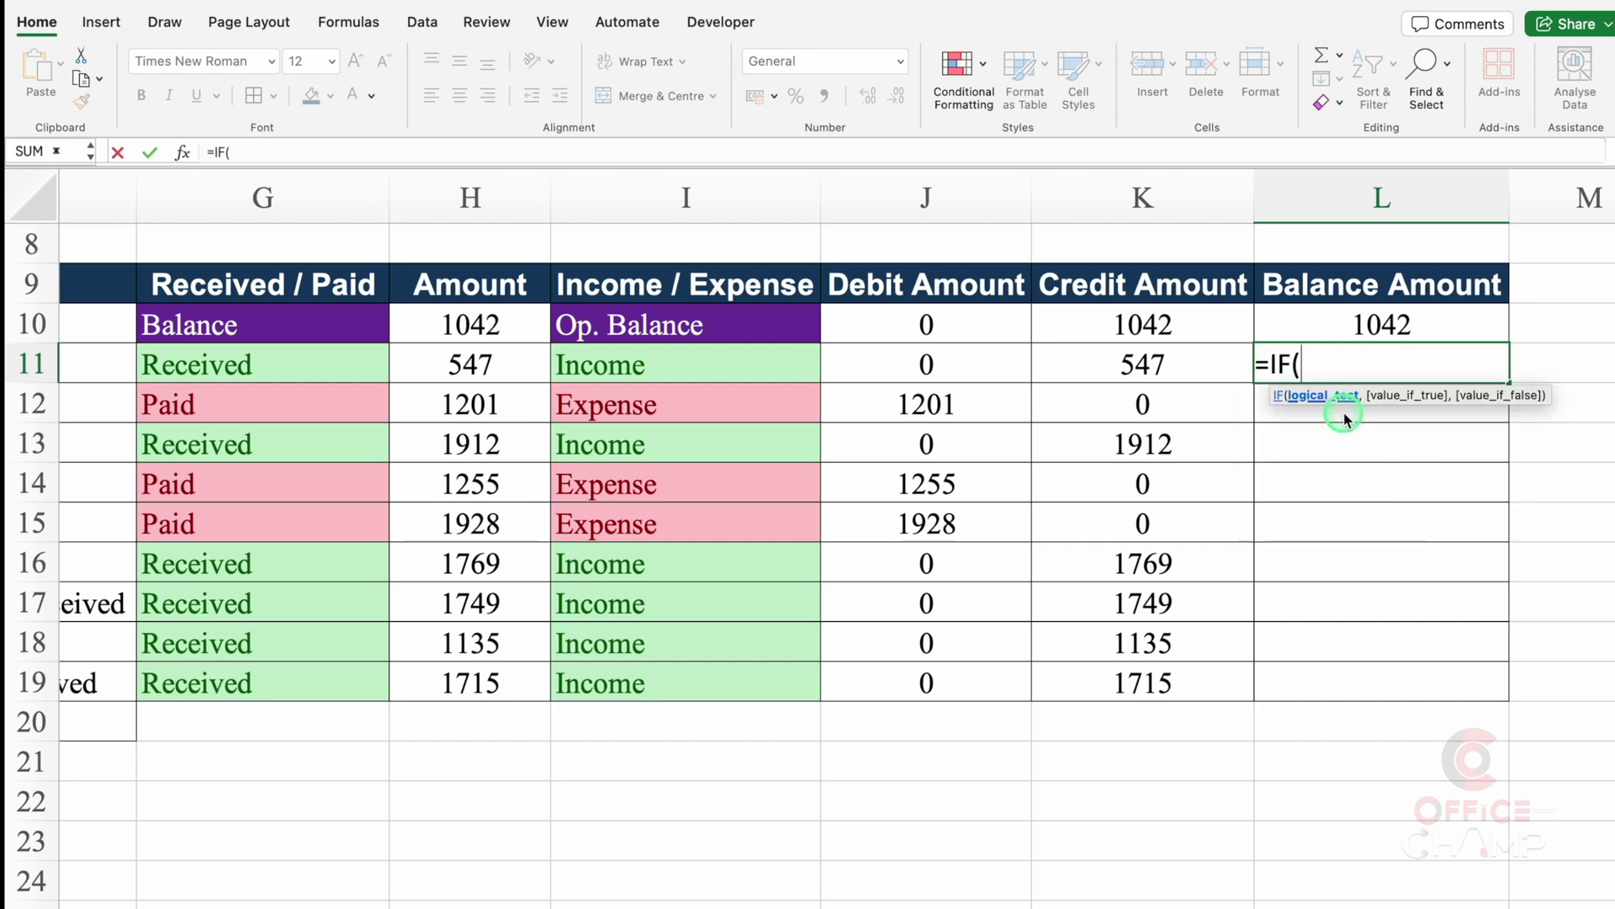
type("AND")
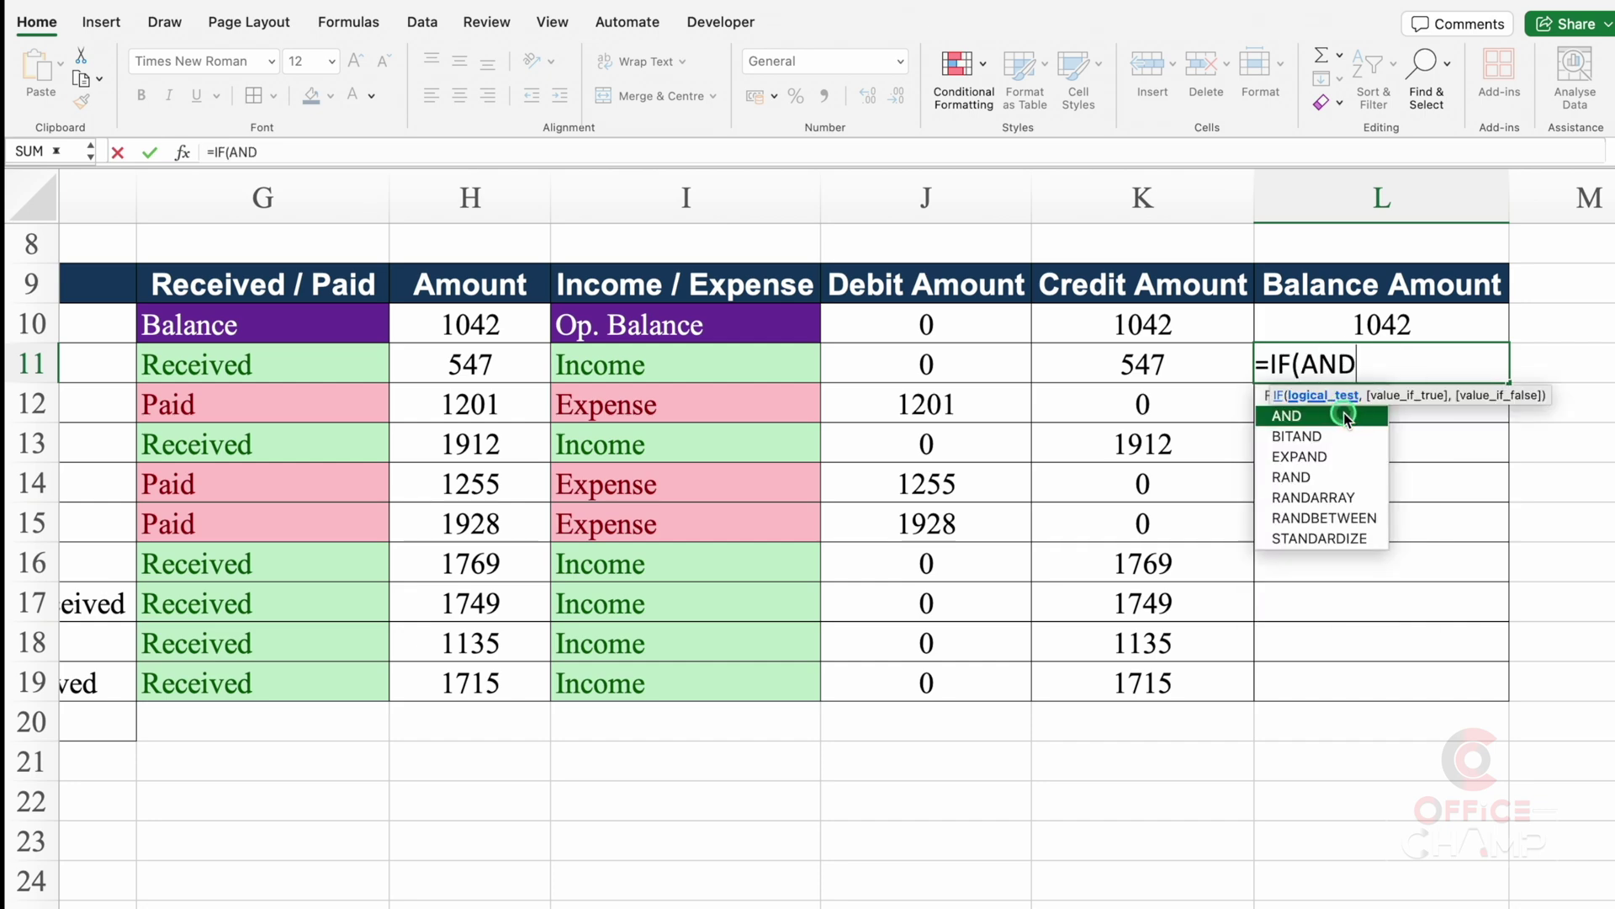
double_click(1346, 418)
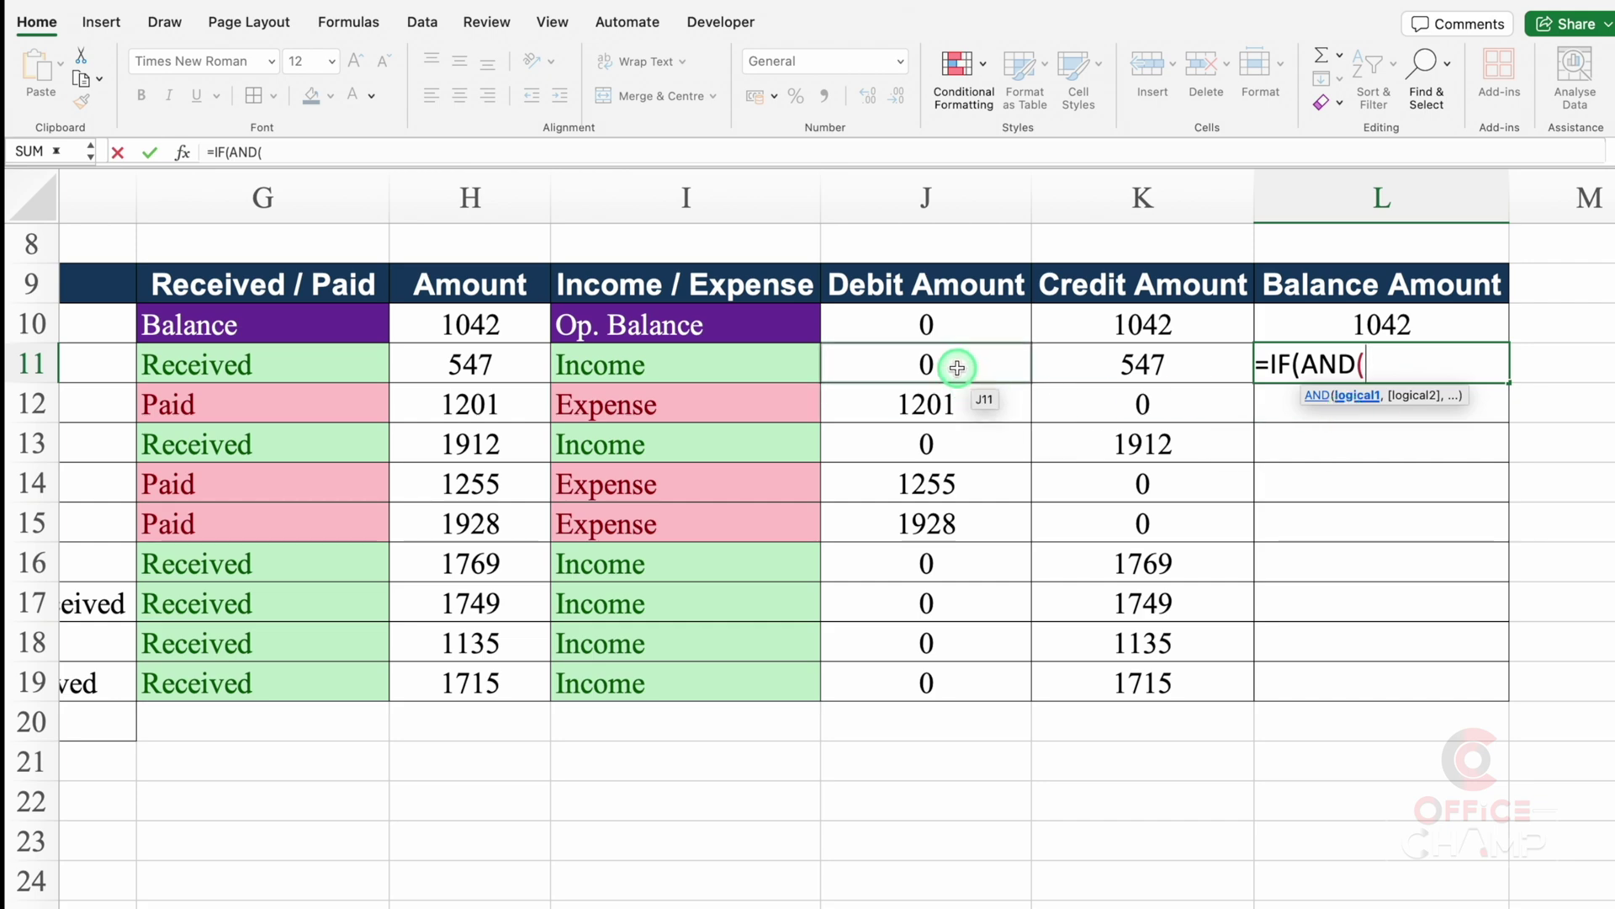
Complete the AND test in the L11 formula with the conditions J11=0 and K11=0.
left_click(957, 368)
type("=")
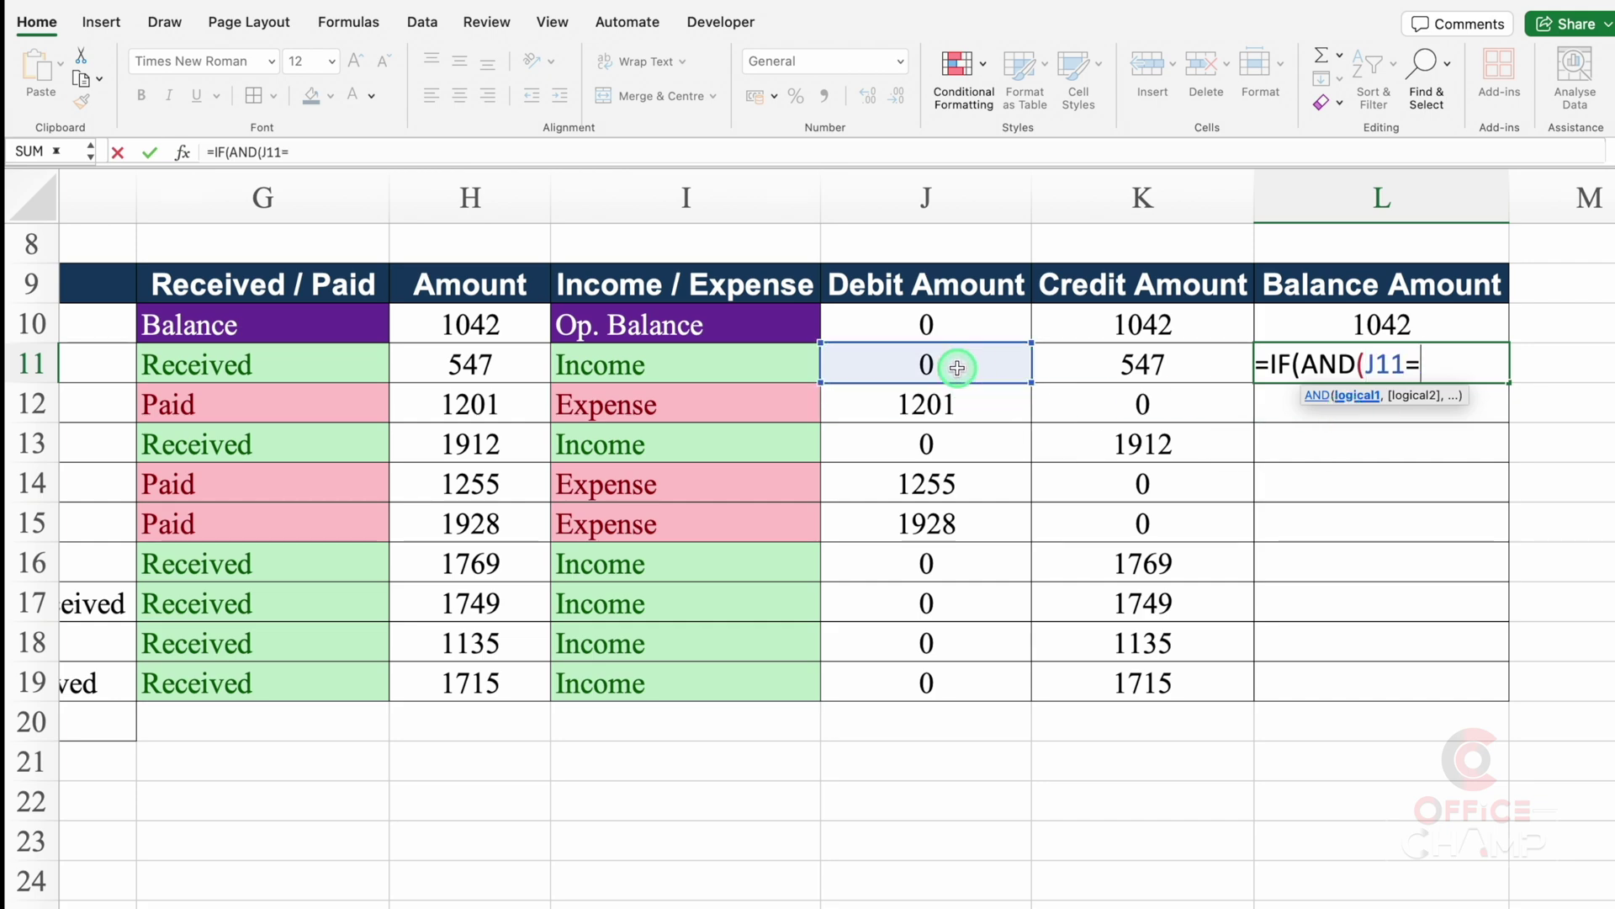
type("0,")
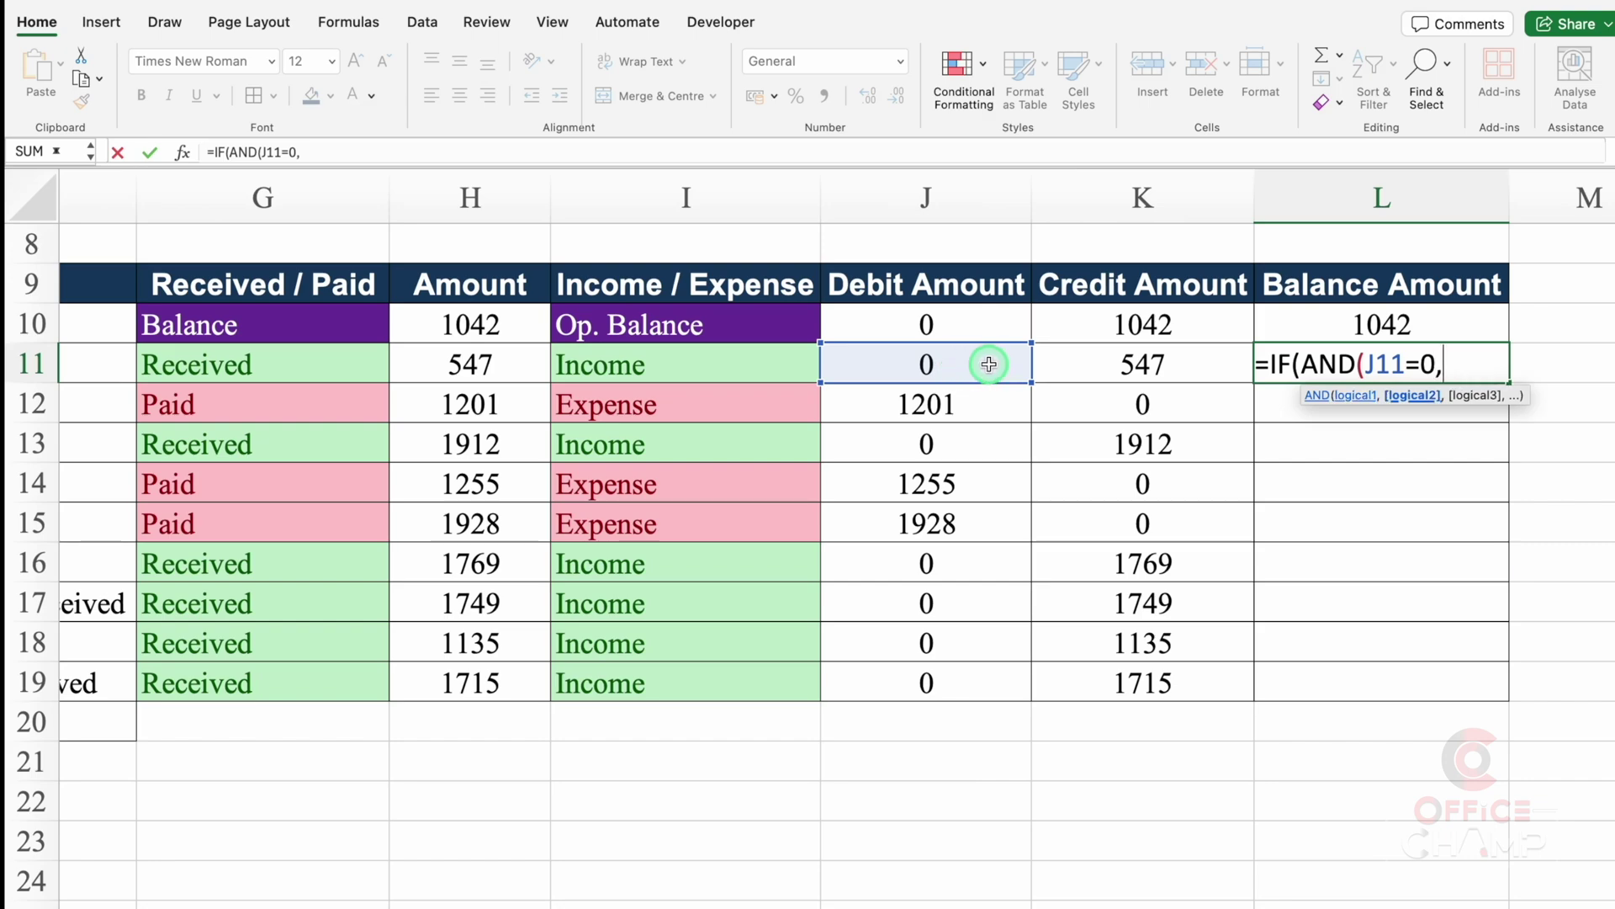
left_click(1078, 367)
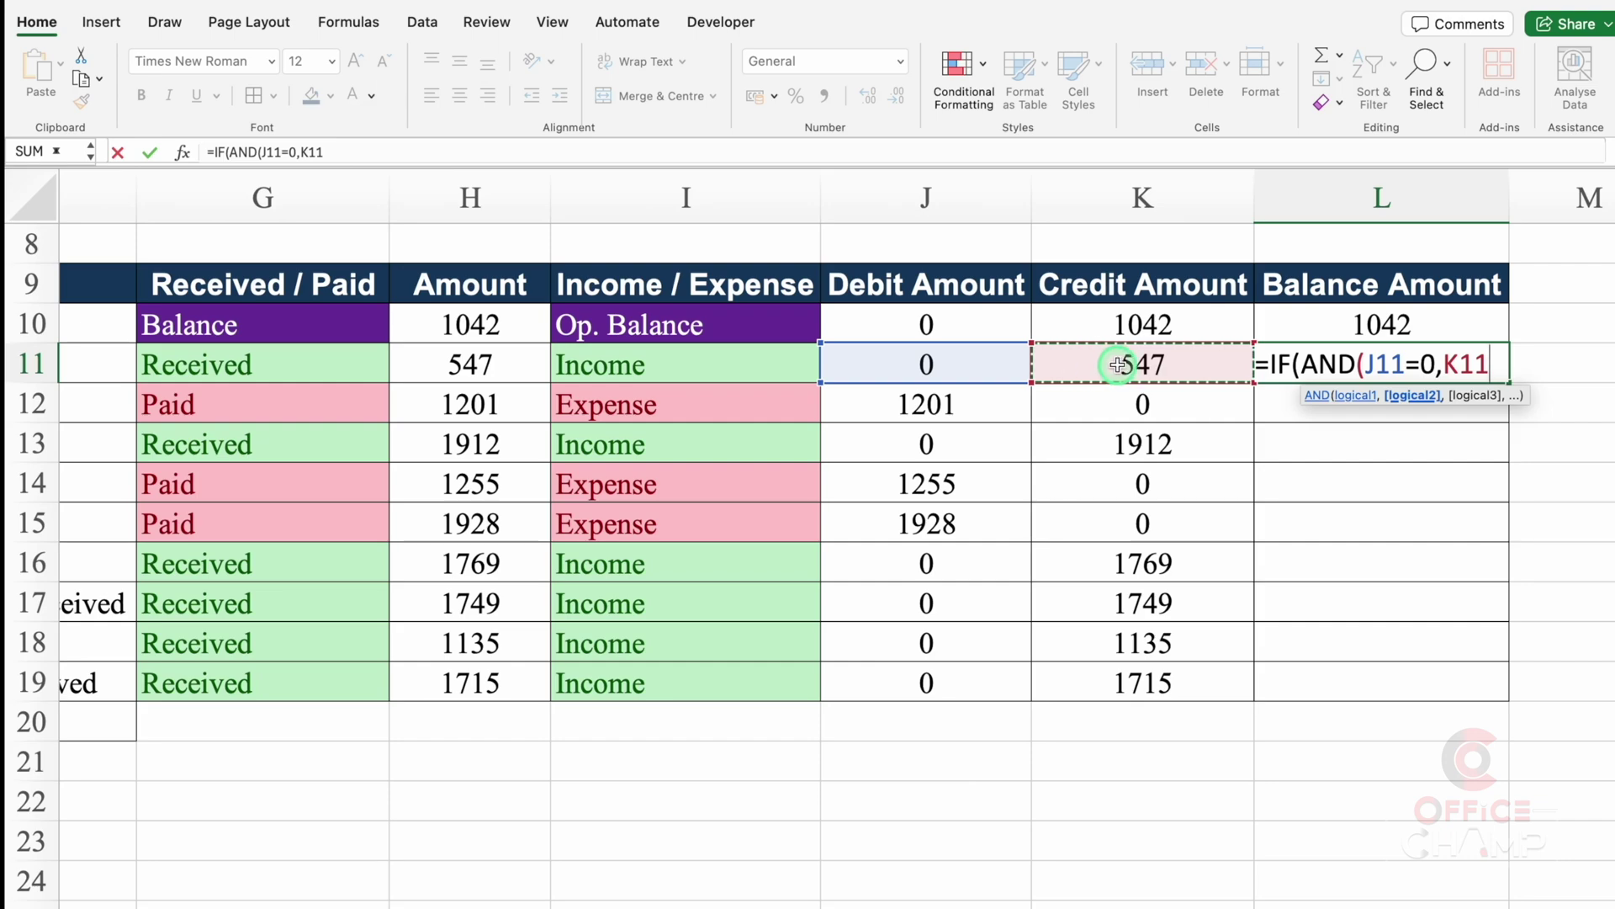
type("=")
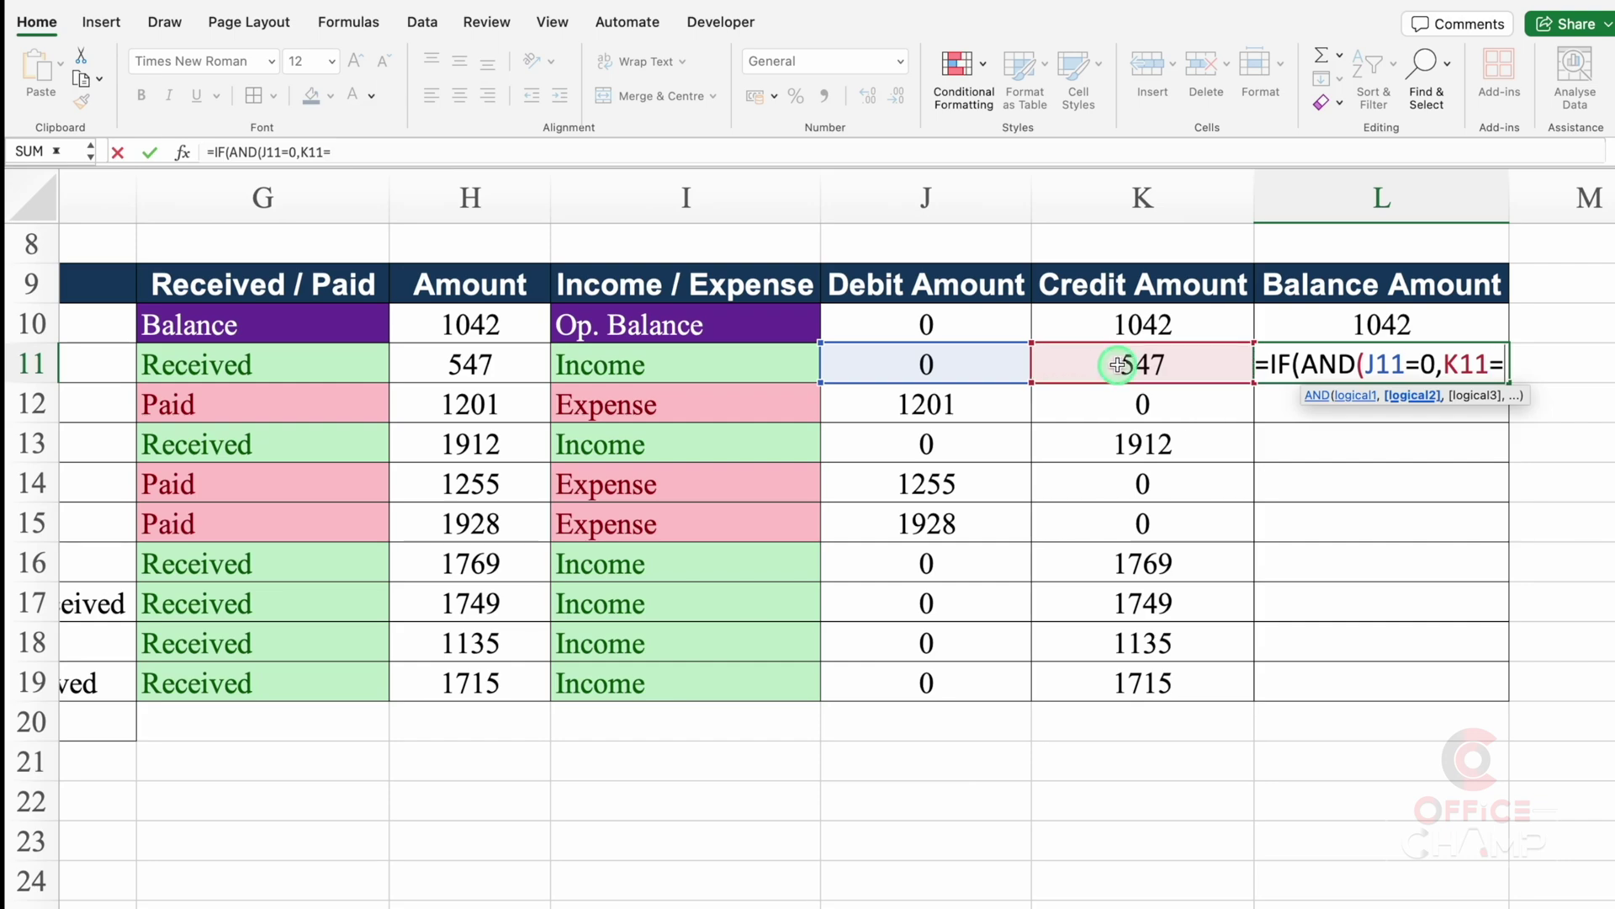
type("0")
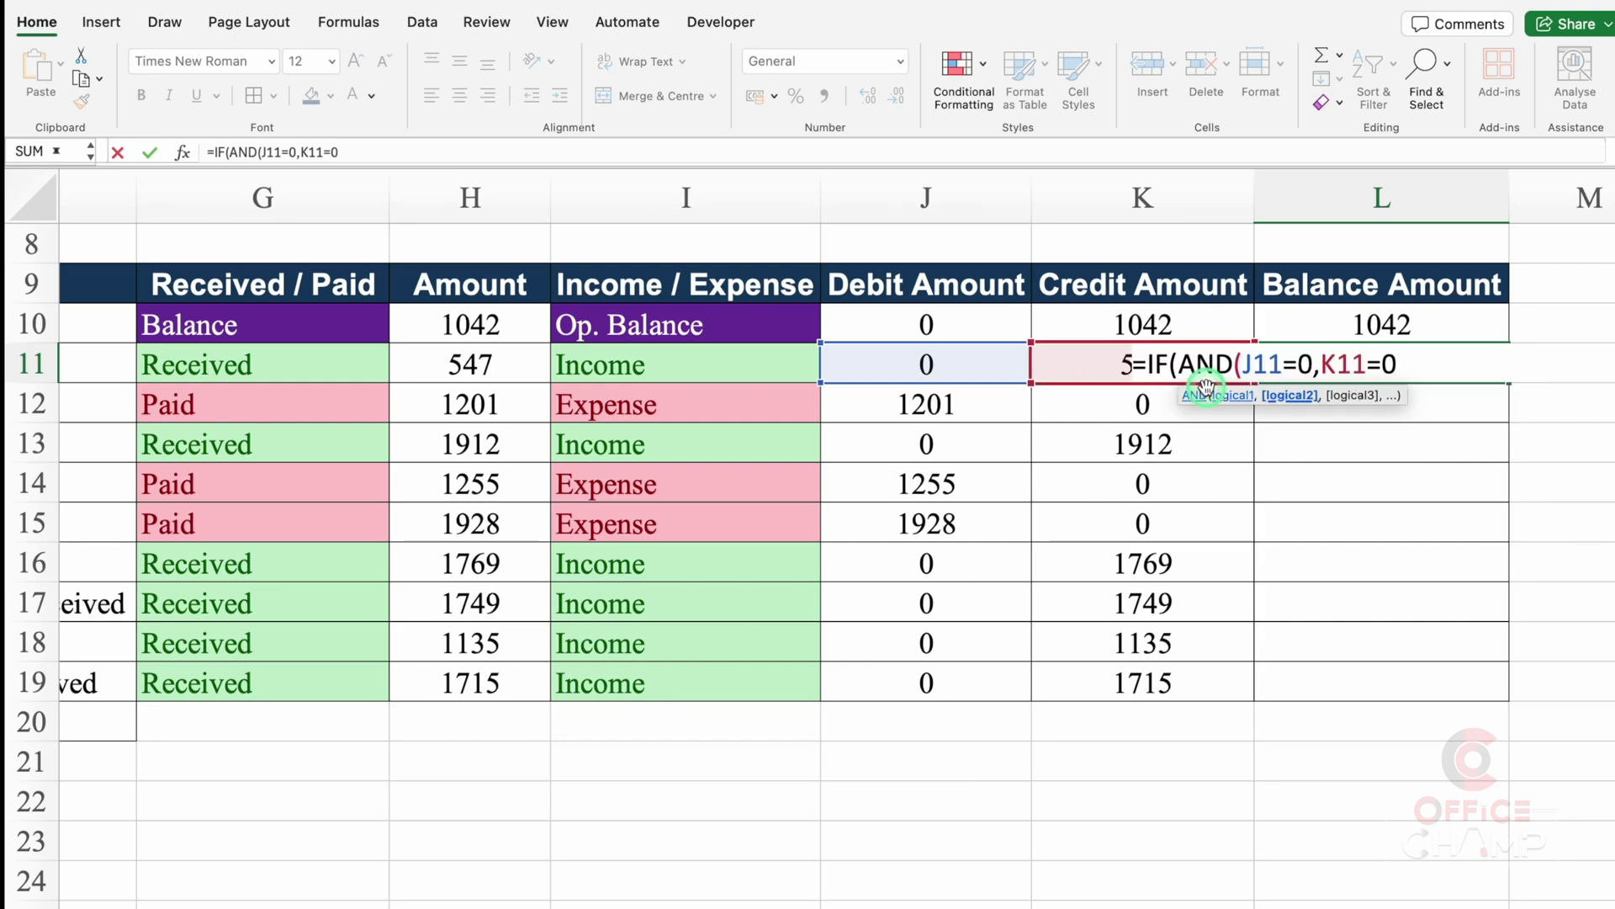
type(")")
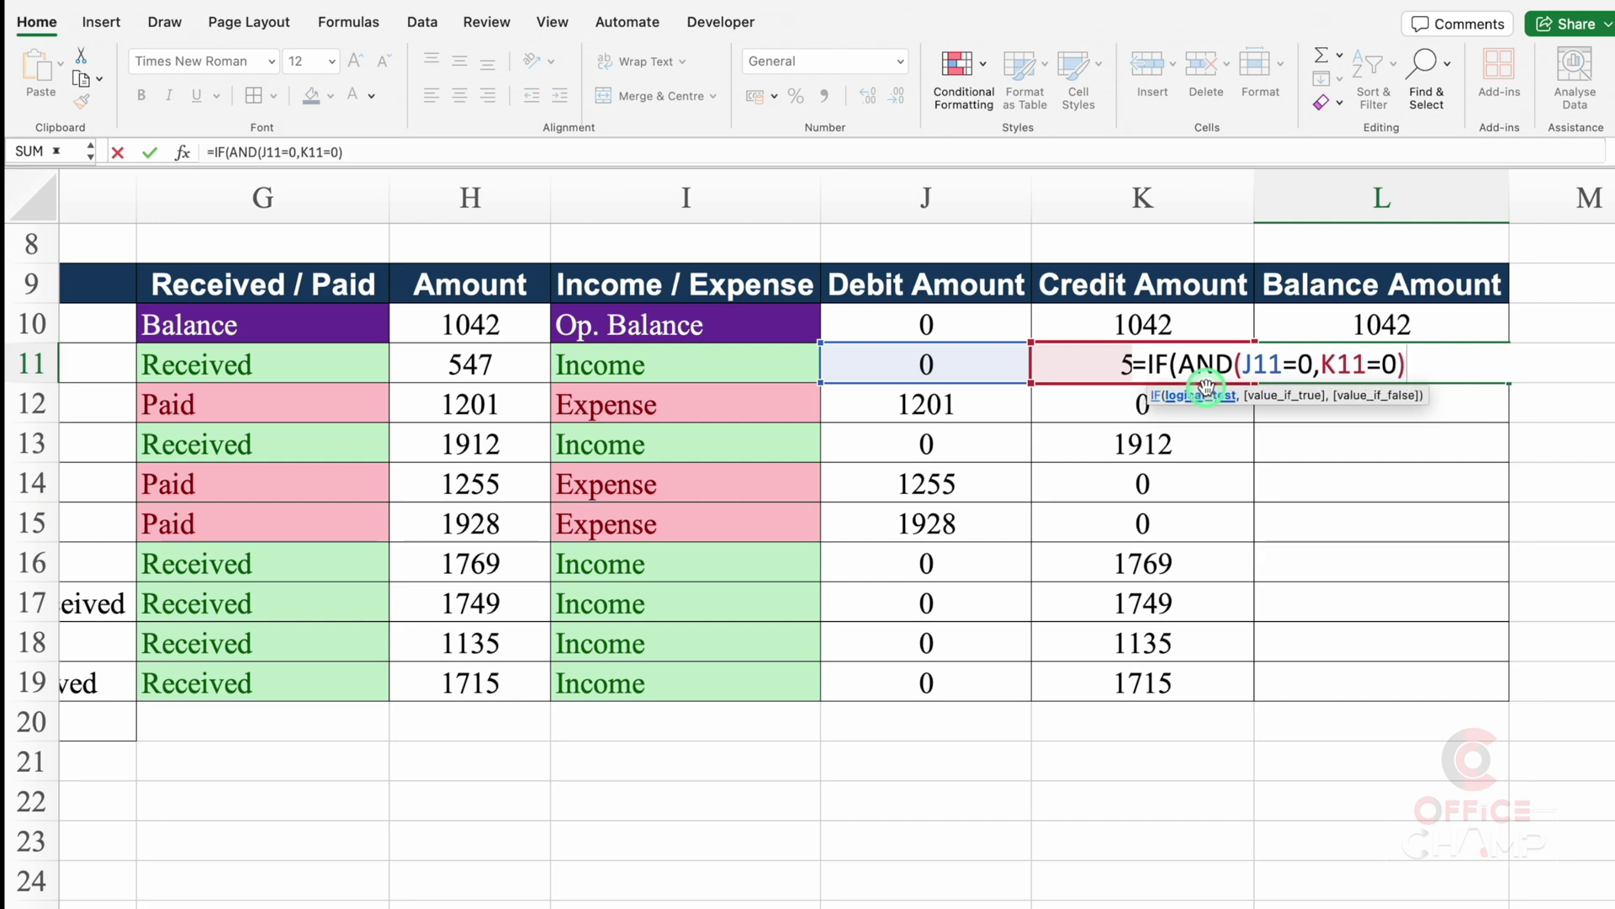
type(",")
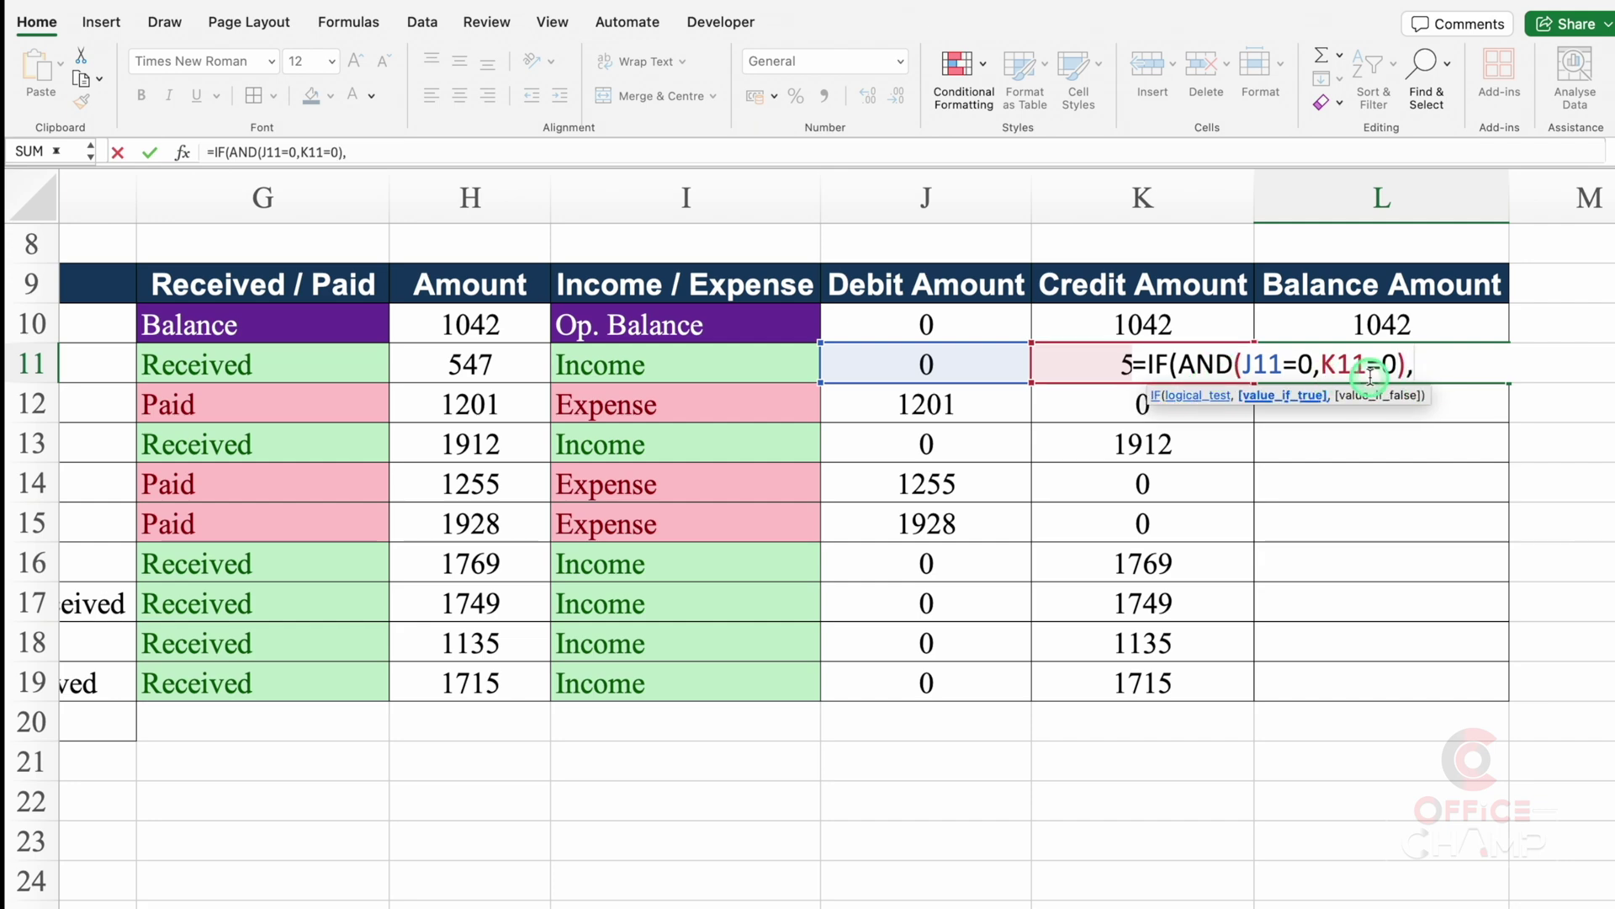
Complete the L11 formula with 0 as value if true and L10-J11+K11 as value if false, and fill it down to row 19.
type("0,")
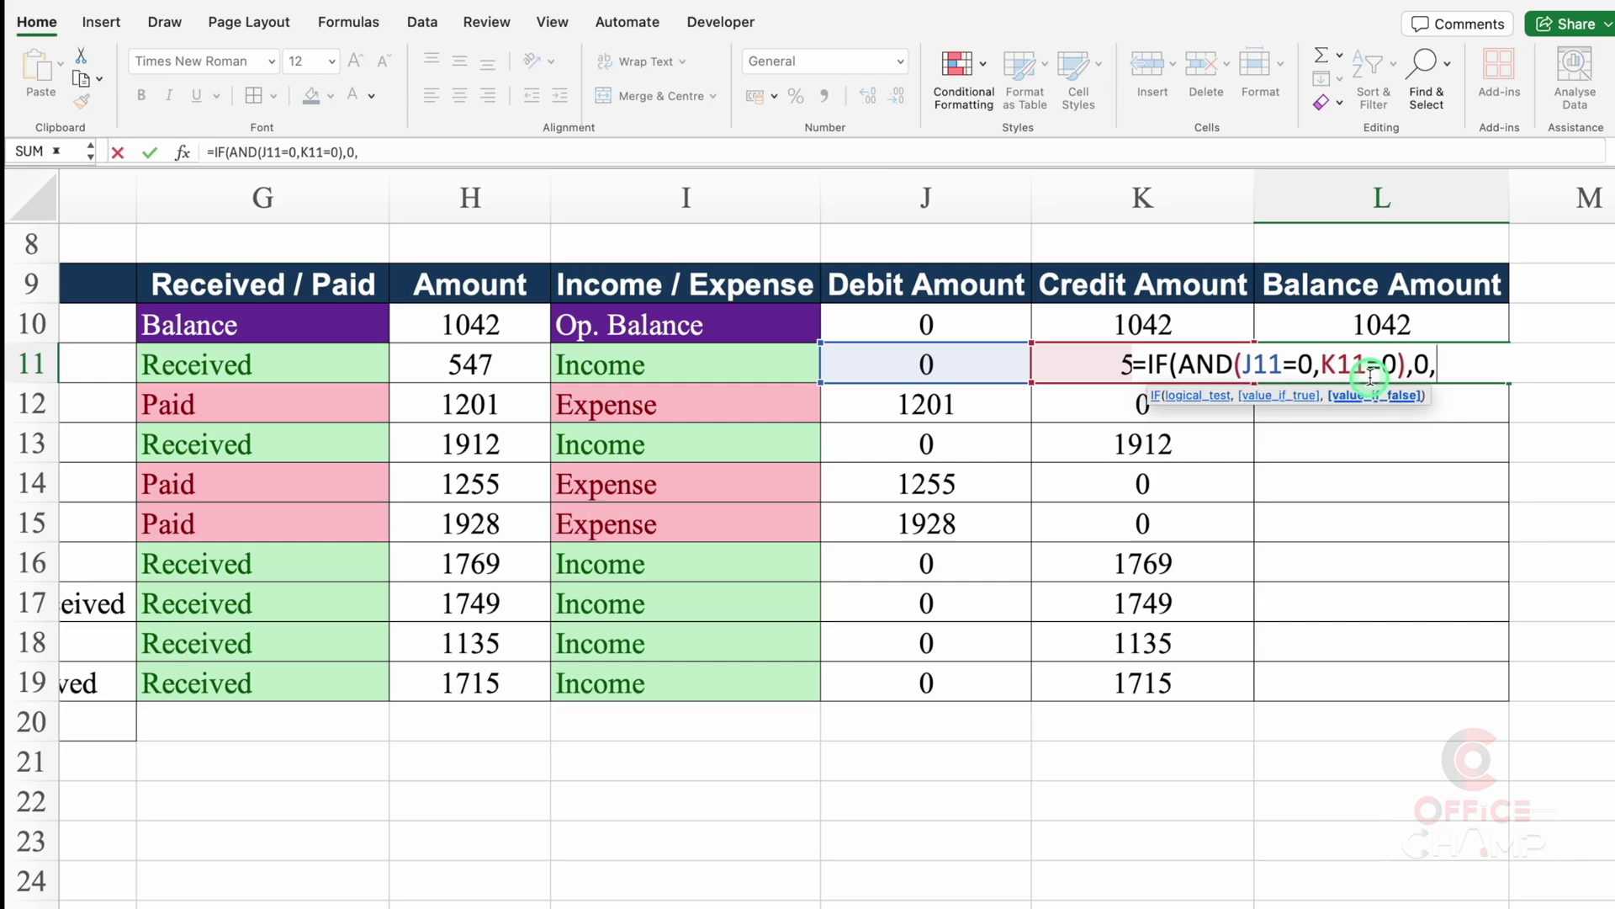
left_click(1360, 320)
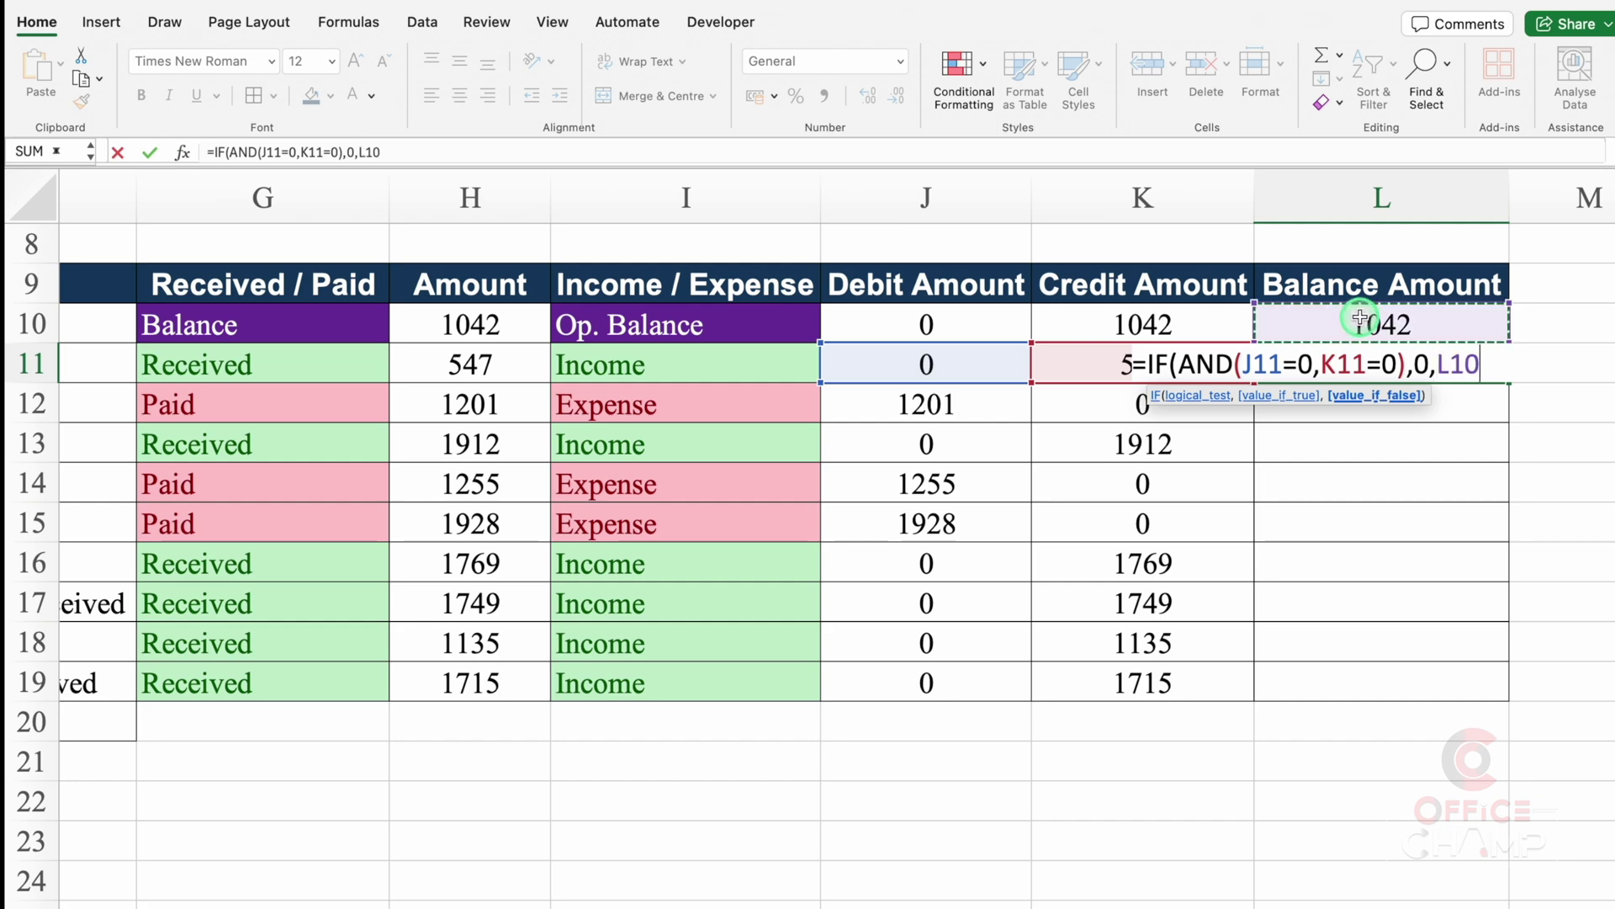
type("-")
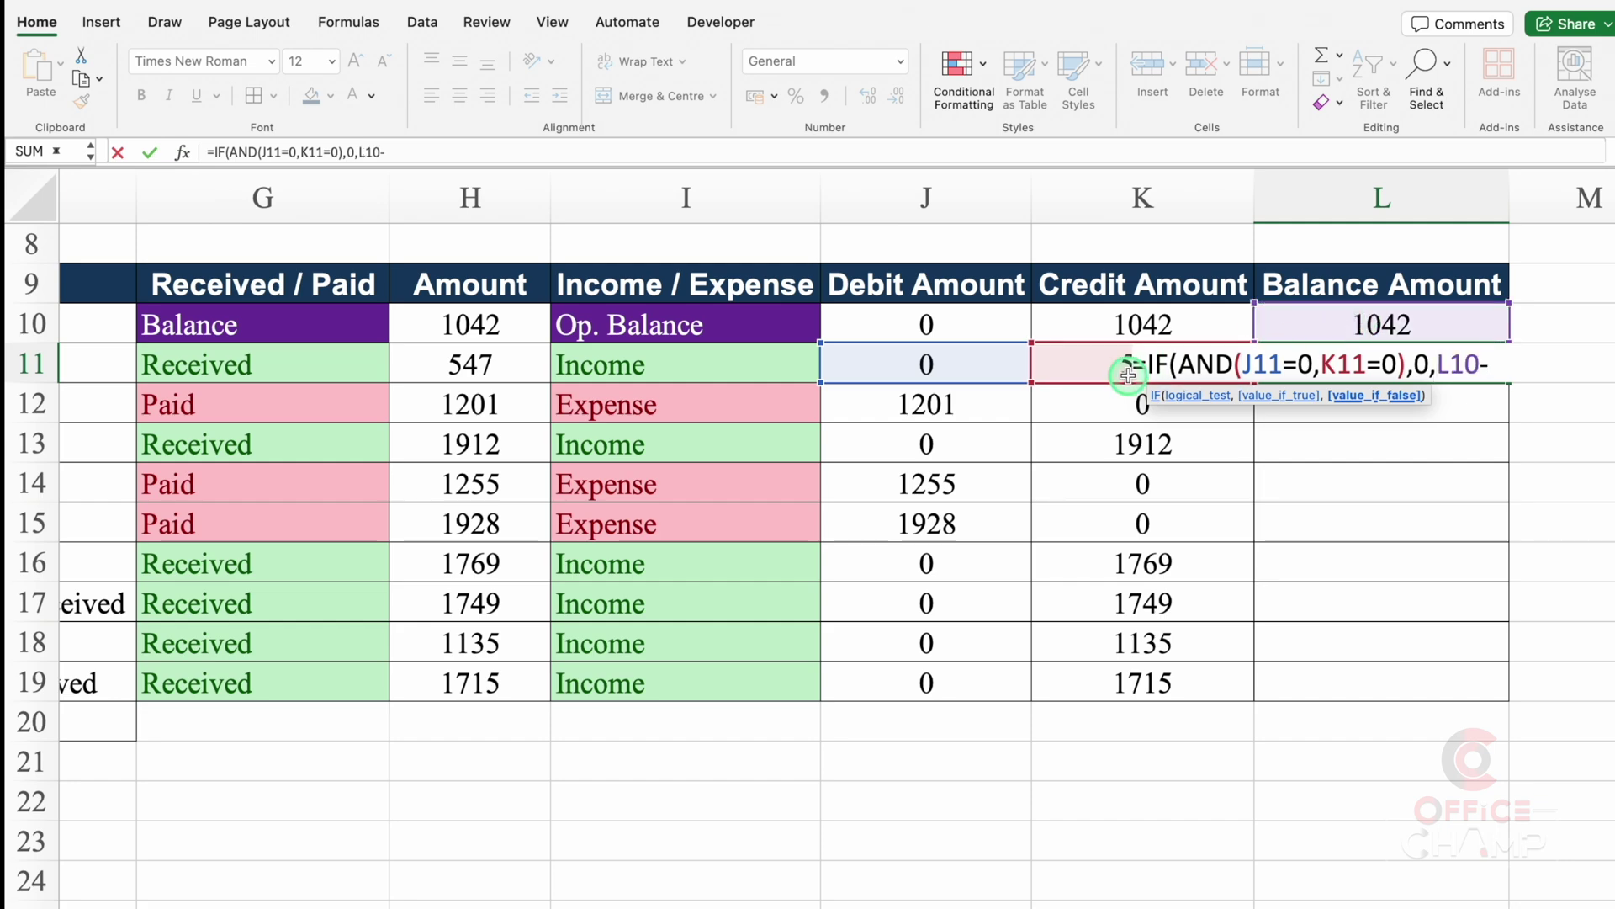
left_click(983, 365)
type("+")
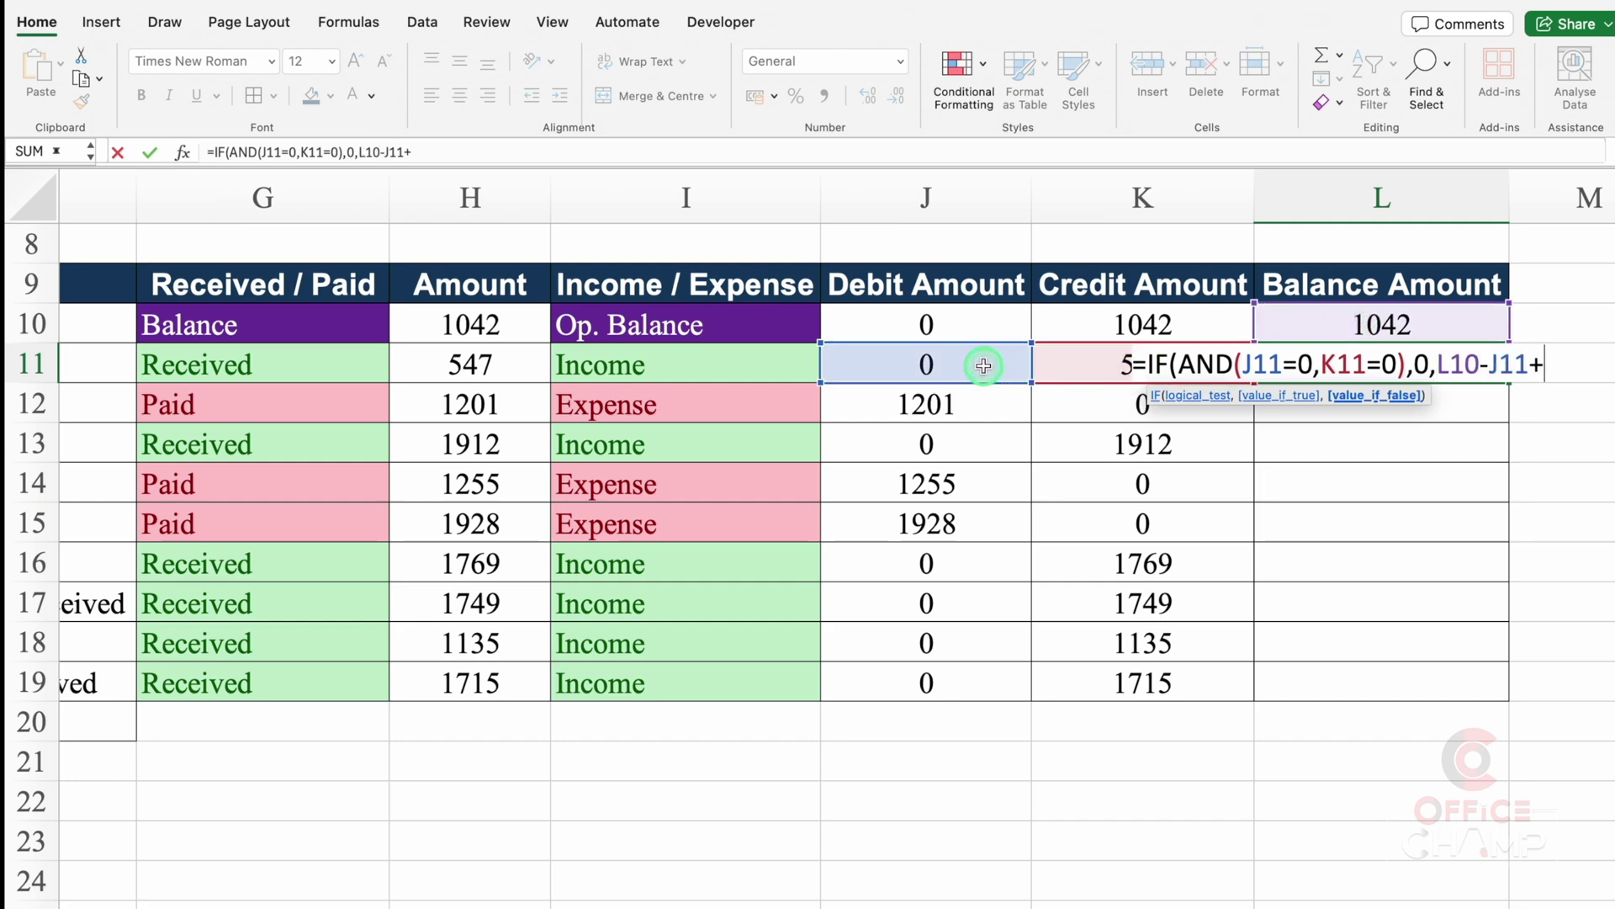
left_click(1096, 369)
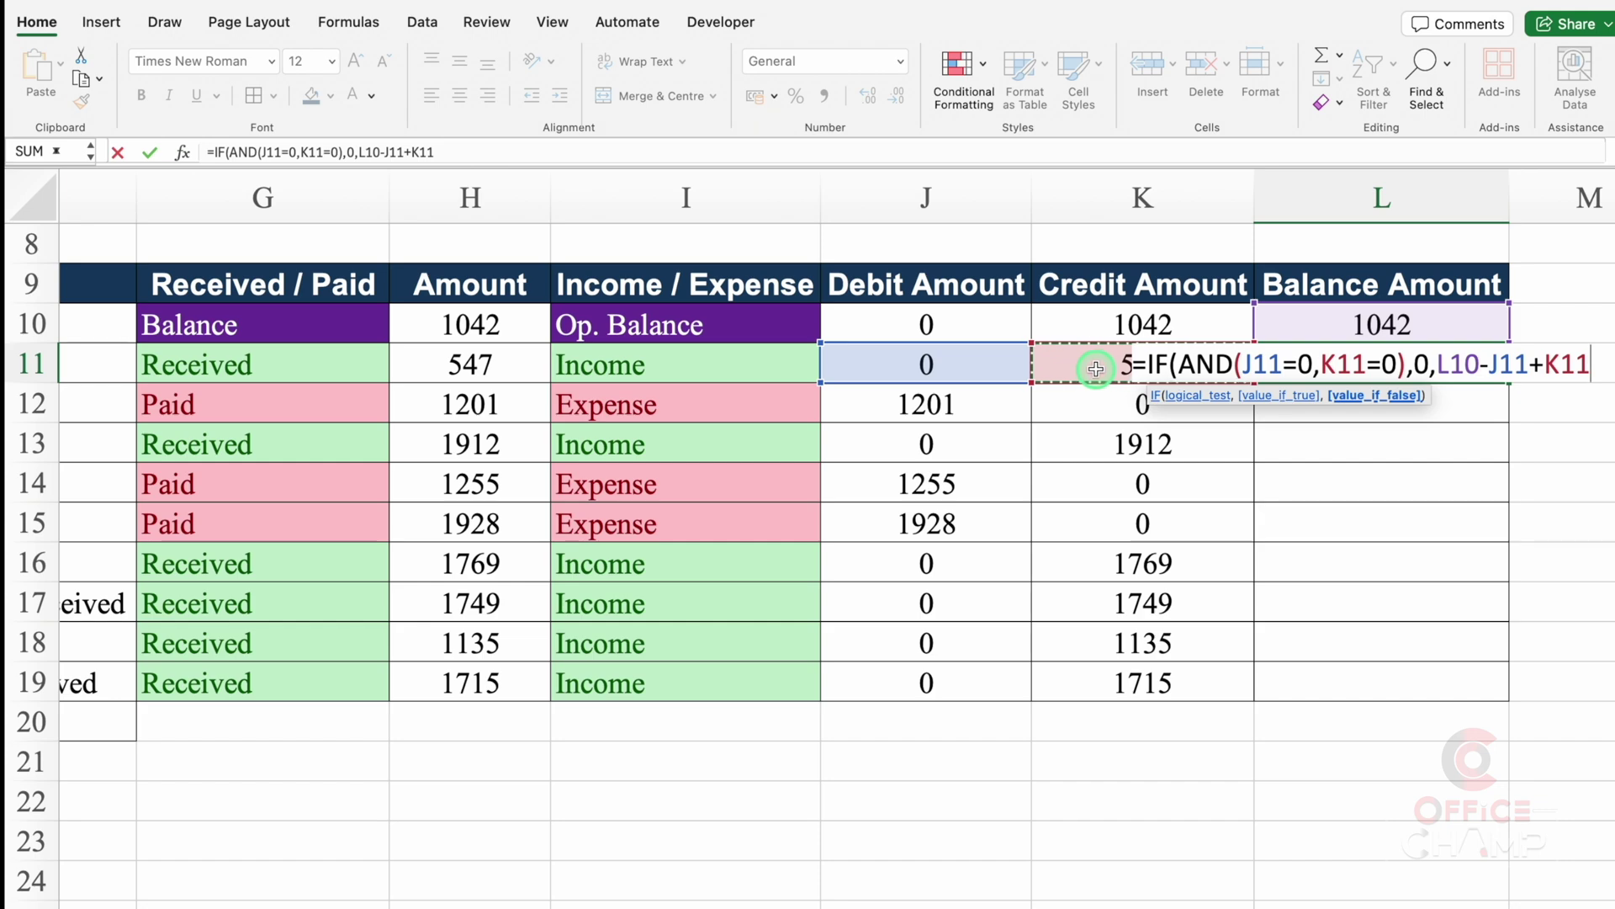
type(")")
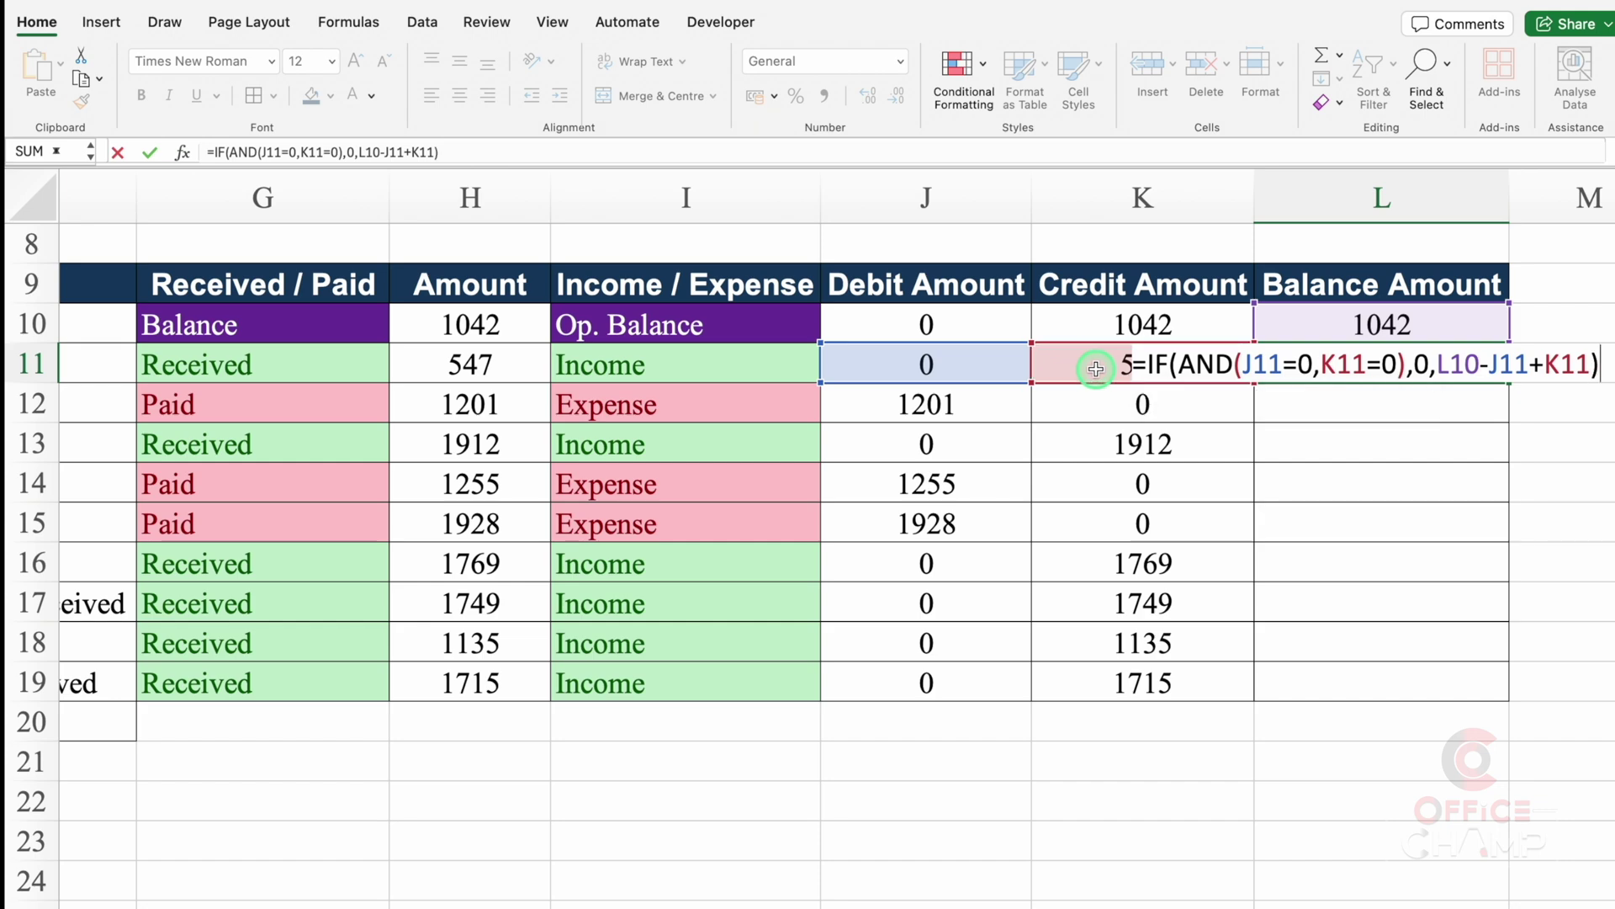
key("Return")
left_click(1382, 364)
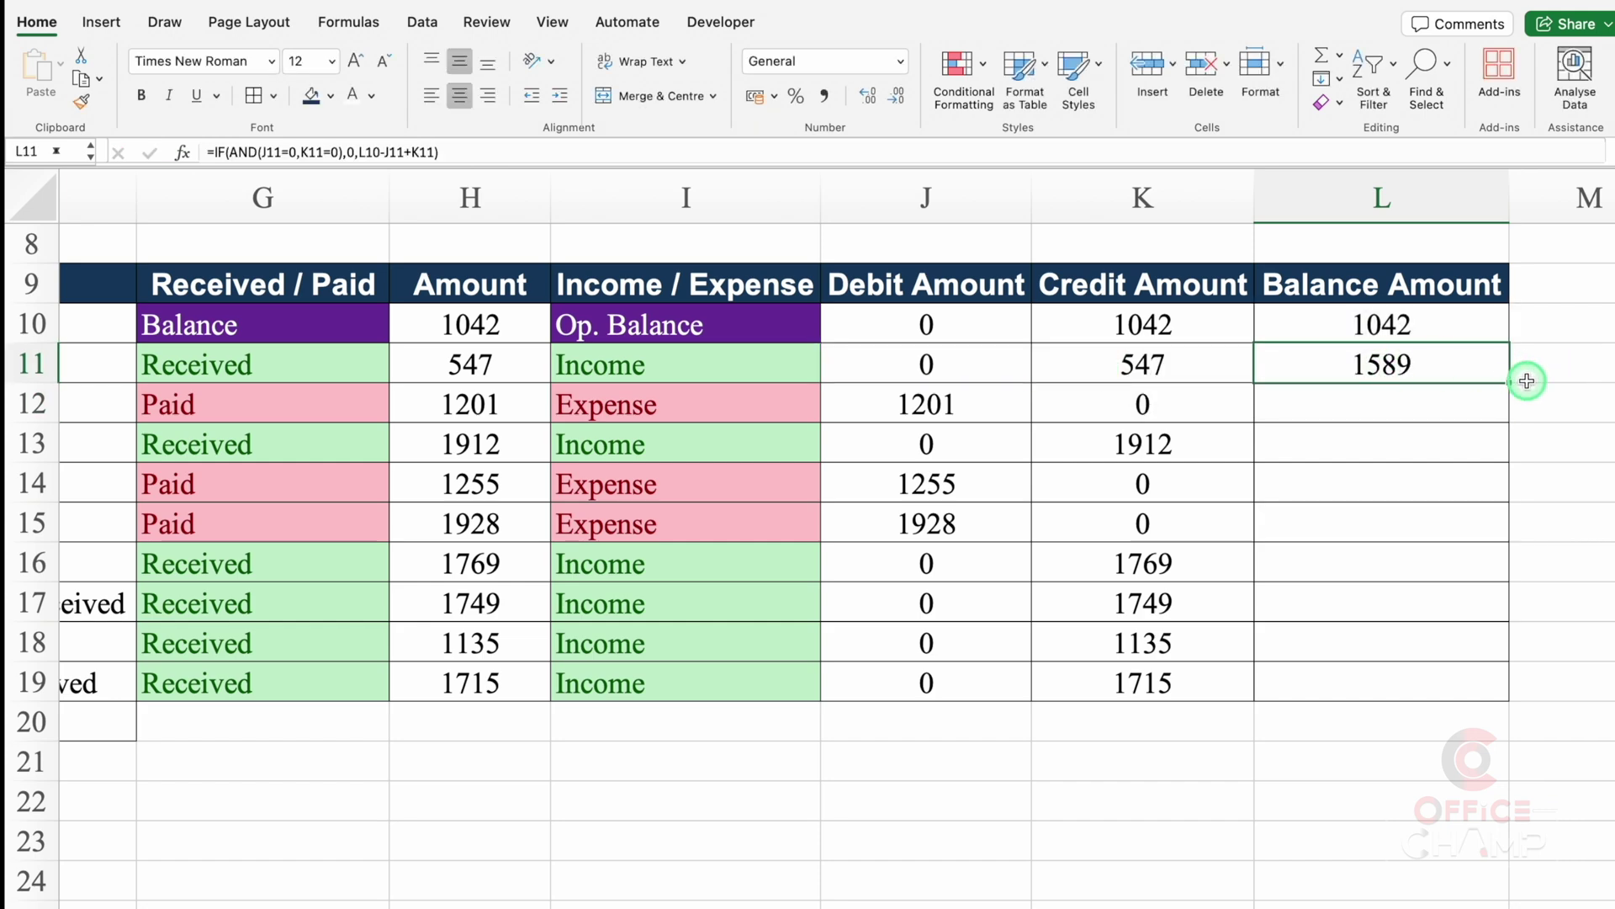
left_click_drag(1506, 382, 1510, 696)
Delete row 20, which holds the stray bordered Particulars cell just below the ledger.
scroll(1178, 589, "left", 12)
left_click(907, 814)
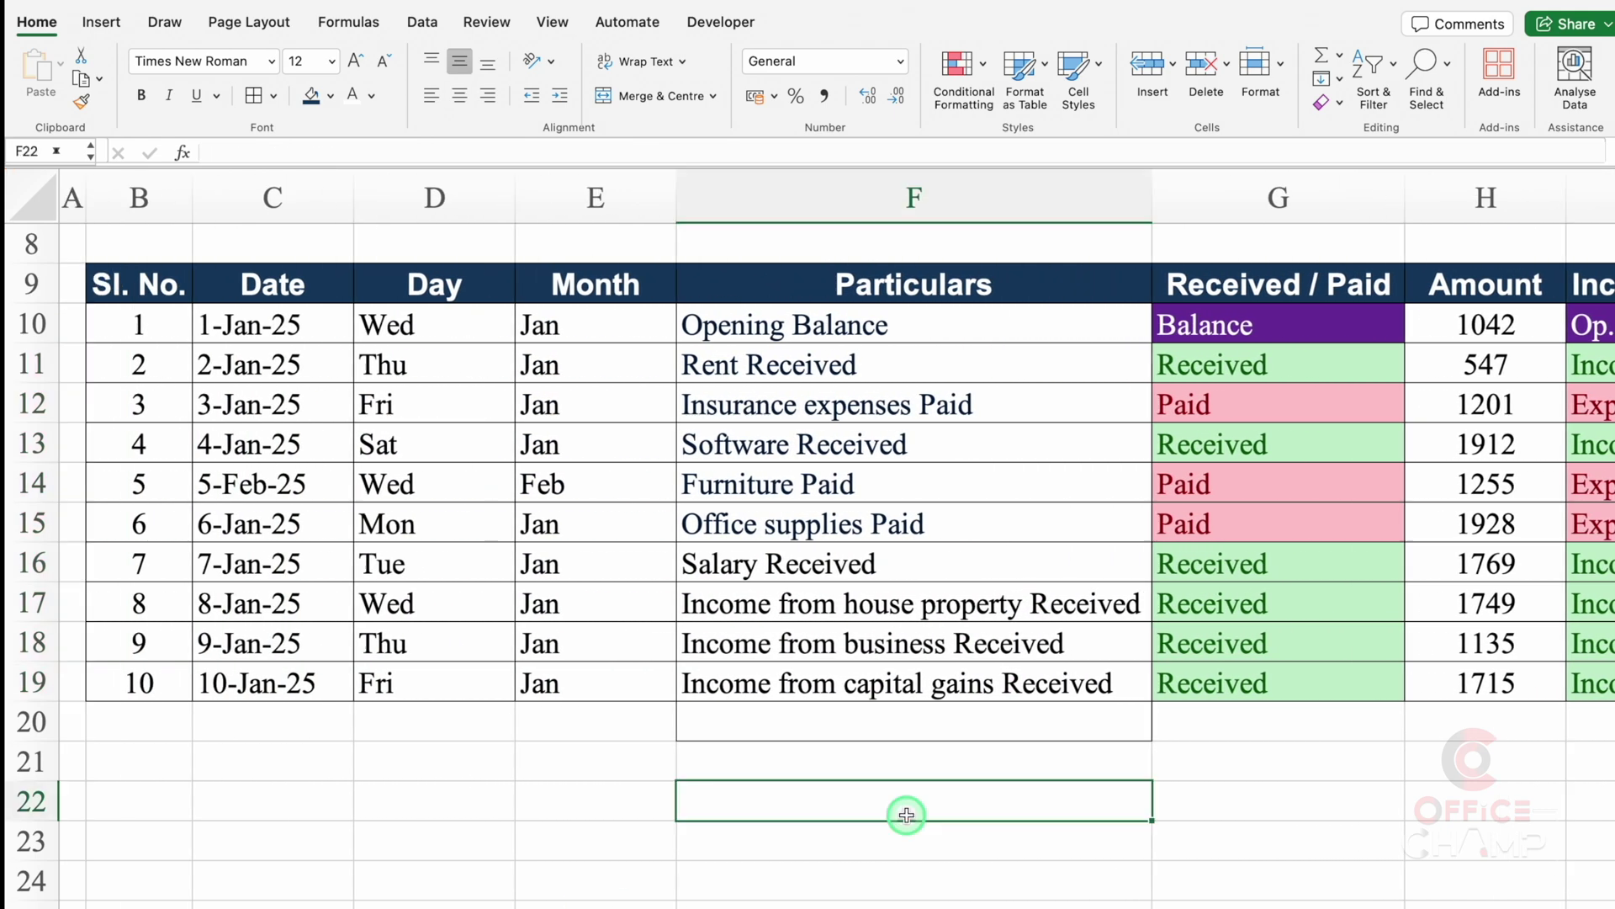
left_click(791, 729)
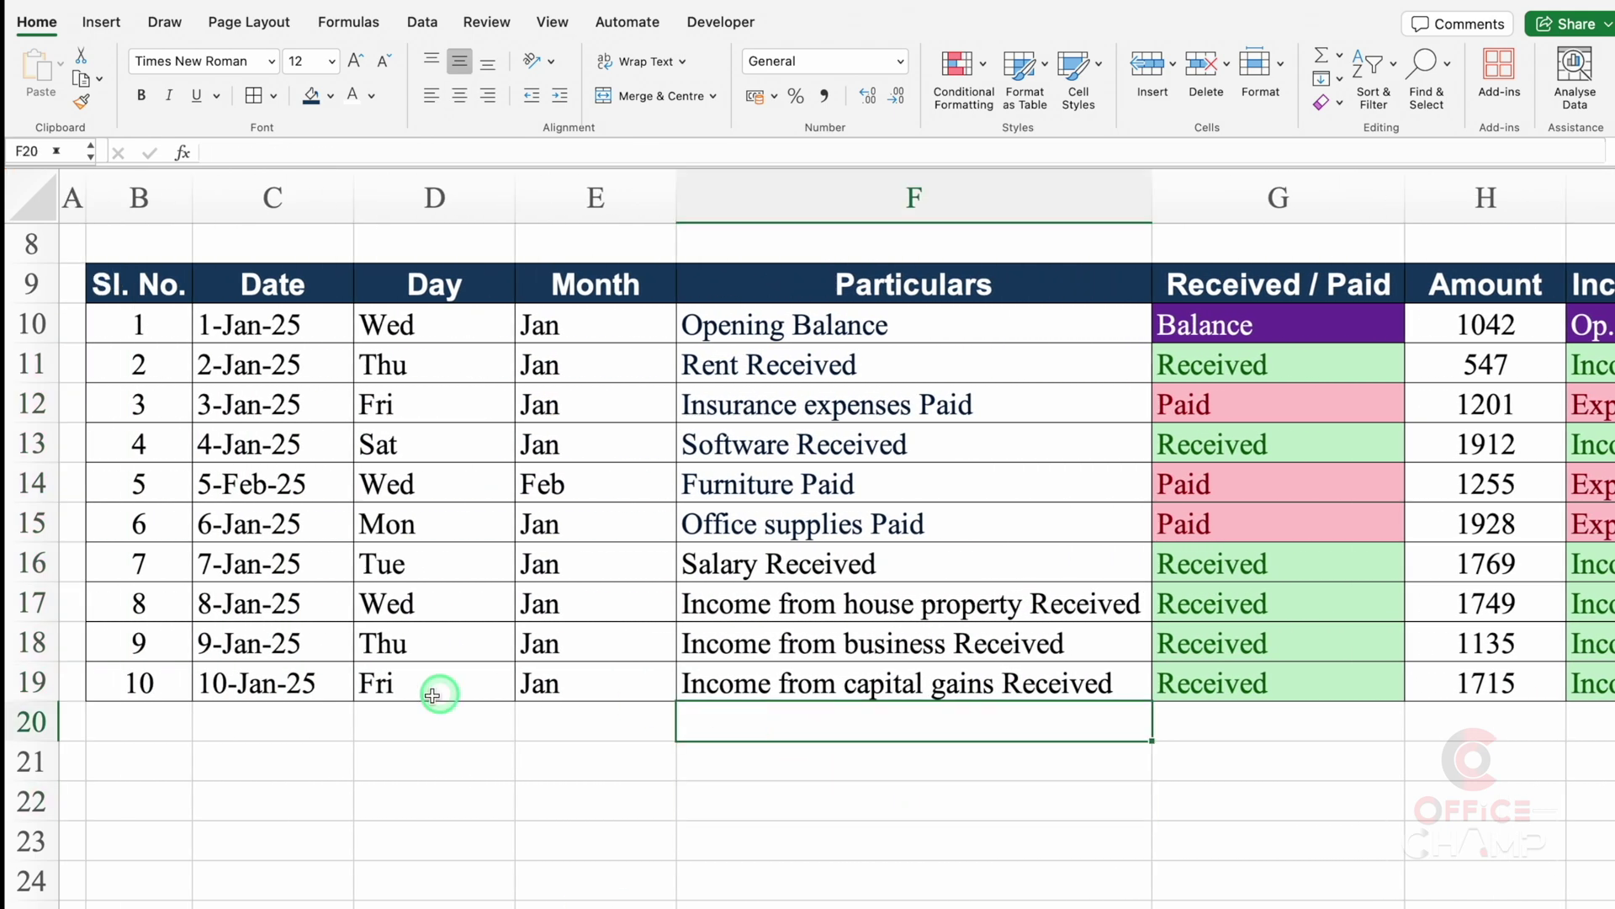
left_click(27, 722)
right_click(28, 722)
left_click(126, 797)
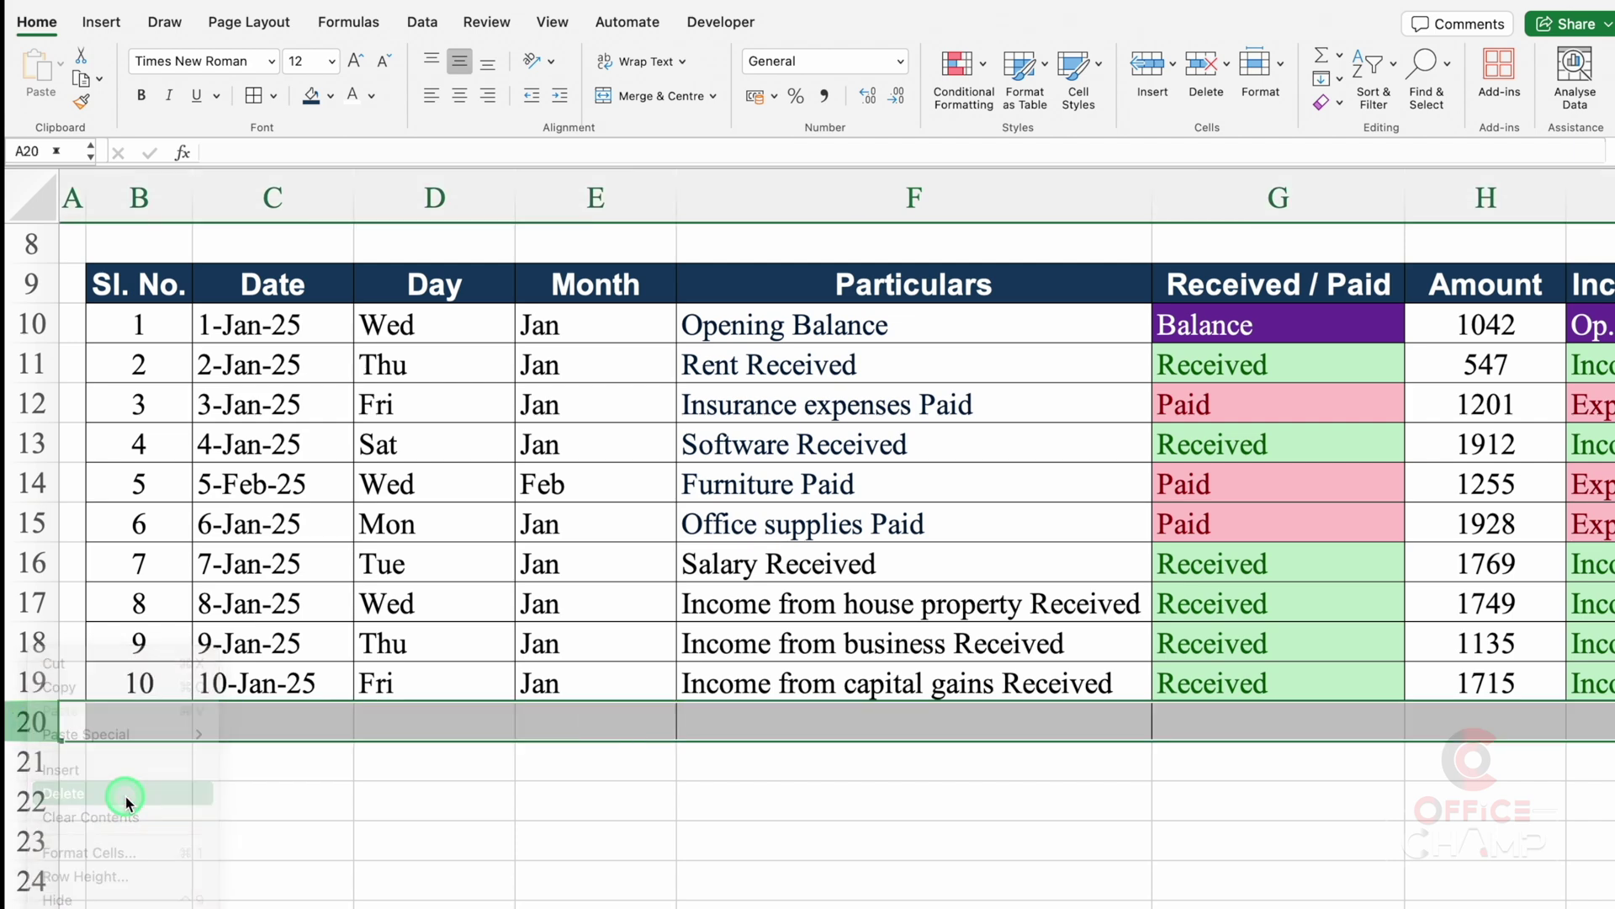
left_click(589, 802)
Format the range B4:L7 above the ledger with all borders, a dark blue fill and a white font colour.
scroll(589, 799, "up", 5)
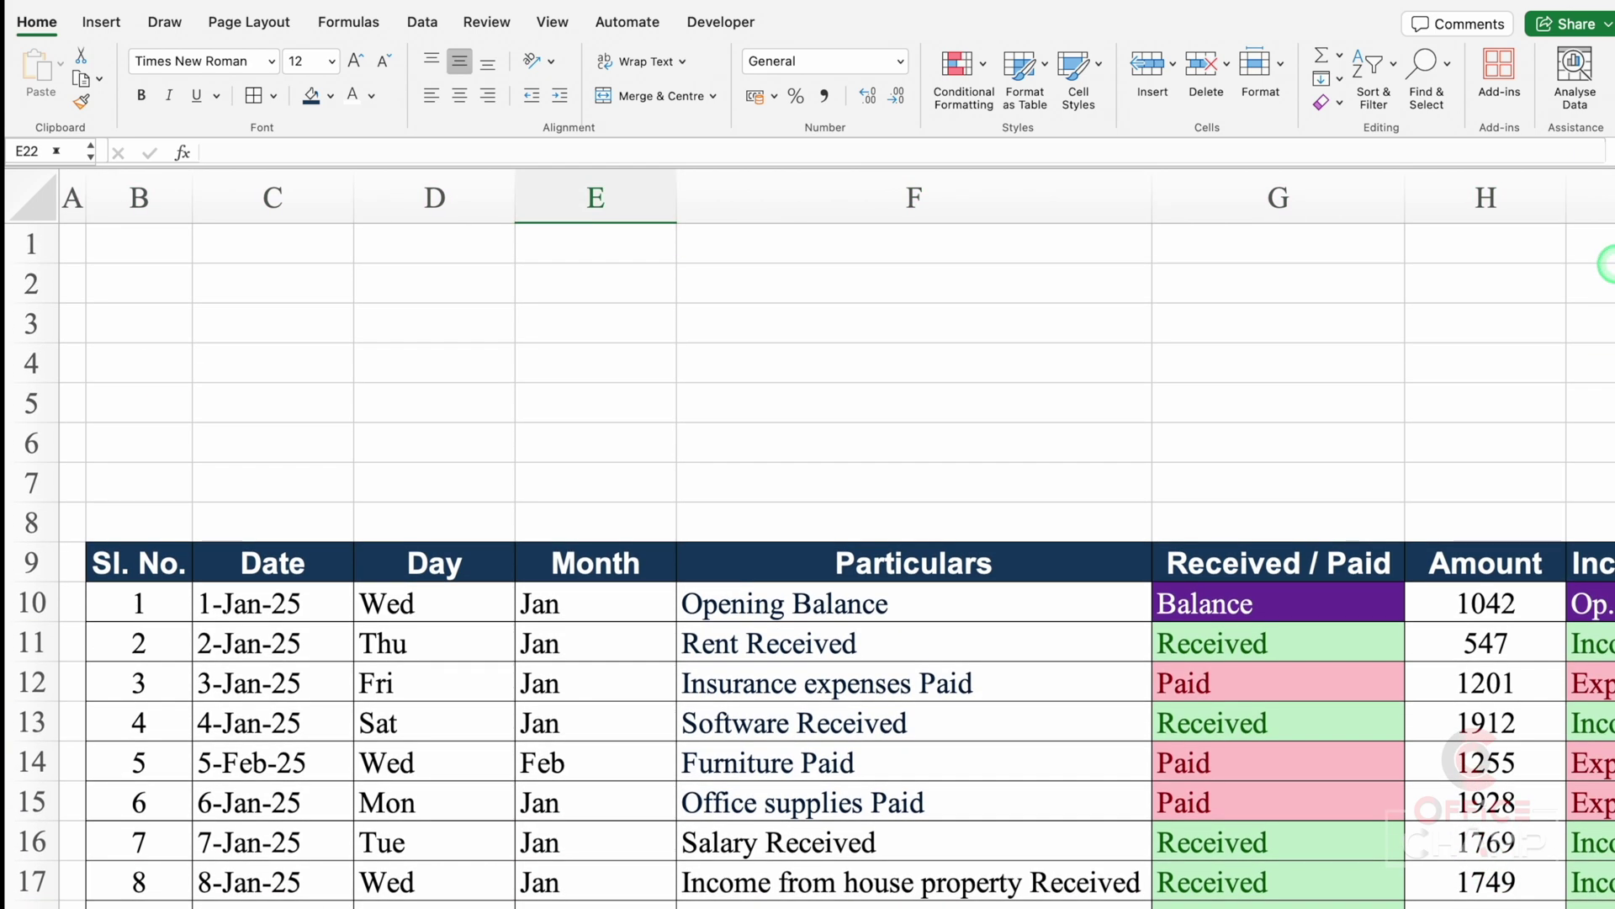
left_click(148, 365)
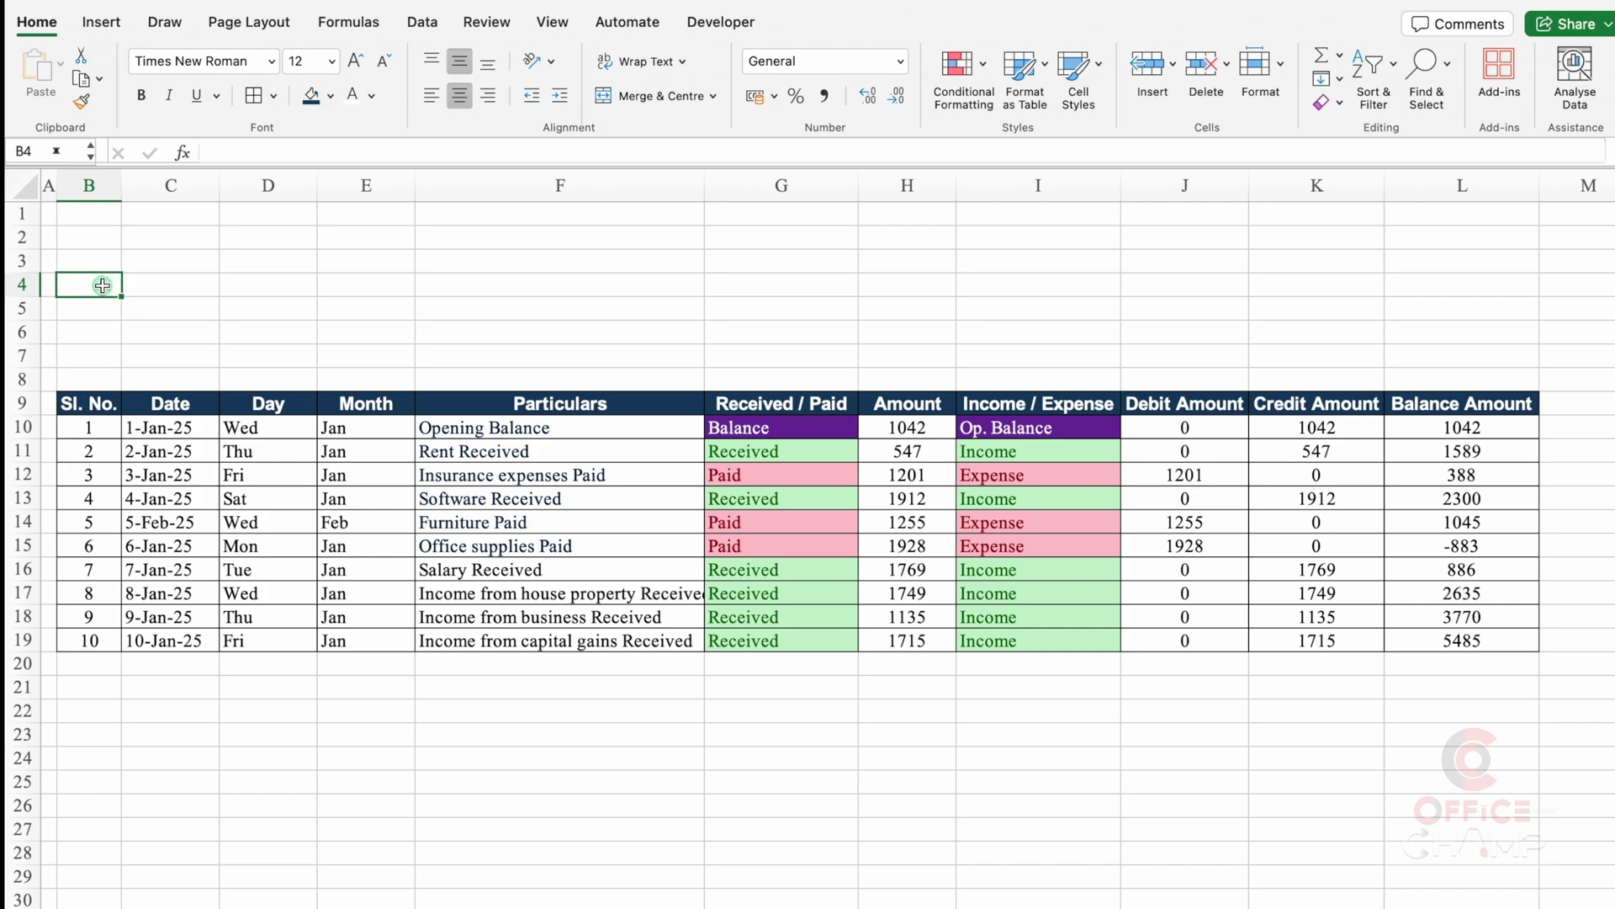
left_click_drag(102, 295, 1484, 356)
left_click(274, 95)
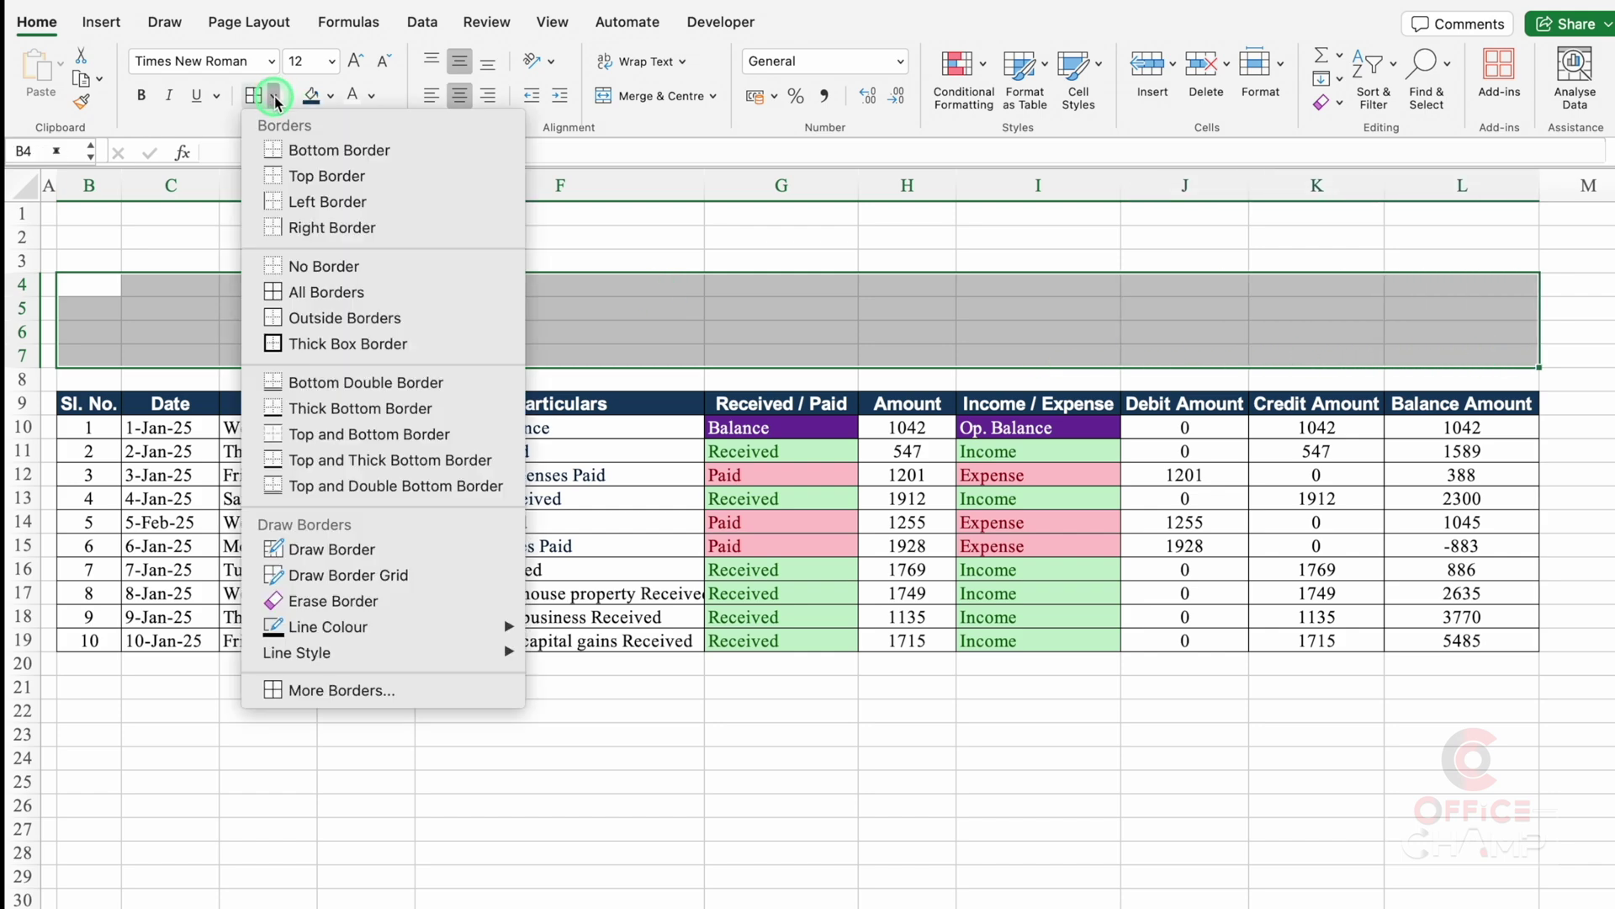
left_click(327, 293)
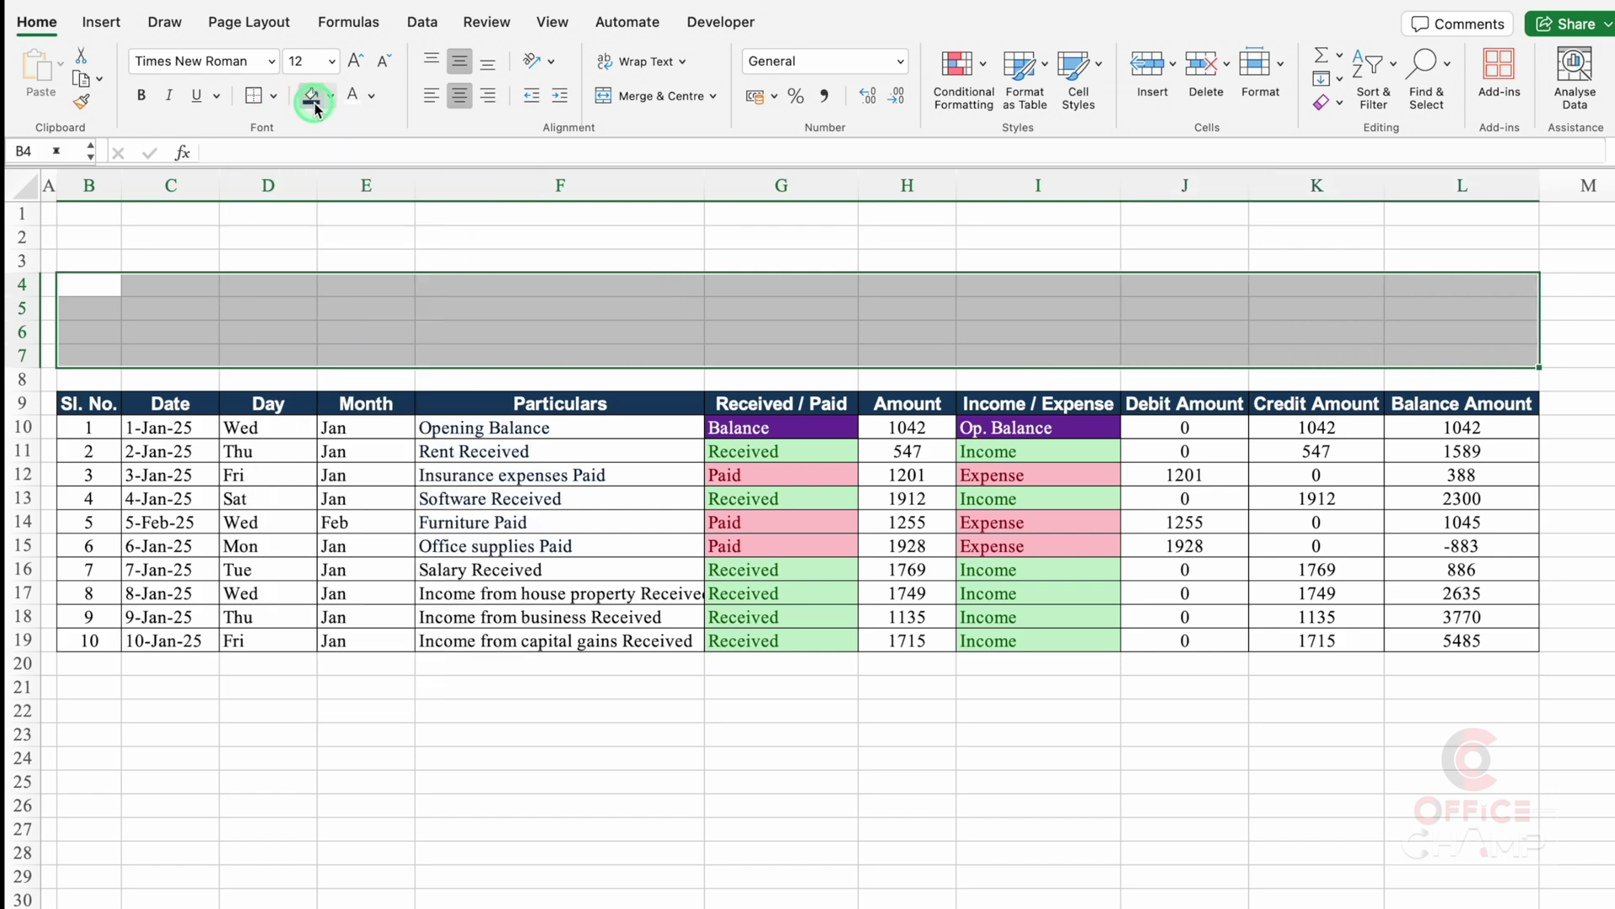
left_click(311, 97)
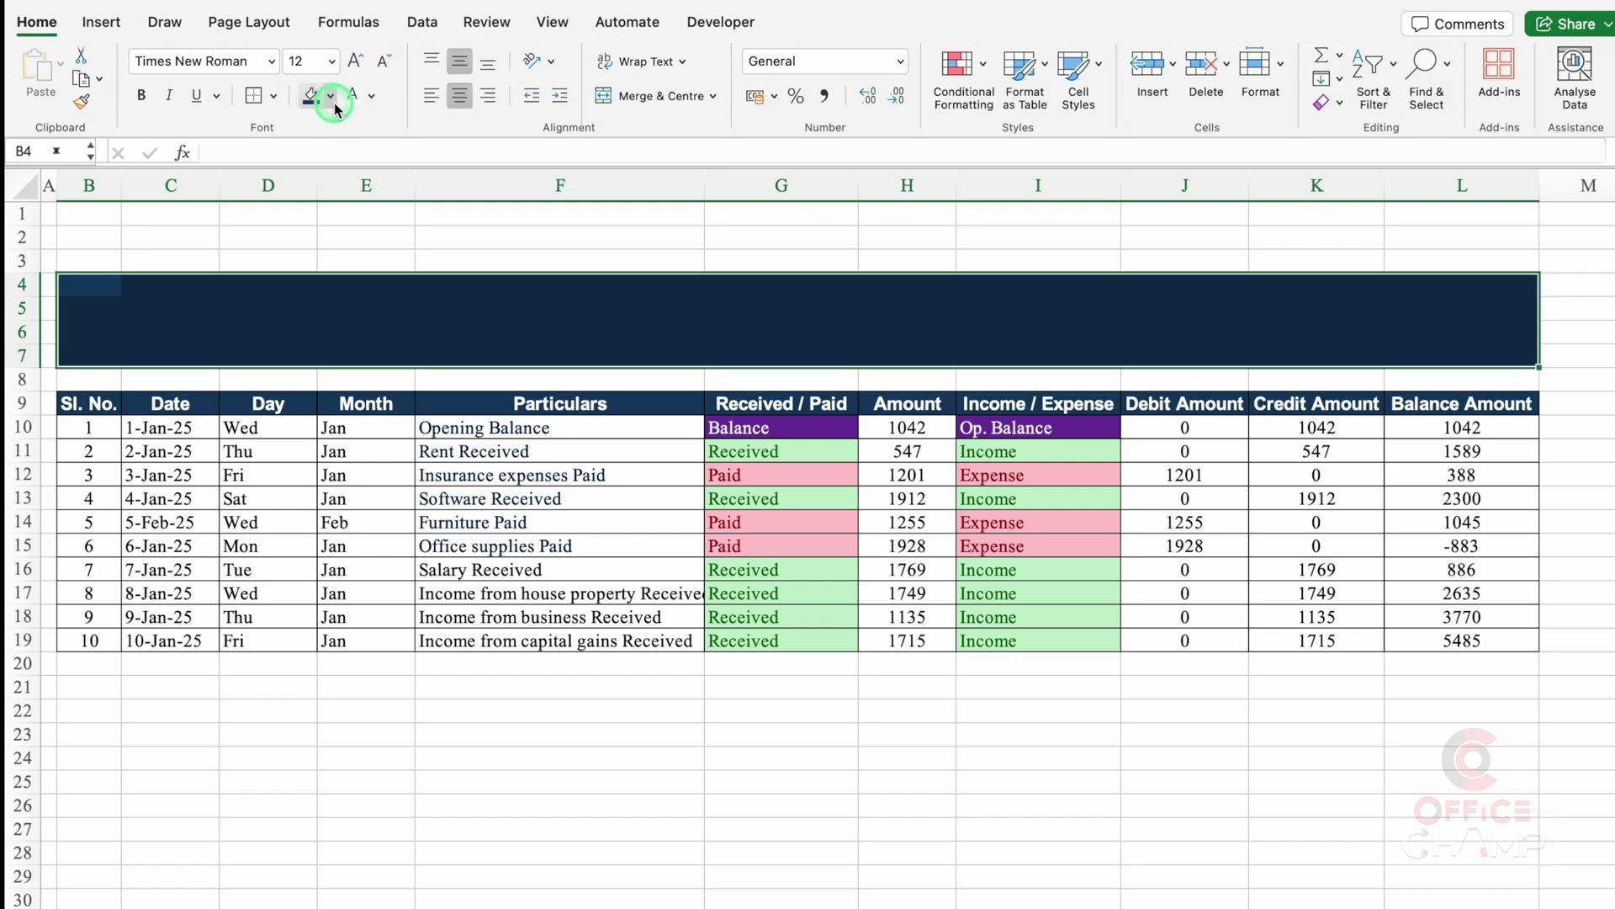
left_click(352, 100)
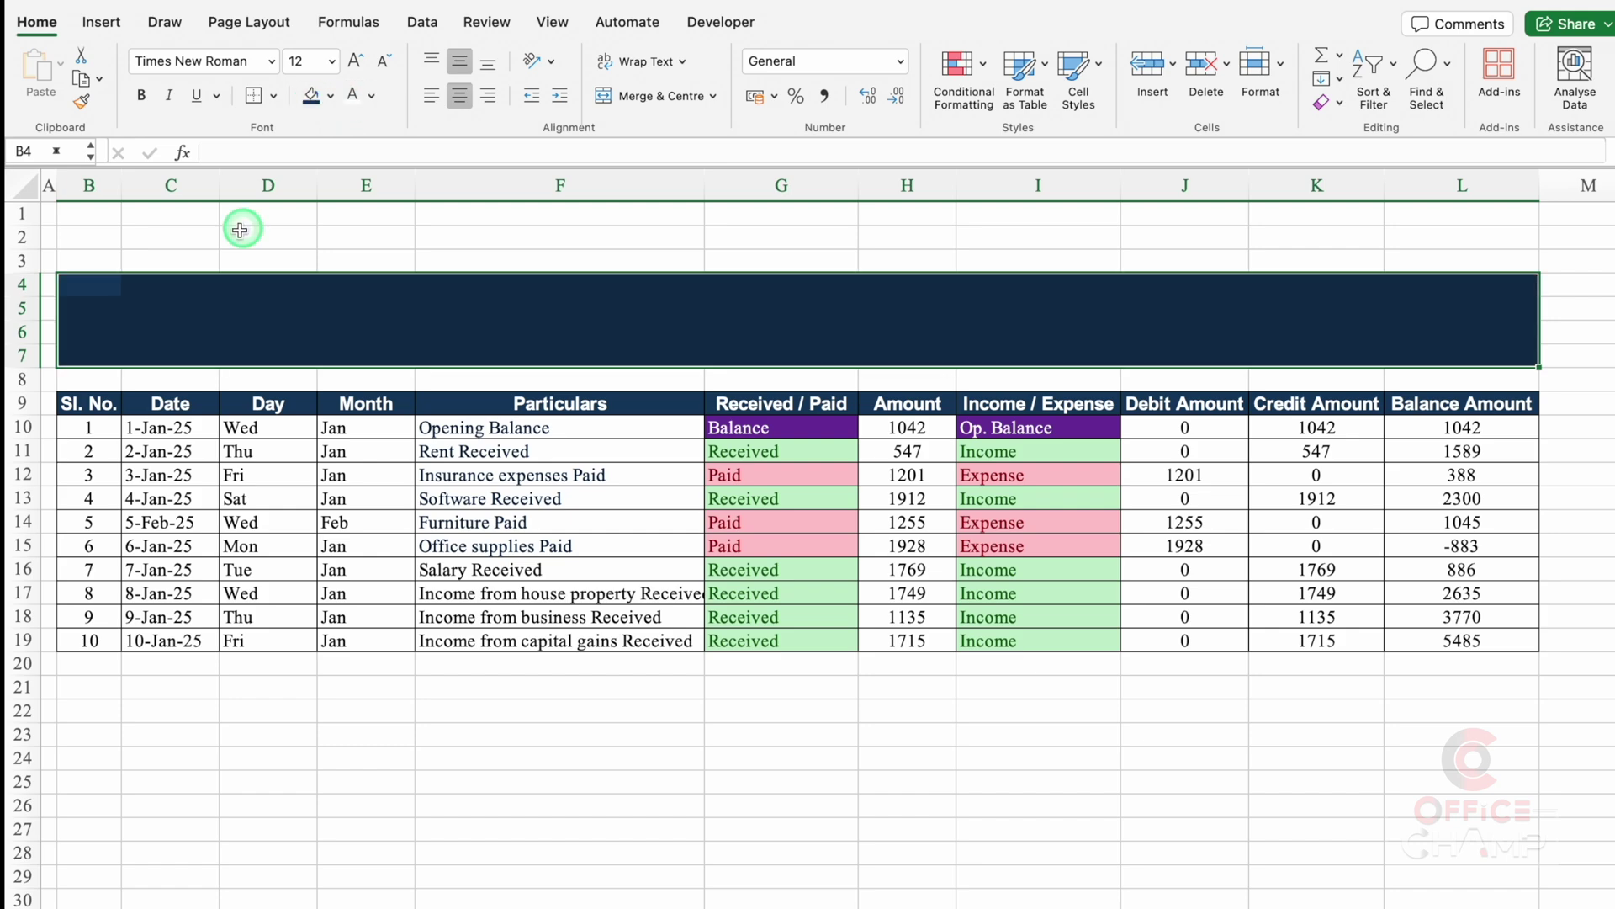
Merge and centre the cells C4:G4 in the dark blue banner and increase the height of row 4.
left_click(162, 289)
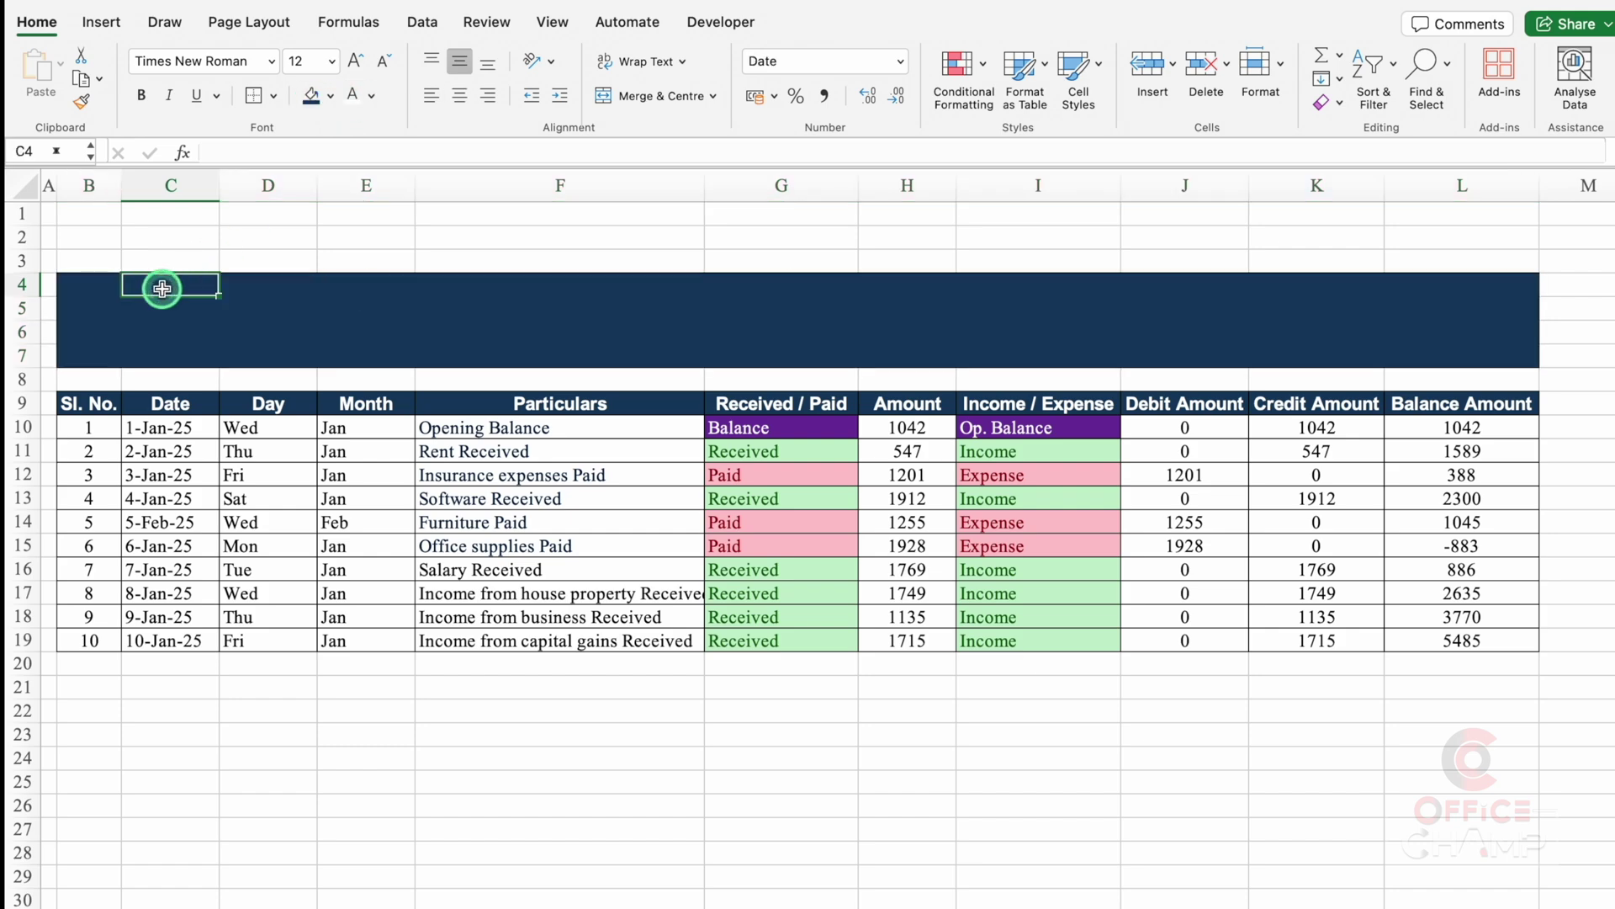
left_click_drag(162, 288, 791, 284)
left_click(650, 96)
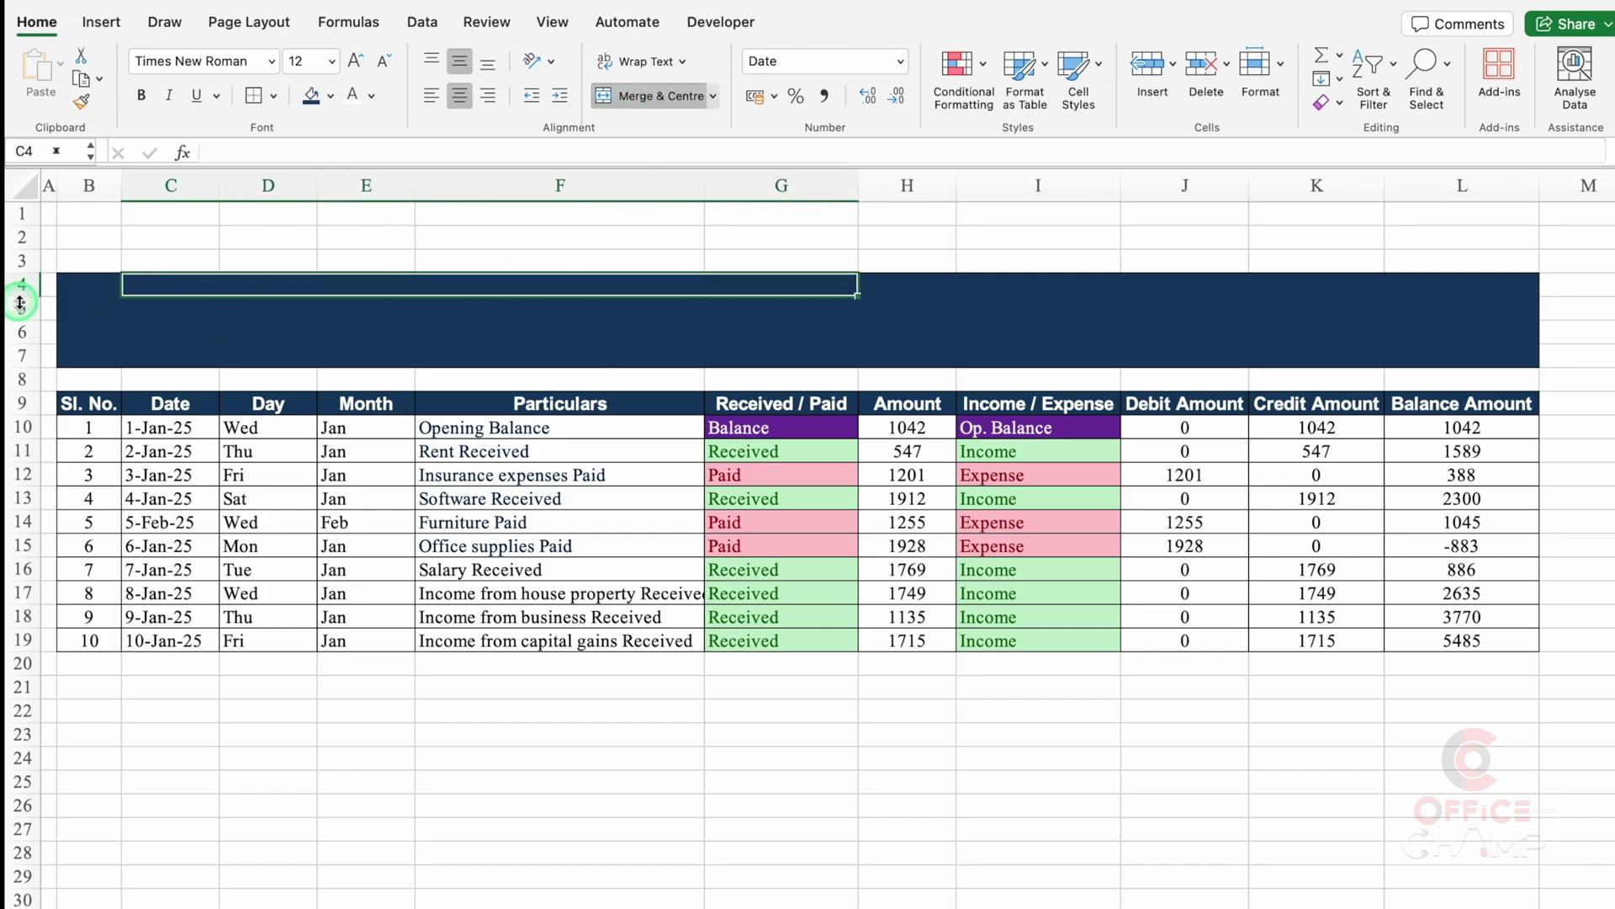
left_click_drag(24, 295, 24, 334)
Enter the title "Debit & Credit Sheet" in the merged cell C4 and enlarge its font size to 26.
type("D")
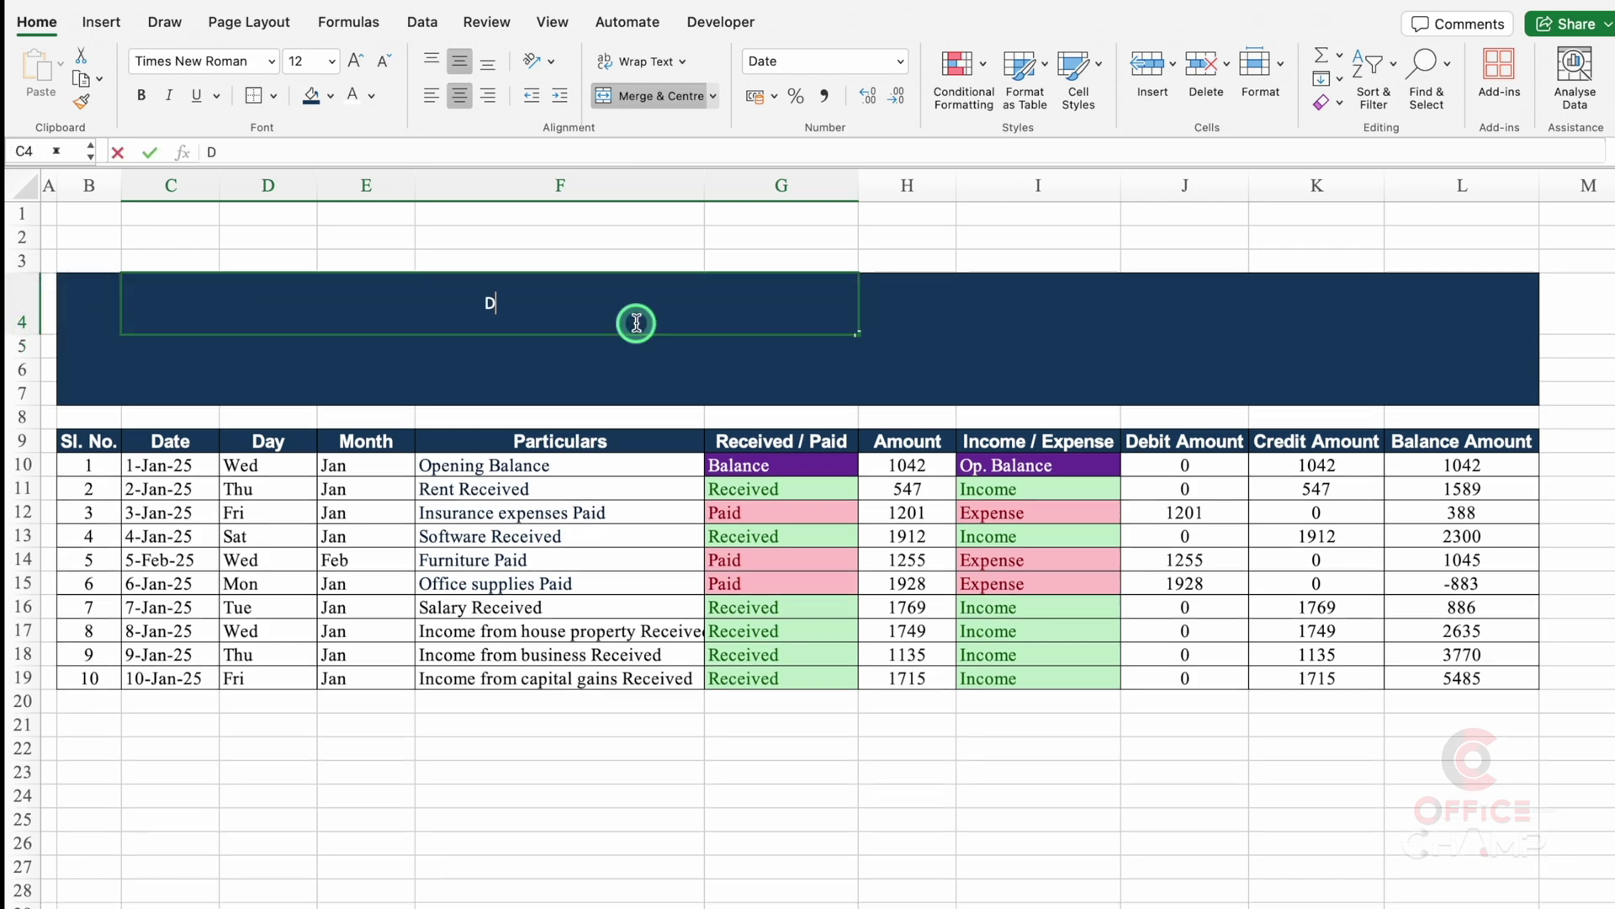
type("ebit & Credit Sheet")
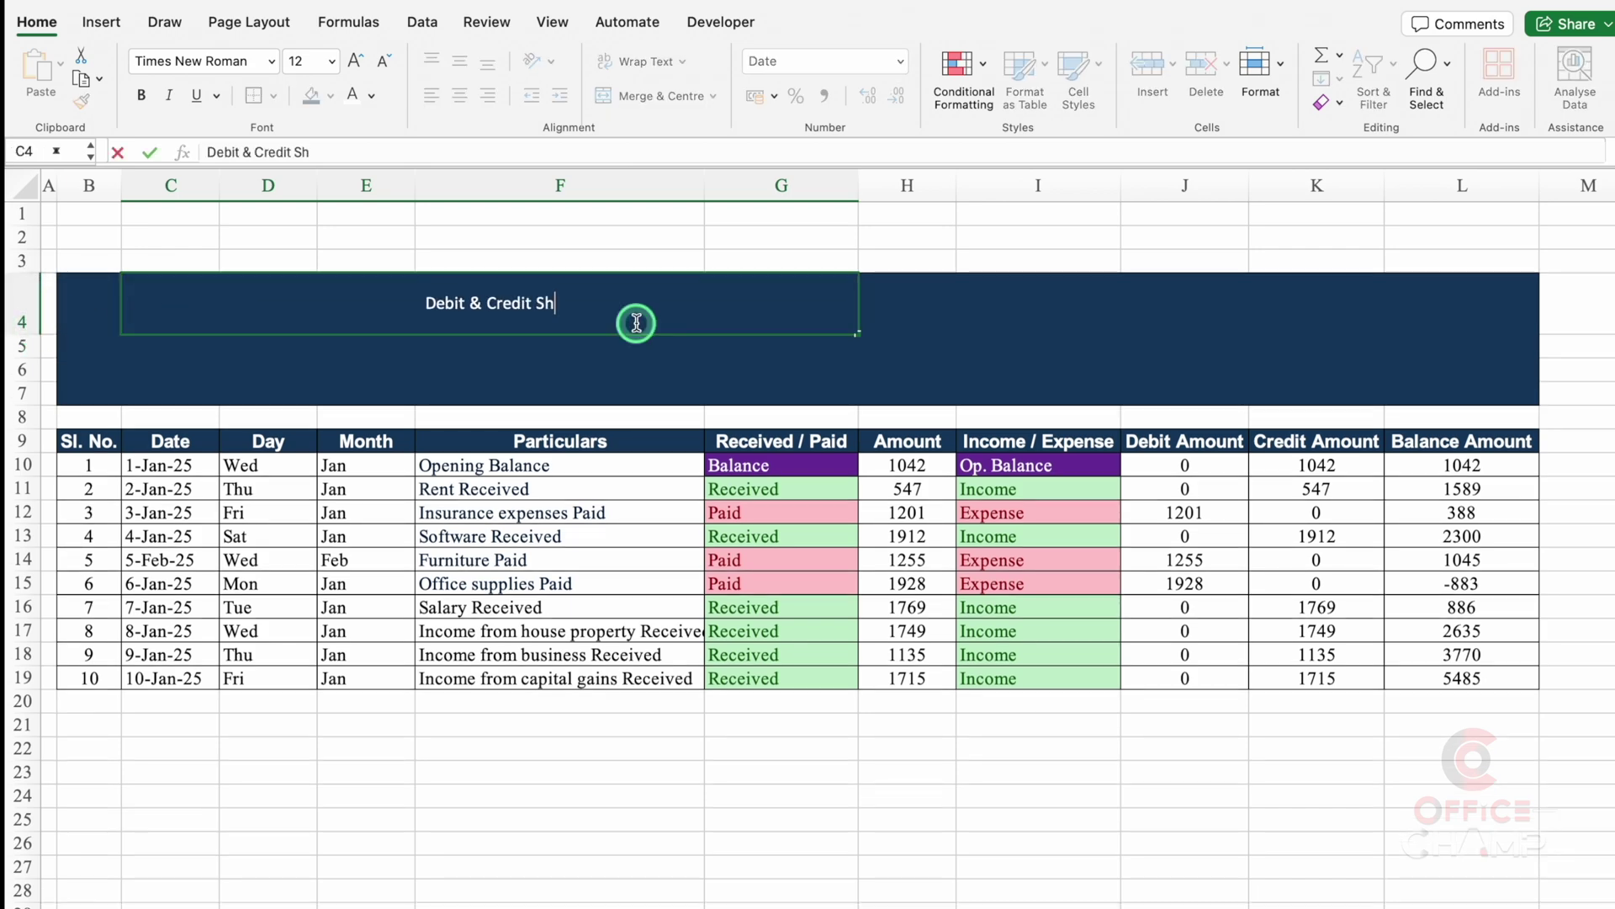
left_click(559, 295)
left_click(355, 63)
left_click(355, 63)
left_click(355, 63)
left_click(355, 63)
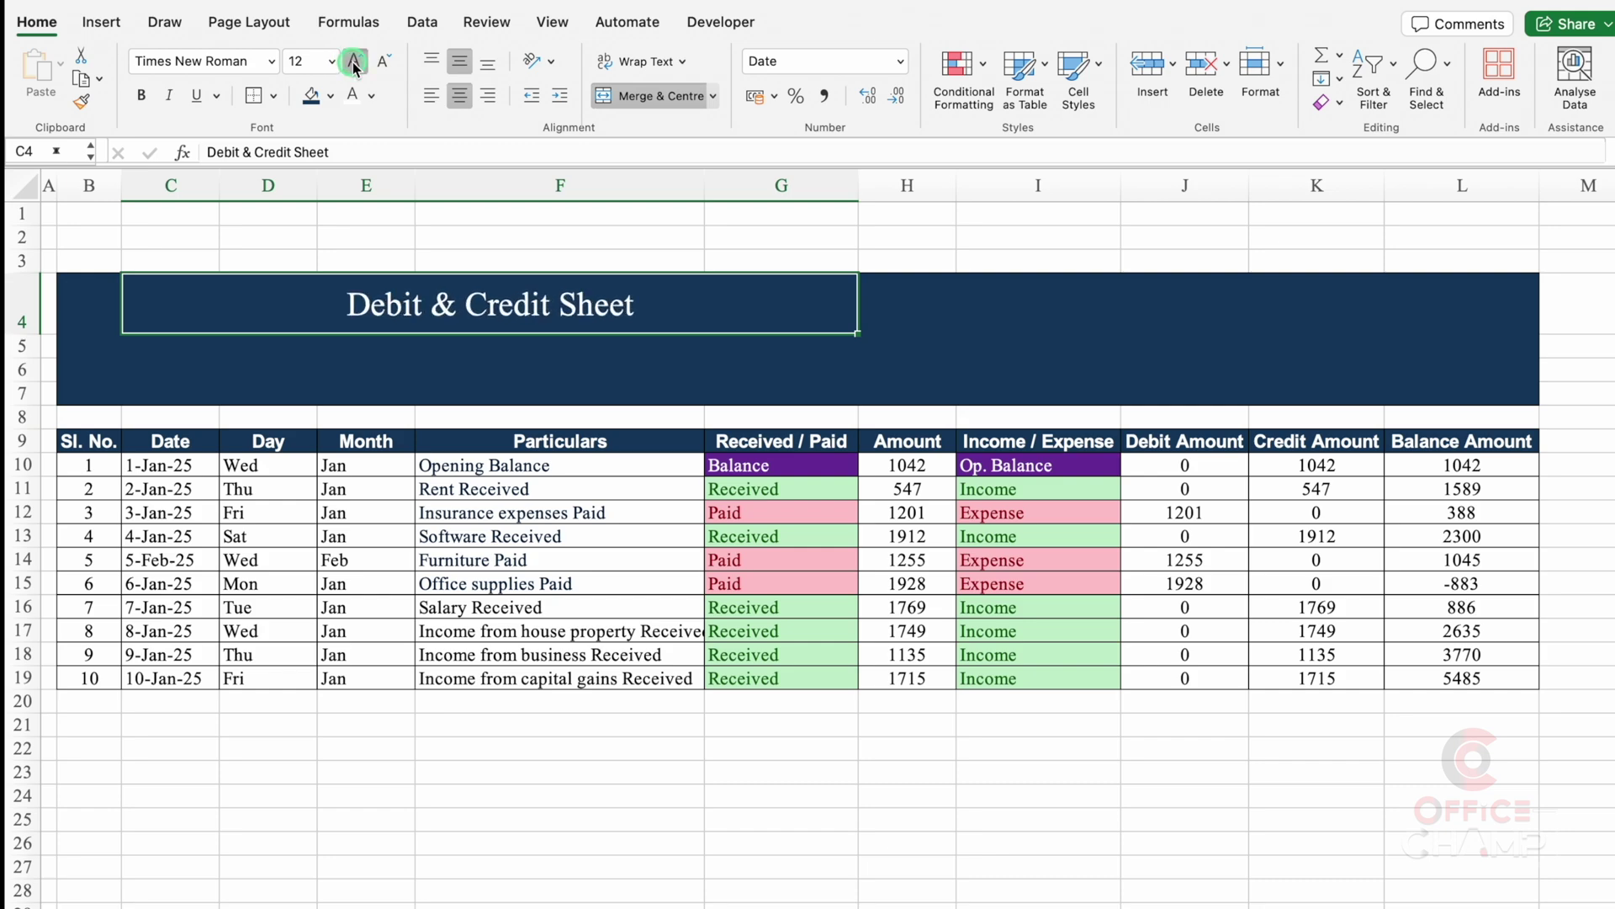
left_click(355, 63)
left_click(355, 63)
Change the font of the "Debit & Credit Sheet" title to Arial Bold.
left_click(272, 63)
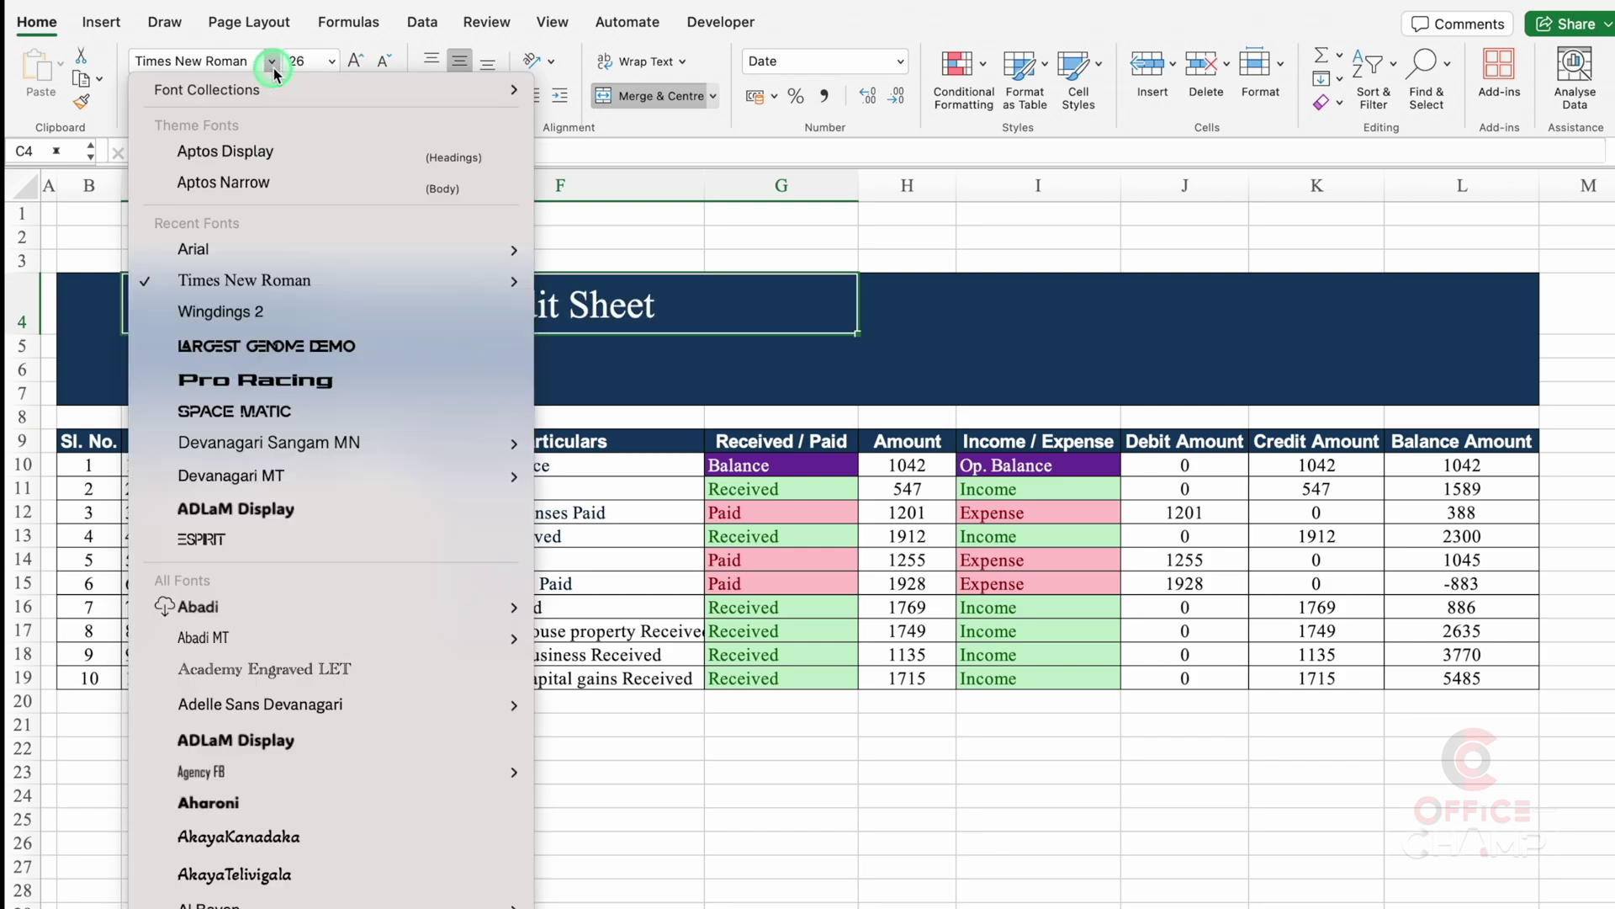
mouse_move(317, 246)
left_click(600, 478)
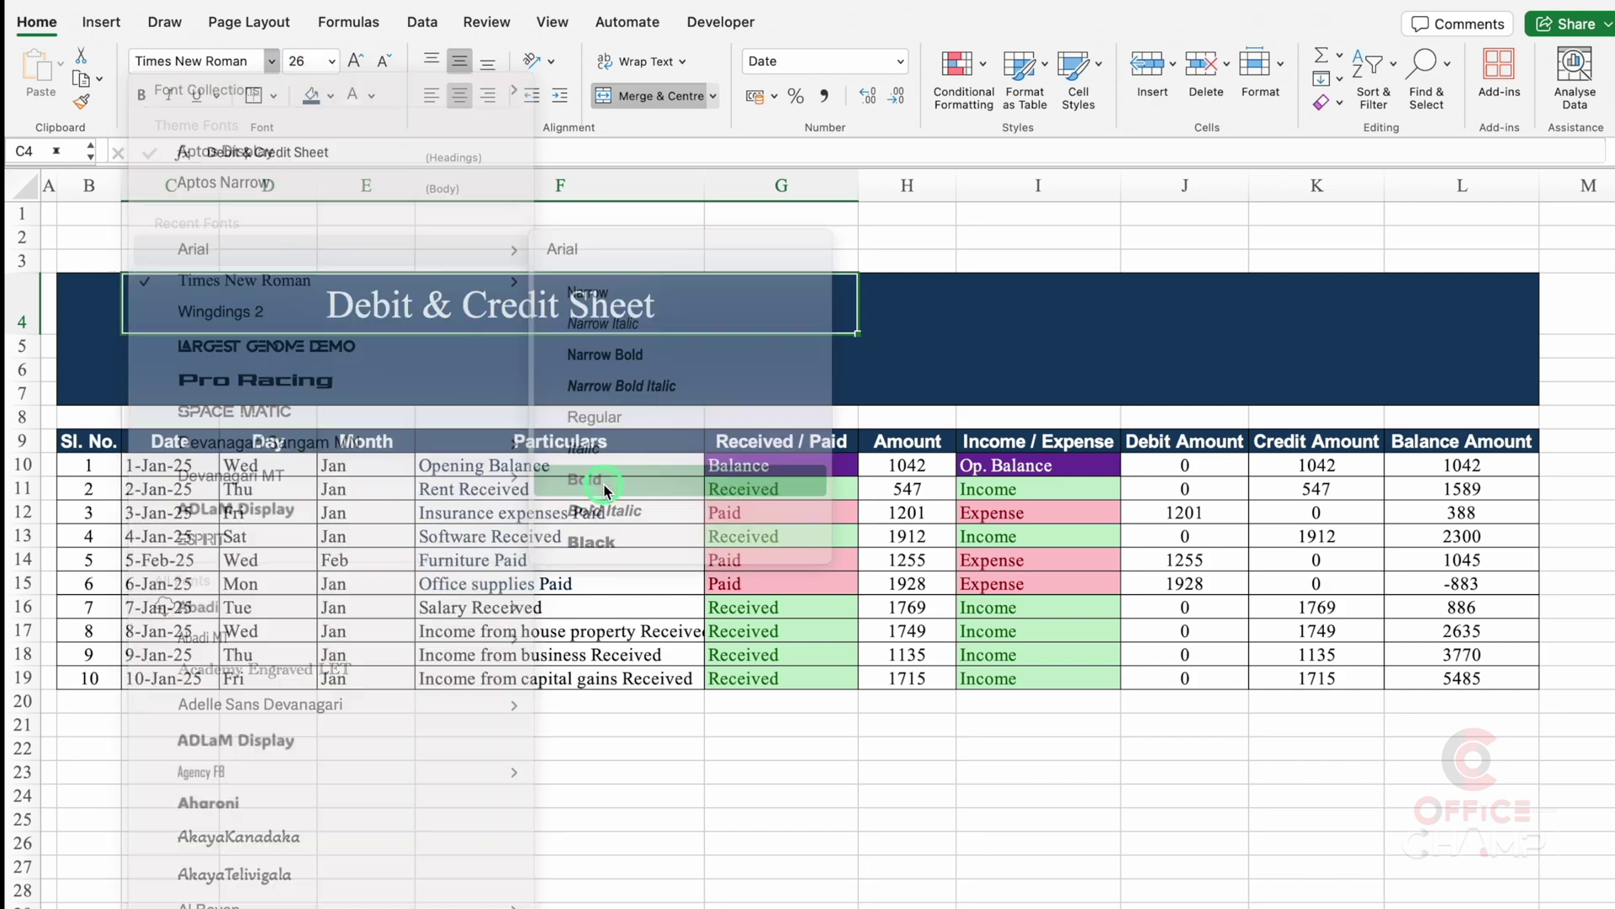
Enlarge the font size of the "Debit & Credit Sheet" title to 36.
left_click(355, 63)
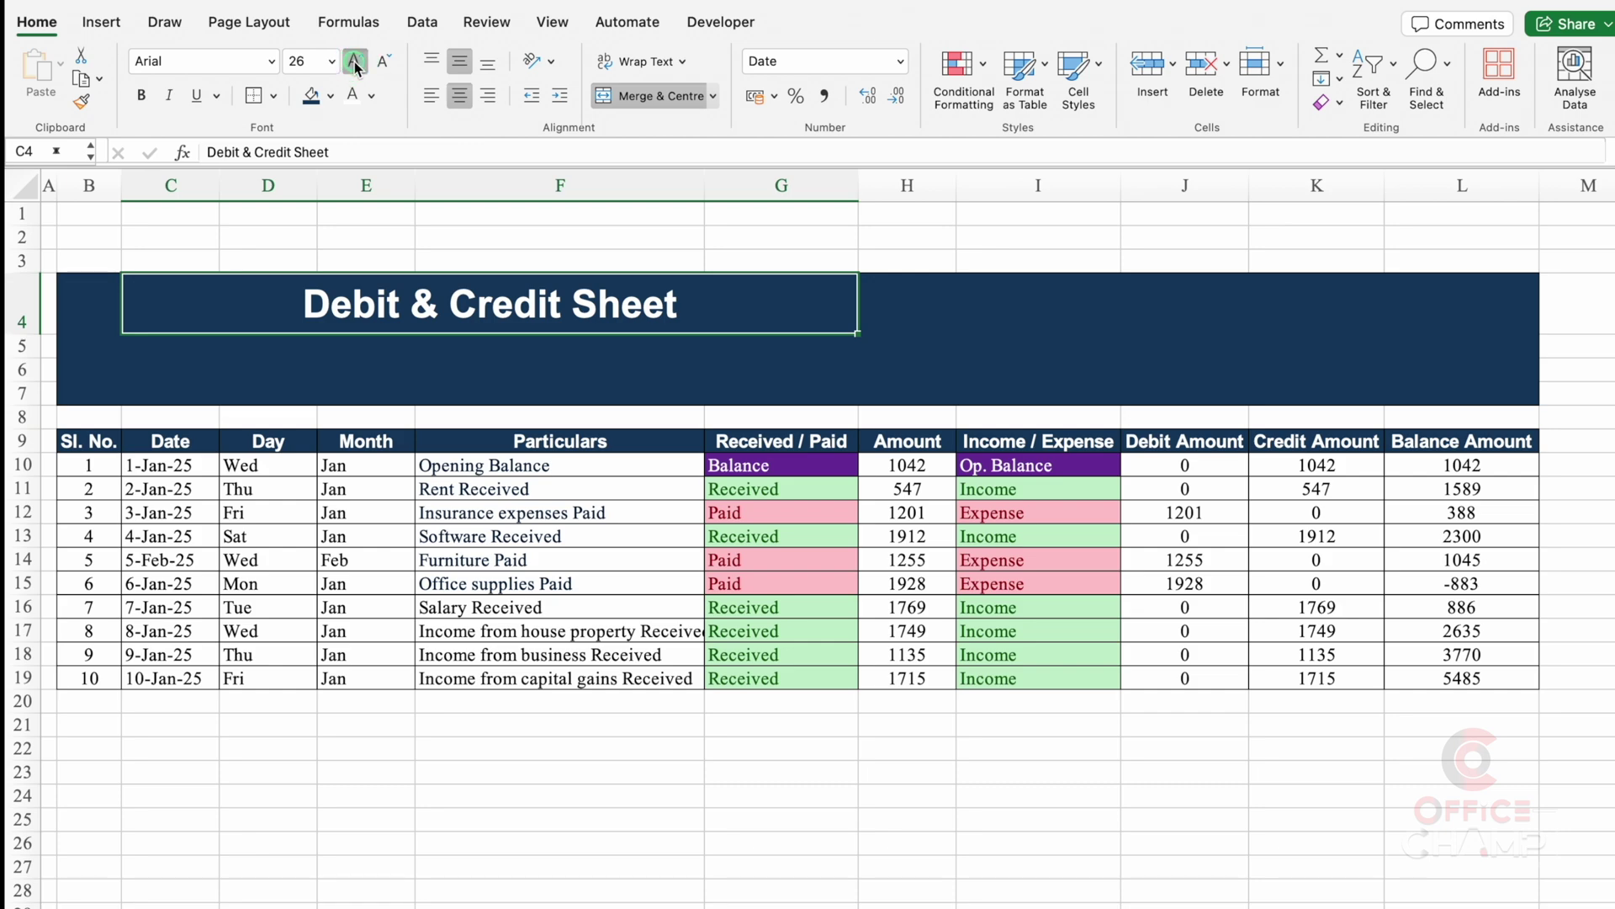
left_click(355, 63)
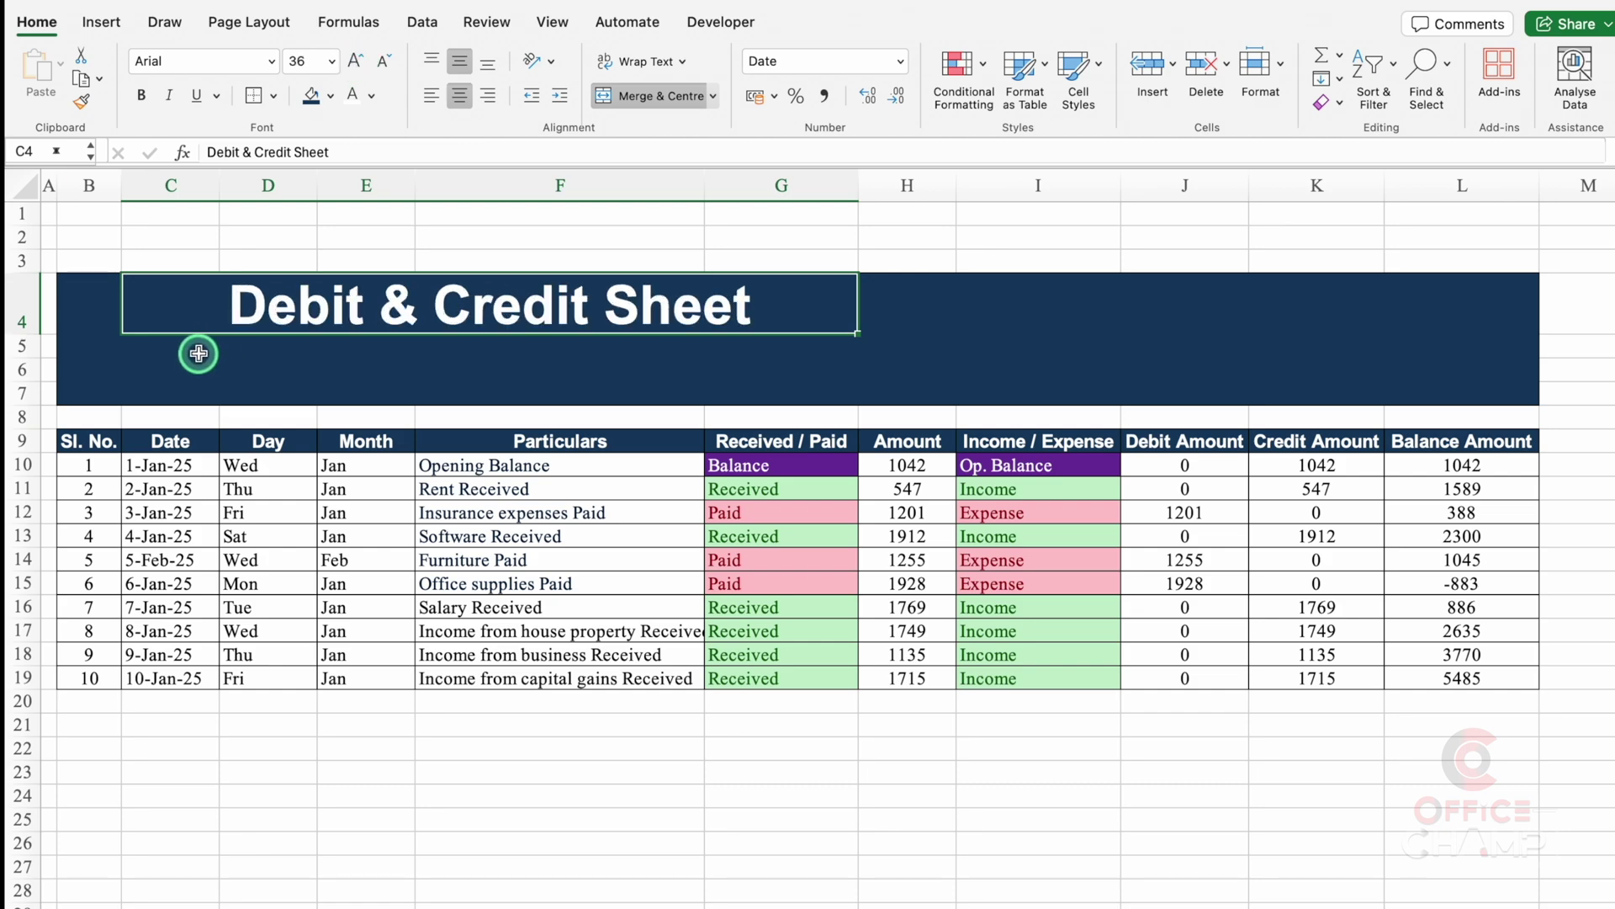
Merge and centre the cells C5:G6 beneath the title and fill them with red.
left_click_drag(199, 354, 785, 376)
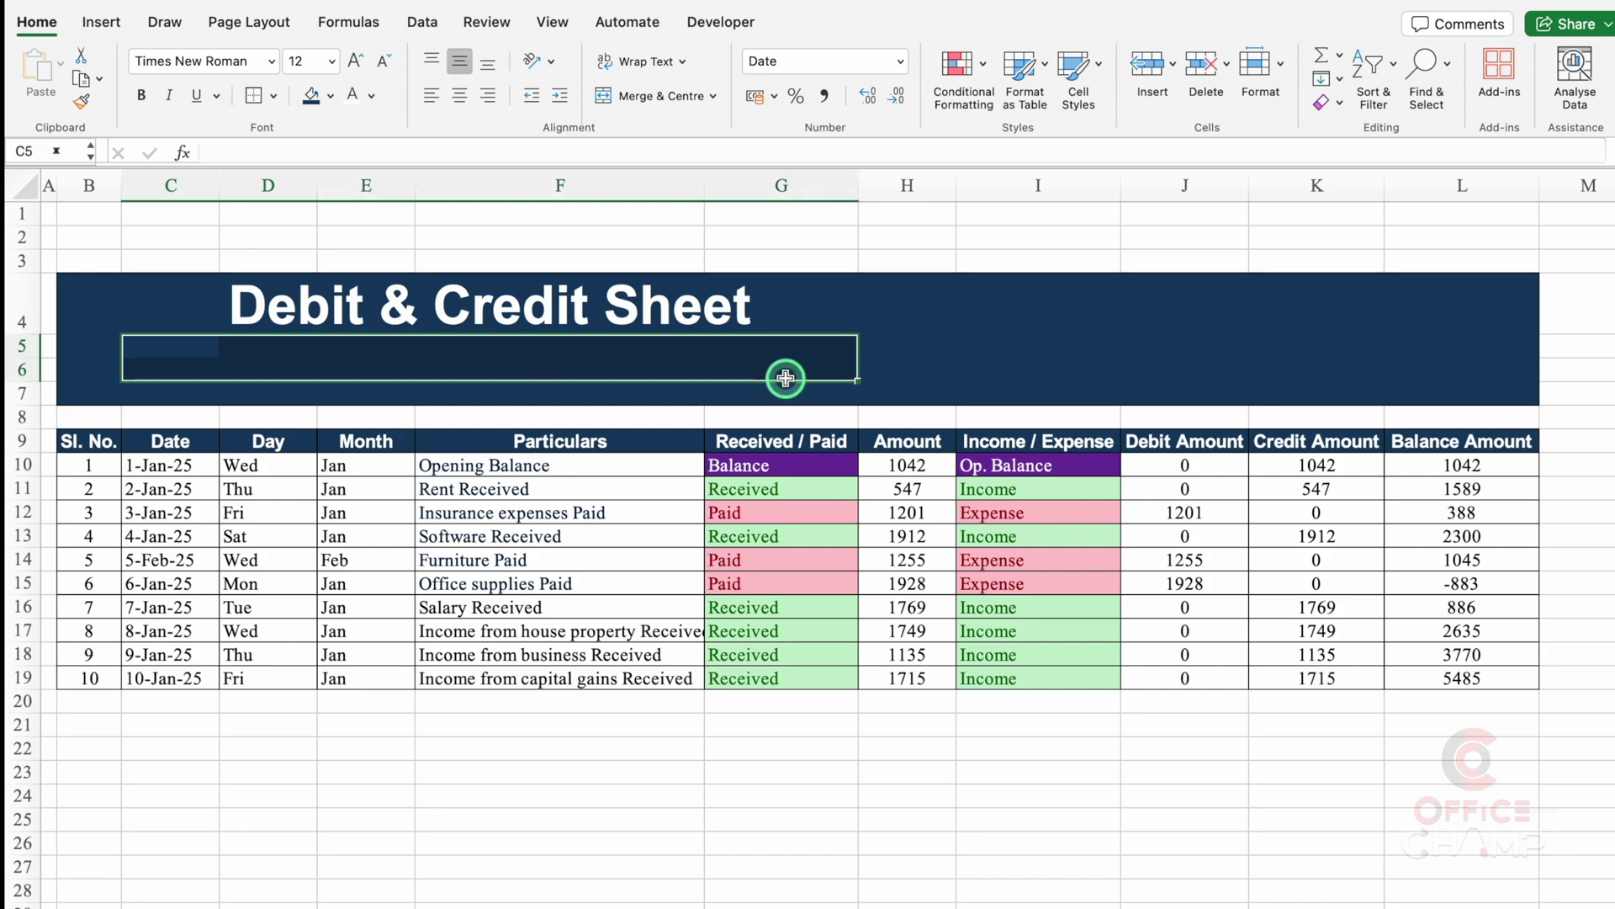
left_click(649, 96)
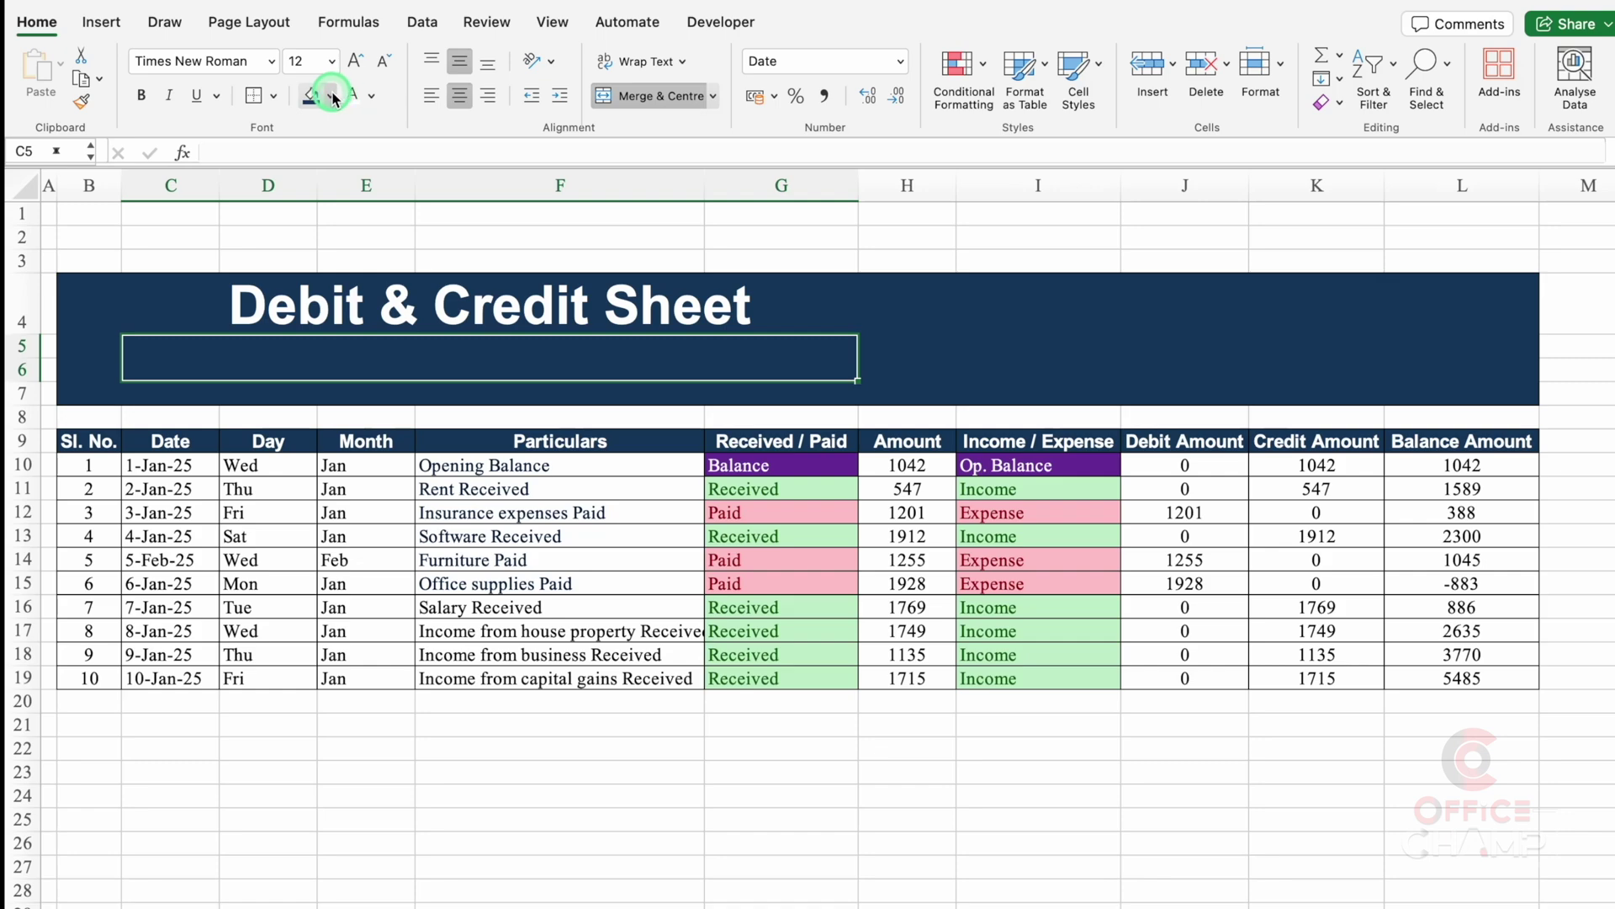
left_click(329, 95)
left_click(337, 337)
Enter the subtitle "Income to be Credited. Expenses to be Debited" in the red merged cell C5.
double_click(559, 361)
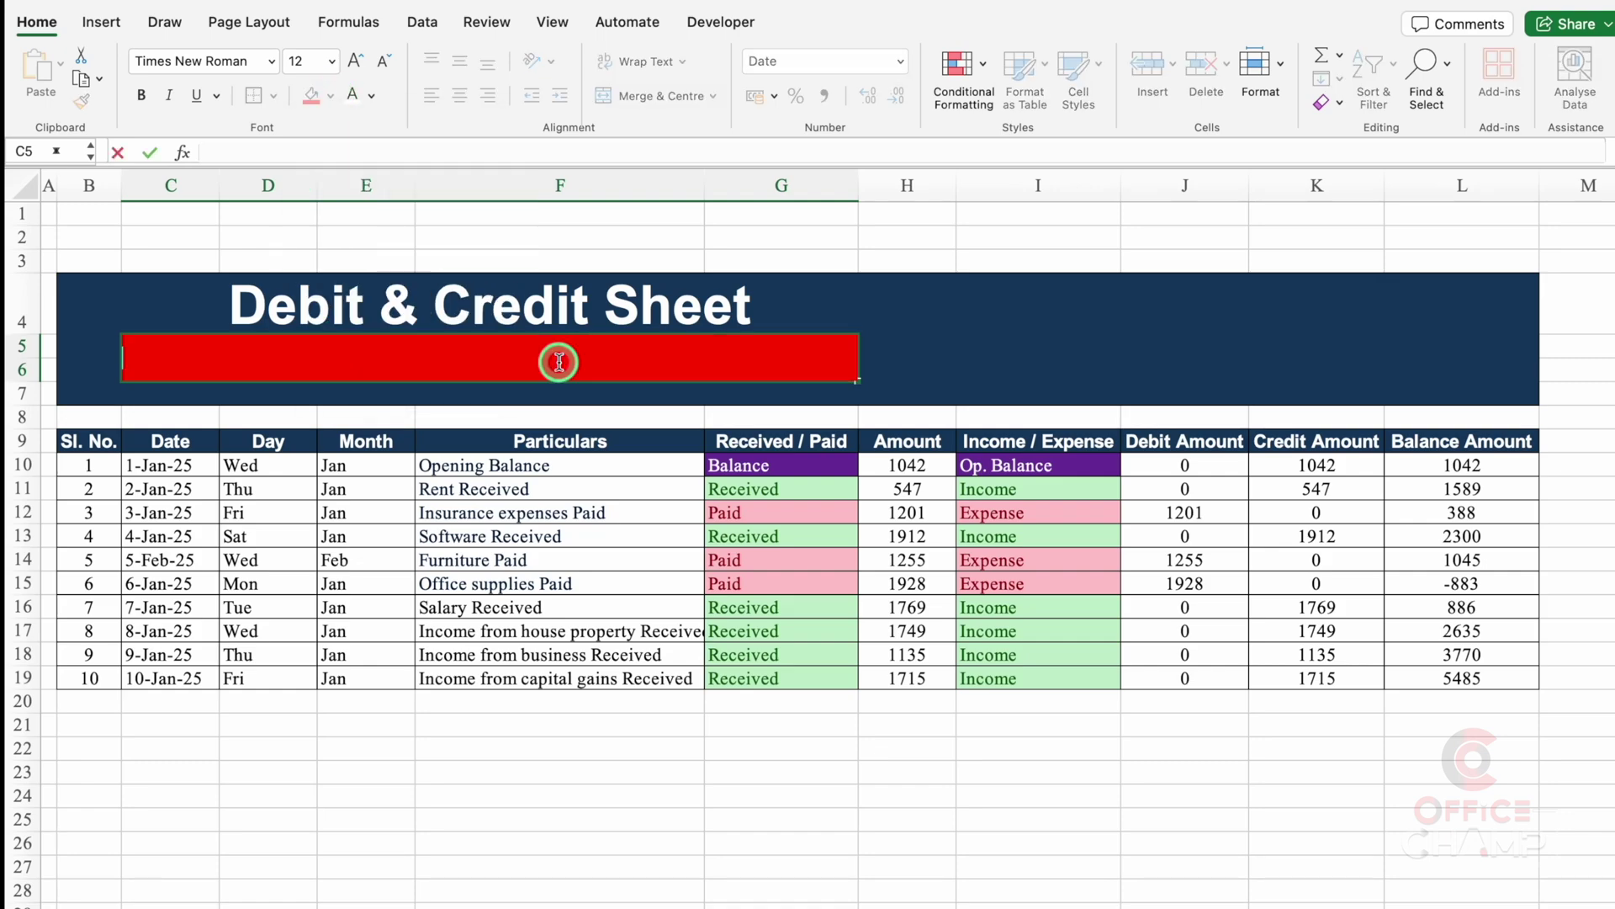
type("Income to be Credited. ")
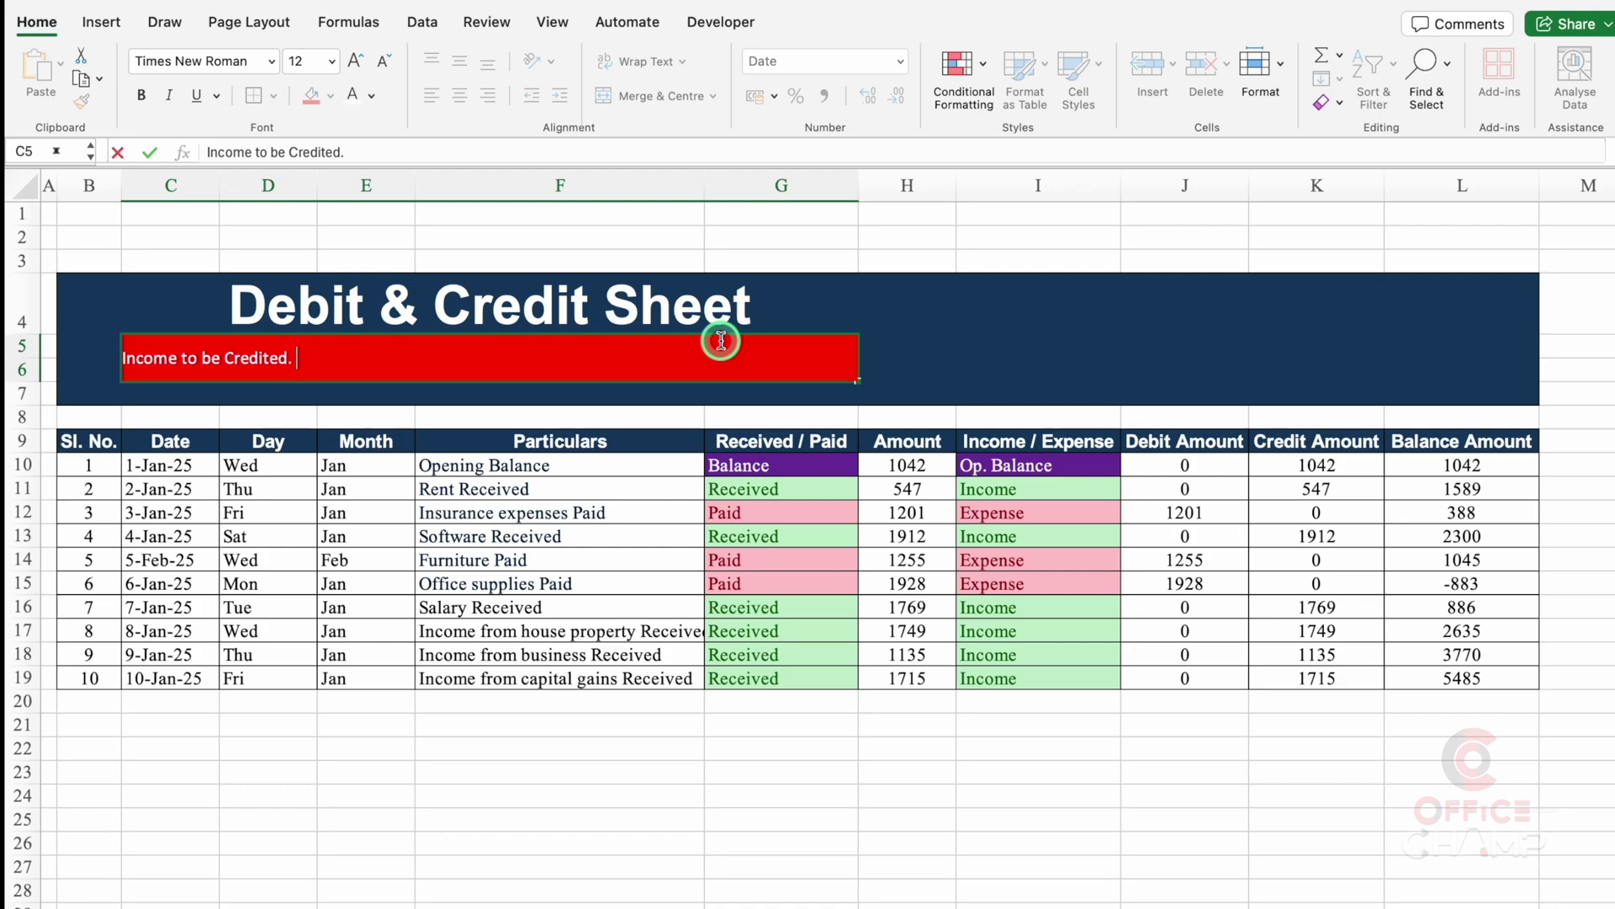
type("Expenses to be Debited")
left_click(852, 302)
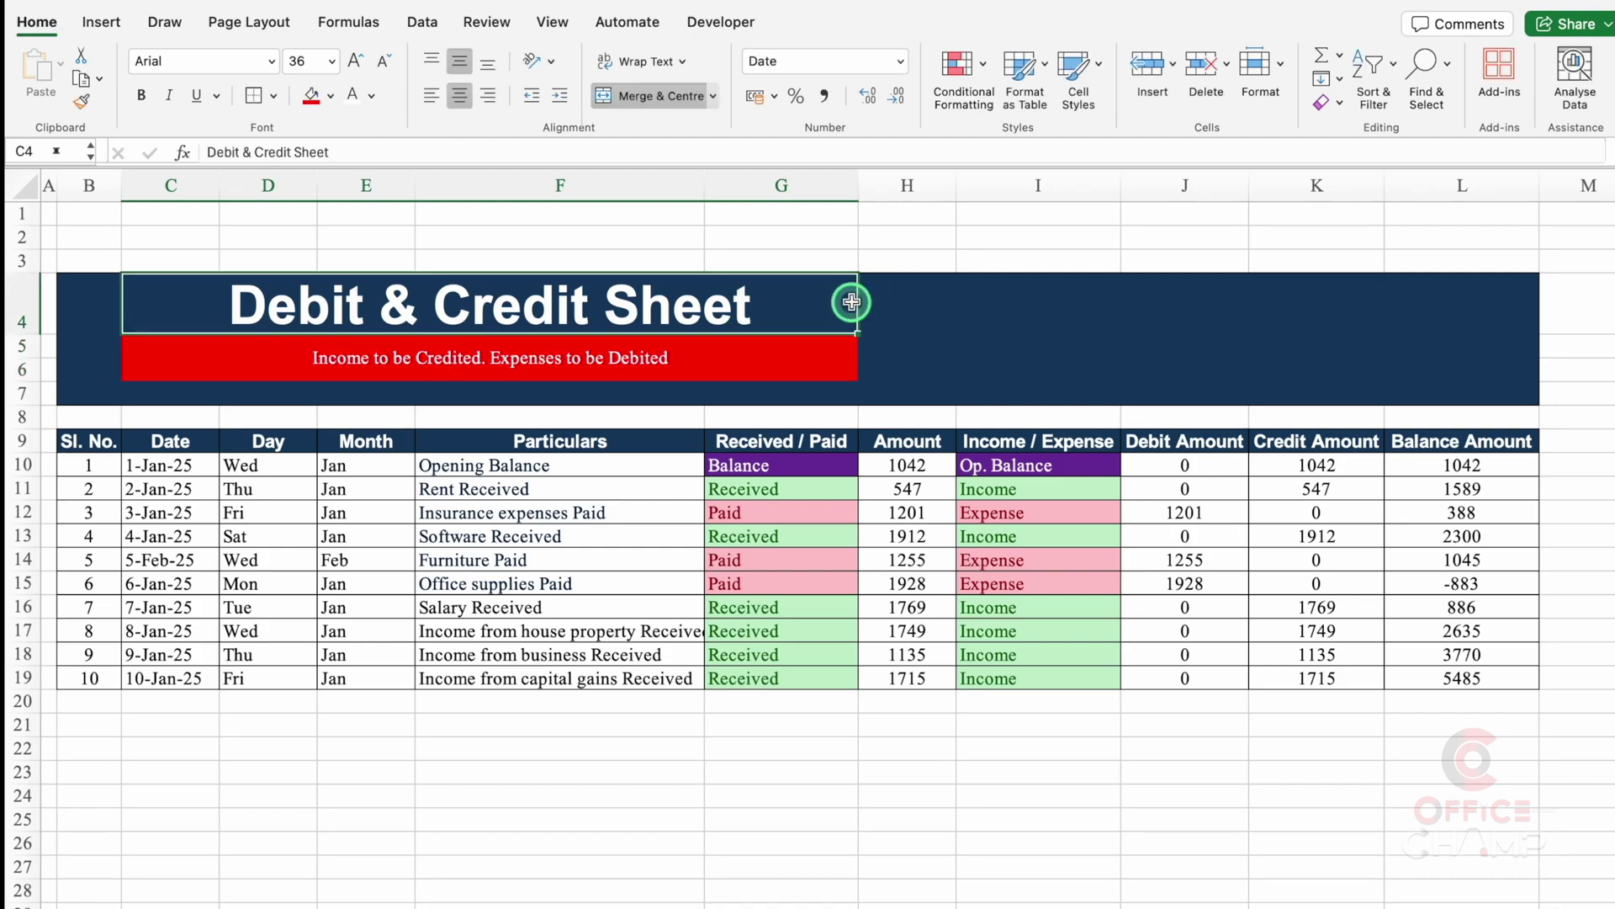
Enlarge the font of the subtitle in the red merged cell C5 to more than 16.
left_click(666, 355)
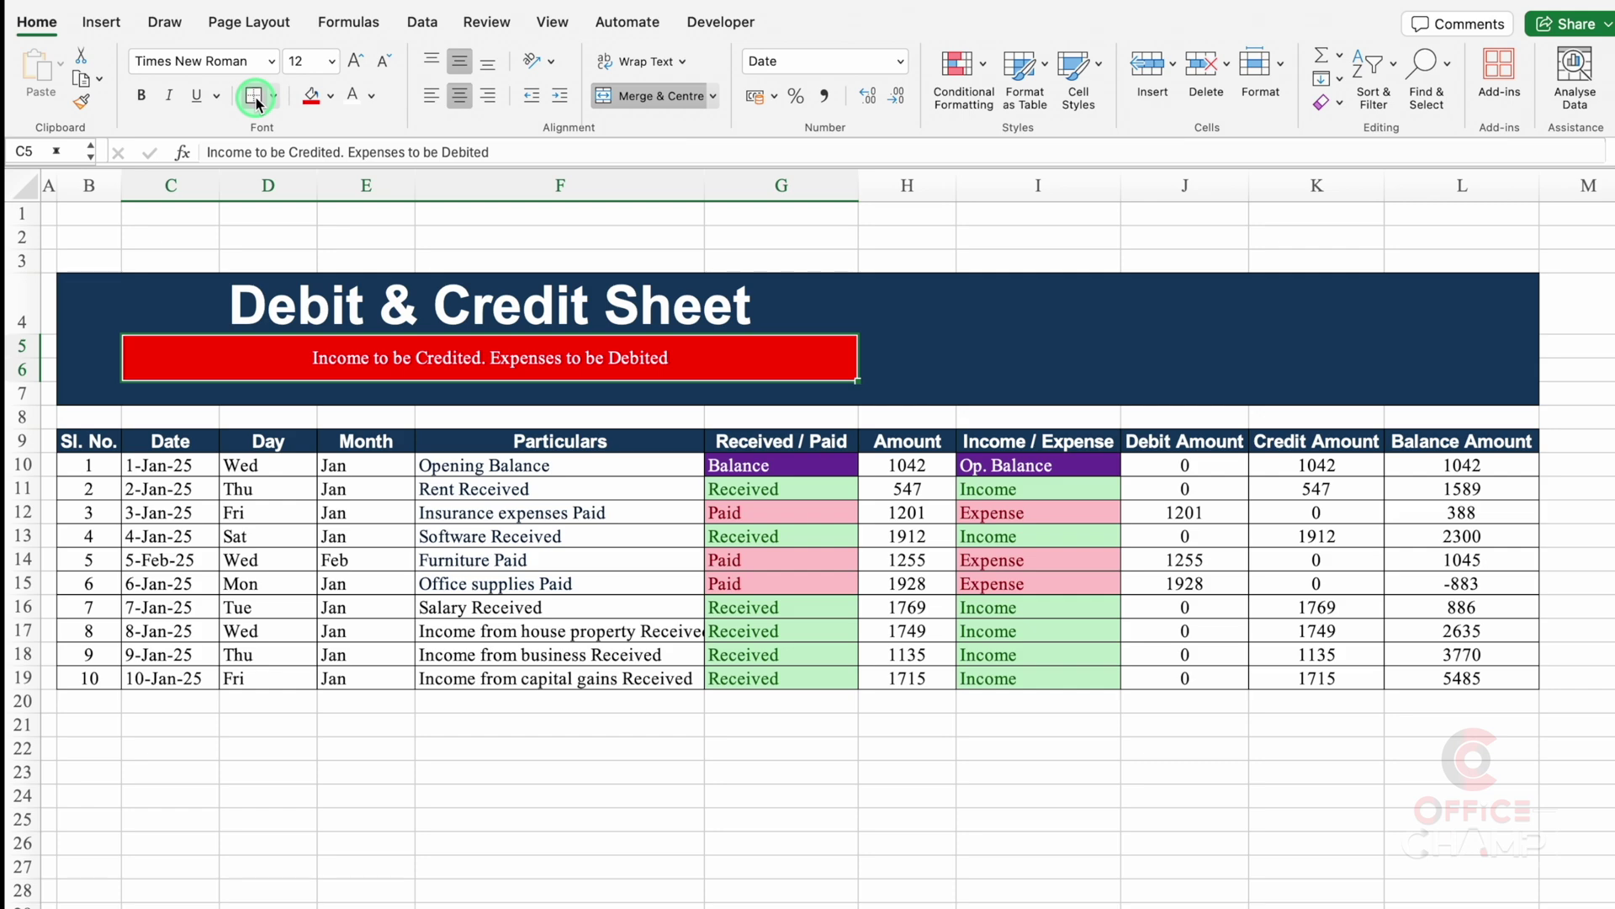
left_click(356, 63)
left_click(356, 63)
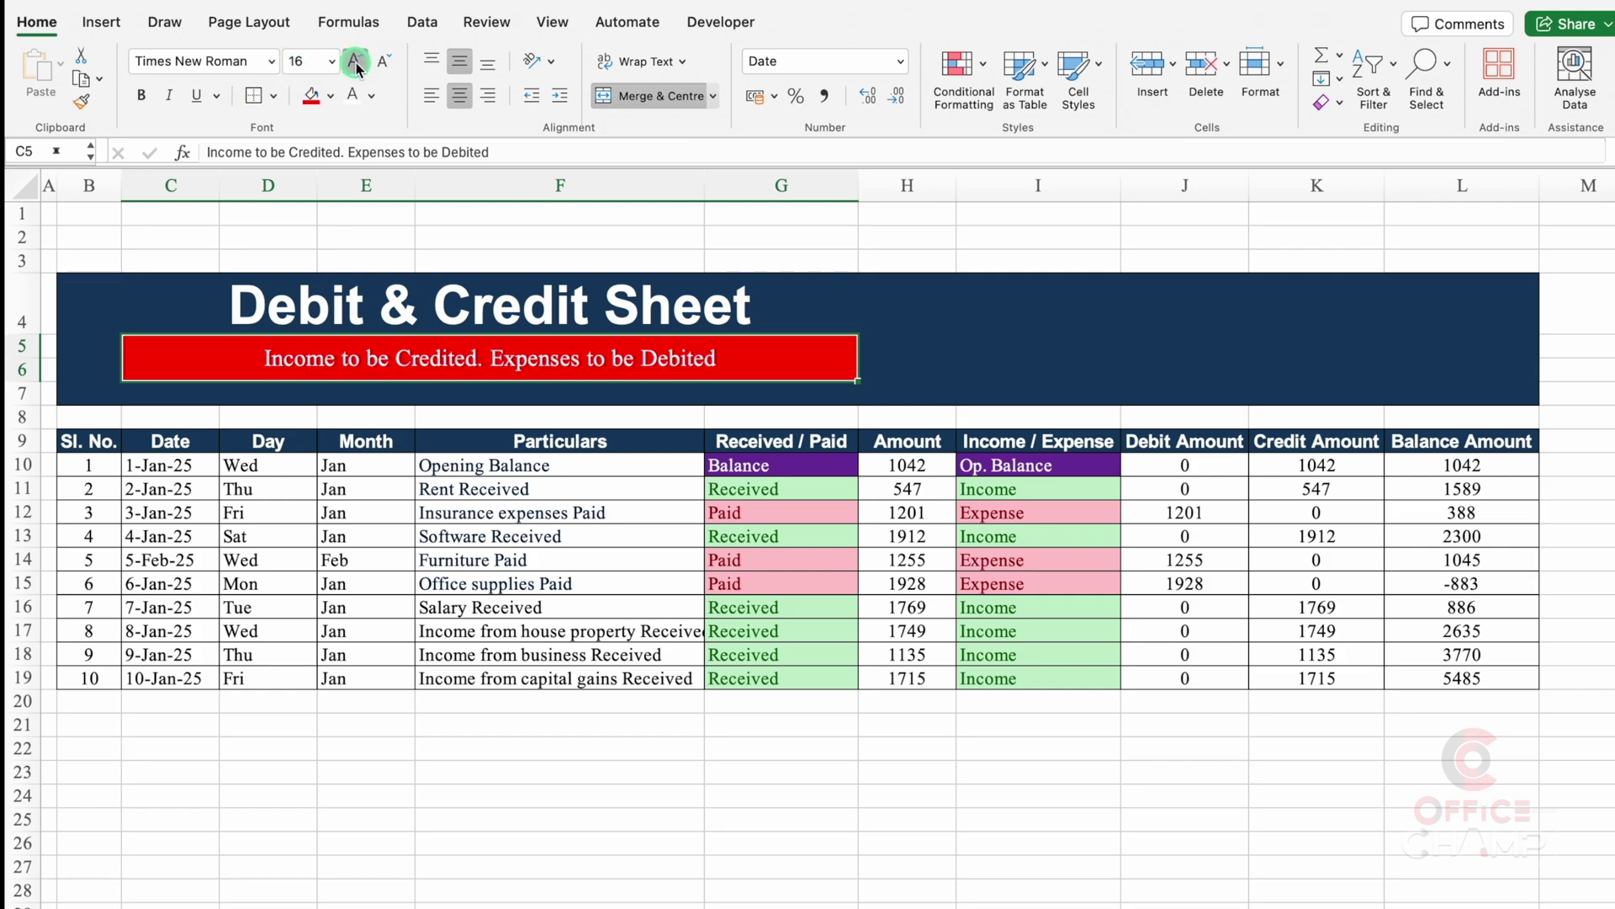
left_click(356, 63)
Format the range I5:K6 in the banner with no fill, all borders and a black font colour.
left_click(1043, 342)
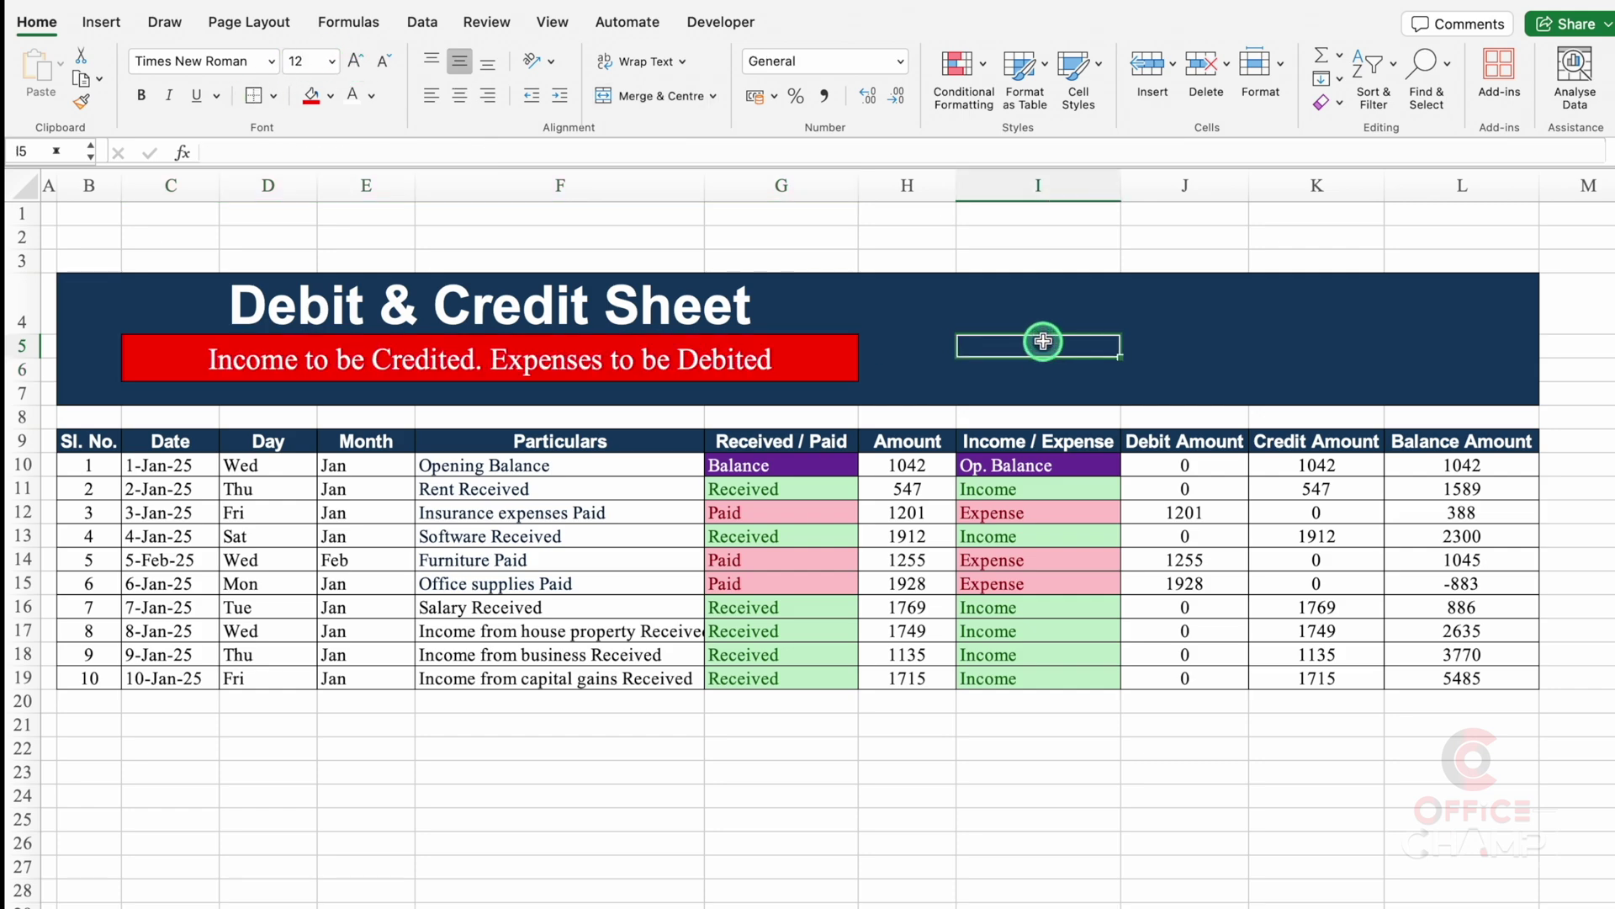
left_click_drag(1044, 342, 1309, 371)
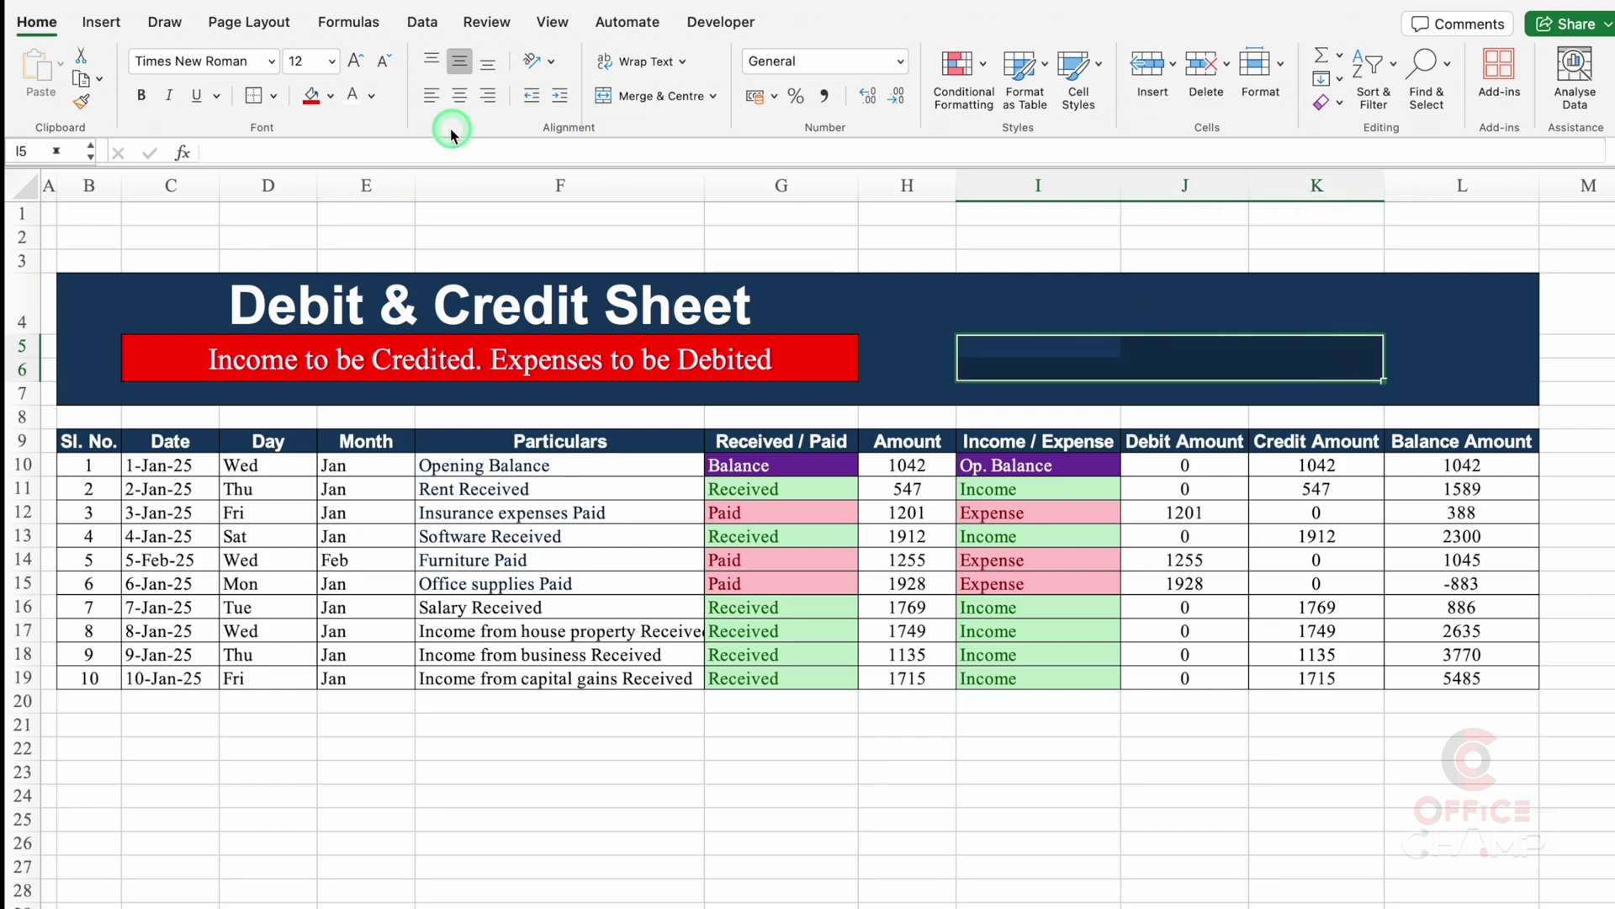
left_click(330, 95)
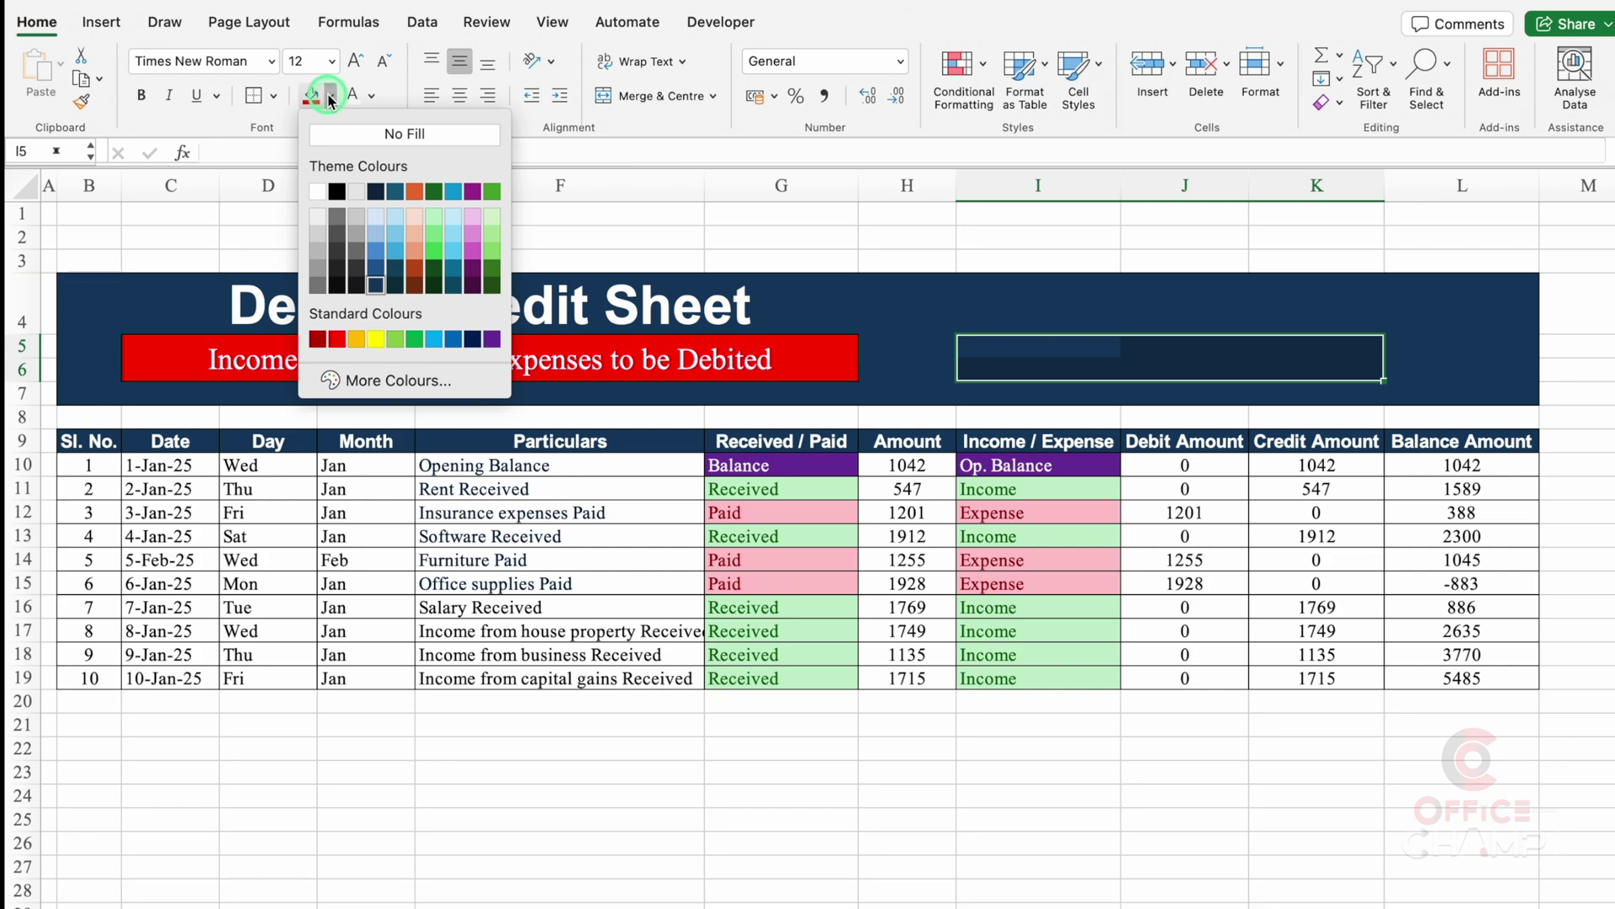
left_click(358, 135)
left_click(274, 95)
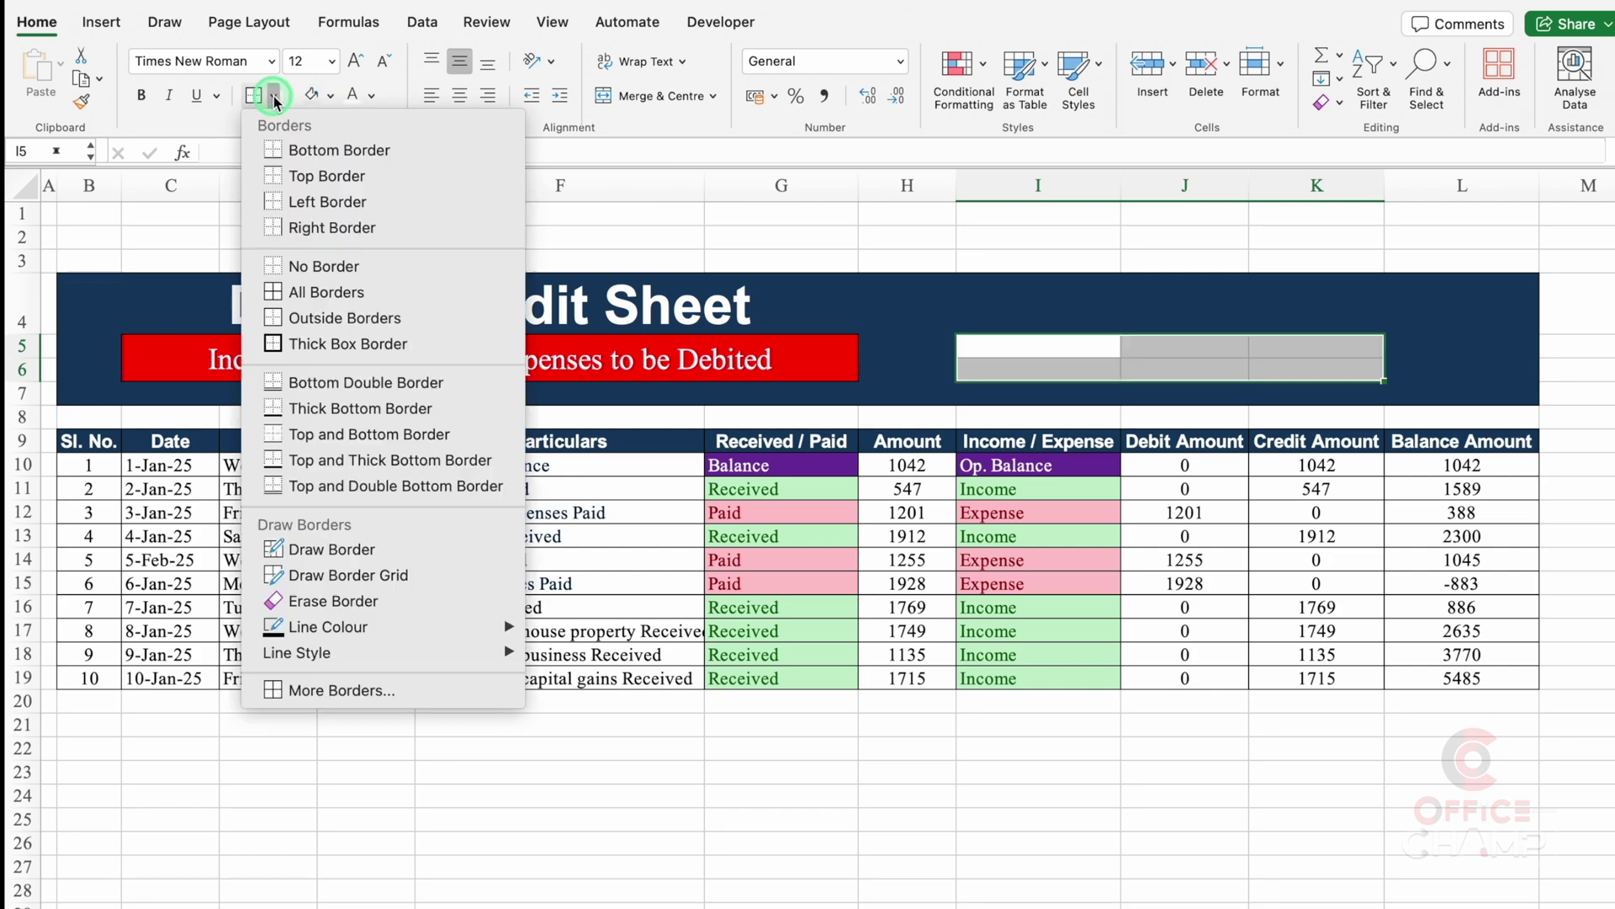
left_click(326, 292)
left_click(371, 95)
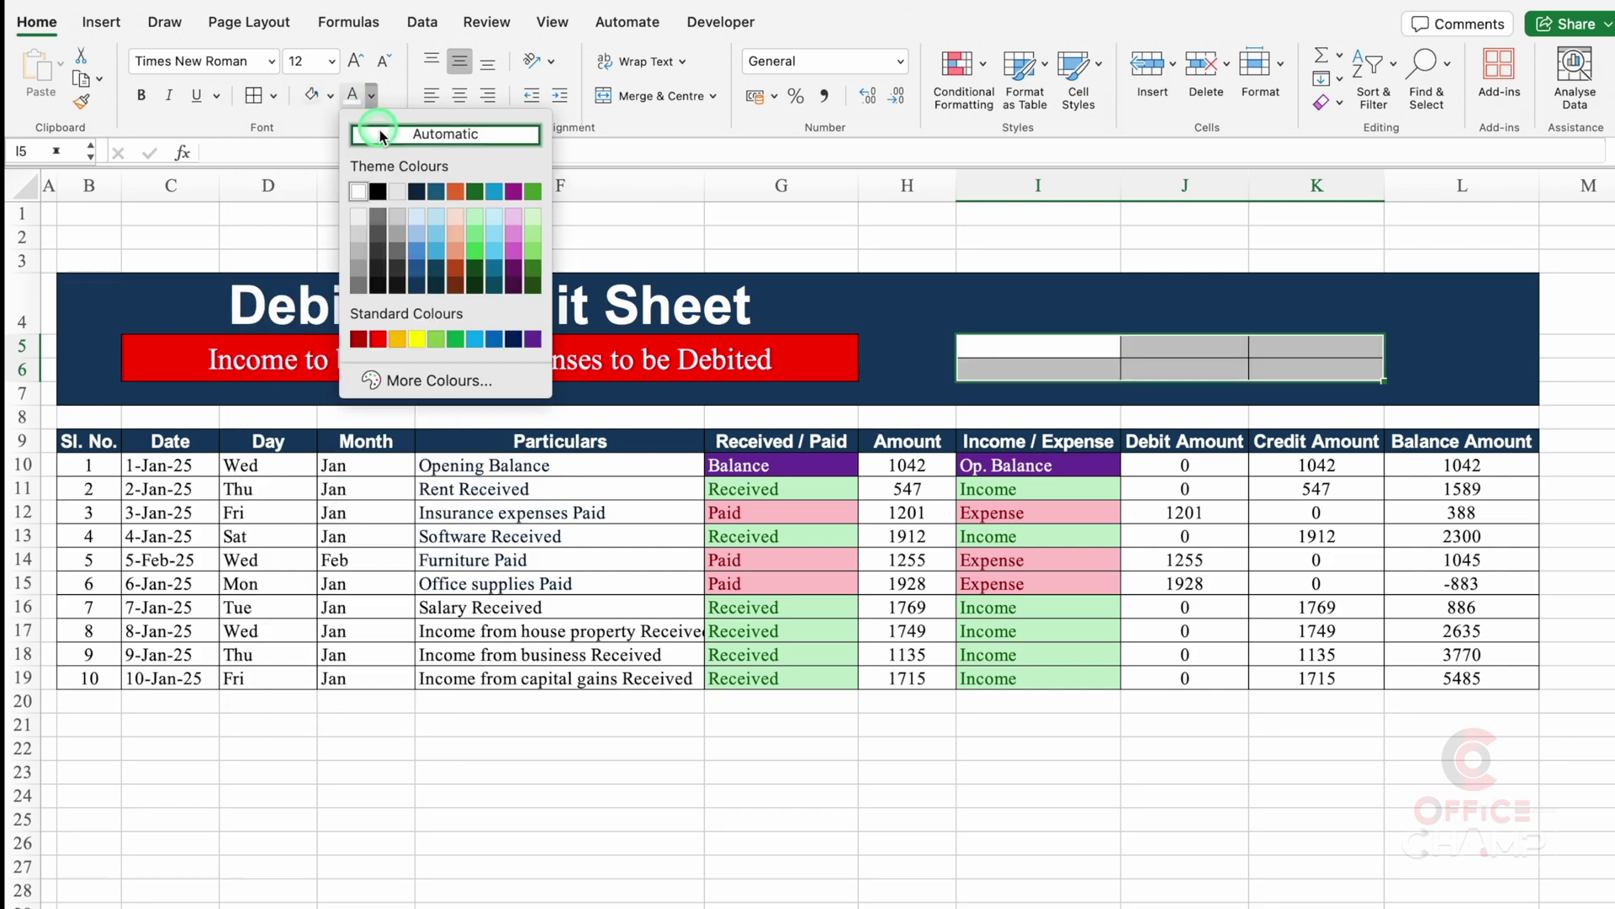
left_click(378, 192)
Enter the headings "Total Debit", "Total Credit" and "Balance Amount" in I5:K5 and centre them.
type("Tota")
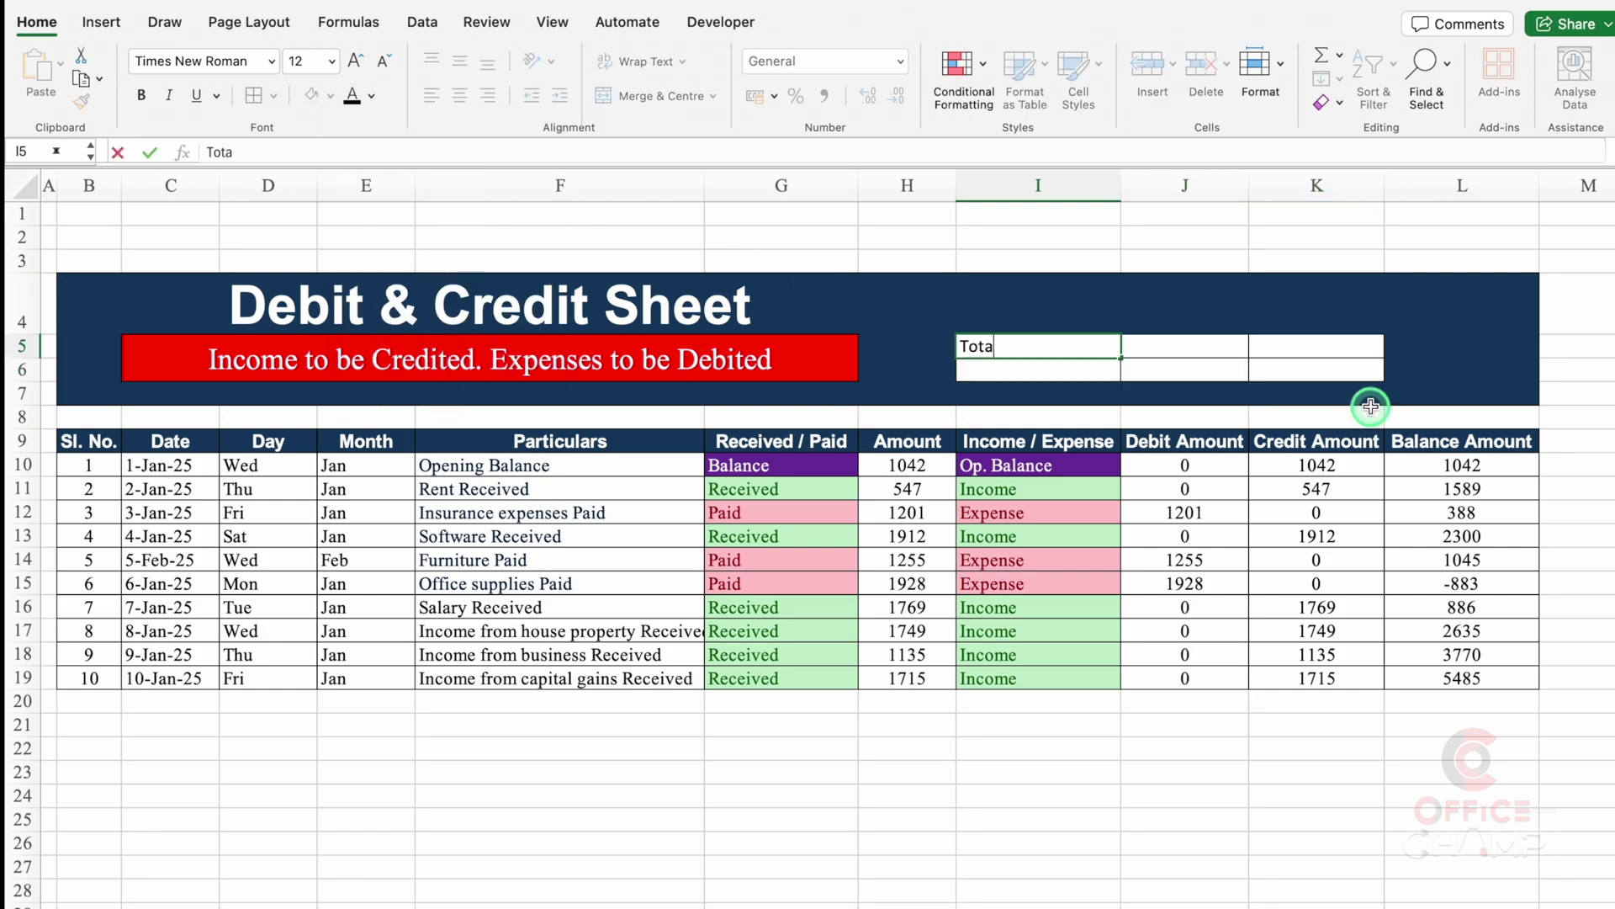
type("l Debit")
key("Tab")
type("Total")
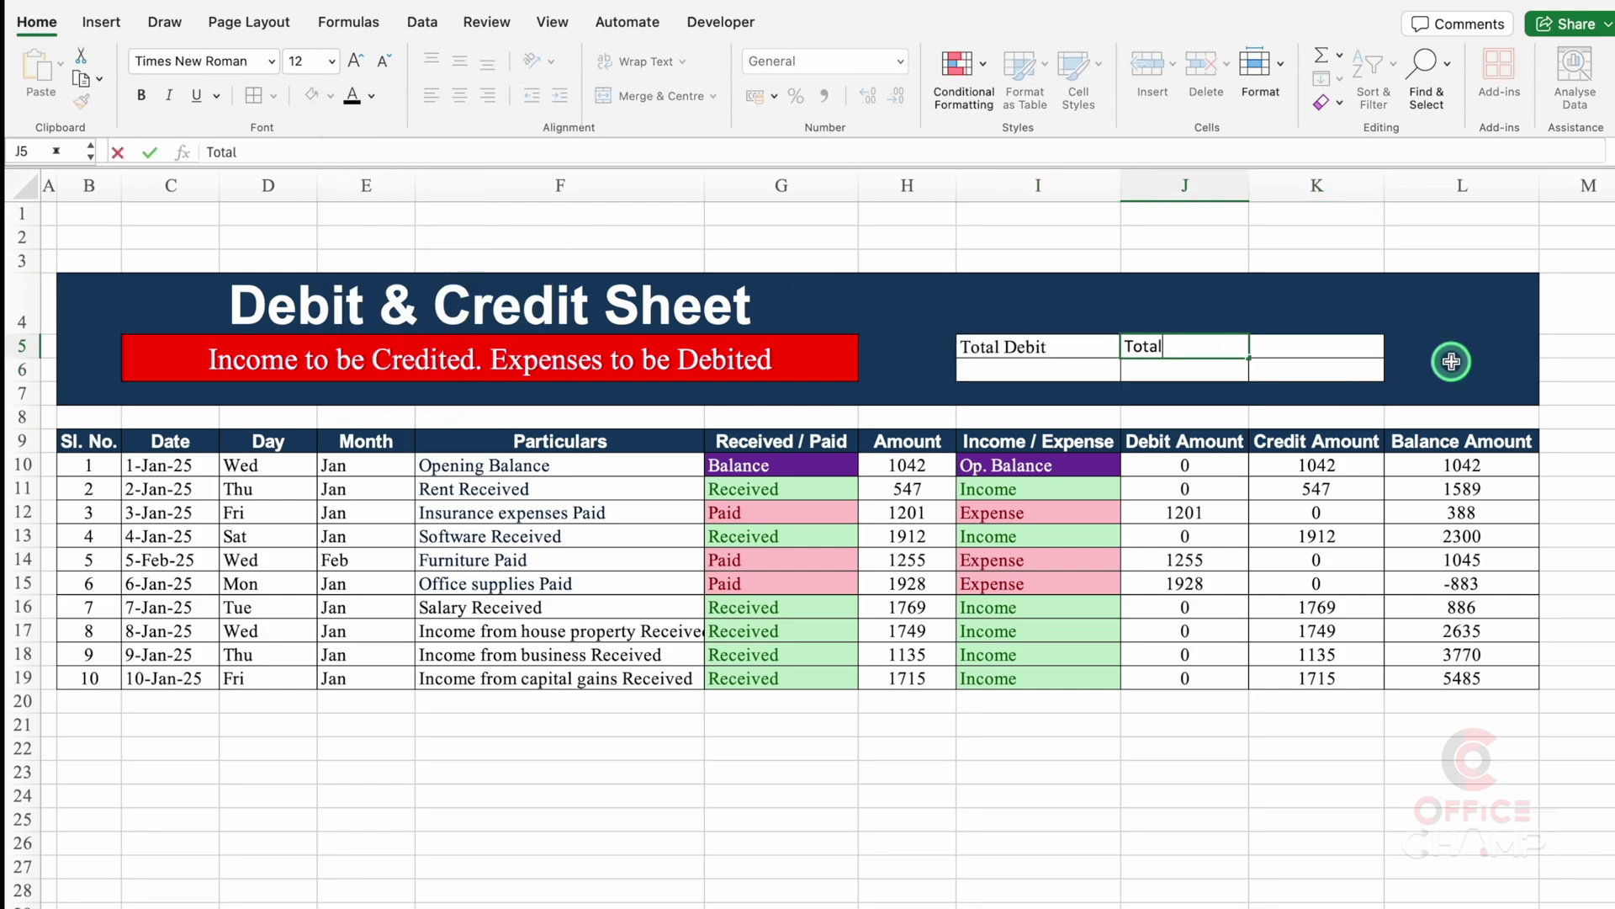
type(" Credit")
key("Tab")
type("Bala")
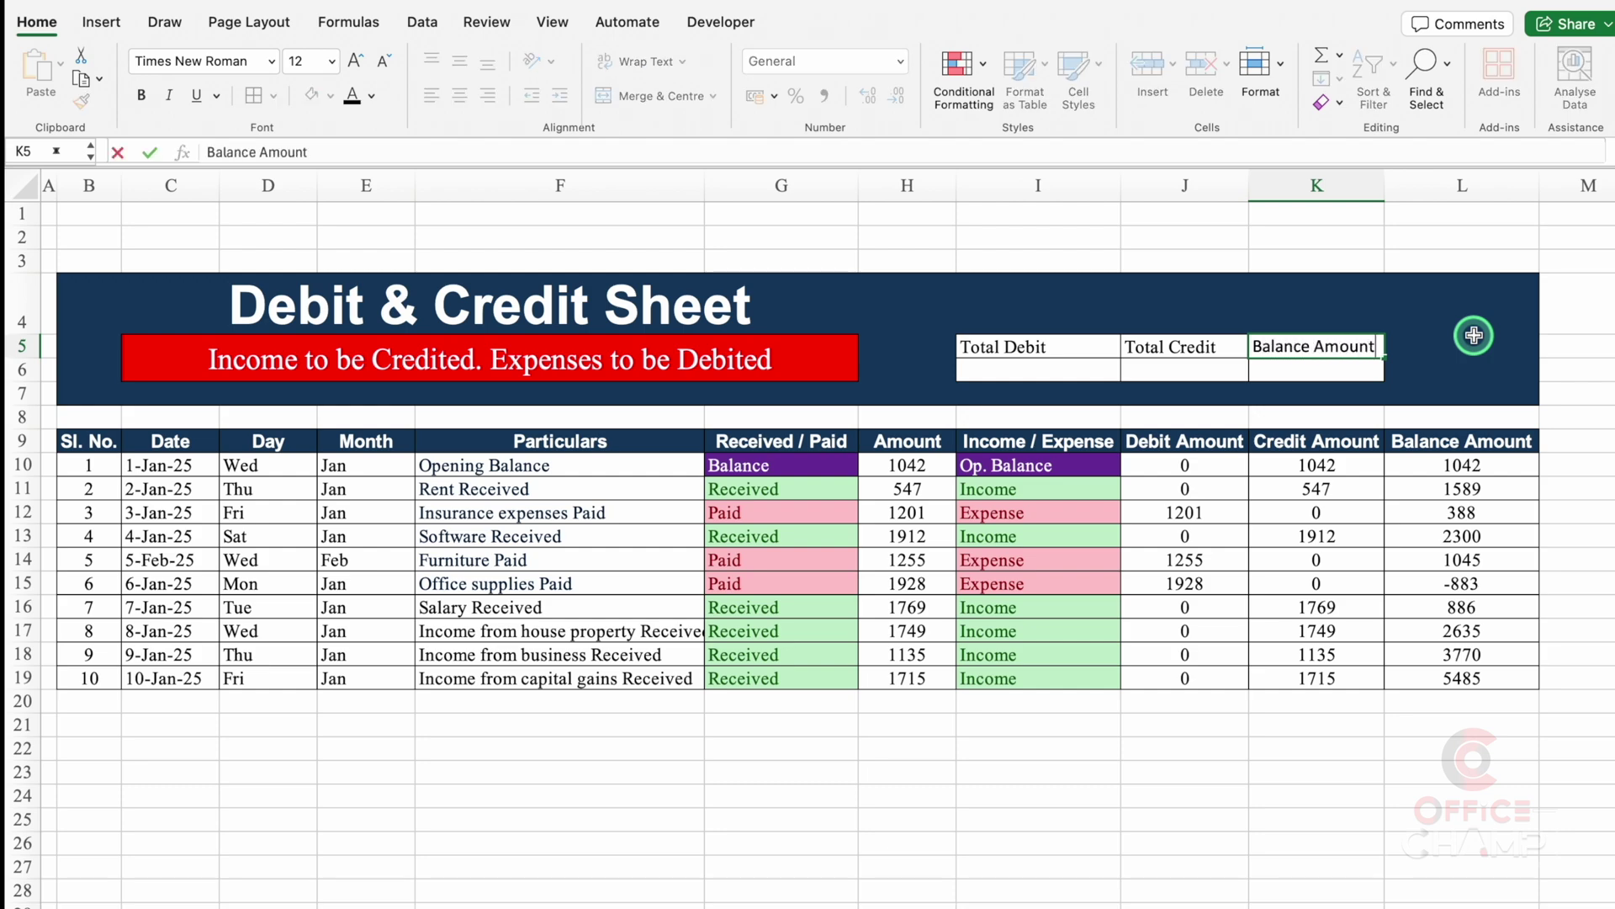
type("nce Amount")
left_click_drag(1037, 346, 1300, 345)
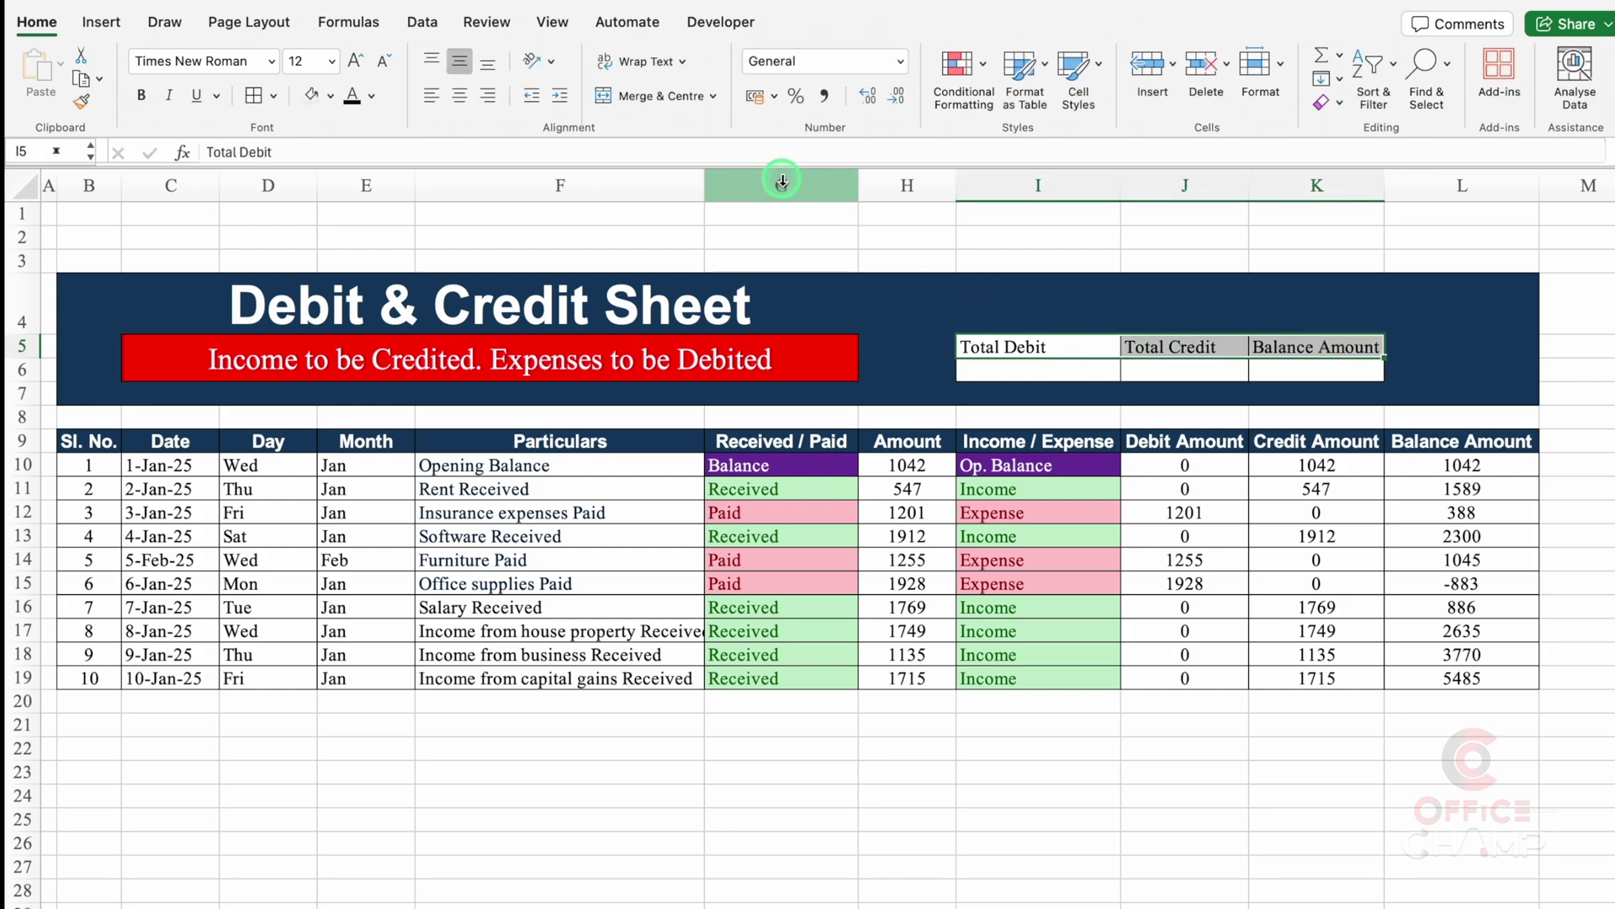
left_click(459, 95)
Enter =SUBTOTAL(9,J10:J19) in I6 under Total Debit and fill it across to J6 under Total Credit.
left_click(1055, 365)
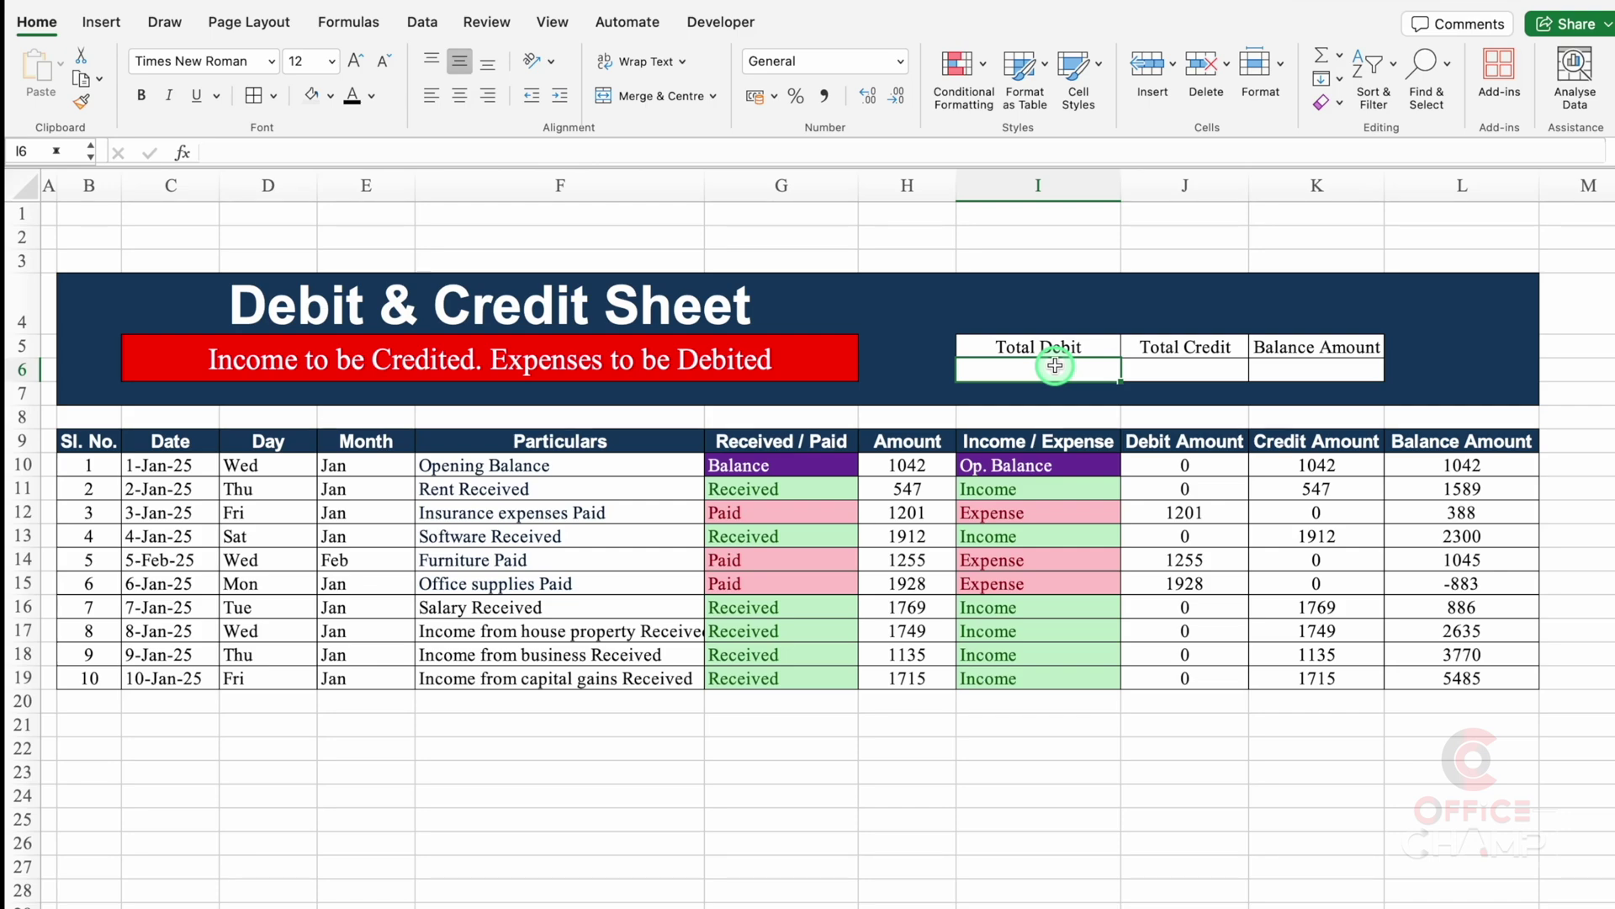
type("=")
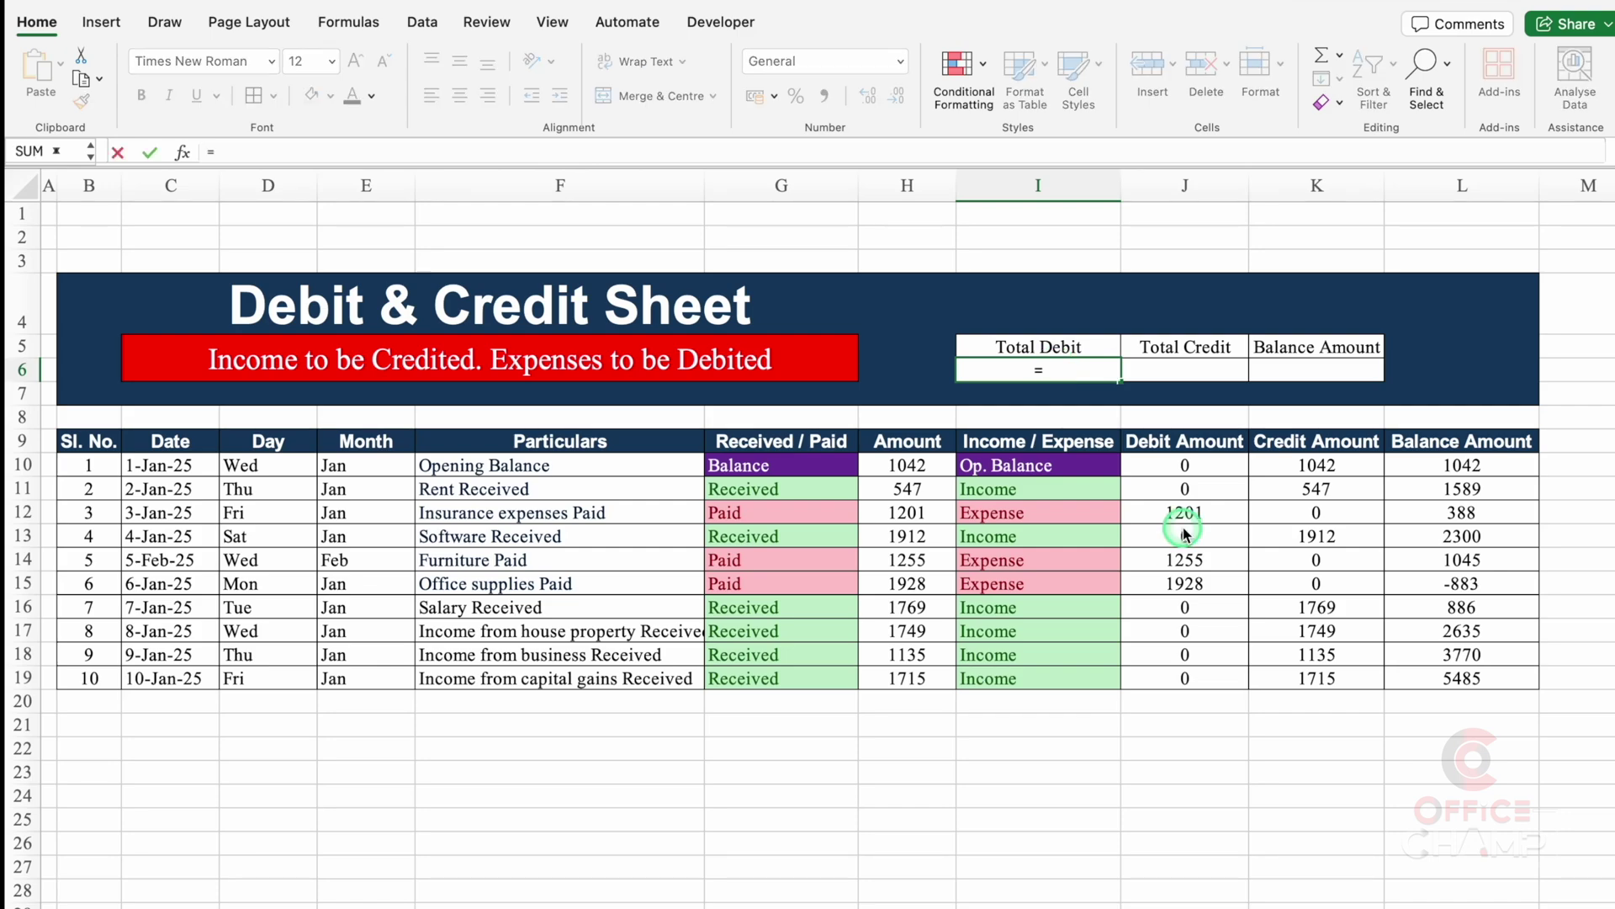
type("sub")
double_click(1052, 479)
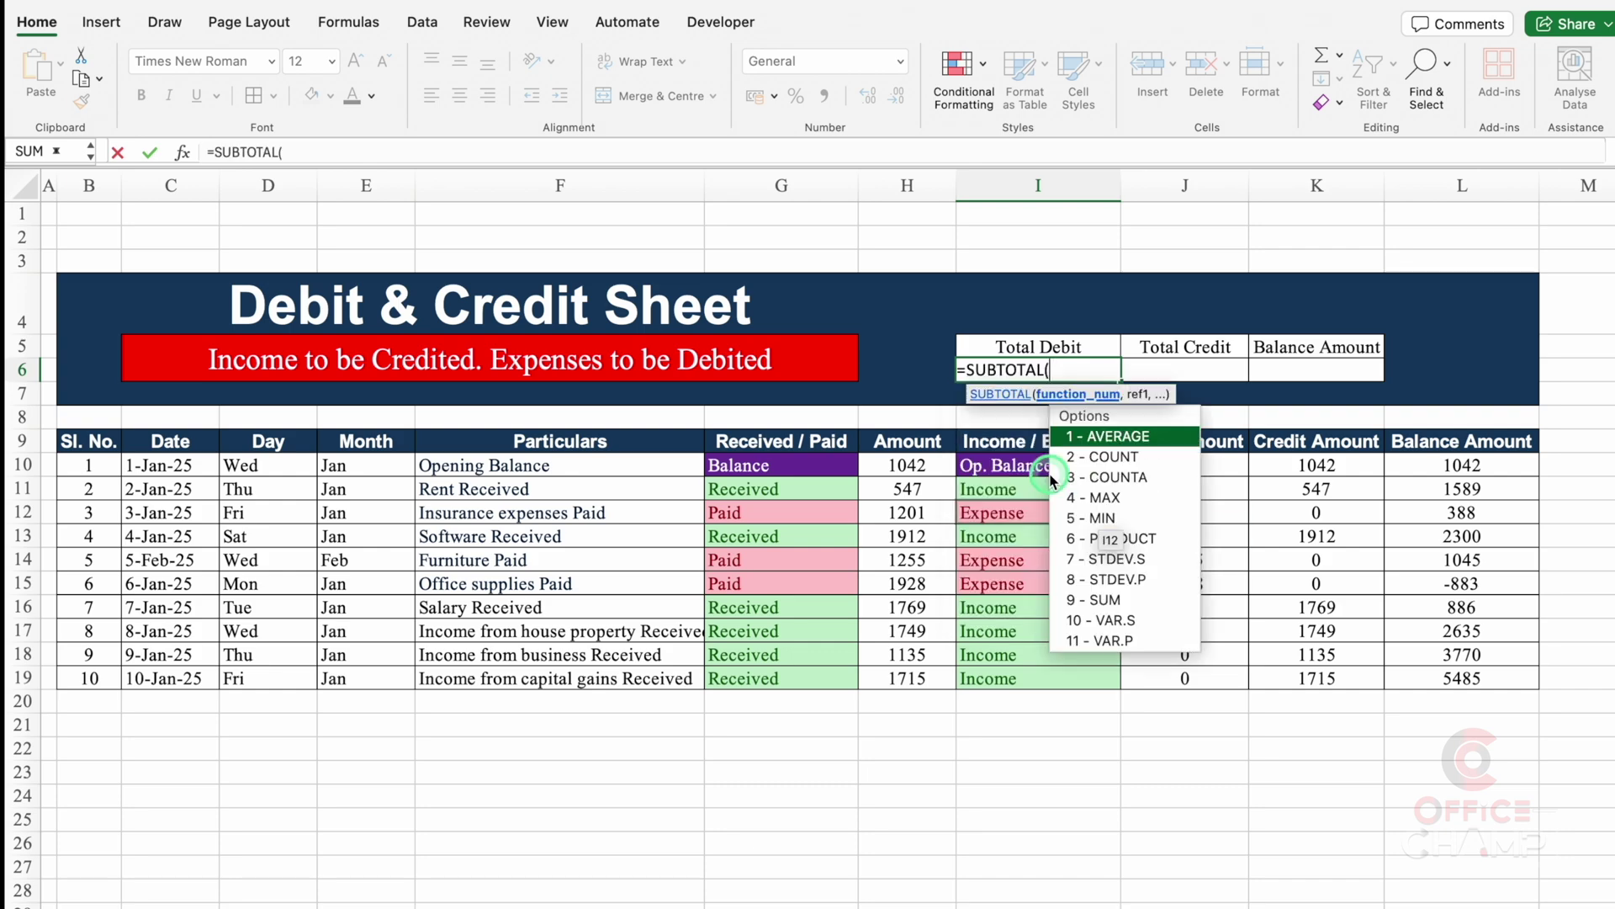
double_click(1146, 600)
type(",")
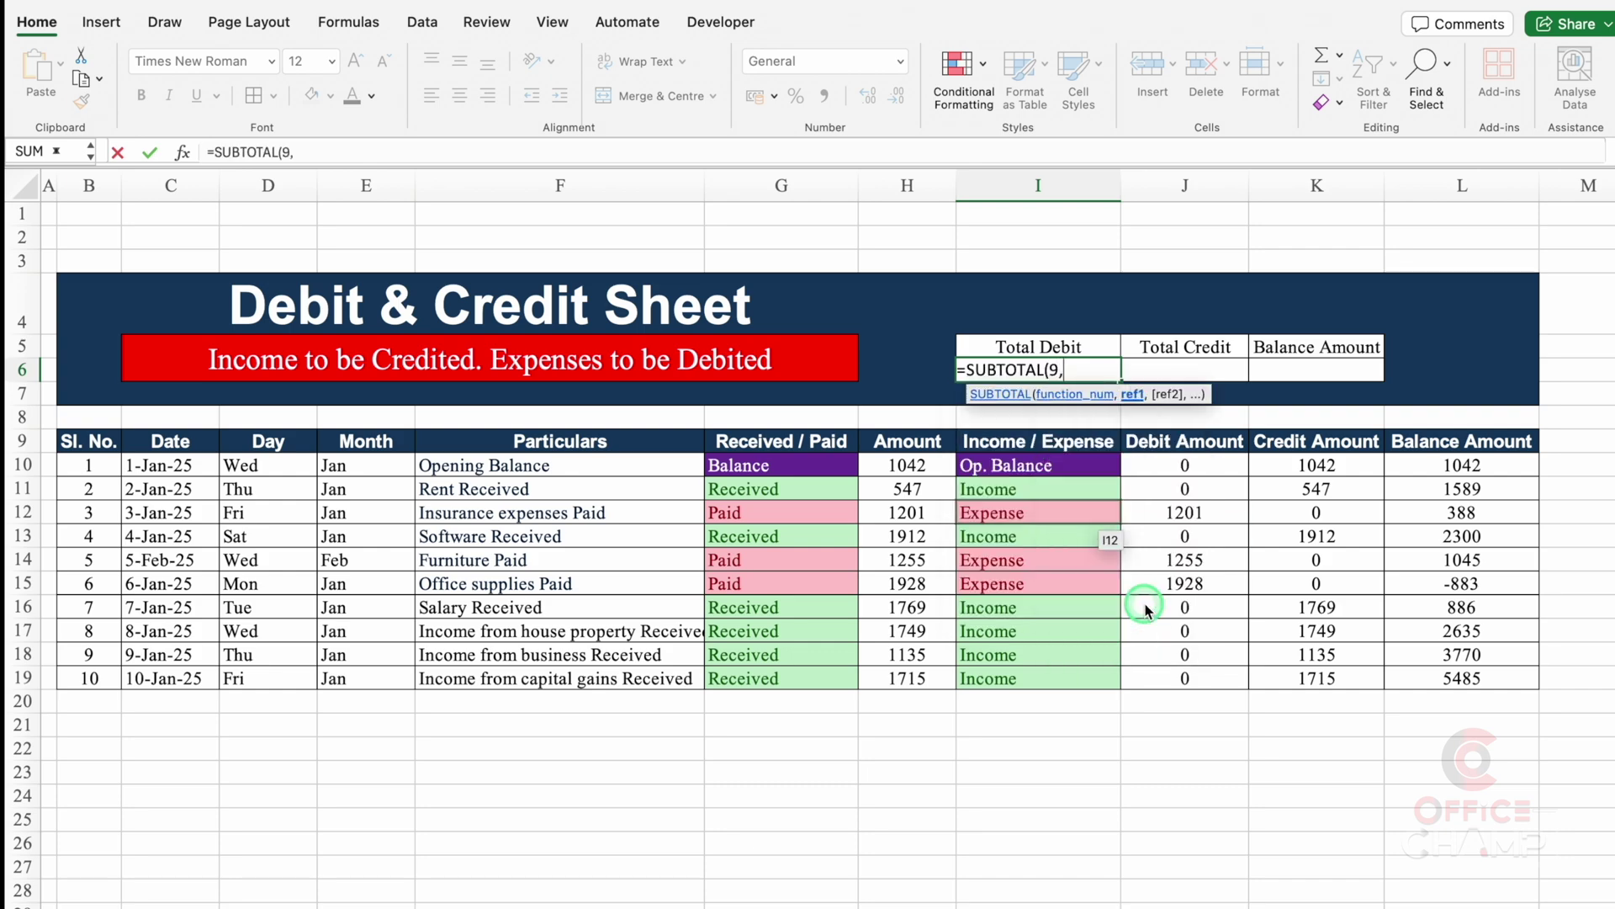
left_click_drag(1211, 463, 1212, 674)
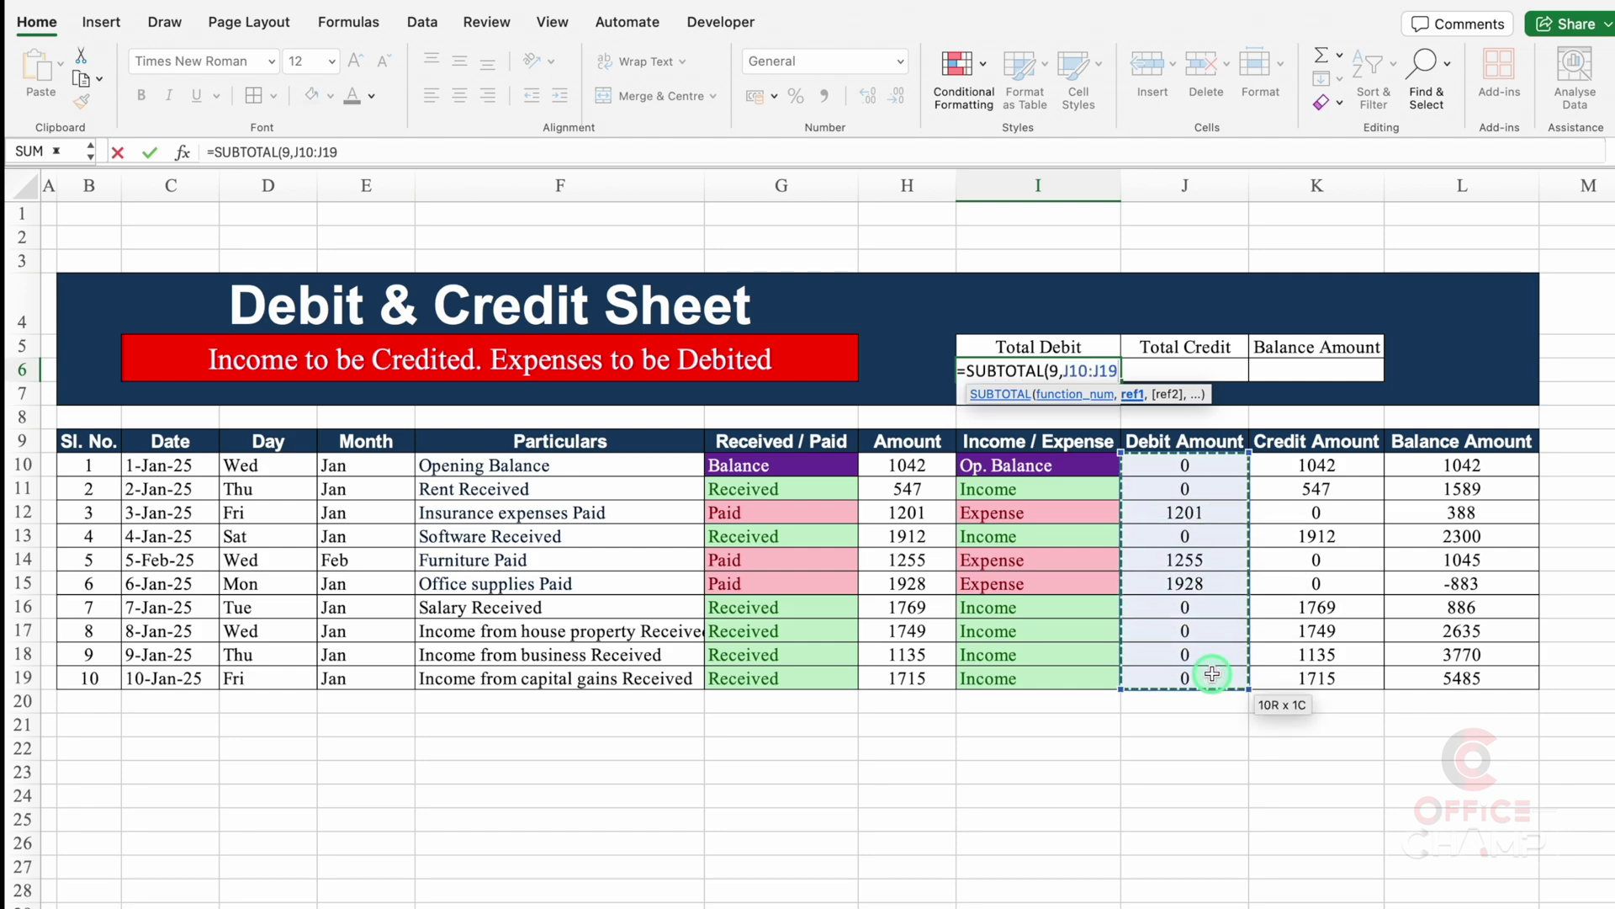
type(")")
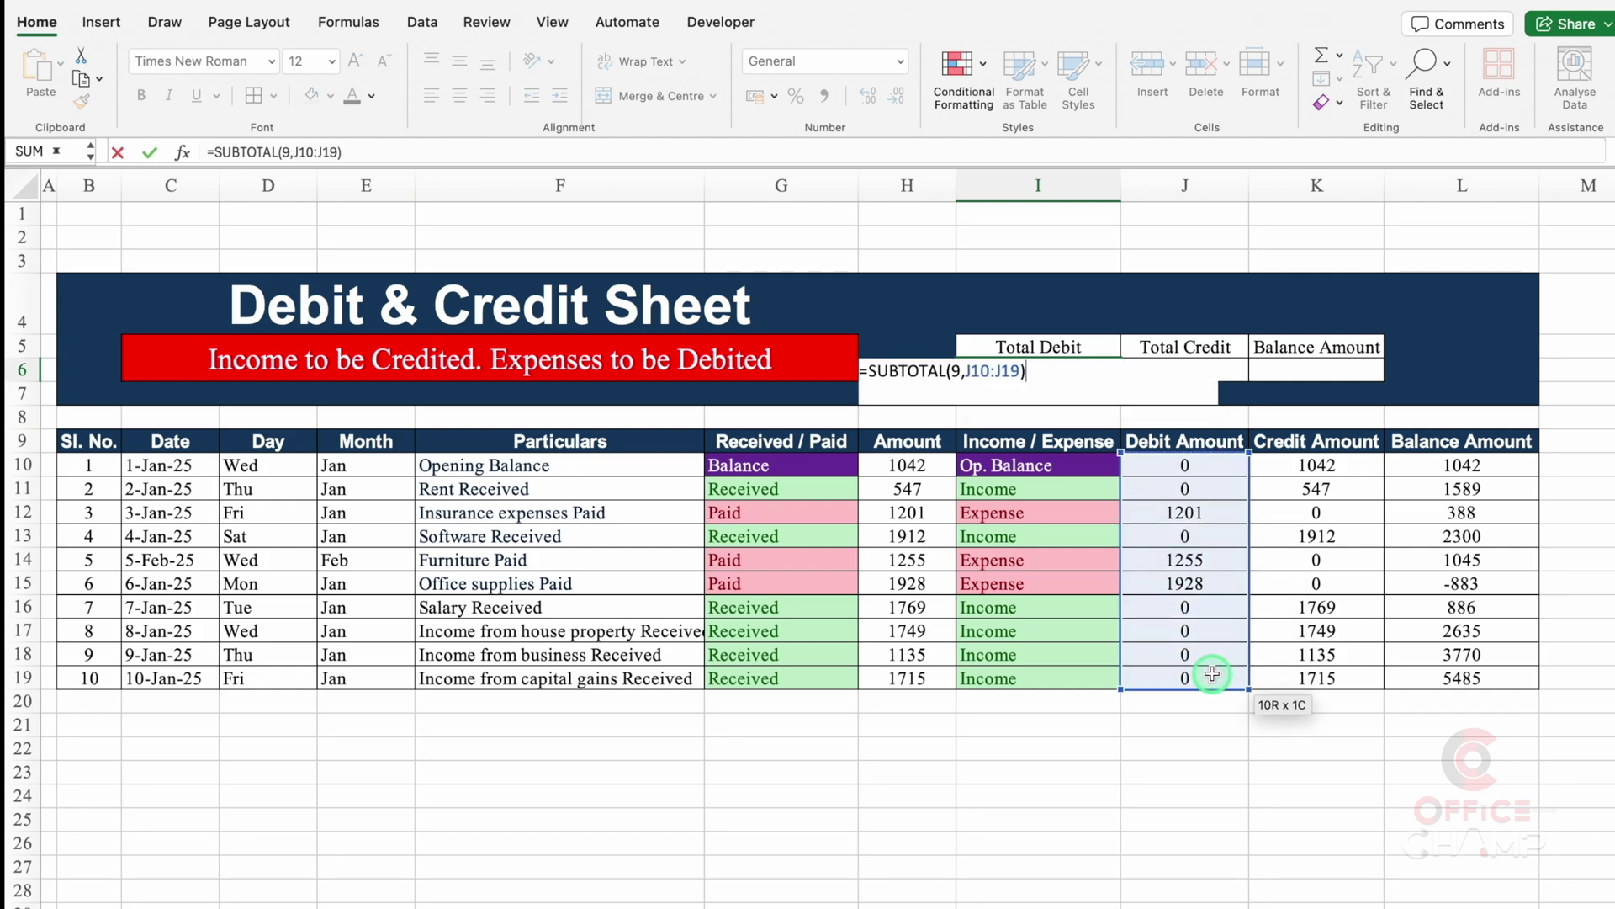
key("Return")
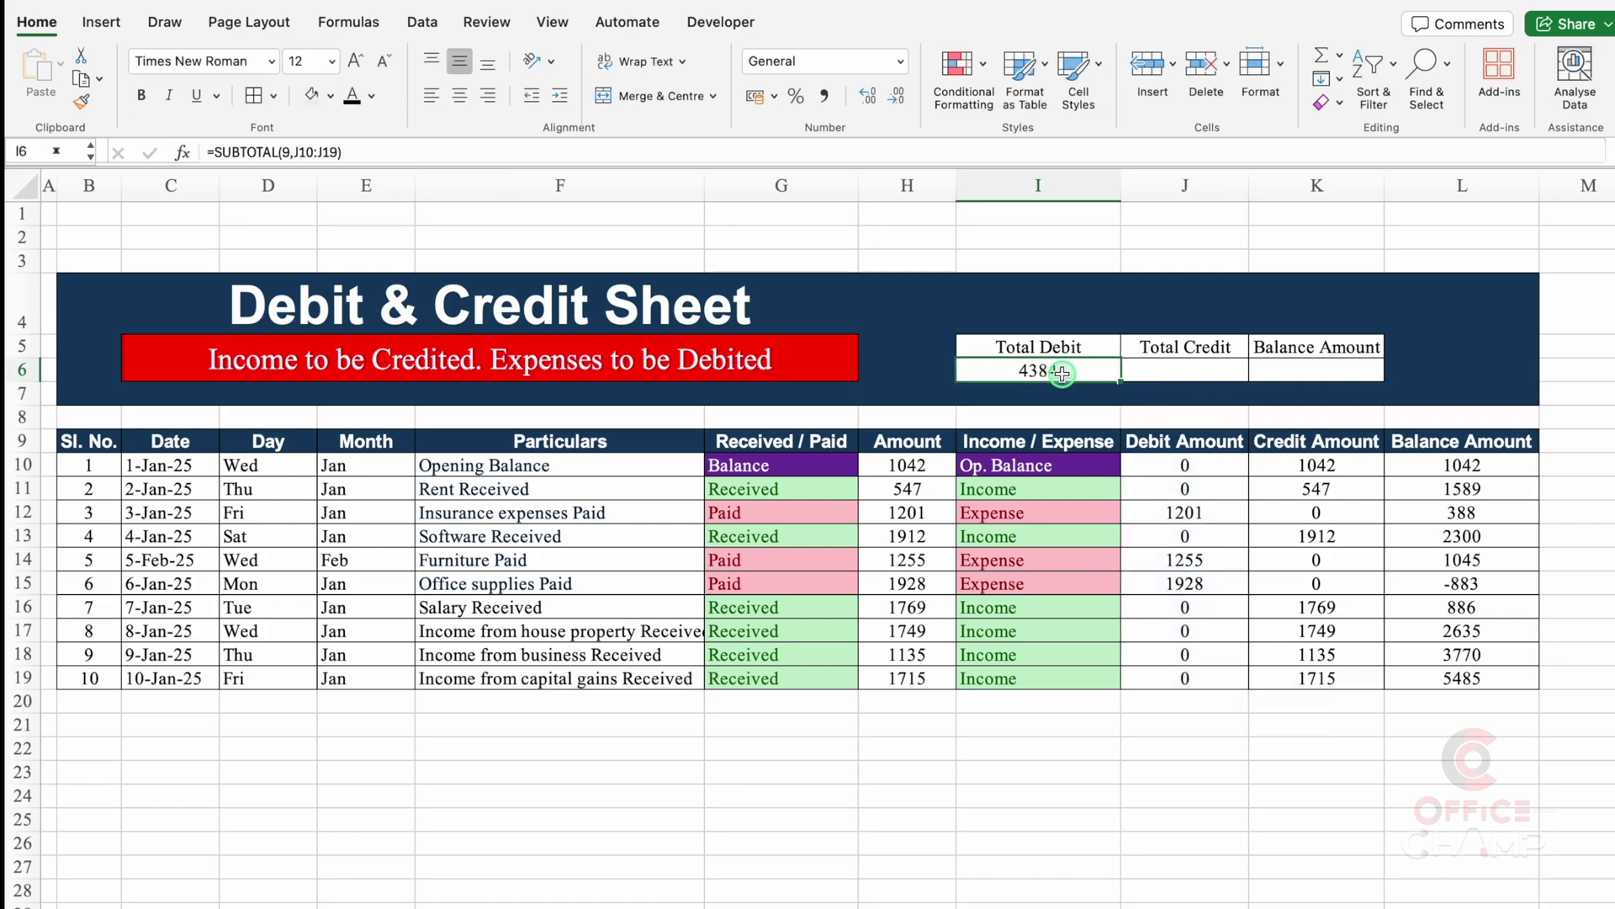
left_click_drag(1123, 381, 1239, 382)
left_click(1210, 373)
Enter =LOOKUP(2,1/ISNUMBER(L:L),L:L) in K6 under Balance Amount.
key("Right")
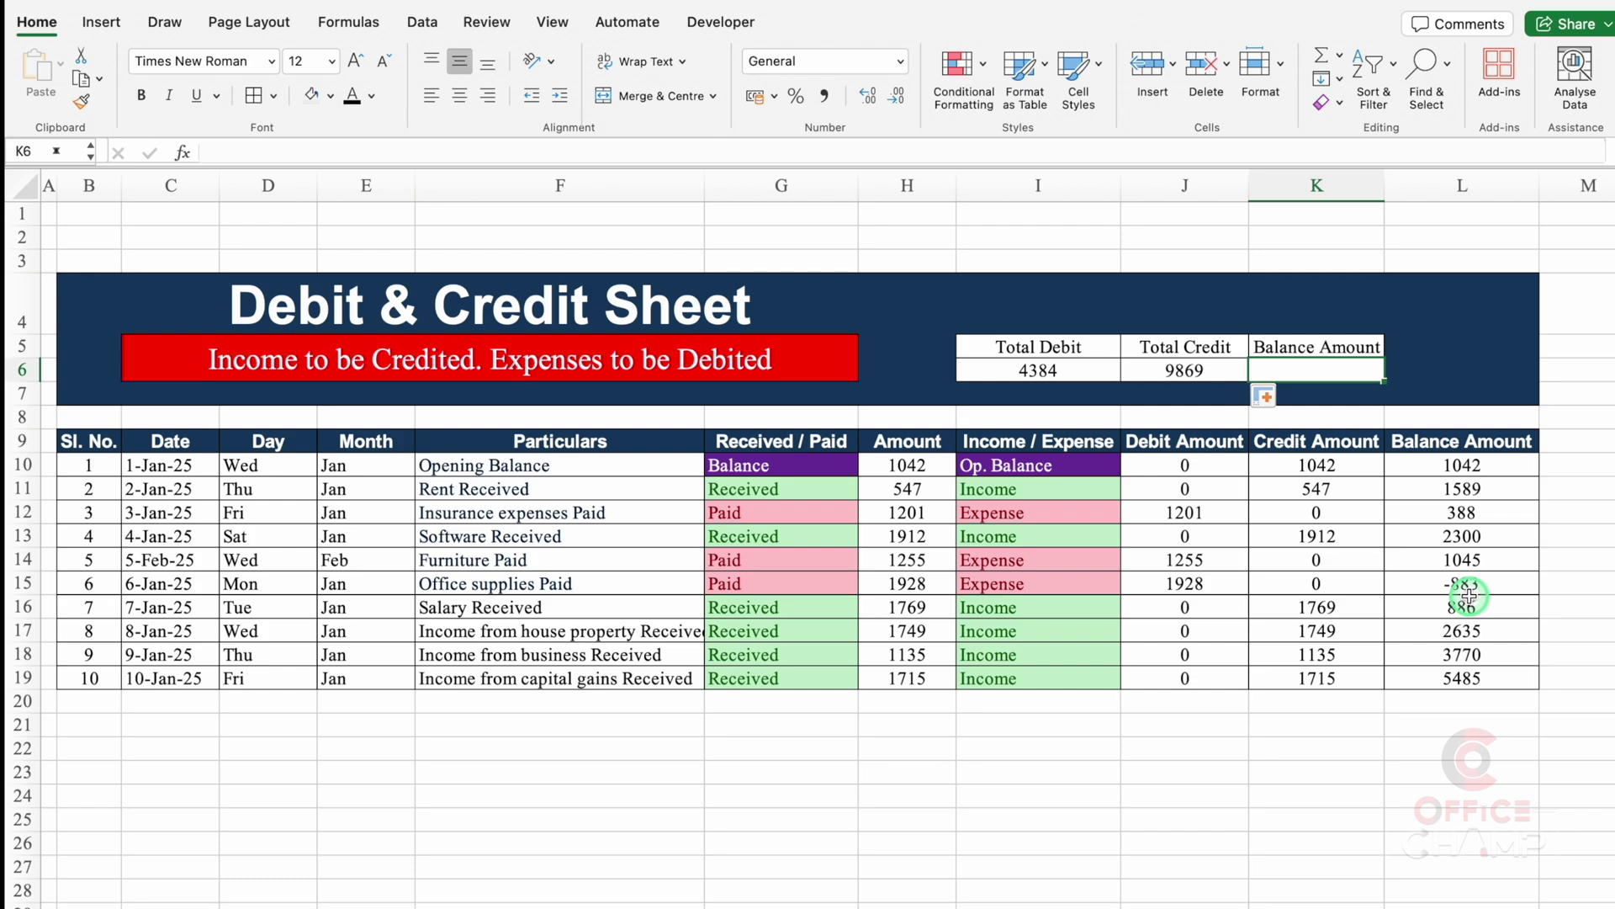
type("=")
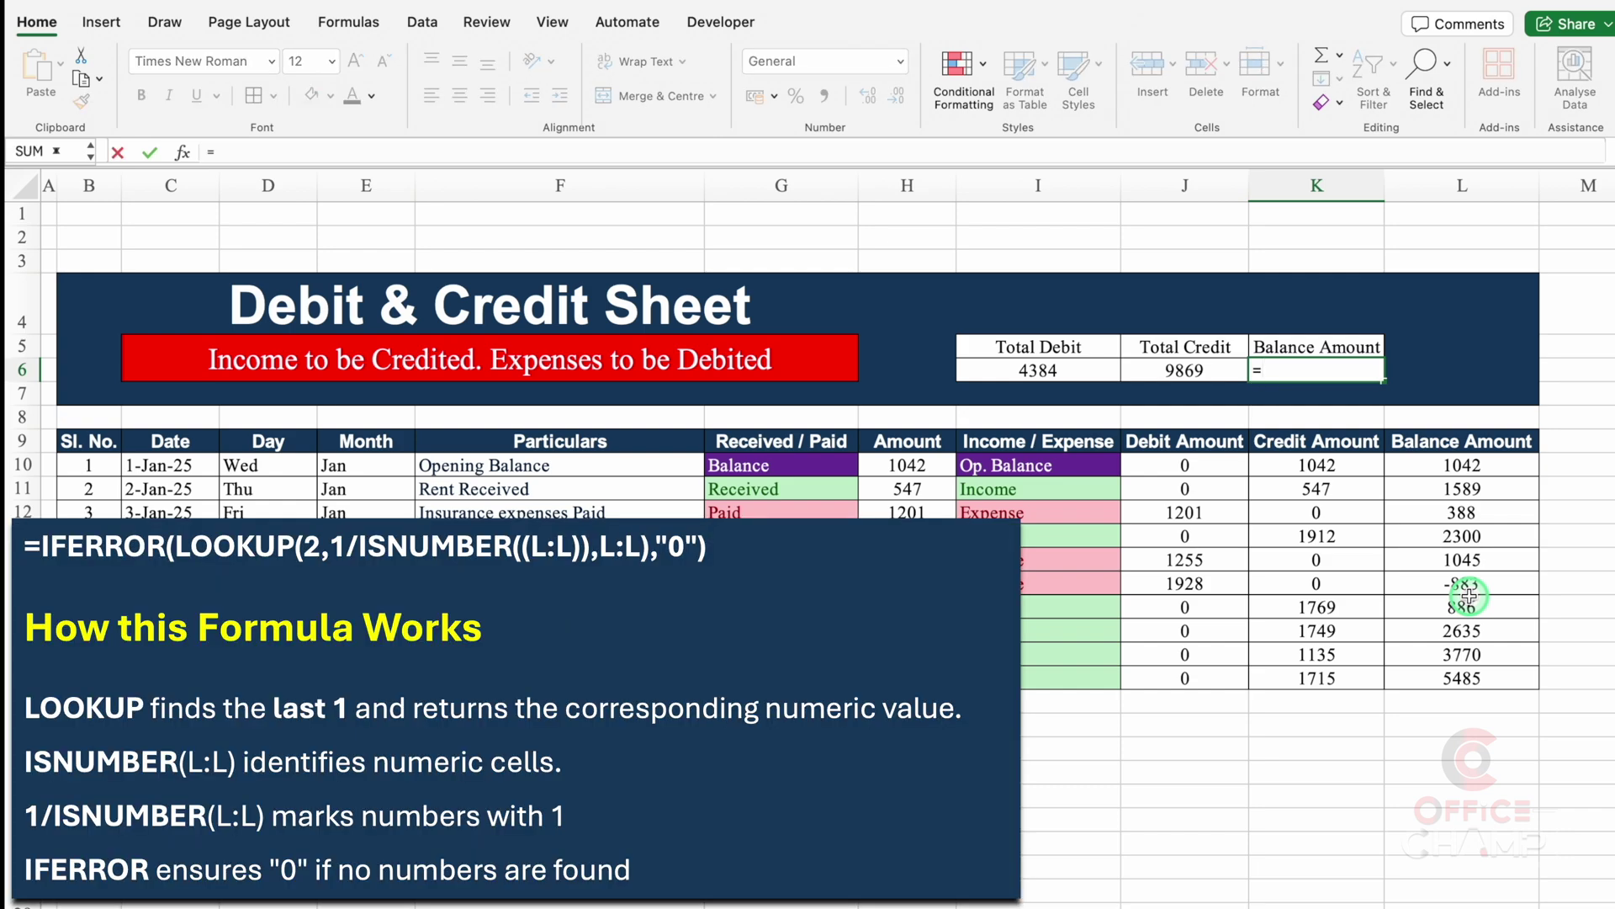
type("LOOK")
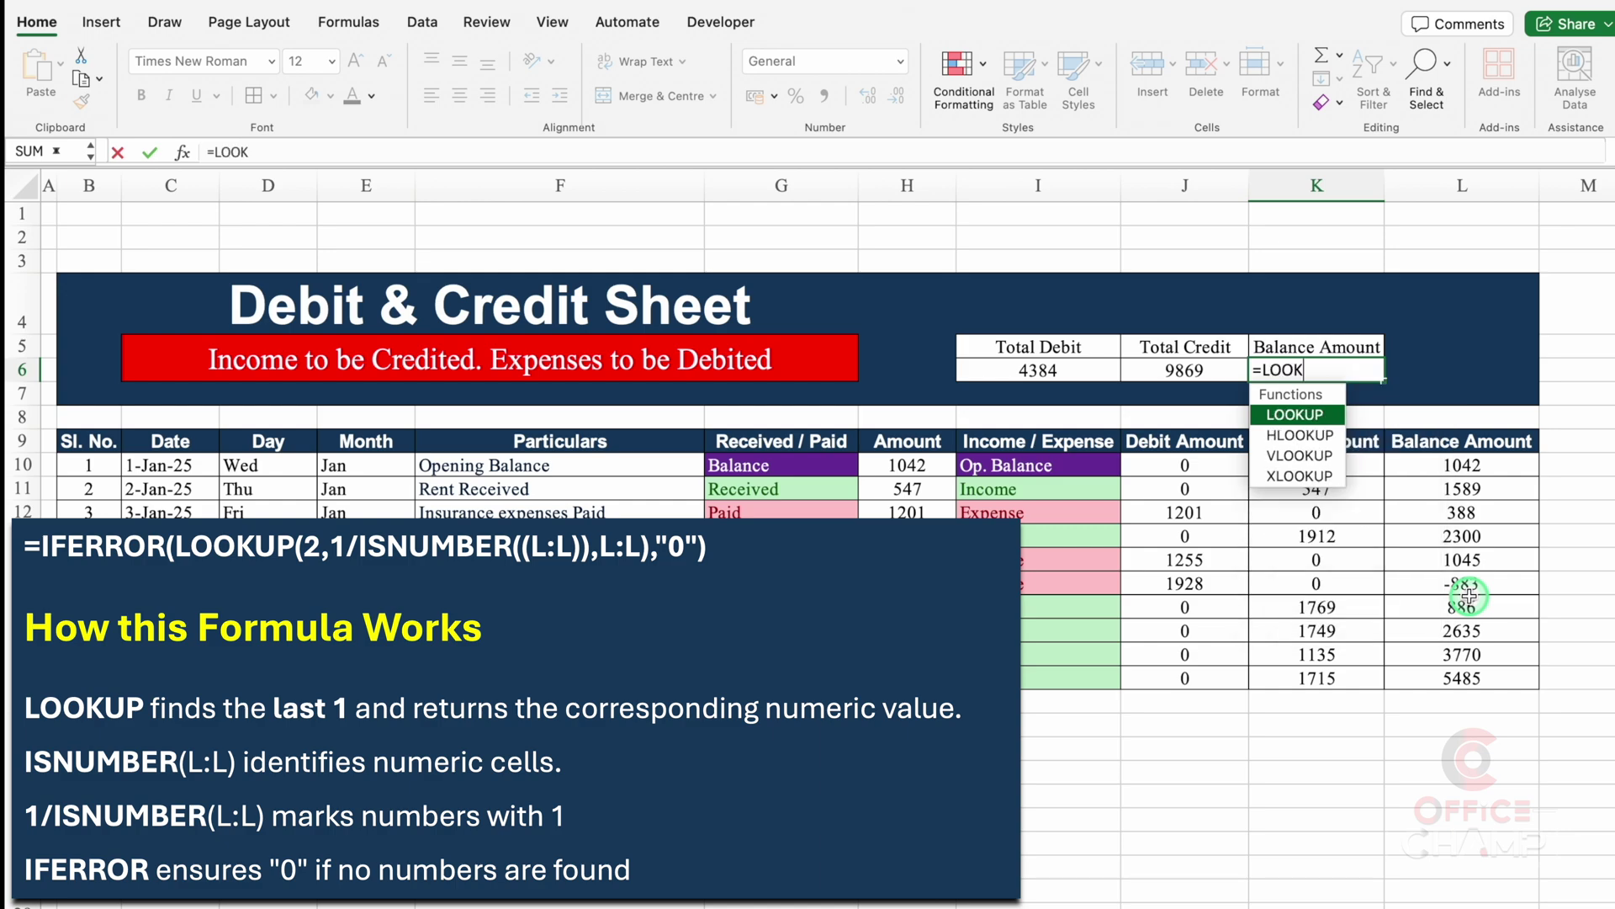
type("UP")
double_click(1305, 416)
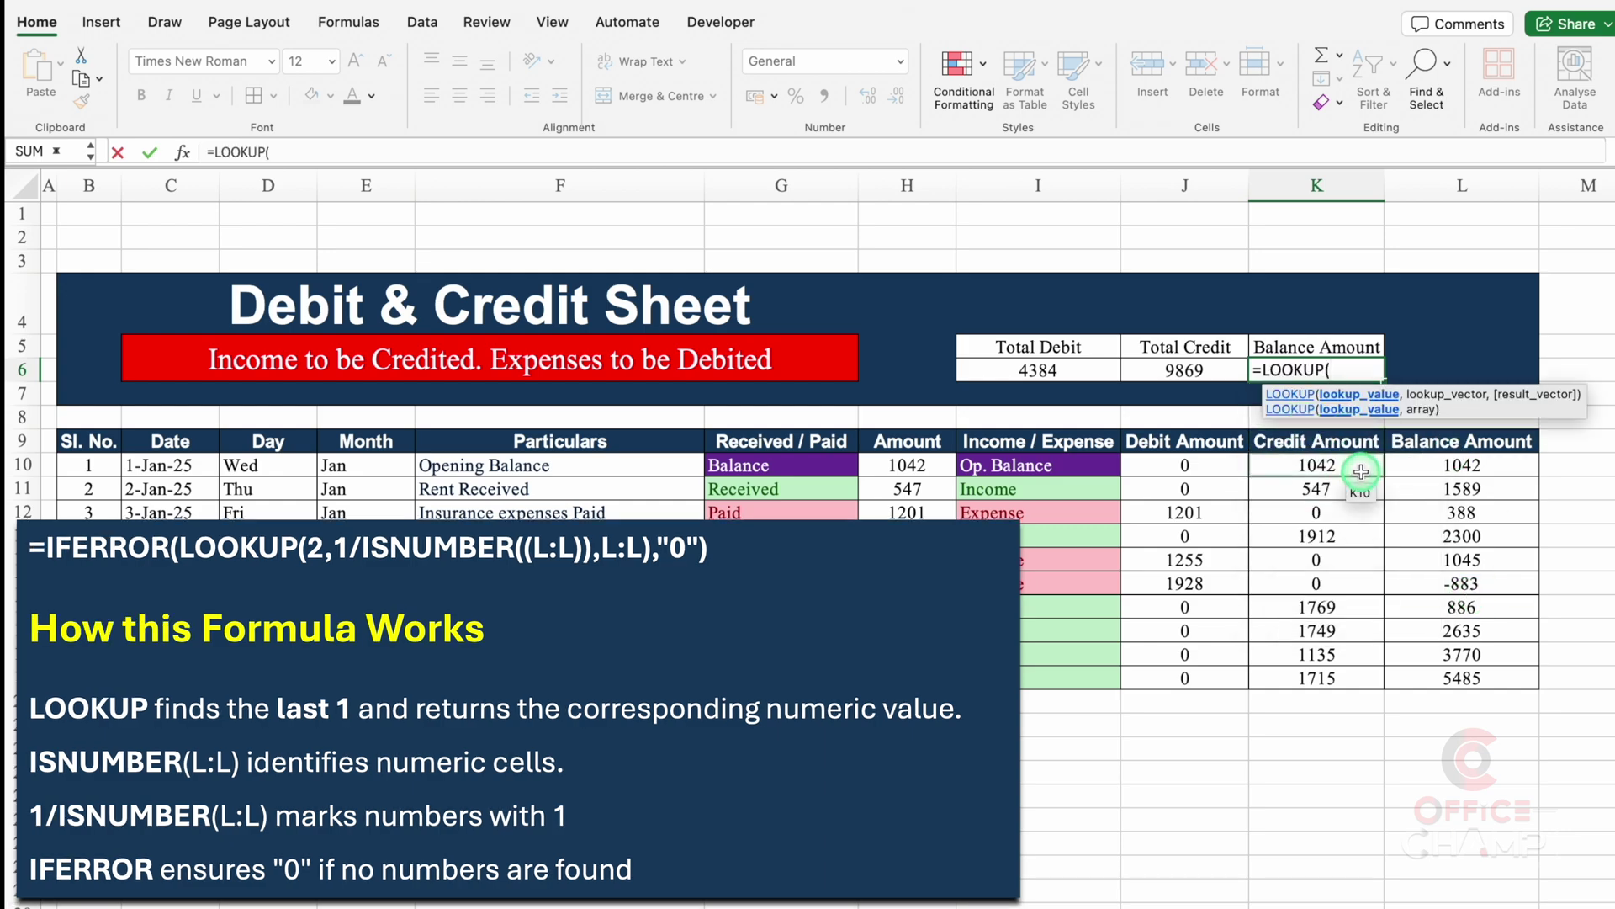
type("2,1/")
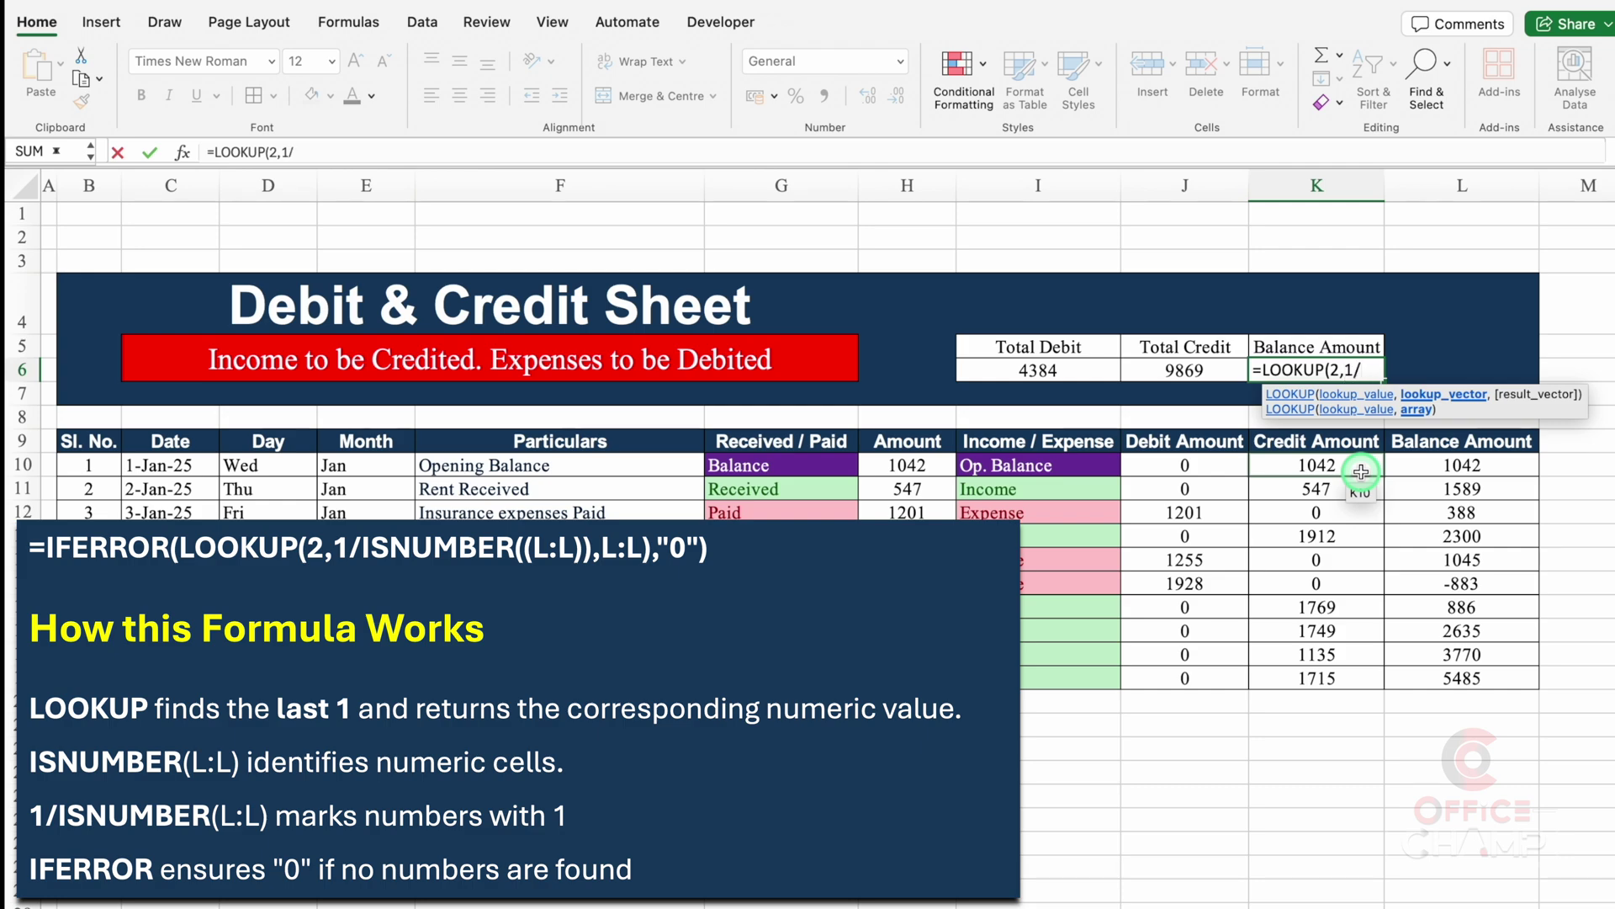
type("ISN")
double_click(1338, 461)
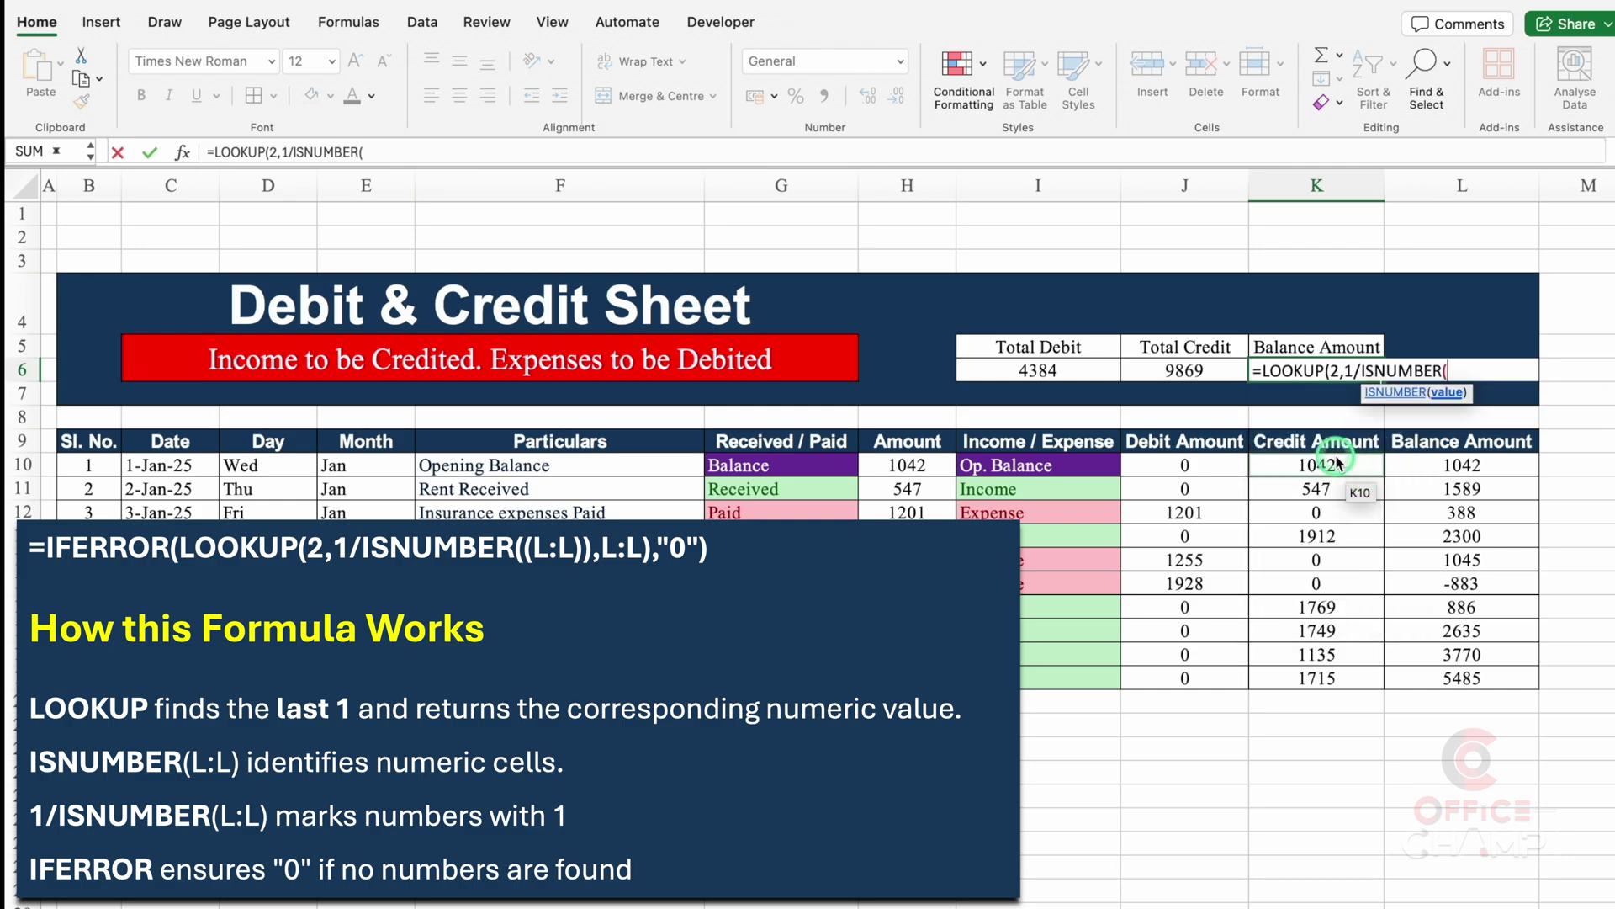
left_click(1464, 185)
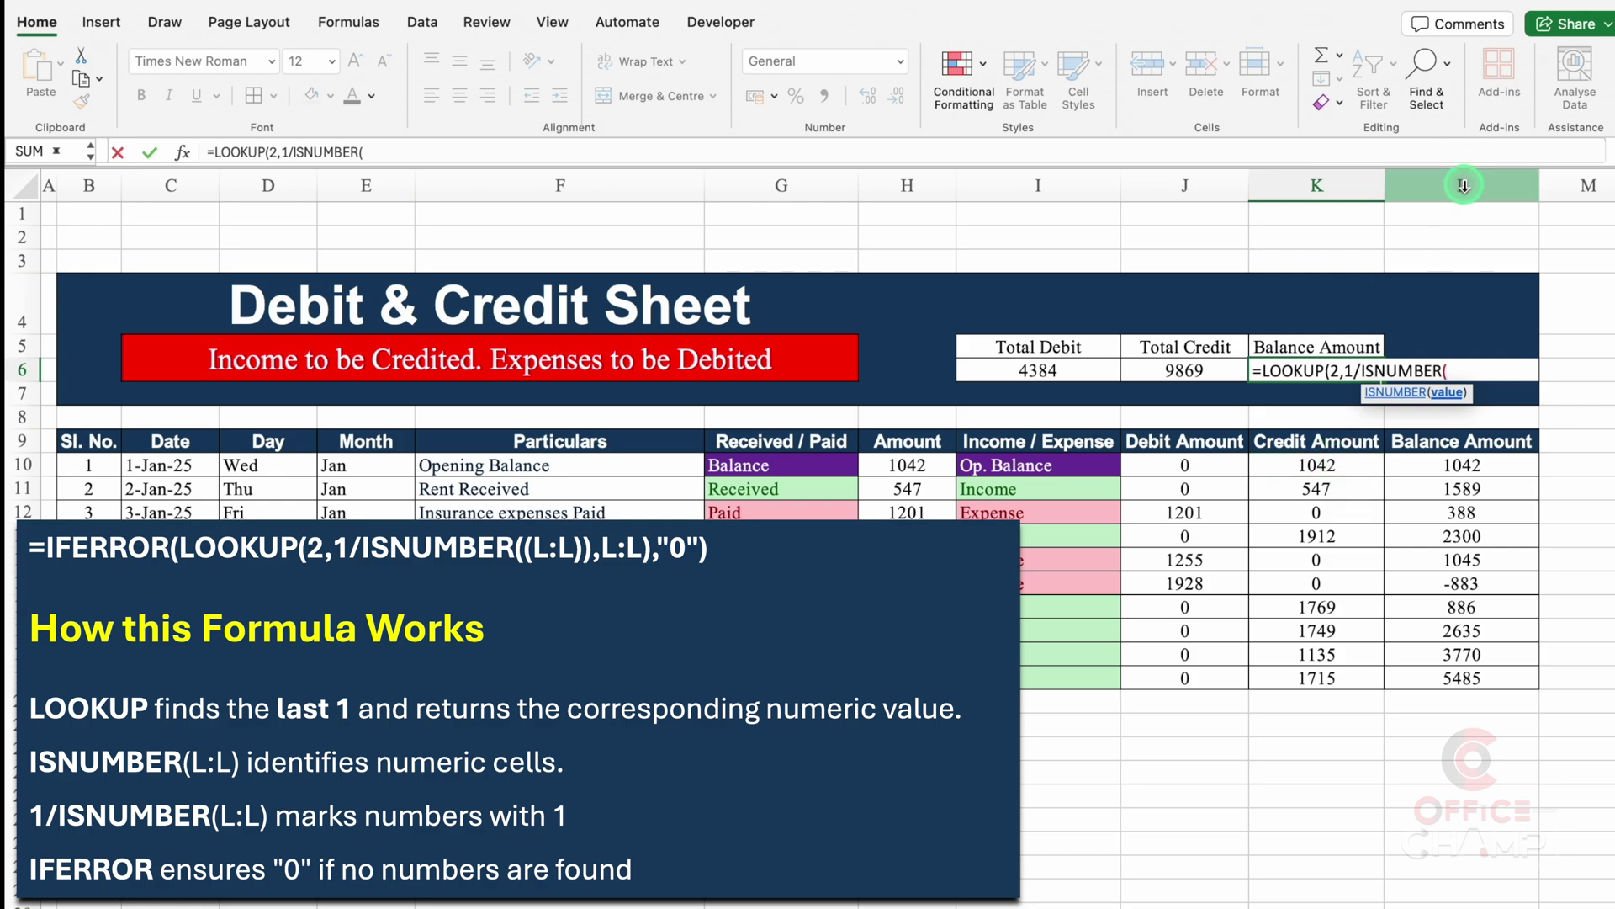
type("L:L)")
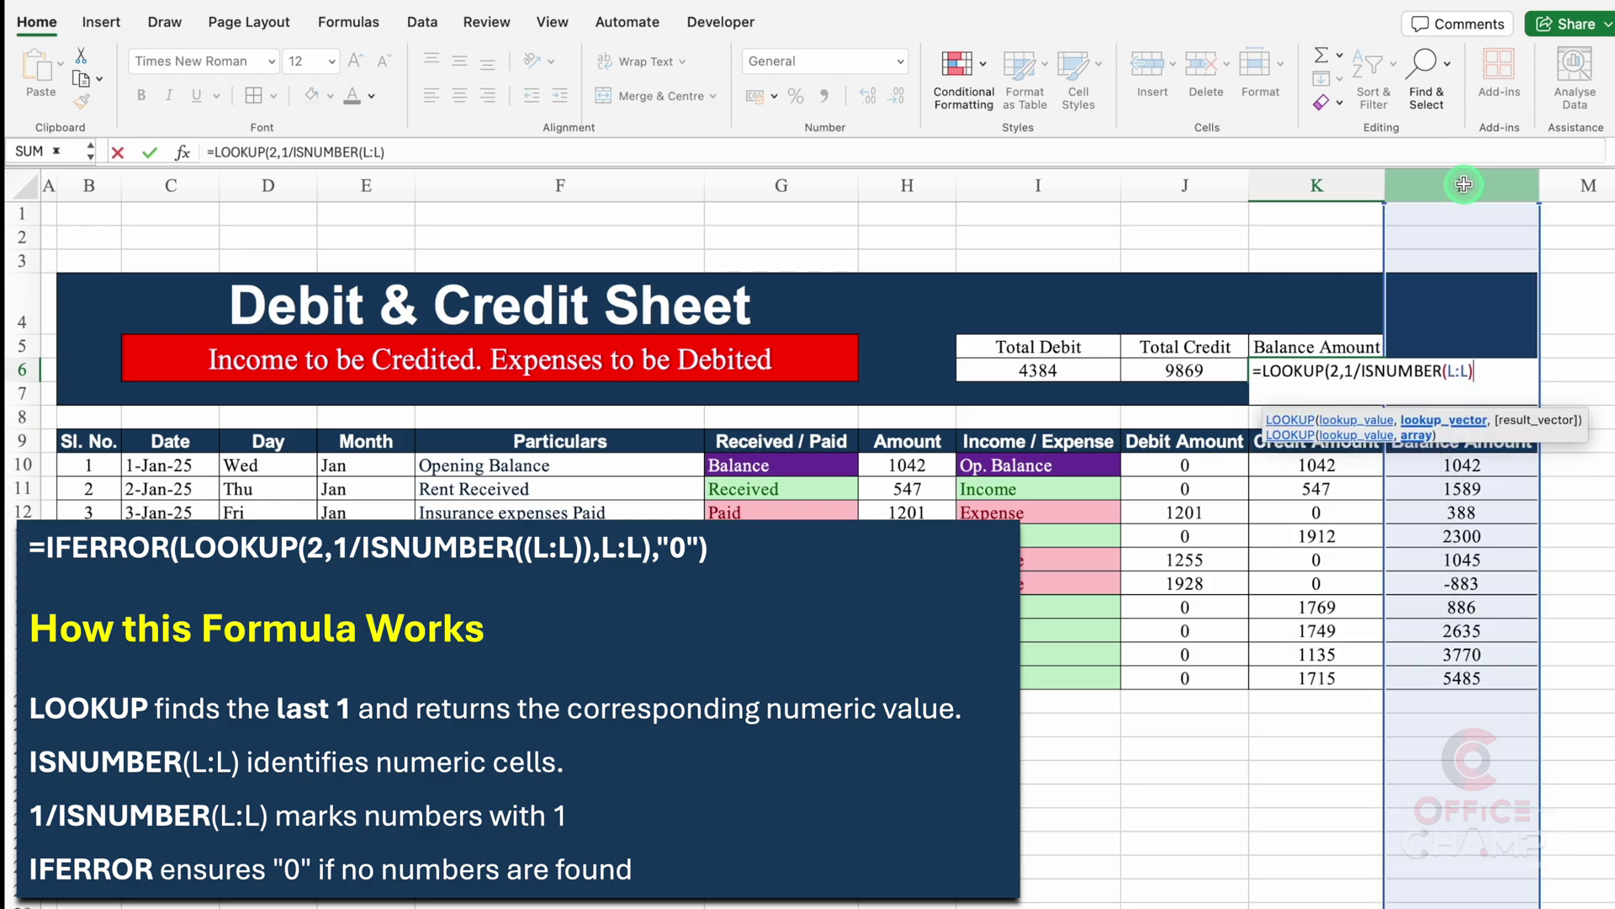
type(",")
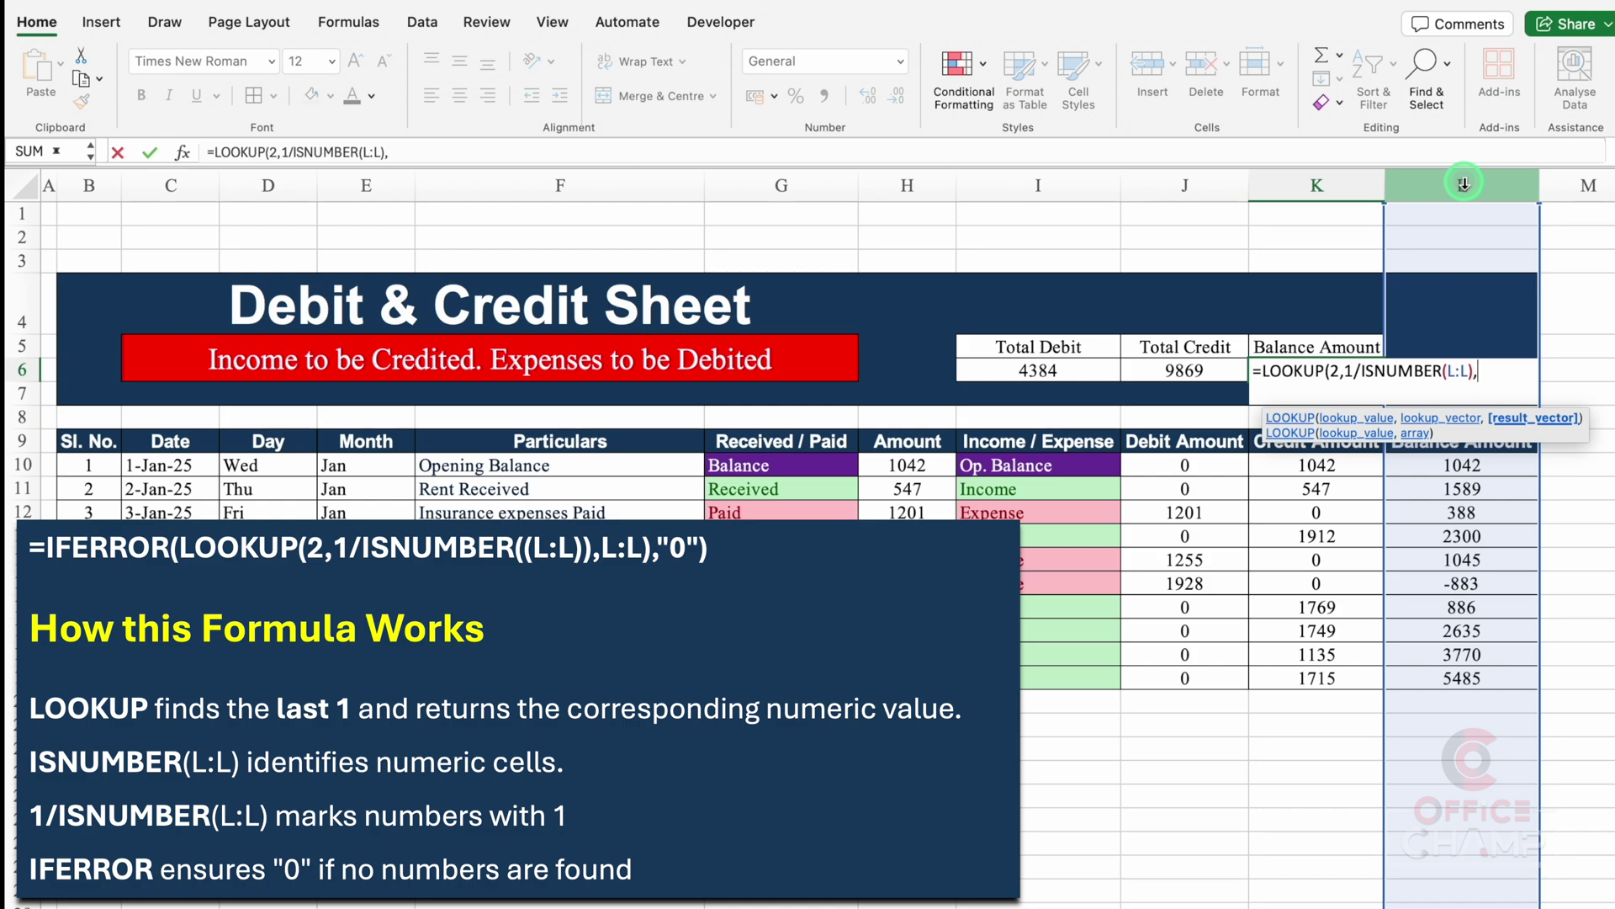
type("L:L)")
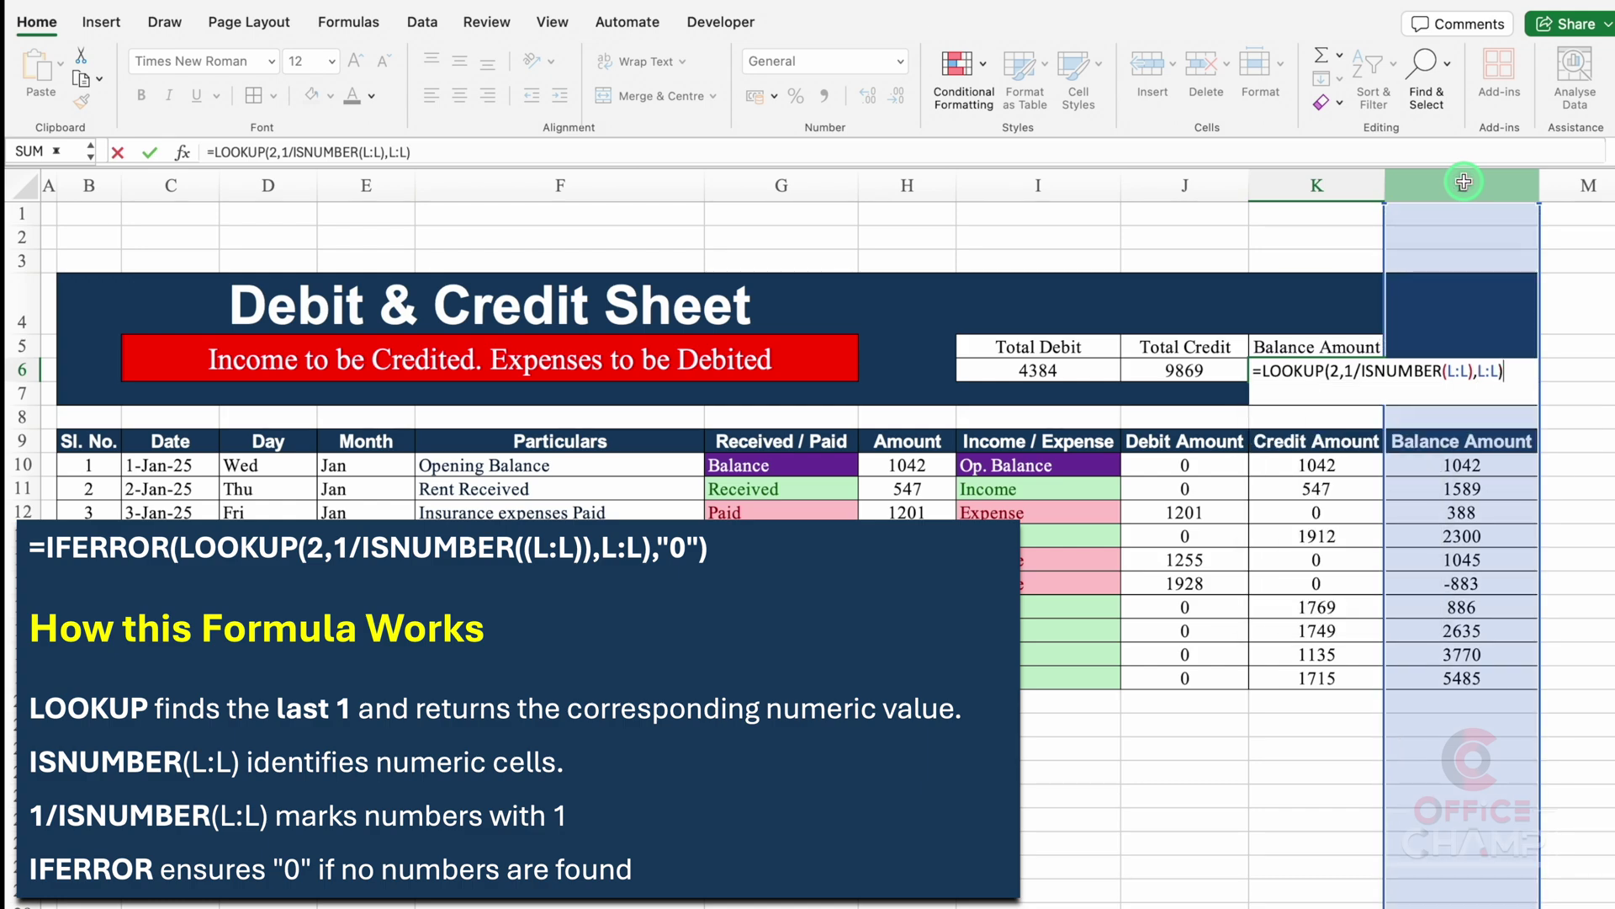
key("Return")
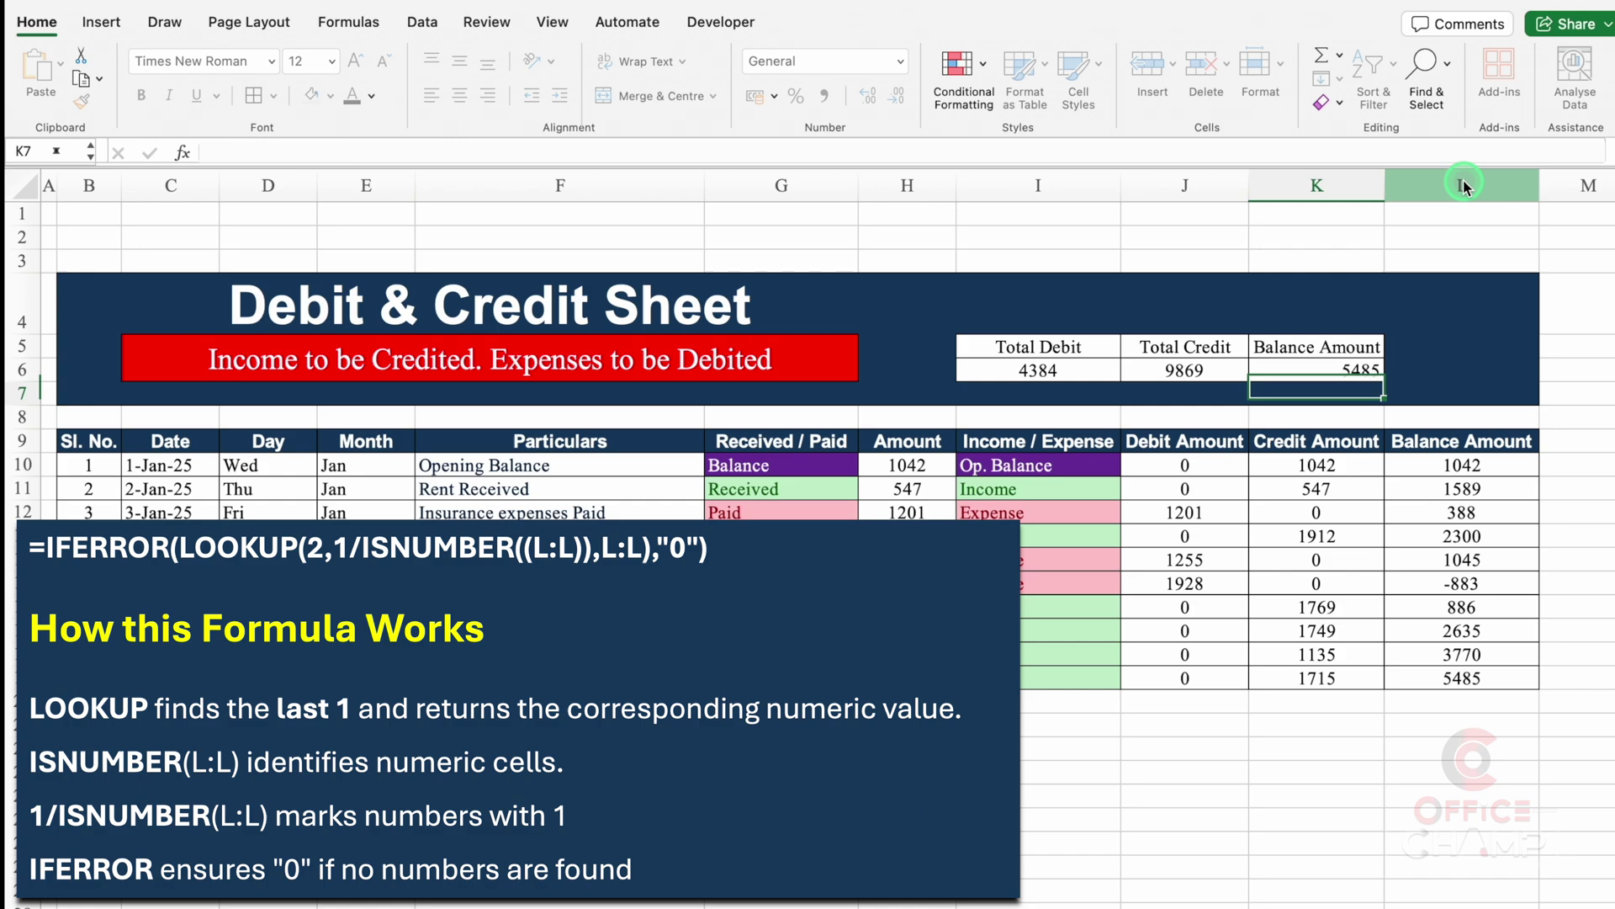
Centre the balance value in K6 horizontally.
key("Up")
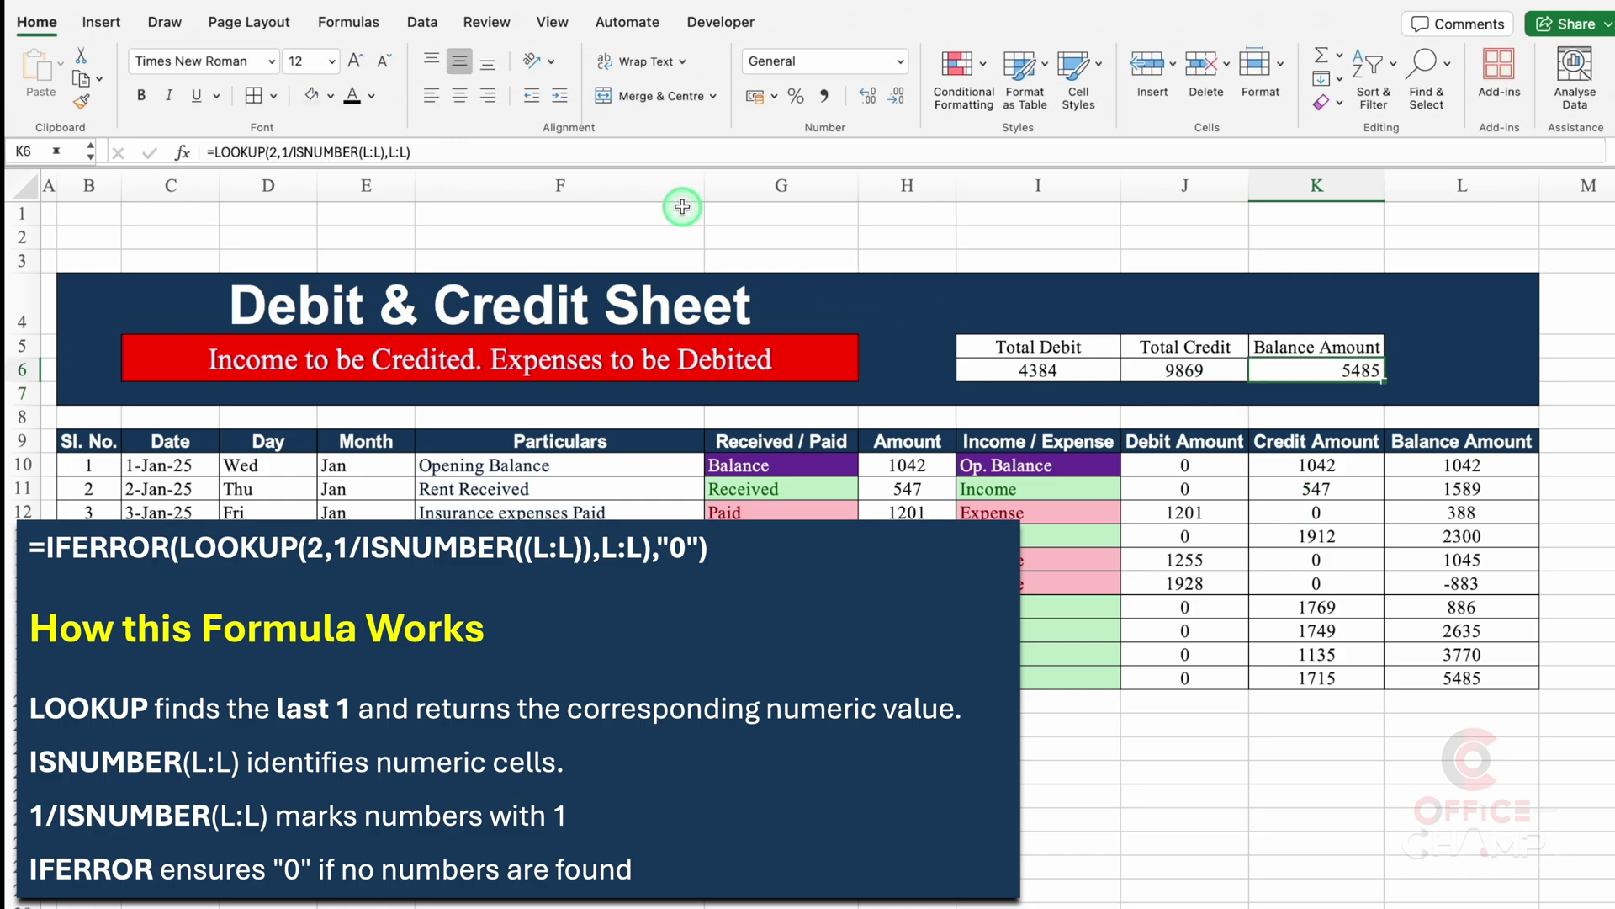
left_click(461, 98)
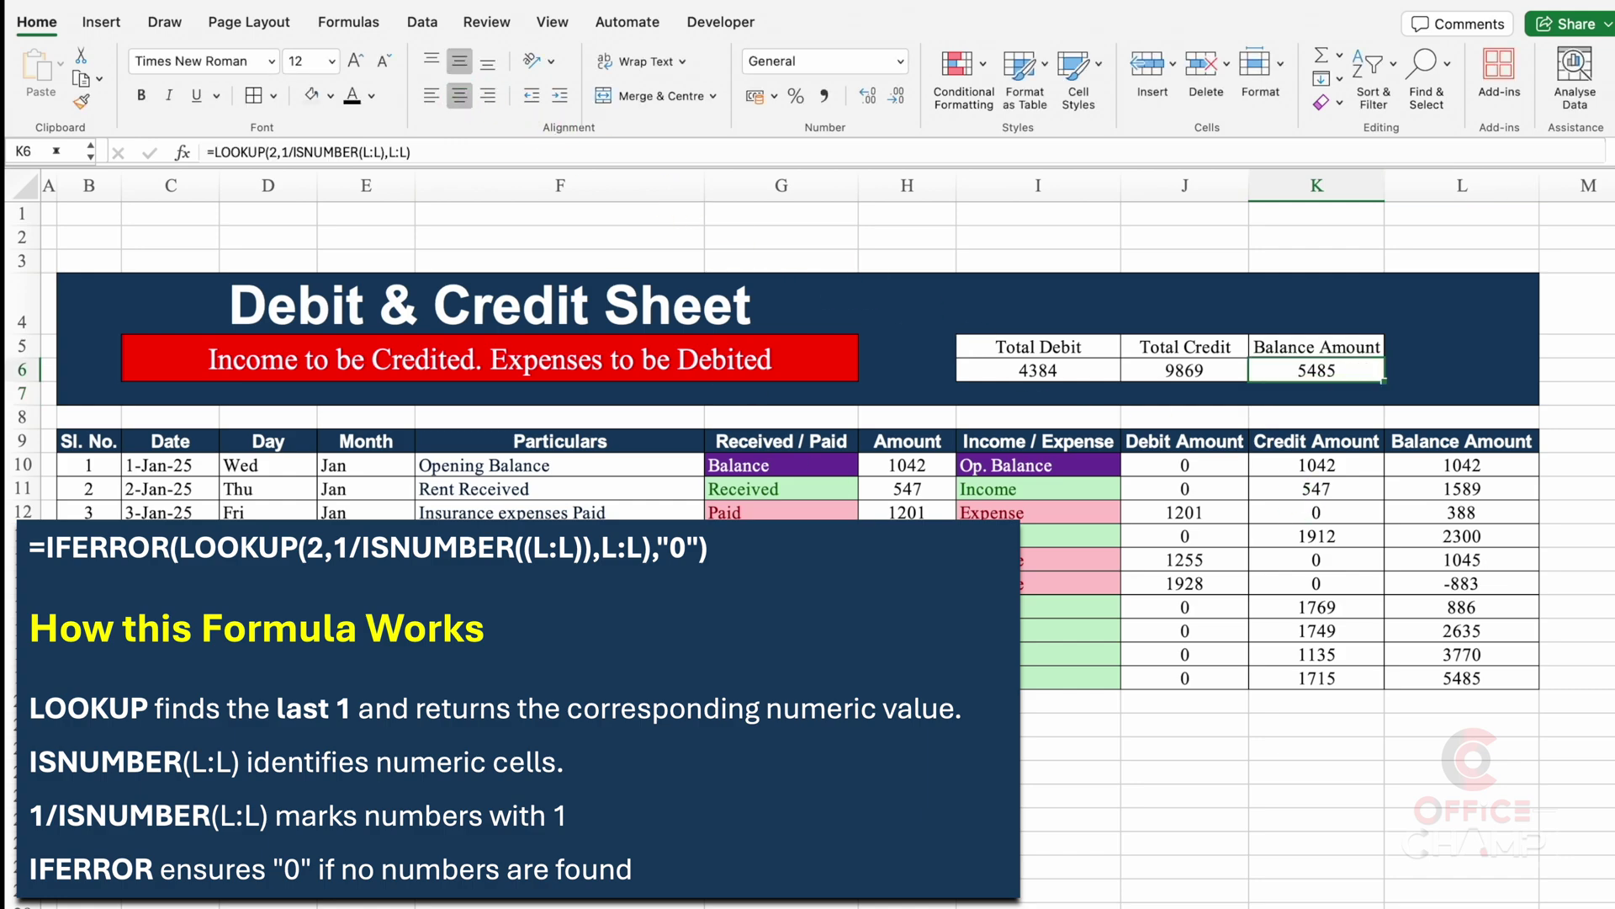
left_click(502, 202)
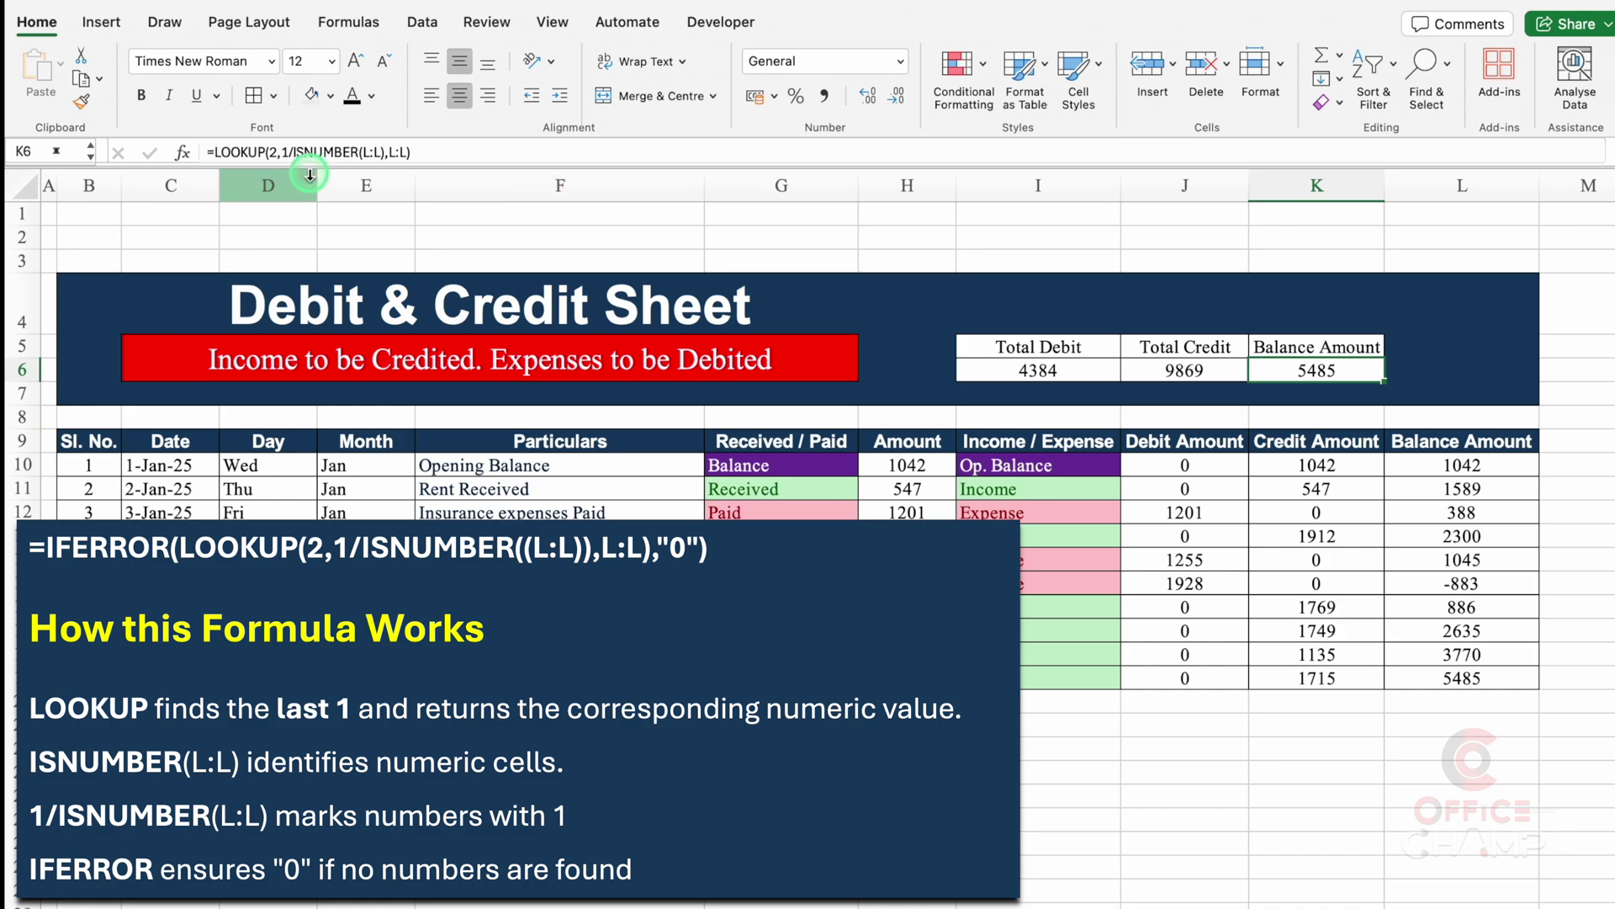
Wrap the lookup formula in K6 in IFERROR with "0" as the fallback value.
double_click(1303, 371)
left_click(1131, 371)
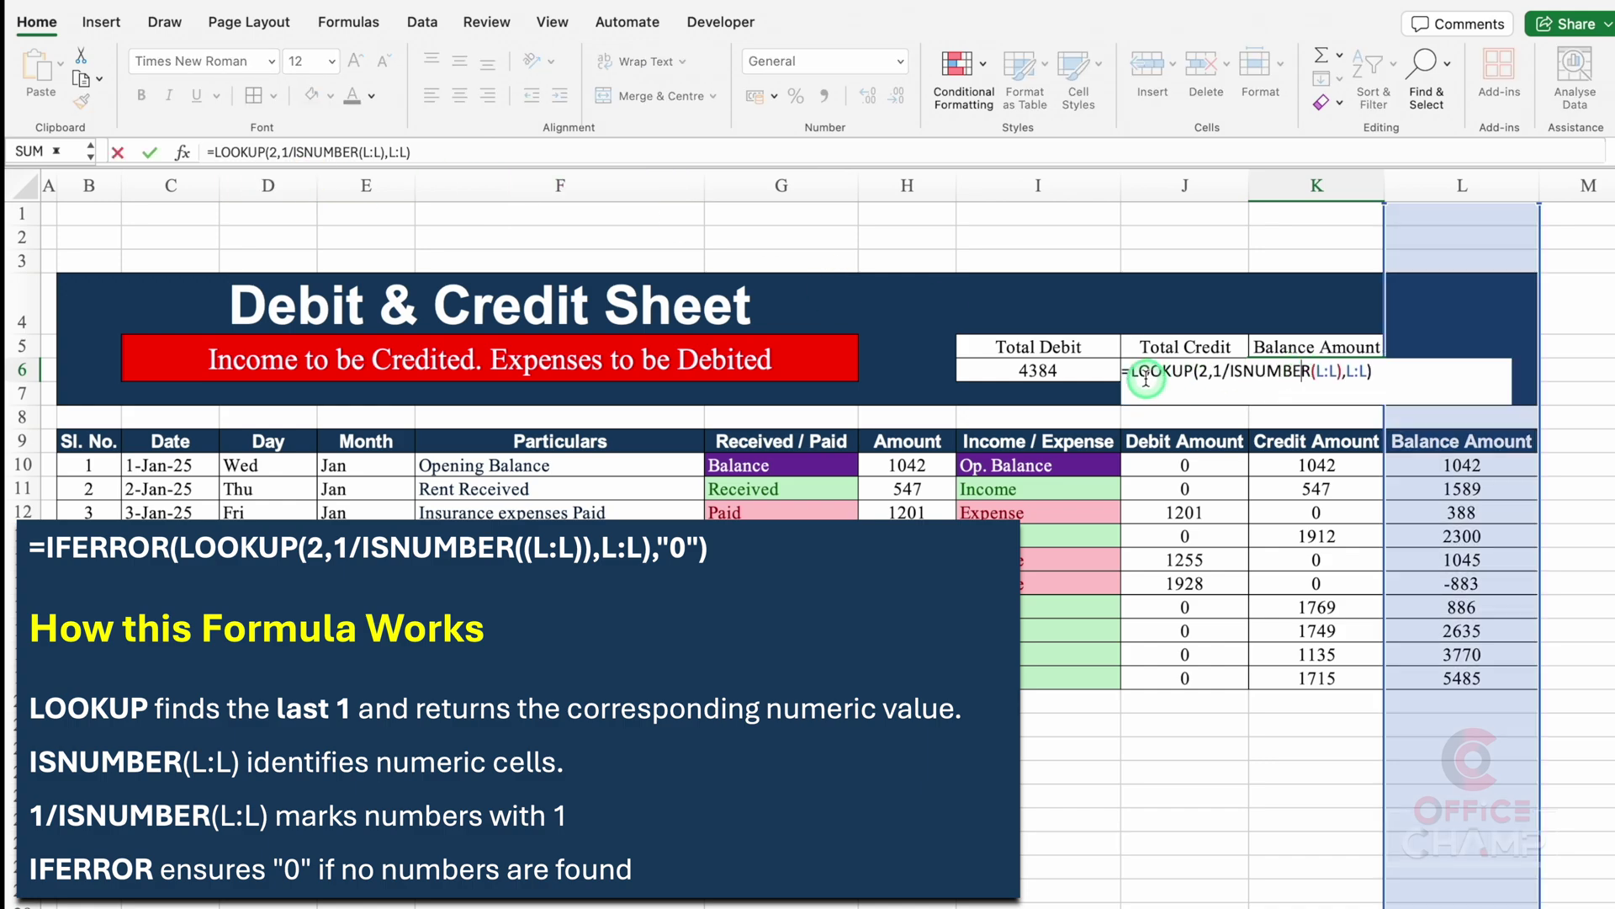
type("iferr")
left_click(1304, 415)
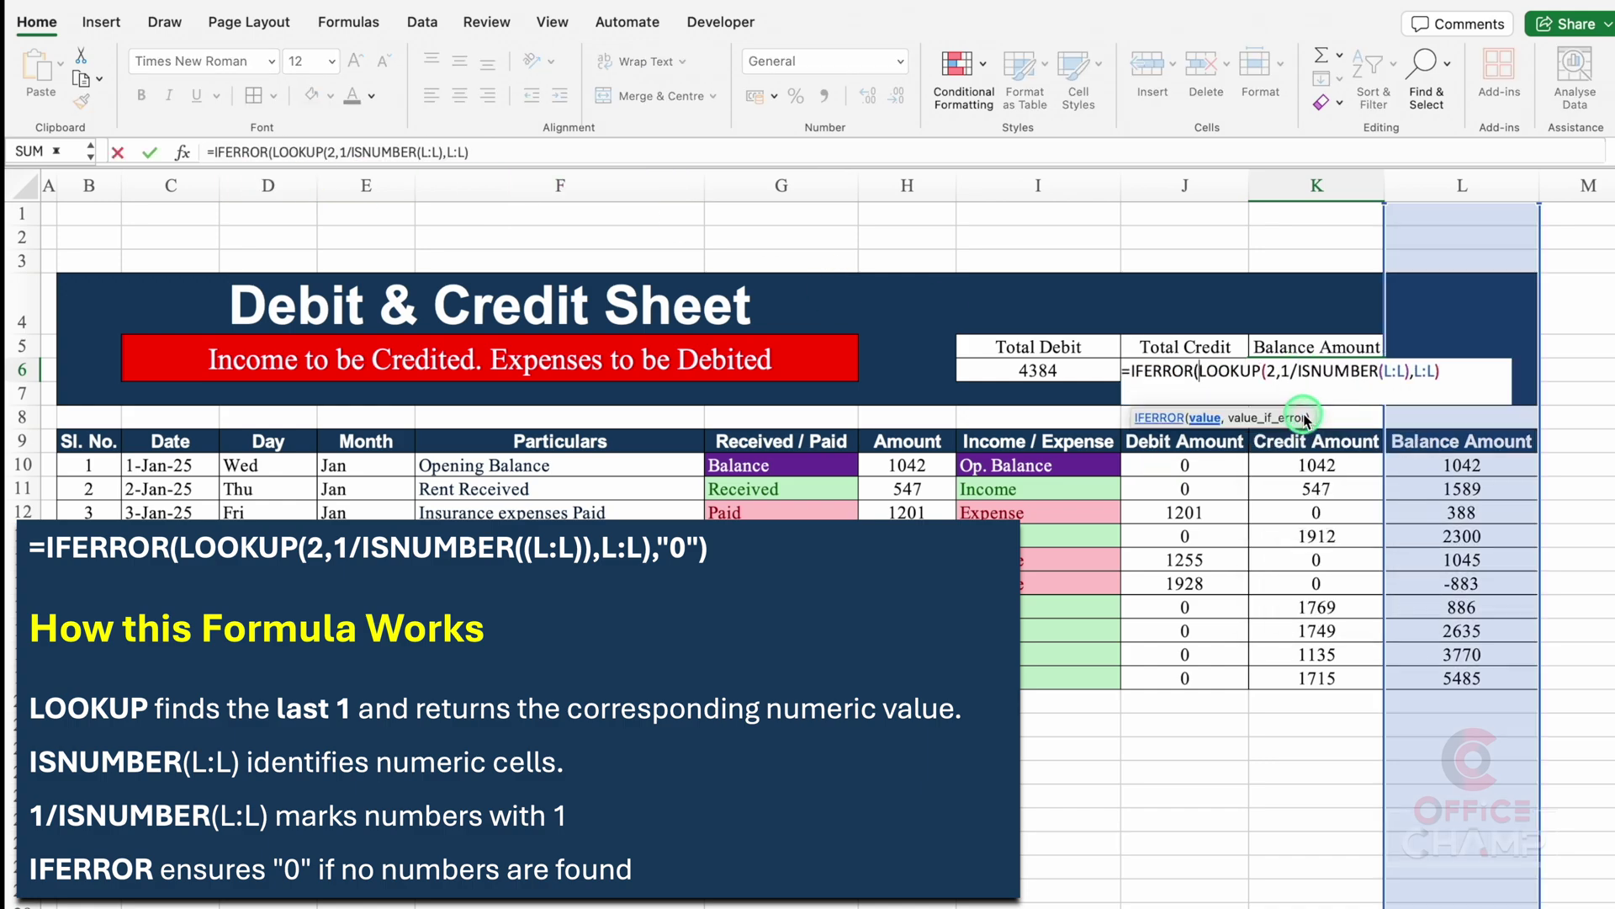
left_click(1444, 372)
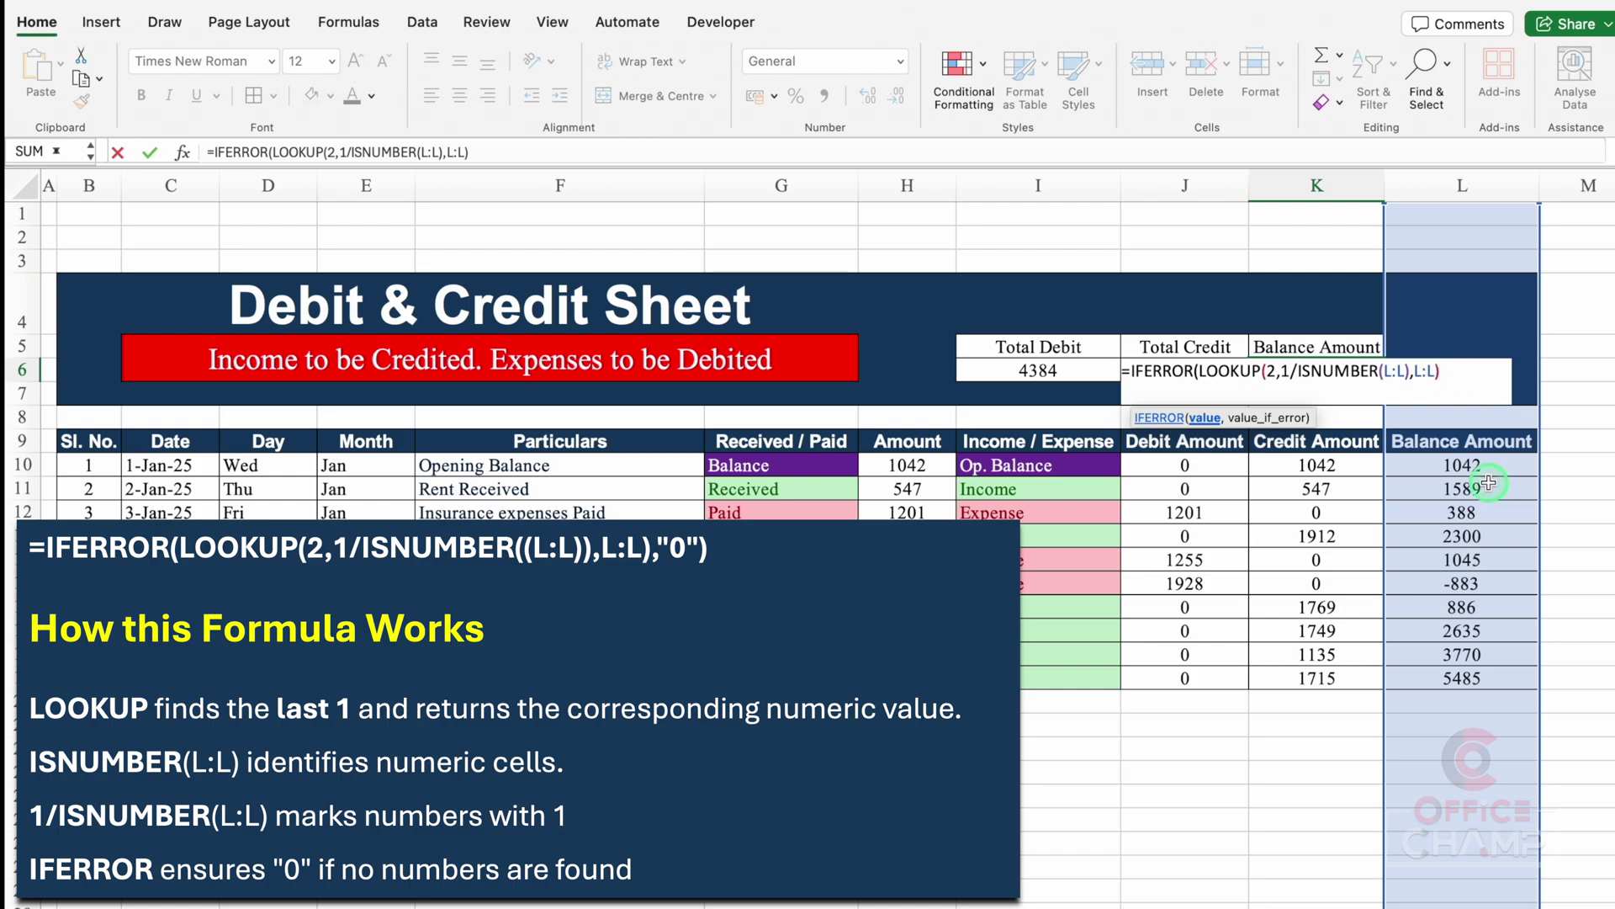
type(",\"0")
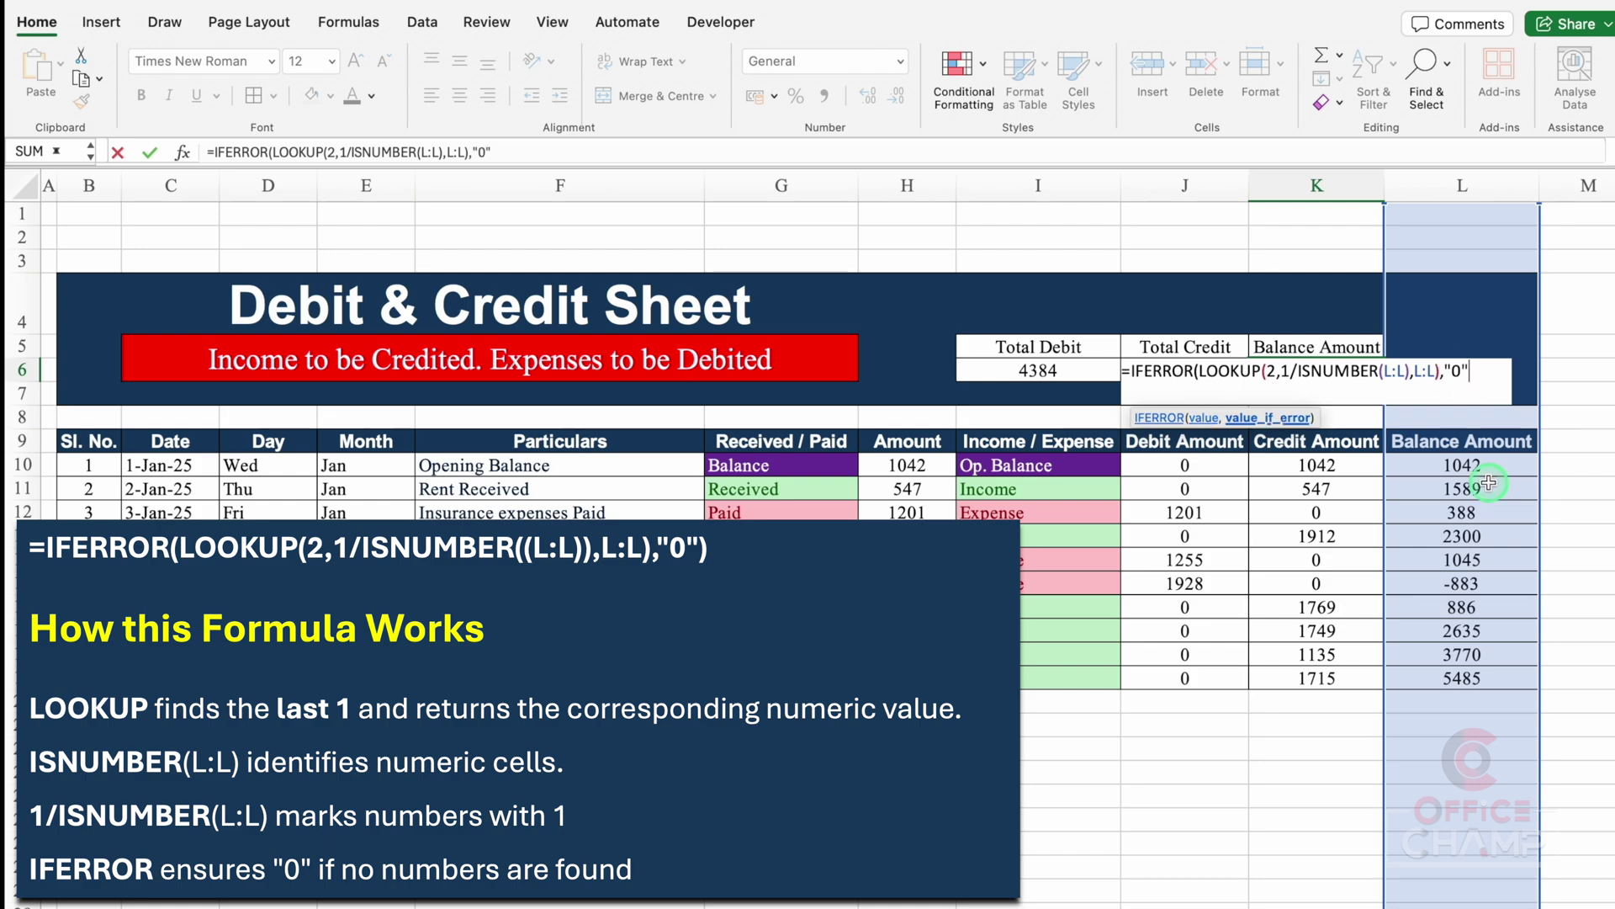
type("\")")
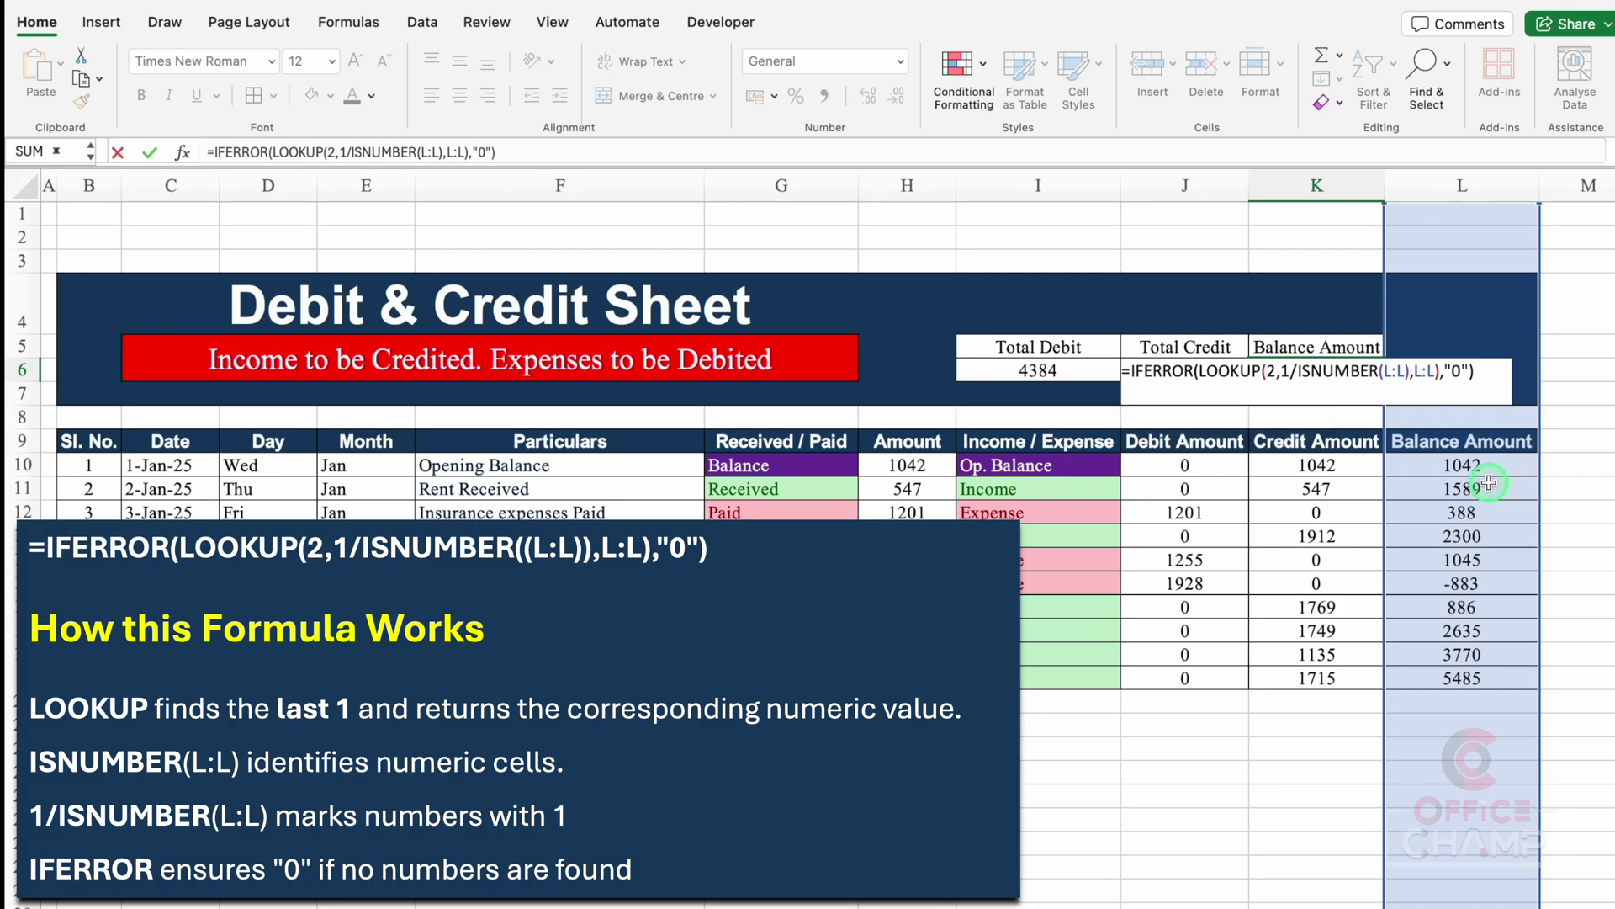
left_click(1489, 482)
Format the summary values in I6:K6 as Currency with the ₹ symbol and 0 decimal places.
left_click_drag(1039, 371, 1302, 364)
key("super+1")
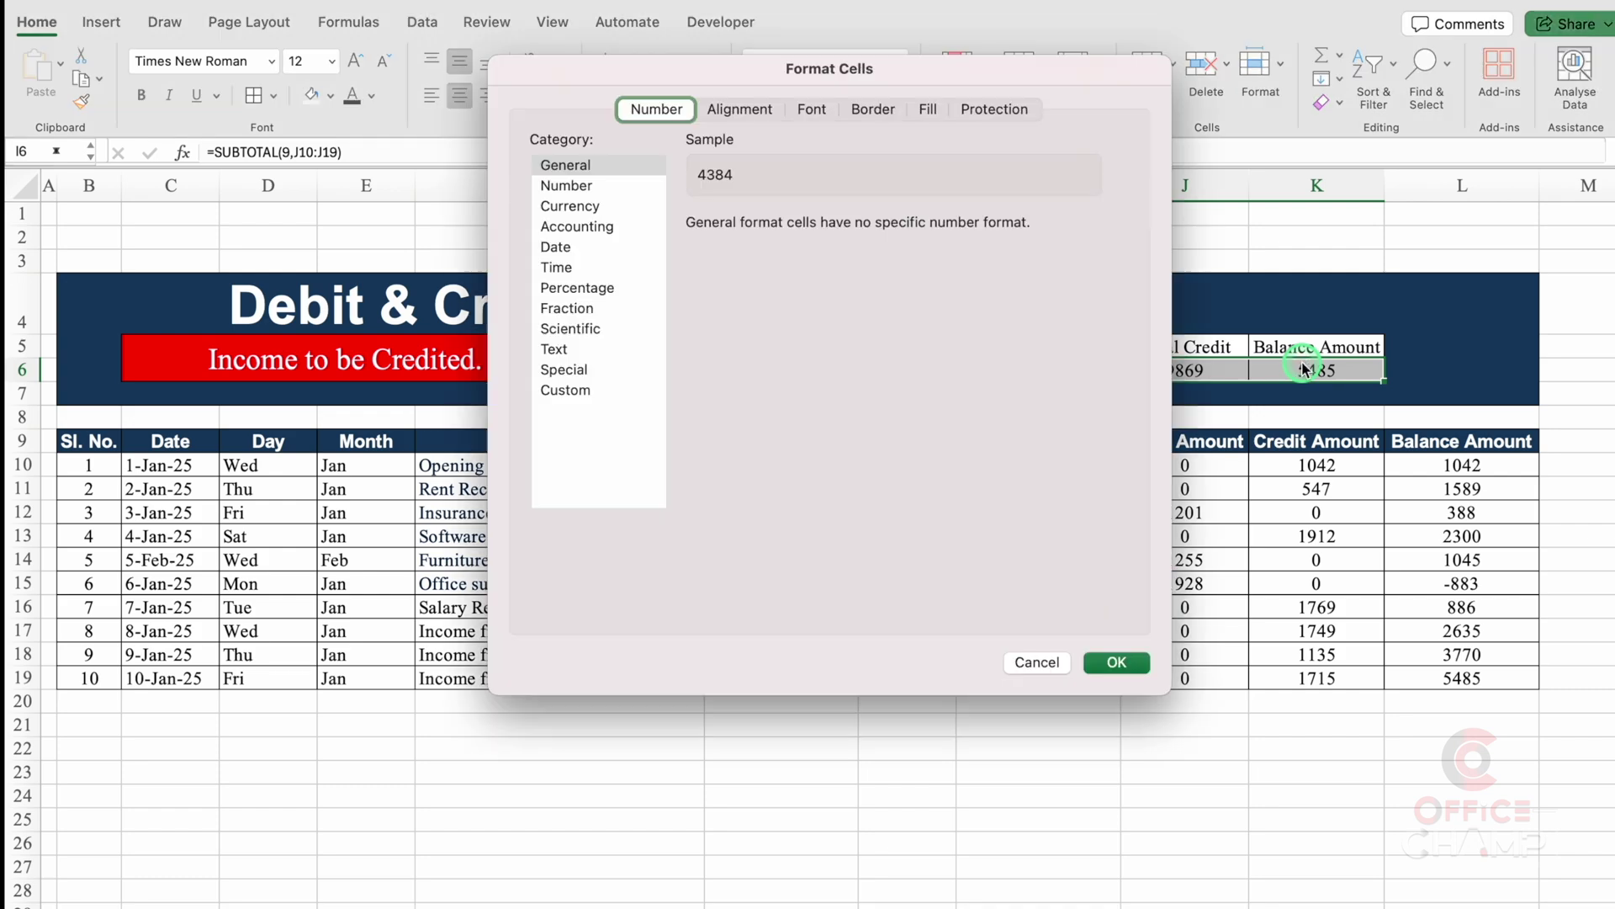
left_click(593, 215)
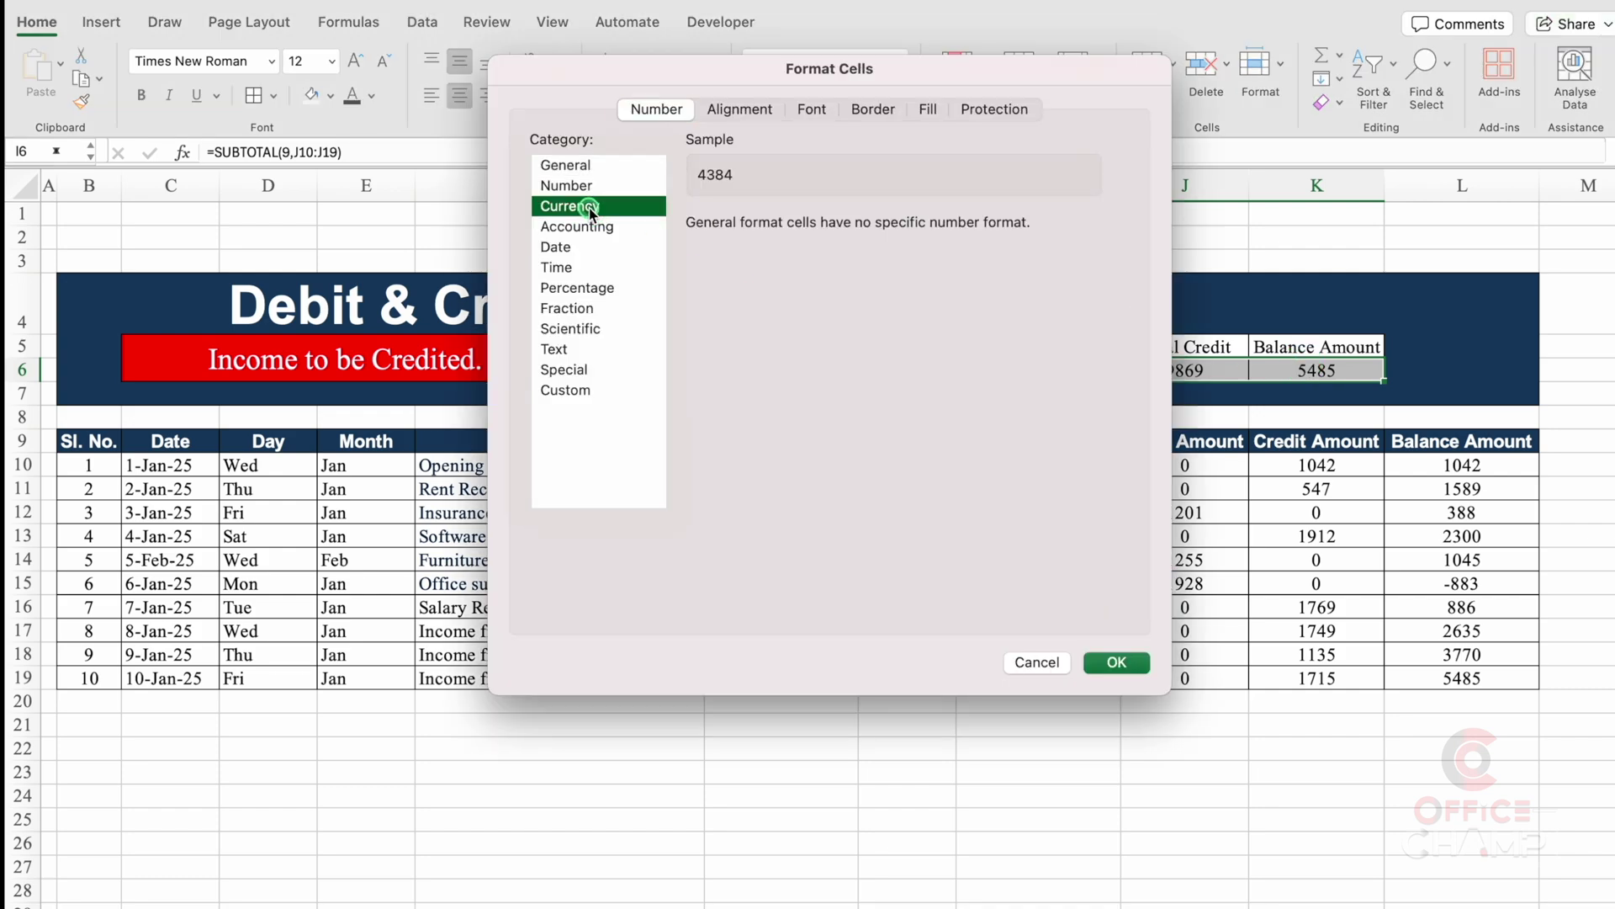
left_click(831, 259)
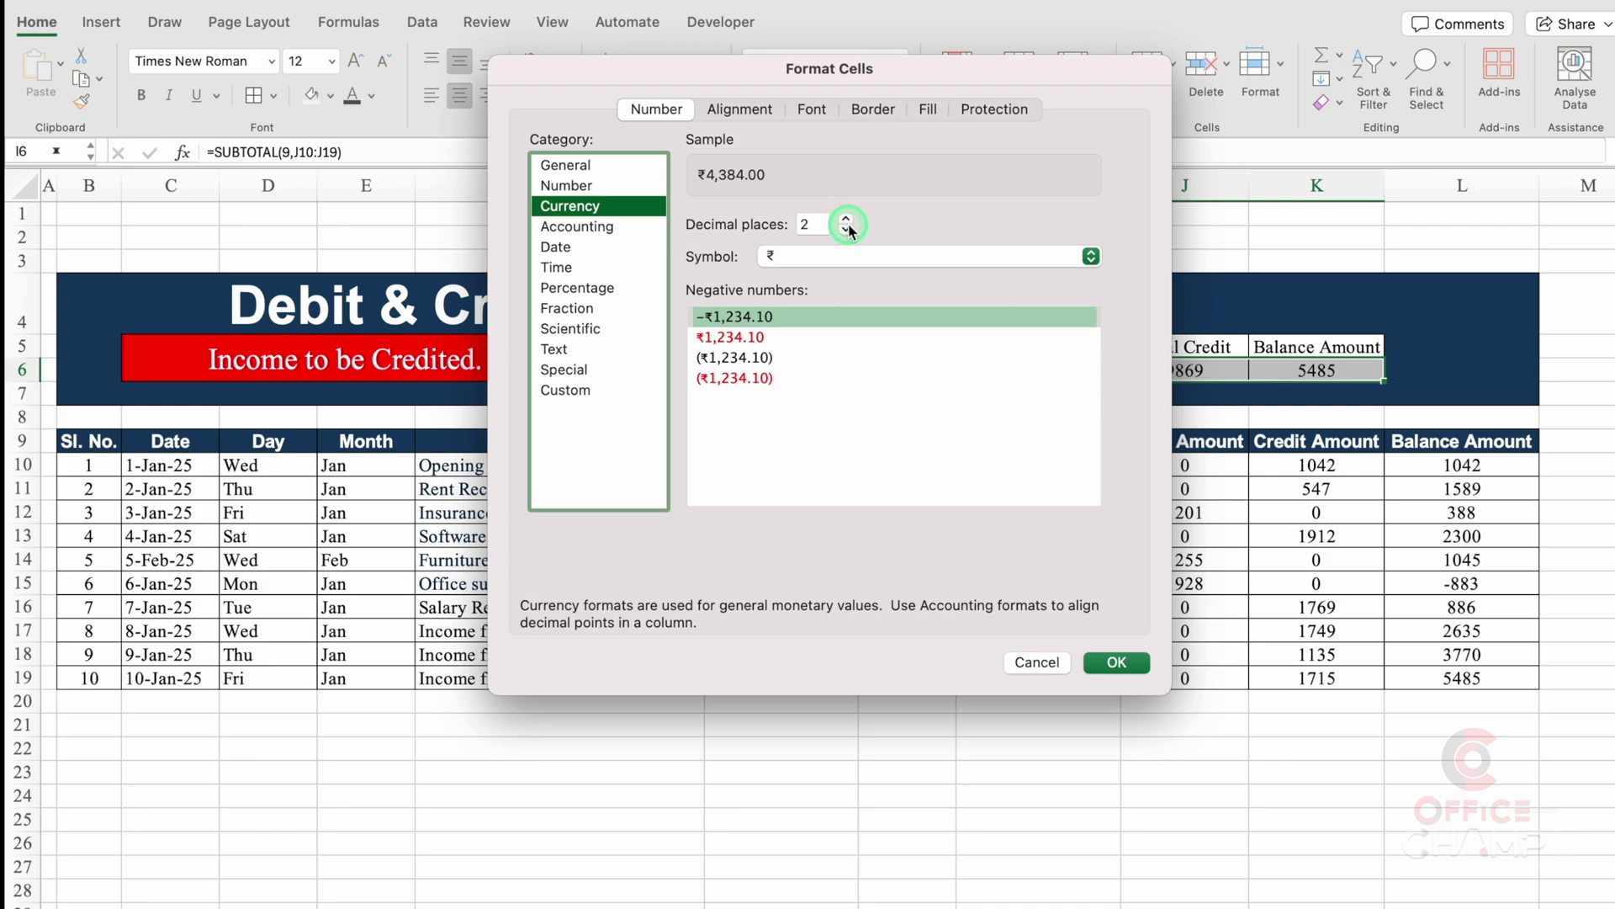
left_click(847, 230)
left_click(848, 230)
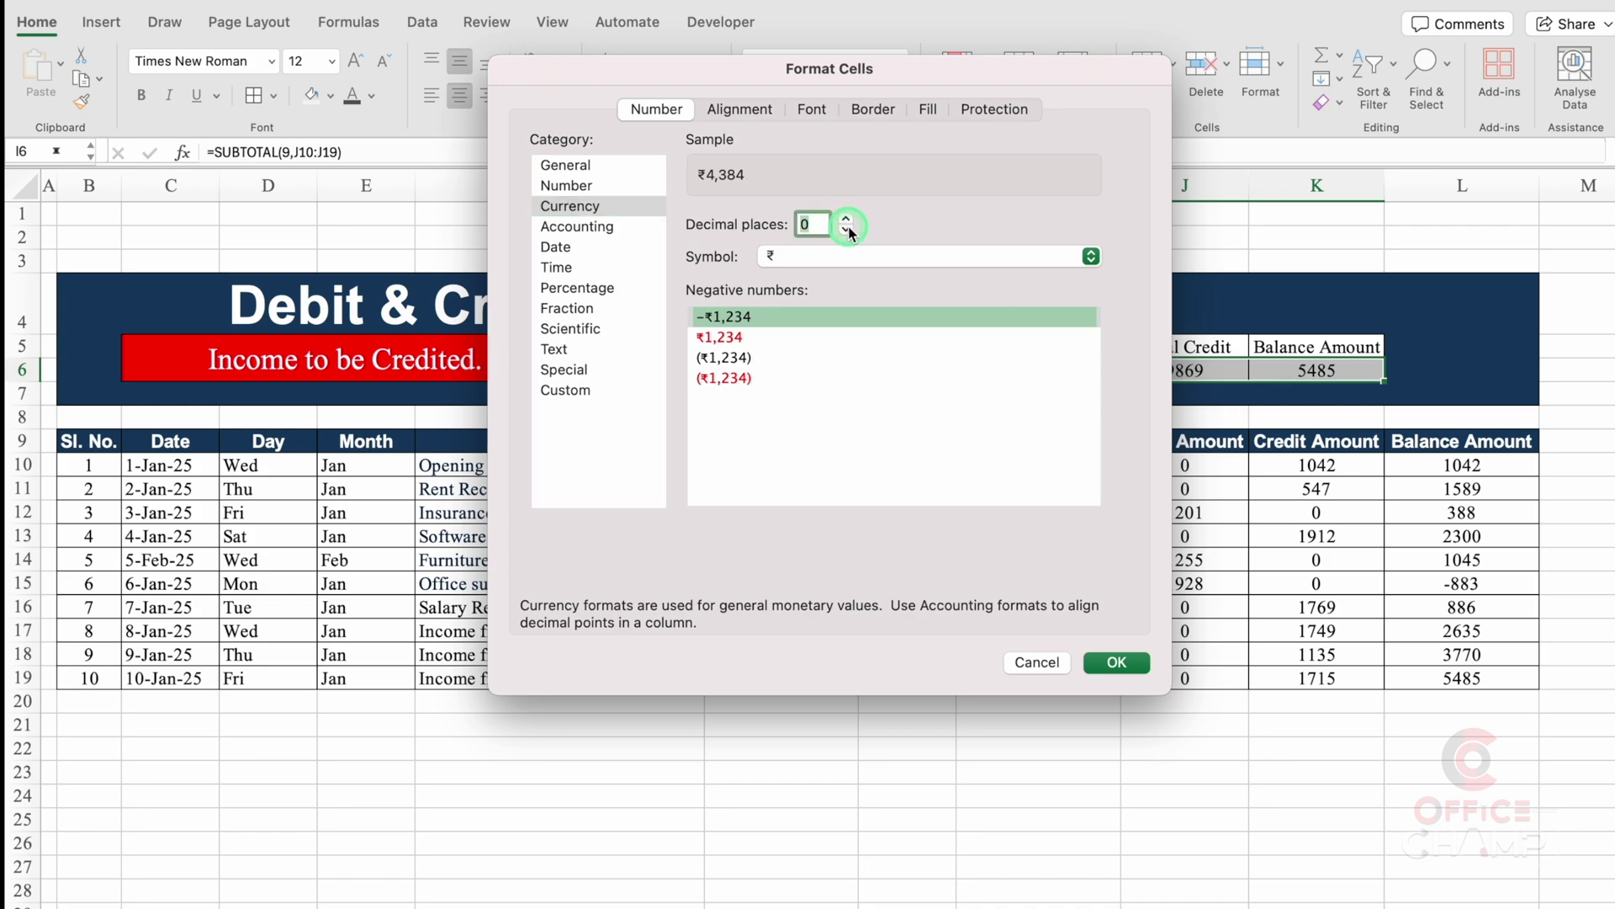
left_click(1118, 664)
Make the Total Debit heading and value in I5:I6 red and bold.
left_click(1086, 347)
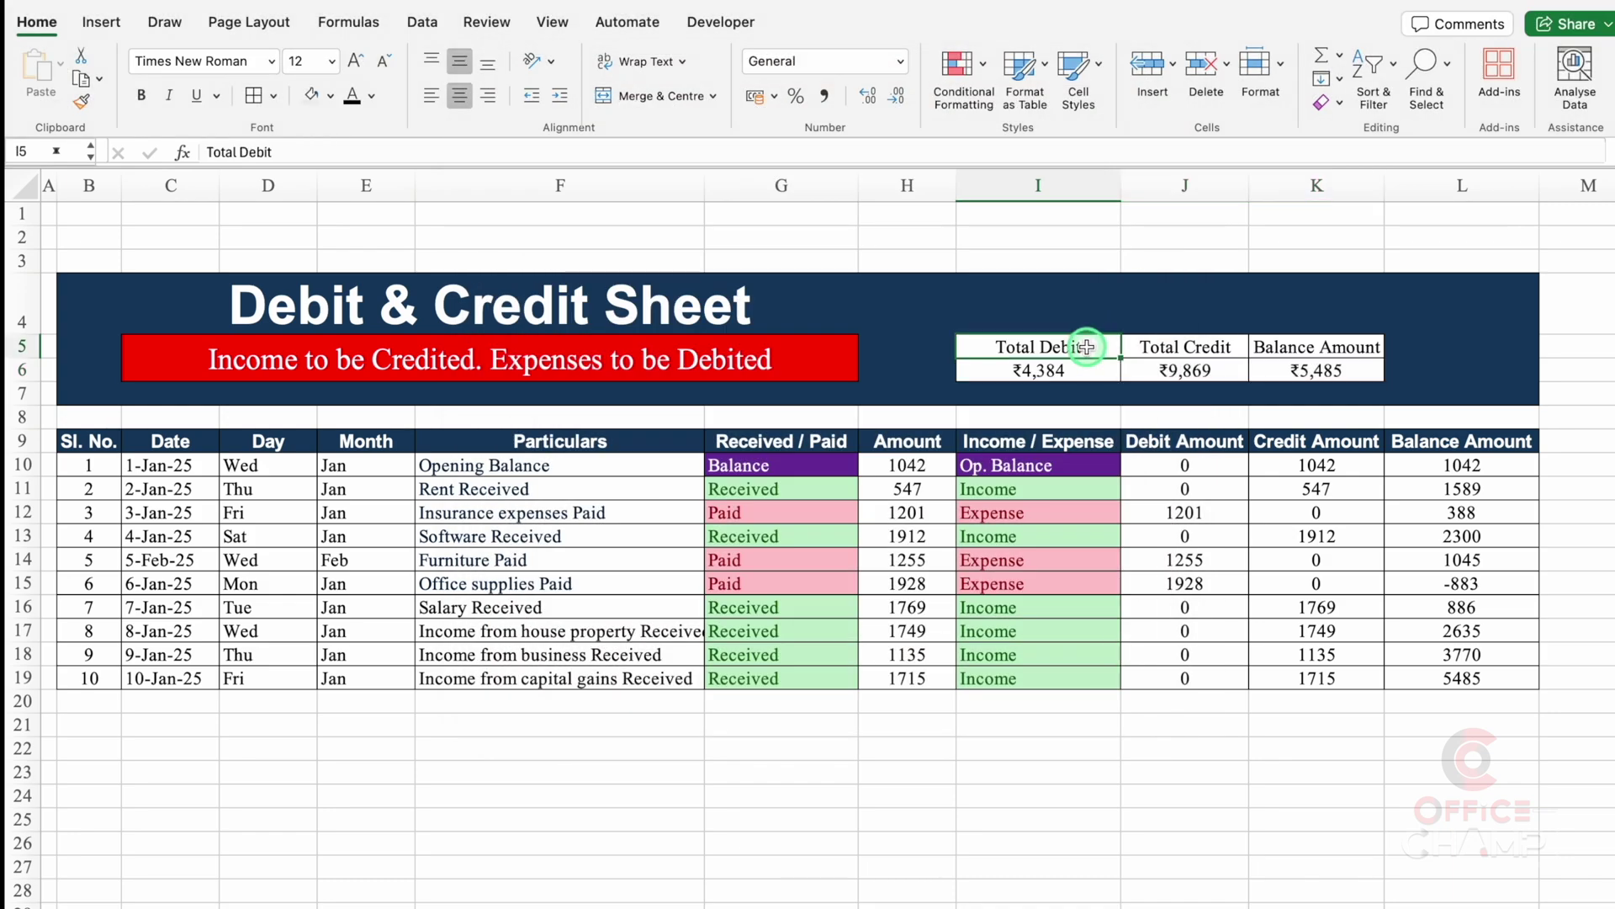
left_click_drag(1086, 346, 1087, 376)
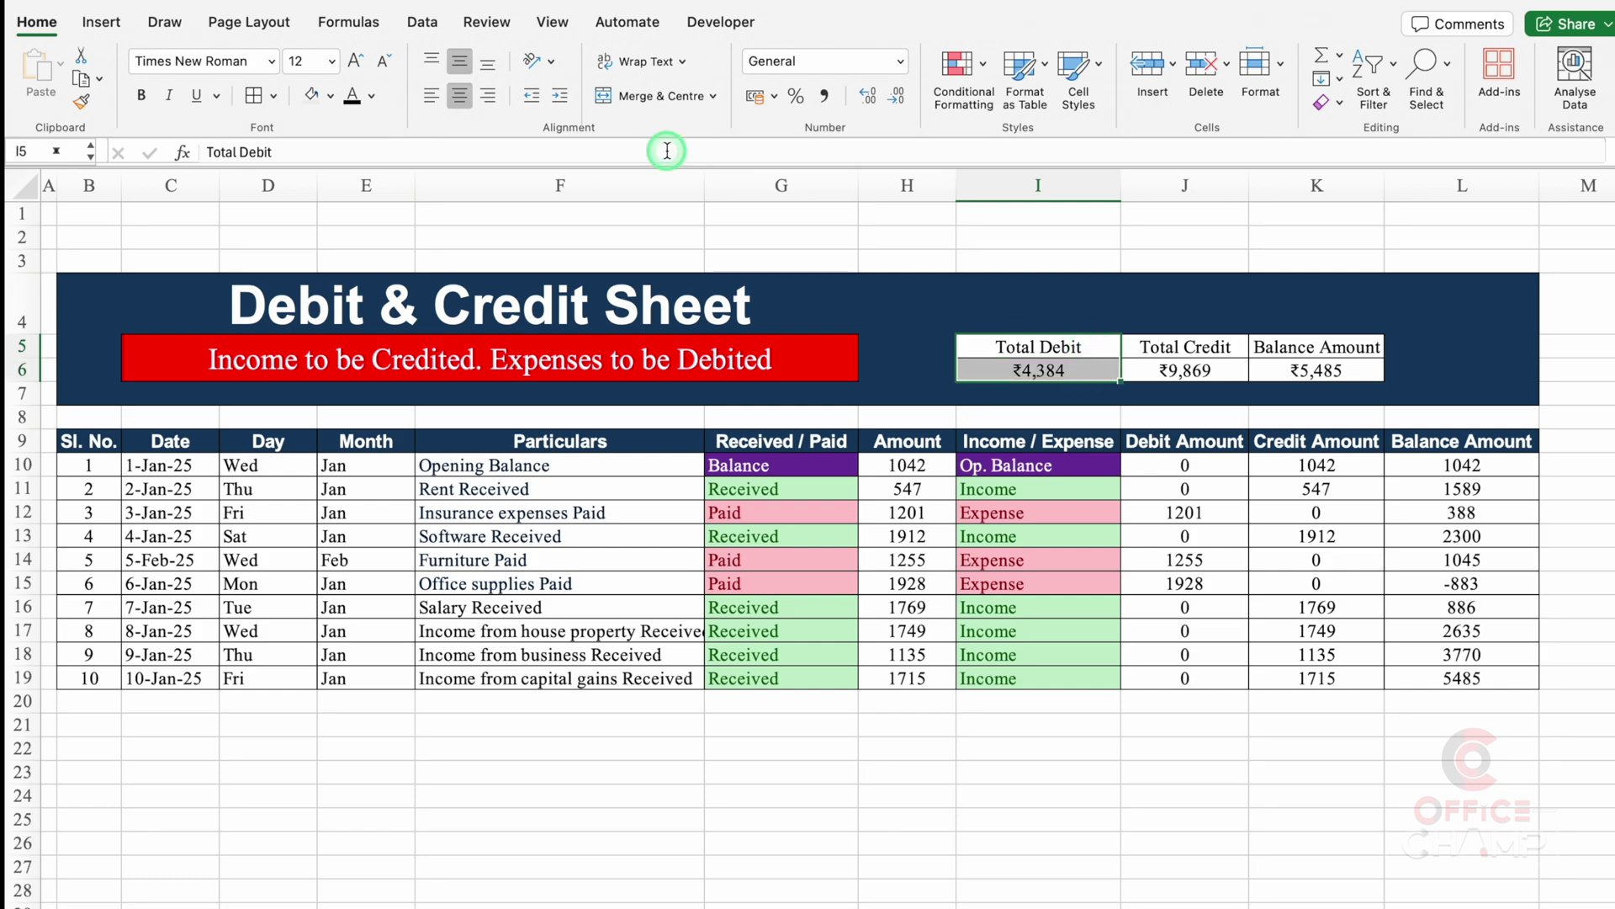
left_click(370, 95)
left_click(377, 338)
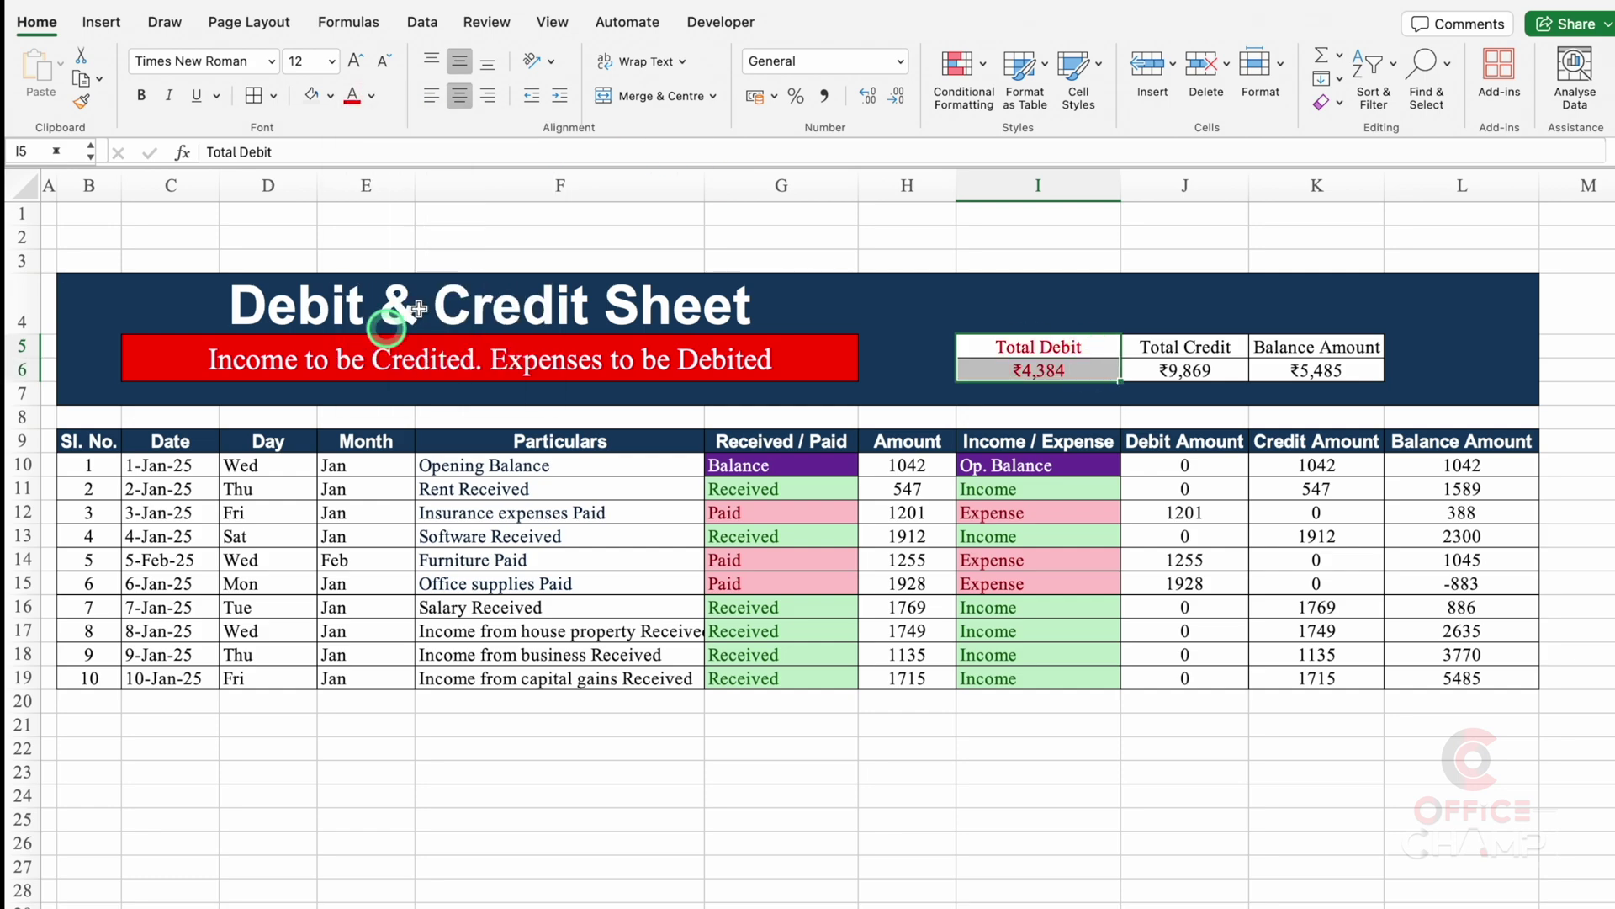
left_click(140, 95)
Make the Total Credit cells J5:J6 green and bold, and the Balance Amount cells K5:K6 bold.
left_click_drag(1174, 345, 1181, 368)
left_click(371, 95)
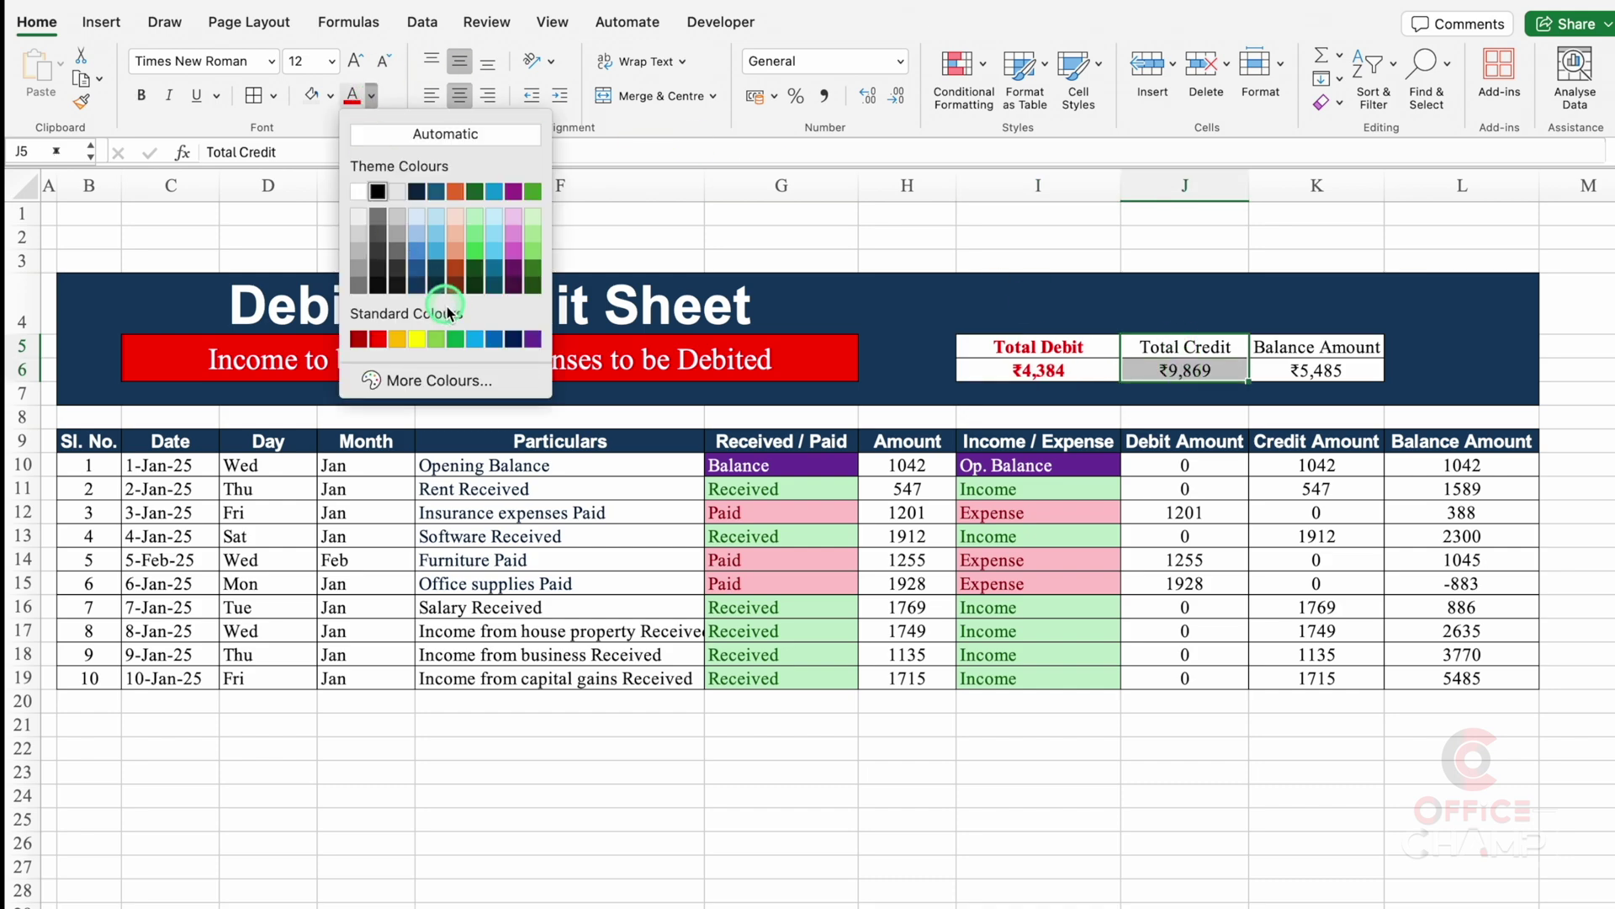
left_click(443, 338)
left_click(141, 95)
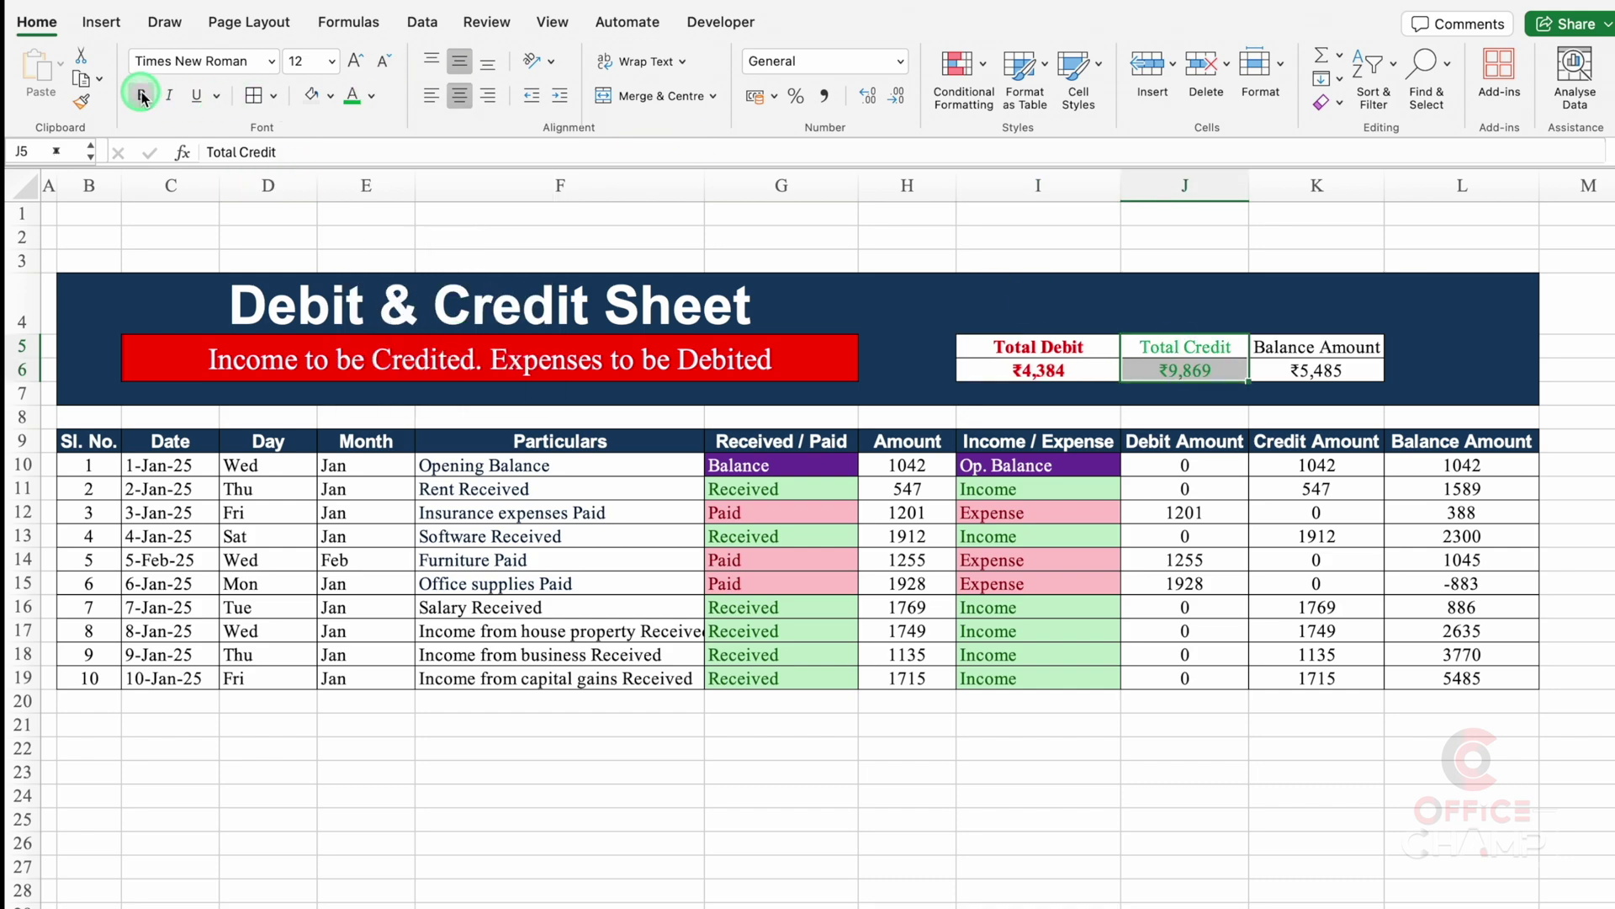
left_click_drag(1352, 354, 1340, 371)
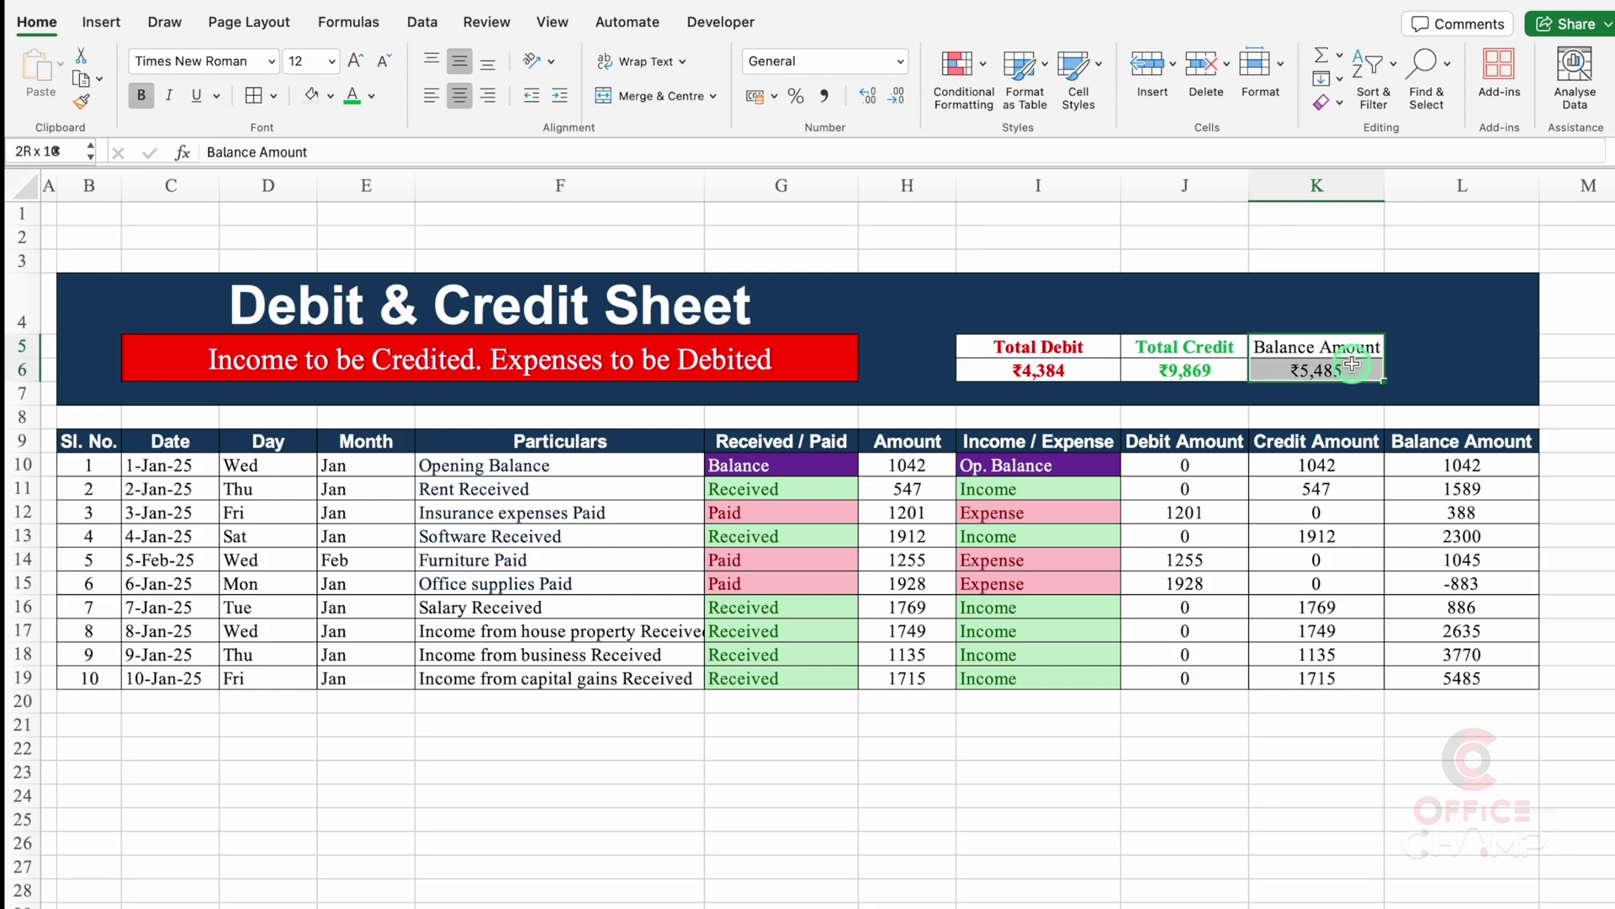
left_click(140, 95)
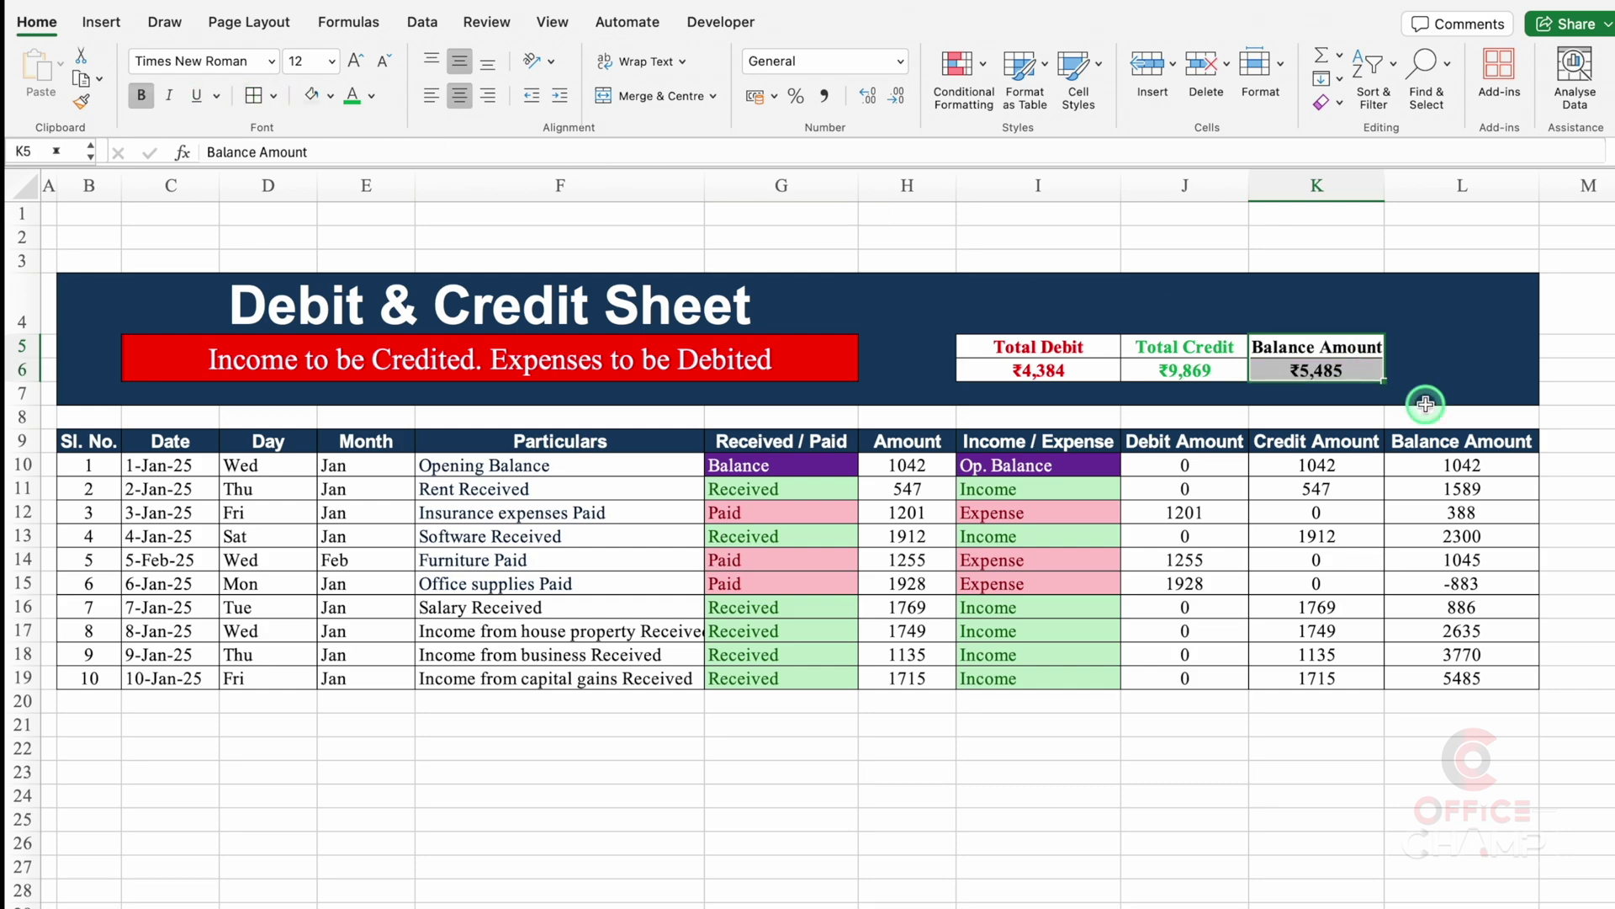
Insert the picture dollar-25122_1920.png from the Pictures folder over the cells, starting at I4 in the banner.
left_click(1032, 301)
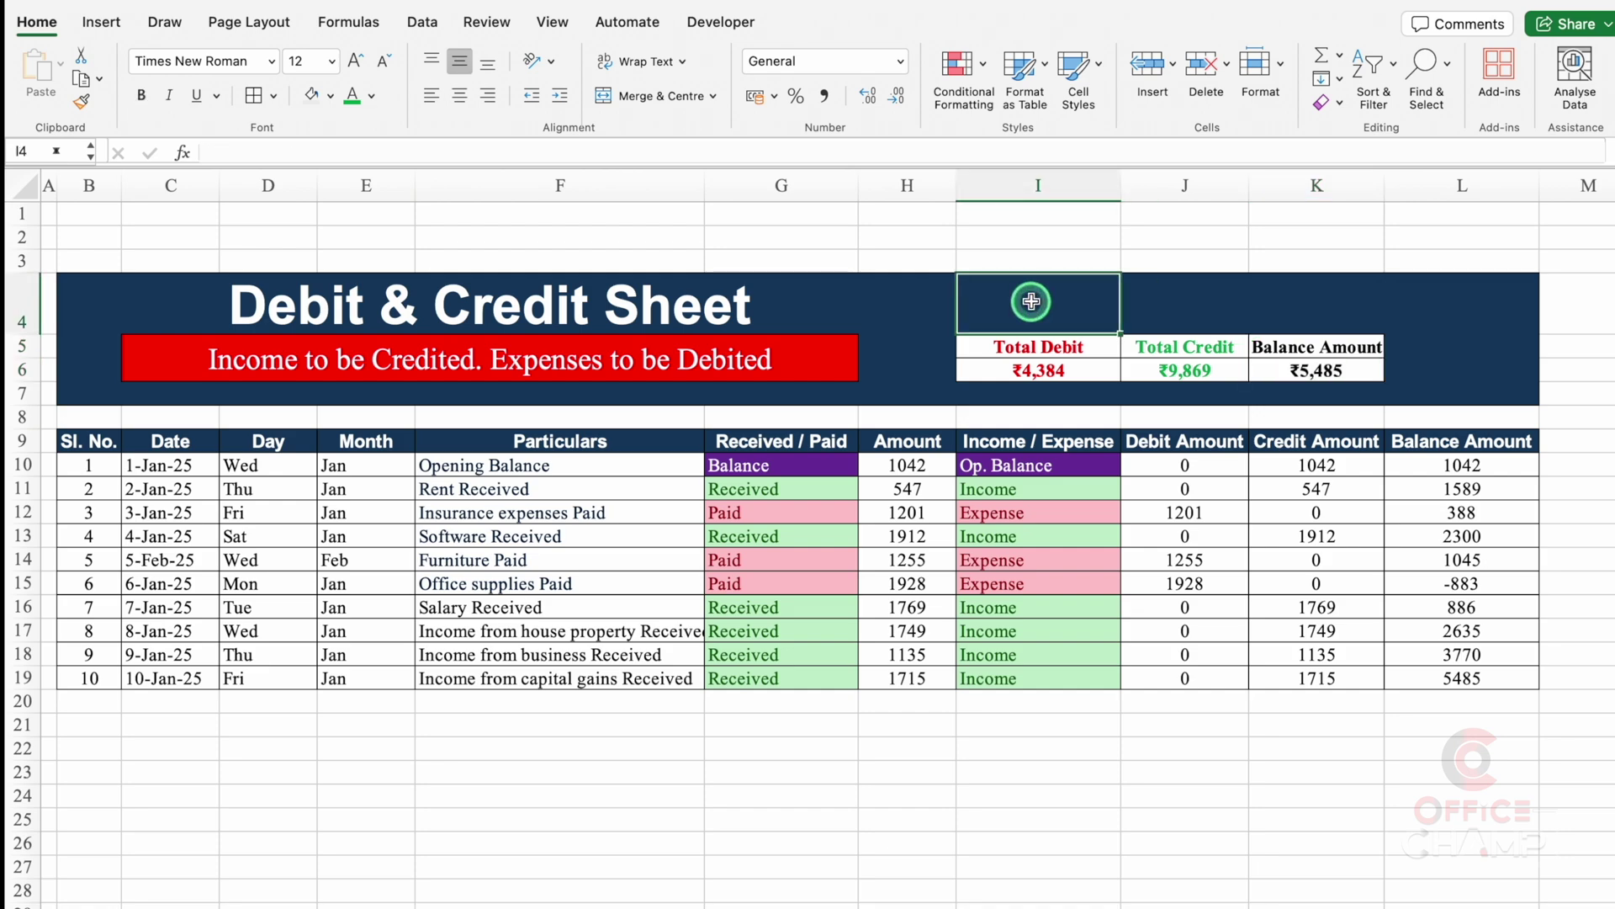
left_click(102, 23)
left_click(398, 57)
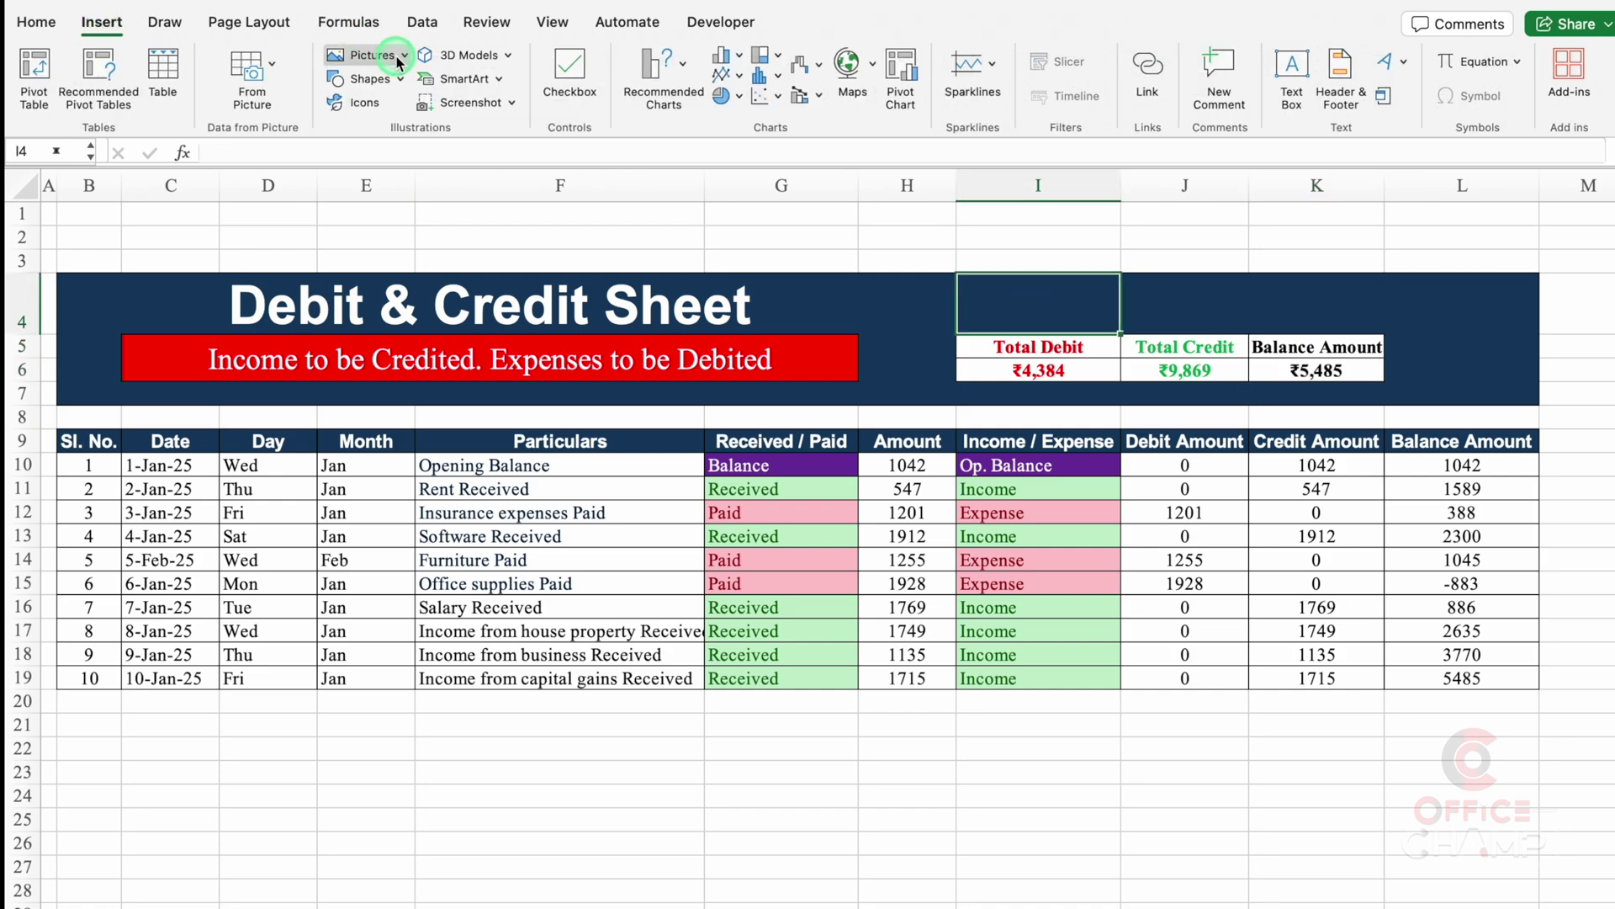
left_click(430, 111)
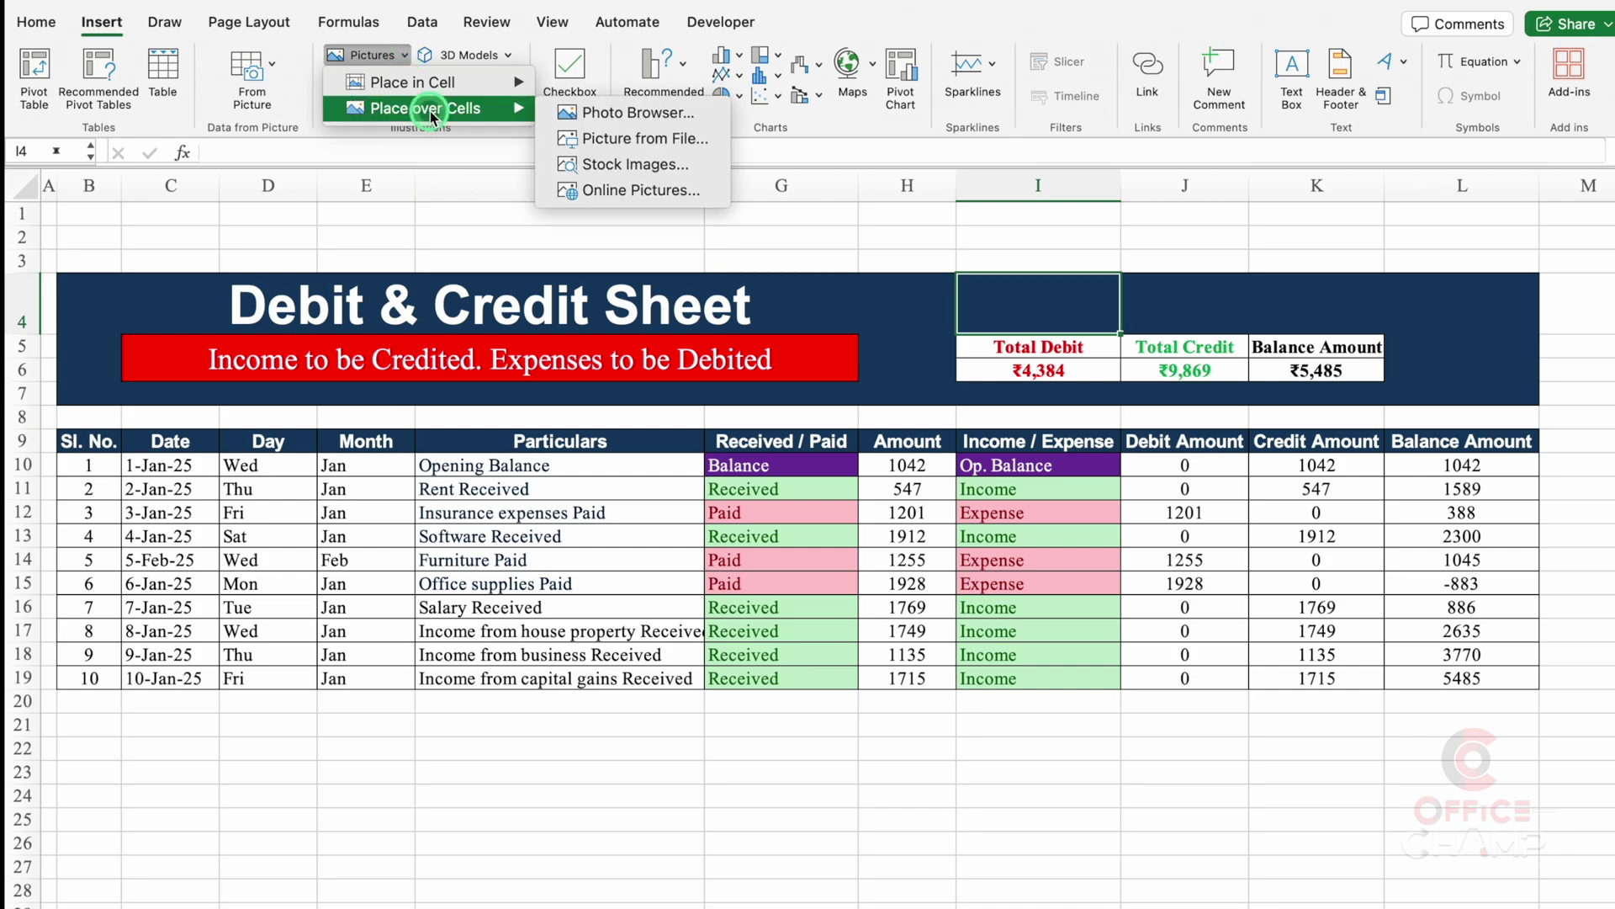
left_click(676, 142)
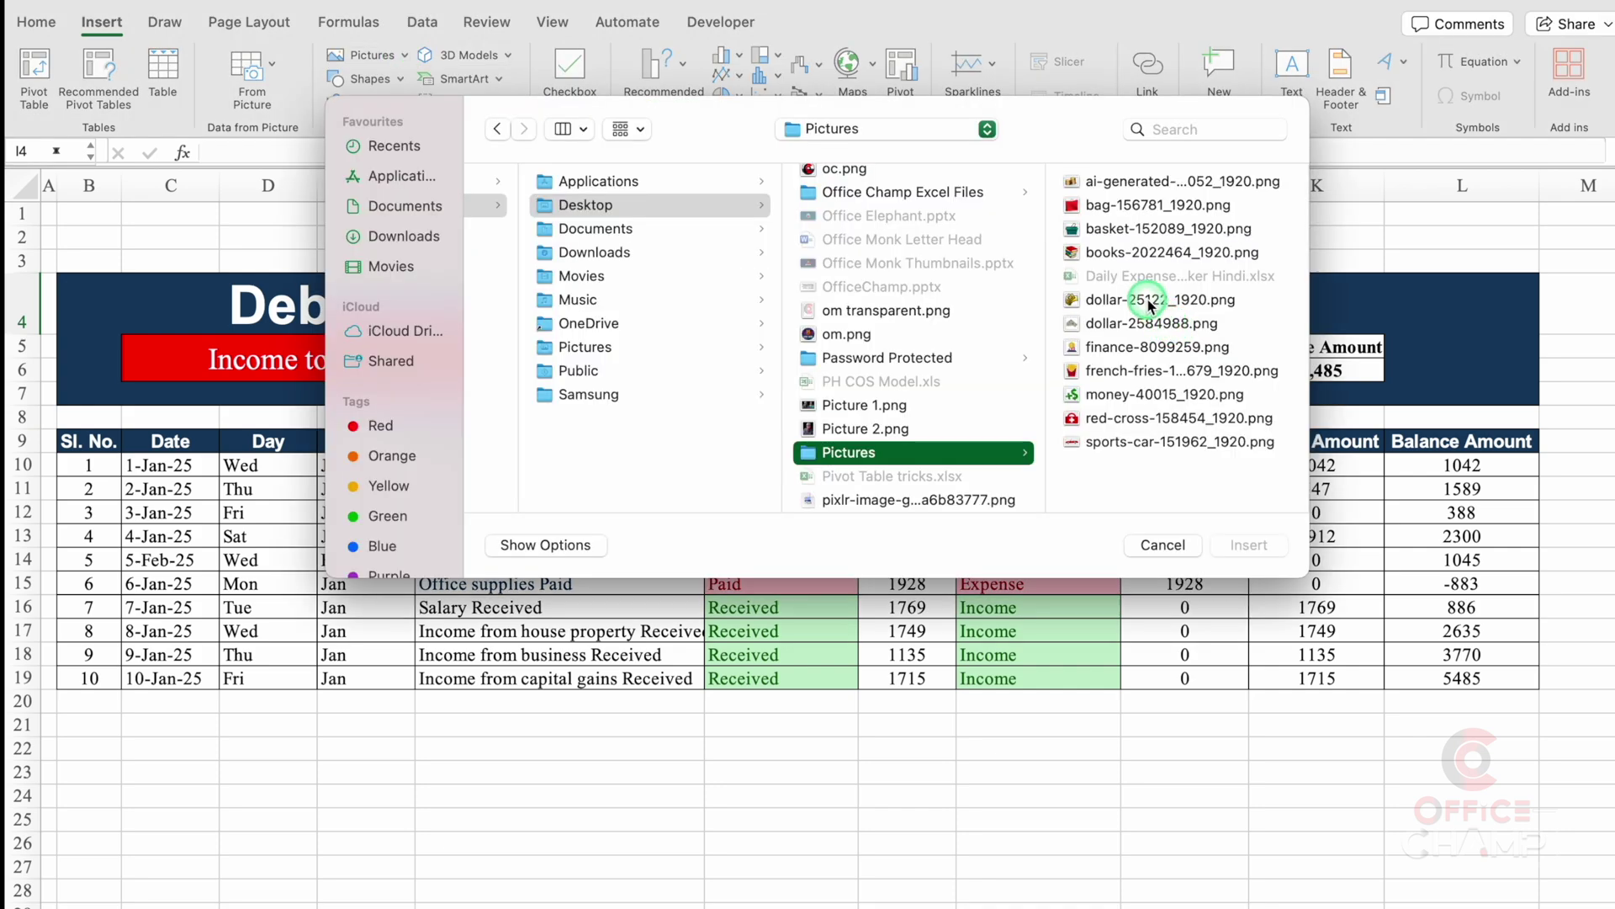
left_click(1150, 304)
left_click(1258, 547)
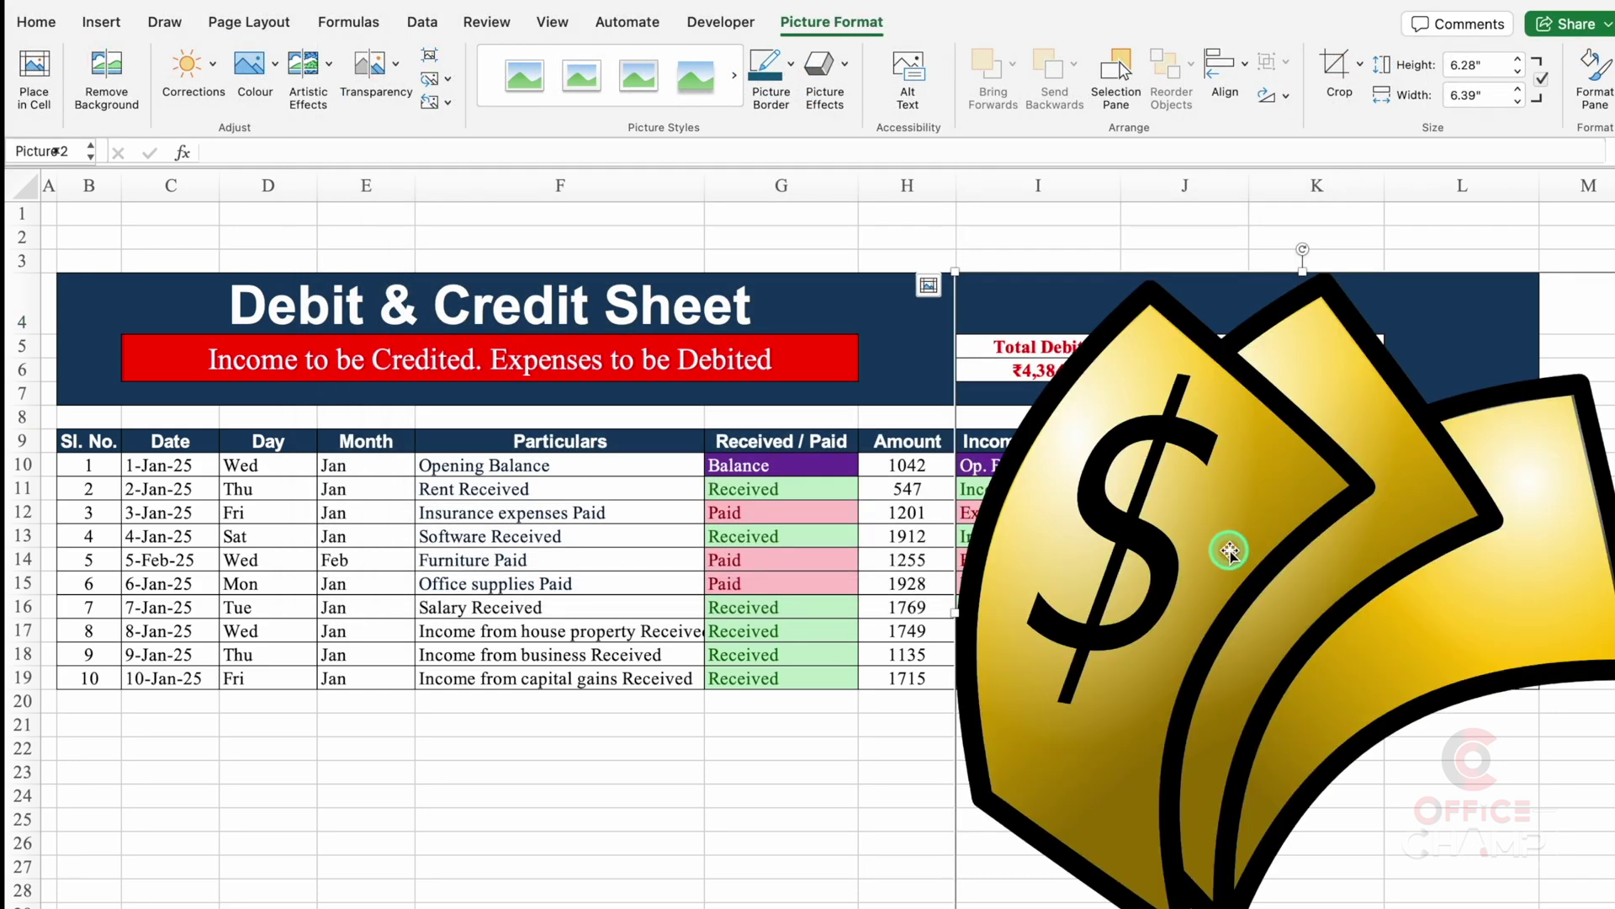
Shrink the dollar picture to about 0.47" by 0.48", place it above Total Debit, and duplicate it above Total Credit and Balance Amount.
left_click_drag(1231, 548, 923, 494)
left_click_drag(645, 220, 1079, 640)
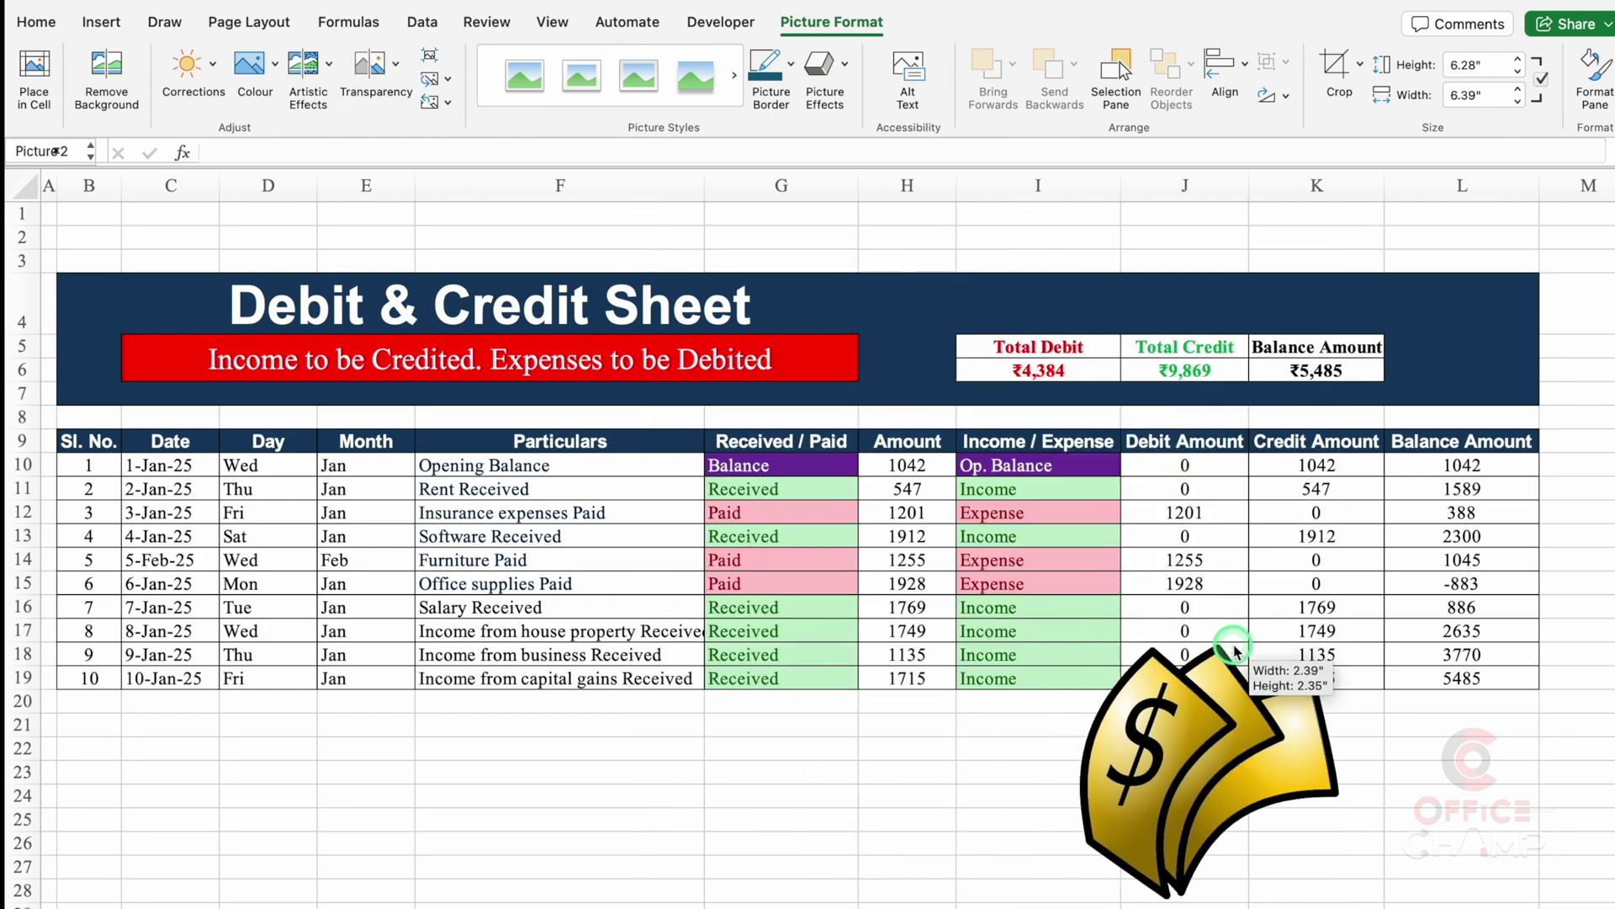
left_click_drag(1241, 735, 999, 519)
left_click_drag(1096, 680, 1320, 305)
left_click(1043, 300)
left_click(1226, 238)
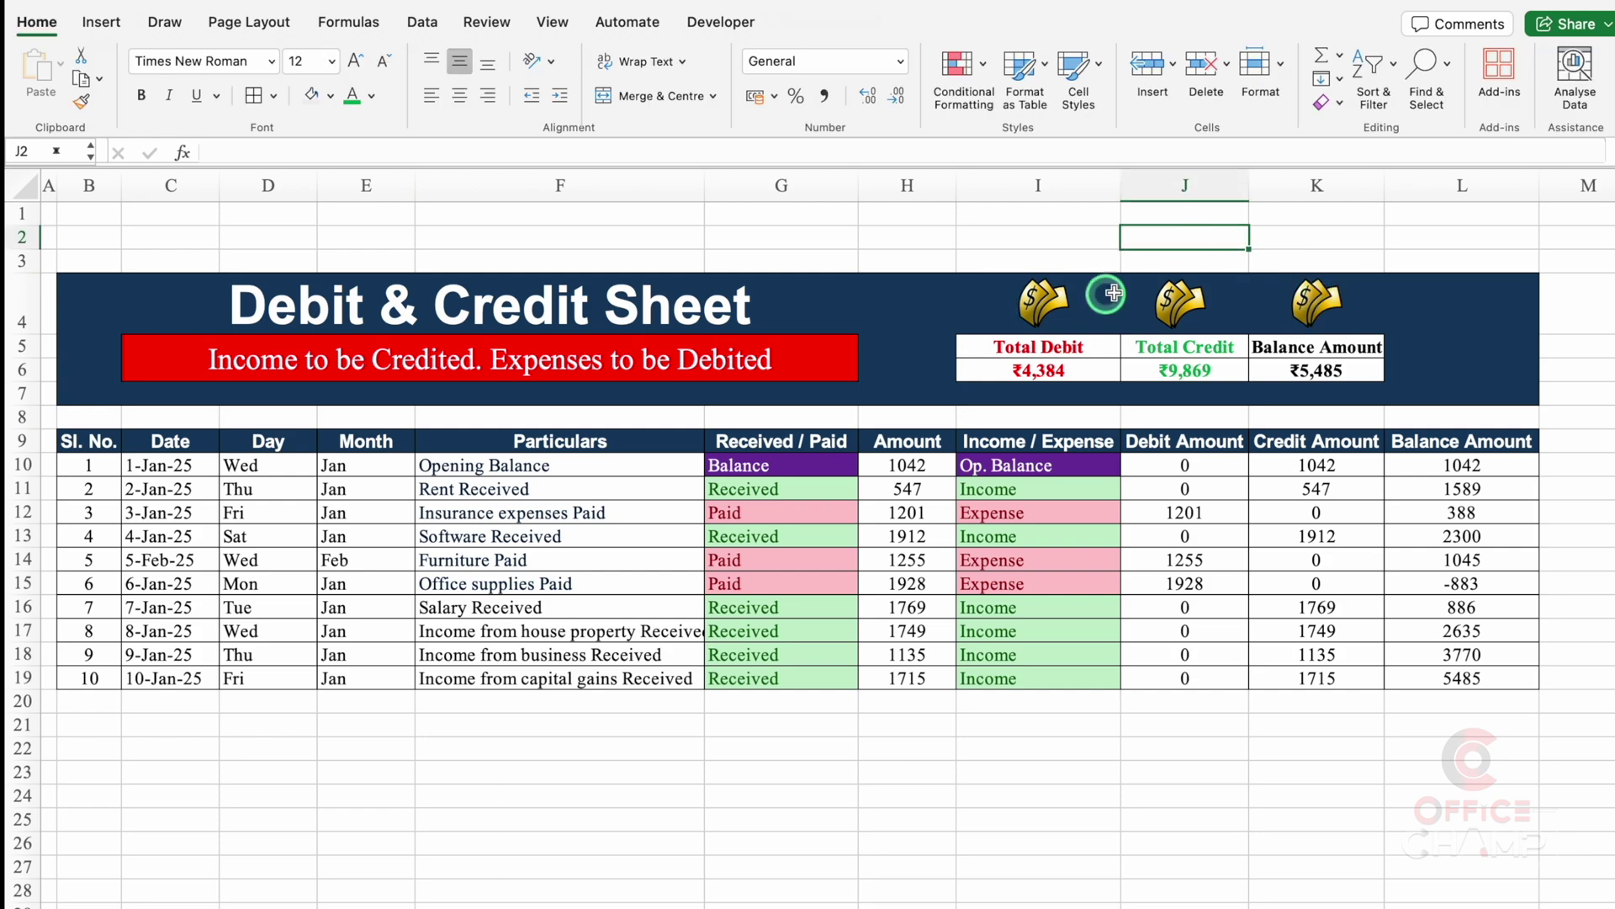
Replace the picture above Total Credit with money-40015_1920.png from the Pictures folder.
left_click(1174, 301)
right_click(1180, 307)
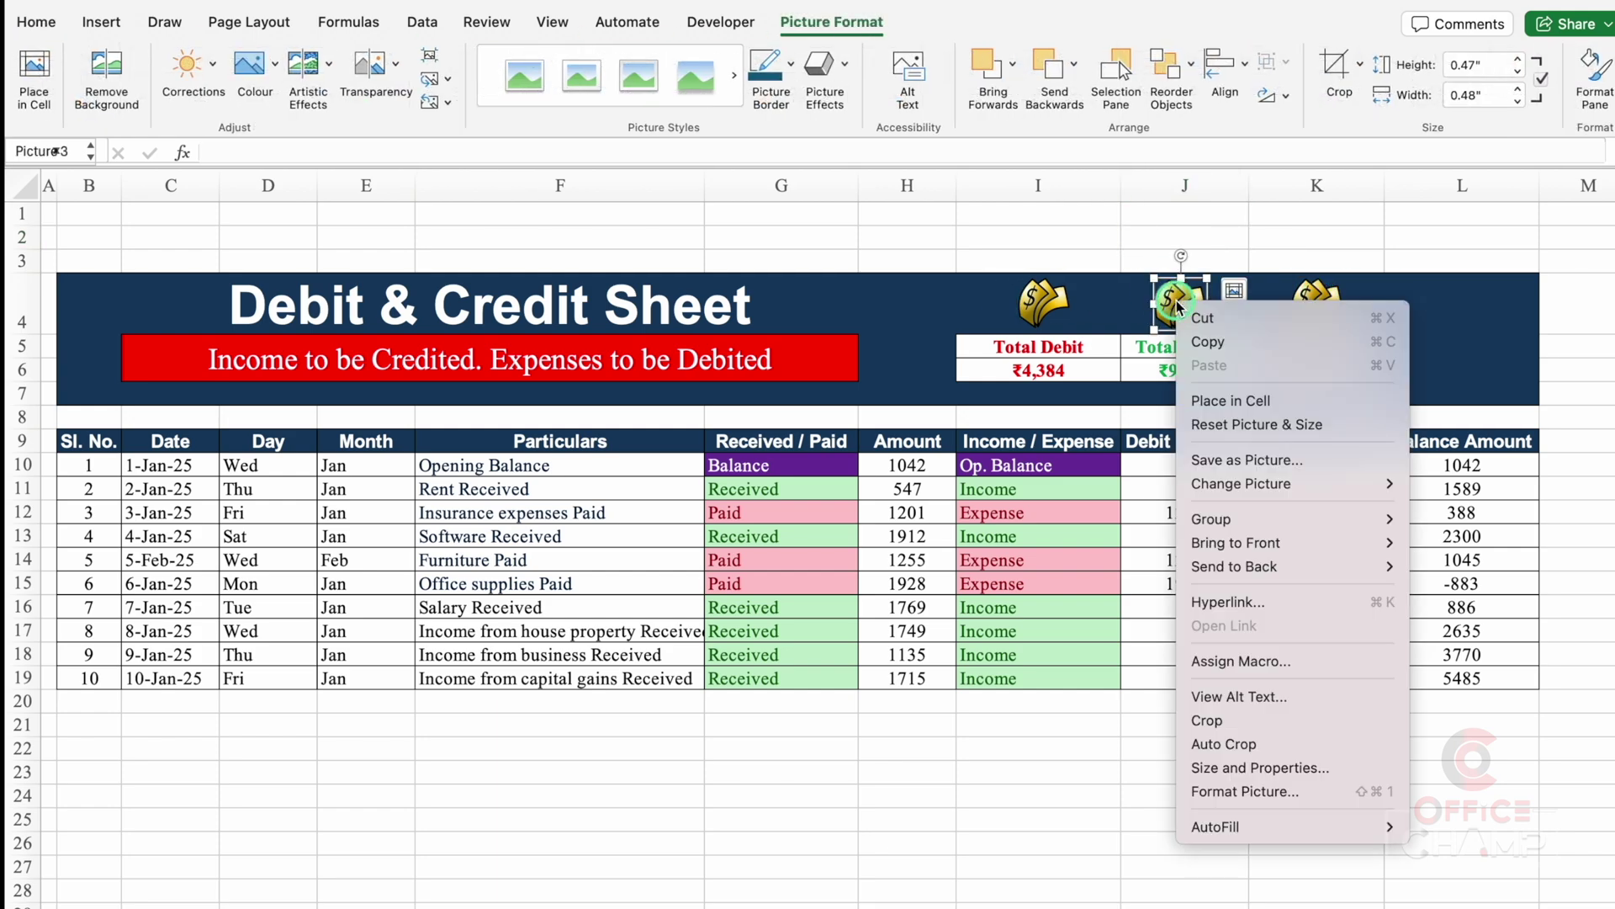
left_click(1286, 489)
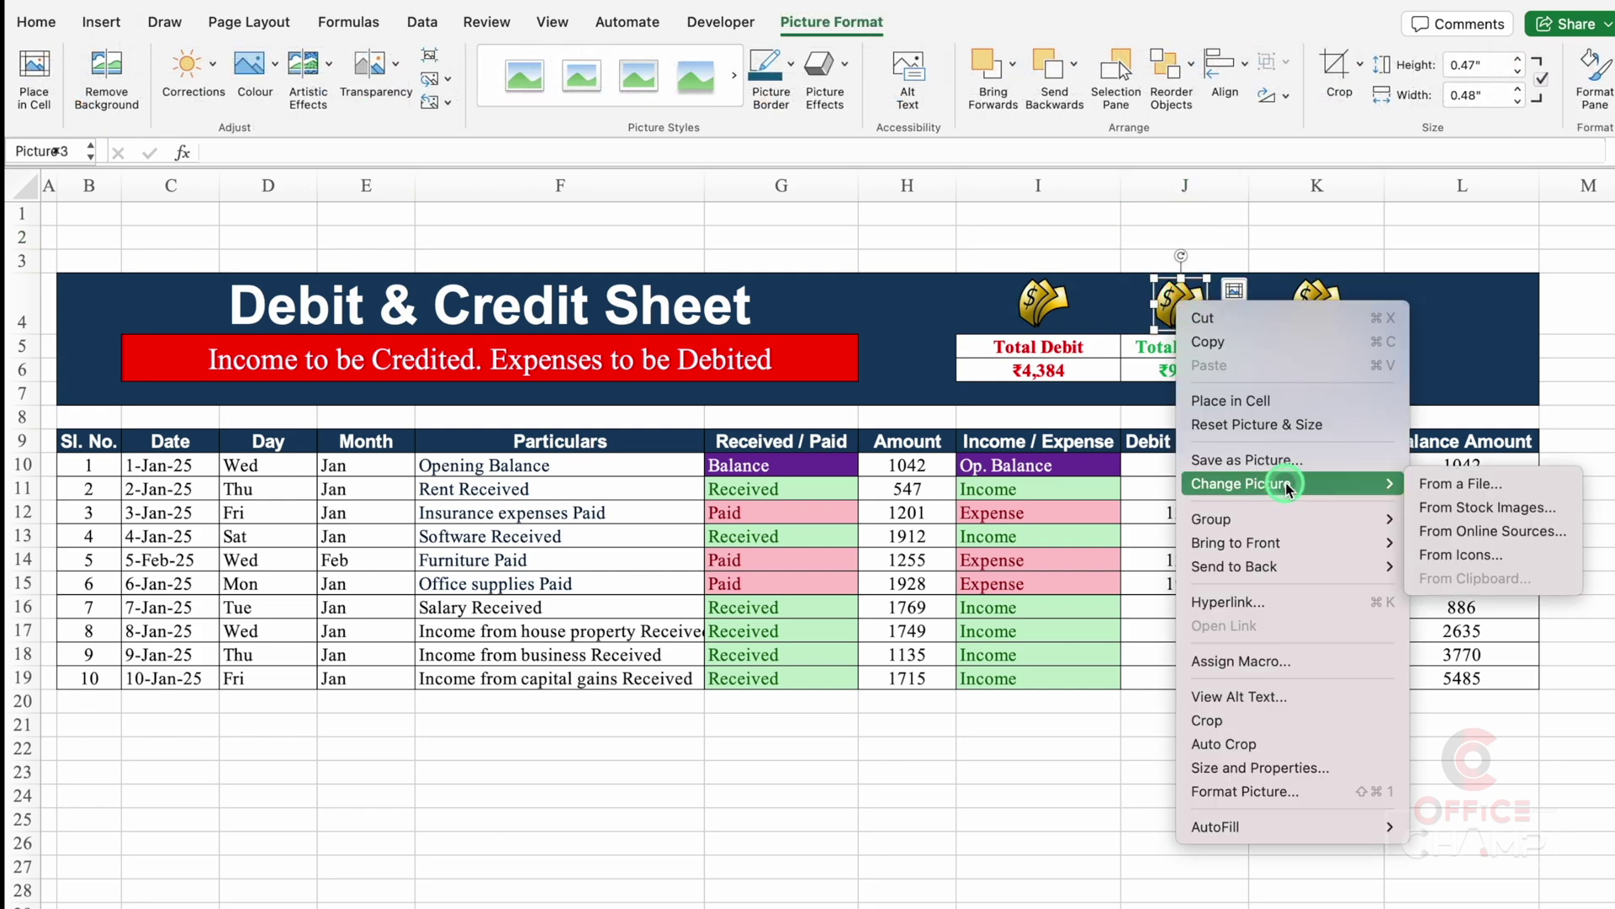
left_click(1419, 485)
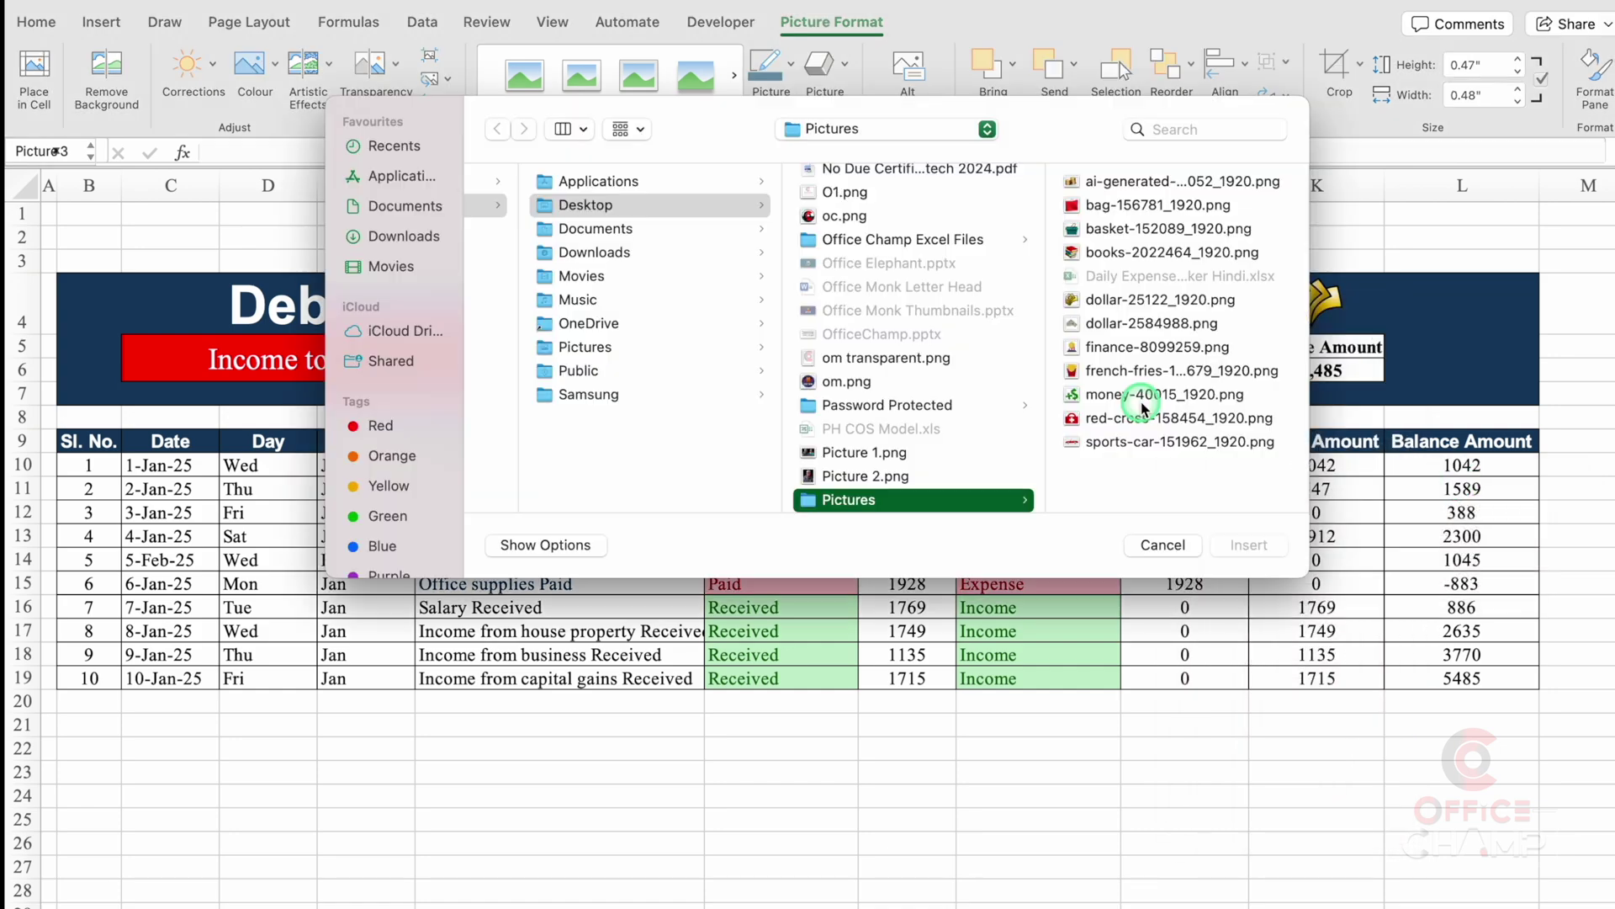
left_click(1137, 395)
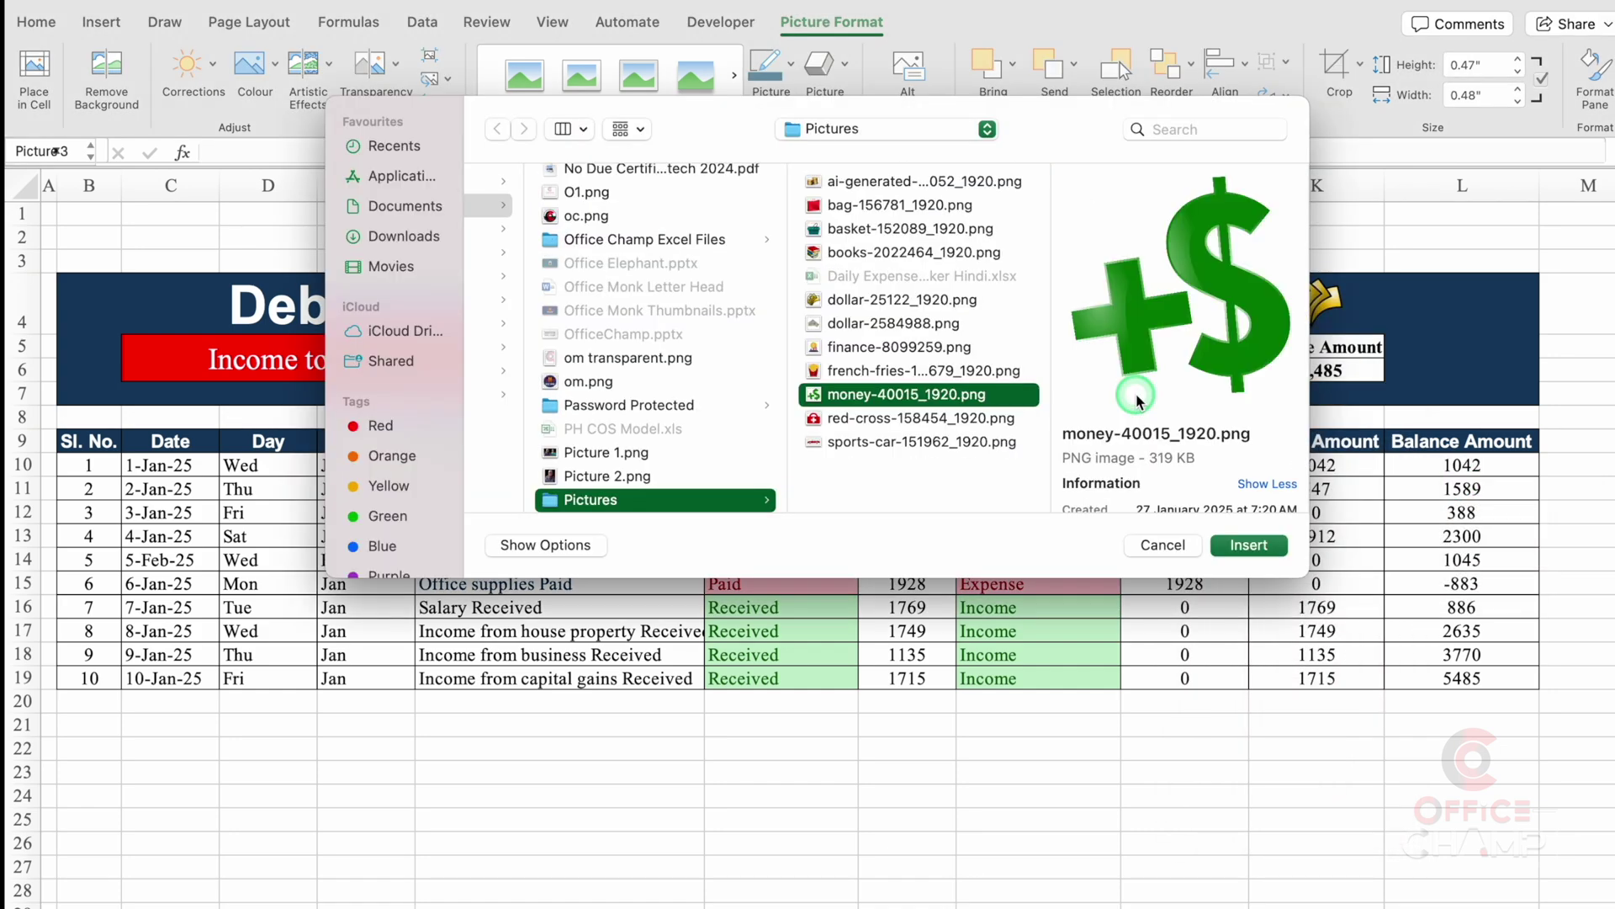
left_click(1252, 546)
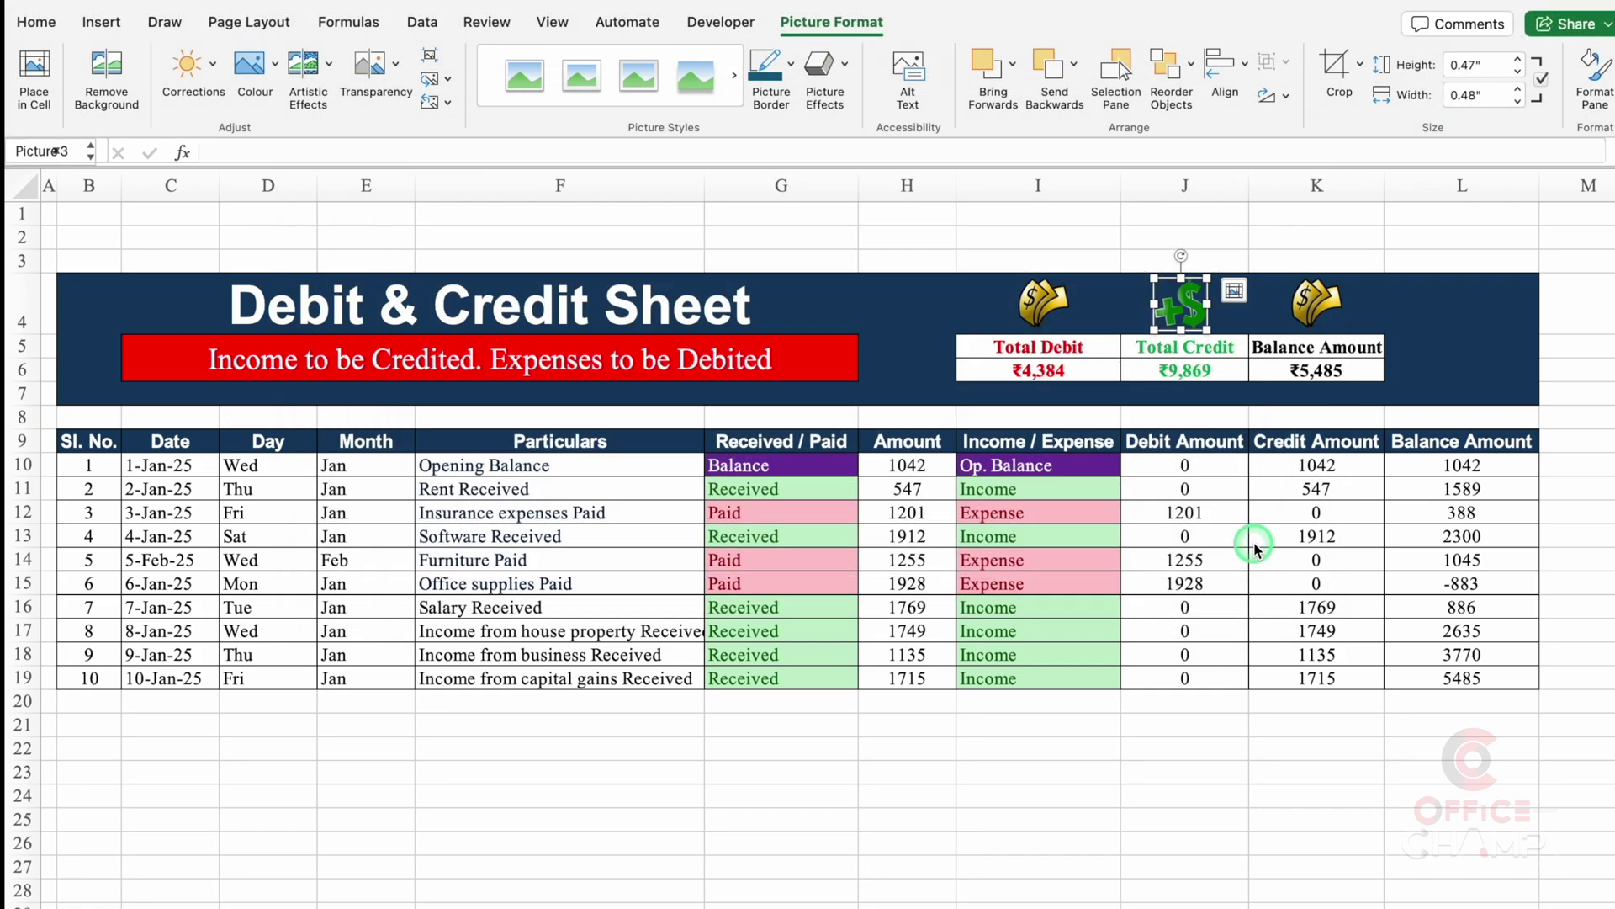
left_click(1239, 458)
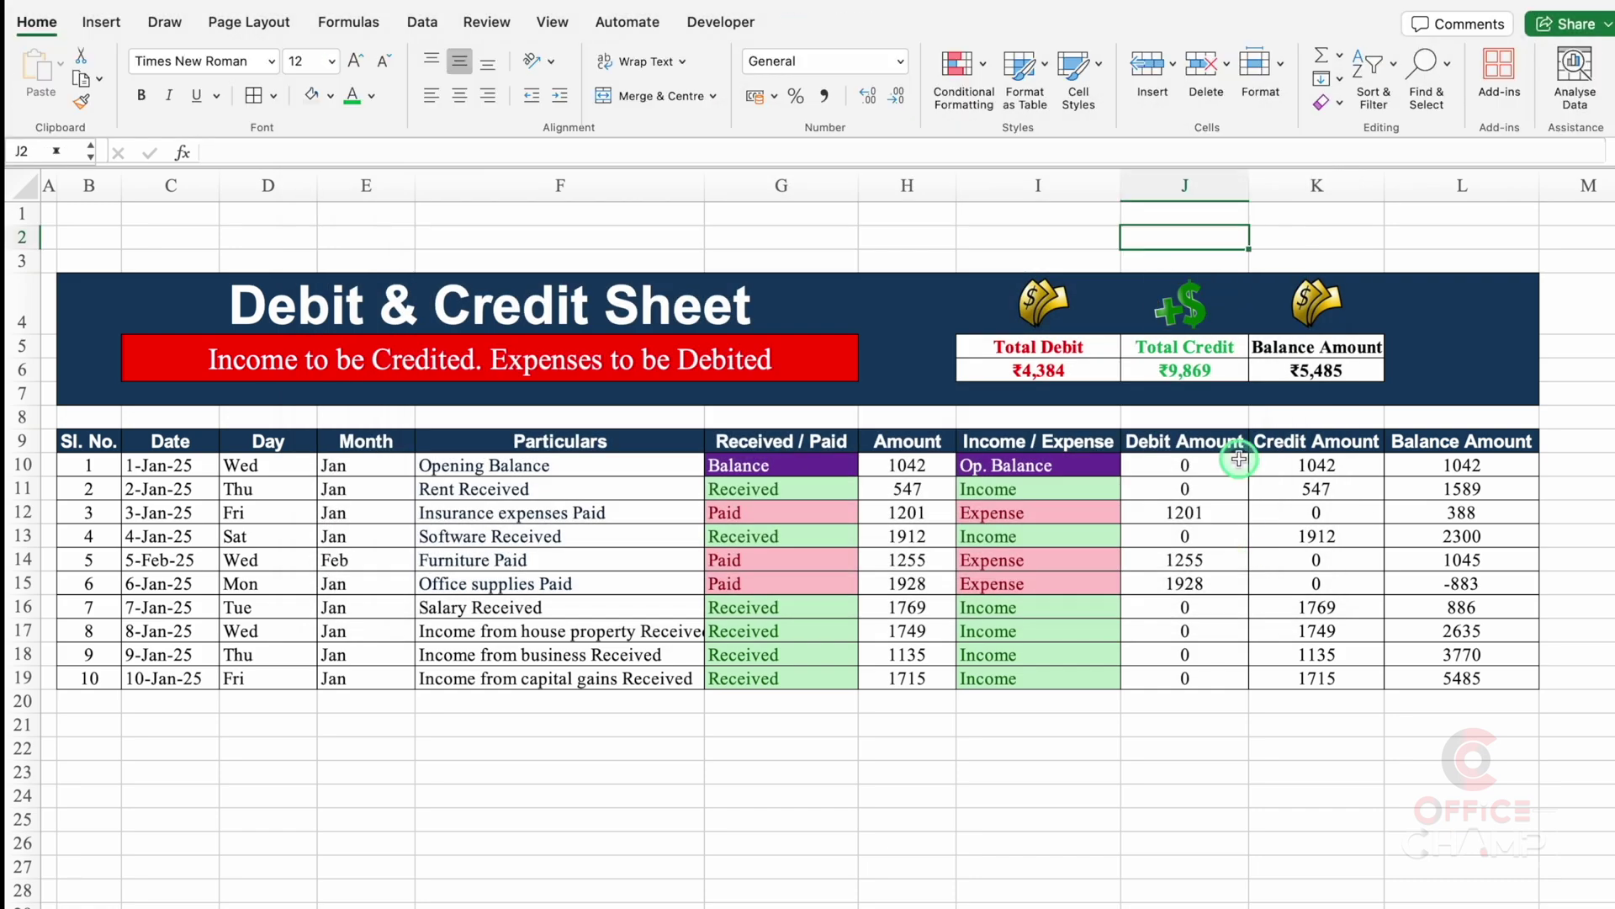
Replace the picture above Balance Amount with the ai-generated-...052_1920.png file from the Pictures folder.
left_click(1311, 296)
right_click(1313, 303)
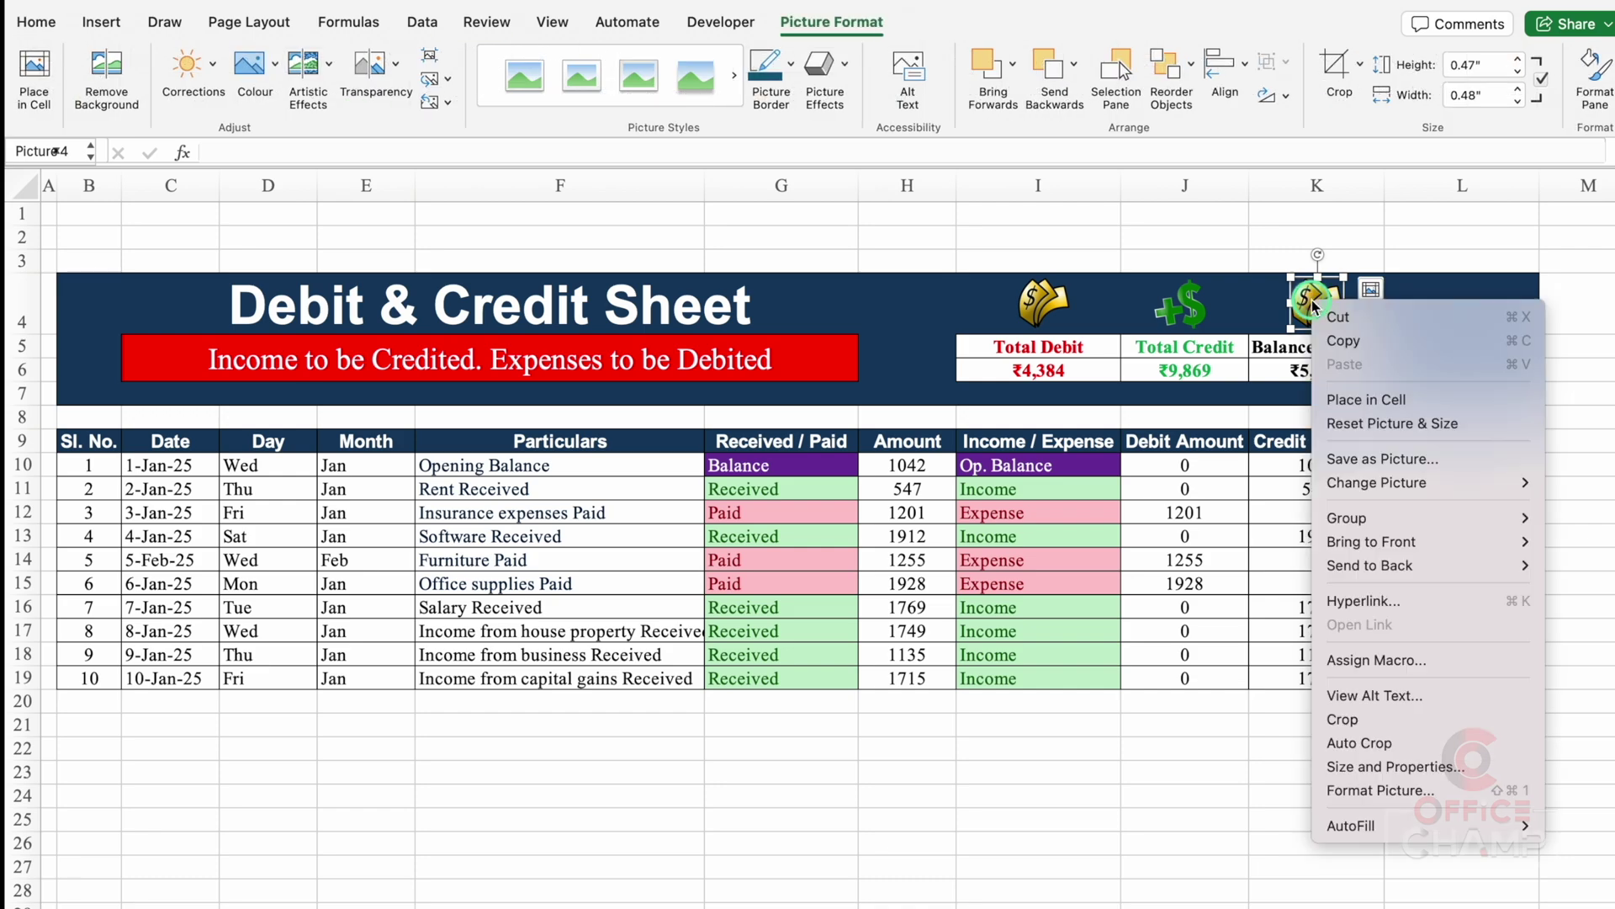
mouse_move(1363, 482)
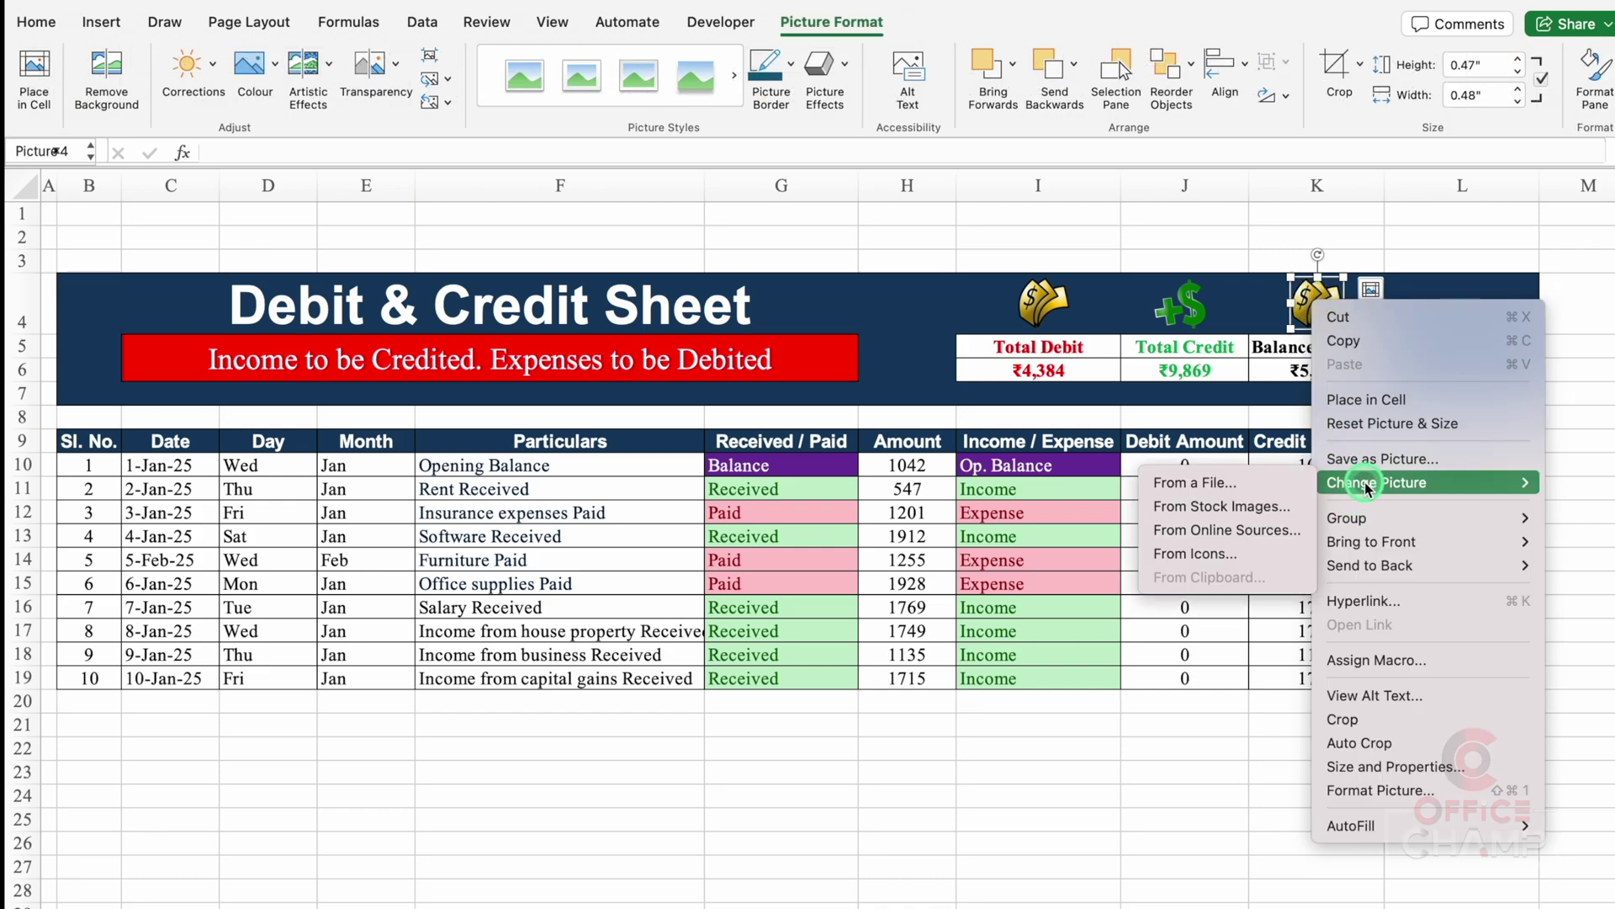
left_click(1247, 484)
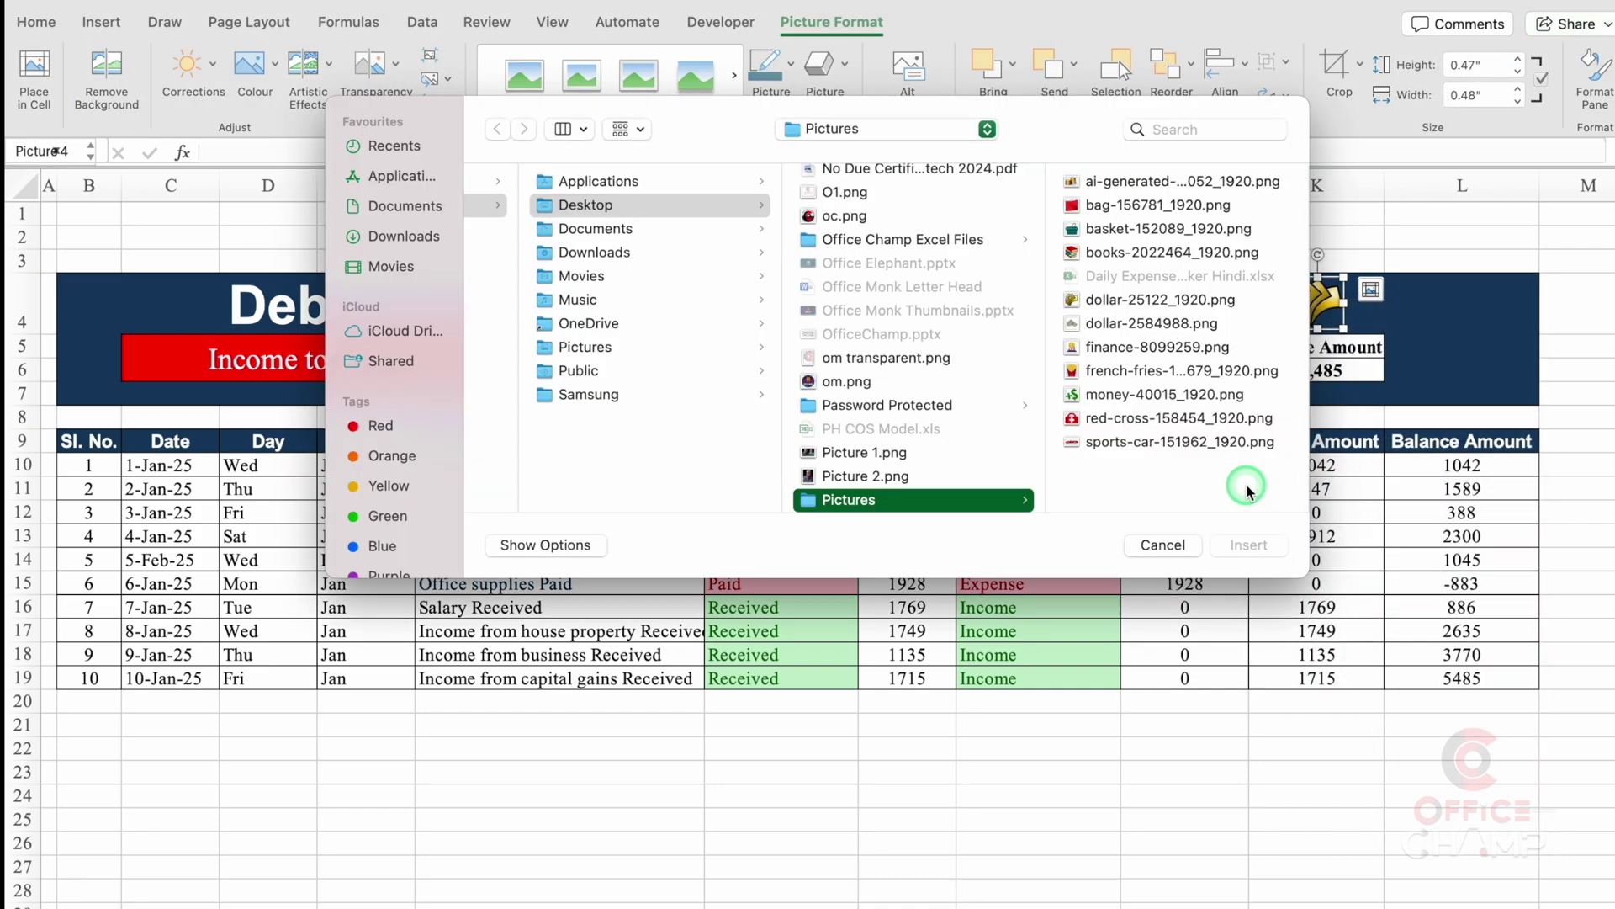
left_click(1094, 180)
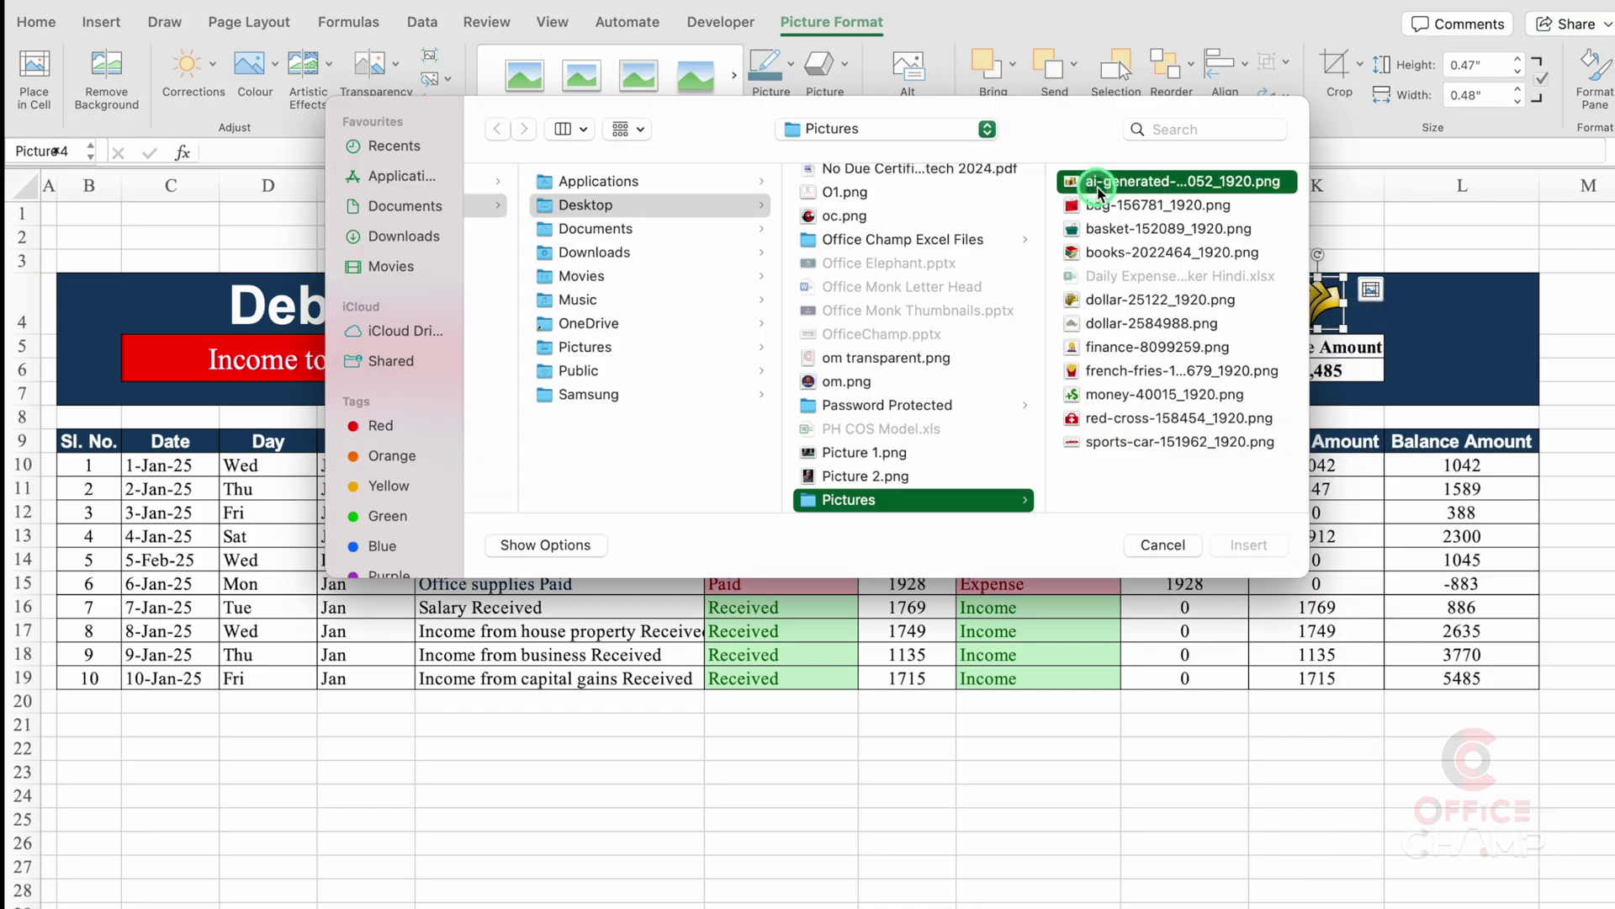
left_click(1208, 545)
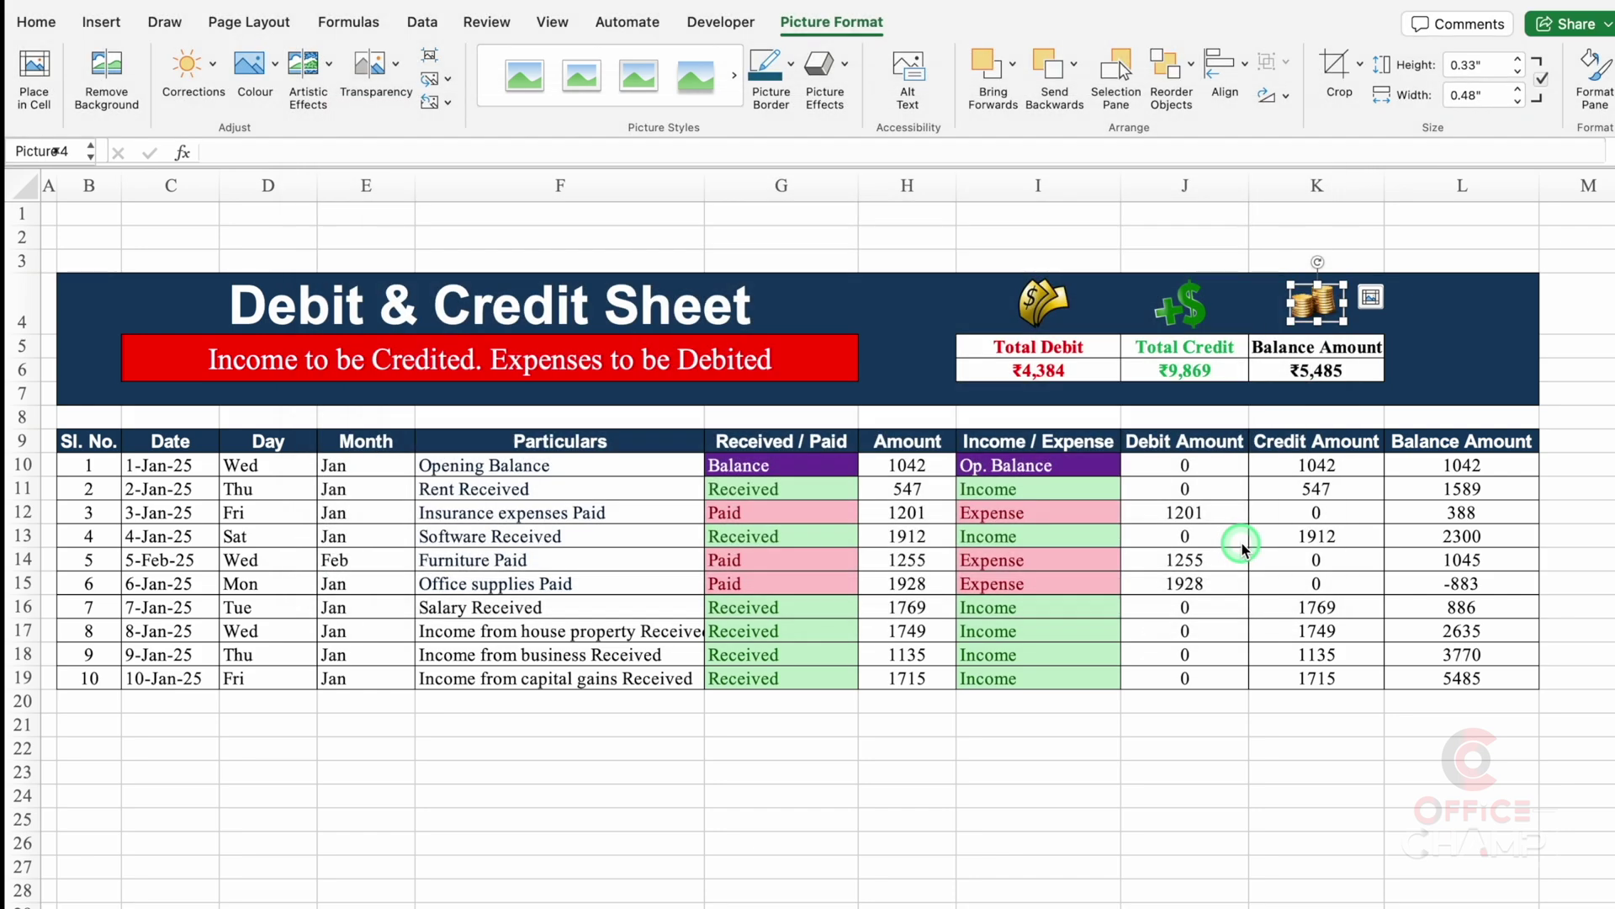
Make rows 5 and 6 of the banner taller and reduce row 7 to a thin strip.
left_click(19, 345)
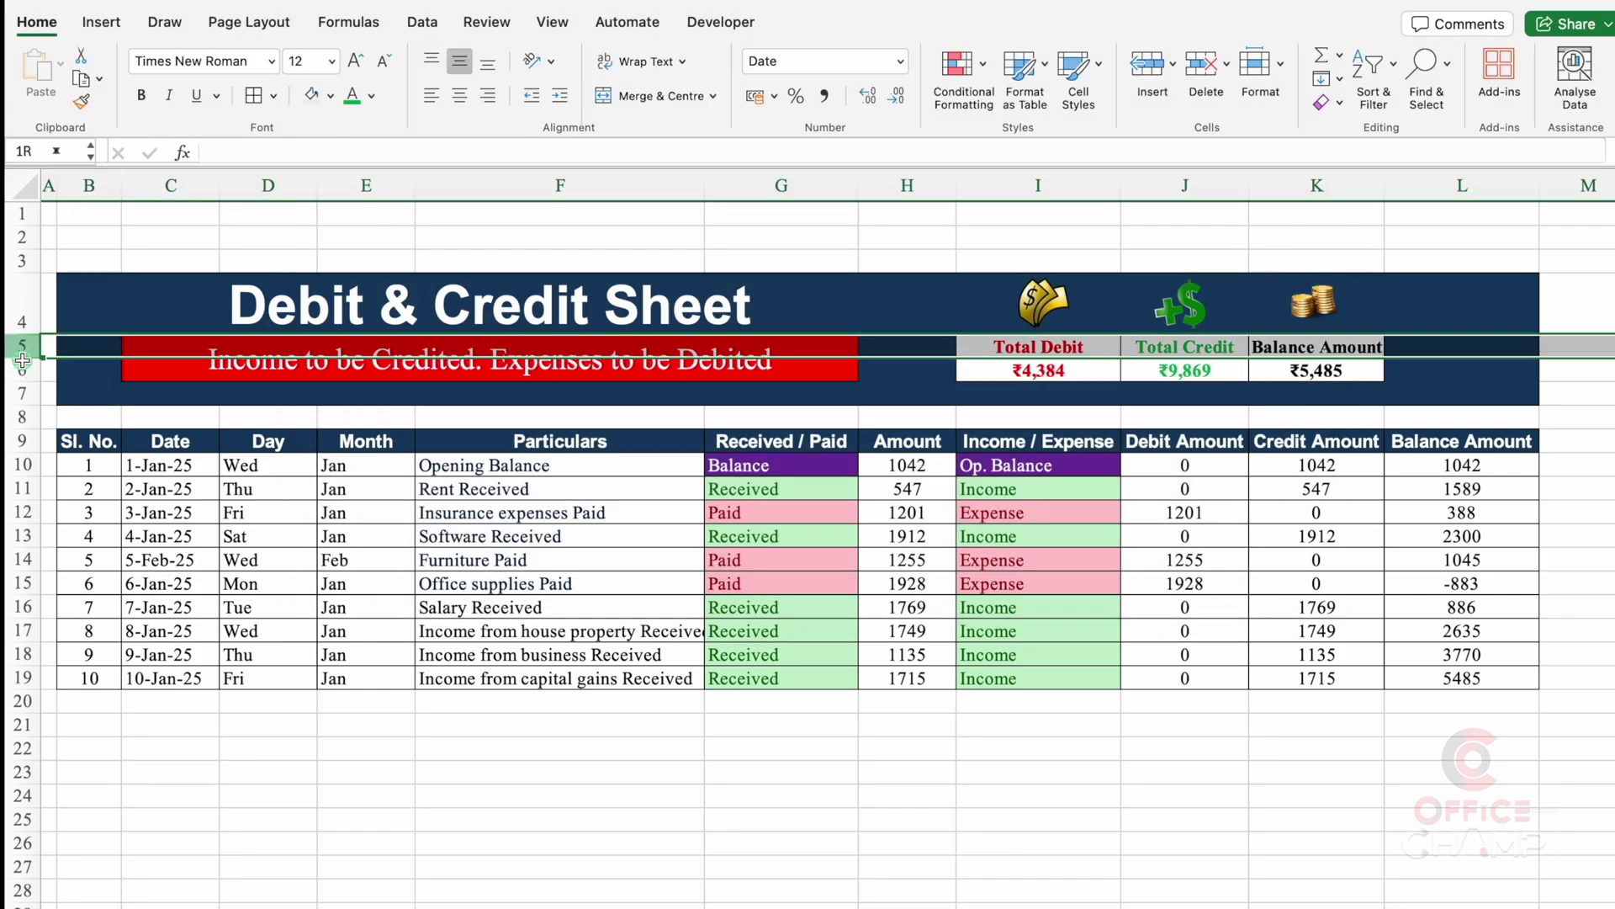
left_click_drag(23, 360, 25, 375)
left_click(170, 238)
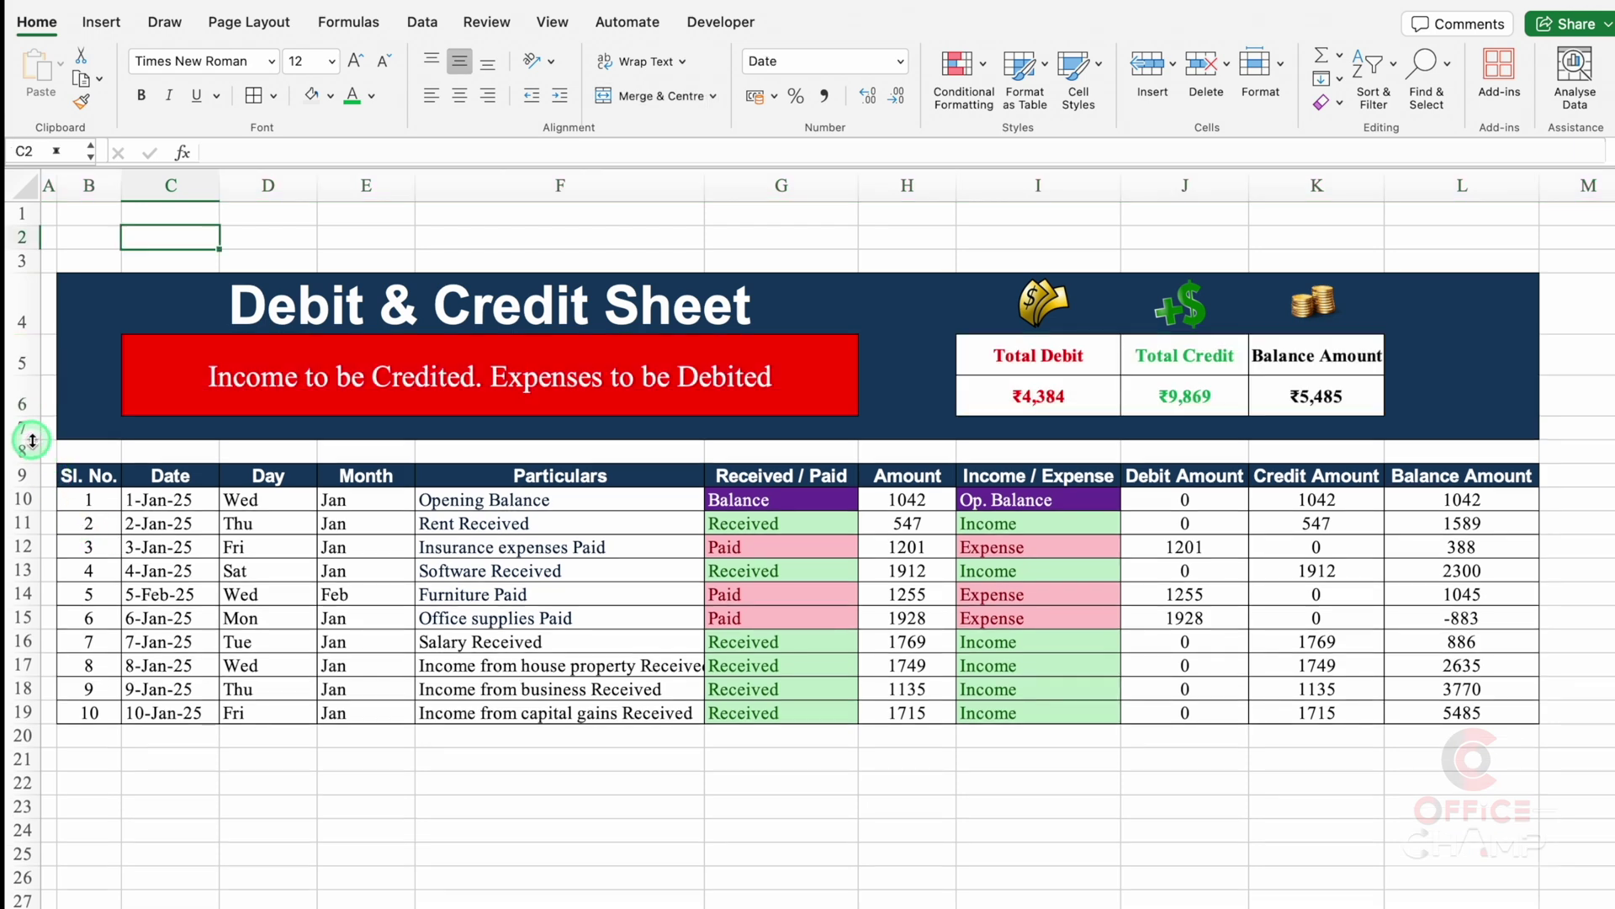
left_click_drag(32, 439, 31, 420)
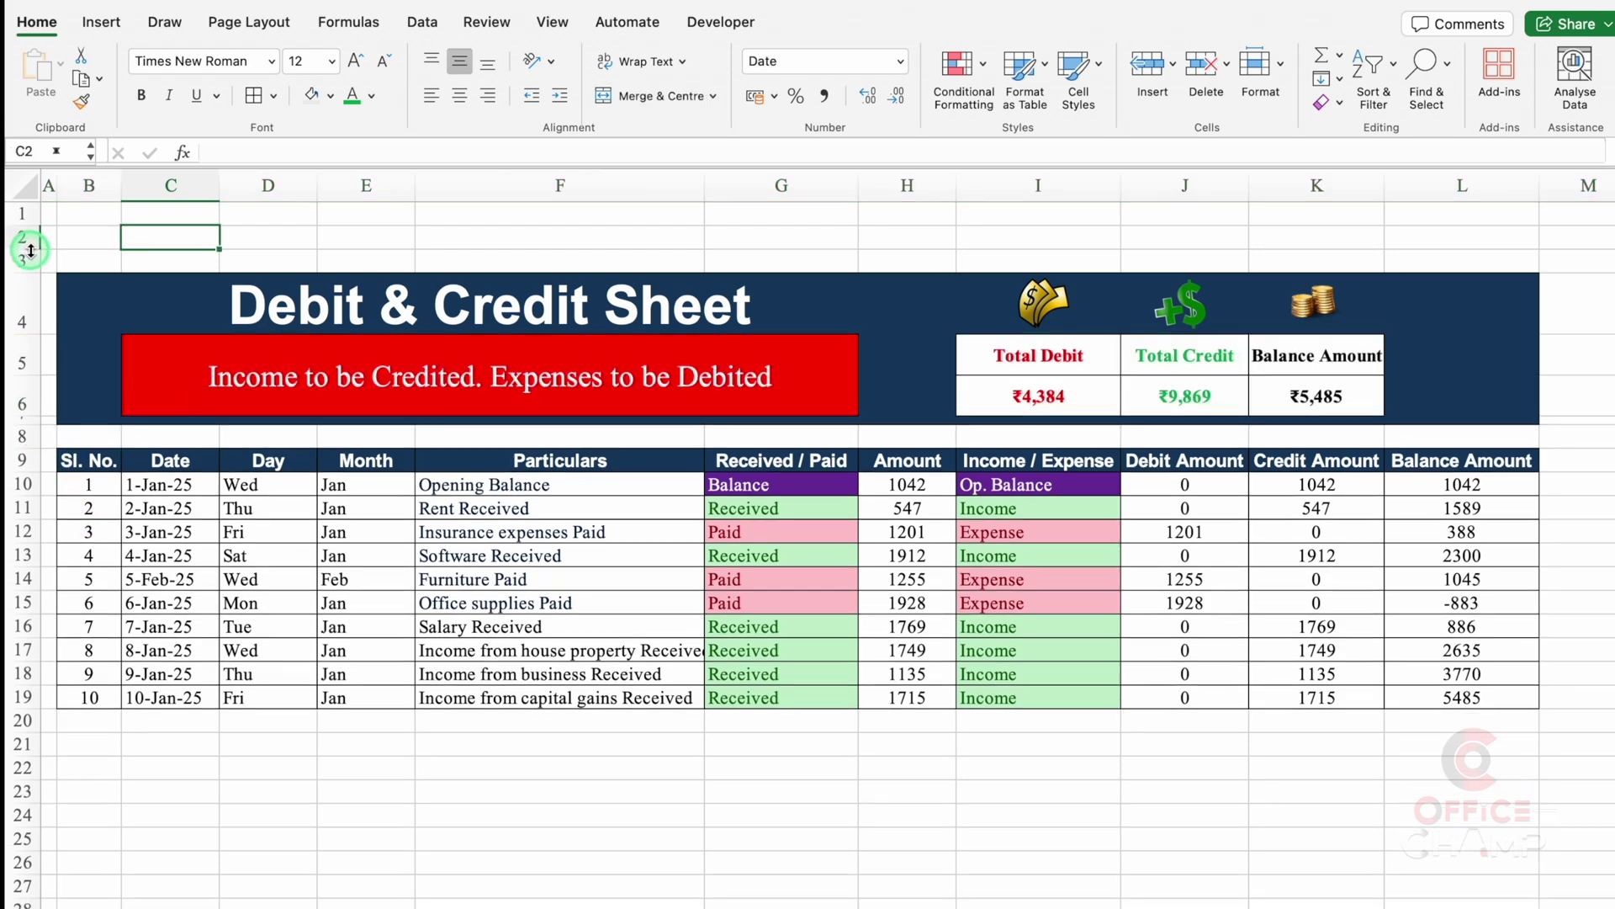
Make row 2 considerably taller and merge and centre the cells B2:L2 above the banner.
left_click_drag(30, 249, 31, 311)
left_click(103, 263)
left_click_drag(103, 263, 1481, 231)
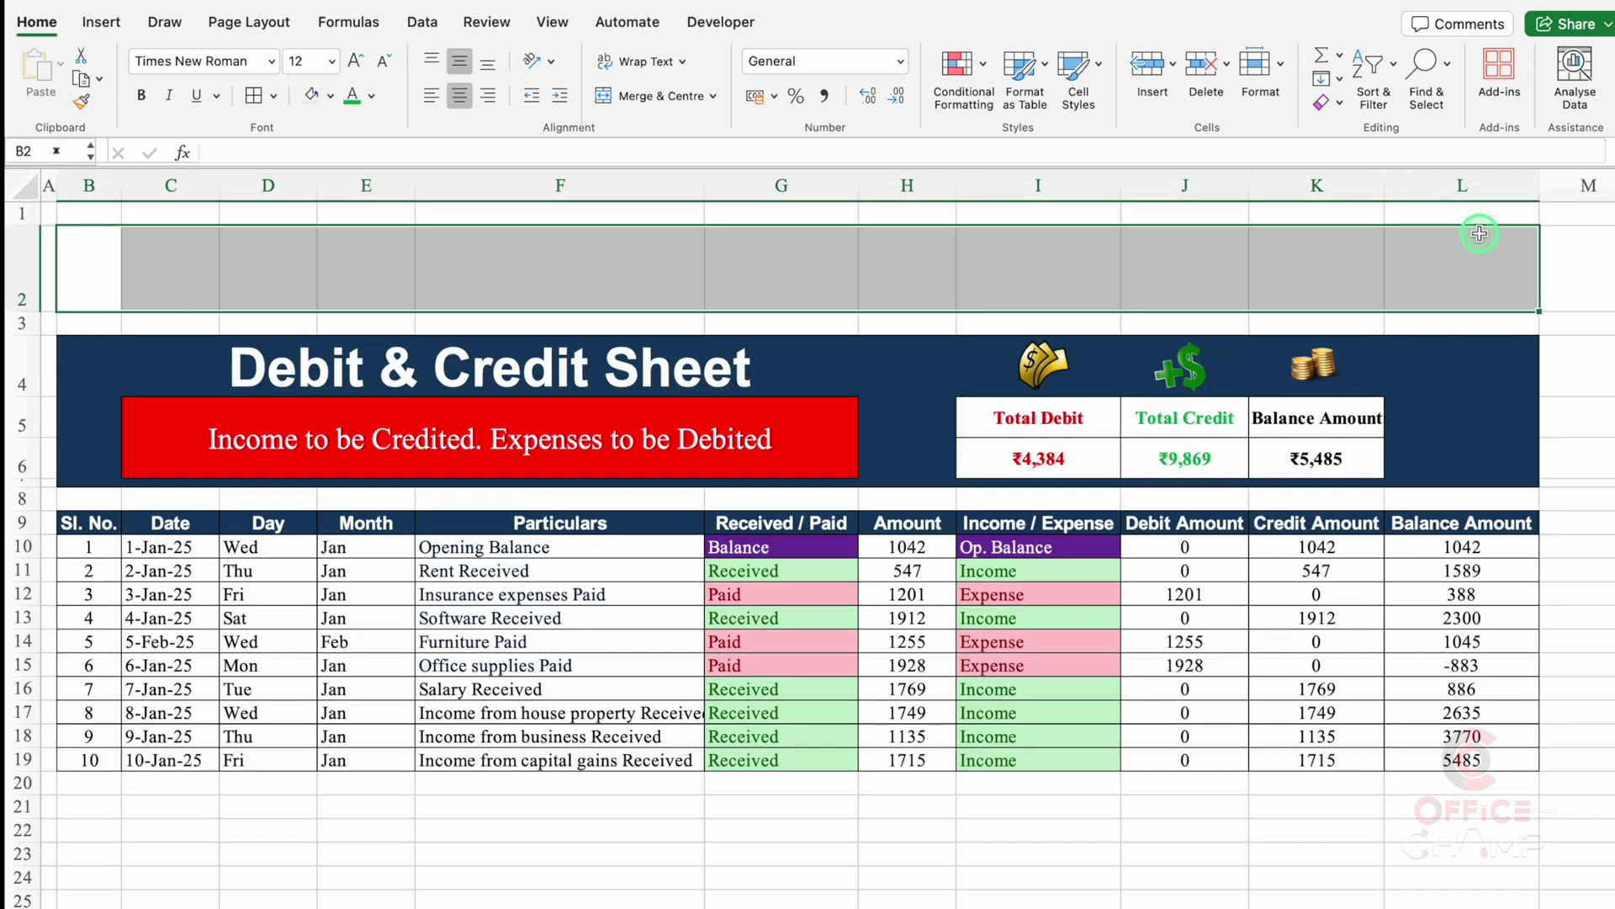
left_click(653, 98)
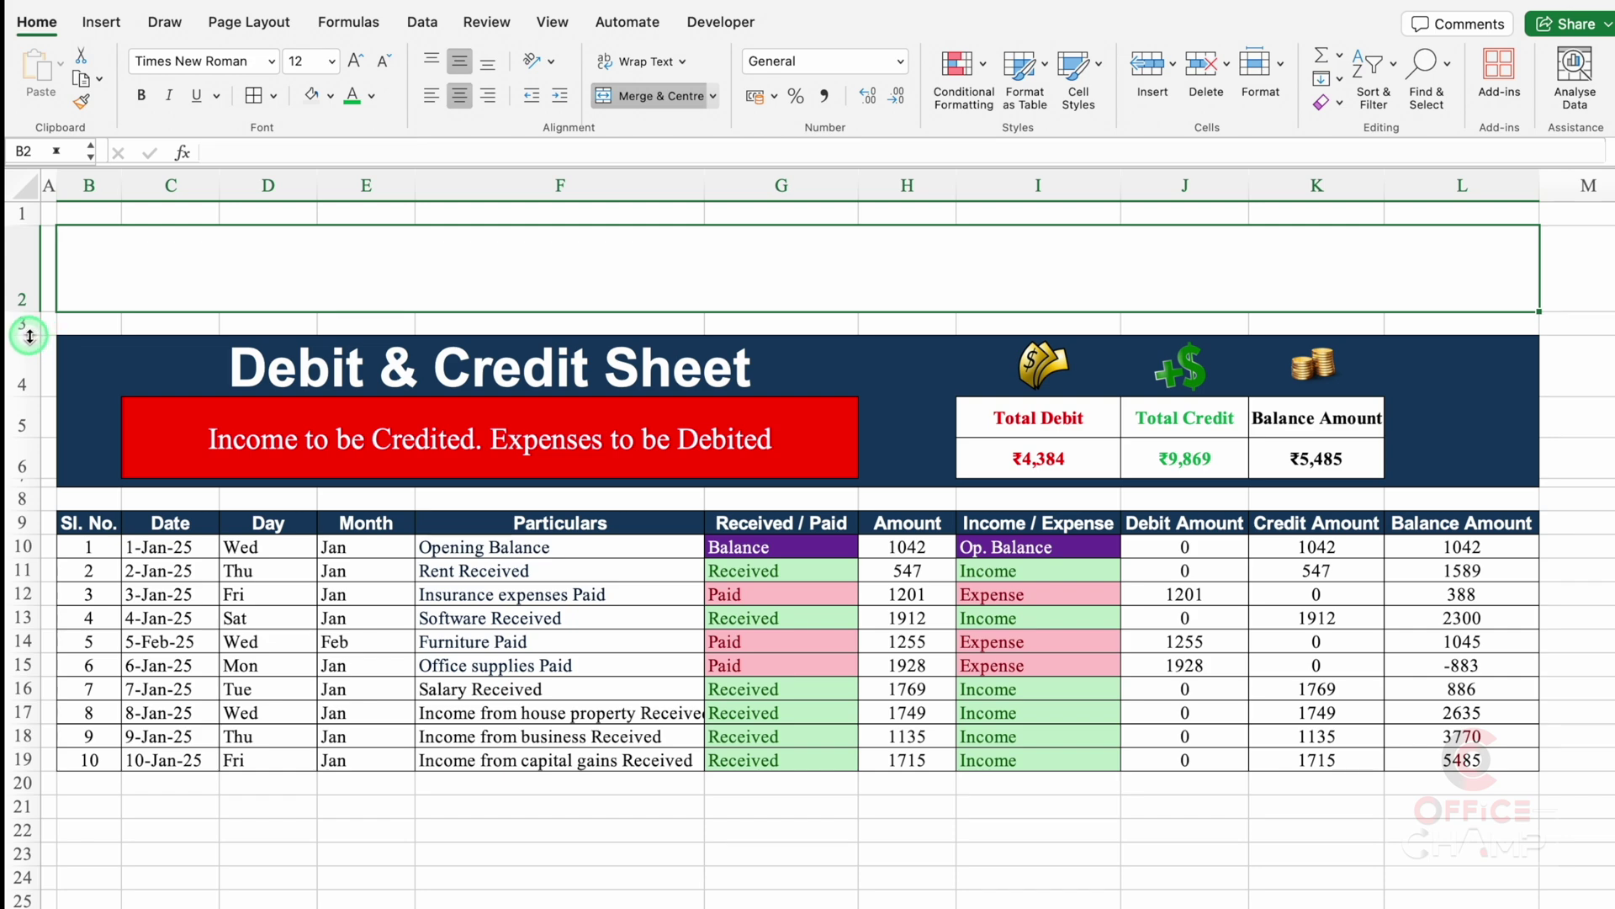
Reduce the height of row 3 to 5.00 and hide the sheet's gridlines.
left_click_drag(29, 334, 29, 317)
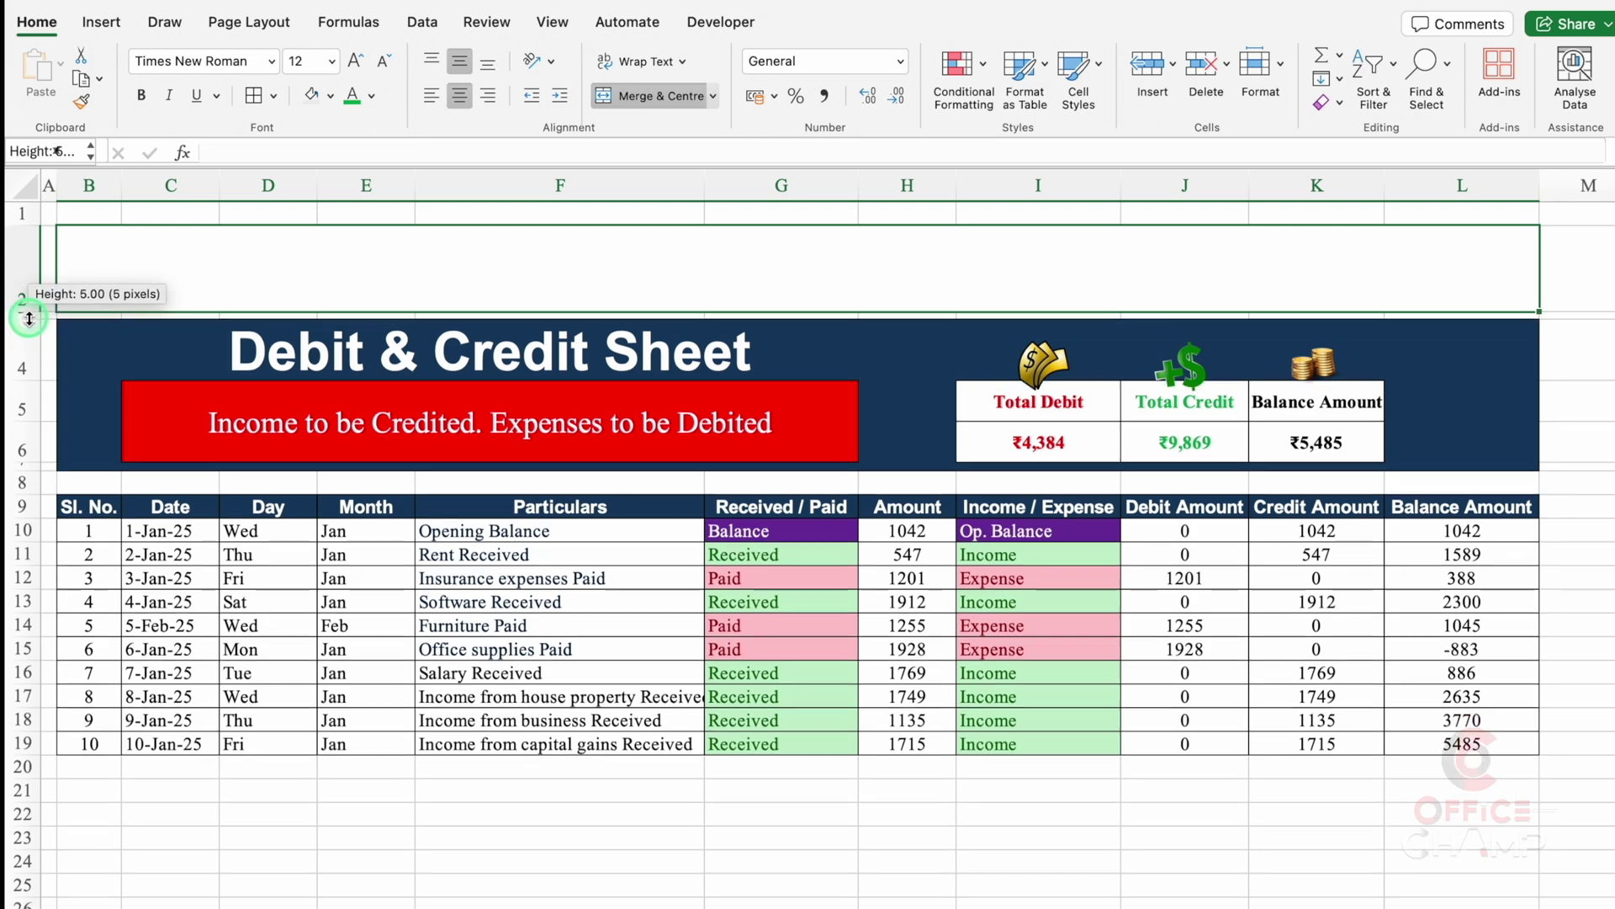
left_click(551, 24)
left_click(600, 78)
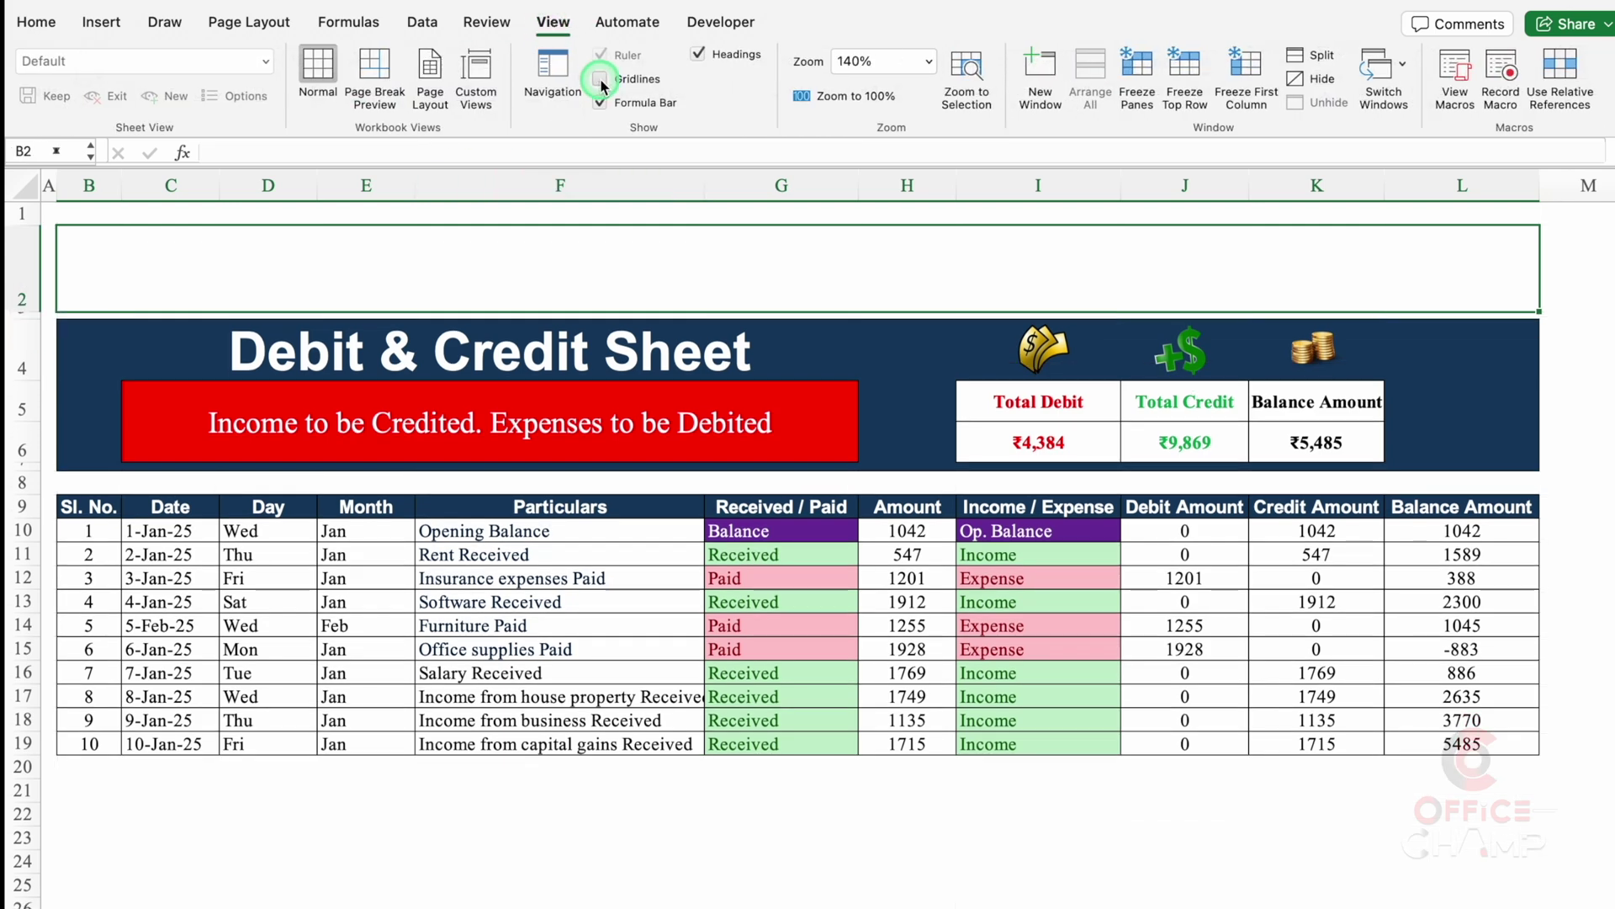
left_click(770, 859)
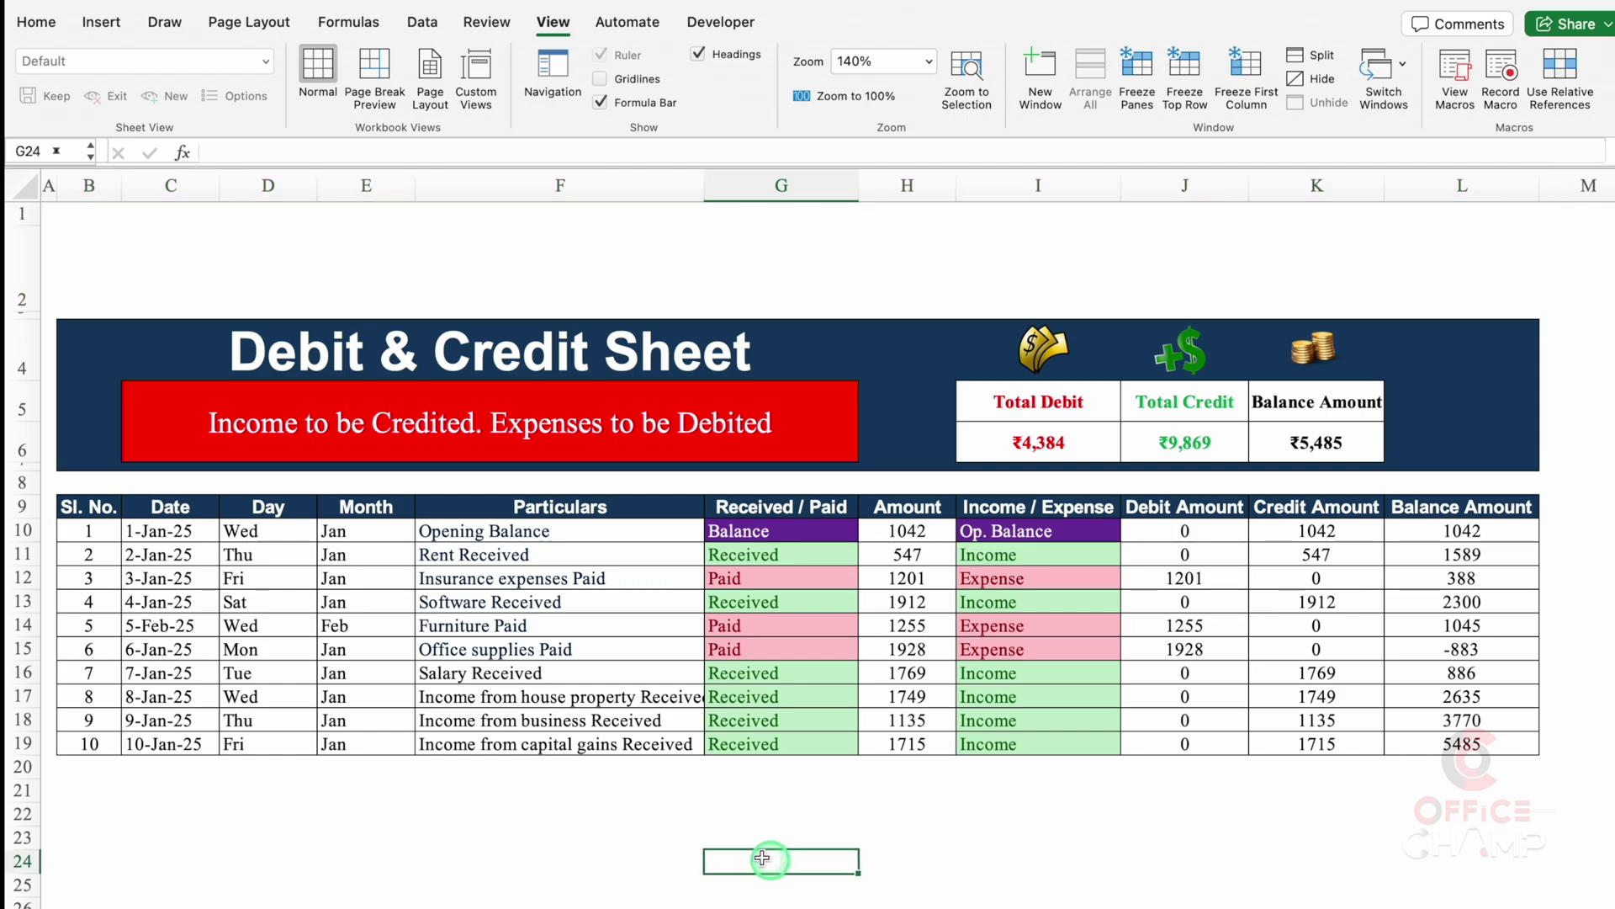
Reduce row 8 to a narrow gap and make the ledger's header row 9 taller.
left_click(159, 545)
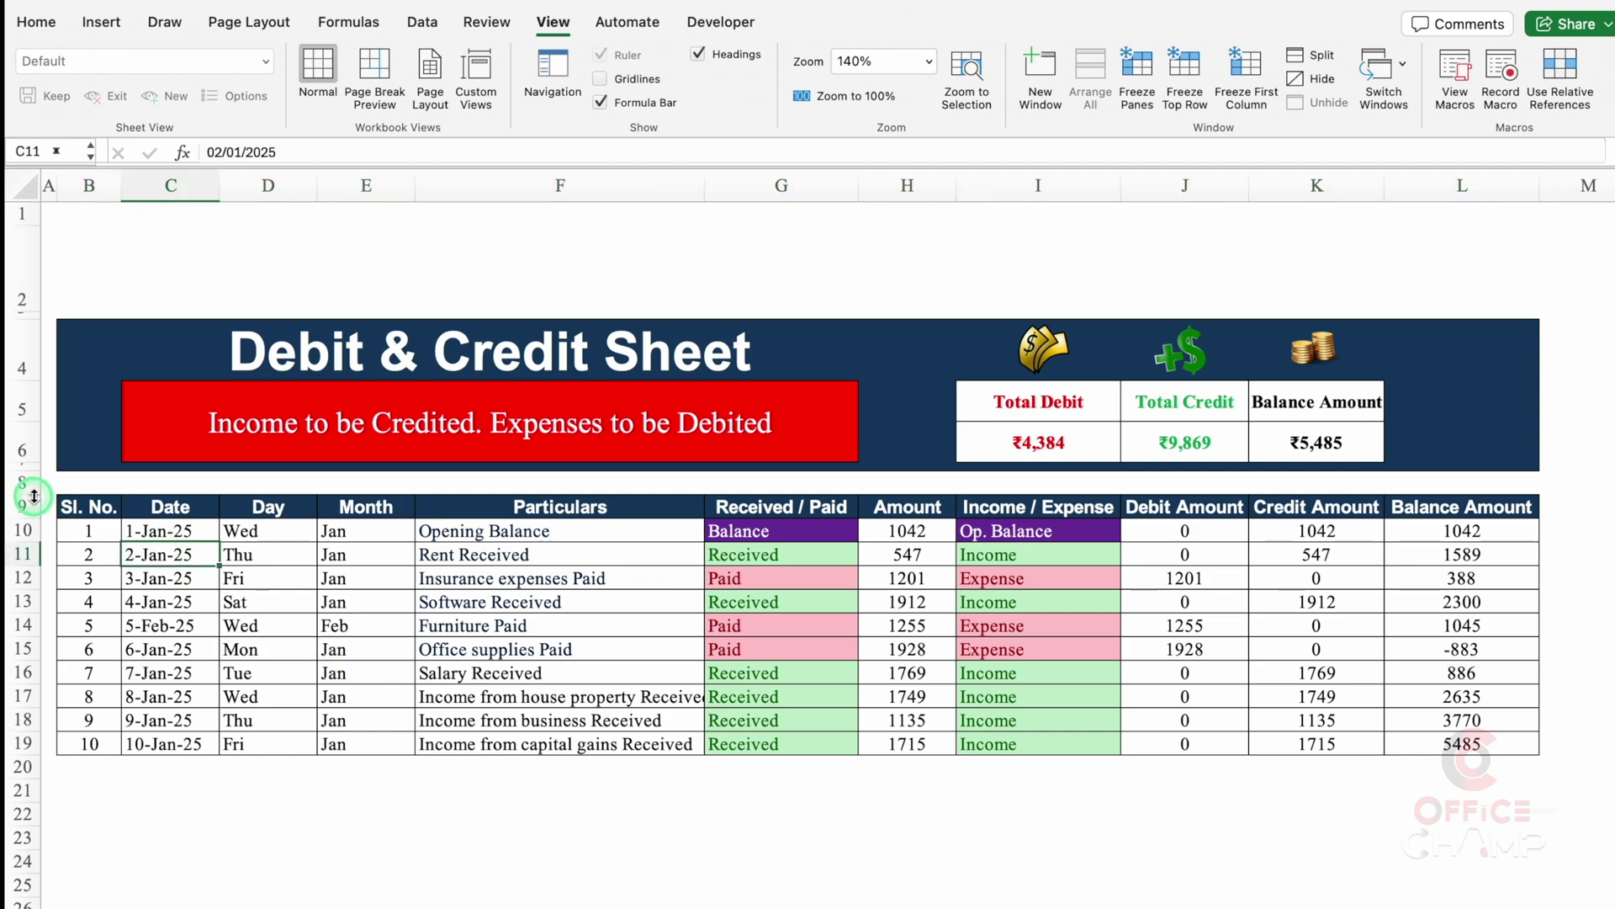
left_click_drag(28, 493, 31, 523)
Convert the ledger range B9:L19 into a table with headers and turn off its filter buttons.
left_click(99, 503)
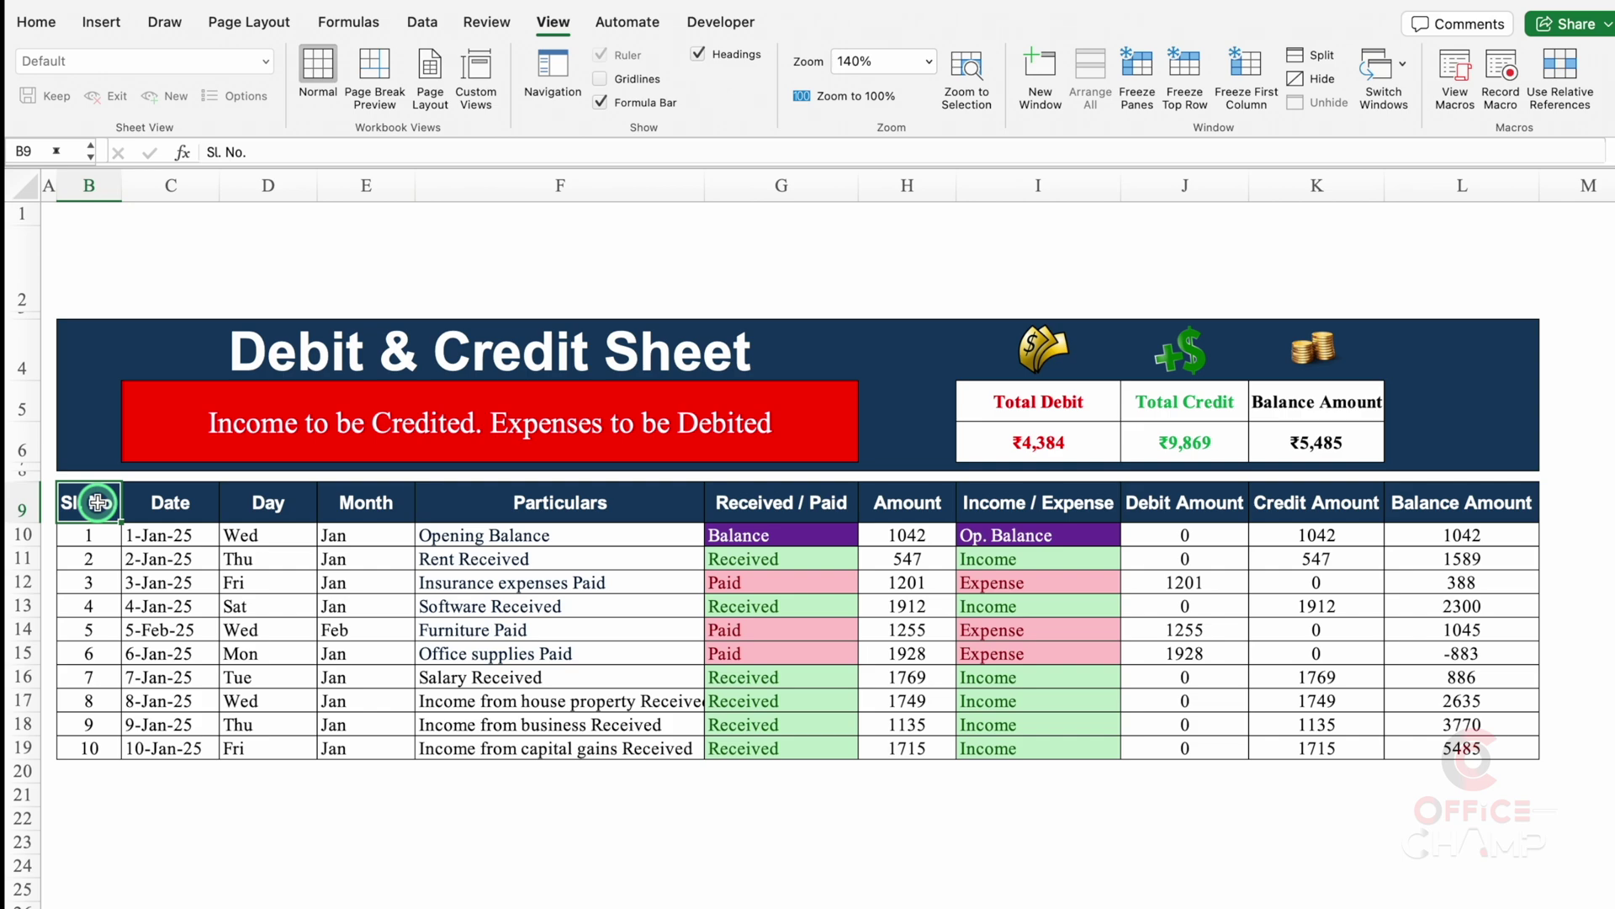
key("super+a")
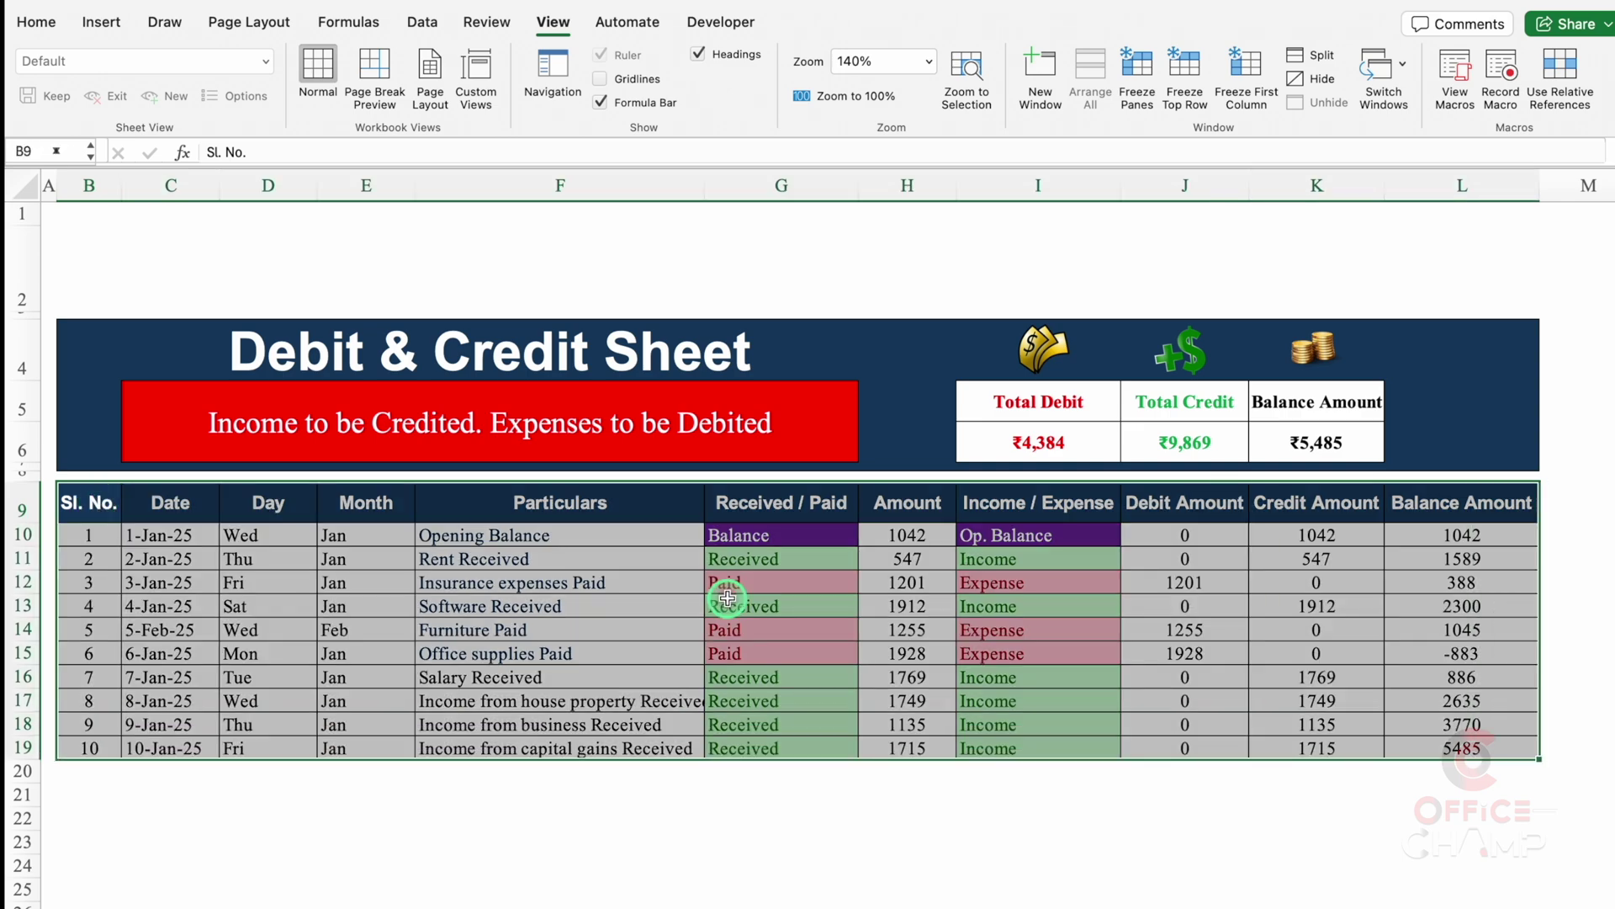
key("super+t")
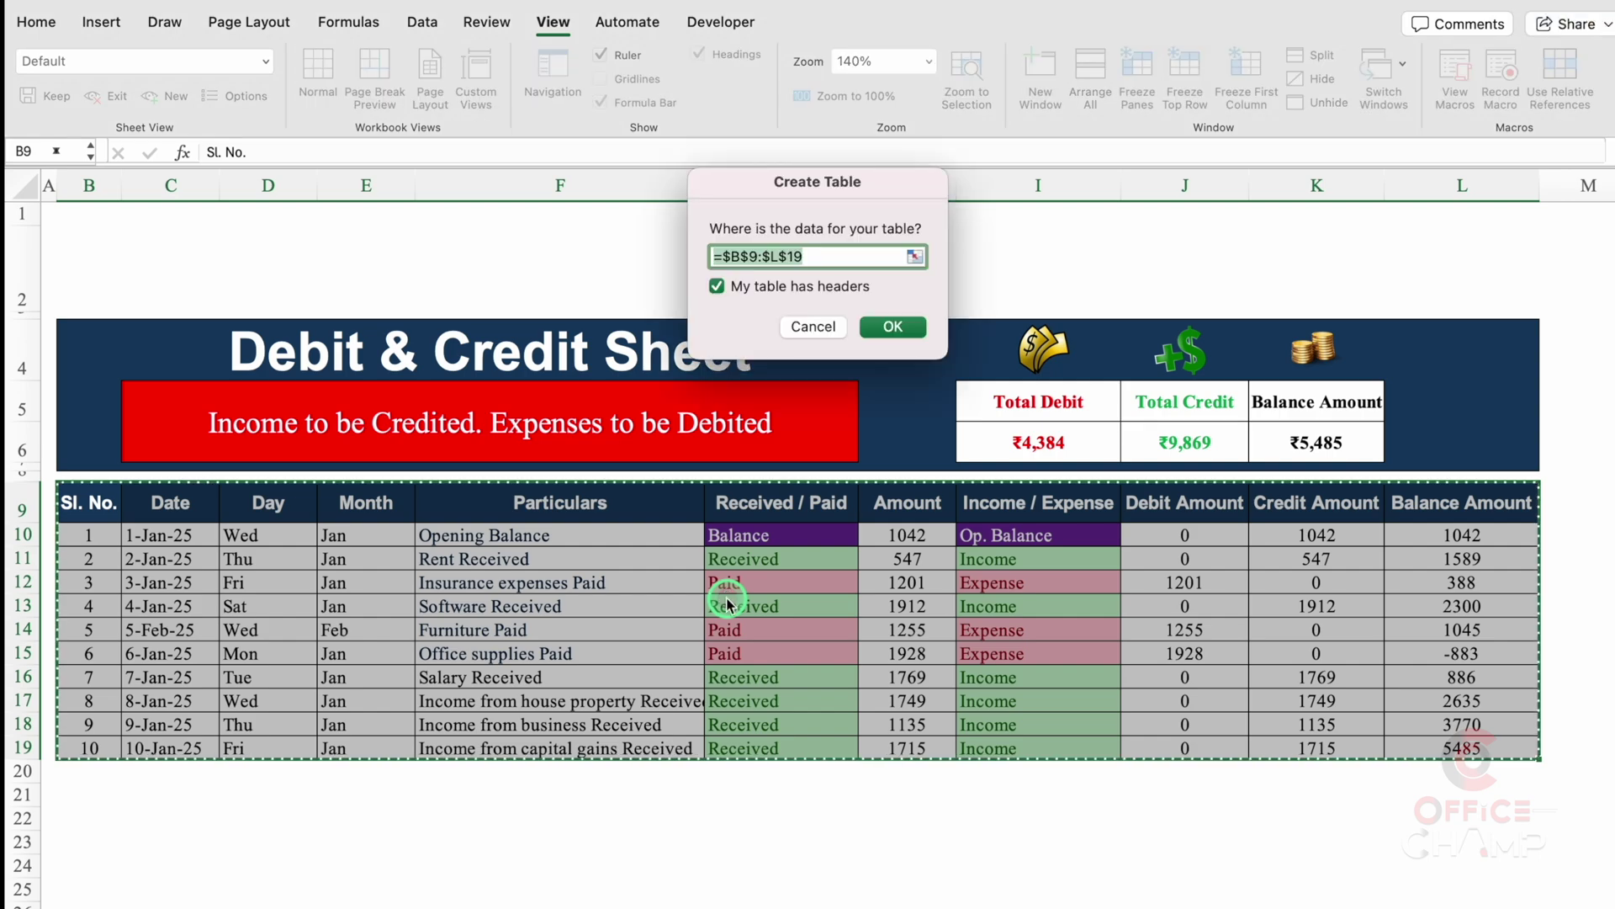
left_click(894, 328)
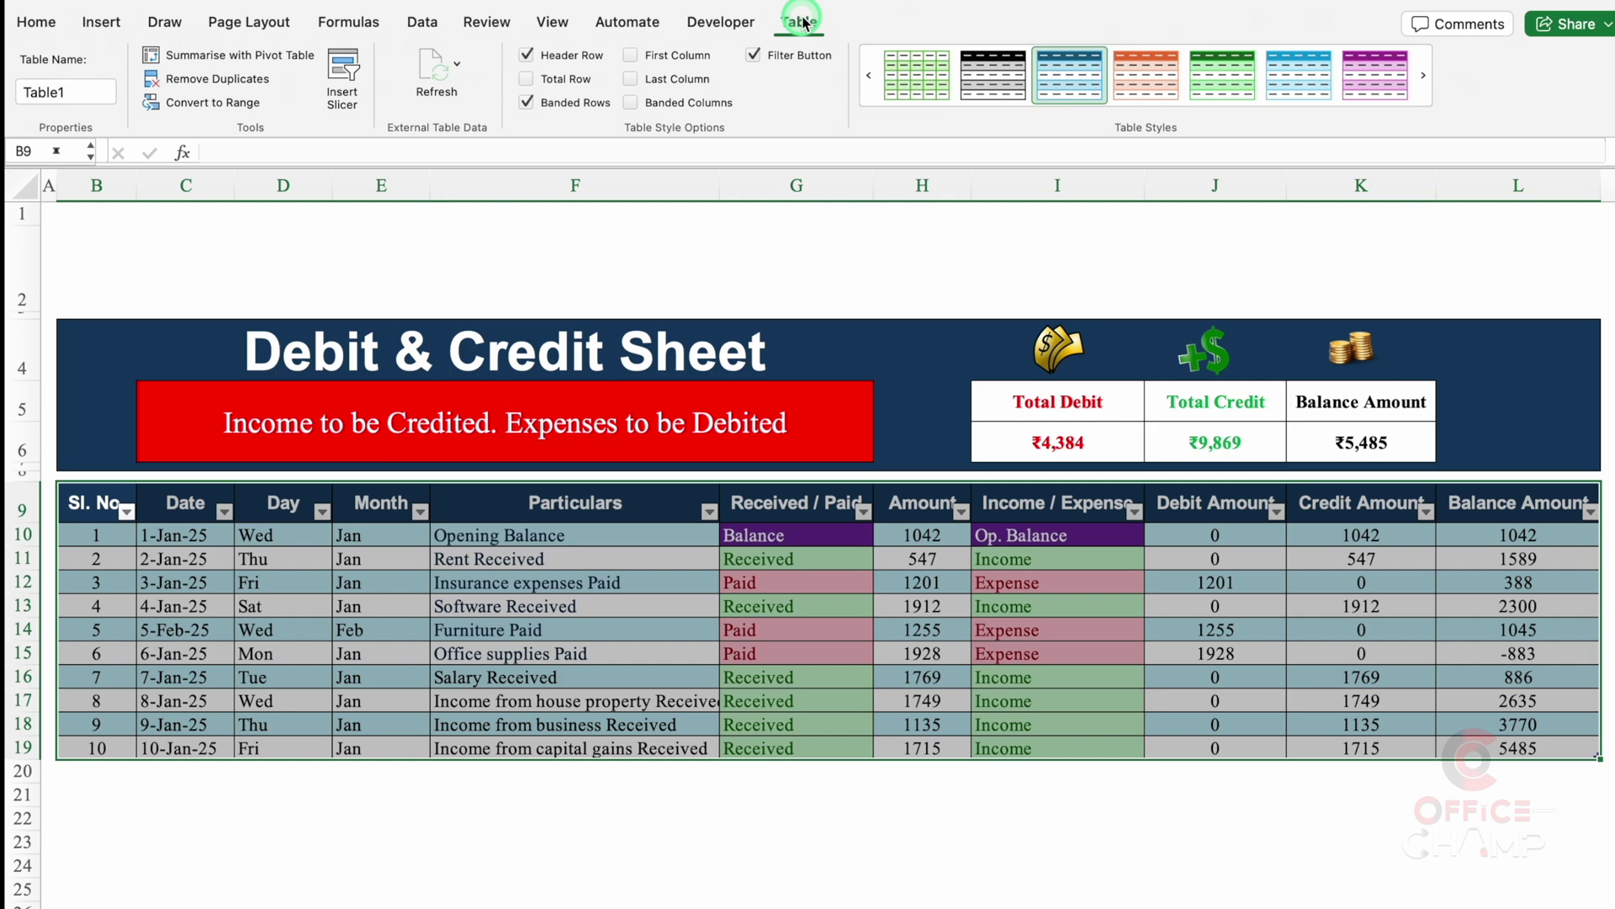
left_click(754, 55)
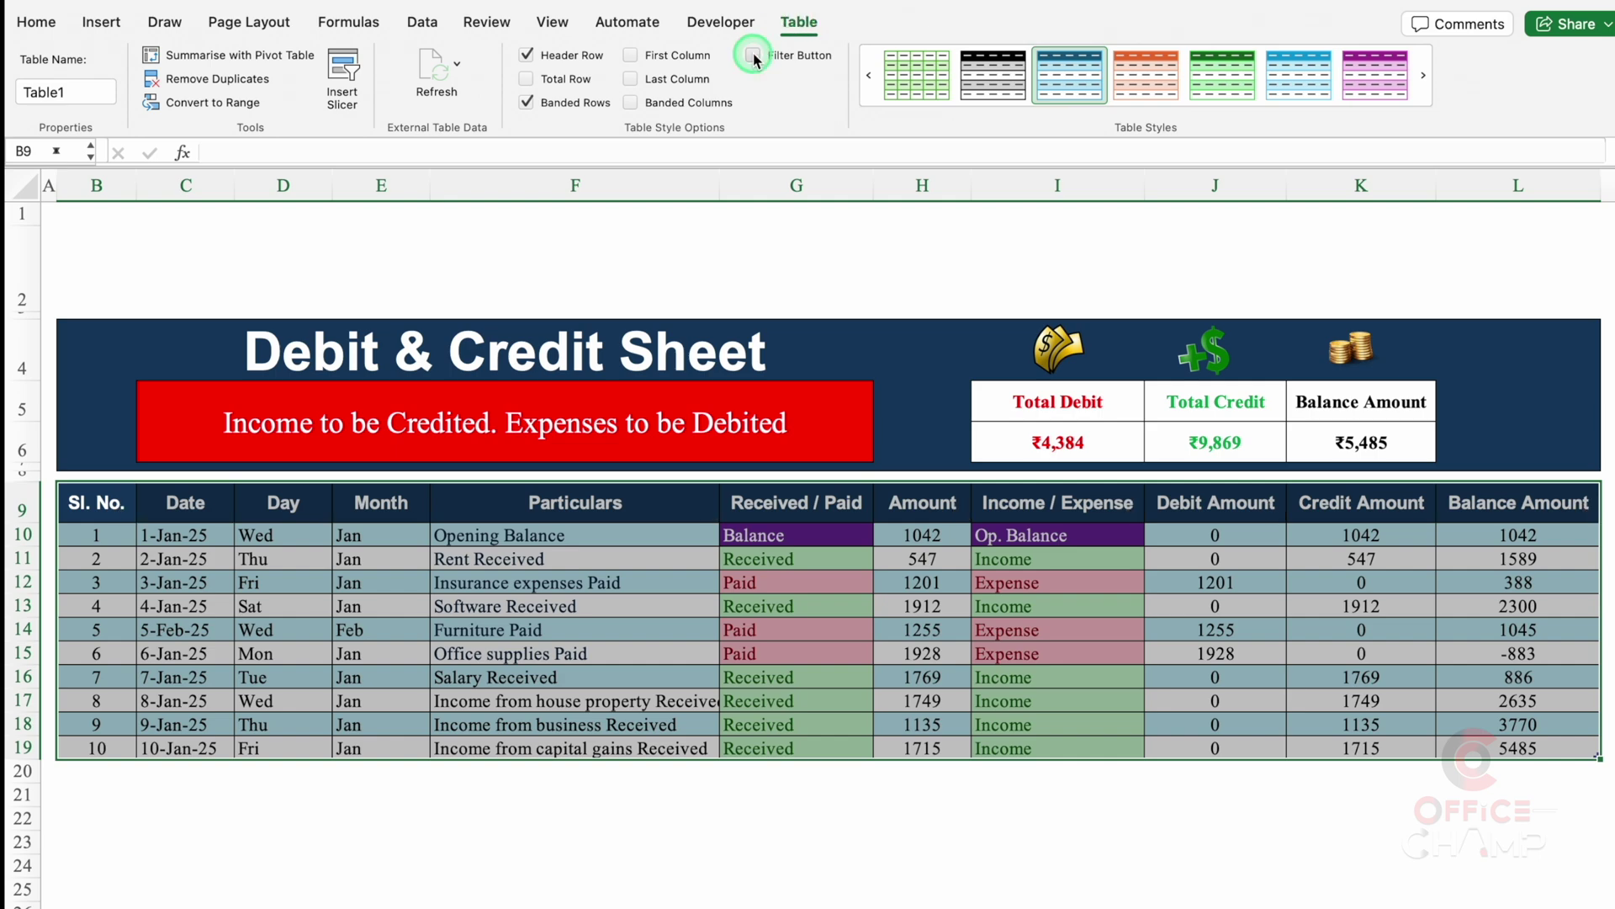
Apply the black-header gridded style, first in the third row of the Medium table styles, to the ledger table.
left_click(965, 269)
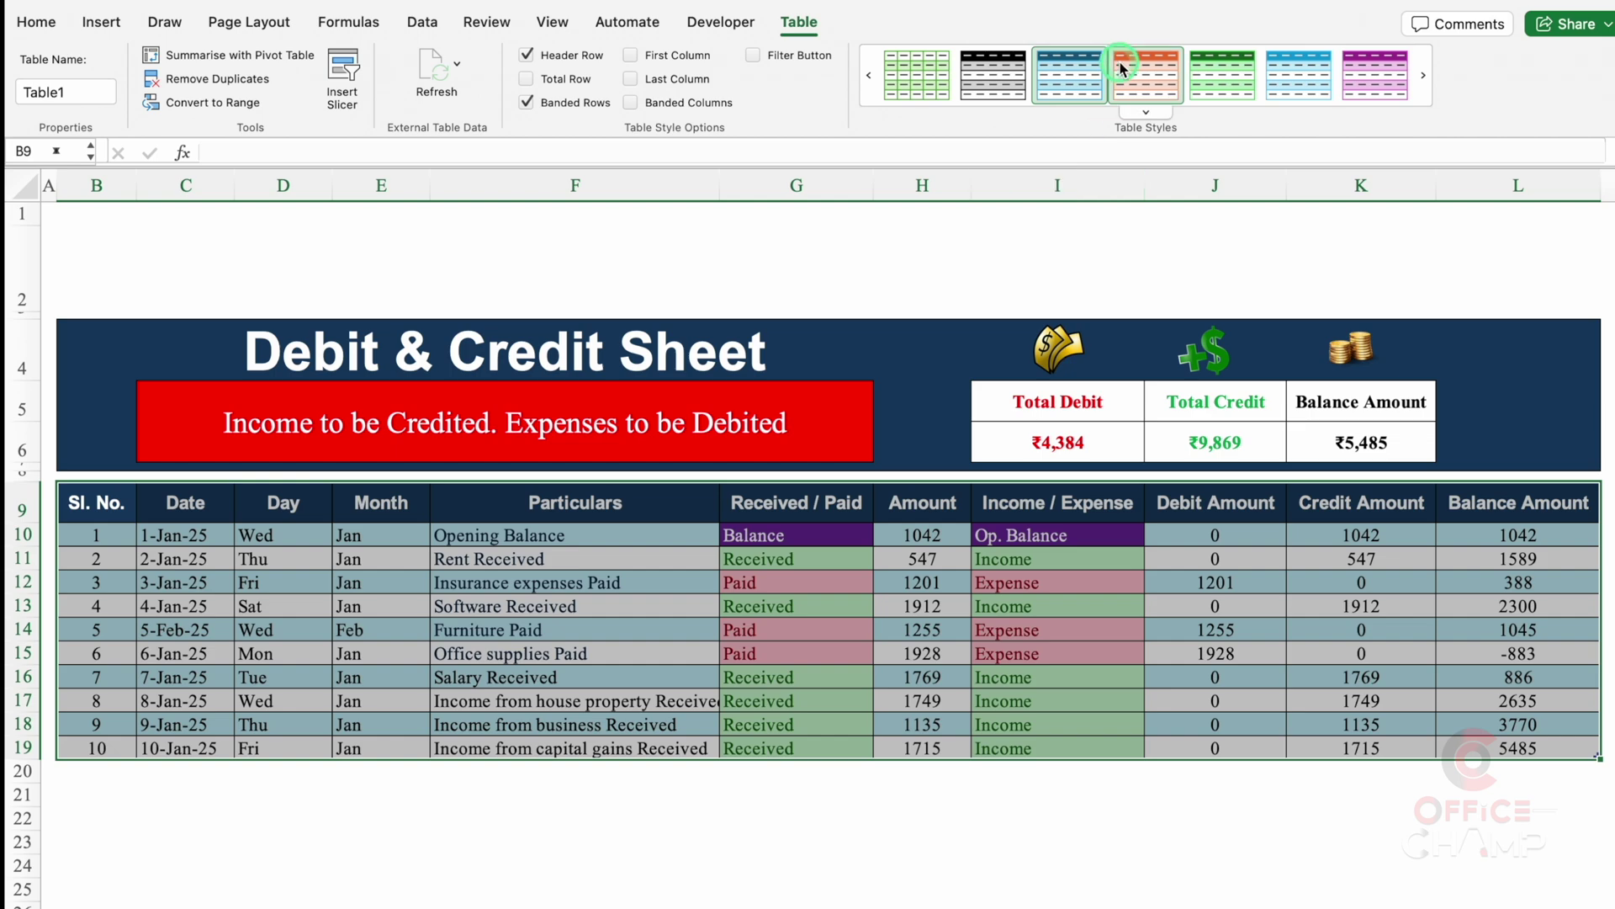
left_click(1147, 112)
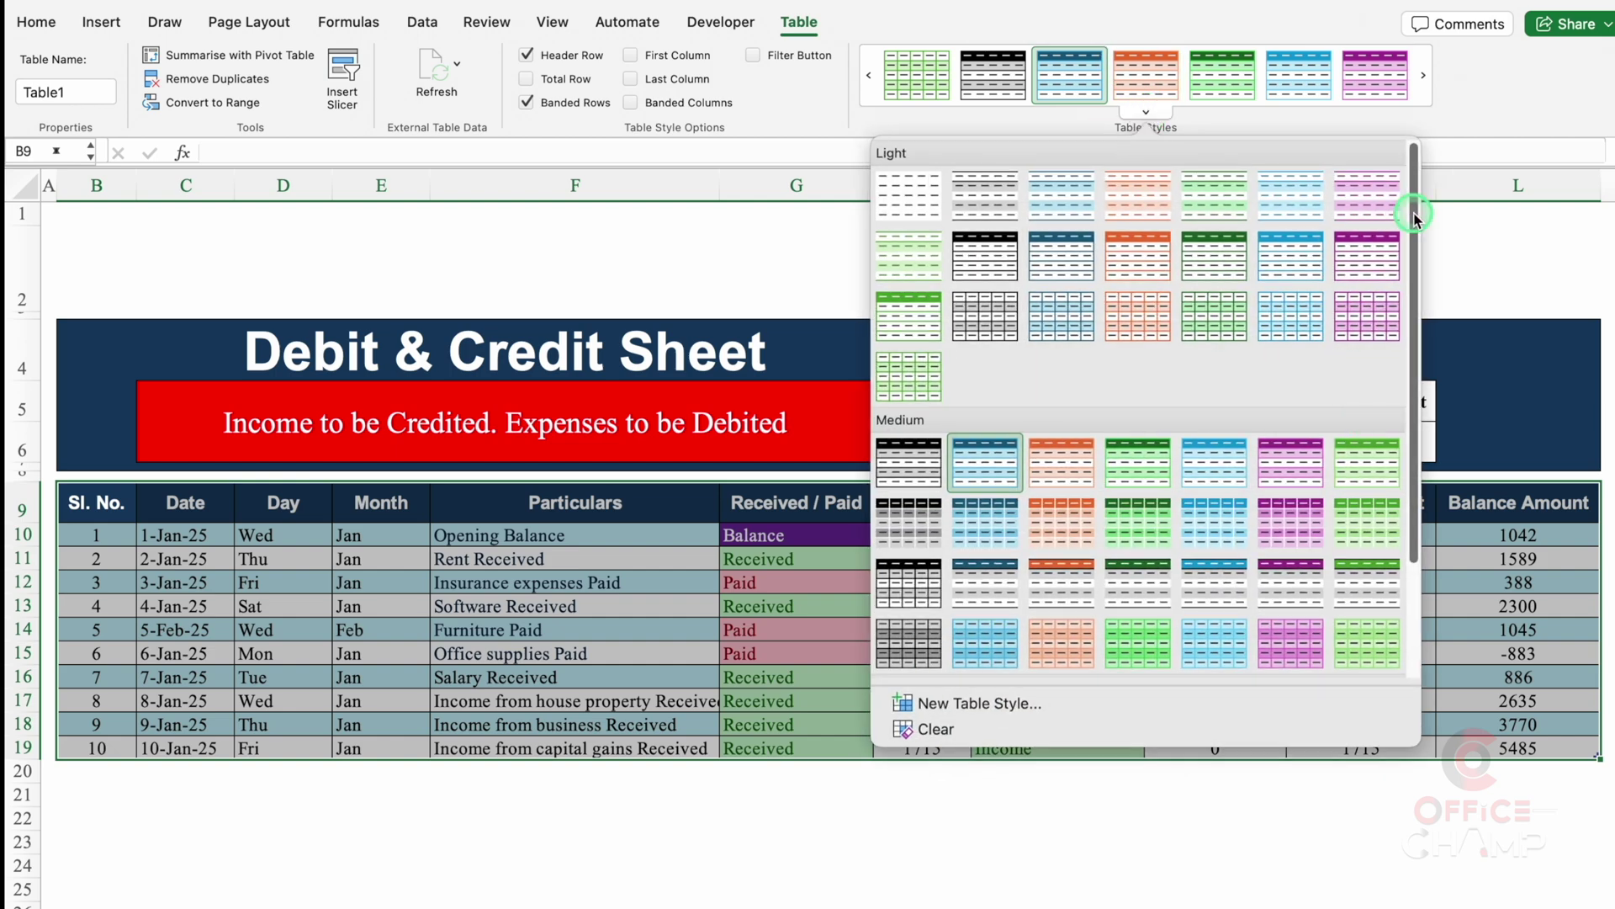
left_click_drag(1414, 216, 1427, 393)
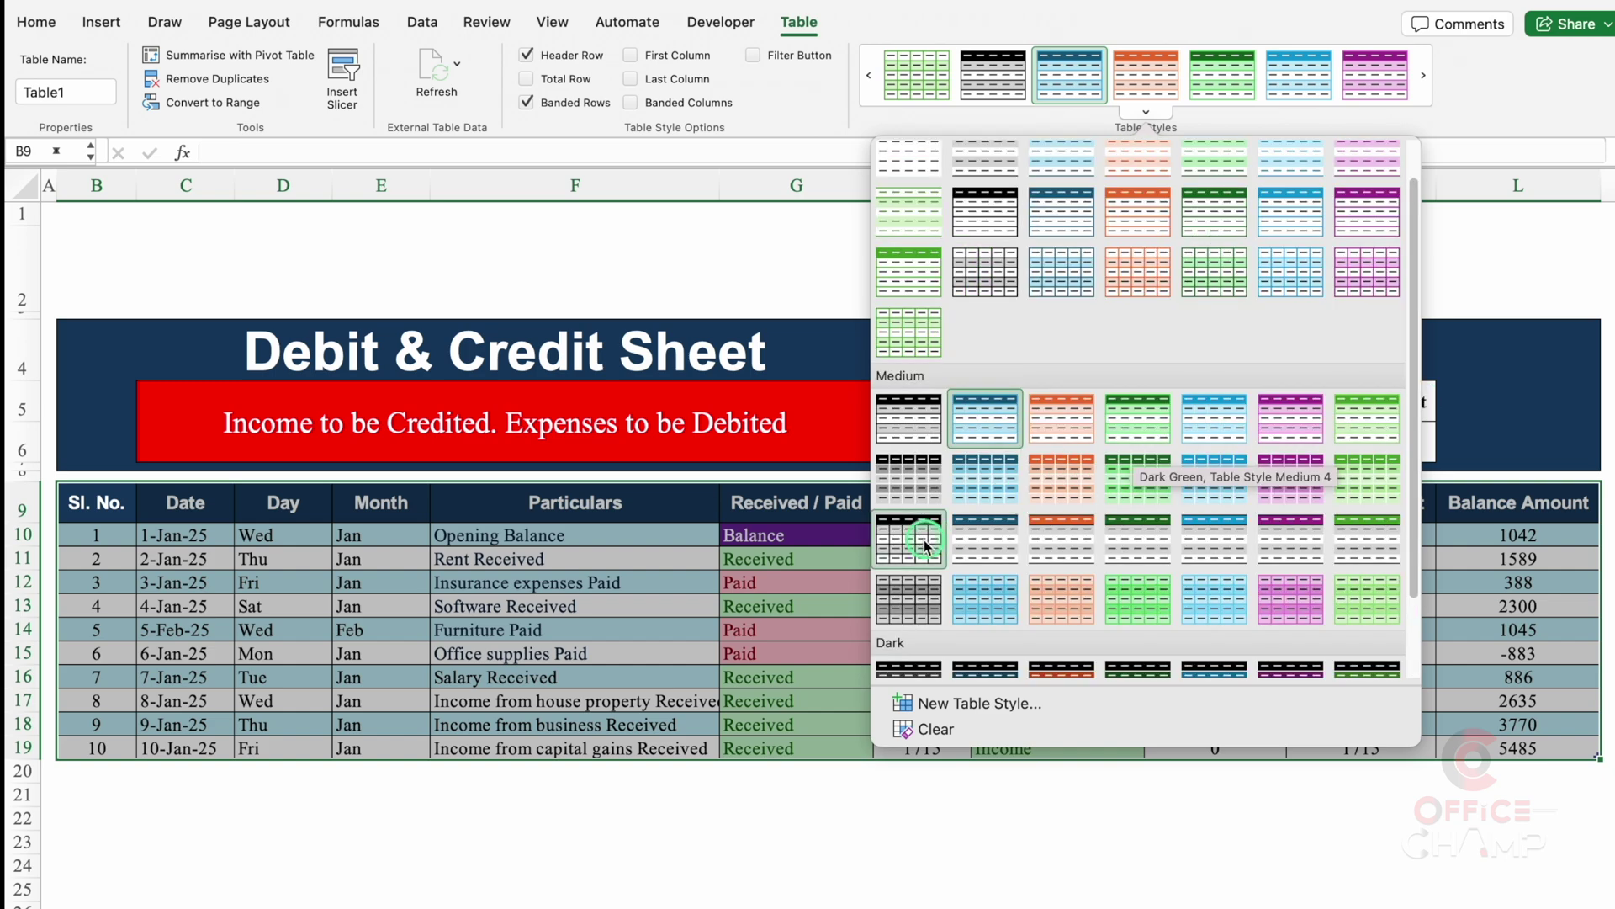
left_click(925, 543)
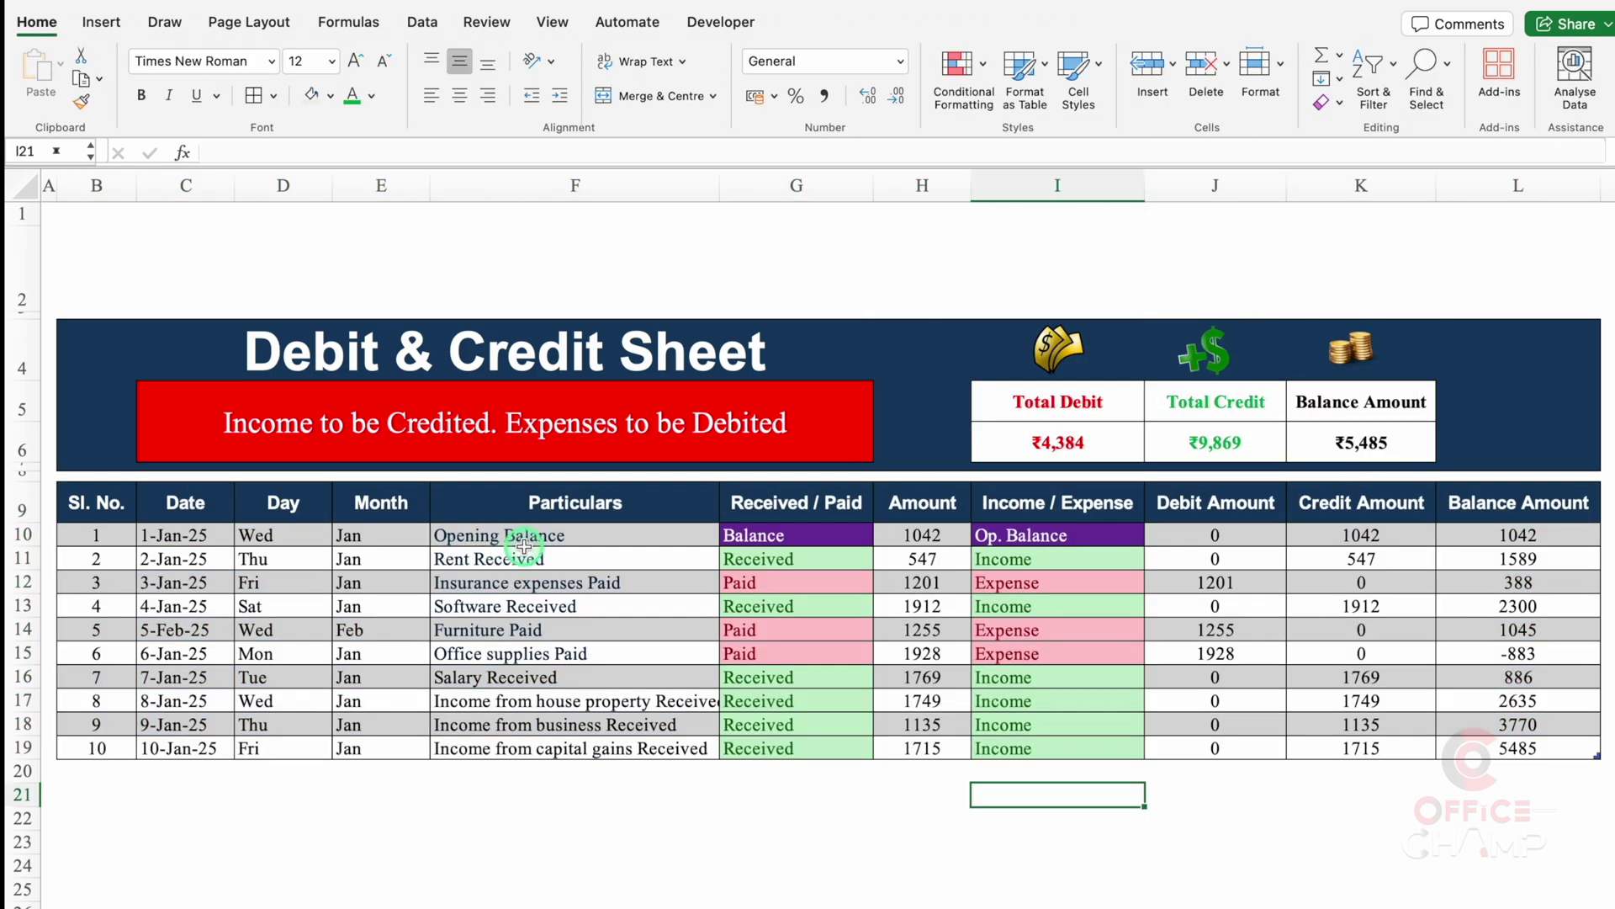
Insert a slicer for the Month field of the ledger table.
left_click(521, 543)
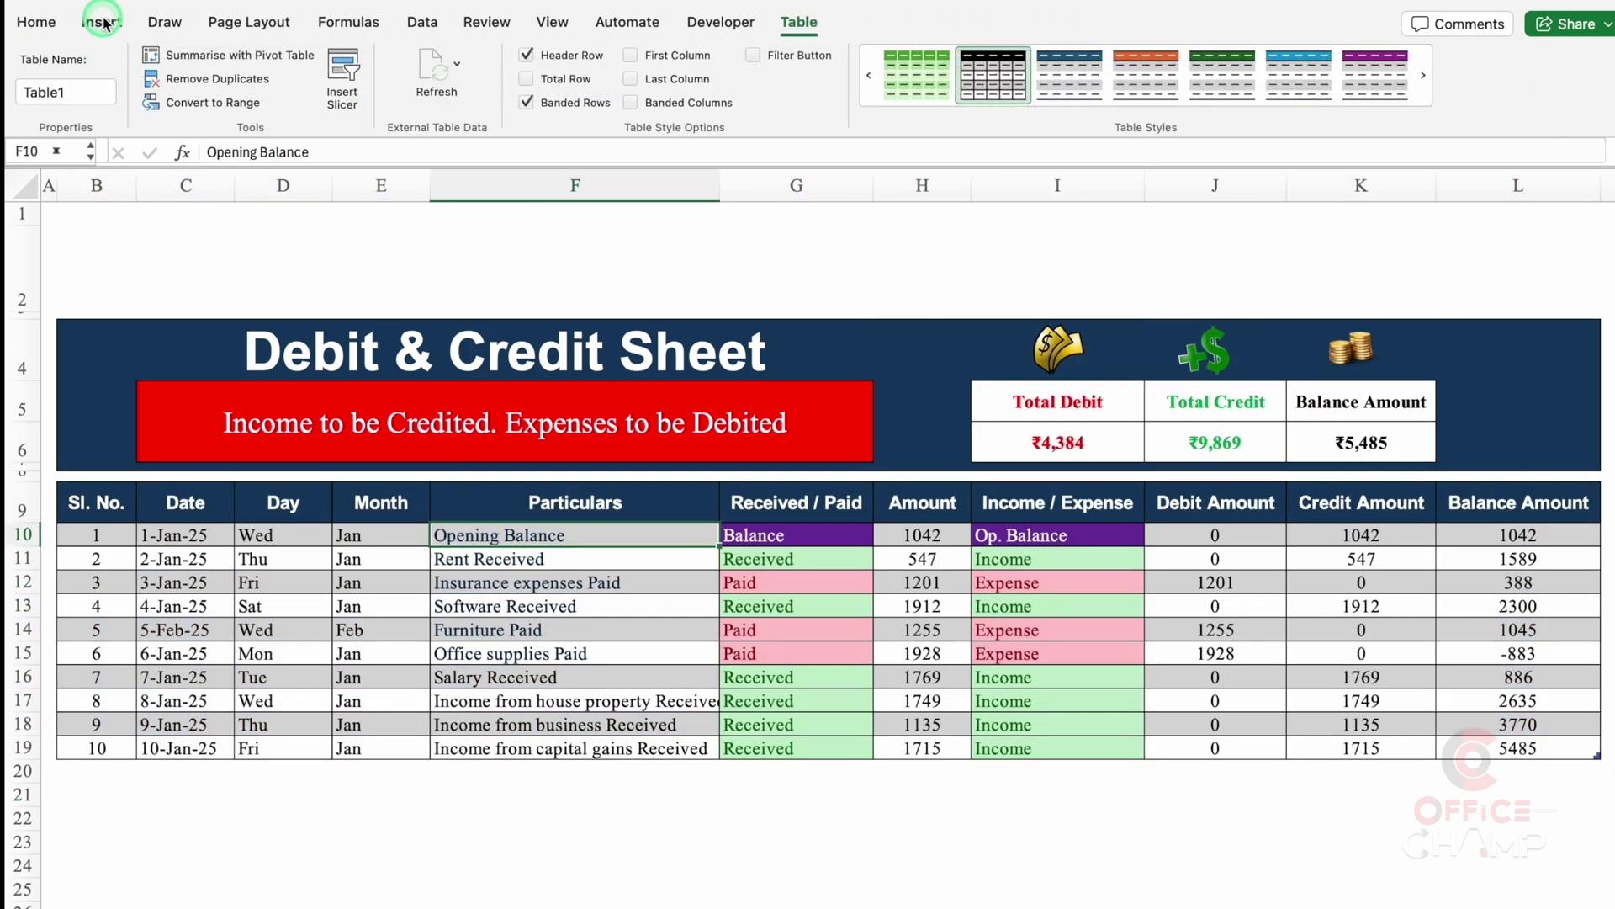
left_click(102, 22)
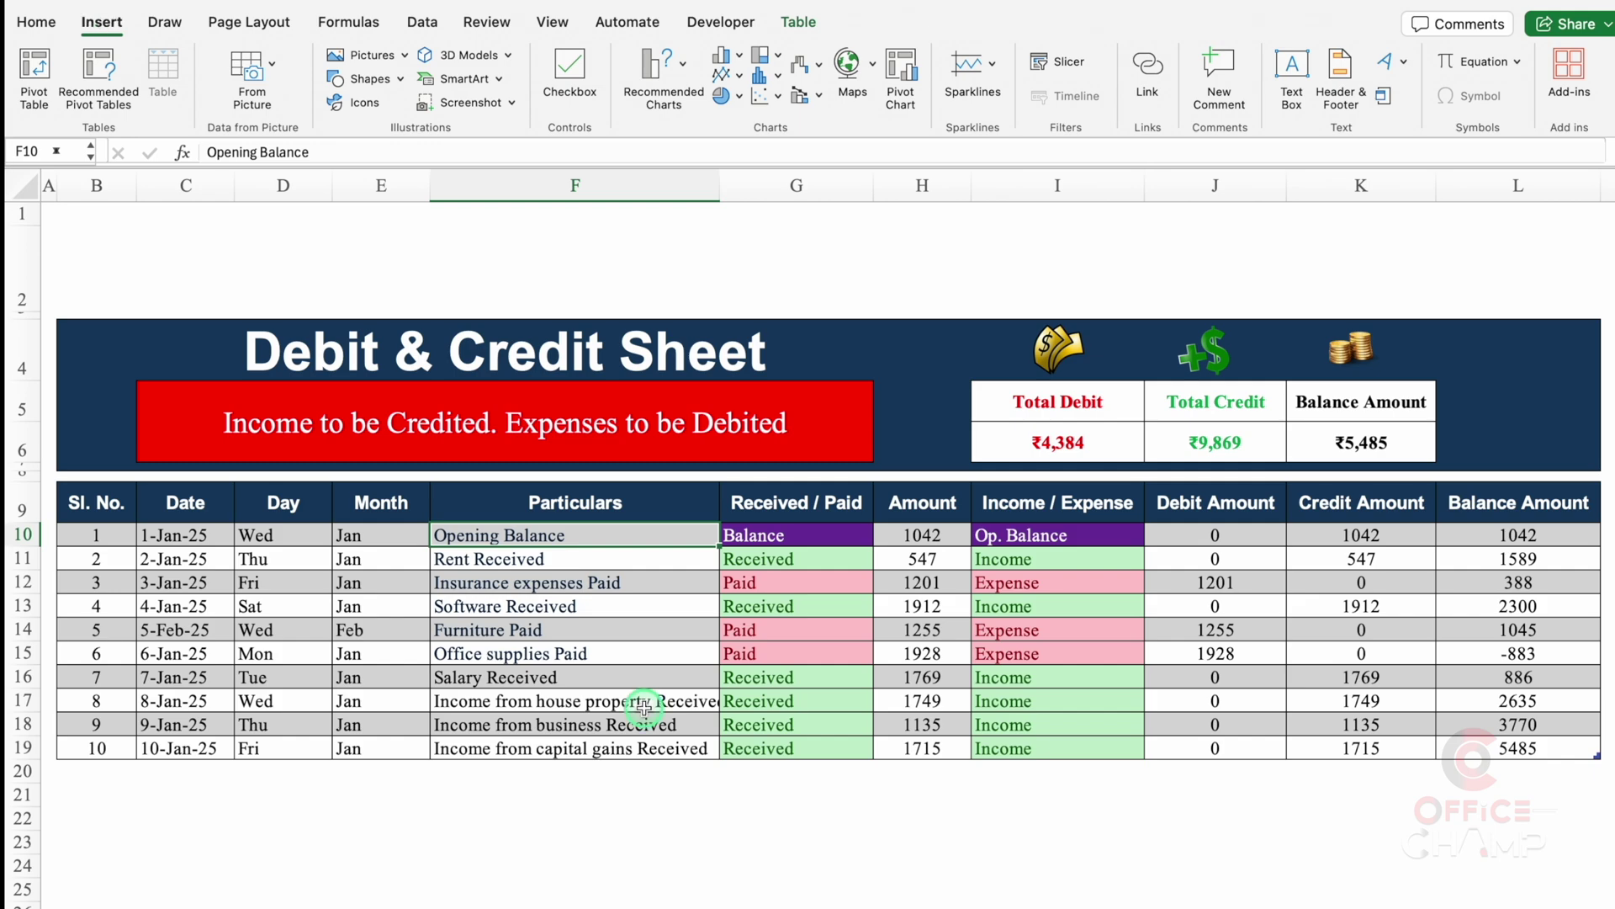
left_click(1058, 64)
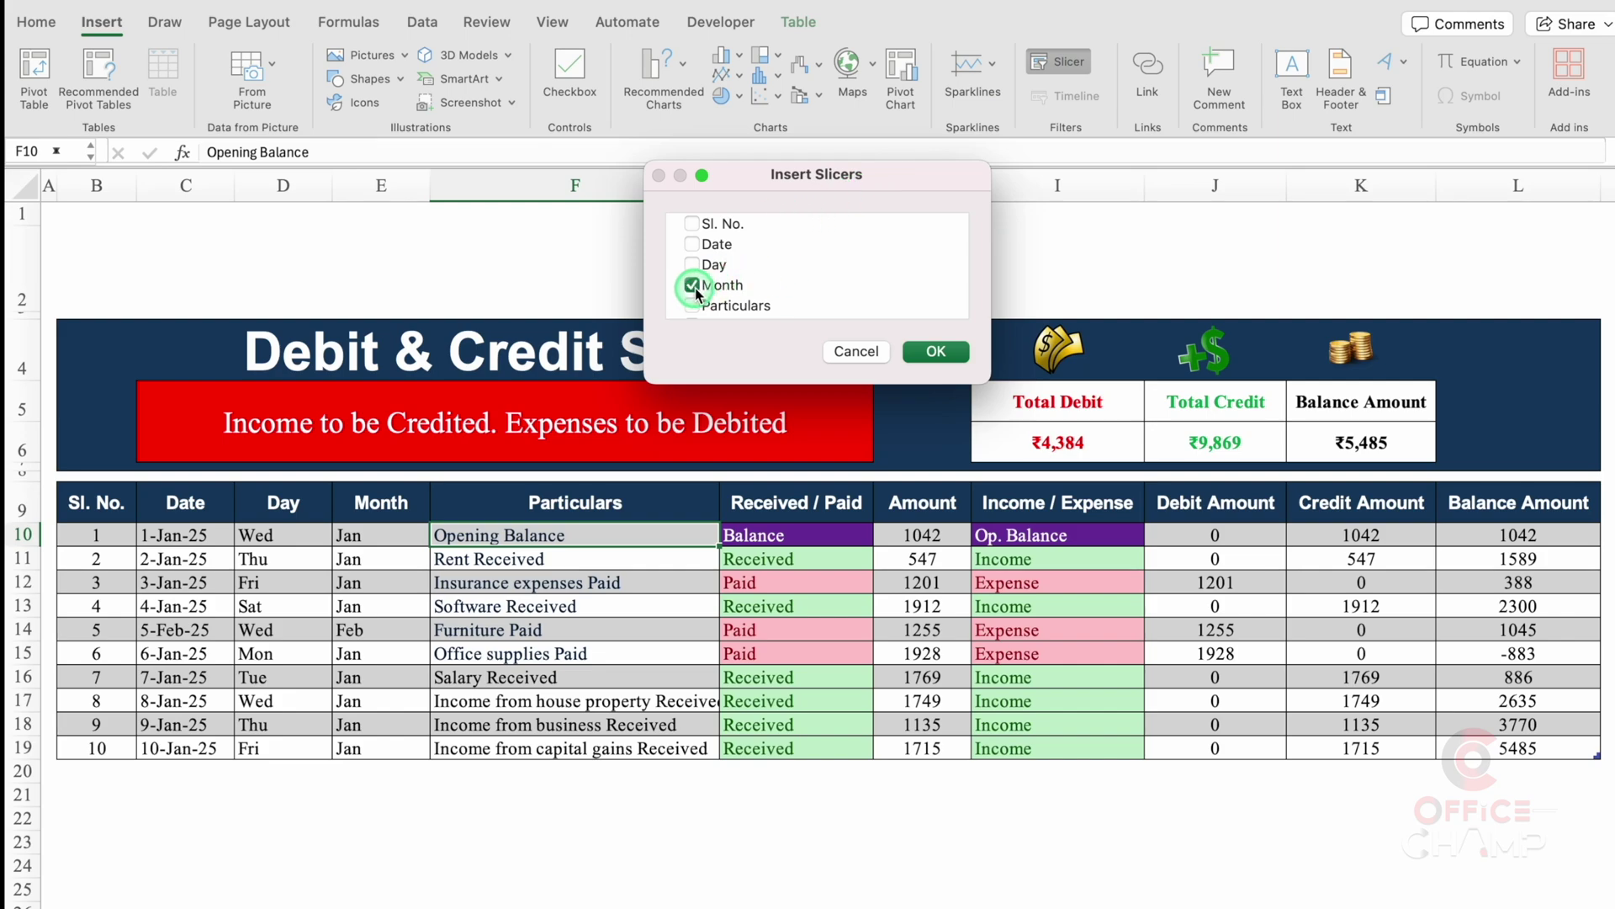
left_click(939, 352)
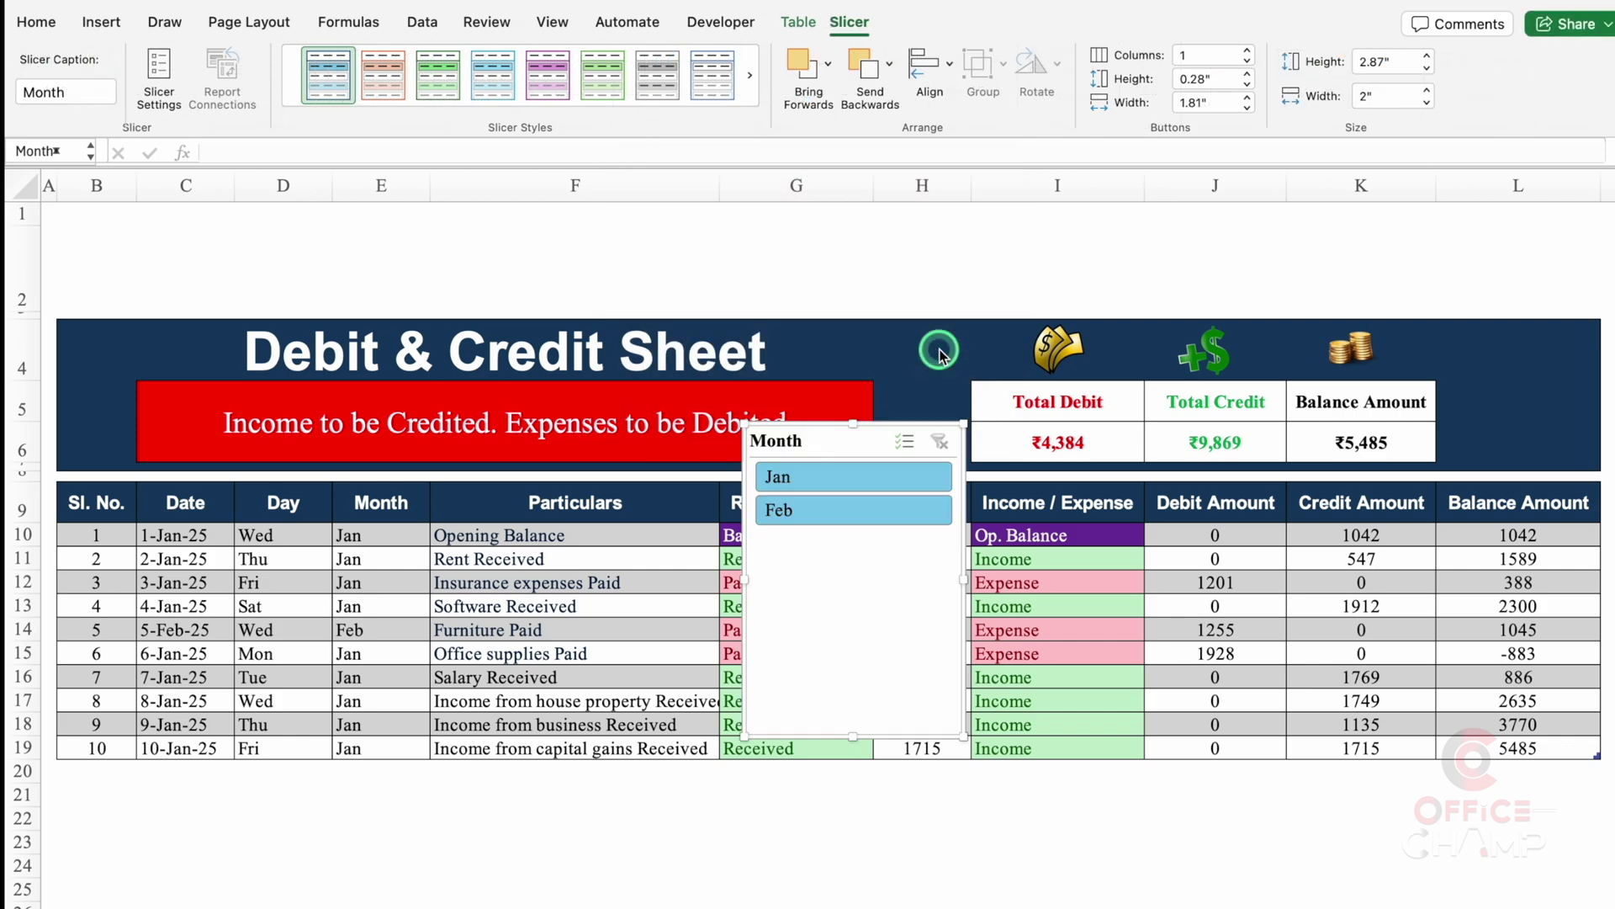
Move the Month slicer up over the banner title and change the dates in C17 to 8-Mar-25 and C19 to 10-Aug-25.
left_click_drag(956, 450, 678, 343)
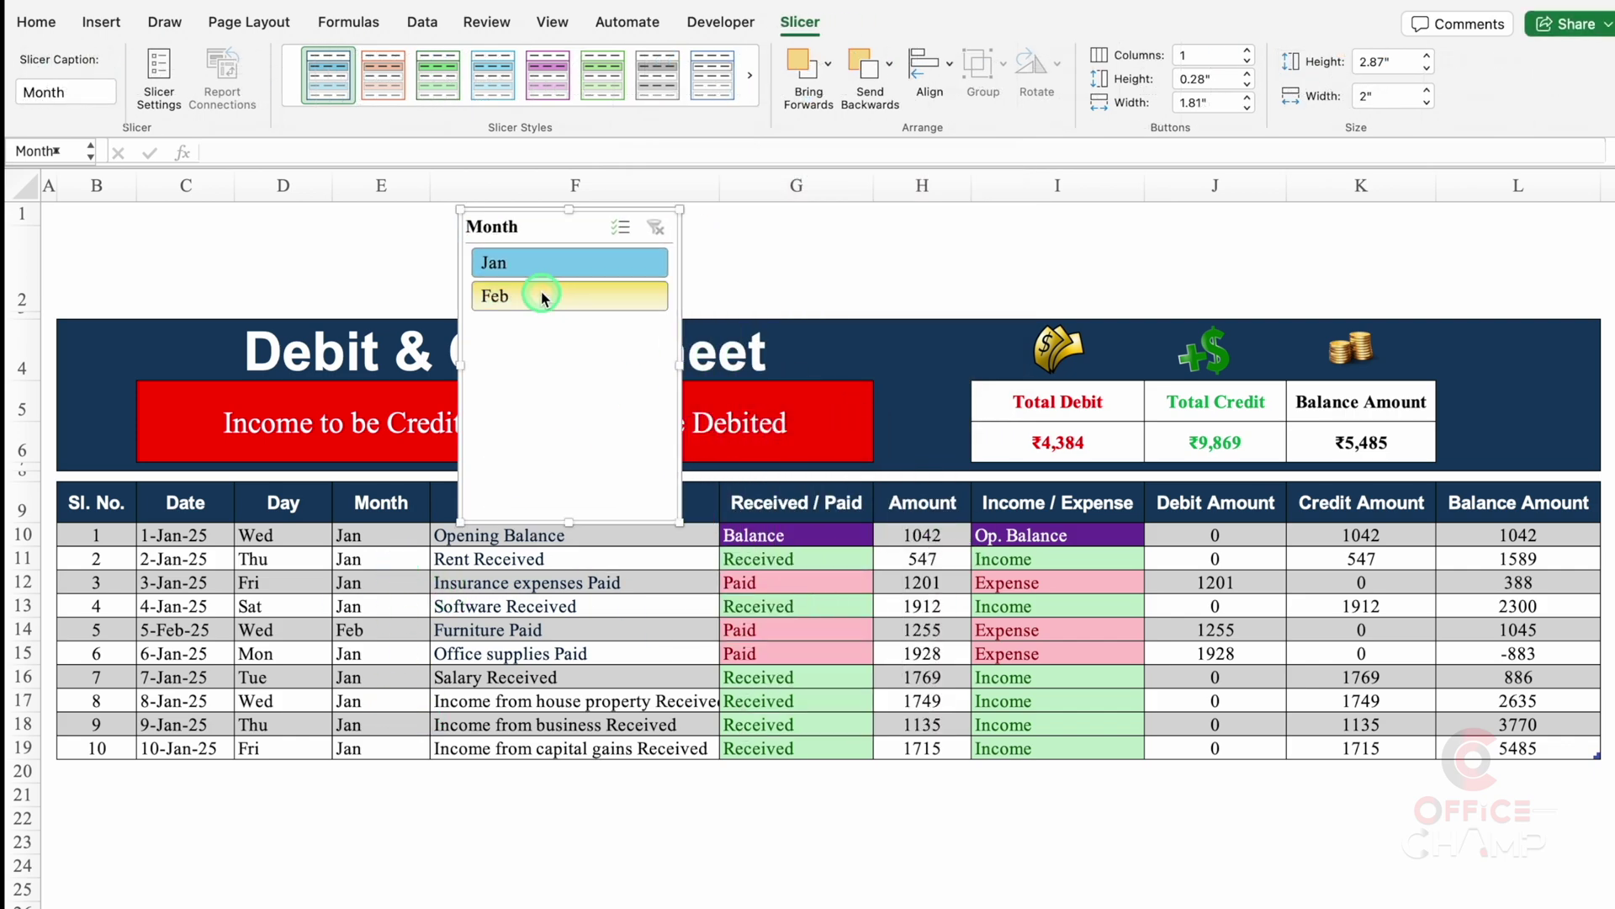
left_click(204, 701)
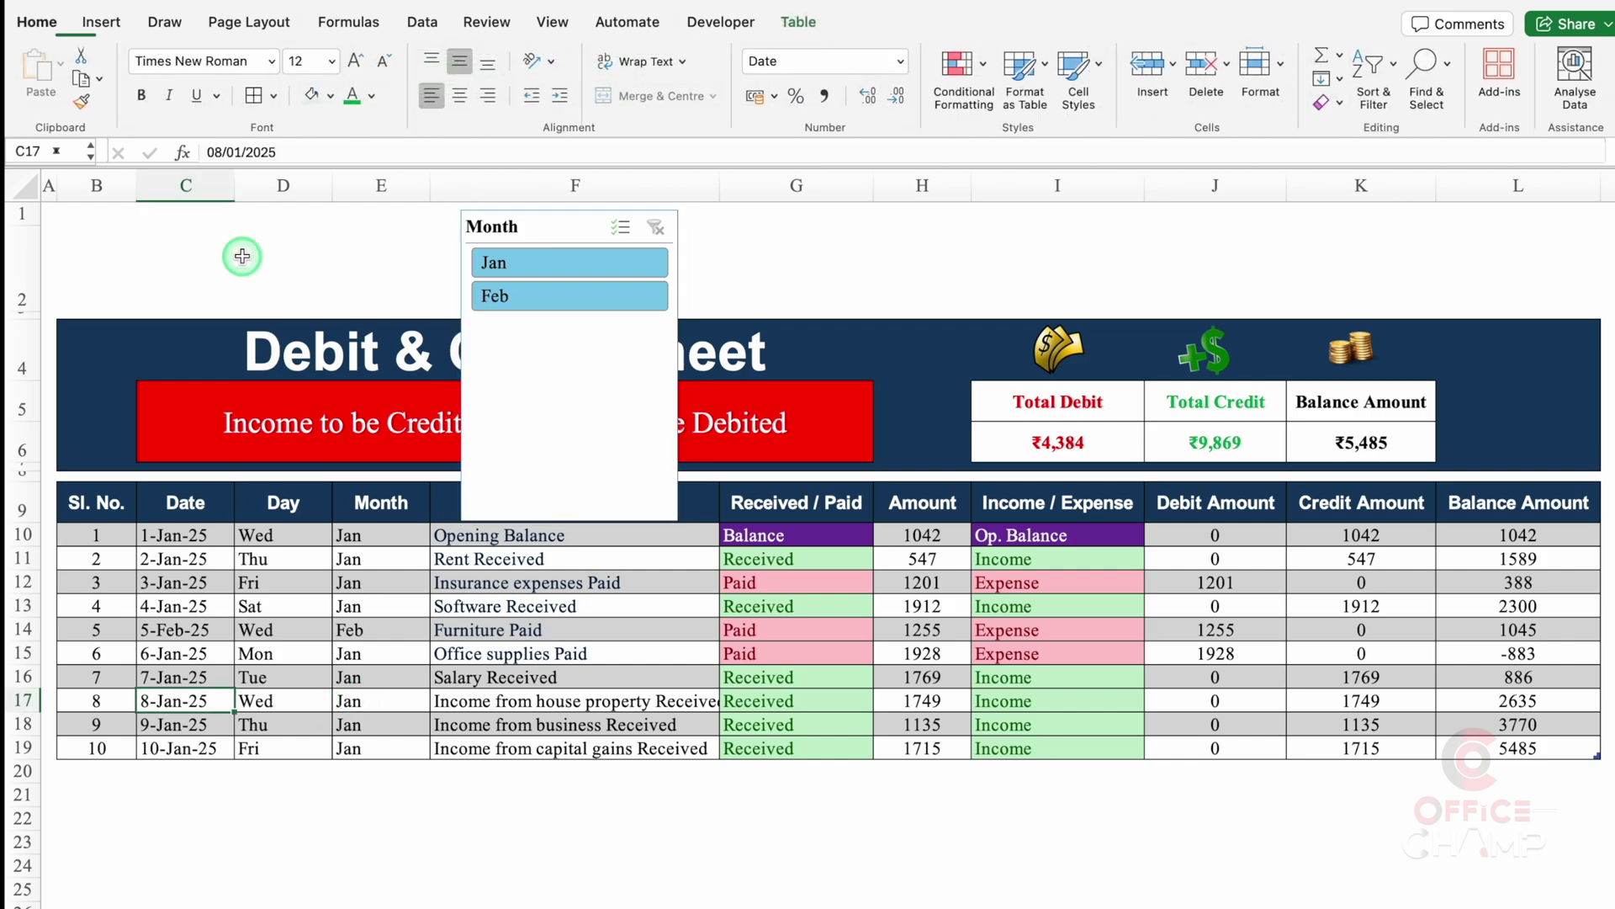
left_click(243, 152)
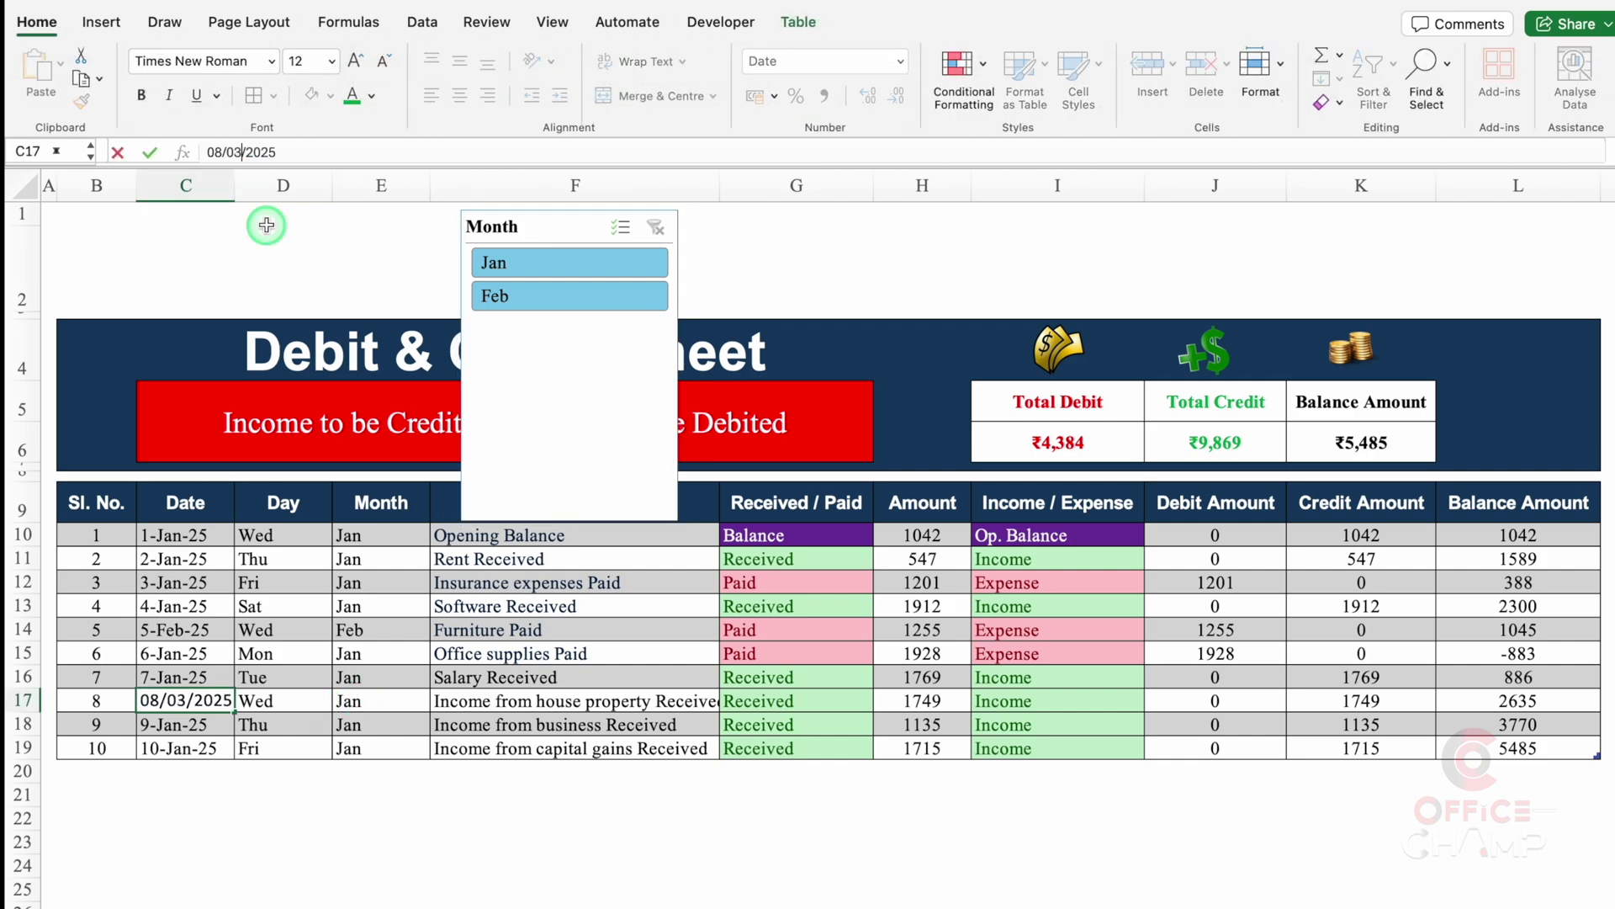
type("3")
key("Return")
left_click(225, 745)
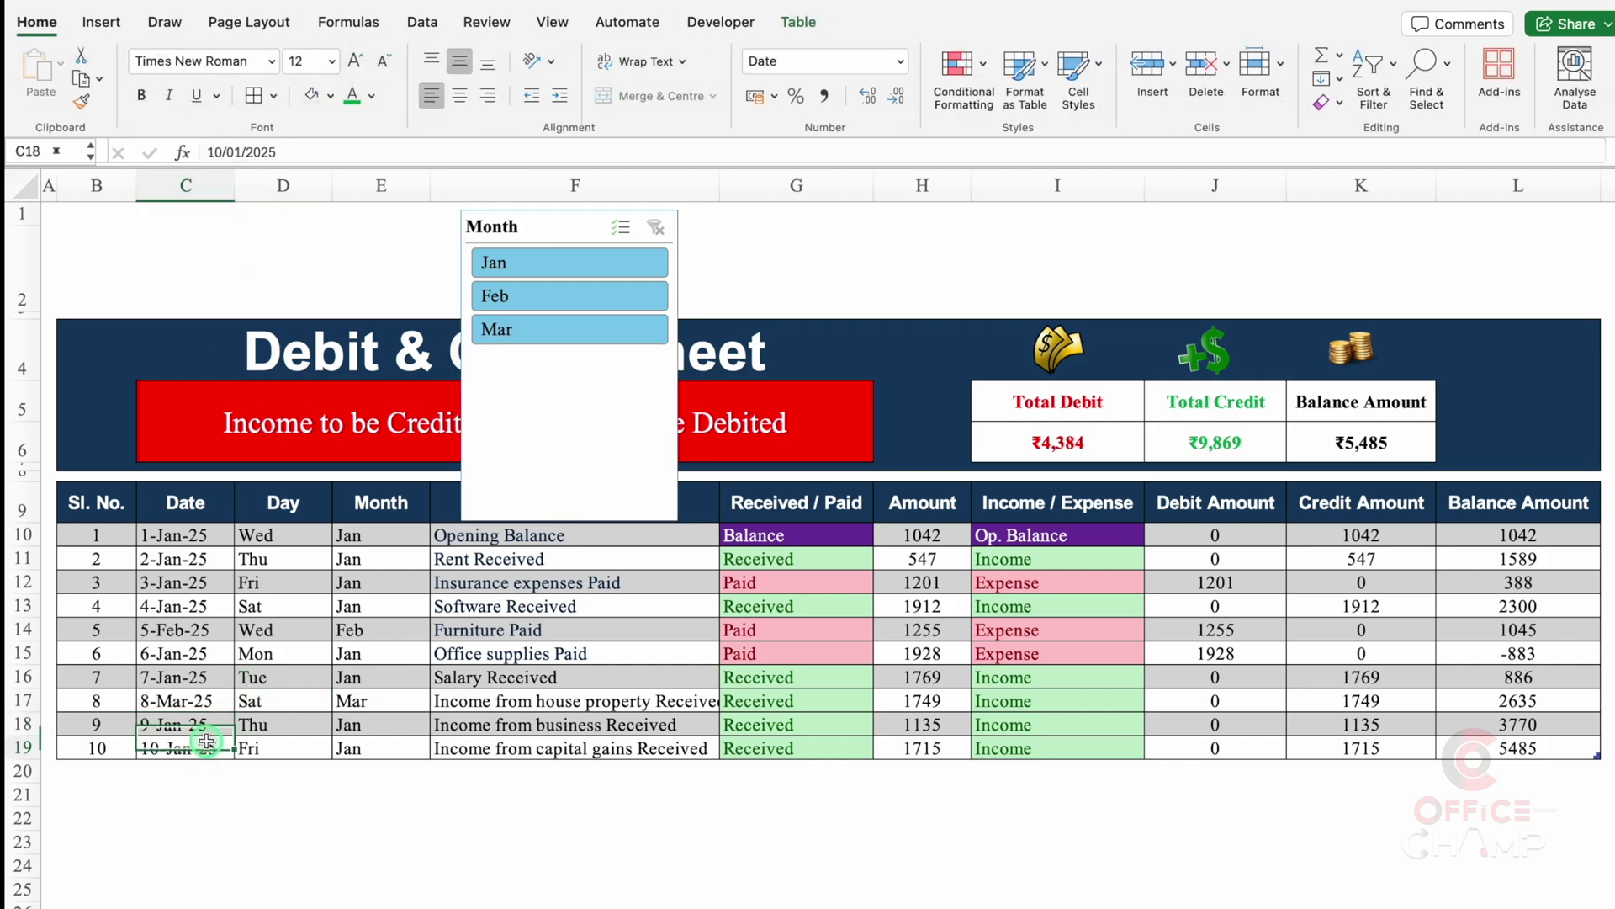
left_click(242, 152)
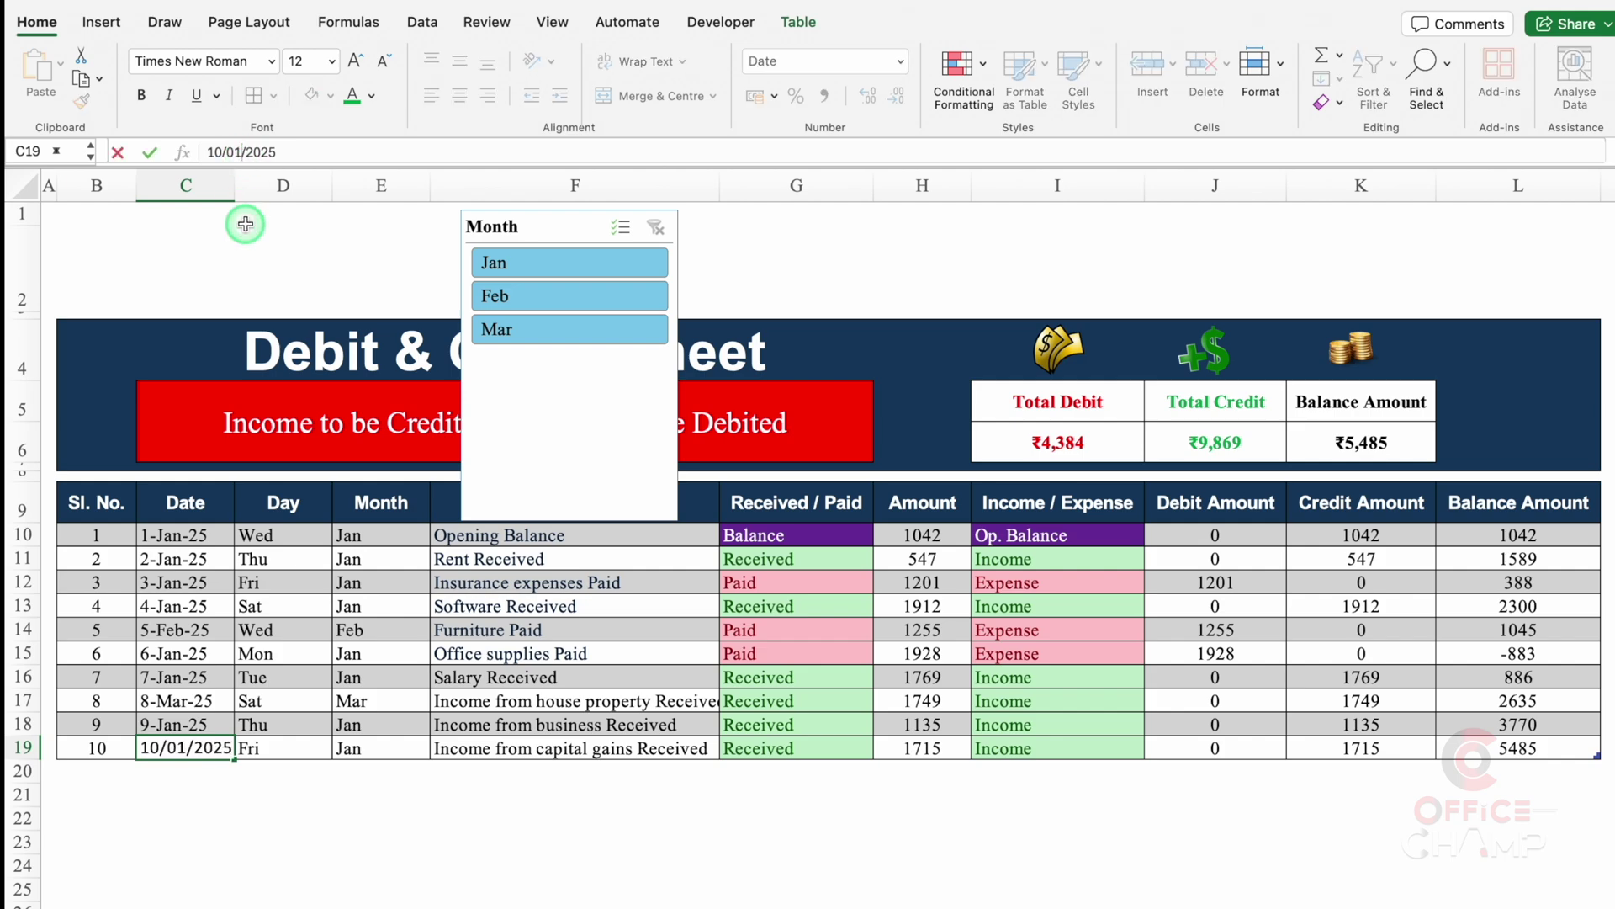
key("Return")
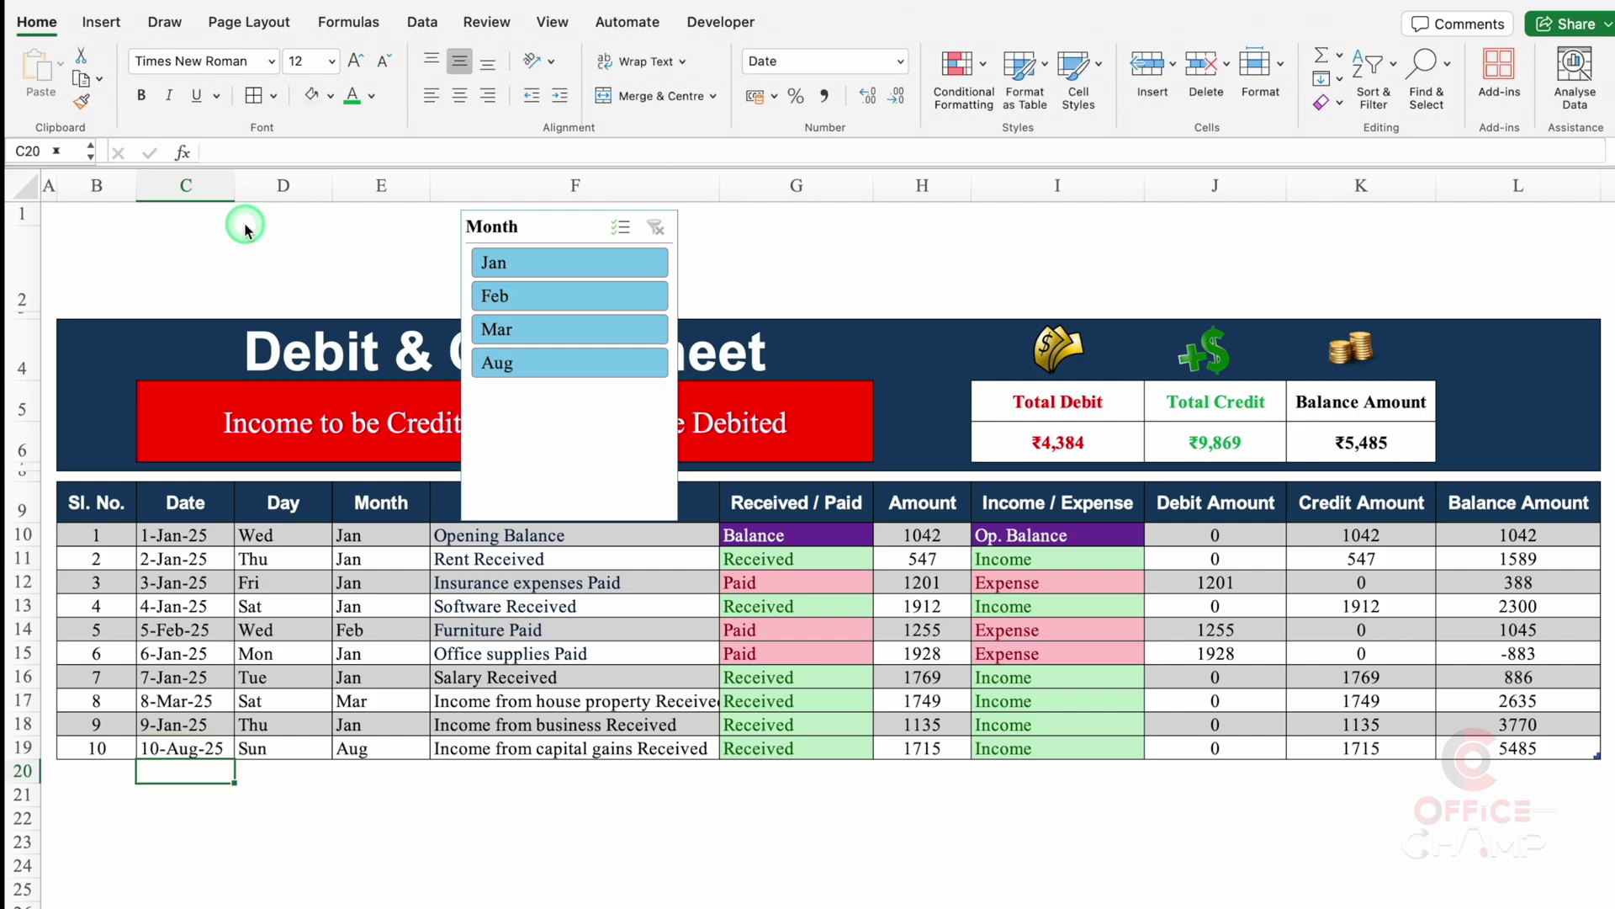
Give the Month slicer 6 columns, resize it to about 0.81" high by 7.58" wide, and place it above the banner starting at column B.
left_click(678, 388)
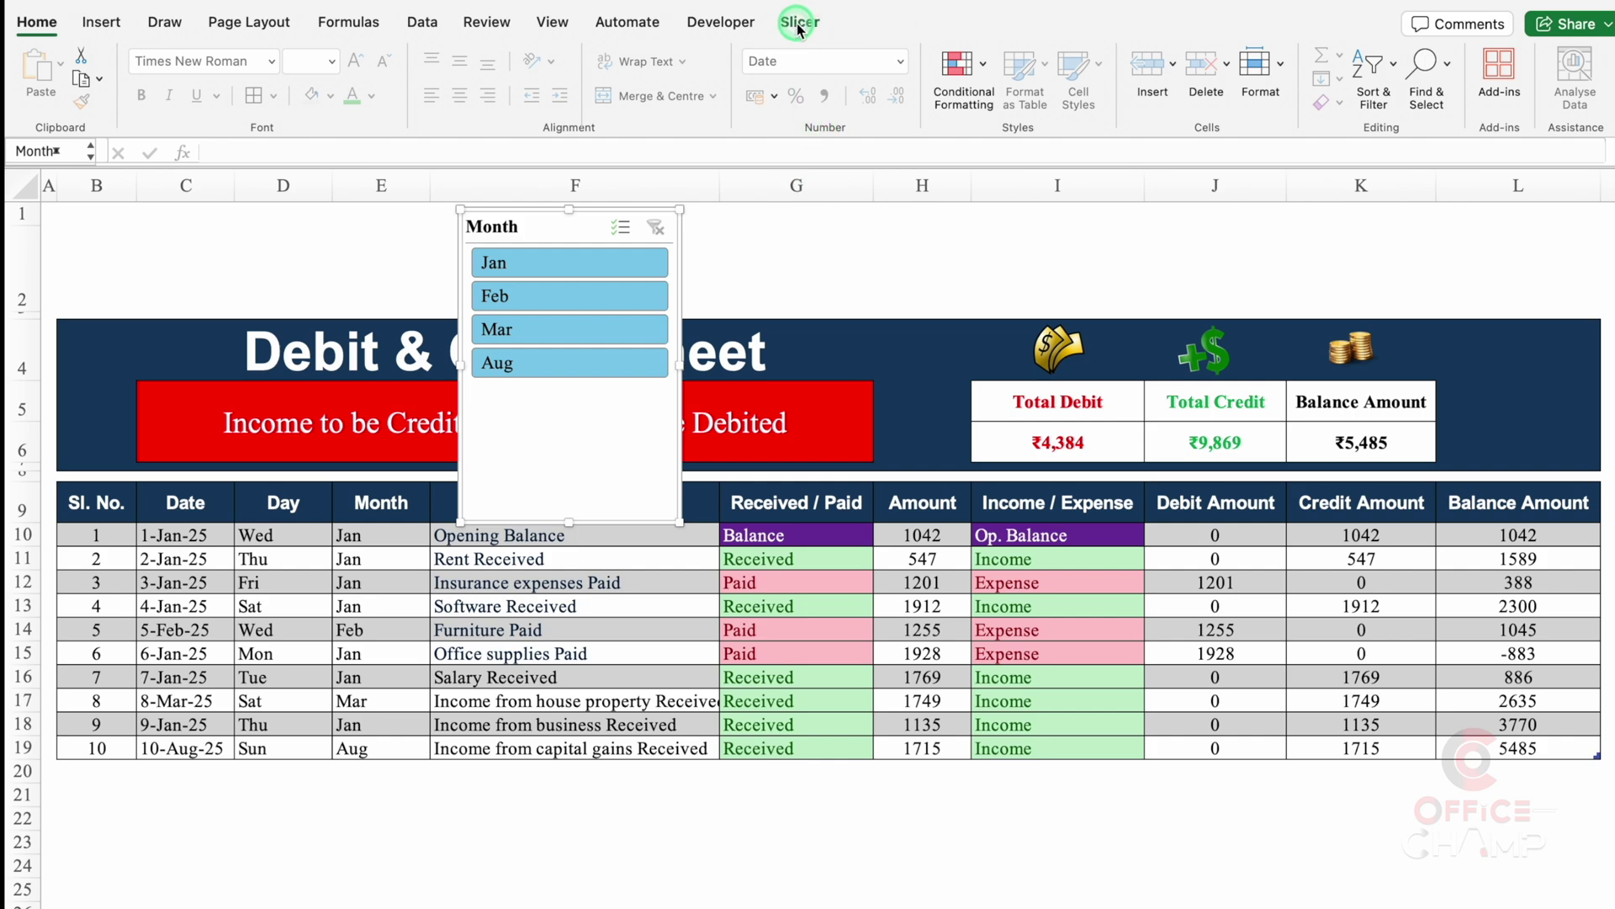
left_click(799, 23)
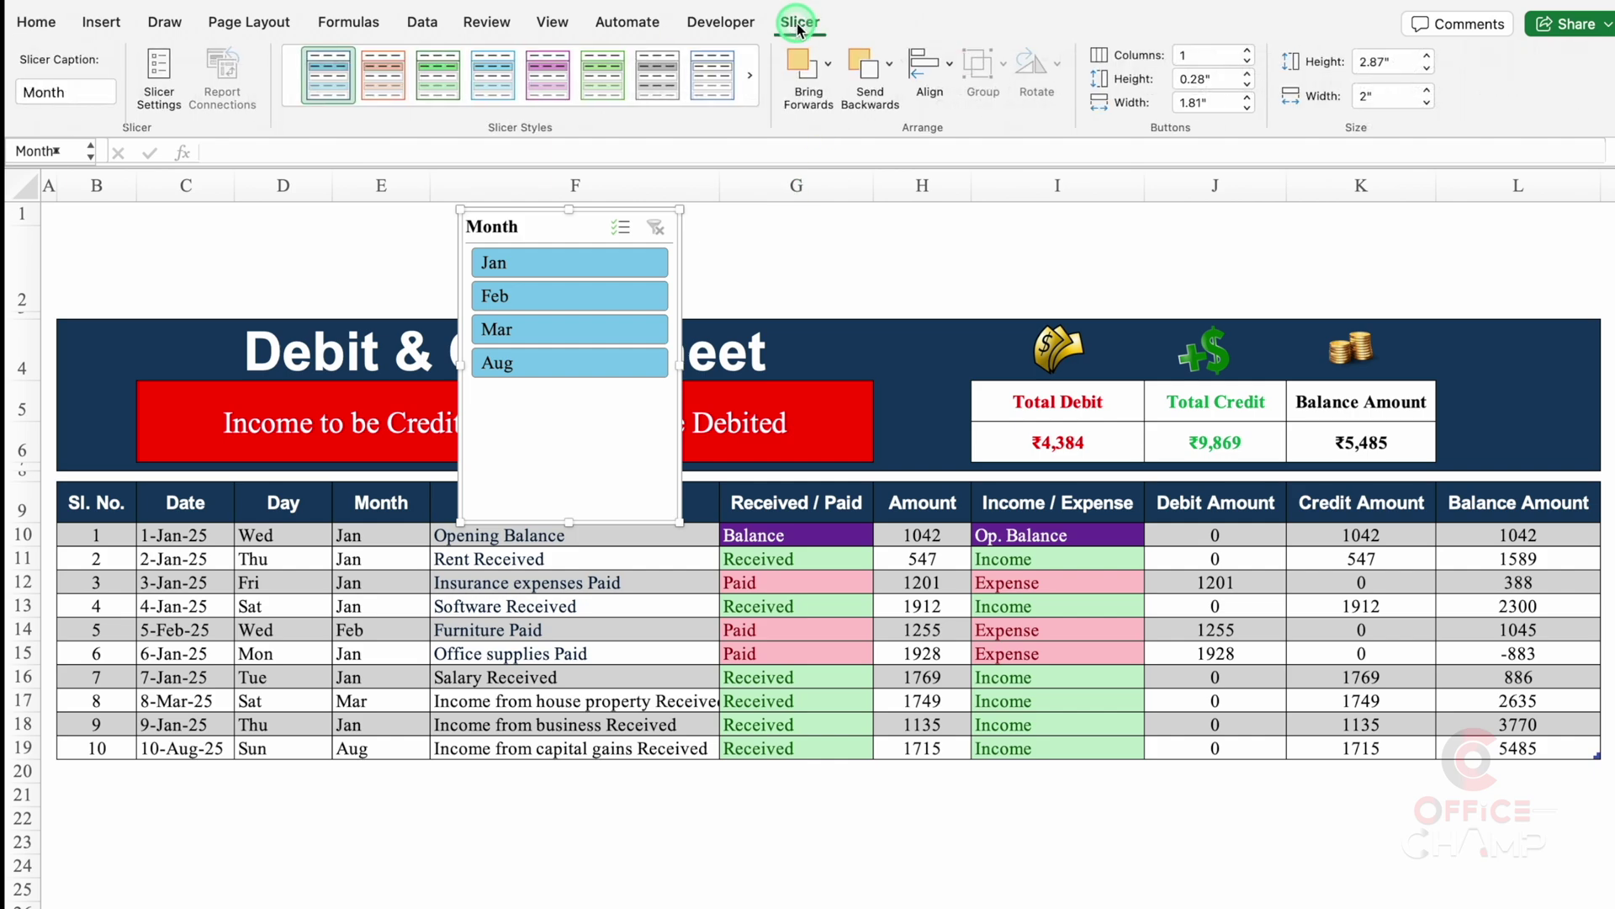
left_click(1249, 53)
left_click(1248, 52)
left_click(1248, 52)
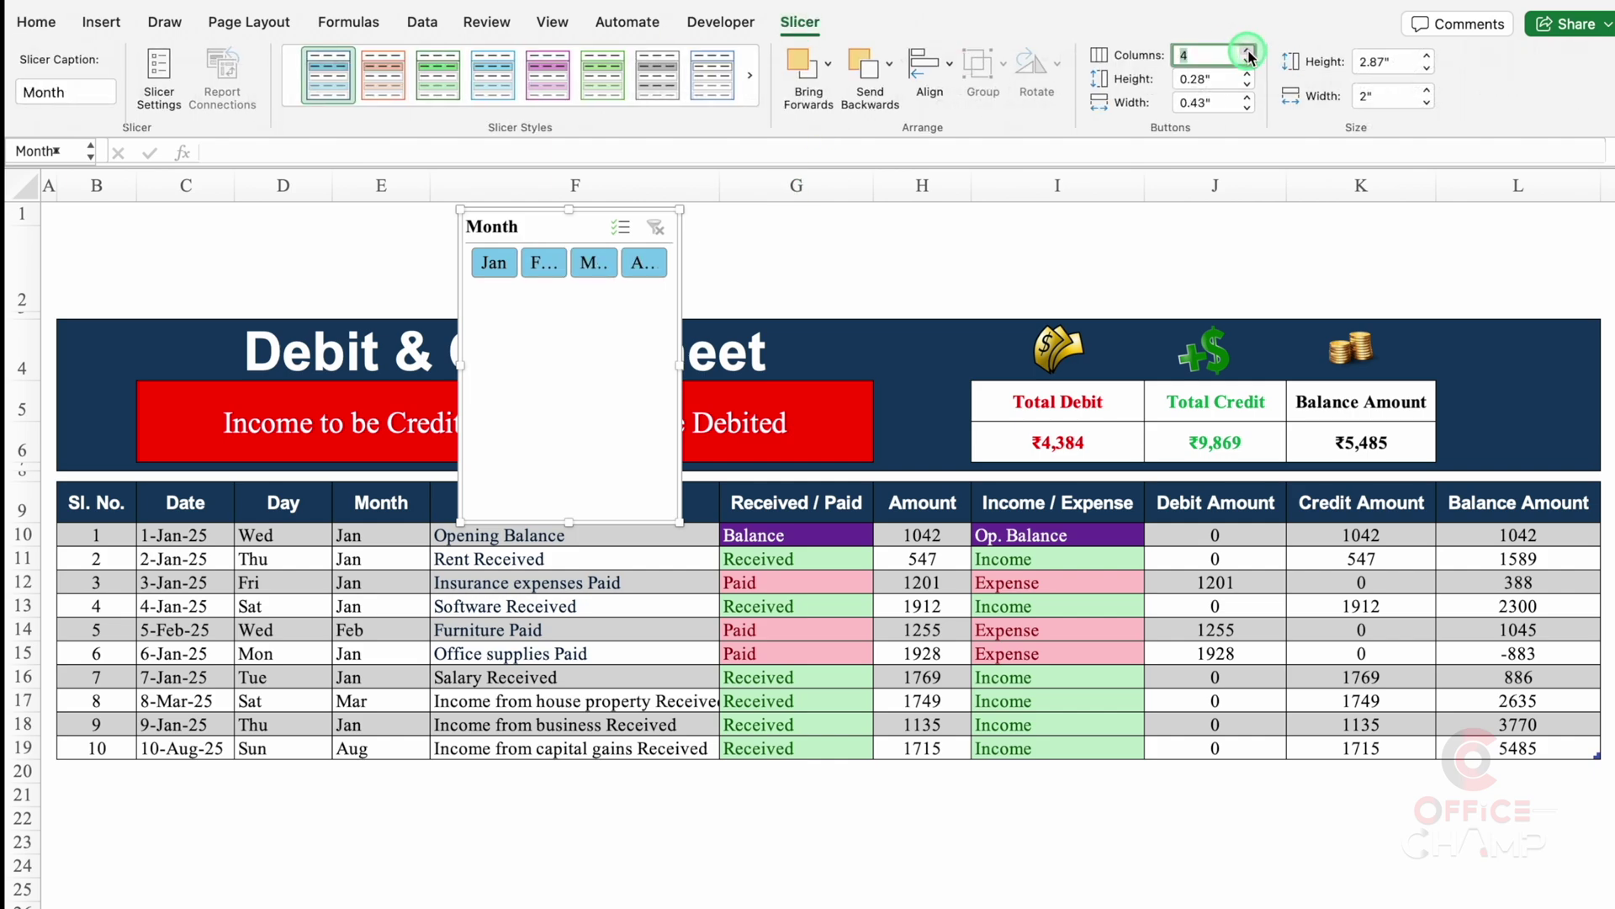
left_click(1248, 52)
left_click(1249, 52)
left_click_drag(569, 522, 572, 298)
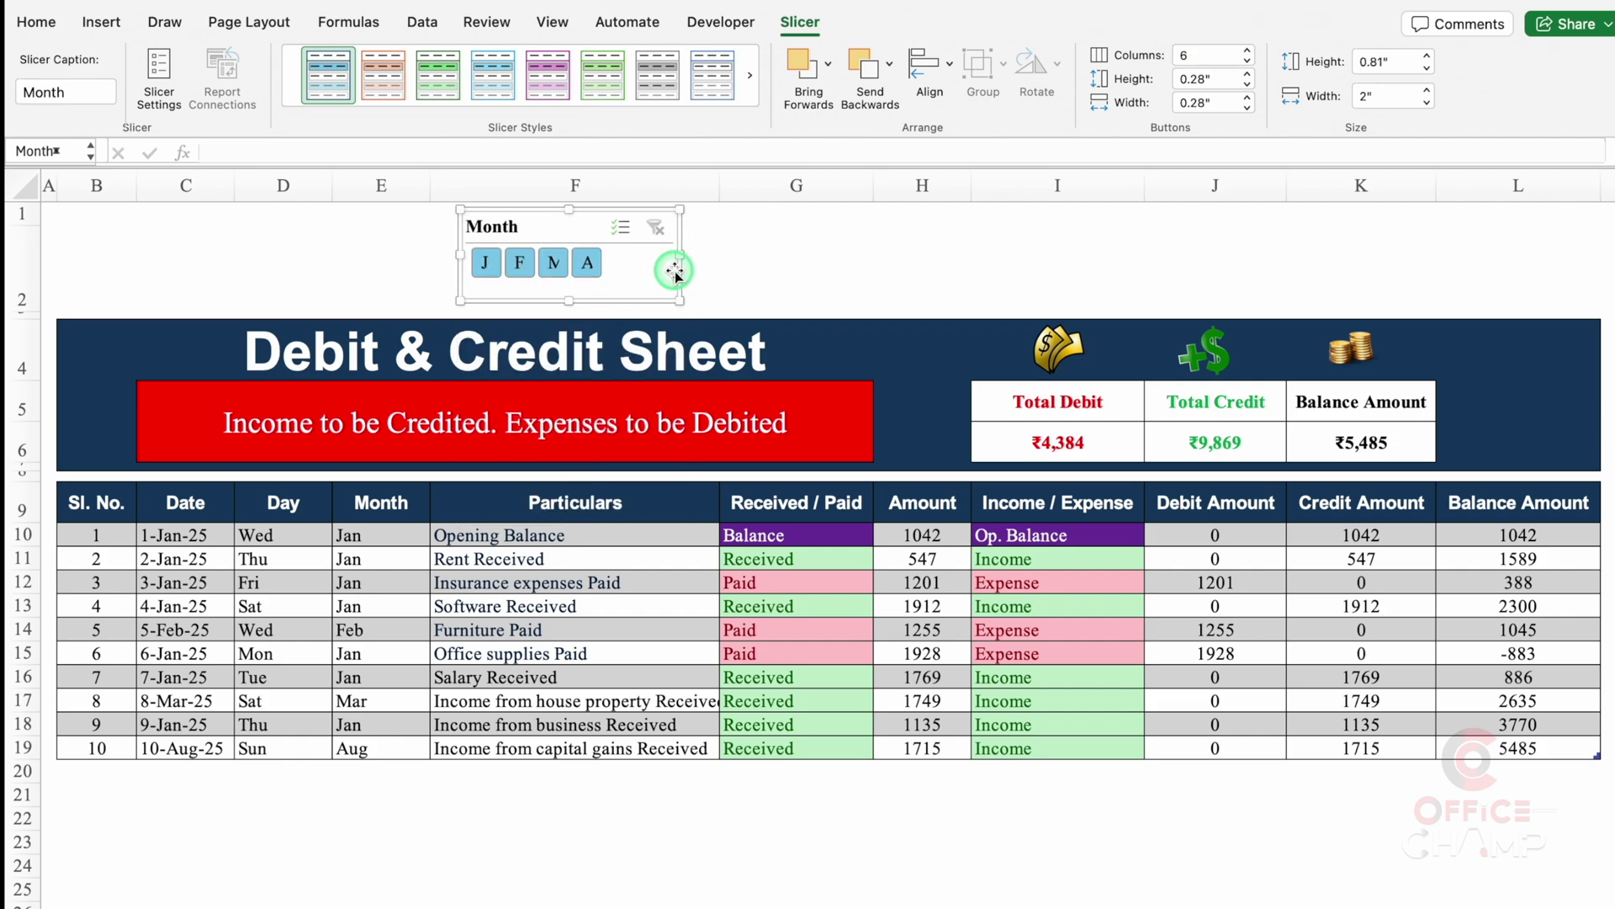
left_click_drag(665, 274, 888, 260)
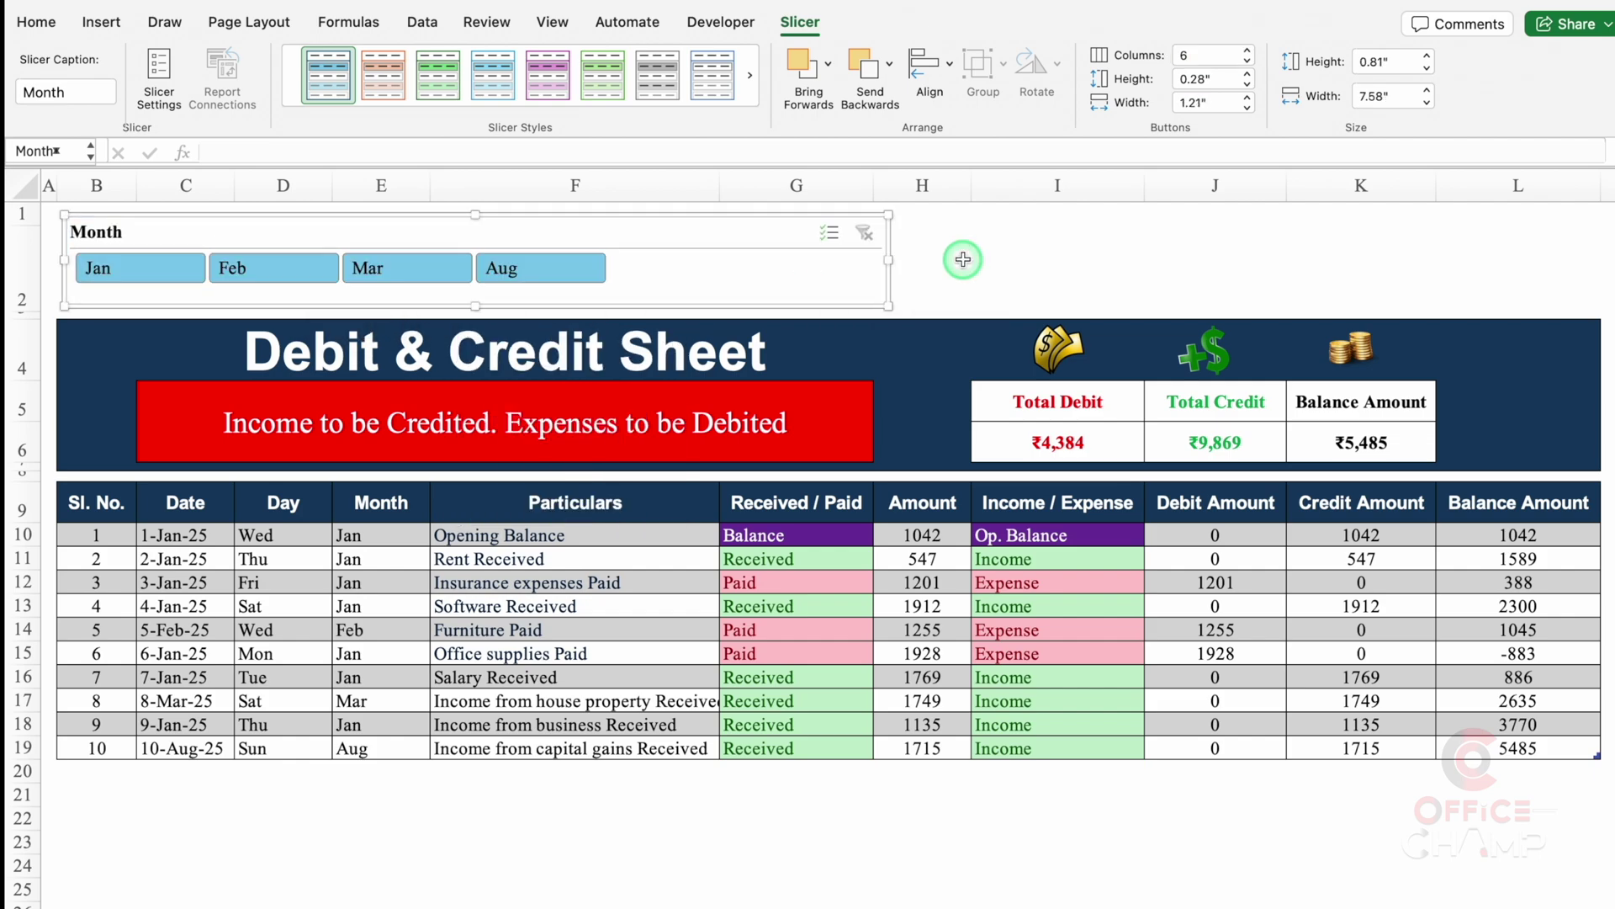
Insert a slicer for the Income / Expense field of the ledger table.
left_click(928, 582)
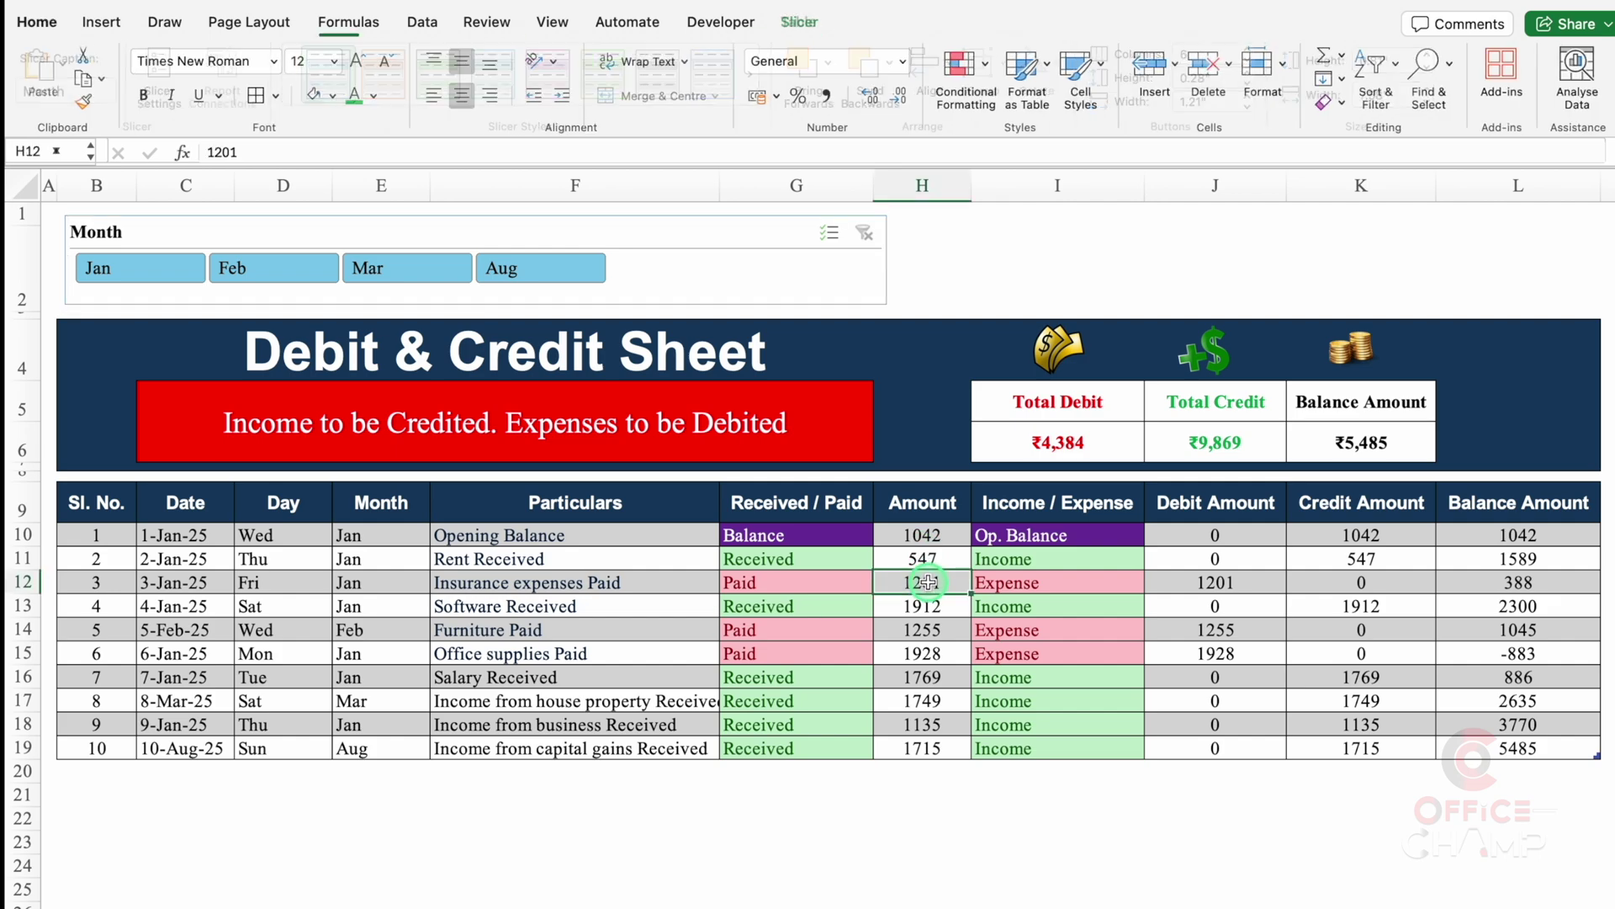
left_click(99, 23)
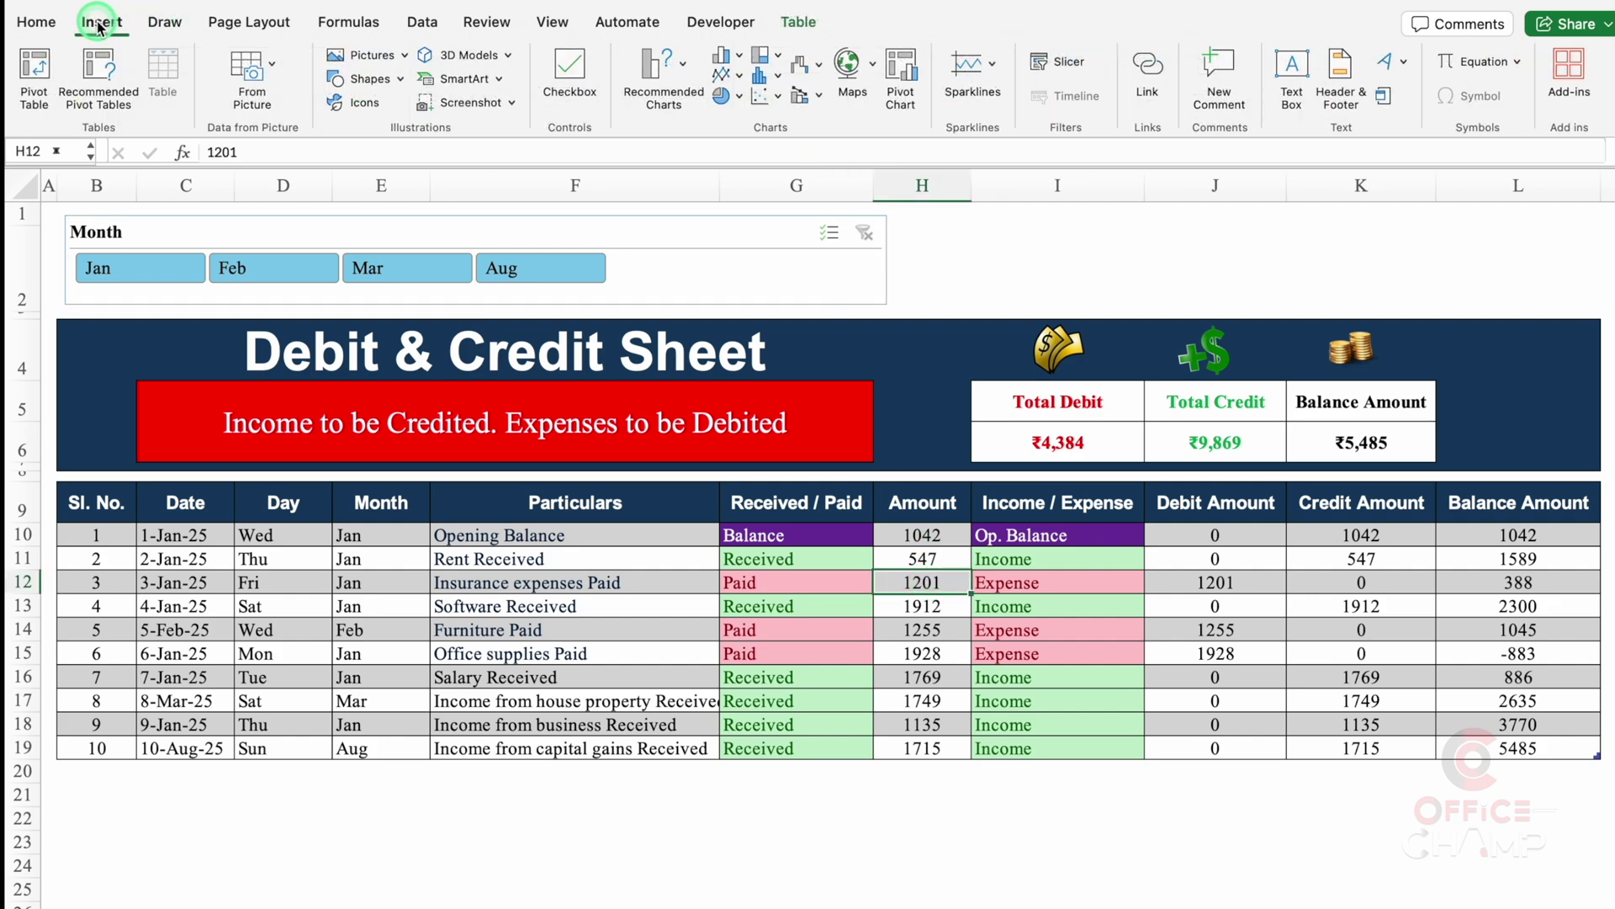
left_click(1059, 63)
left_click(793, 244)
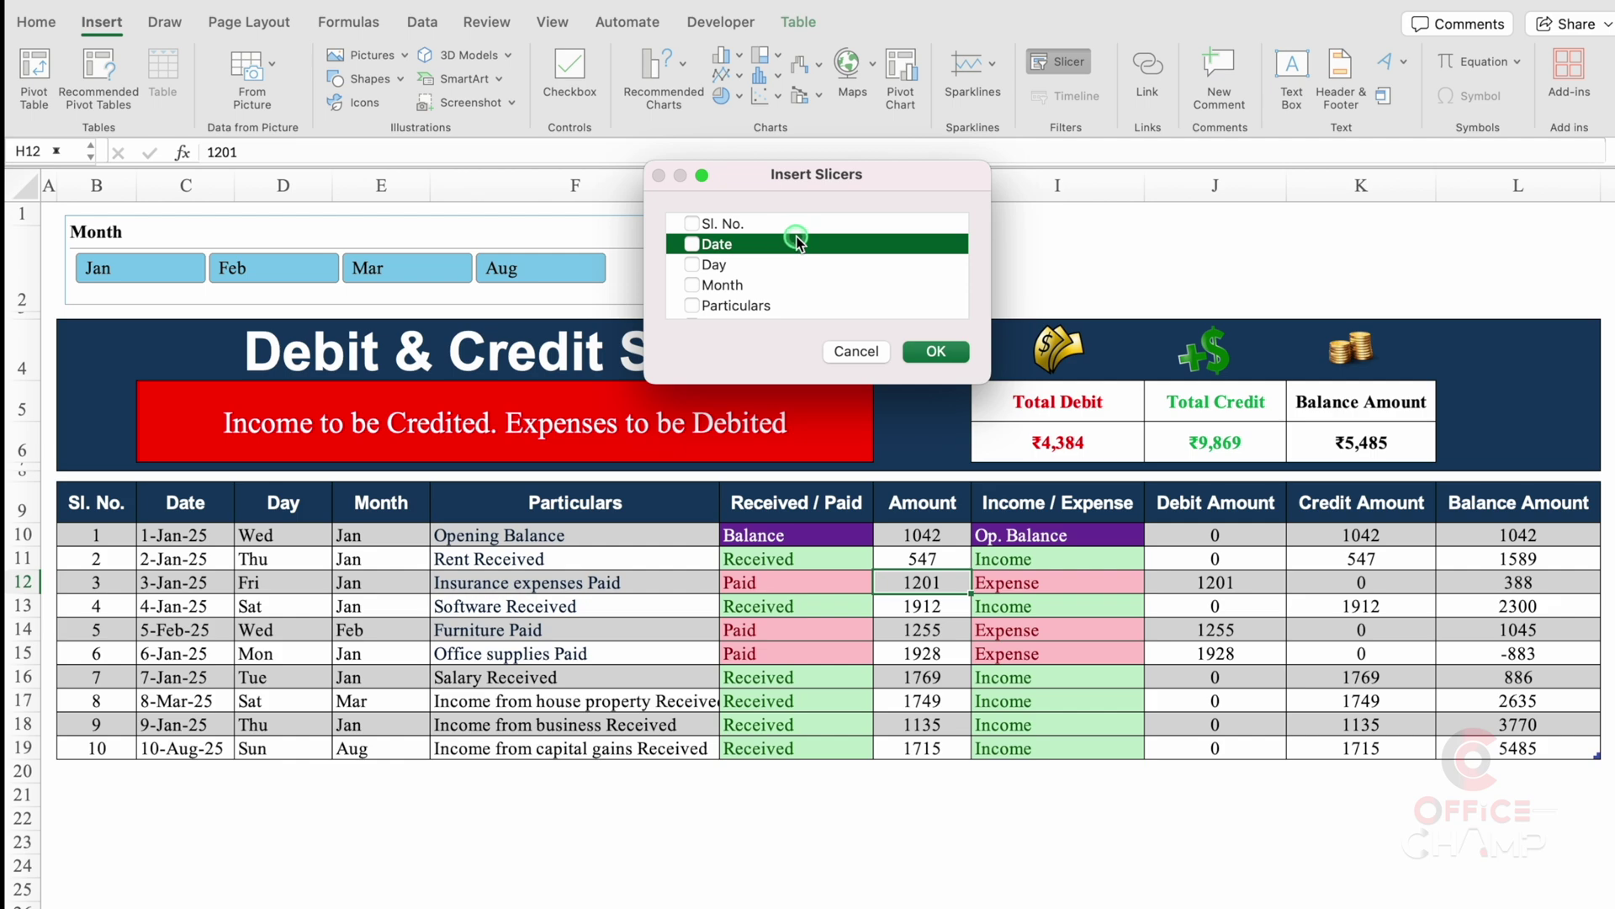
key("Down")
key("Down")
key("Down")
key("Down")
key("Down")
key("Down")
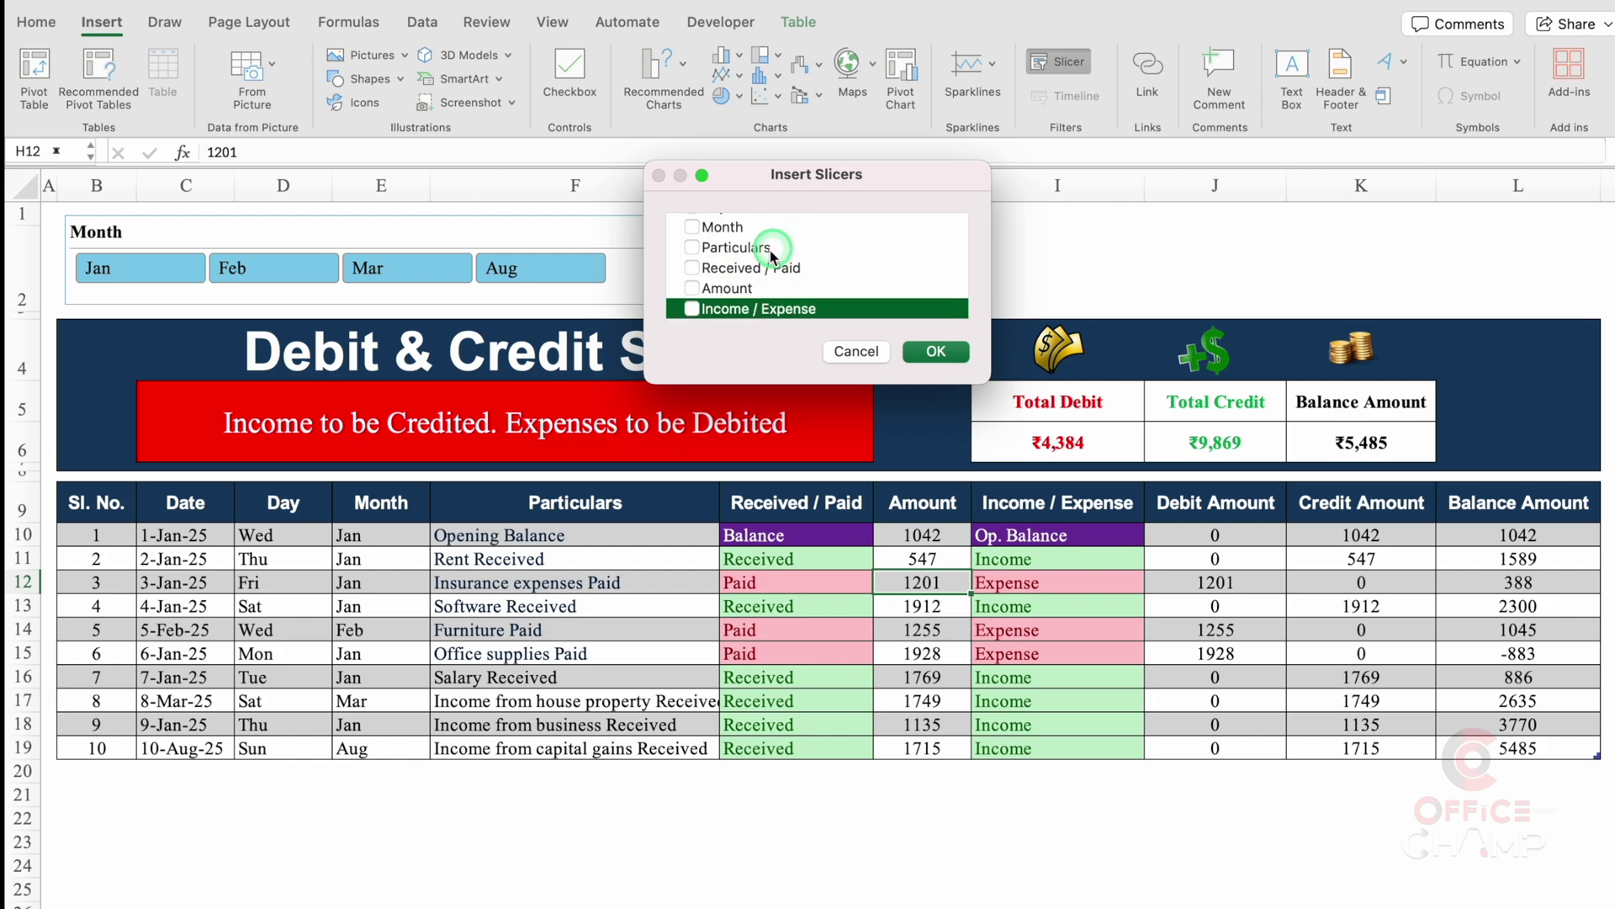
left_click(693, 310)
left_click(941, 353)
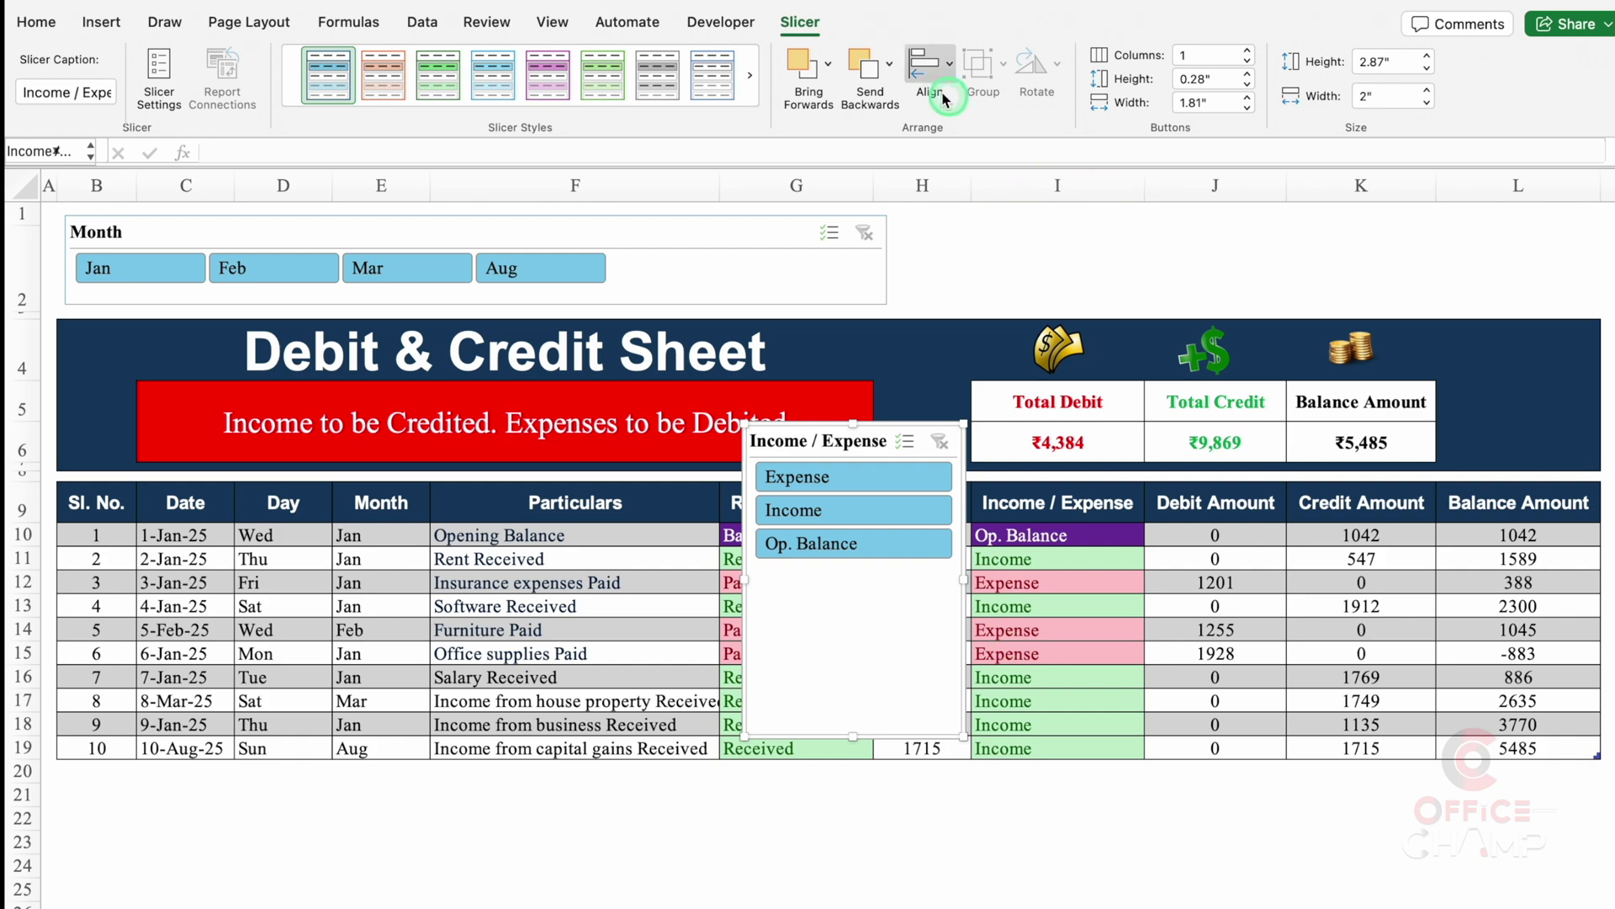
Give the Income / Expense slicer 4 columns, size it about 0.8" by 6.38", and place it beside the Month slicer above the banner.
left_click(1248, 51)
left_click(1247, 51)
left_click(1247, 51)
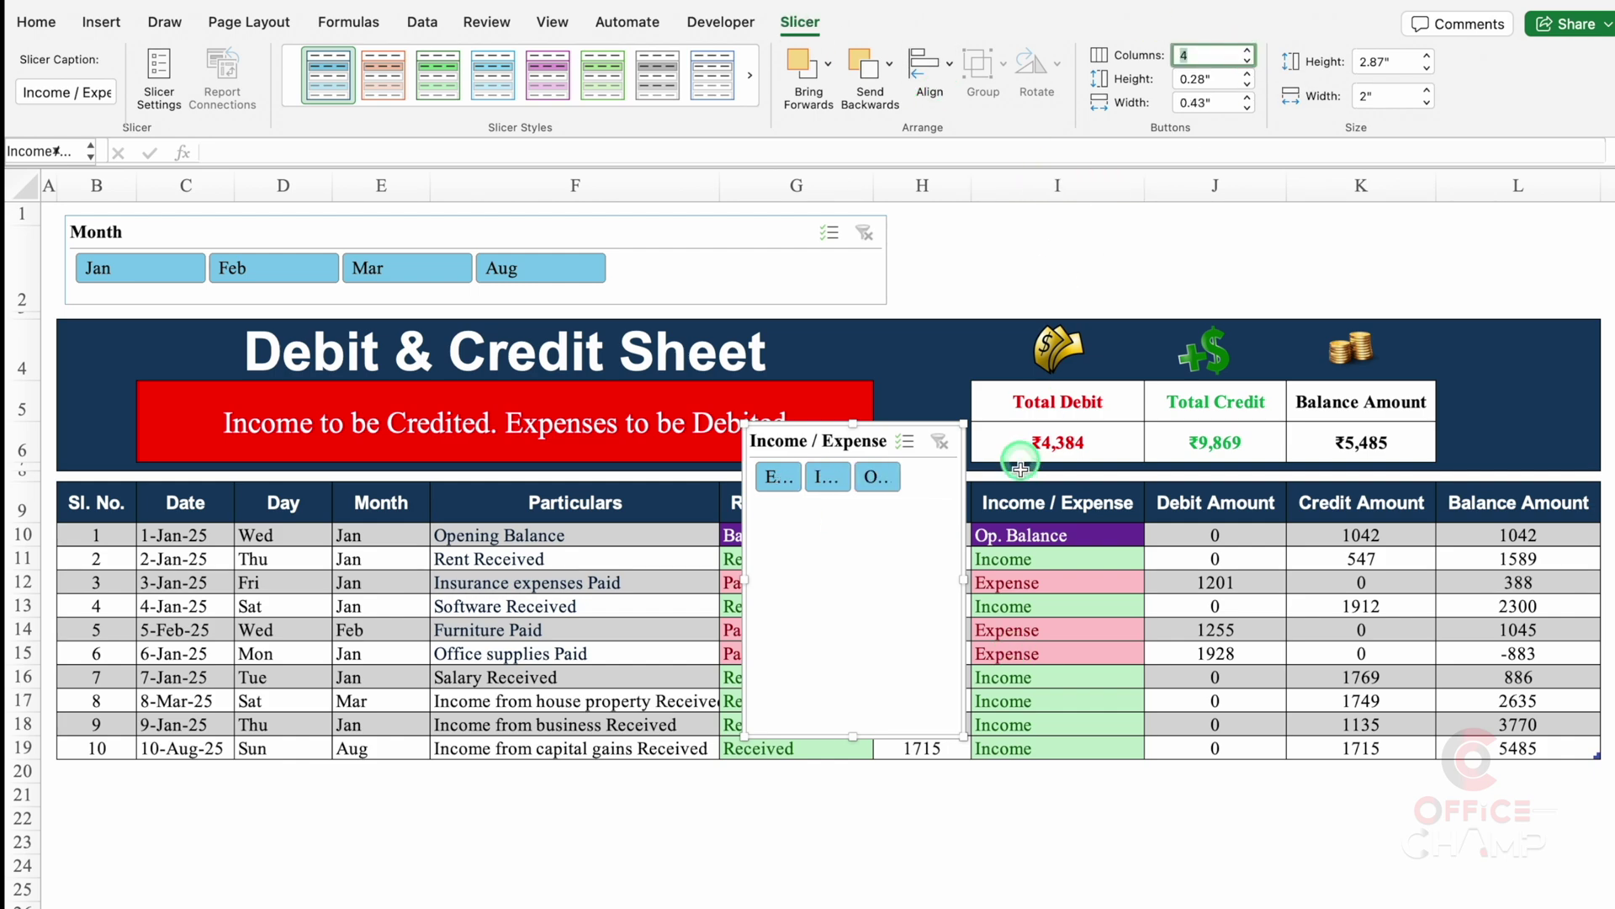
left_click_drag(853, 736, 1588, 295)
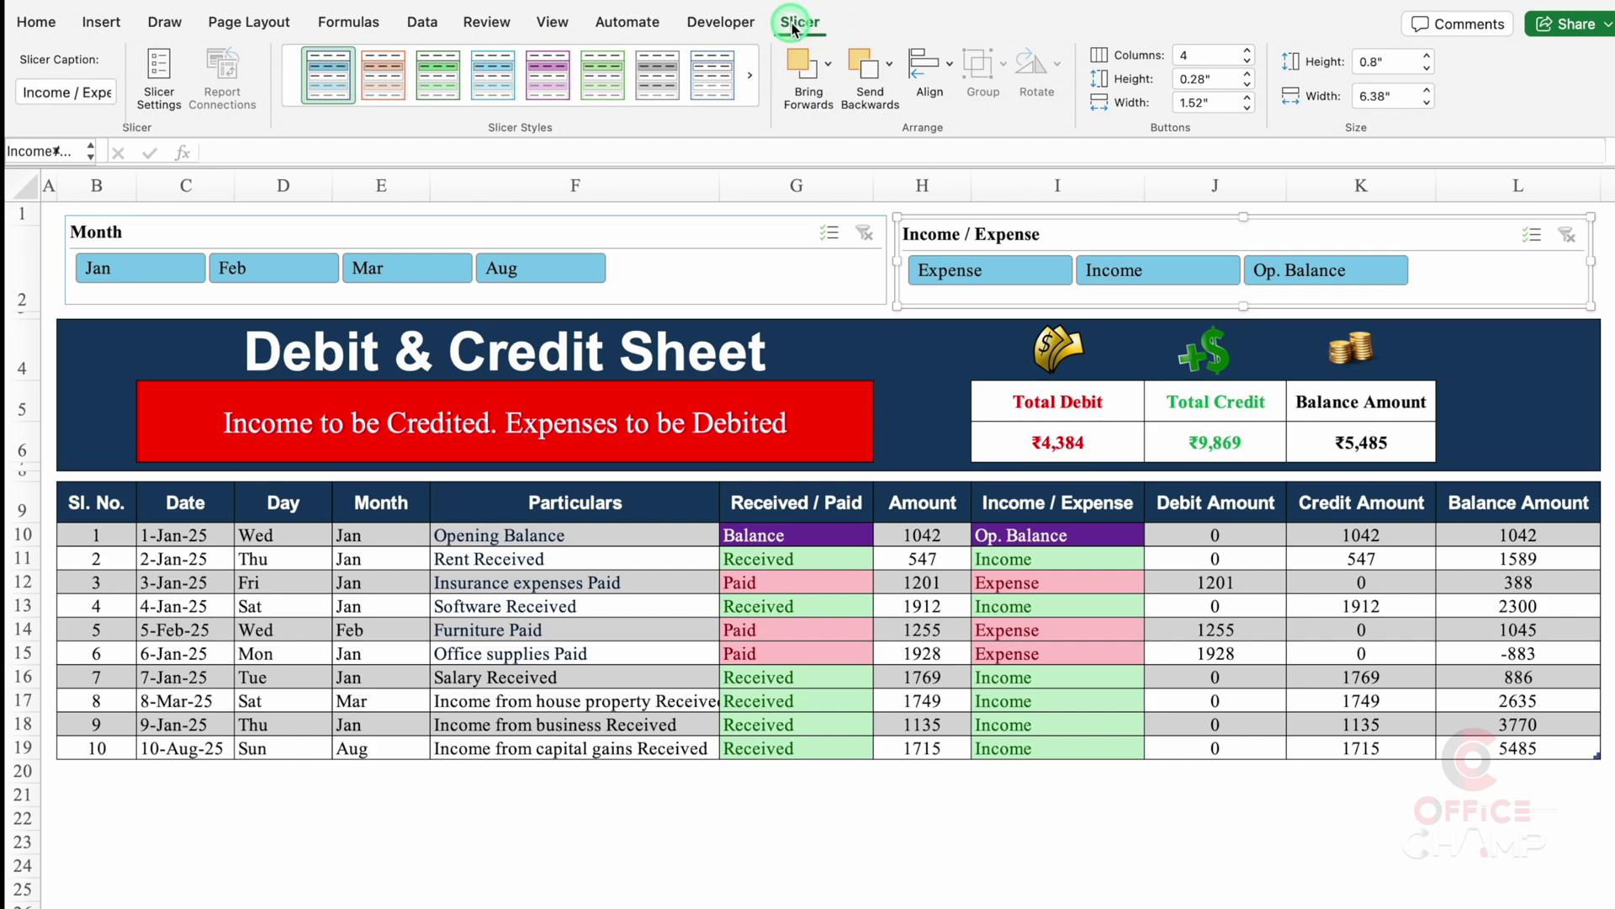
Apply the dark orange style to the Income / Expense slicer and the dark green style to the Month slicer.
left_click(520, 112)
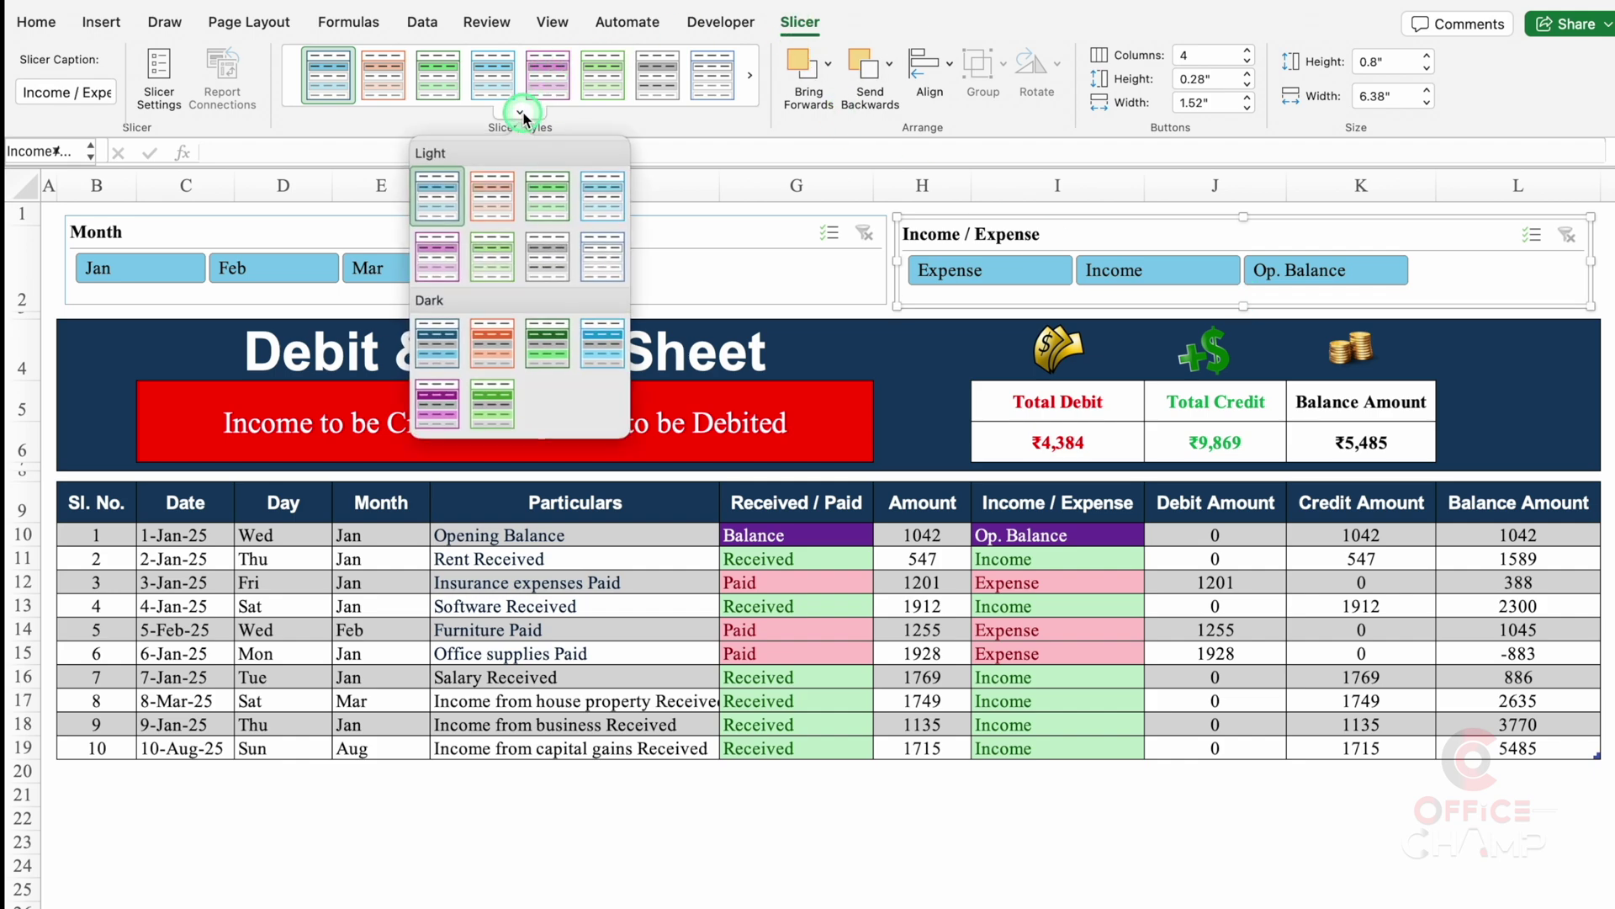
left_click(492, 338)
left_click(698, 292)
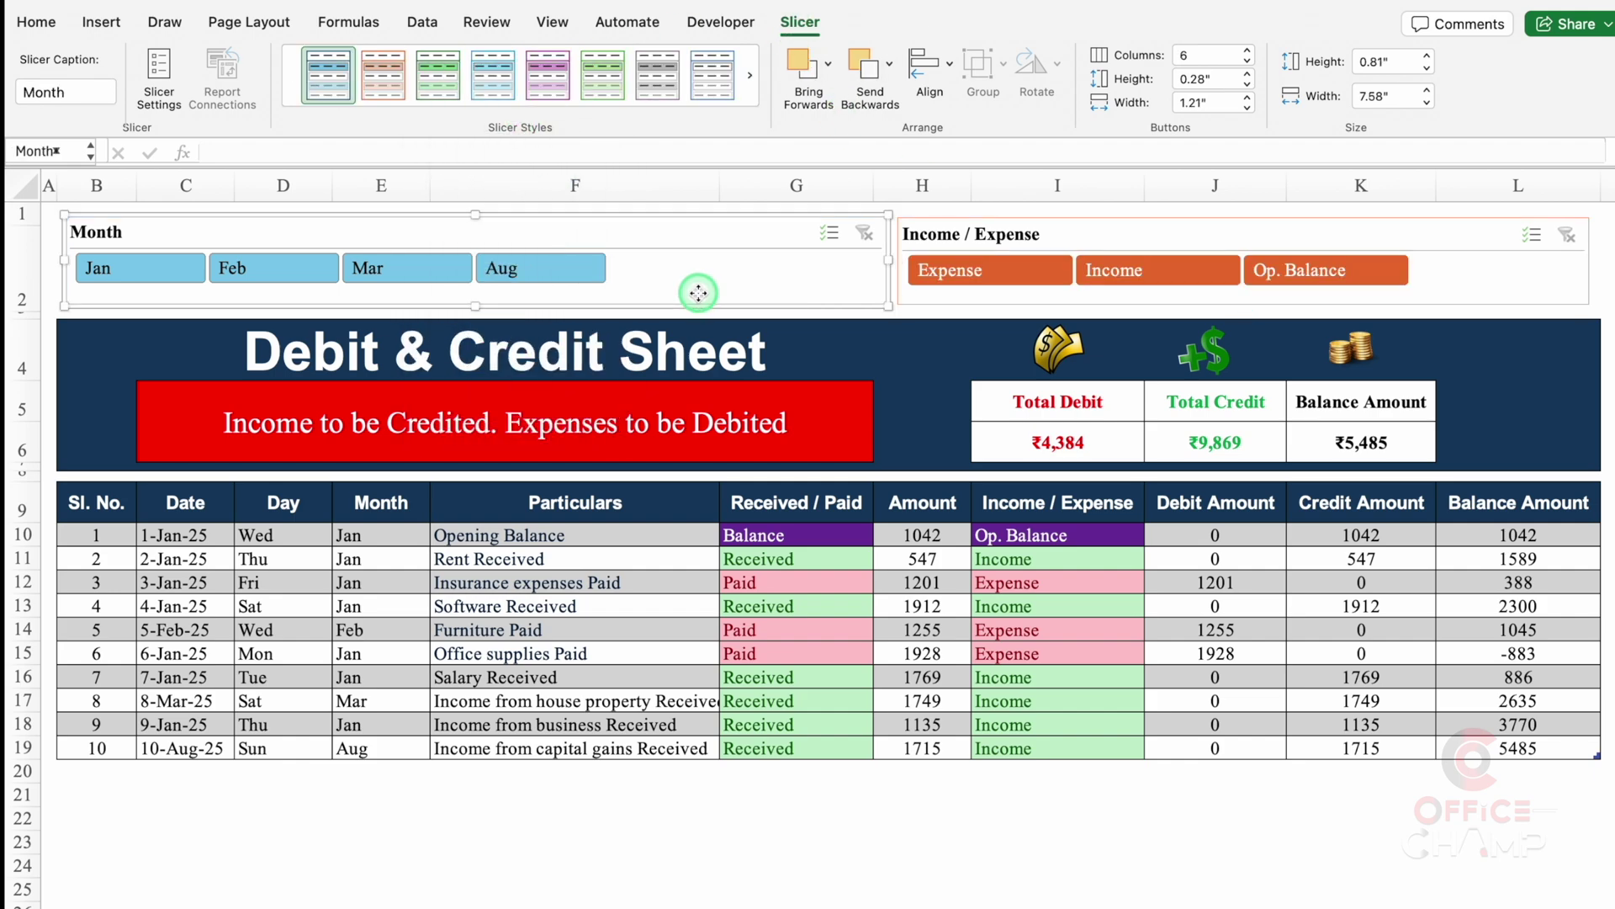
left_click(527, 117)
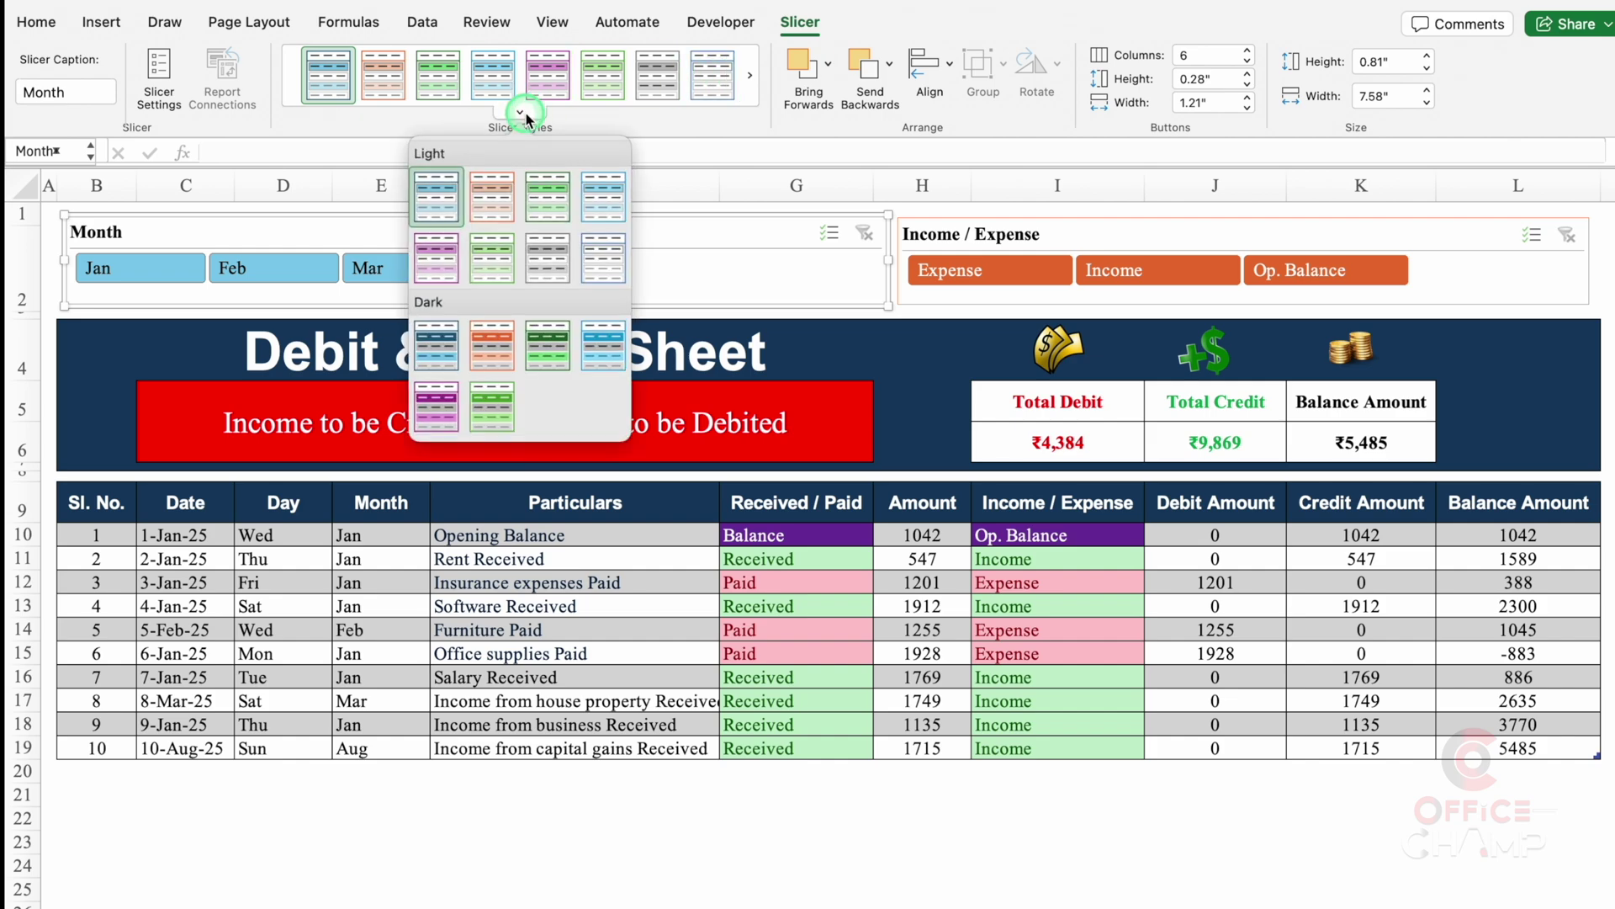
left_click(547, 341)
left_click(833, 829)
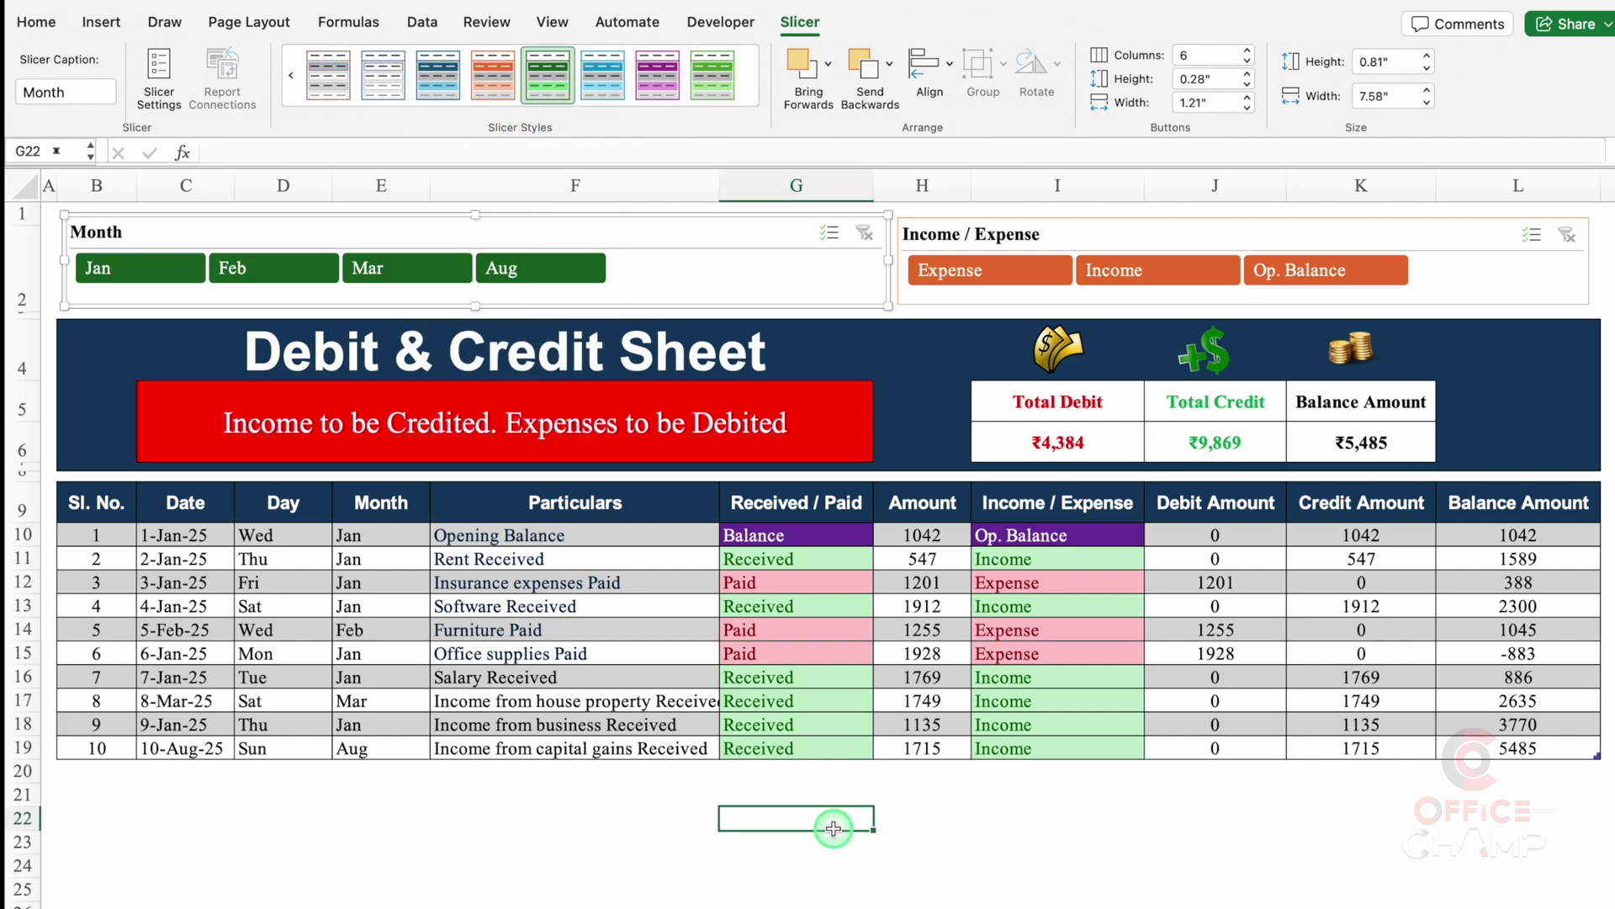
Test the Month slicer by filtering the ledger for Jan, Feb and both months together, and clear the month filter.
left_click(125, 271)
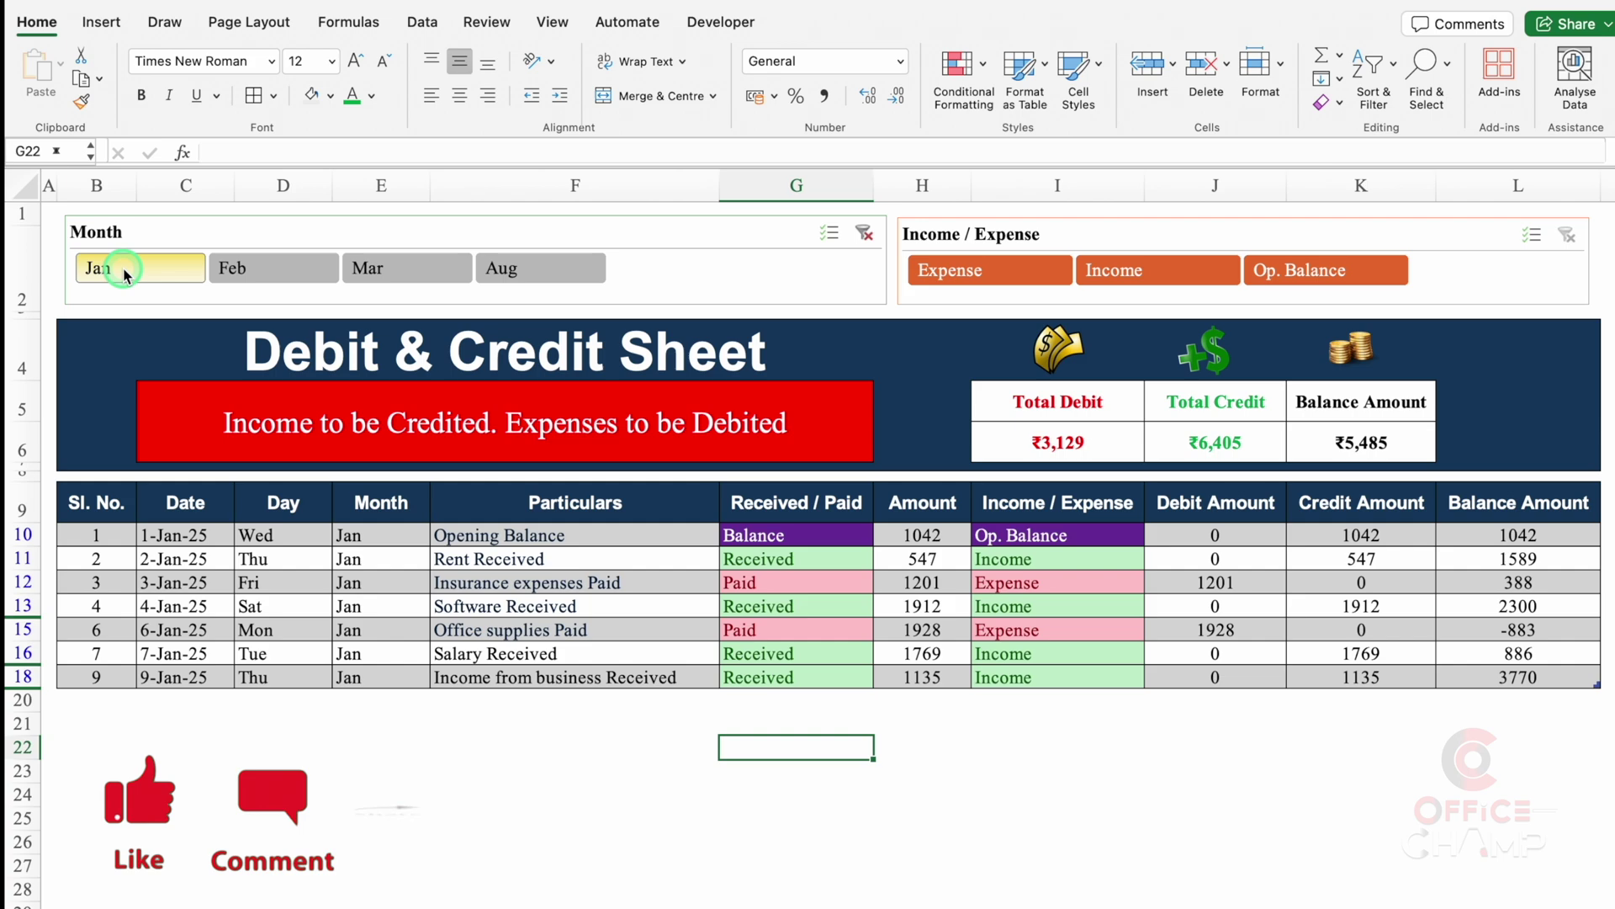
left_click(262, 272)
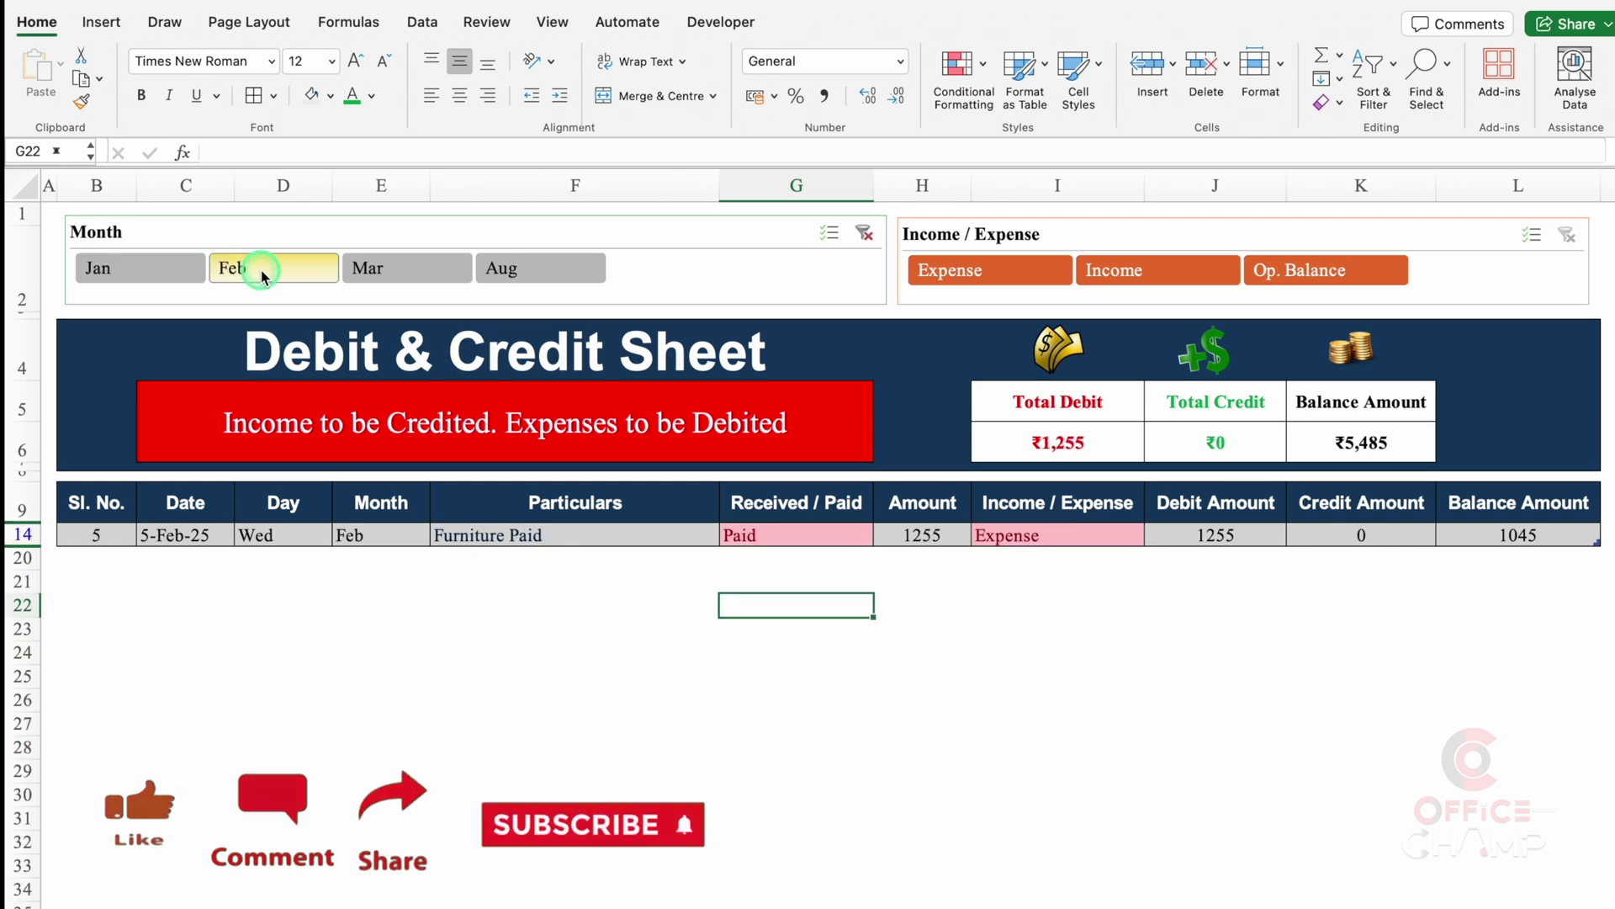
left_click(162, 271)
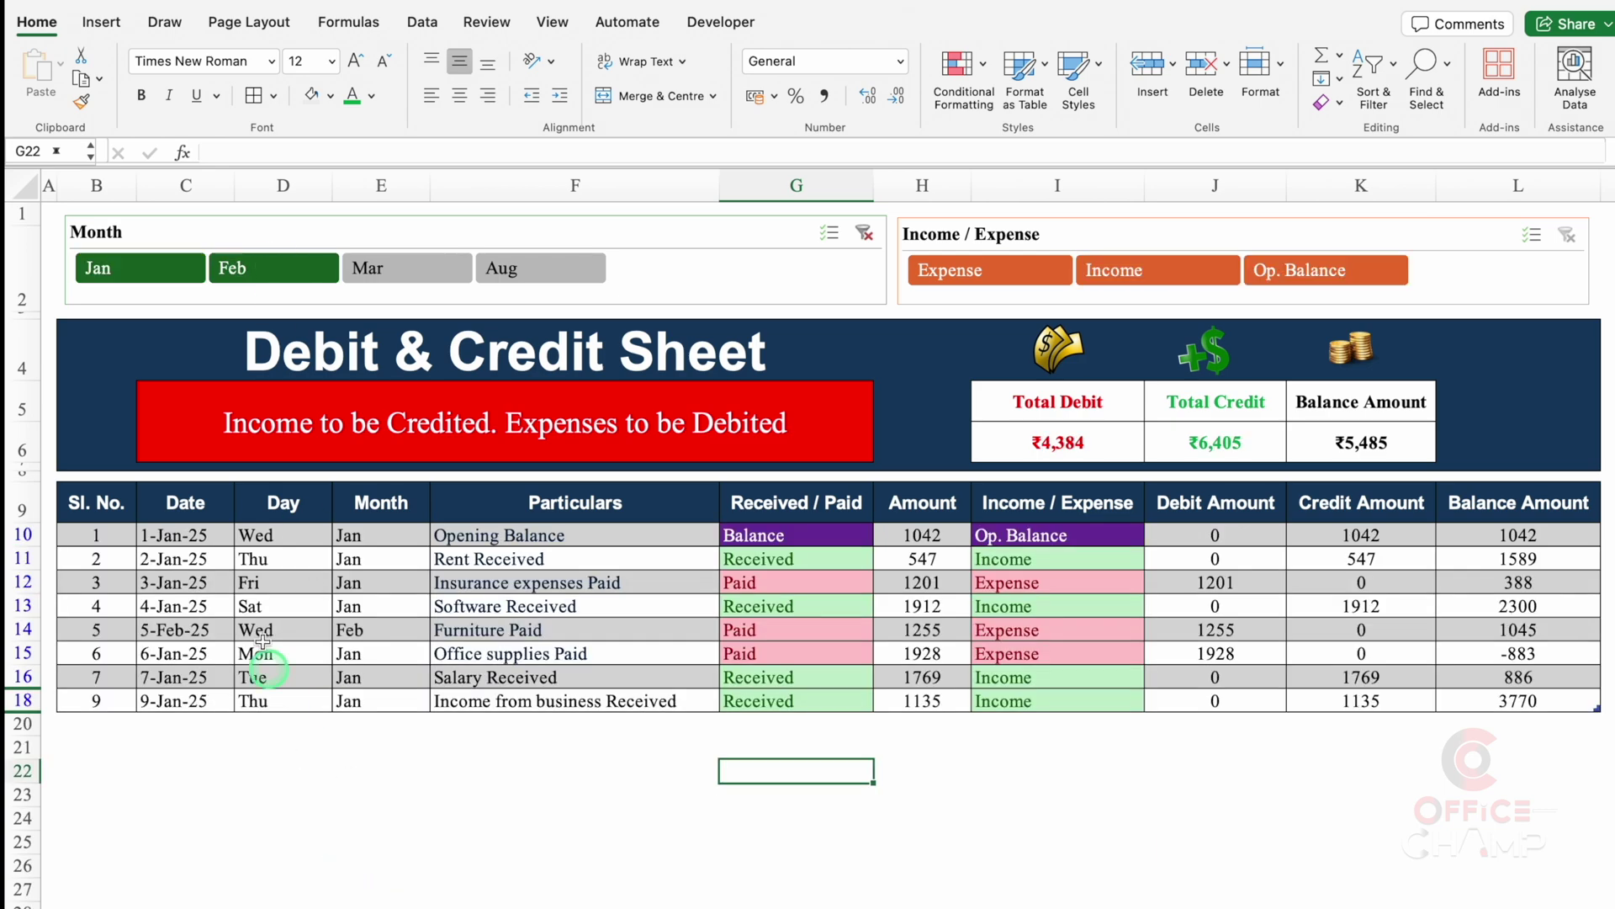
left_click(867, 234)
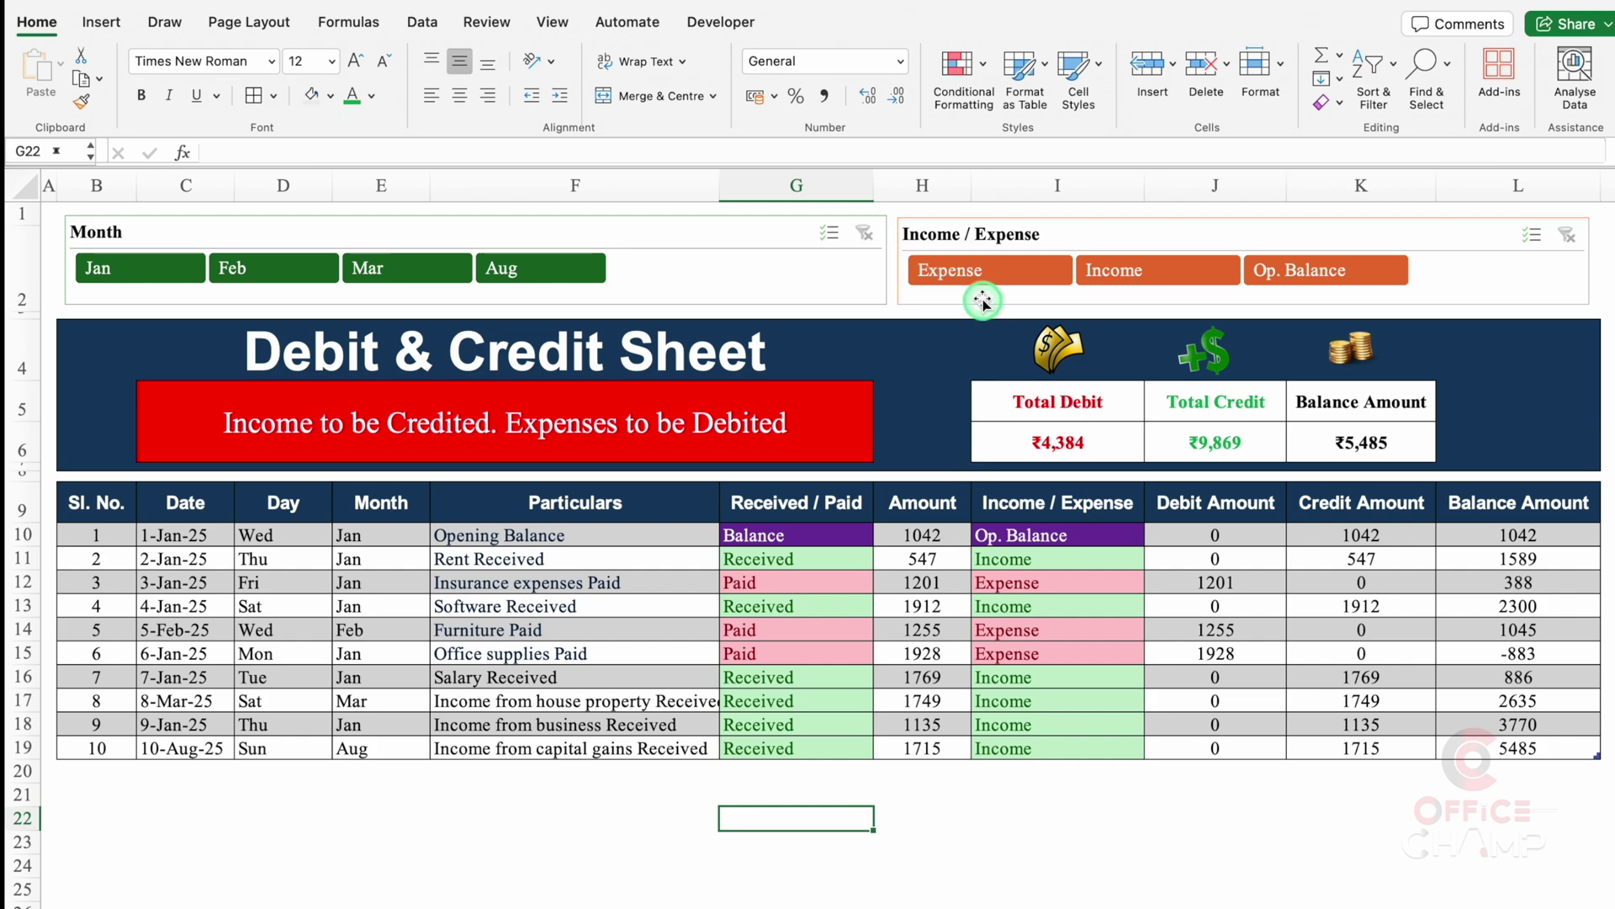
Test both slicers by filtering for Jan expenses and Jan income, clearing the month filter, and filtering for Op. Balance.
left_click(972, 275)
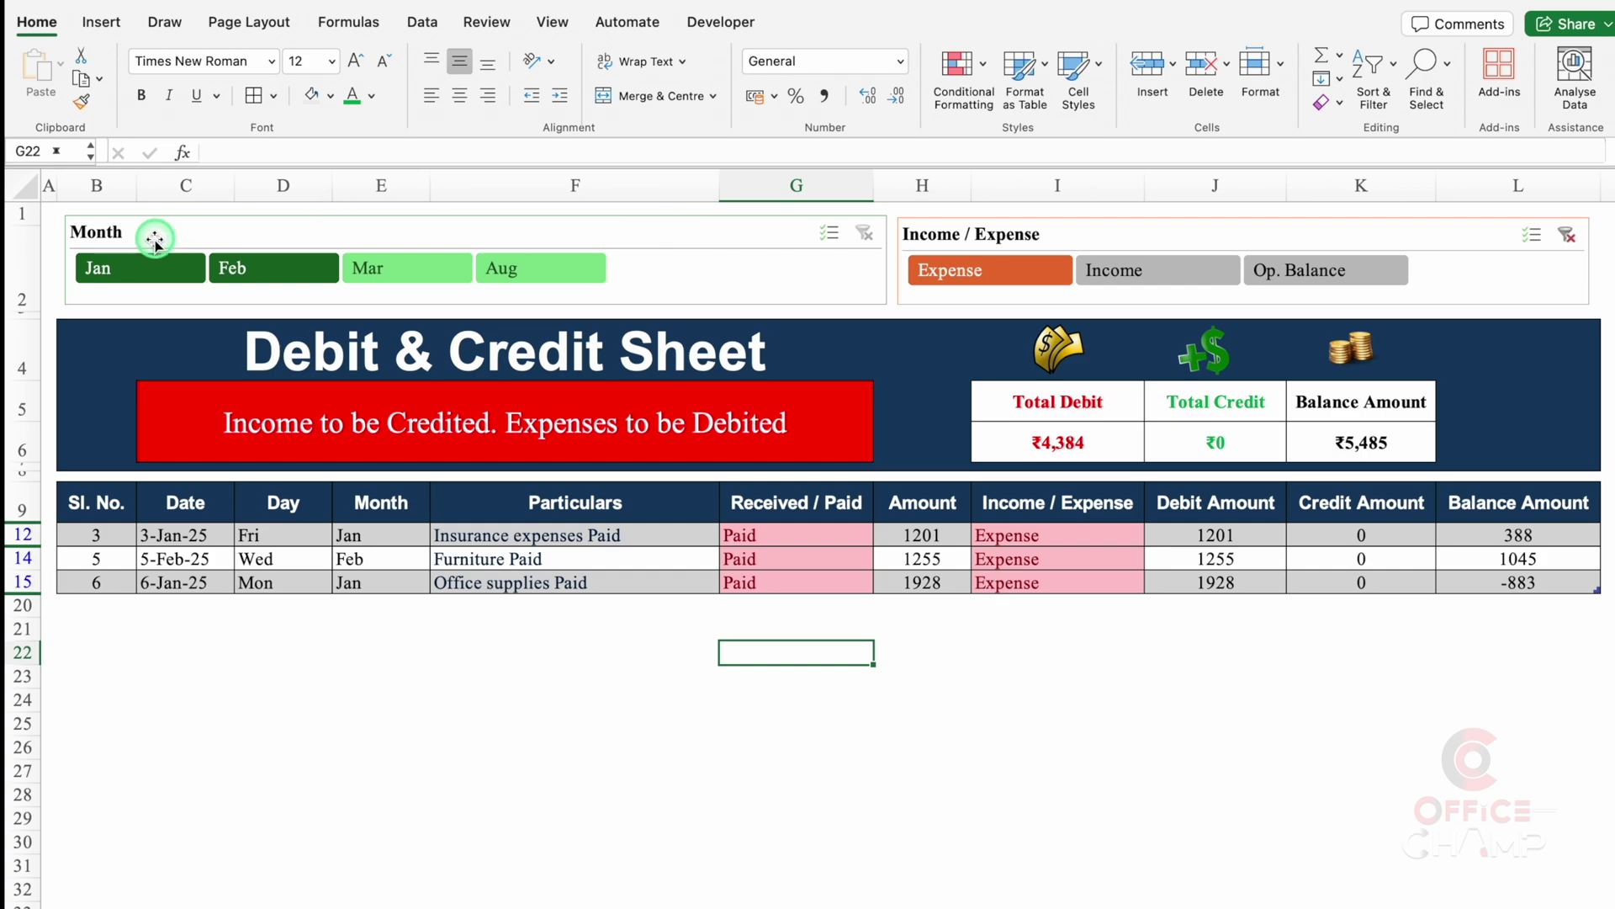
left_click(141, 266)
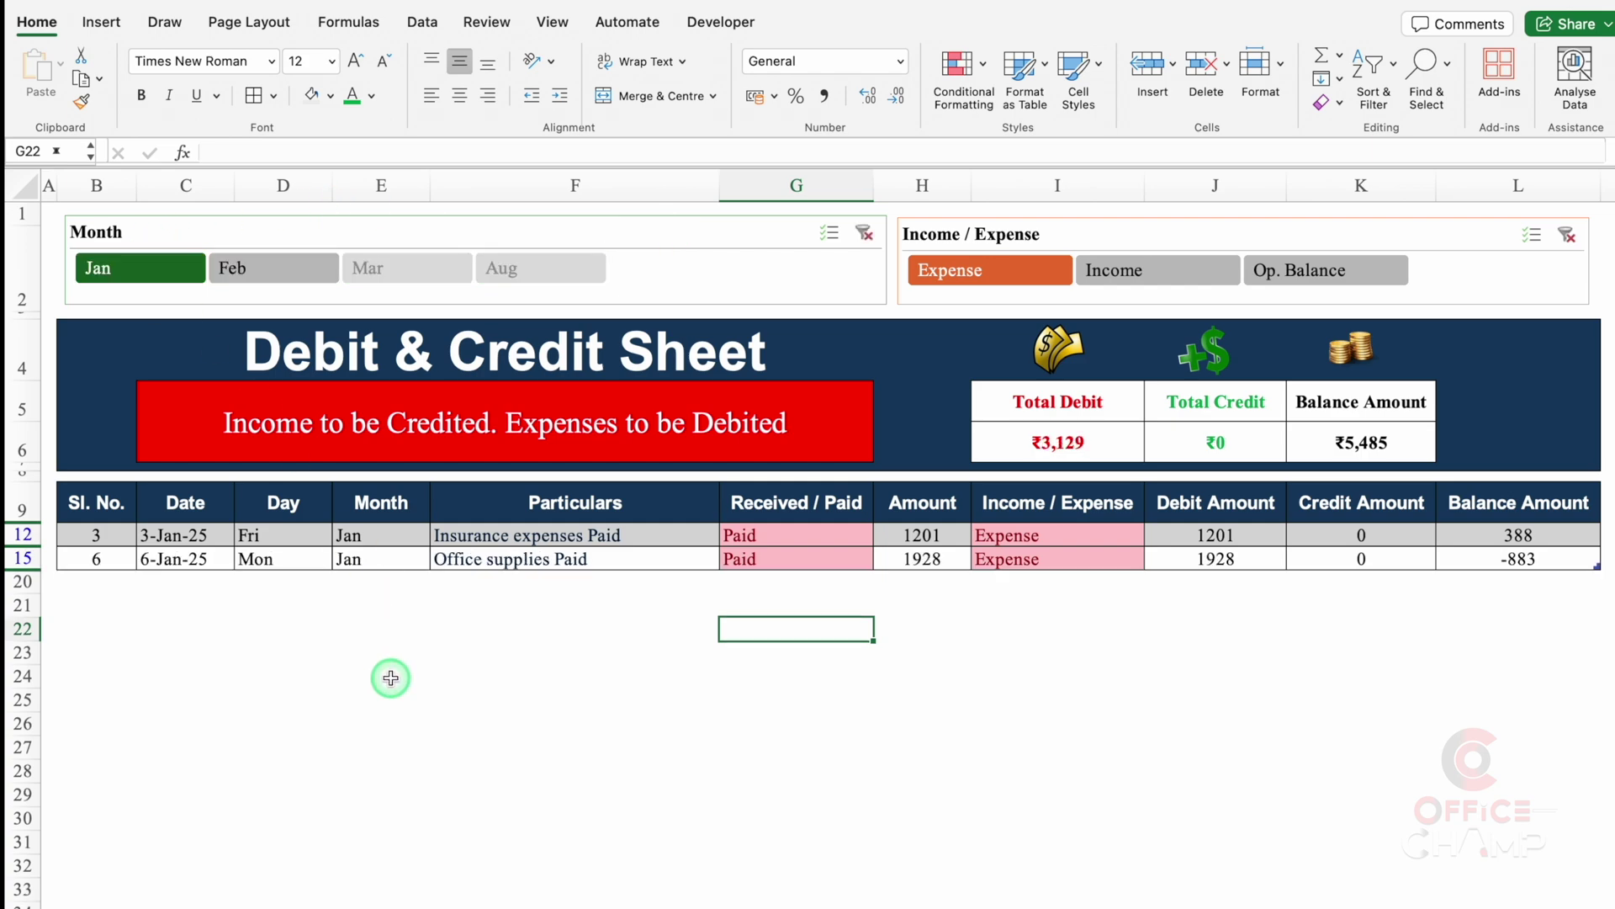
left_click(1117, 270)
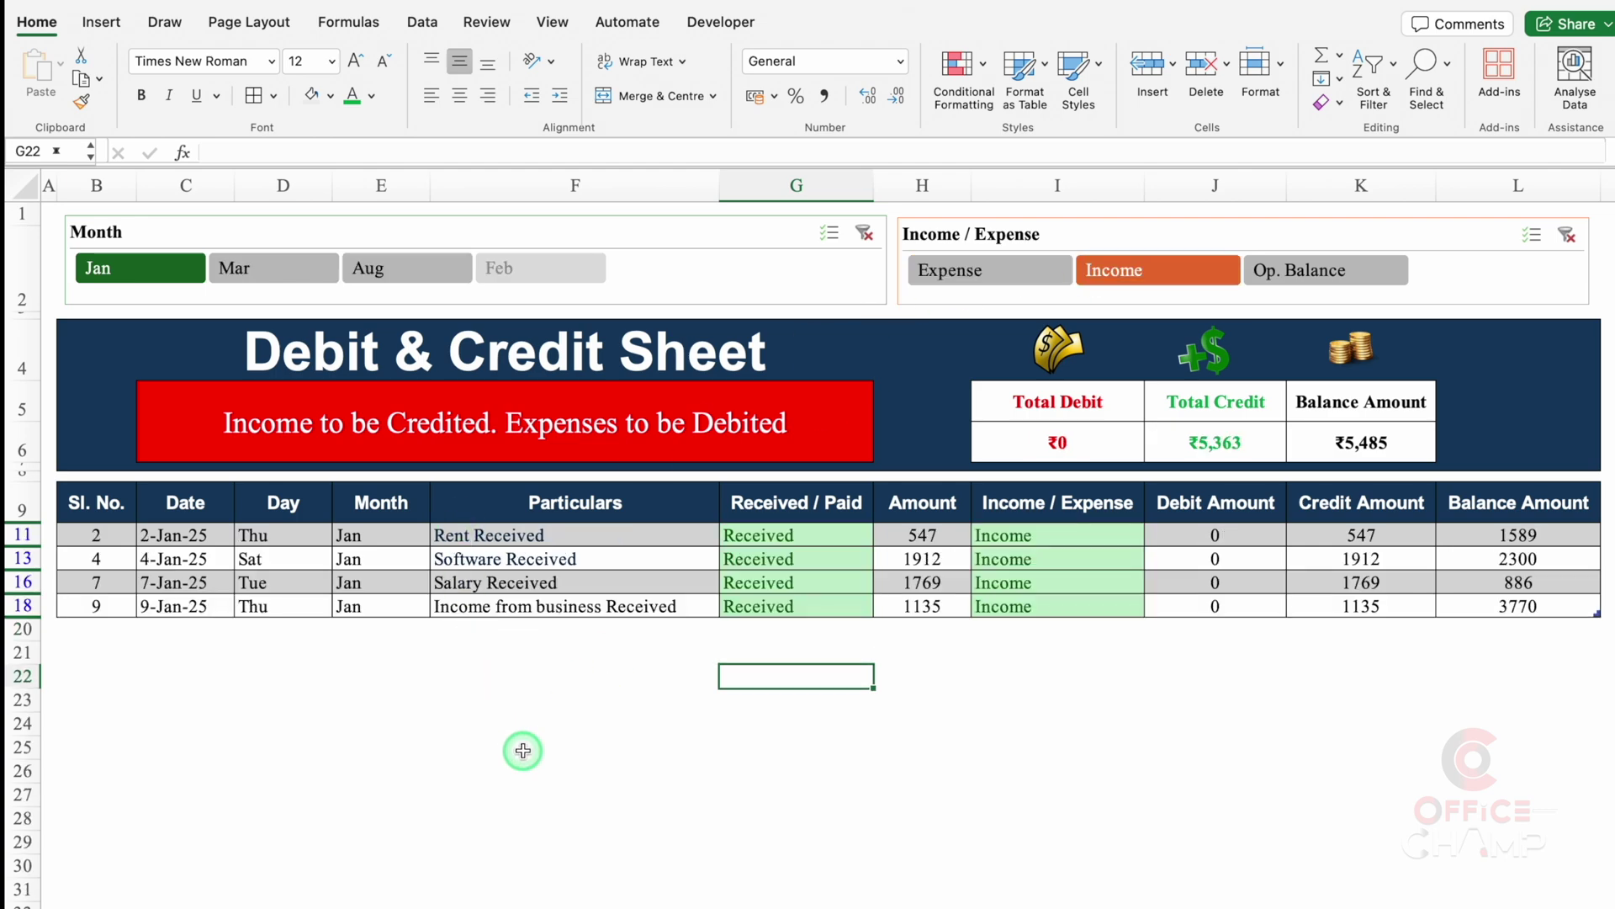
left_click(866, 236)
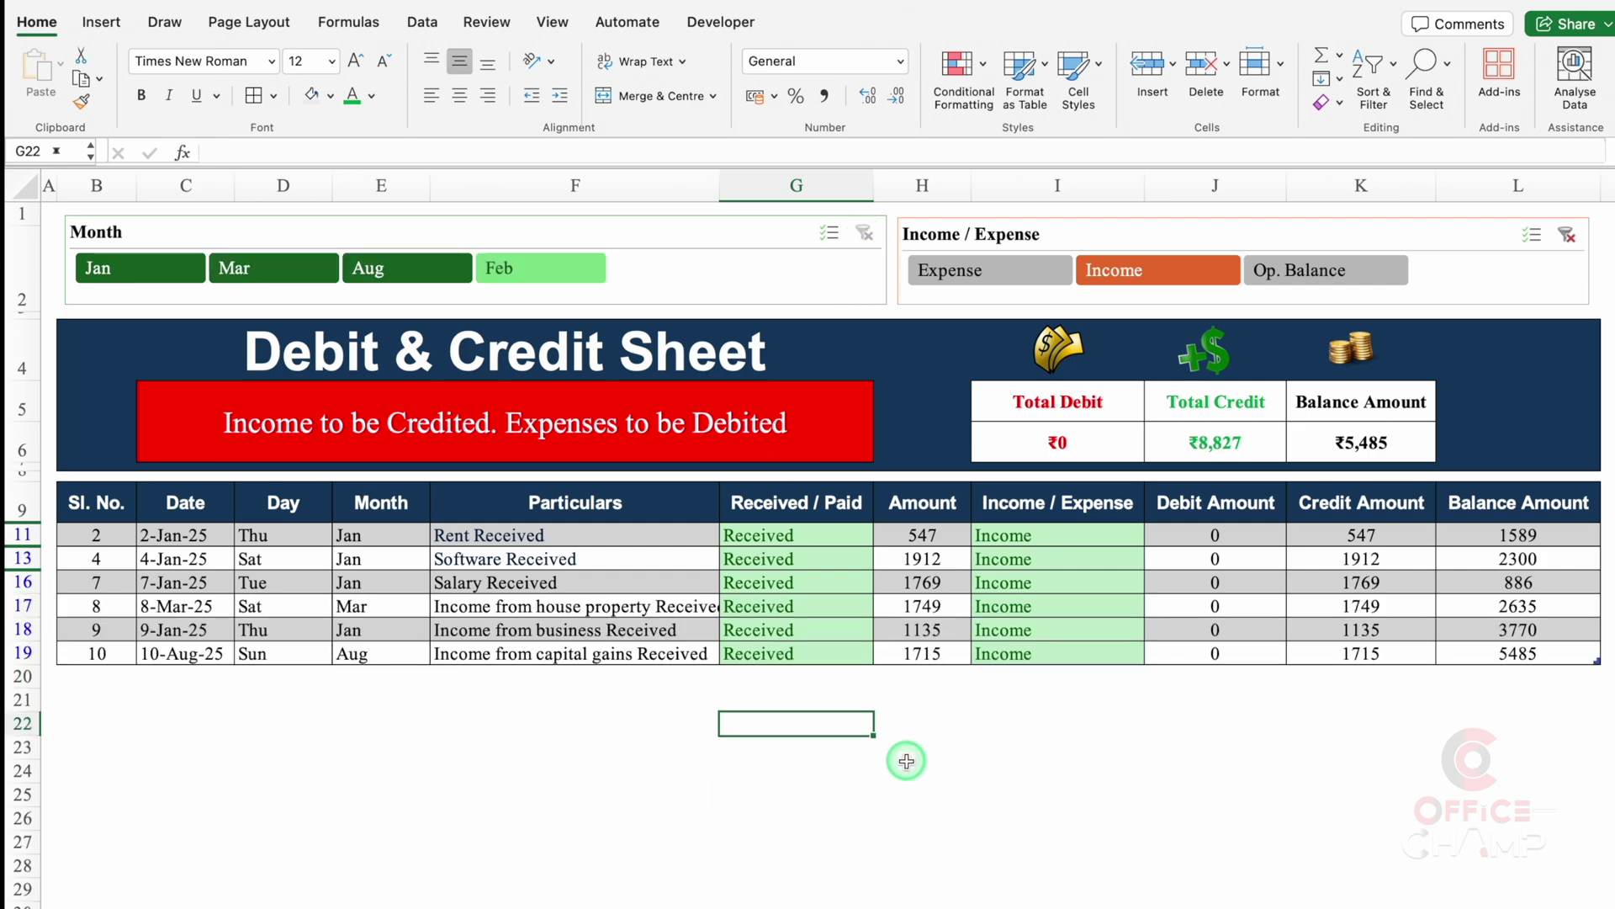
left_click(1313, 272)
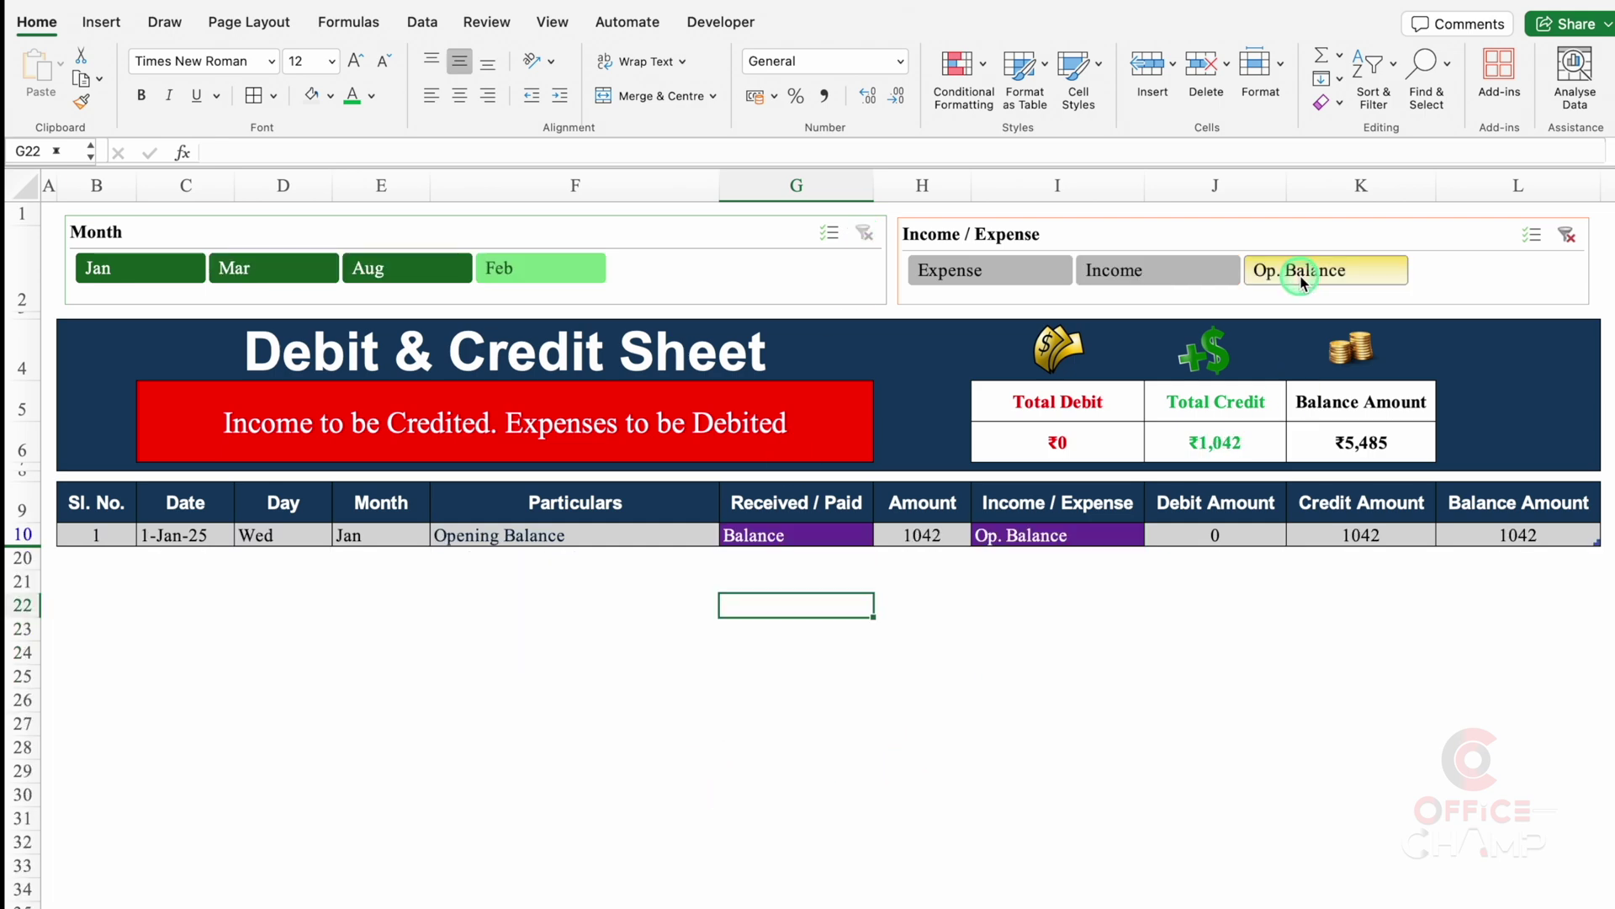